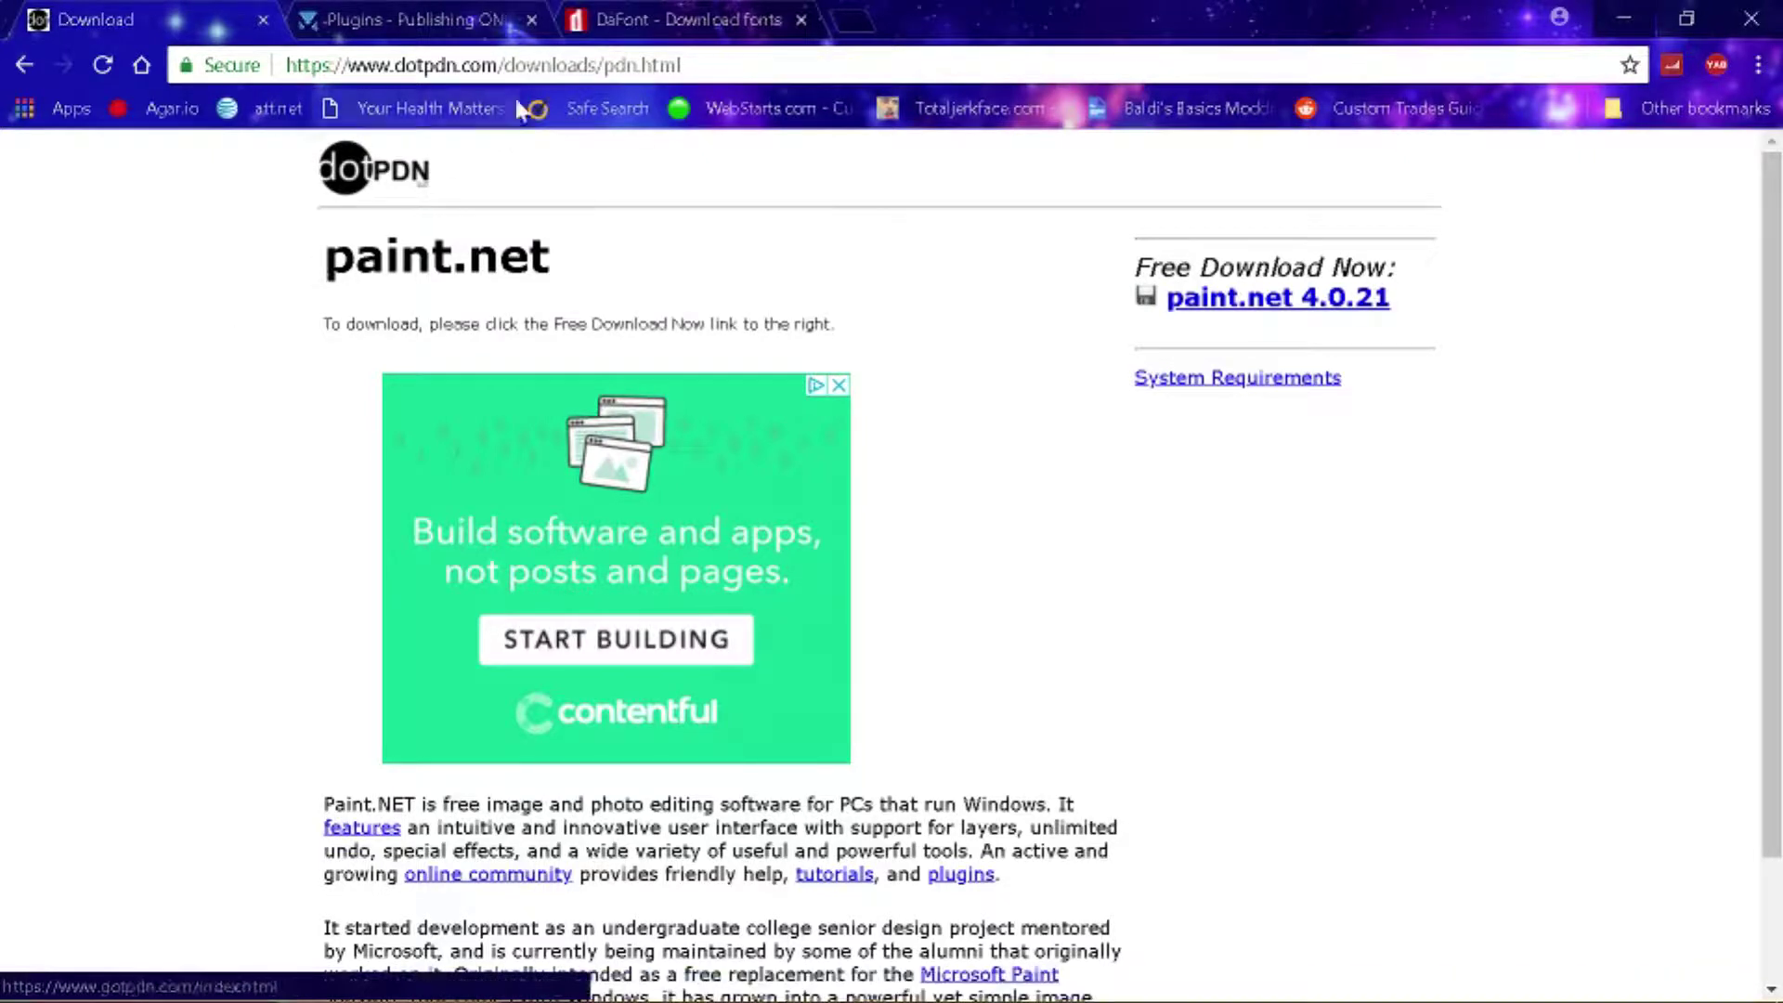
# - Look over the paint.net 4.0.21 download page and briefly view the installed paint.net program before returning to the browser
pyautogui.click(464, 65)
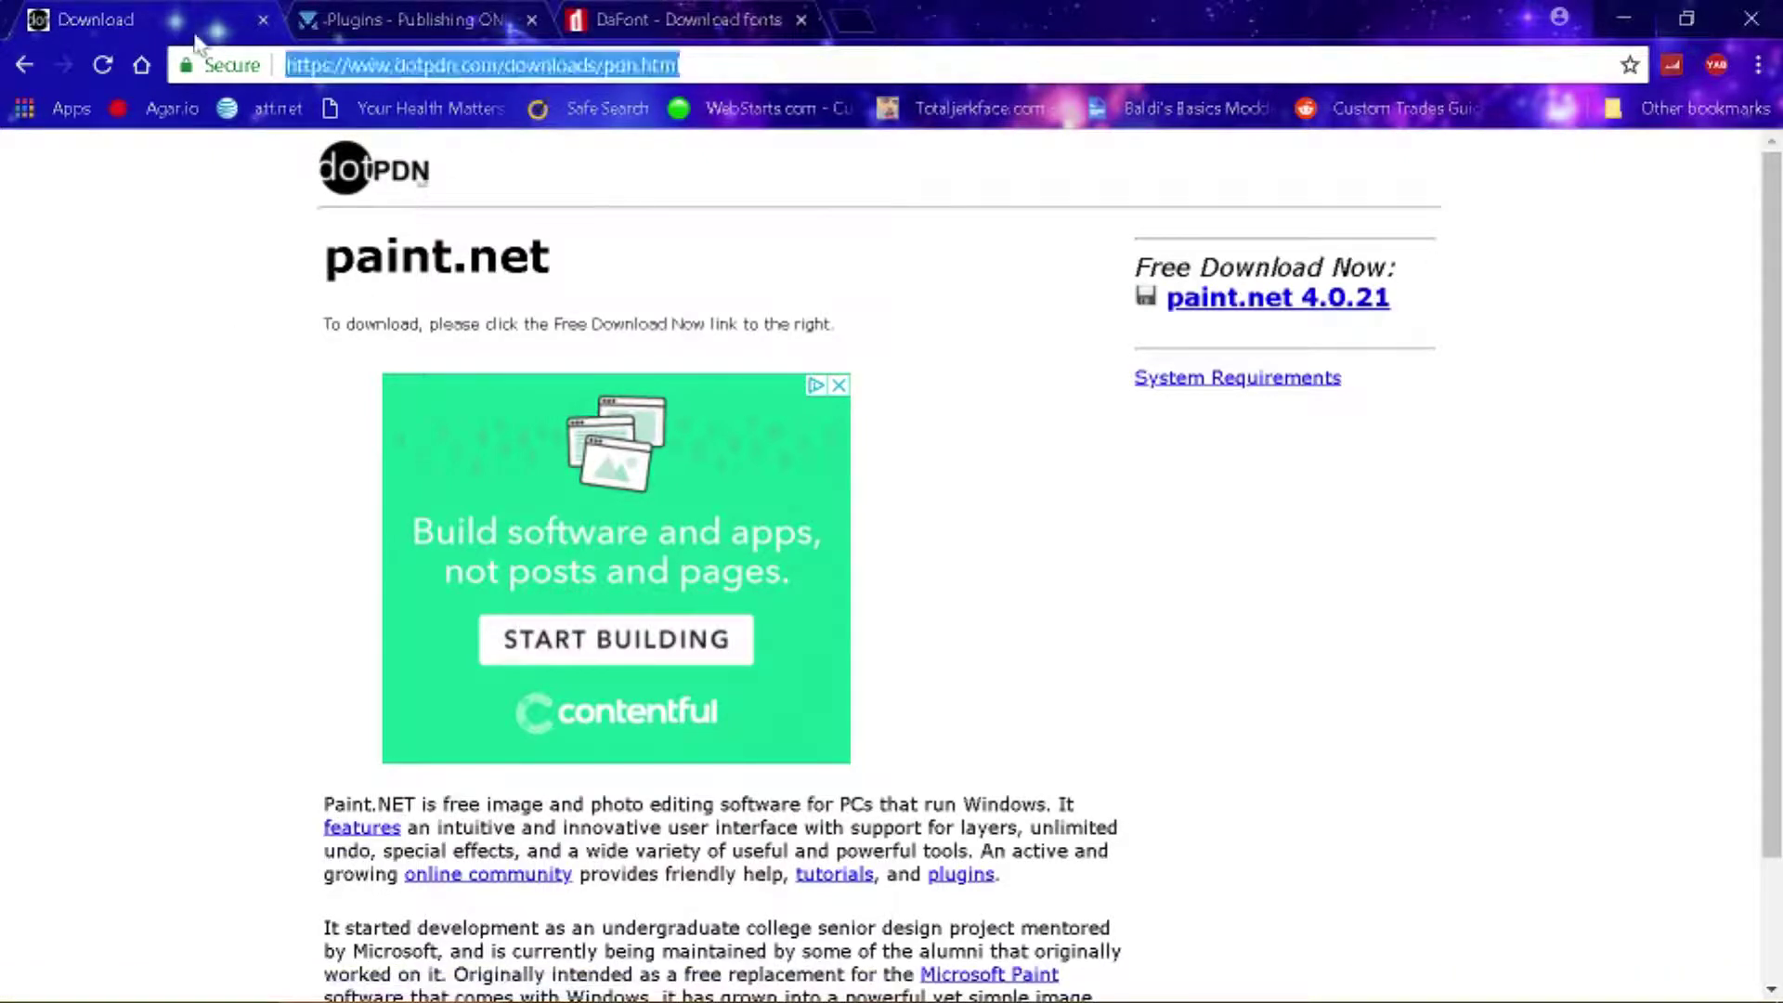
pyautogui.click(333, 65)
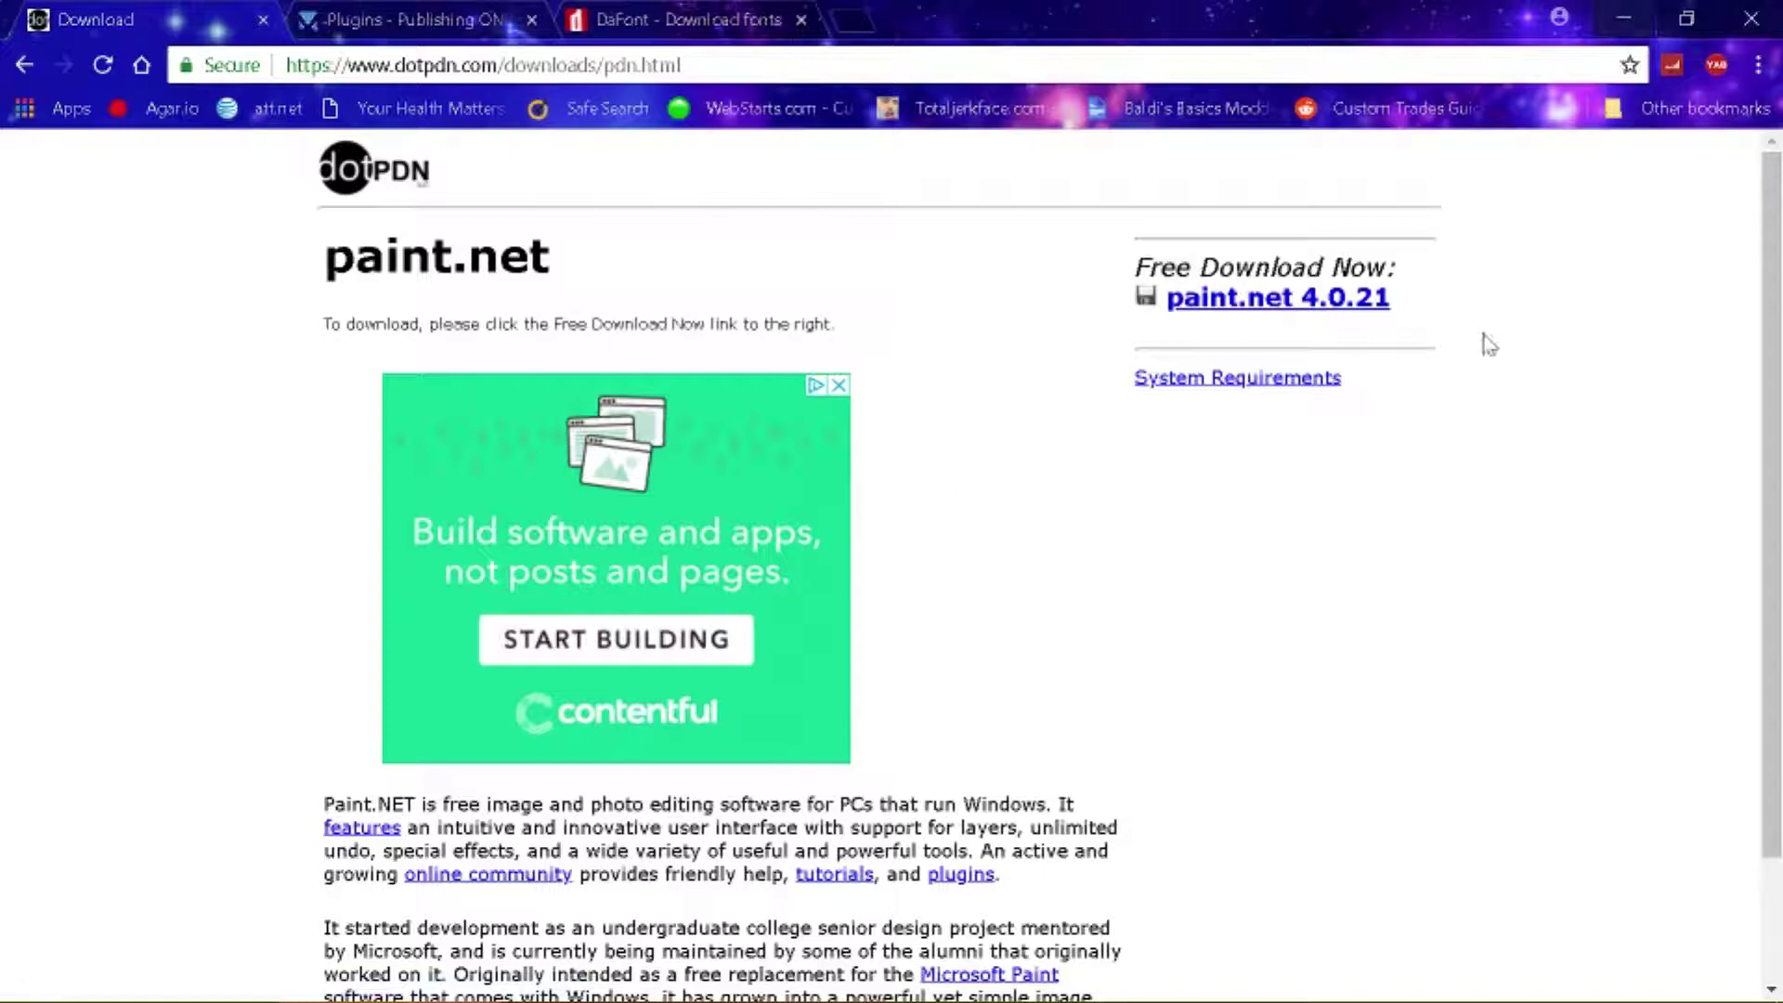
pyautogui.click(999, 992)
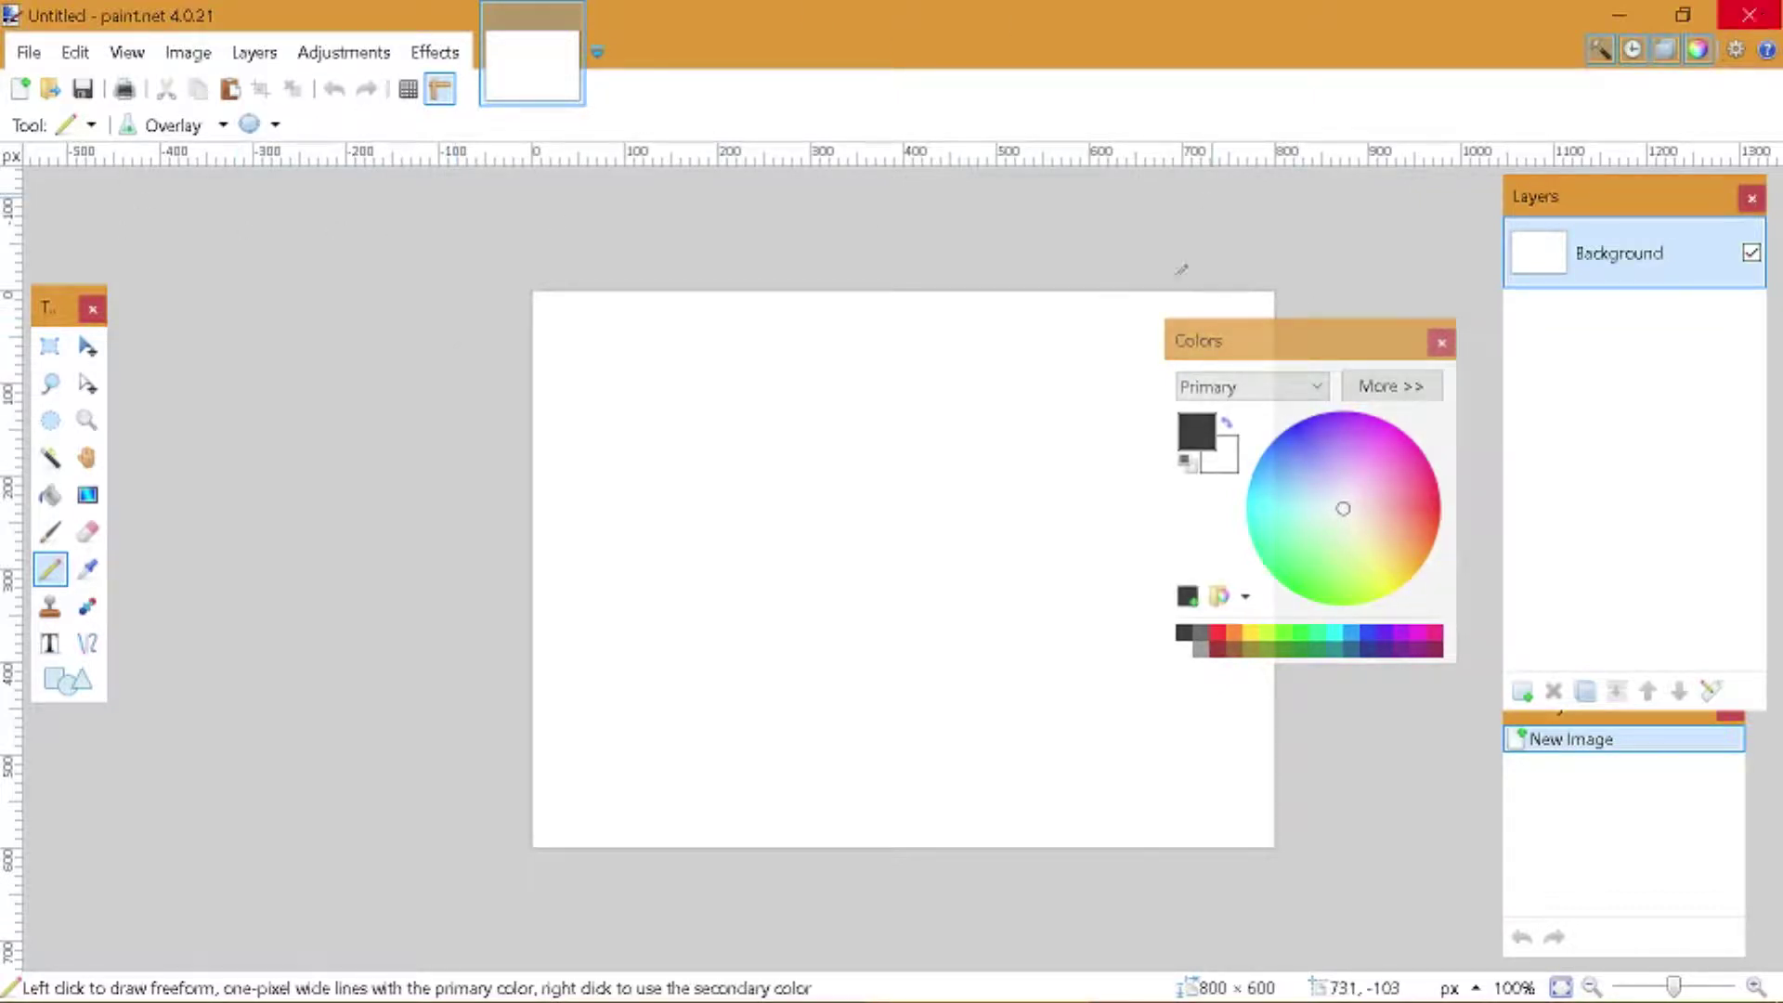
pyautogui.click(390, 975)
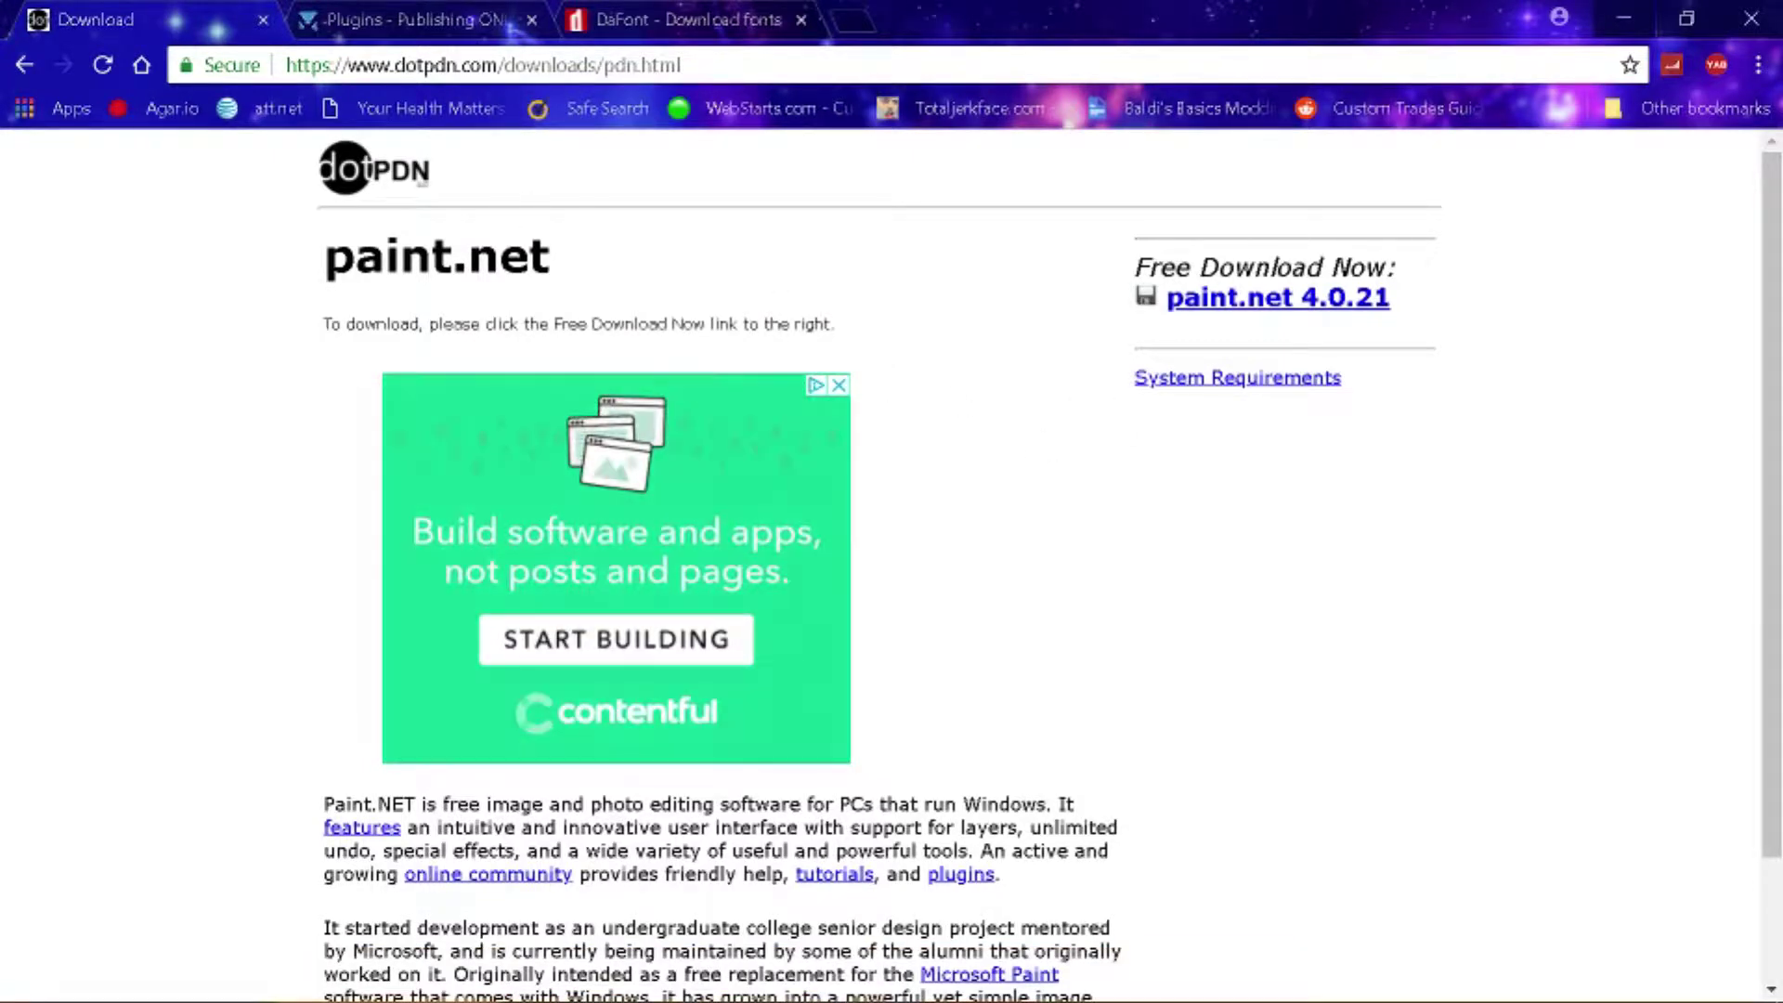
pyautogui.moveTo(672, 324); pyautogui.dragTo(960, 321)
pyautogui.click(763, 294)
# - Open the Plugin Packs subforum from the paint.net forum's Plugins - Publishing ONLY! page
pyautogui.click(412, 23)
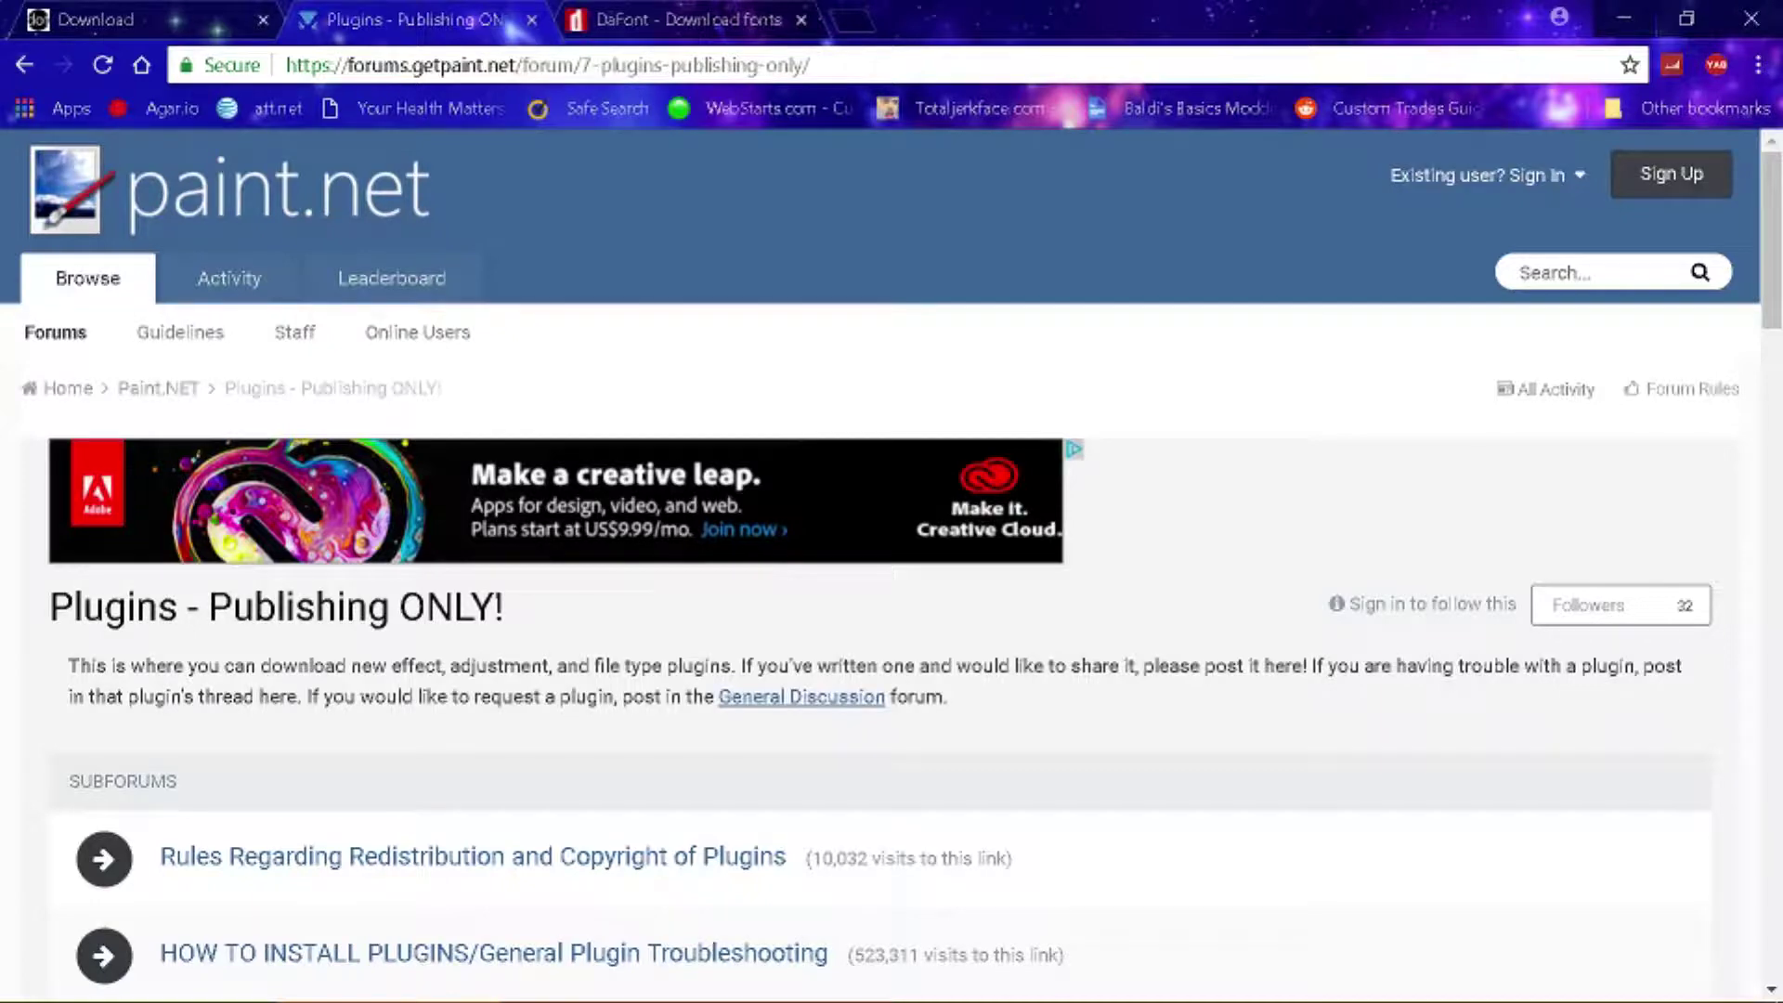
pyautogui.scroll(-4, 446, 650)
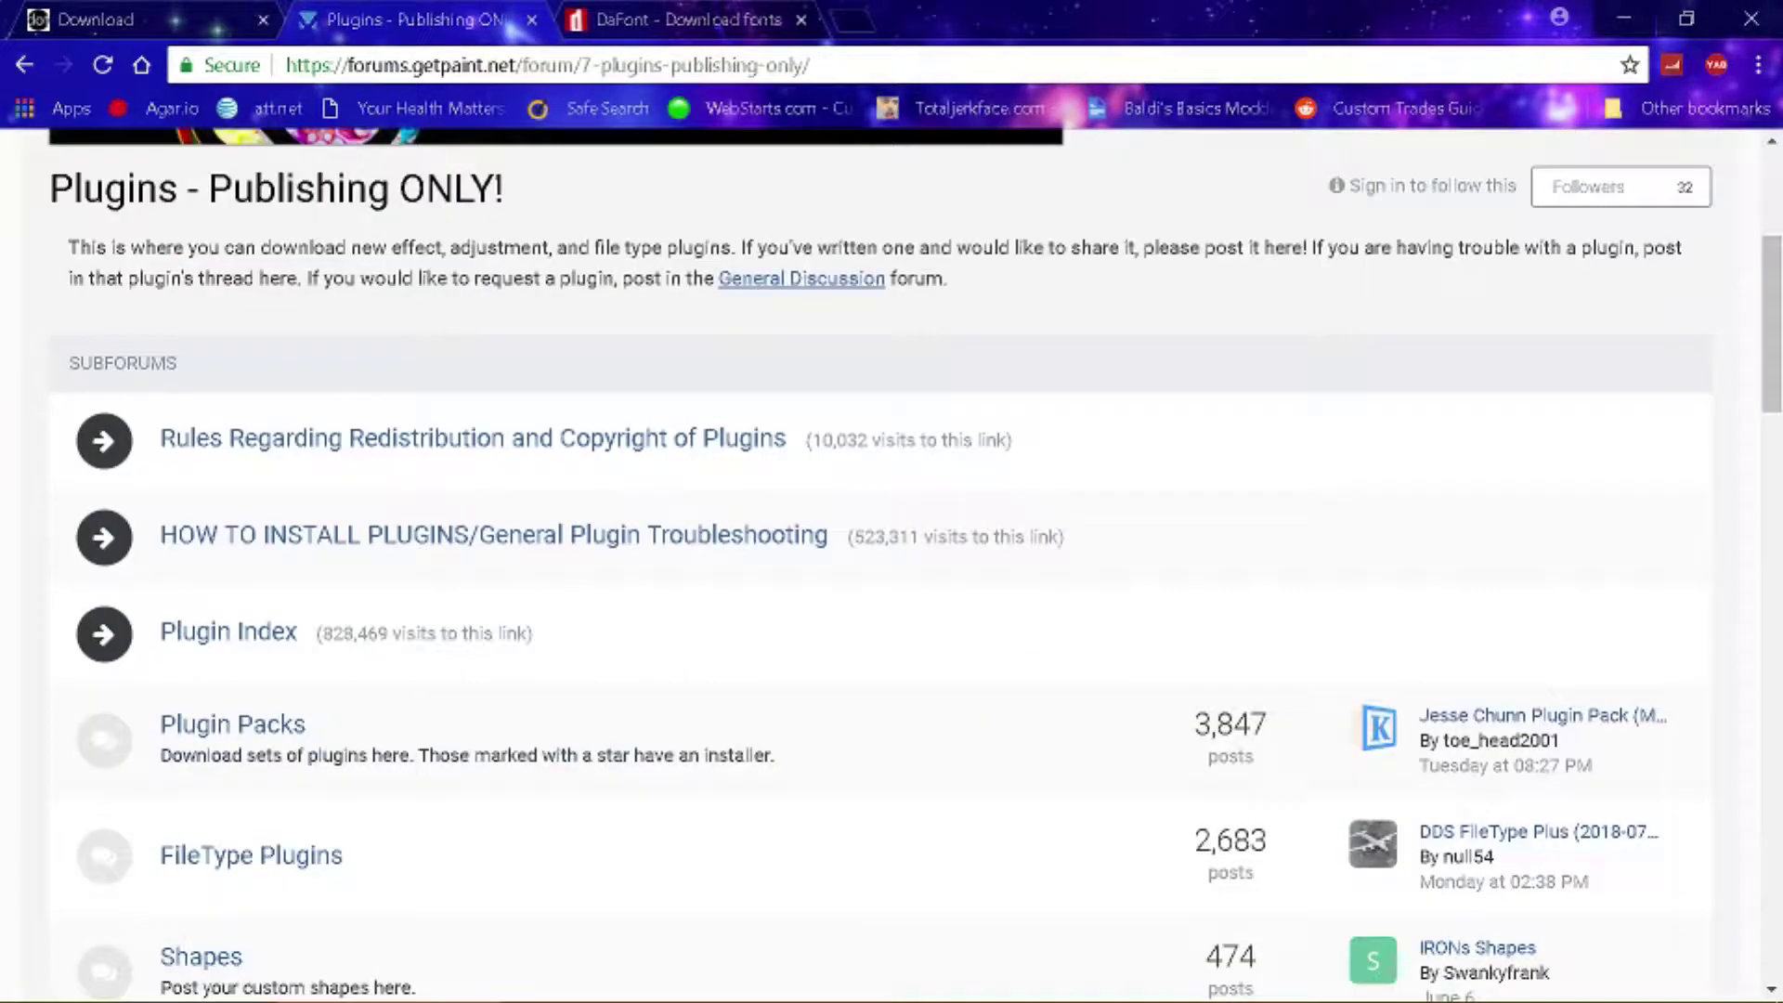
pyautogui.click(242, 728)
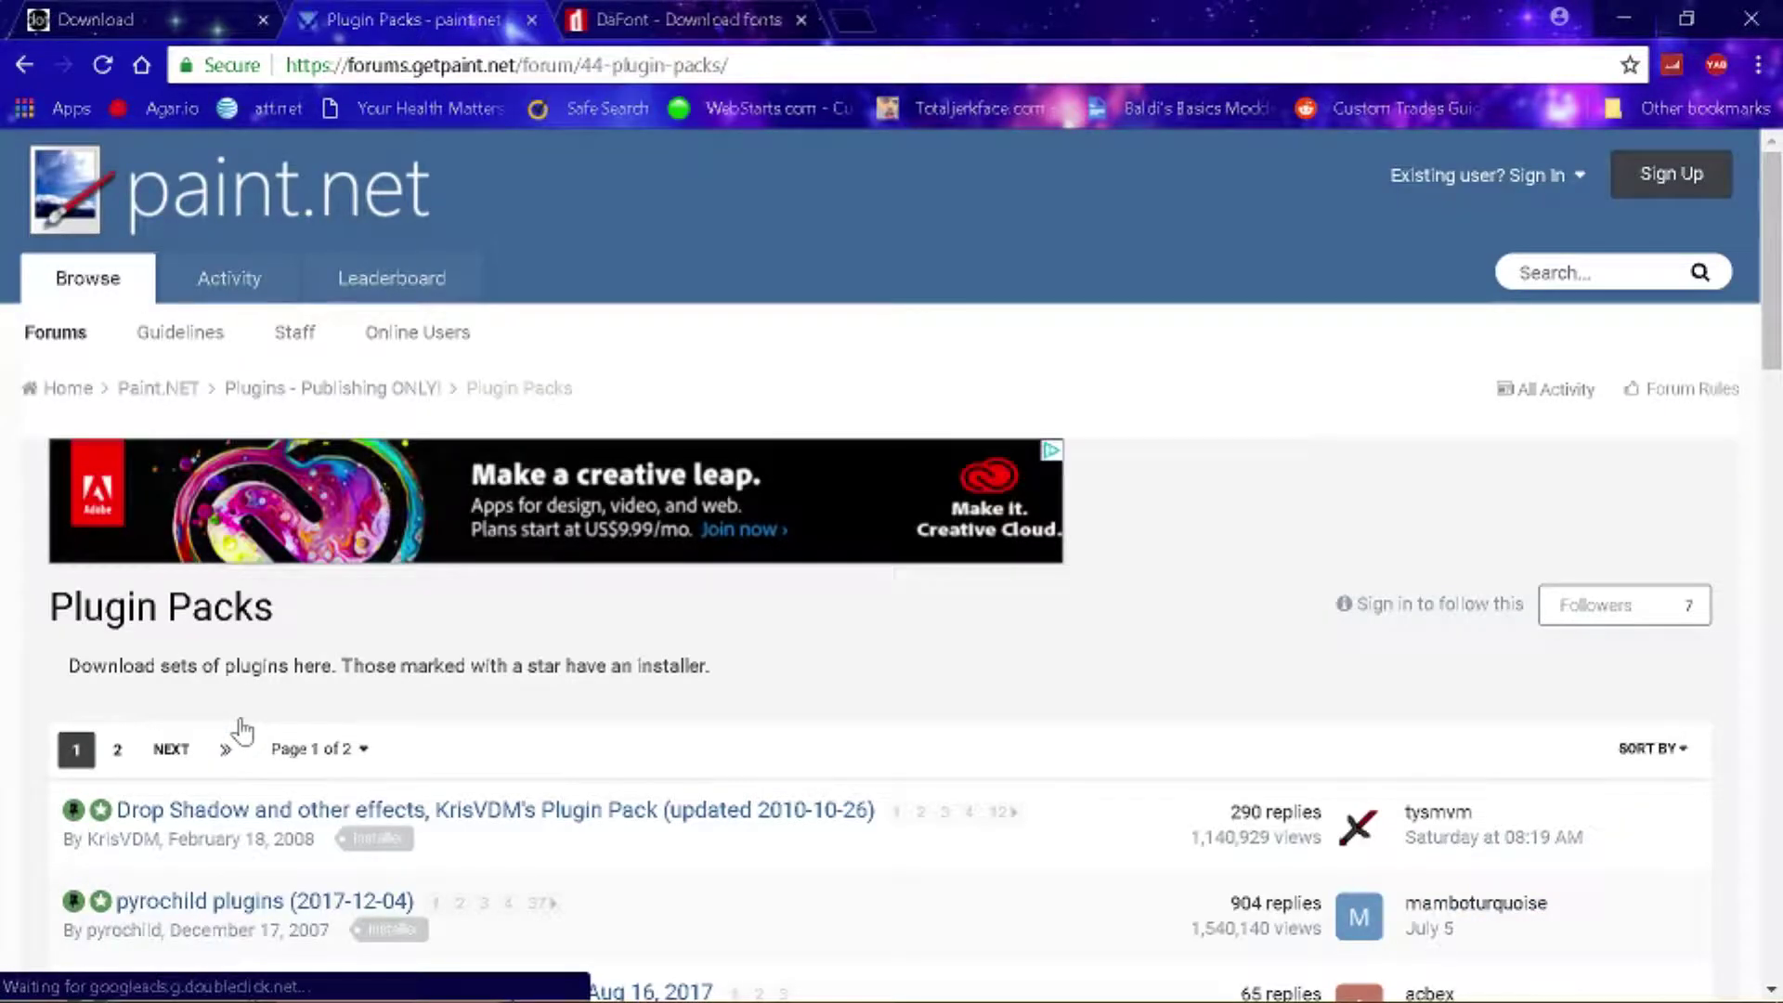
# - Look through the first page of plugin packs and preview the Drop Shadow and other effects topic
pyautogui.scroll(-3, 153, 825)
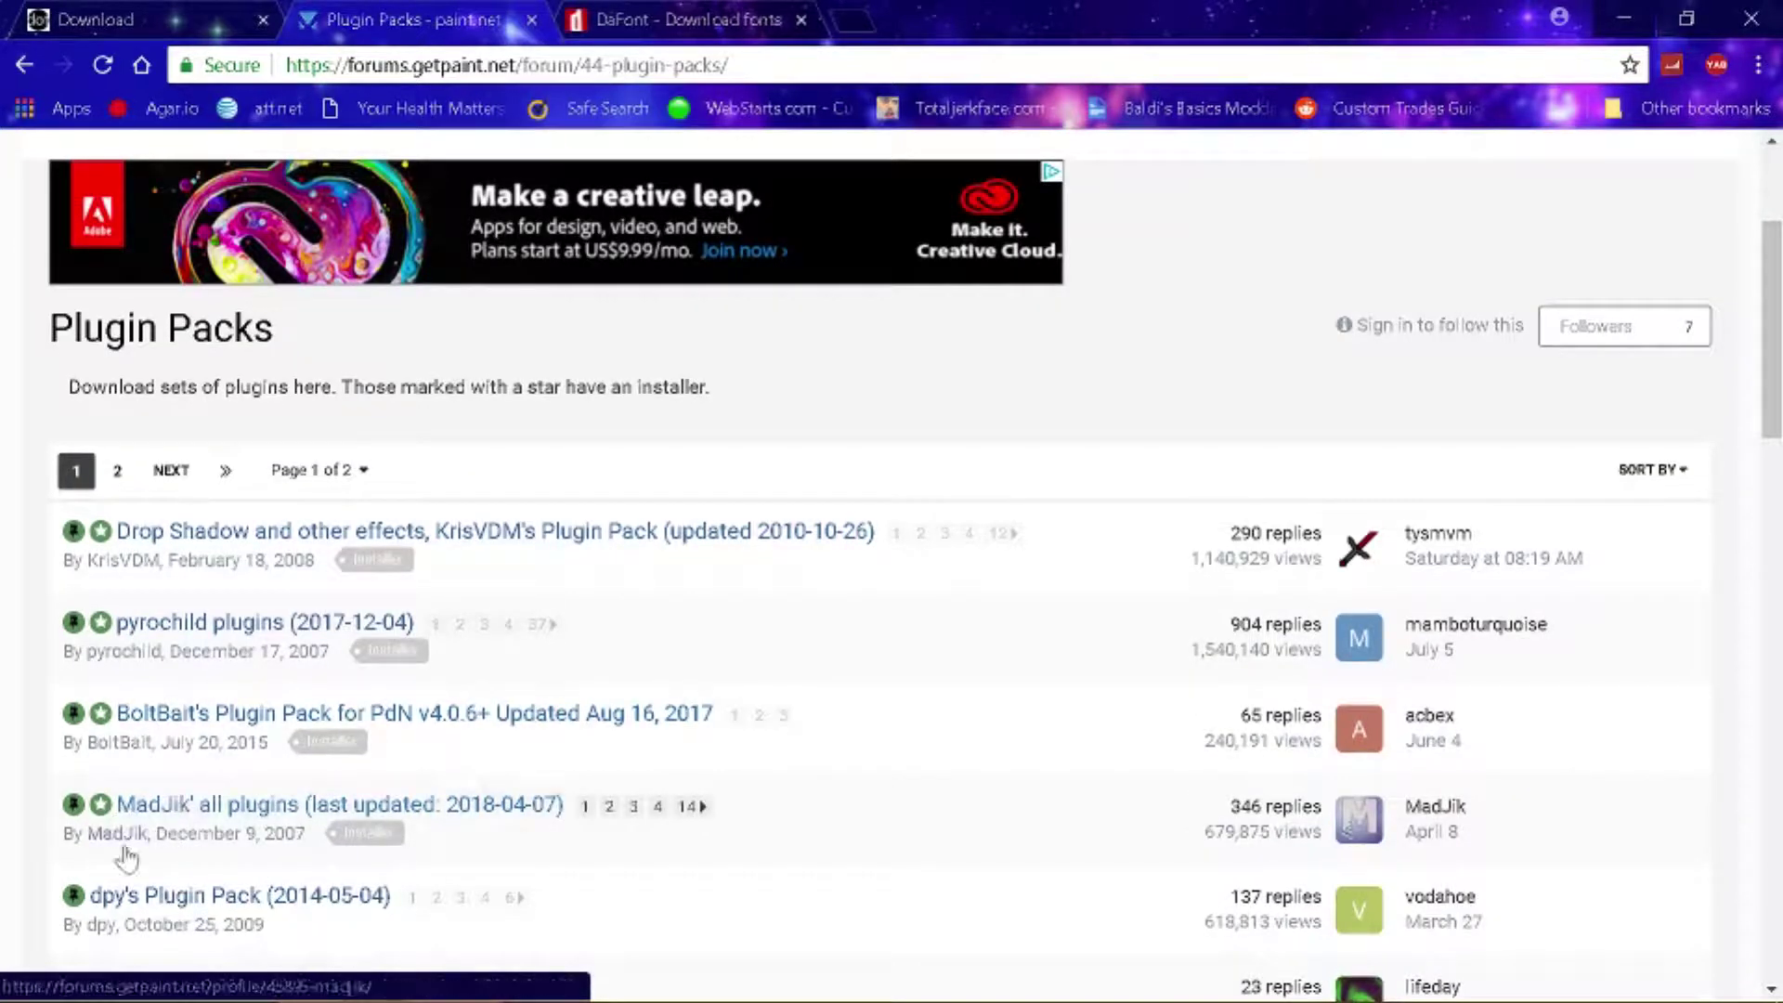
pyautogui.scroll(3, 127, 859)
pyautogui.scroll(-10, 92, 817)
pyautogui.scroll(10, 69, 778)
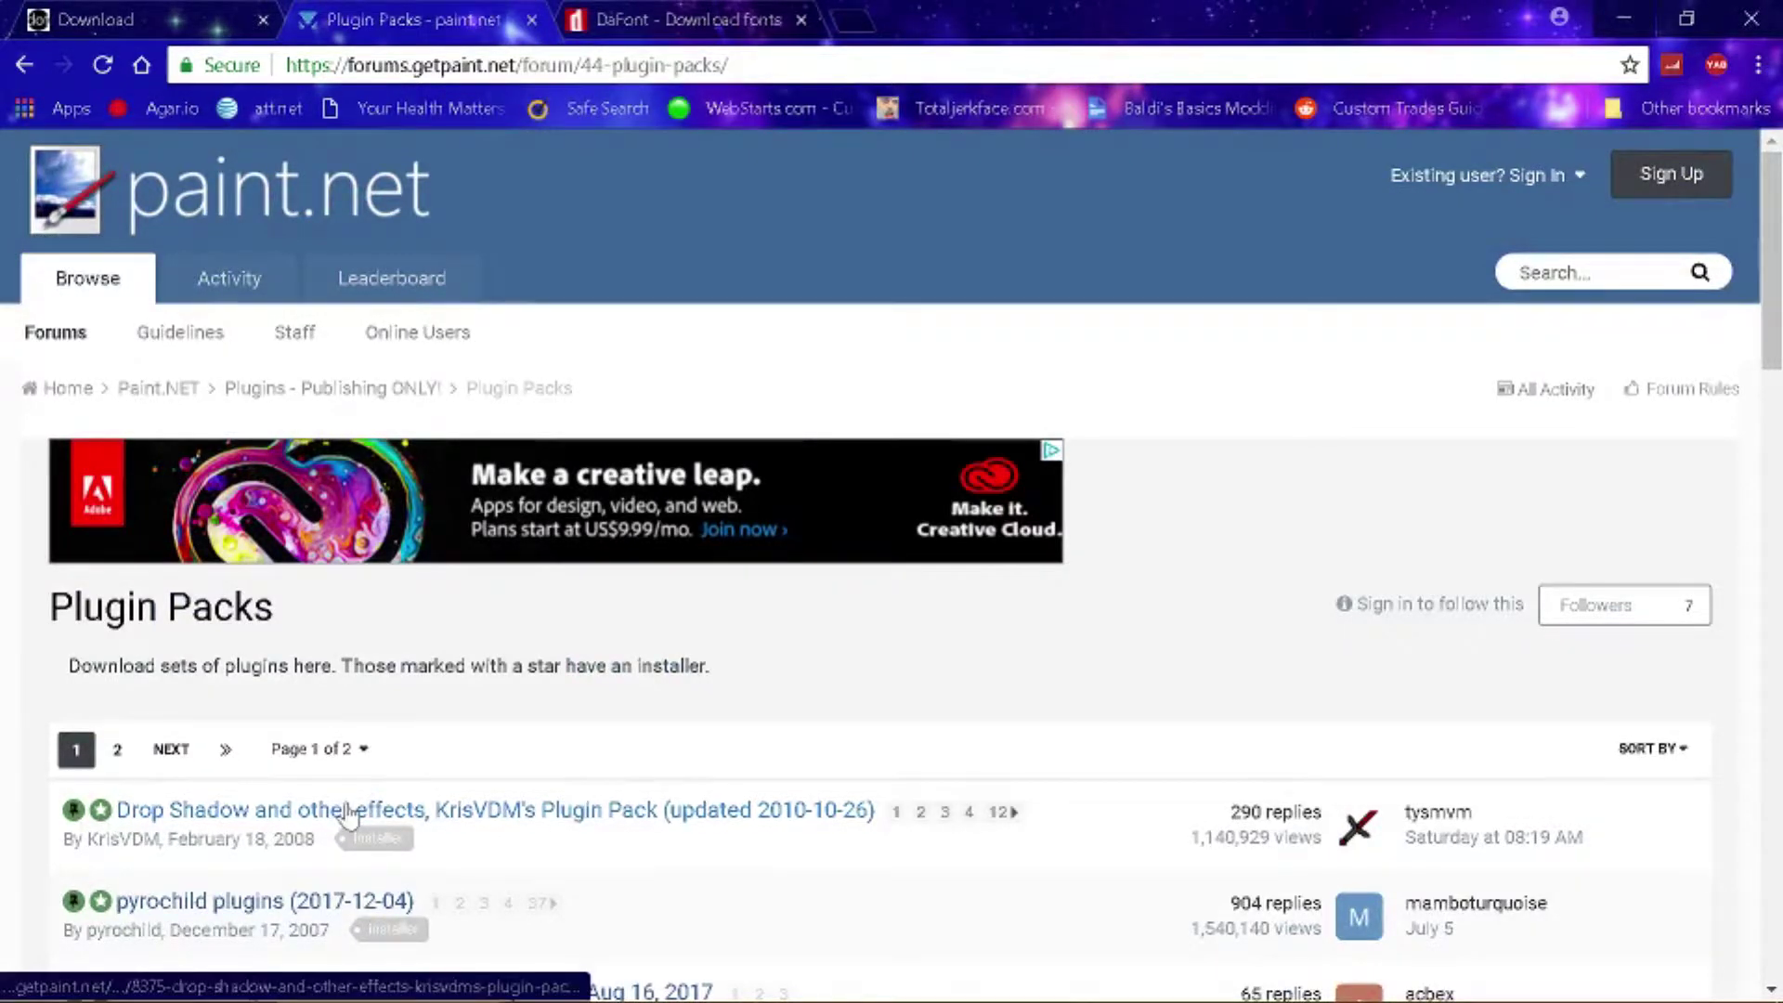
pyautogui.scroll(-10, 350, 817)
pyautogui.scroll(8, 350, 816)
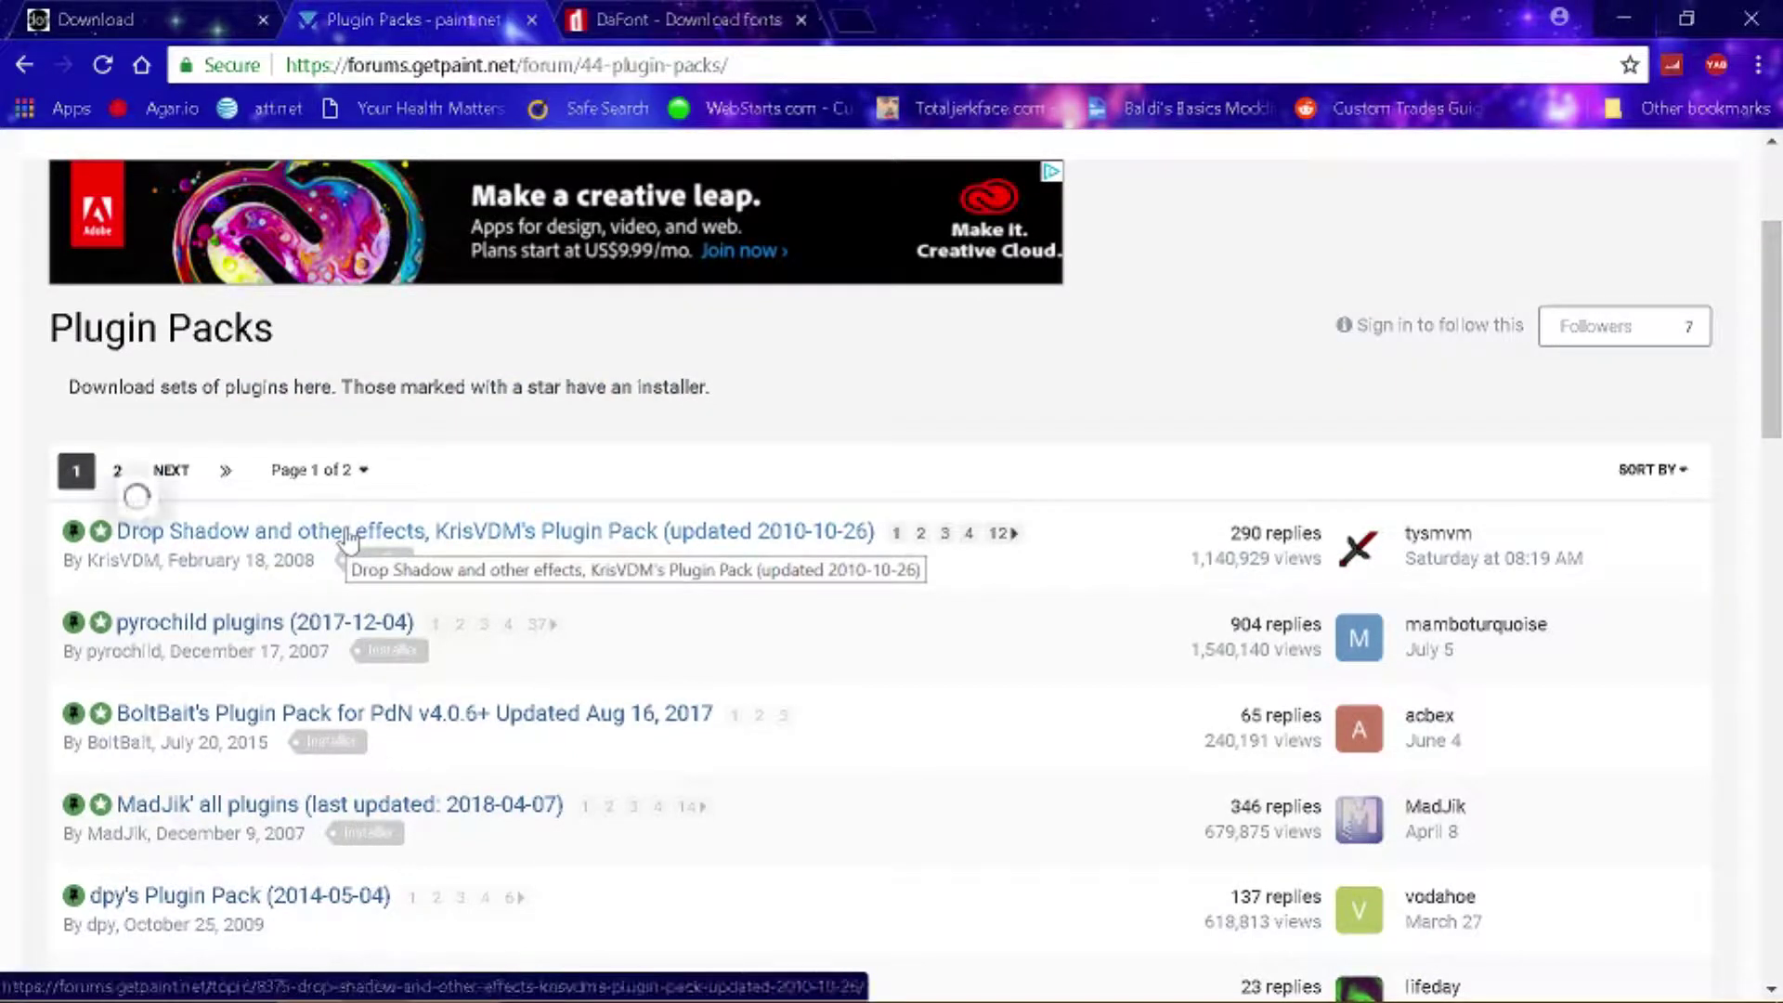
pyautogui.moveTo(350, 539)
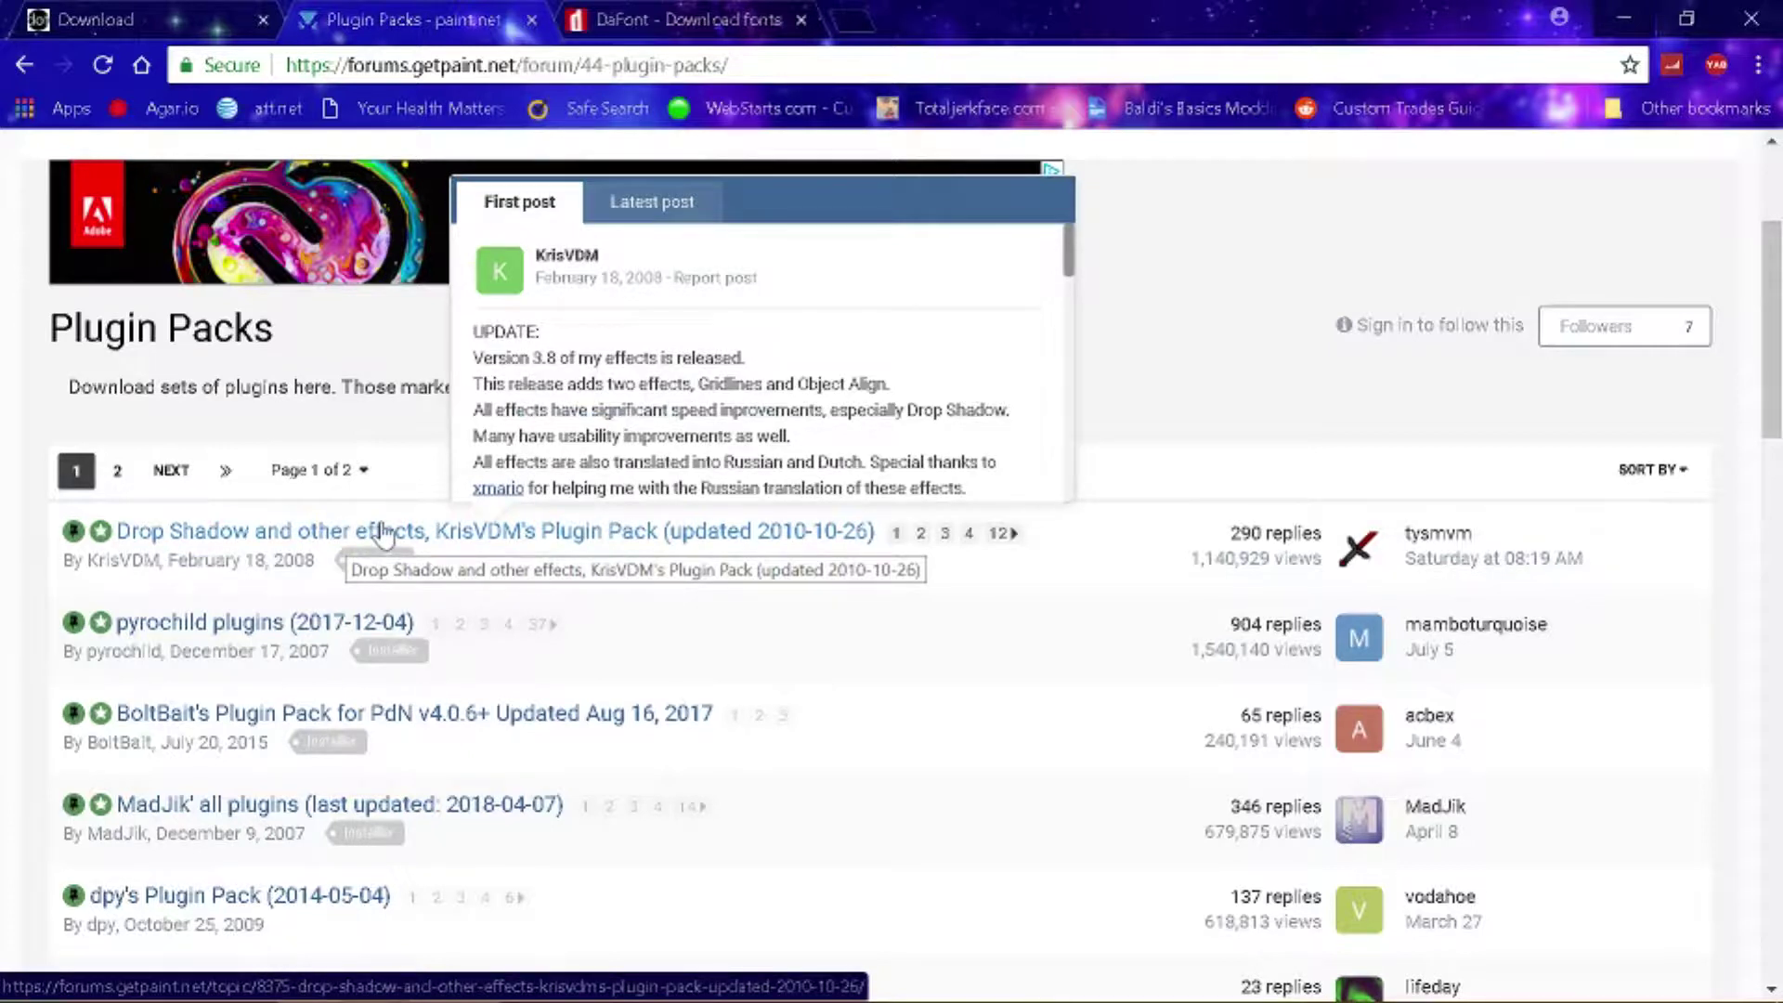
pyautogui.scroll(-20, 385, 536)
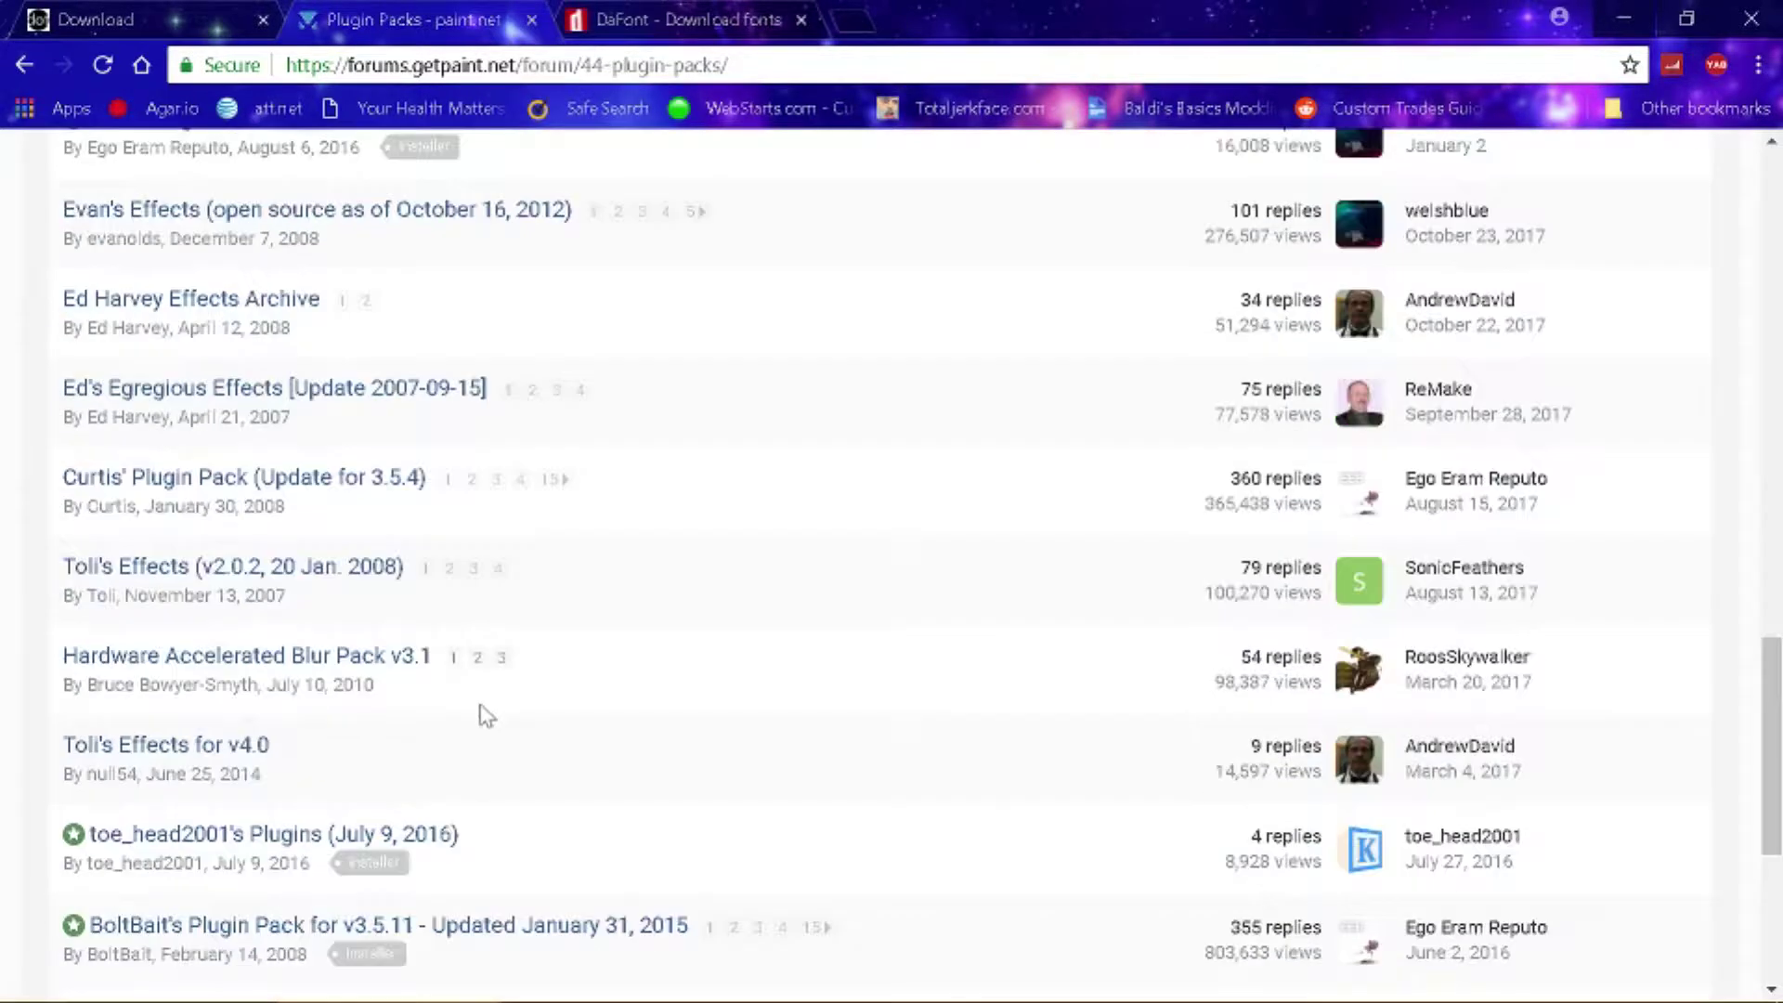
pyautogui.scroll(5, 482, 712)
pyautogui.scroll(-6, 455, 767)
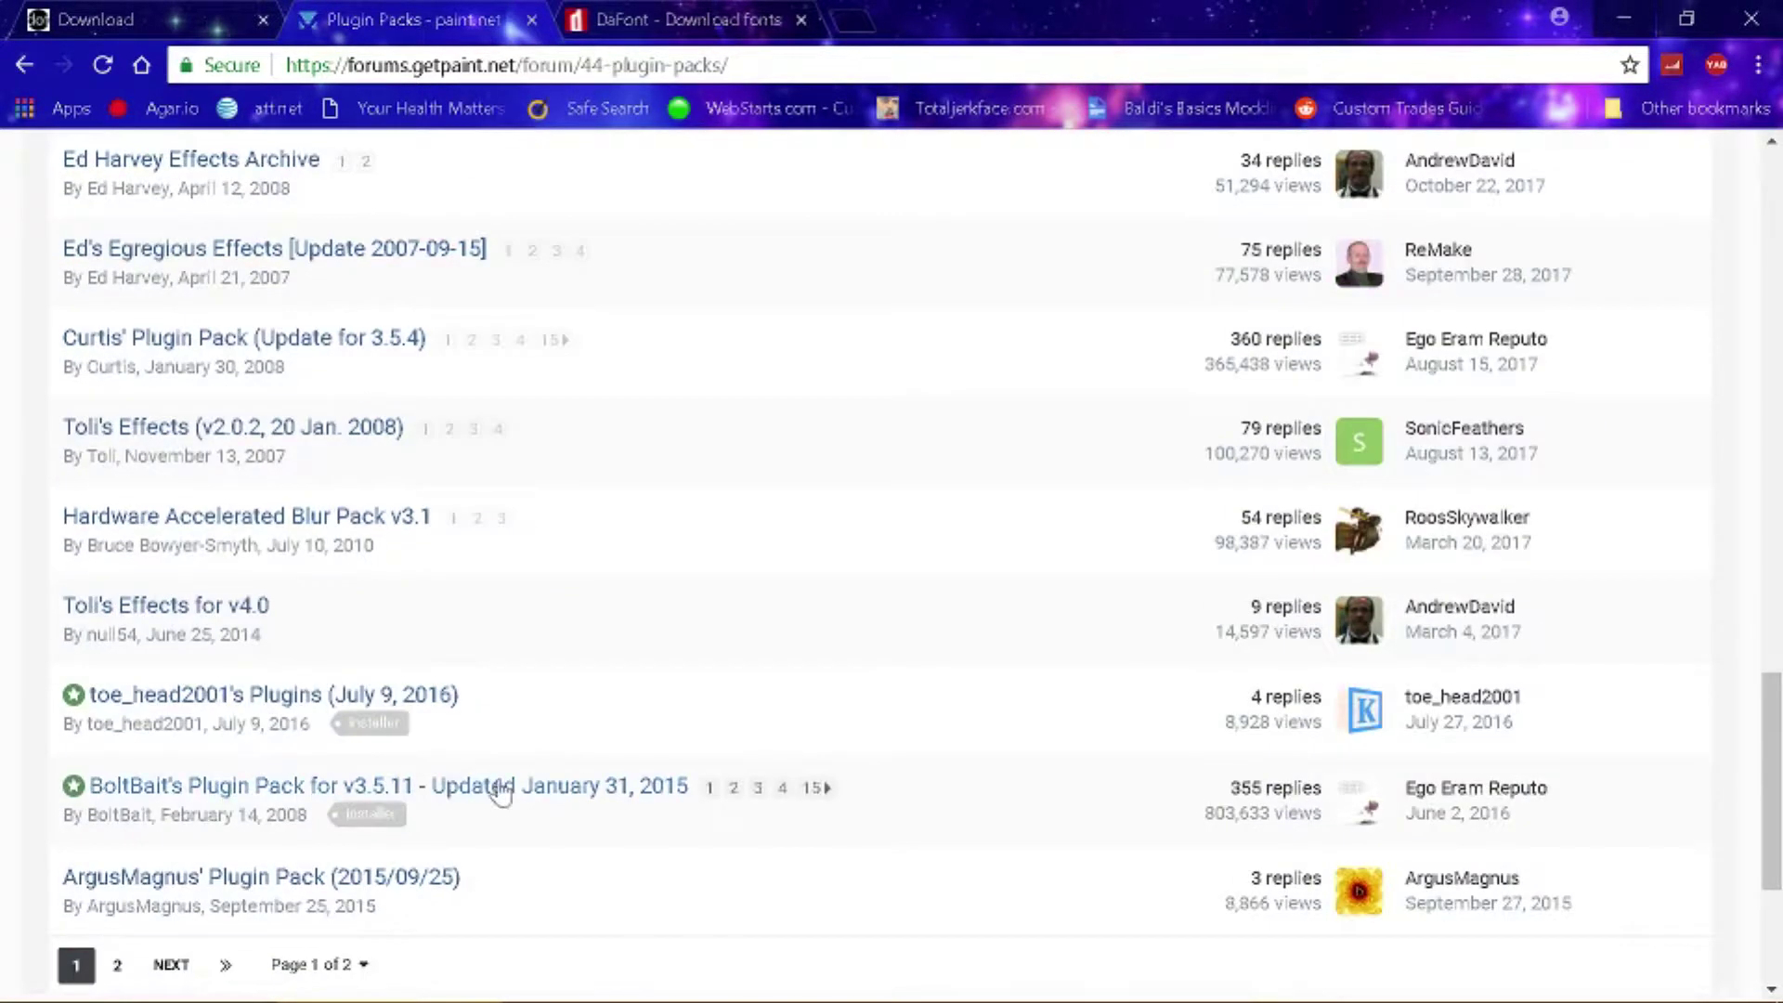
pyautogui.scroll(3, 492, 784)
pyautogui.scroll(-7, 477, 790)
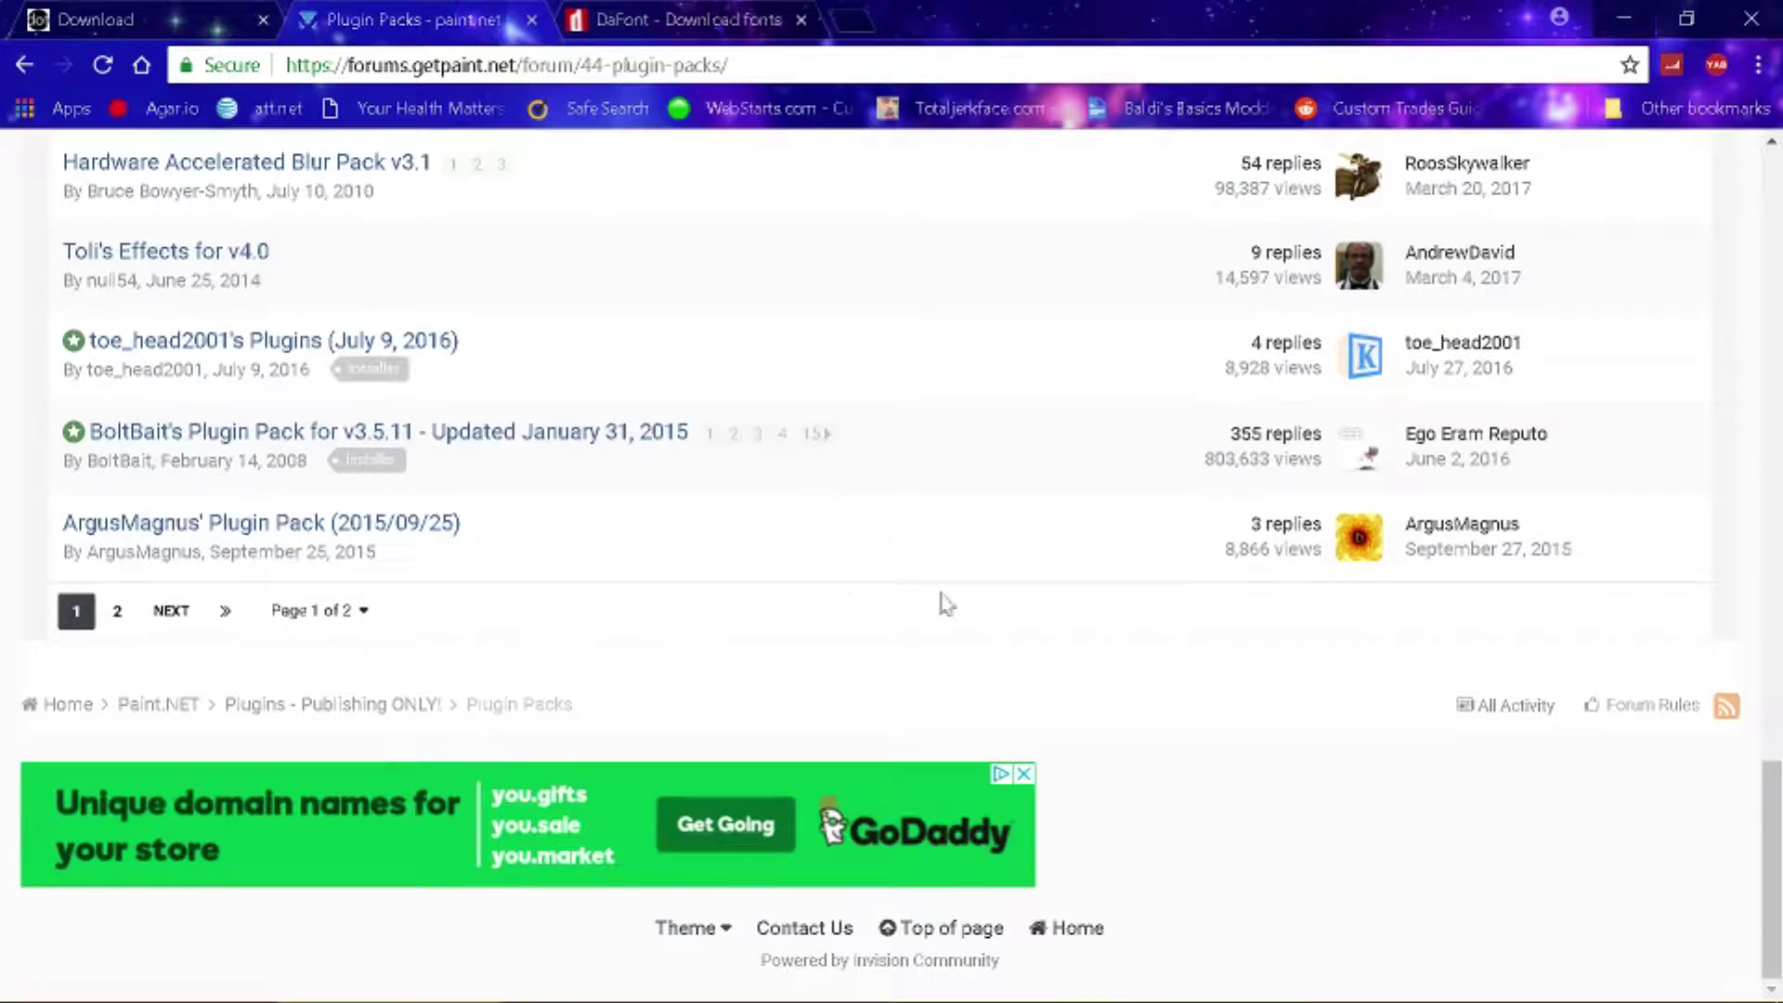
pyautogui.scroll(15, 944, 604)
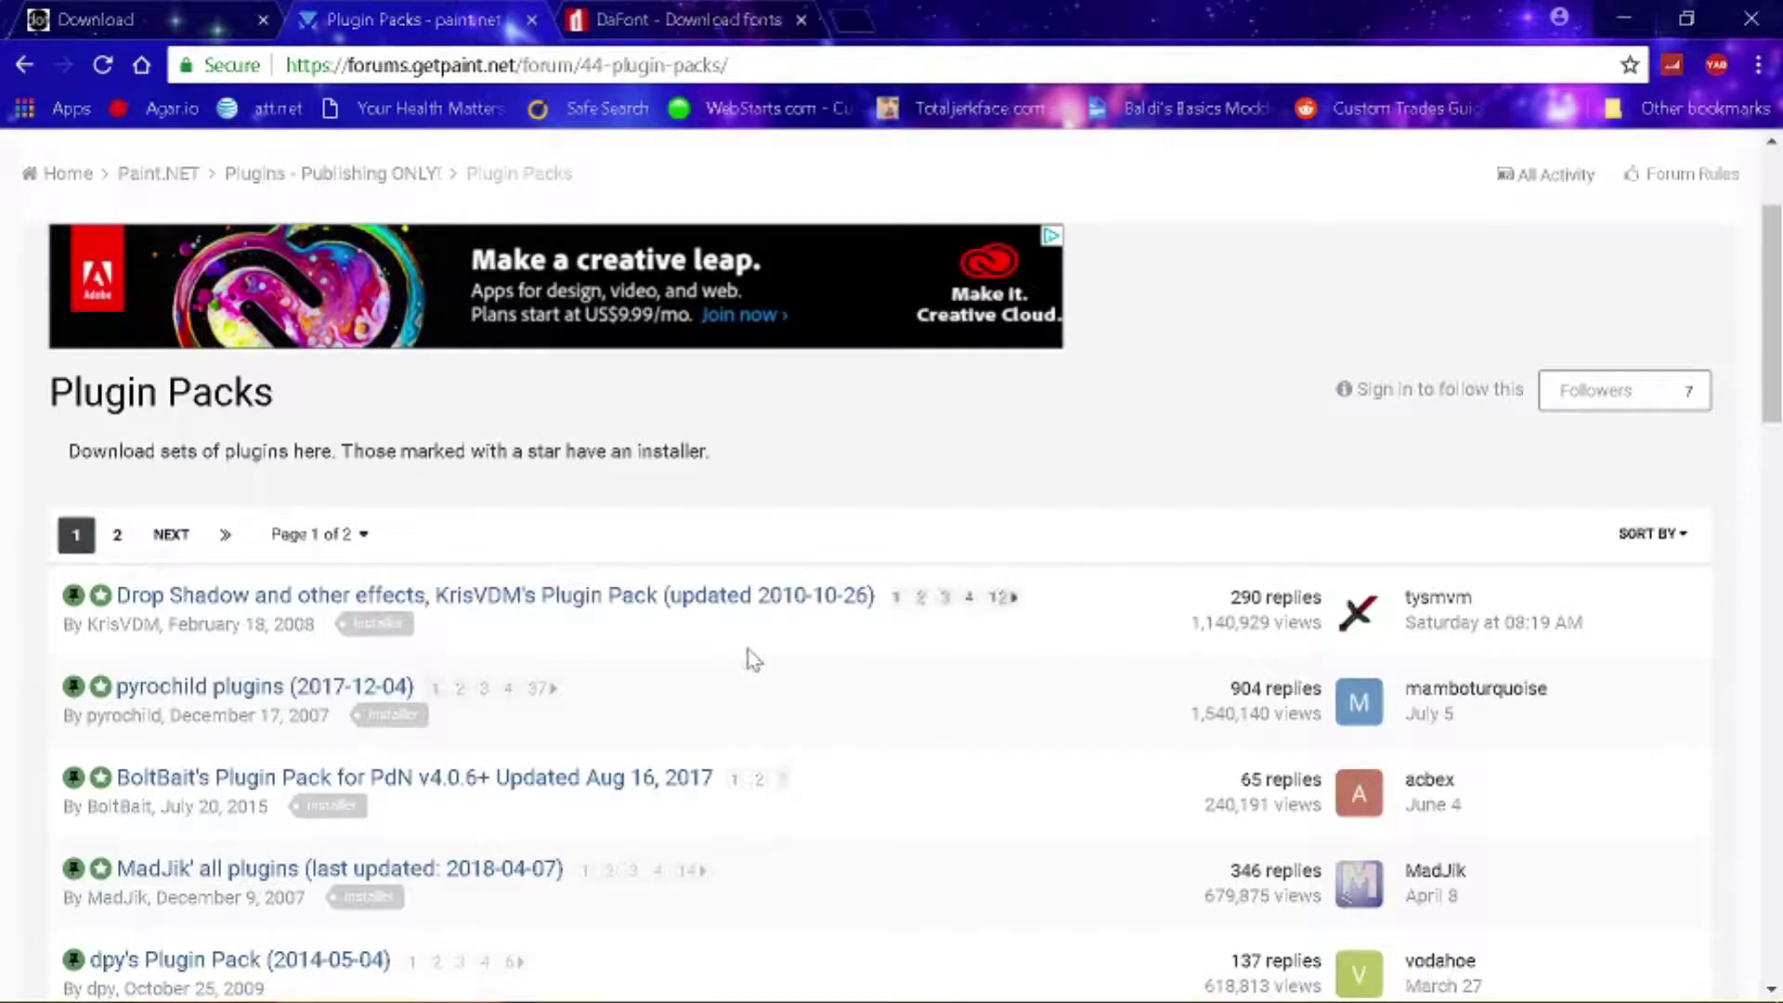
# - Switch to paint.net to review its installed effect categories, and return to the Plugin Packs page in Chrome
pyautogui.click(939, 971)
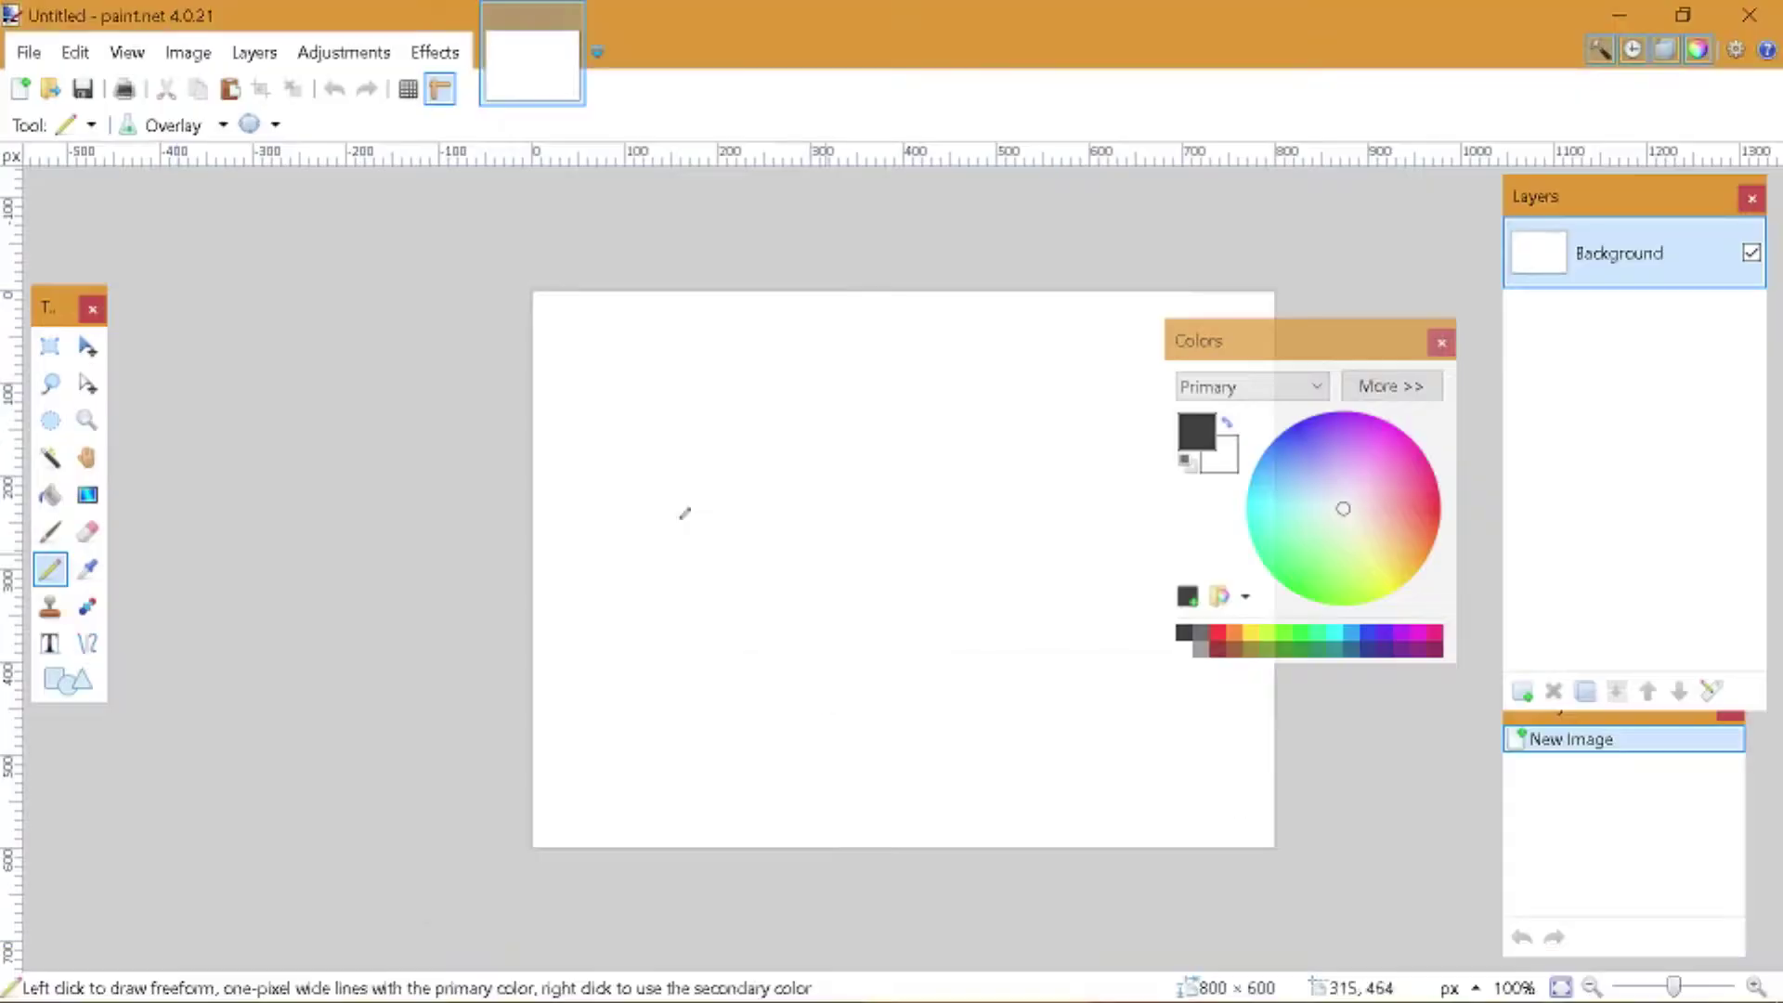
pyautogui.click(435, 52)
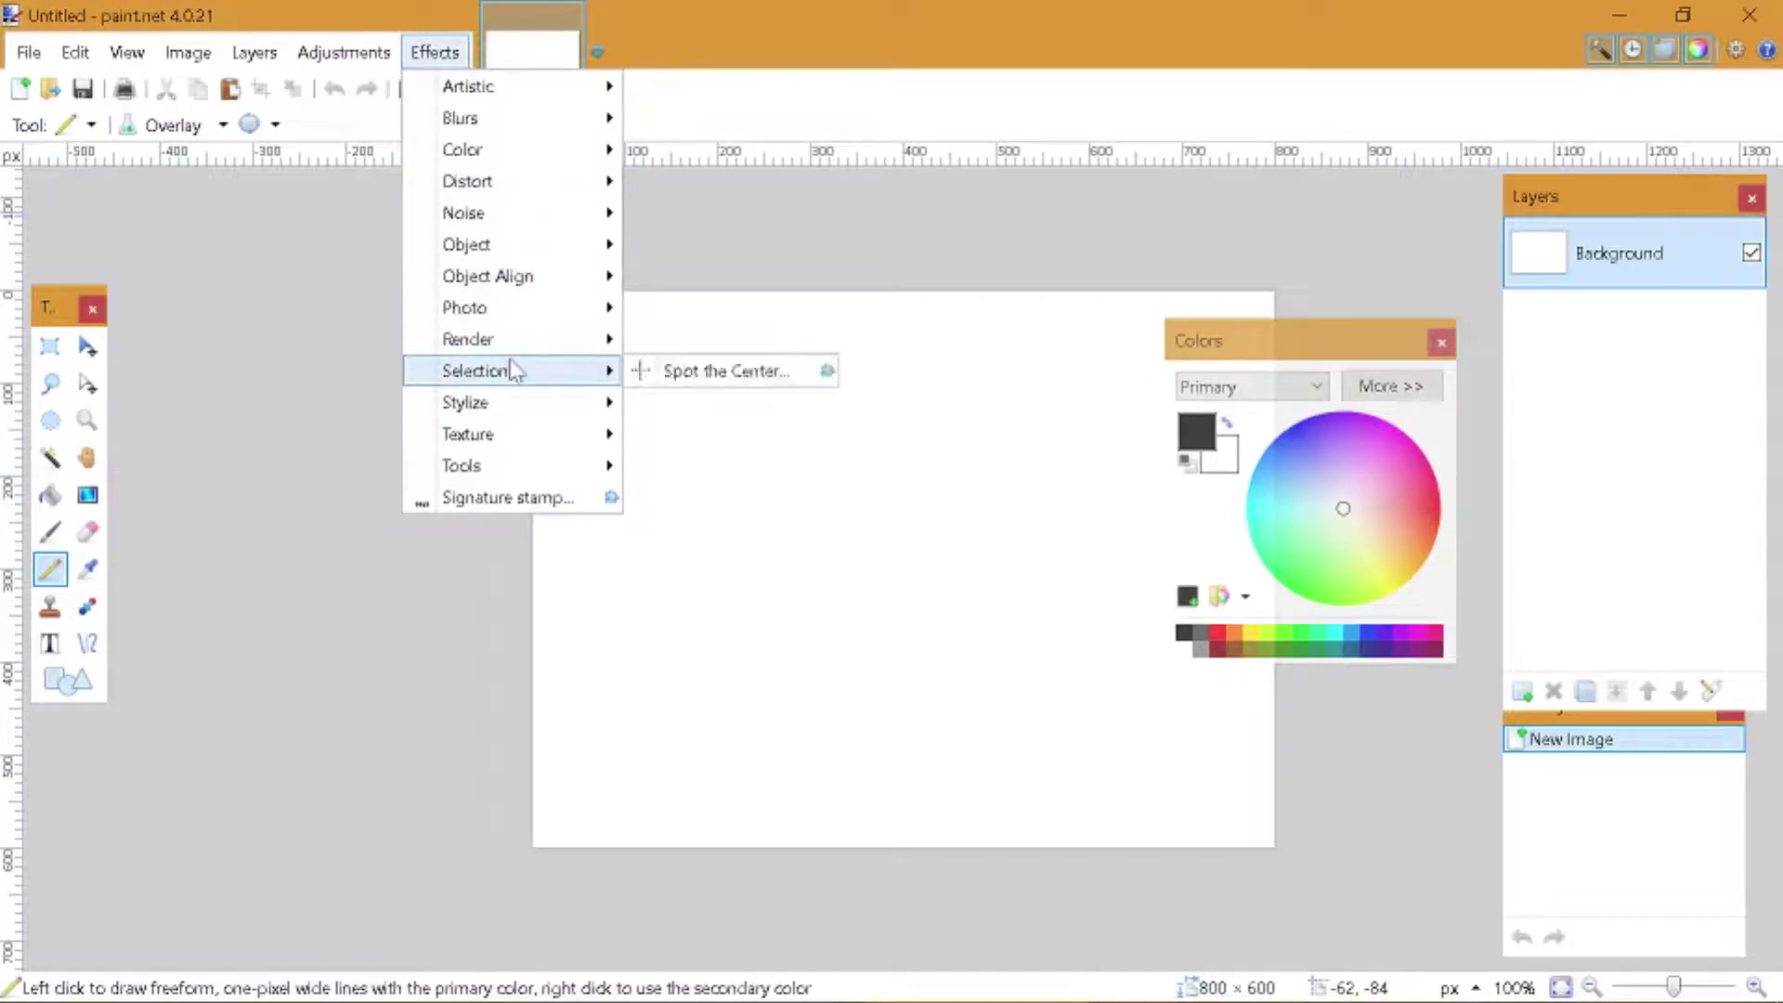
pyautogui.moveTo(517, 183)
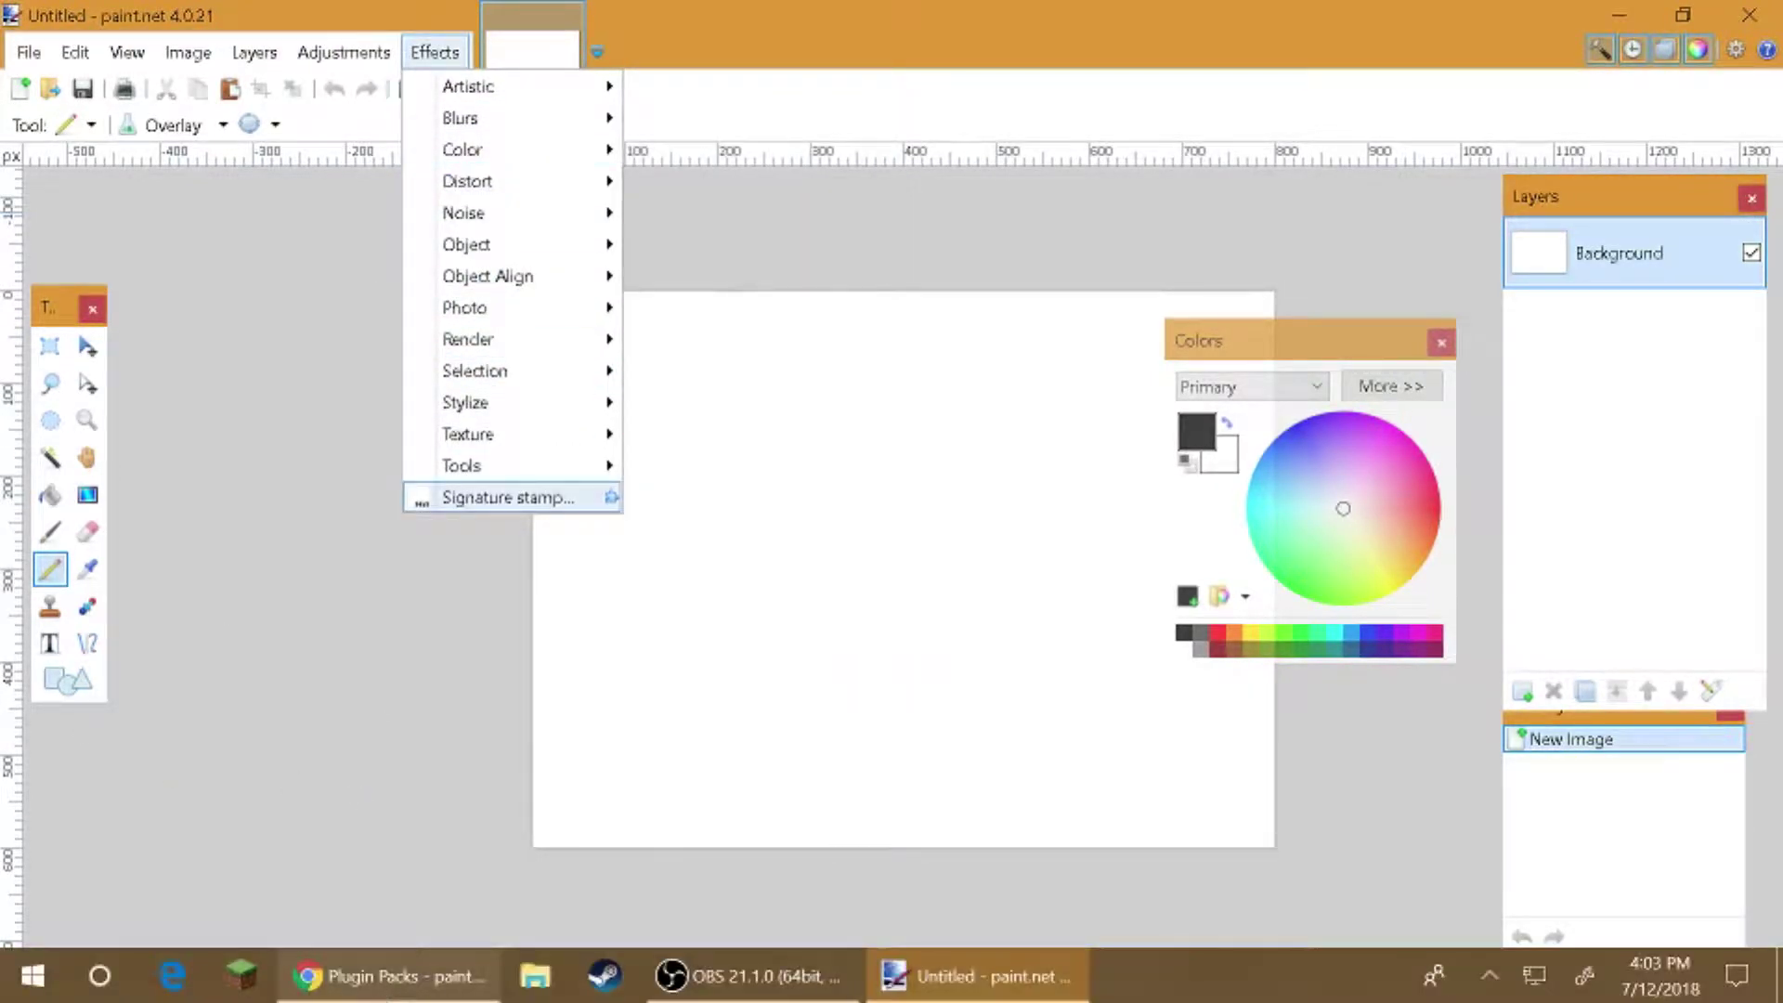
pyautogui.moveTo(390, 975)
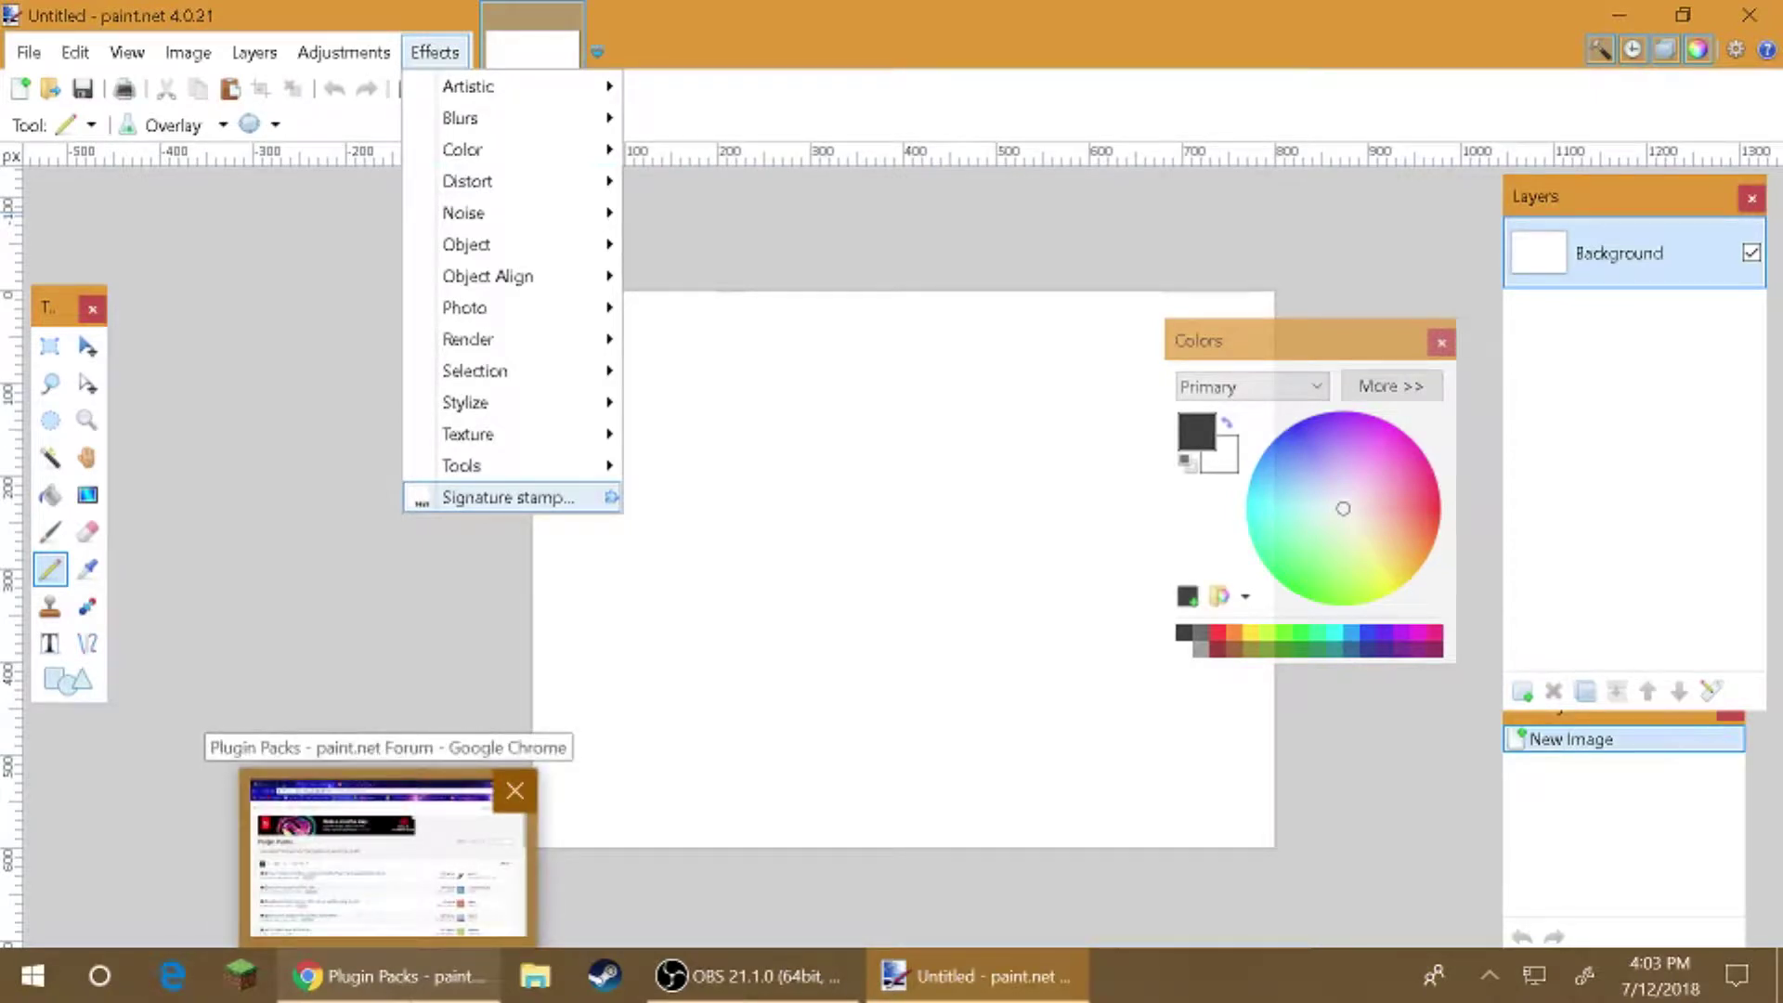
pyautogui.click(386, 859)
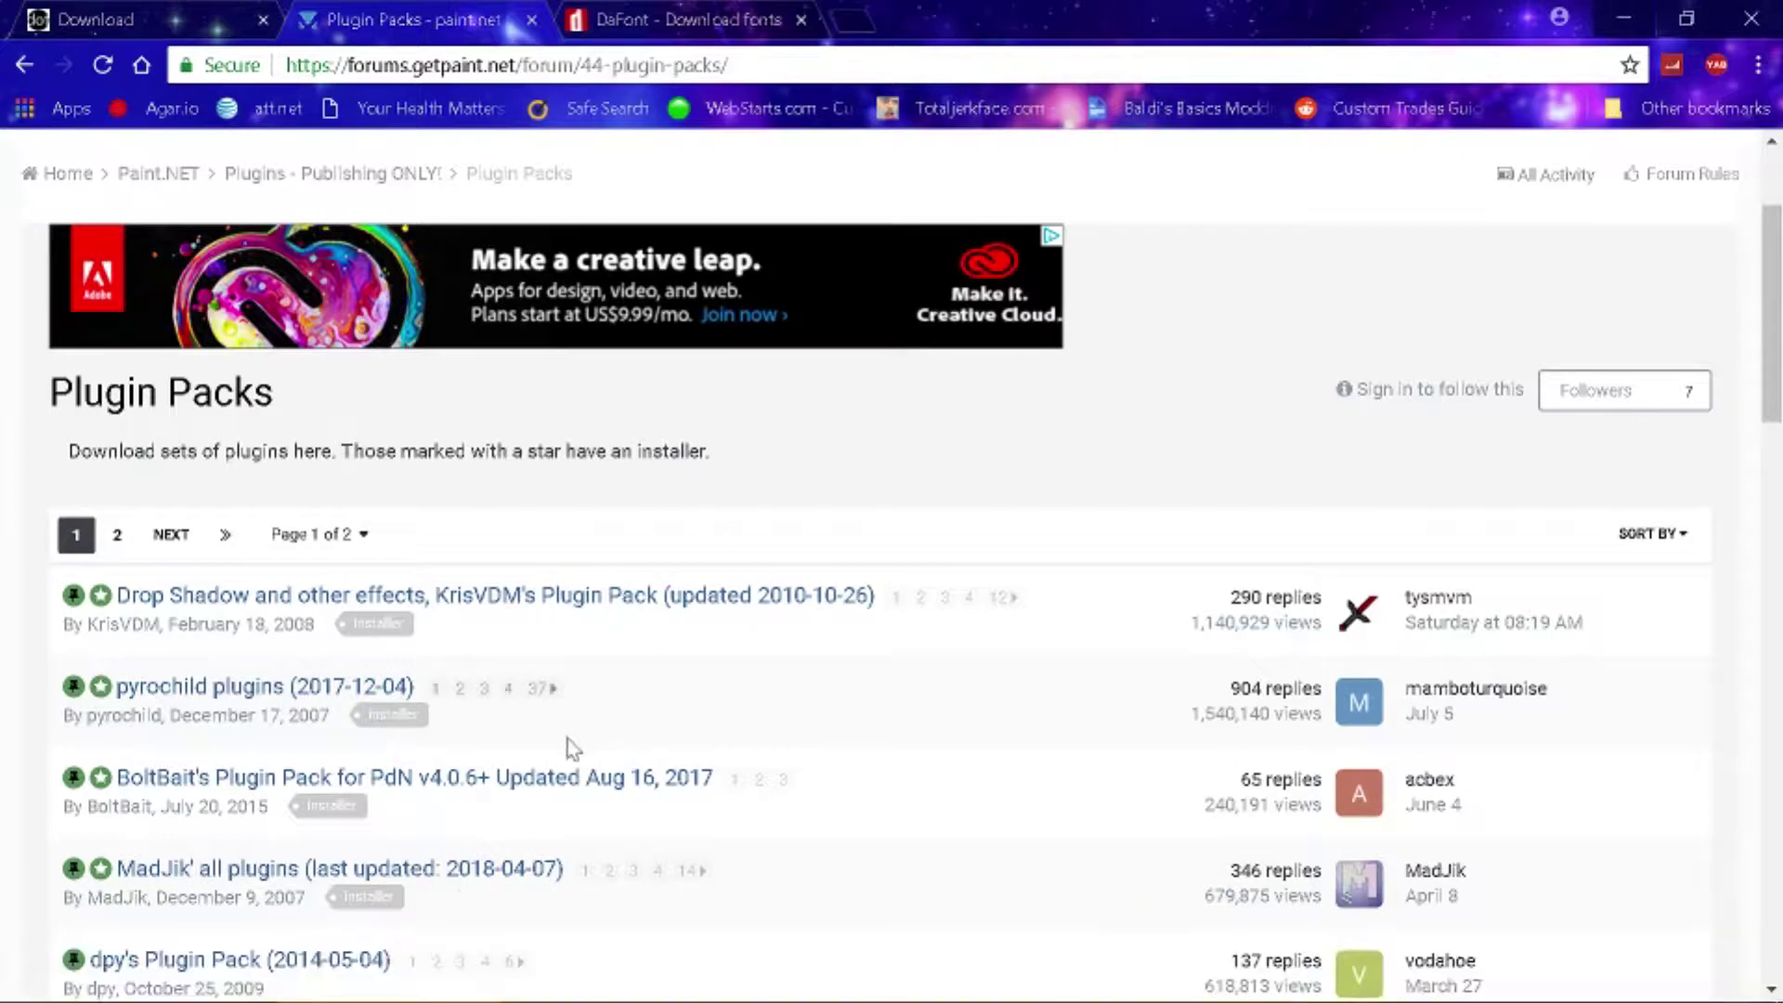
# - Open the topic for the Drop Shadow and other effects plugin pack (updated 2010-10-26)
pyautogui.scroll(-10, 568, 742)
pyautogui.scroll(9, 548, 827)
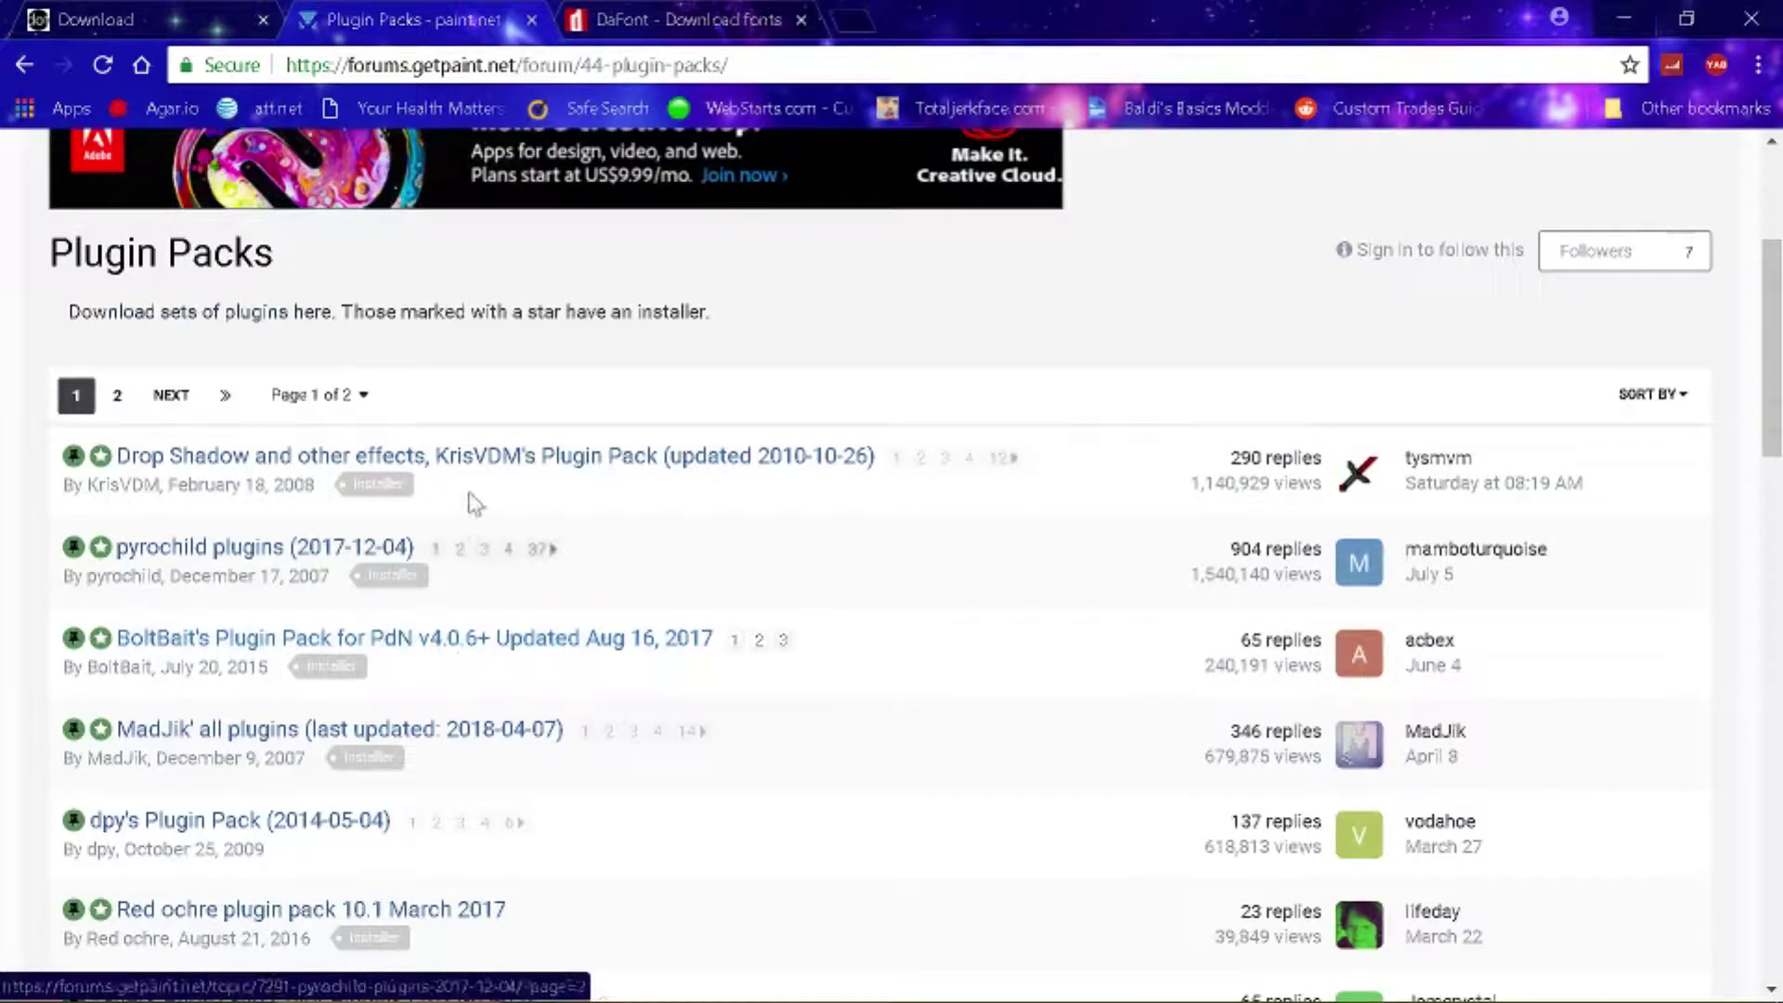
pyautogui.click(476, 460)
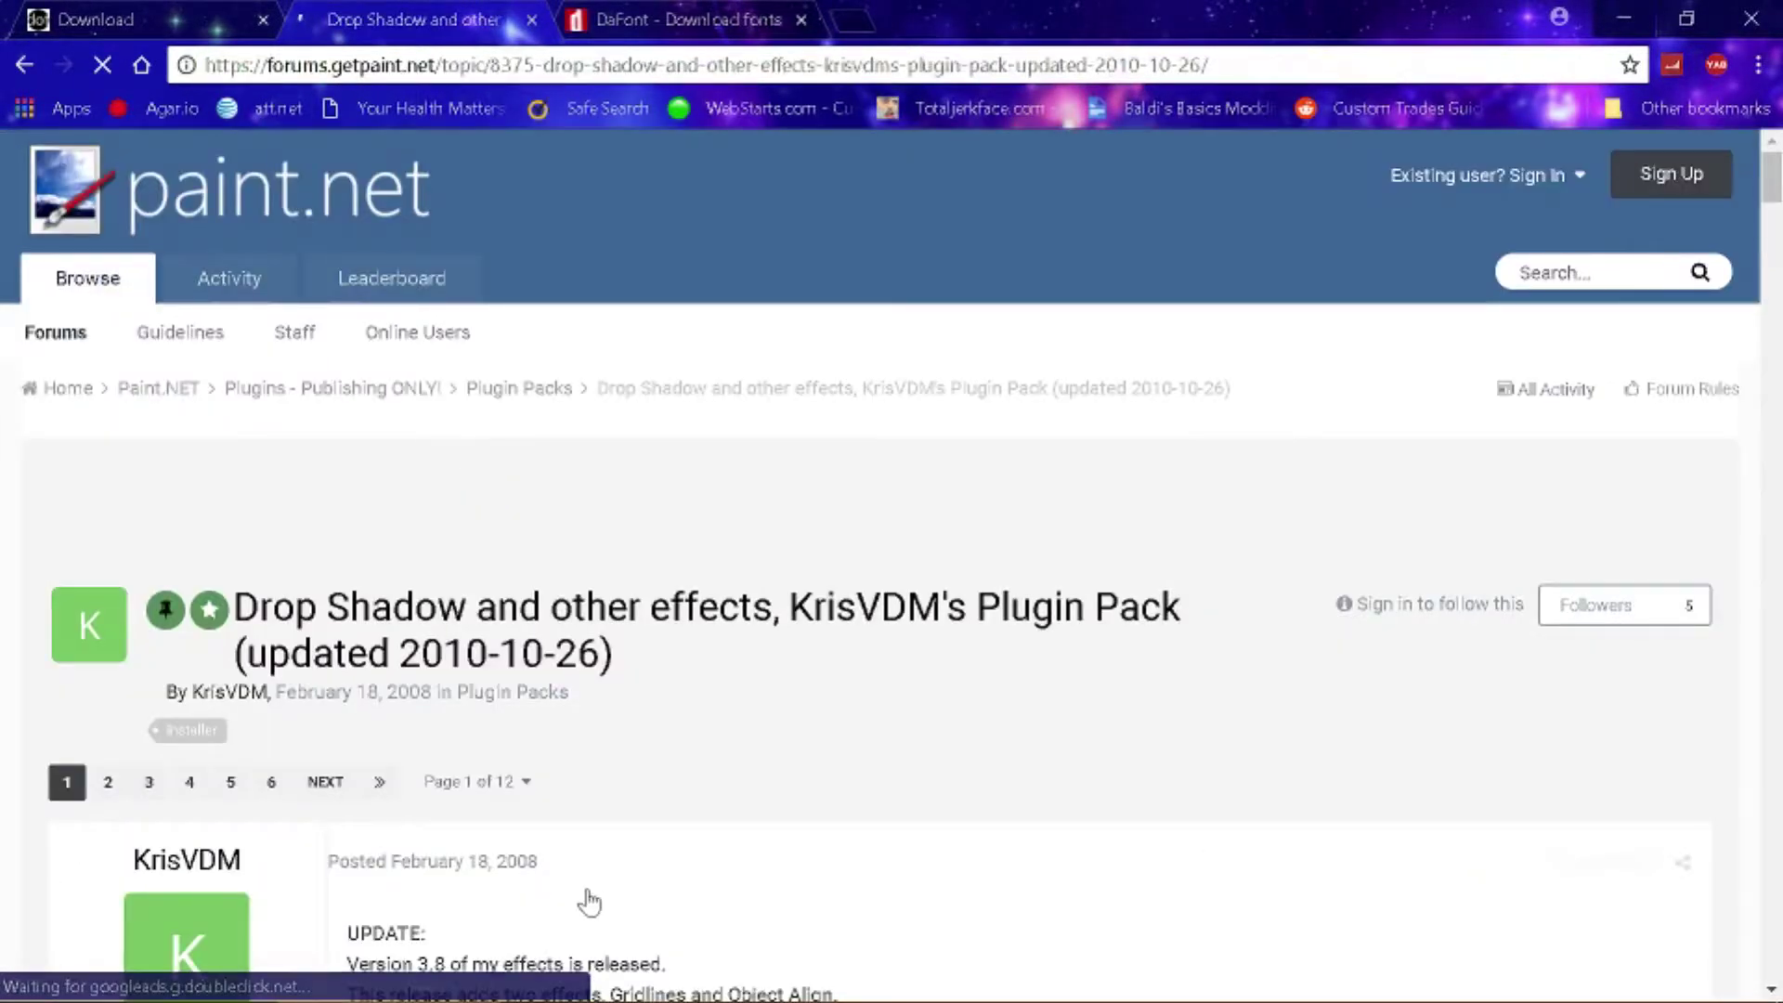
# - Open the plugin pack's Zipped DLLs download link and go to its Dropbox page
pyautogui.scroll(-10, 794, 661)
pyautogui.moveTo(699, 673); pyautogui.dragTo(905, 673)
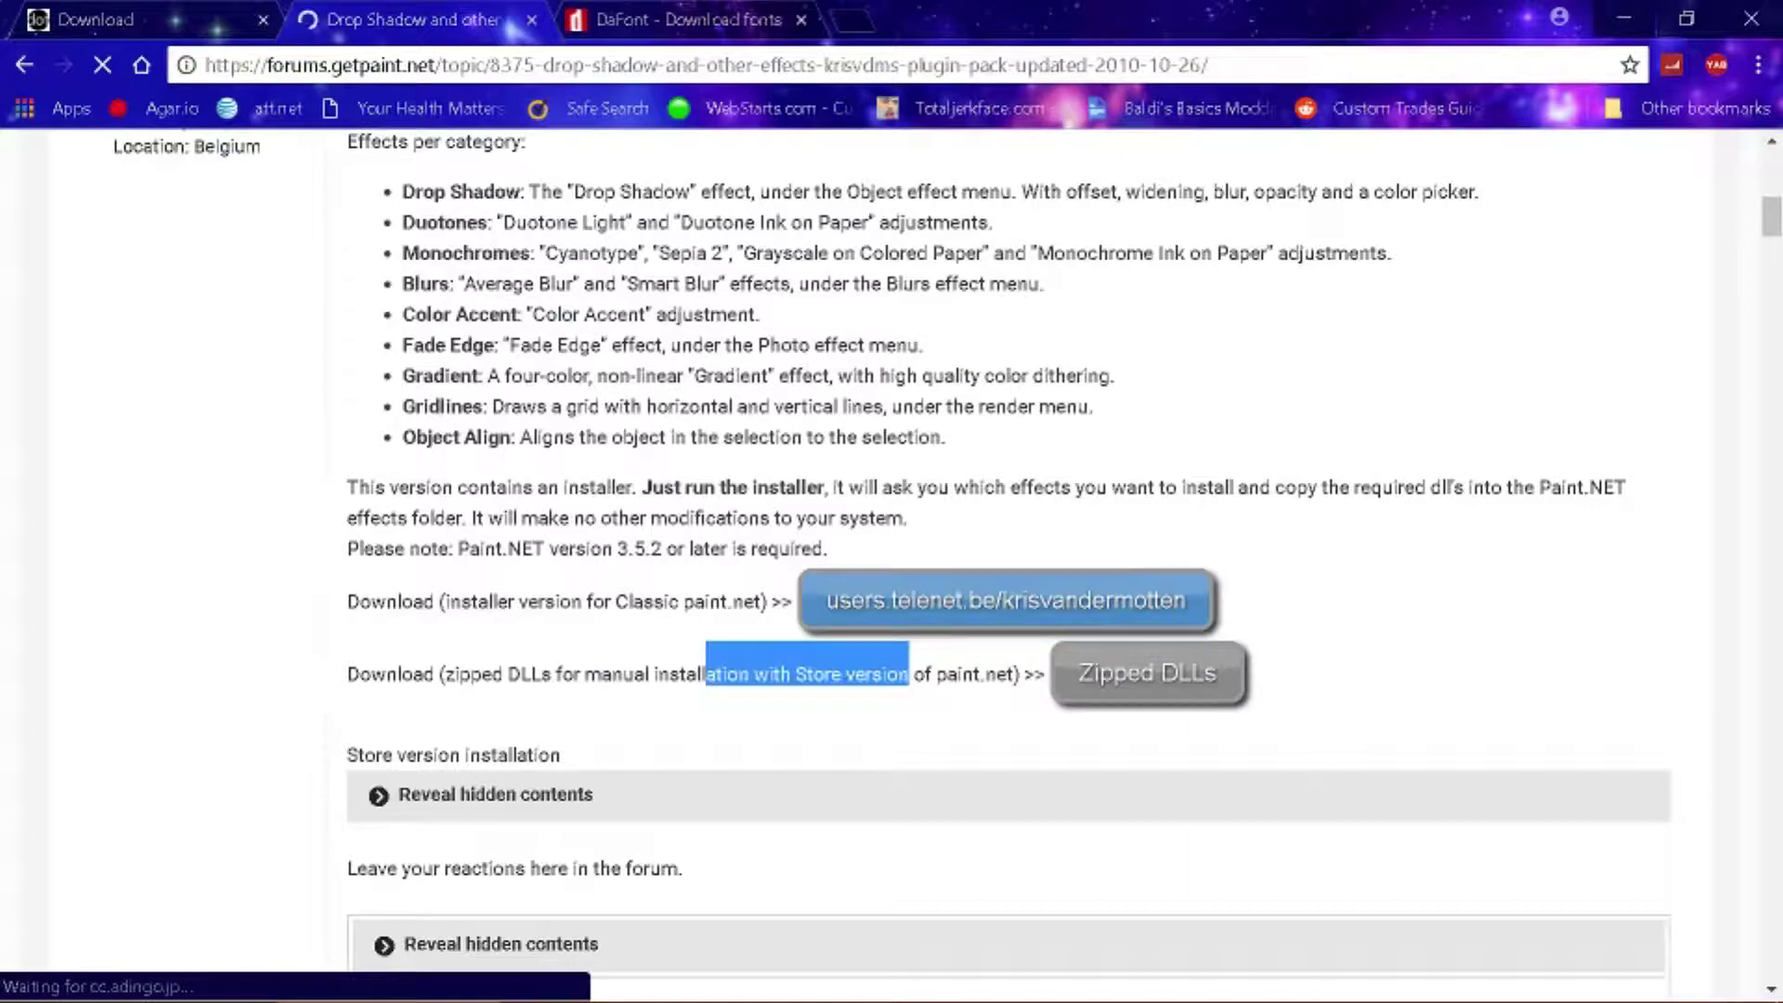
pyautogui.click(1077, 685)
pyautogui.click(436, 13)
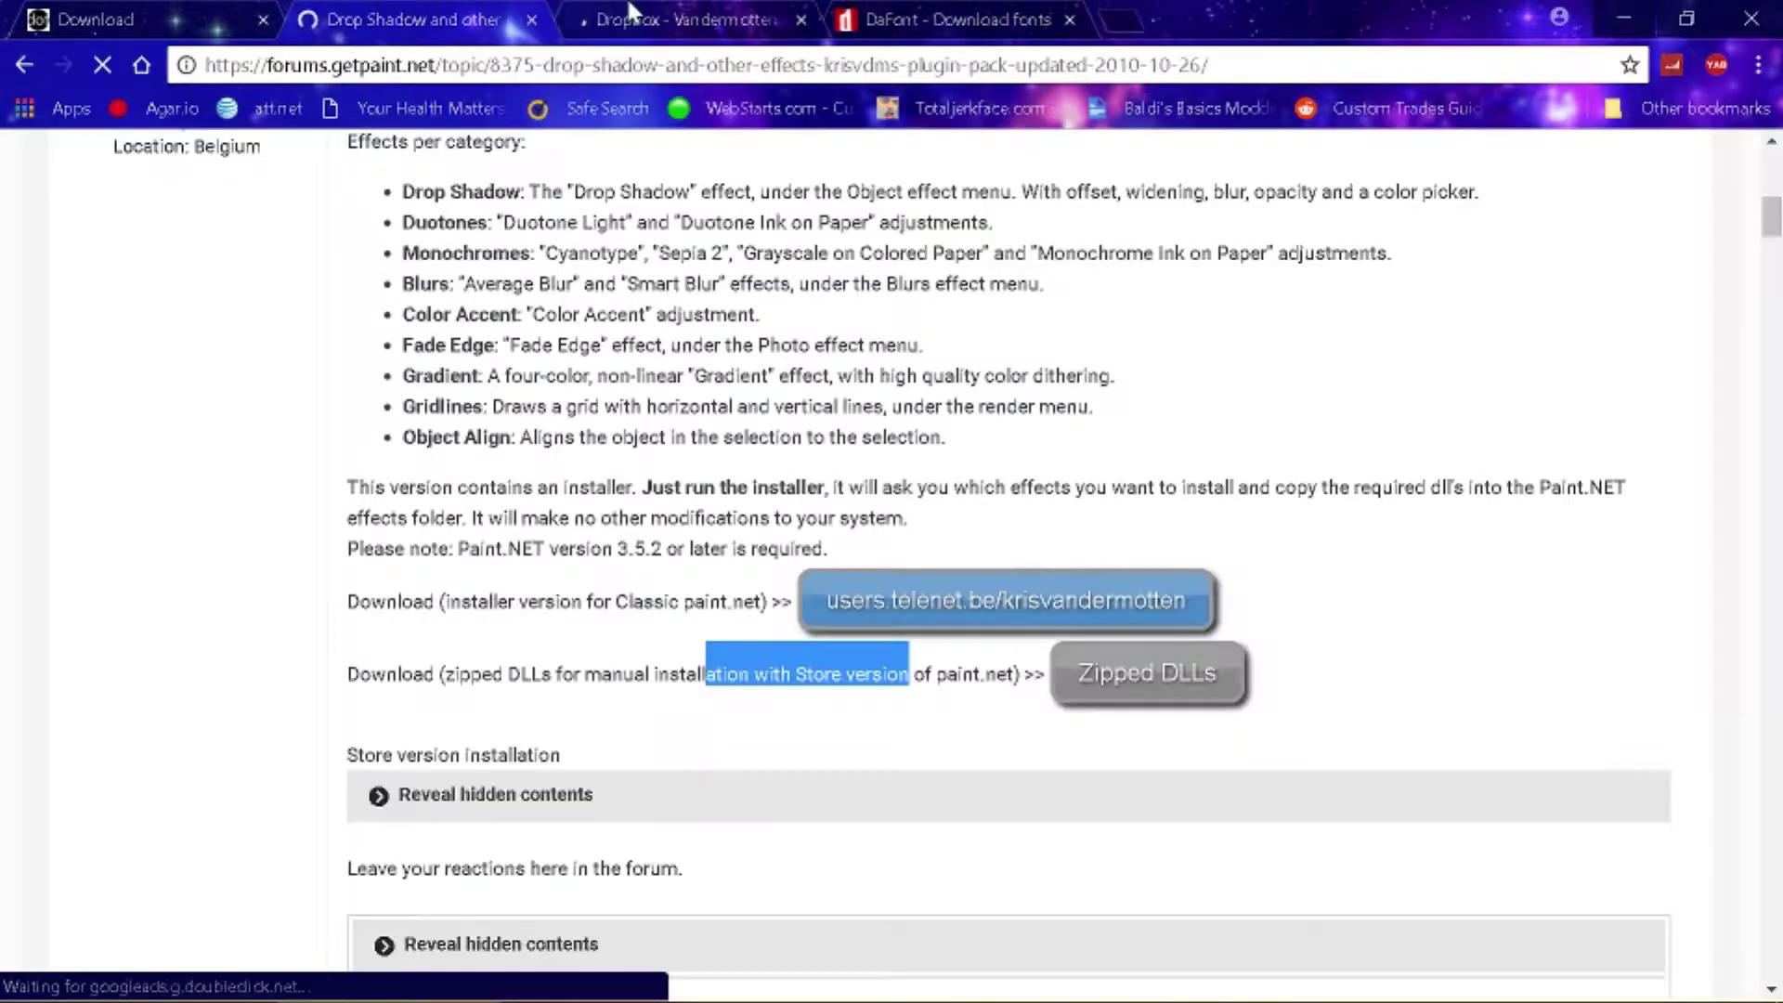
pyautogui.click(629, 6)
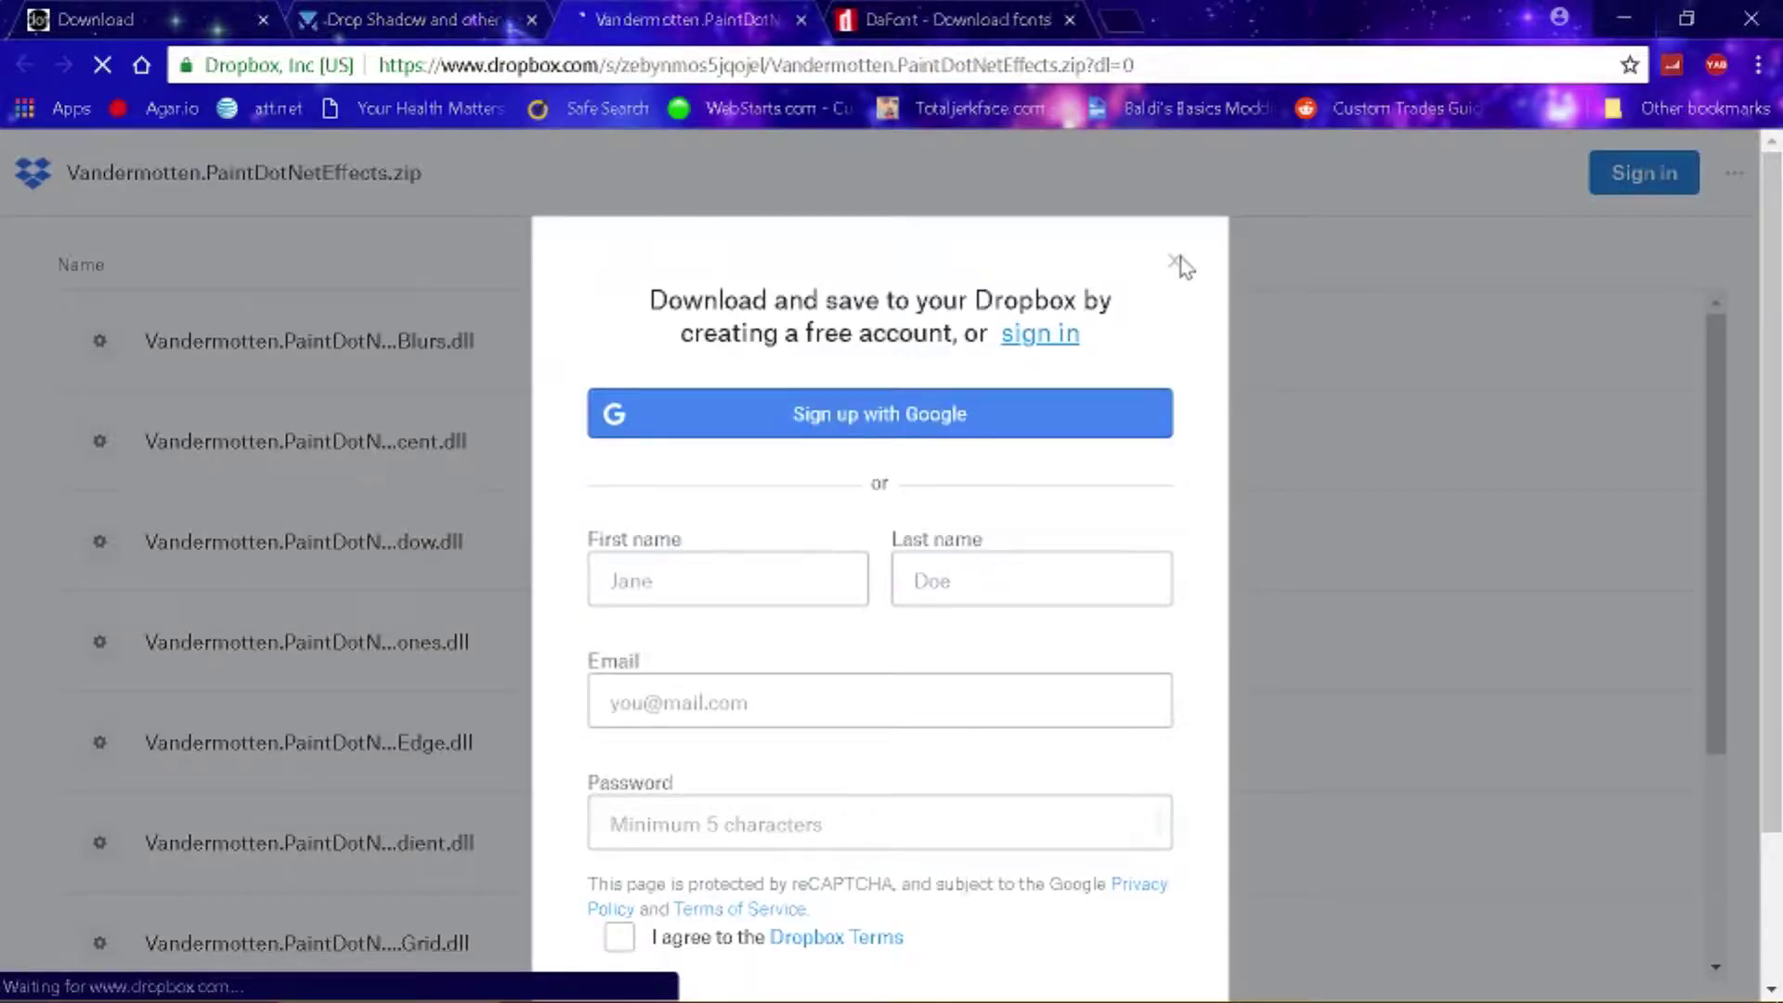
# - Dismiss the Dropbox sign-up prompt and download Vandermotten.PaintDotNetEffects.zip directly
pyautogui.click(1176, 261)
pyautogui.click(1674, 183)
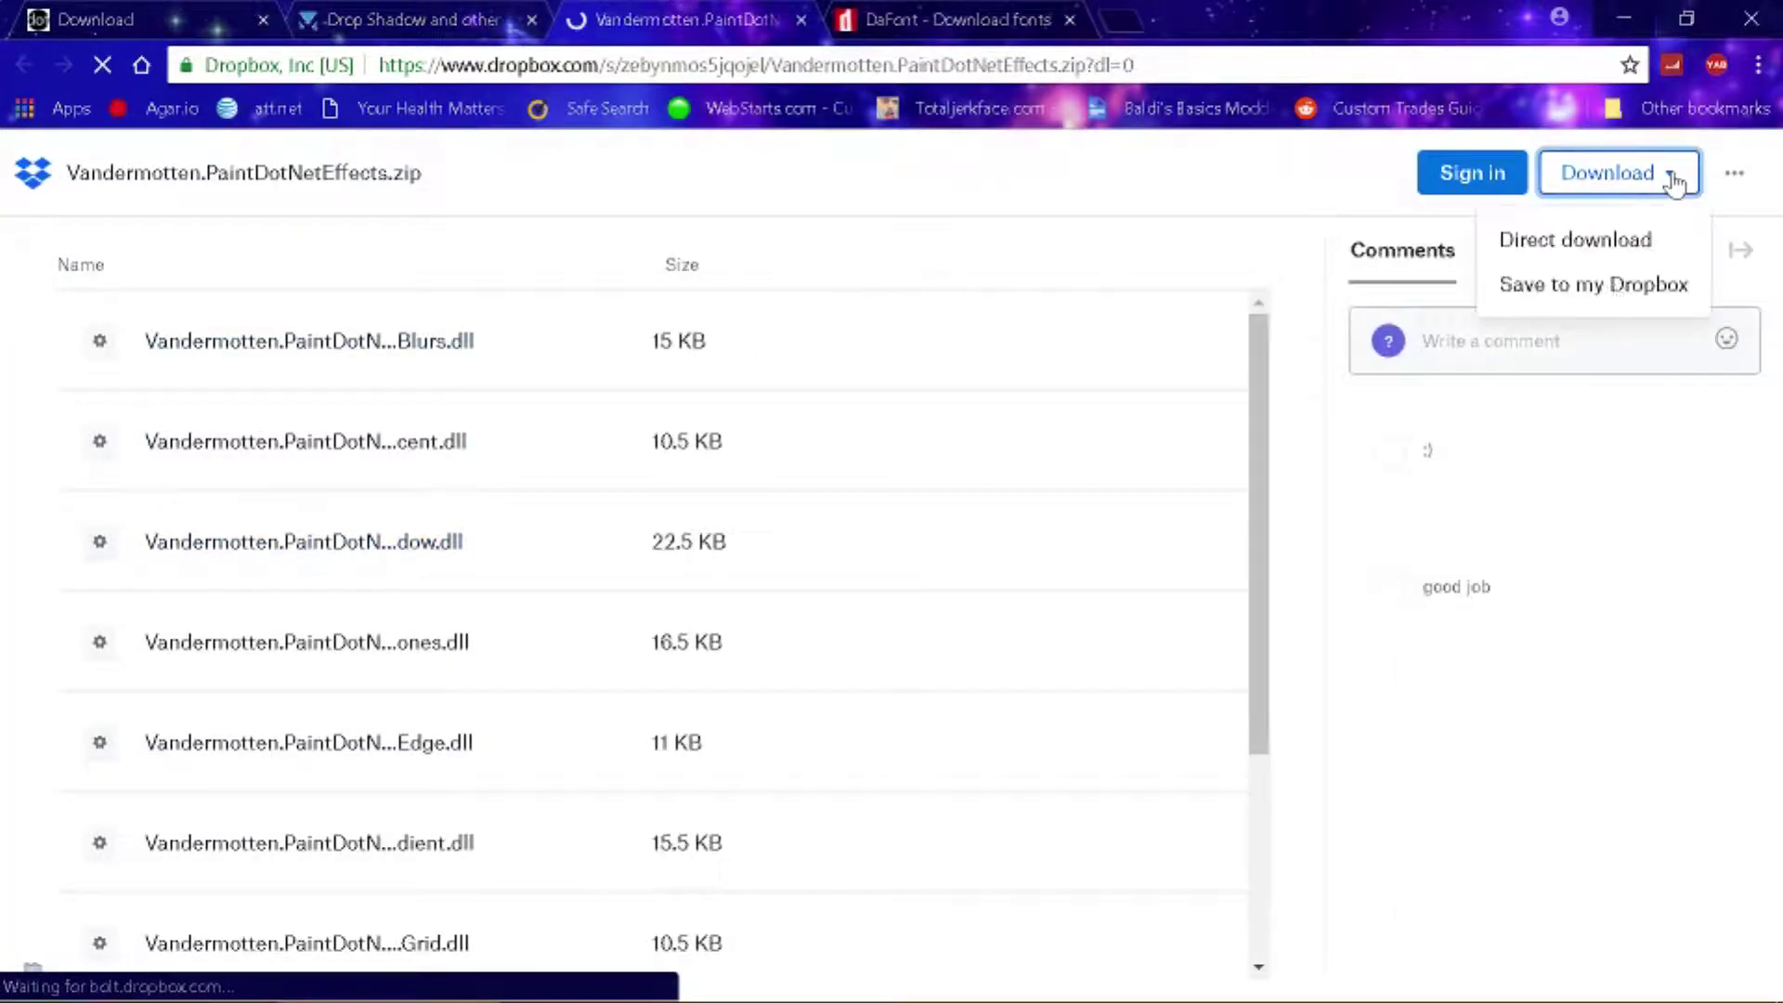
pyautogui.click(1596, 260)
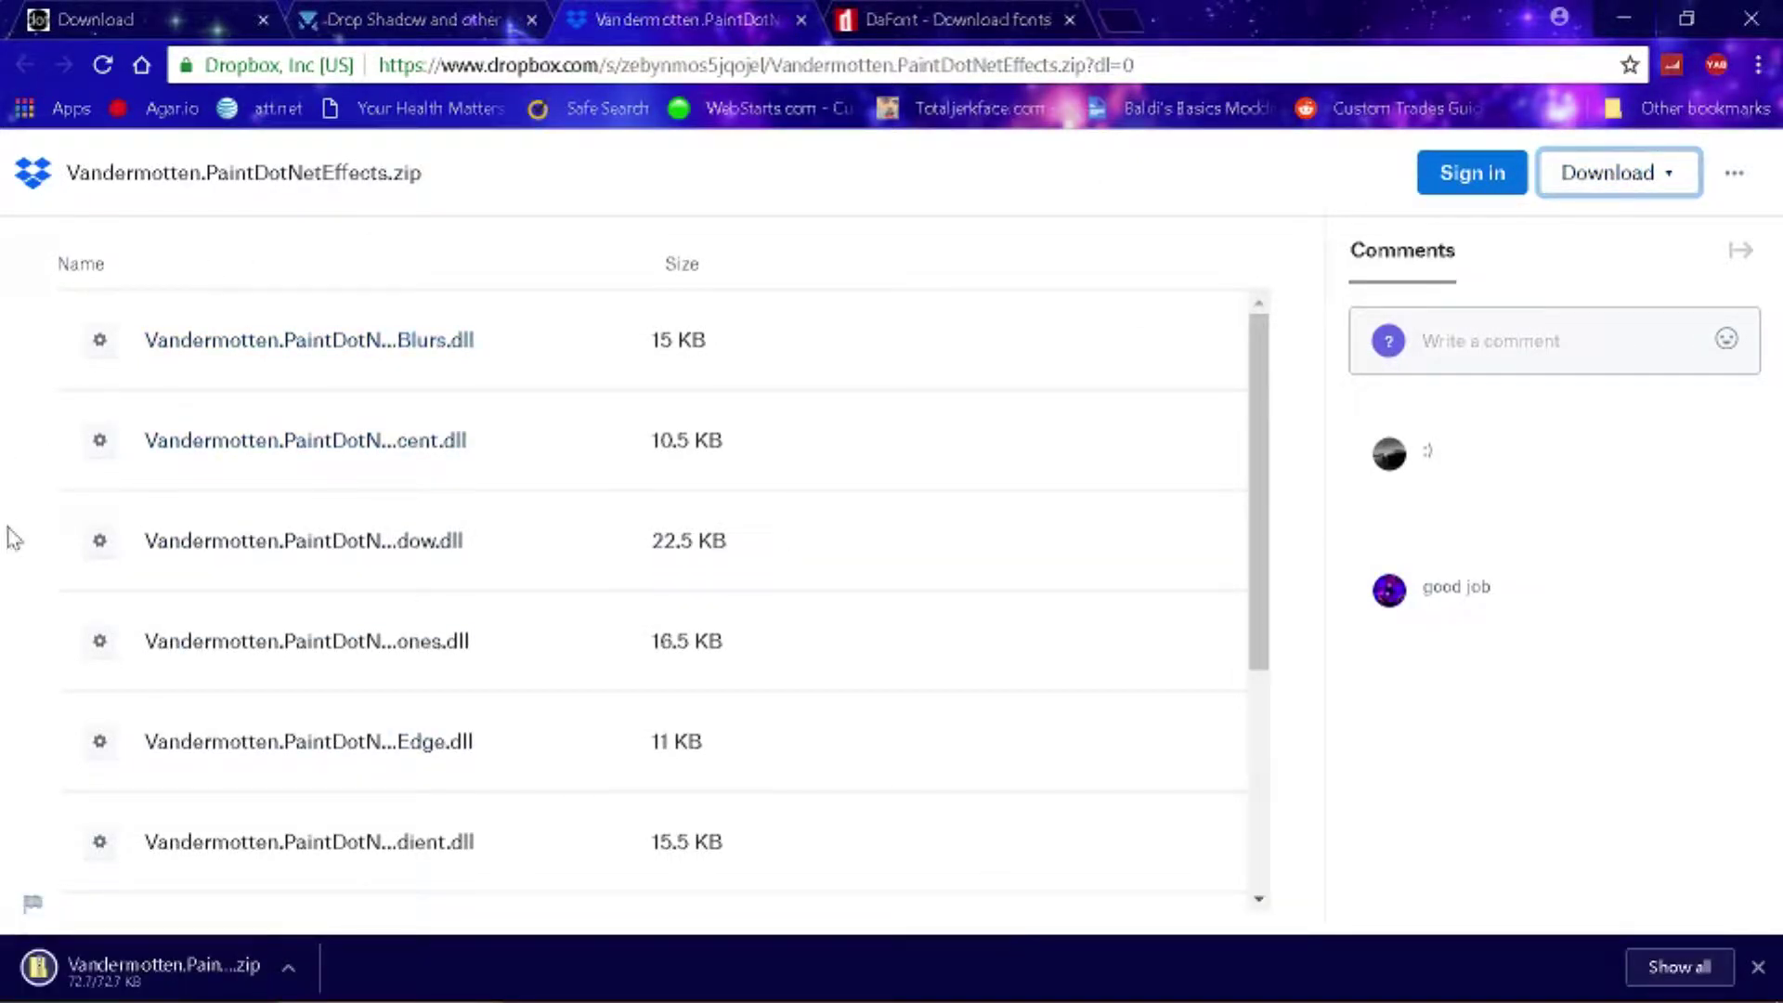
pyautogui.scroll(-2, 146, 602)
pyautogui.scroll(-3, 146, 602)
pyautogui.scroll(4, 146, 602)
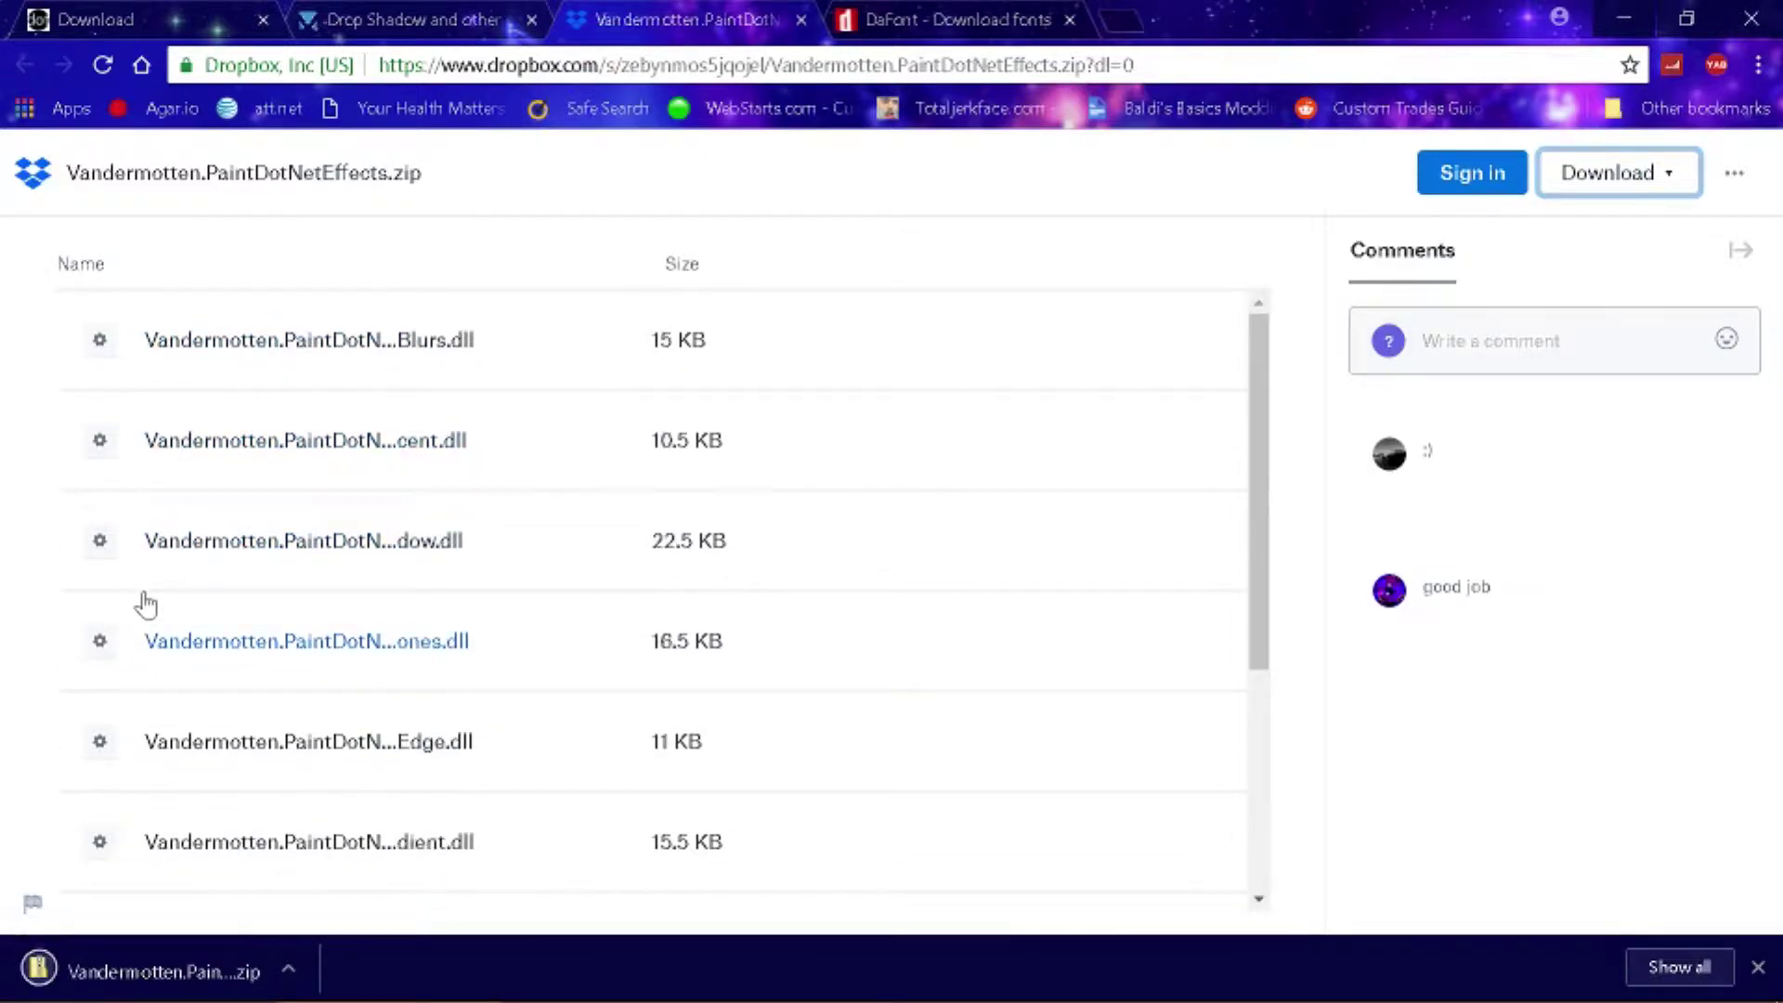
pyautogui.scroll(-4, 146, 602)
pyautogui.scroll(4, 146, 603)
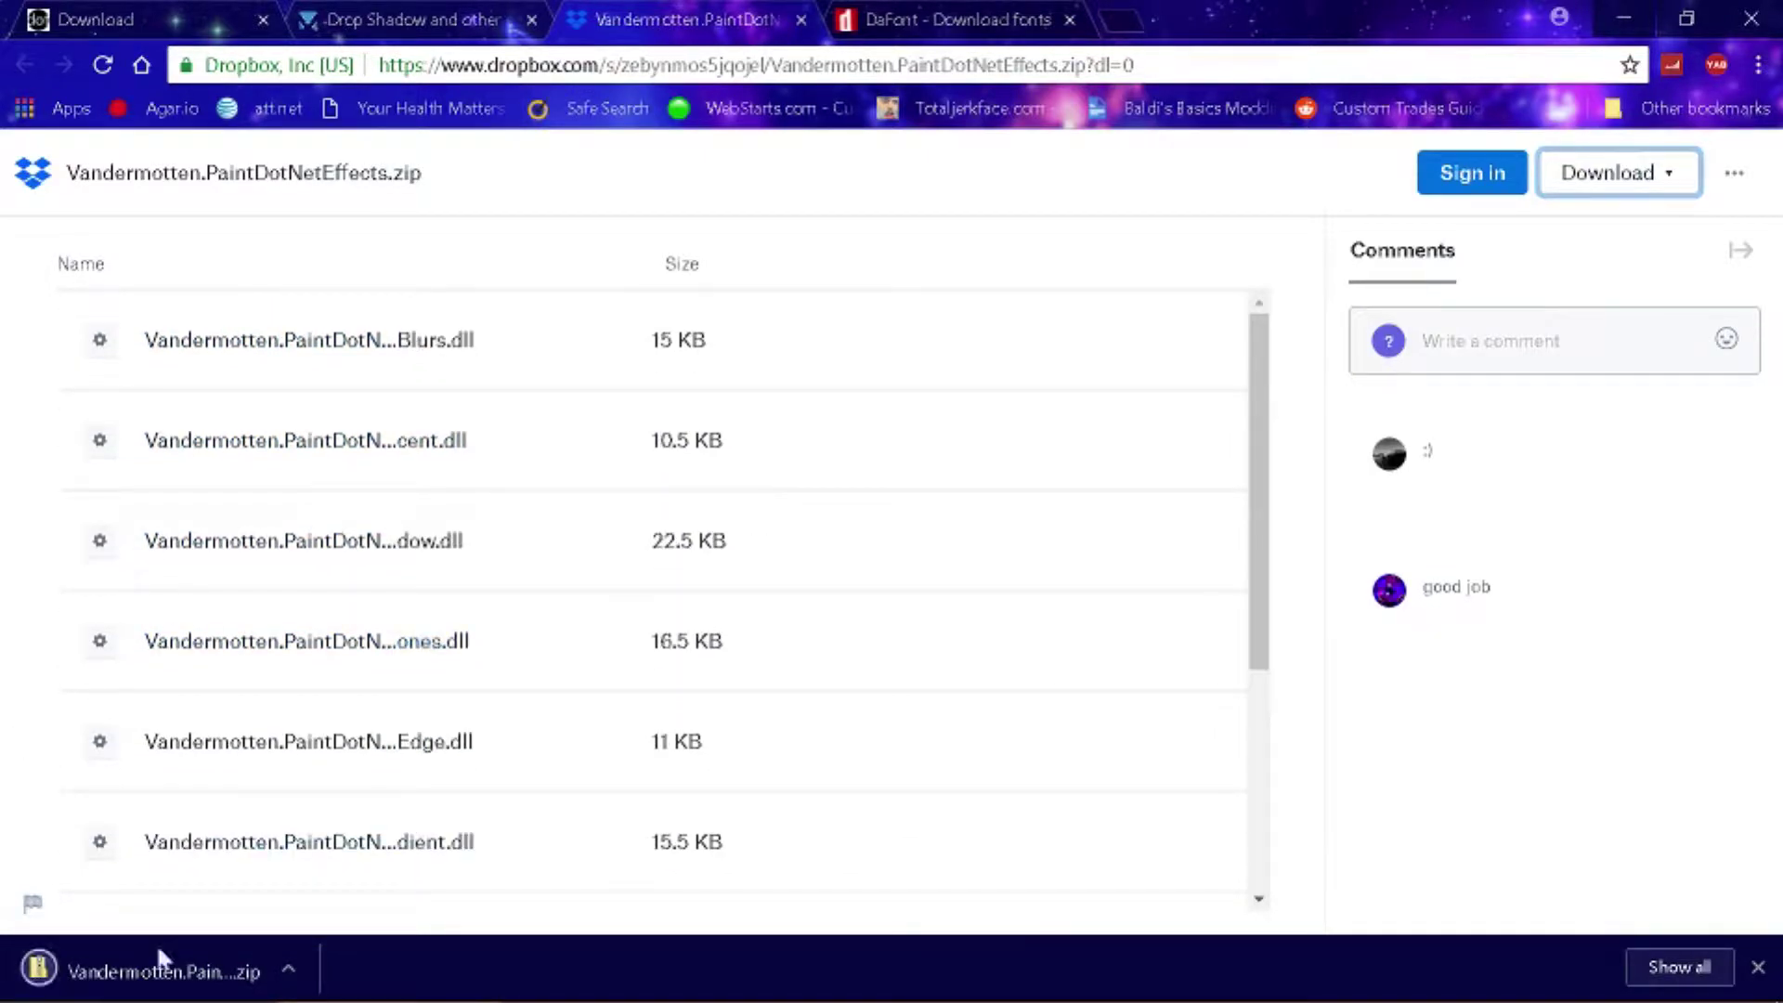
# - Open the downloaded Vandermotten.PaintDotNetEffects.zip archive and select all the DLL files in it
pyautogui.click(167, 974)
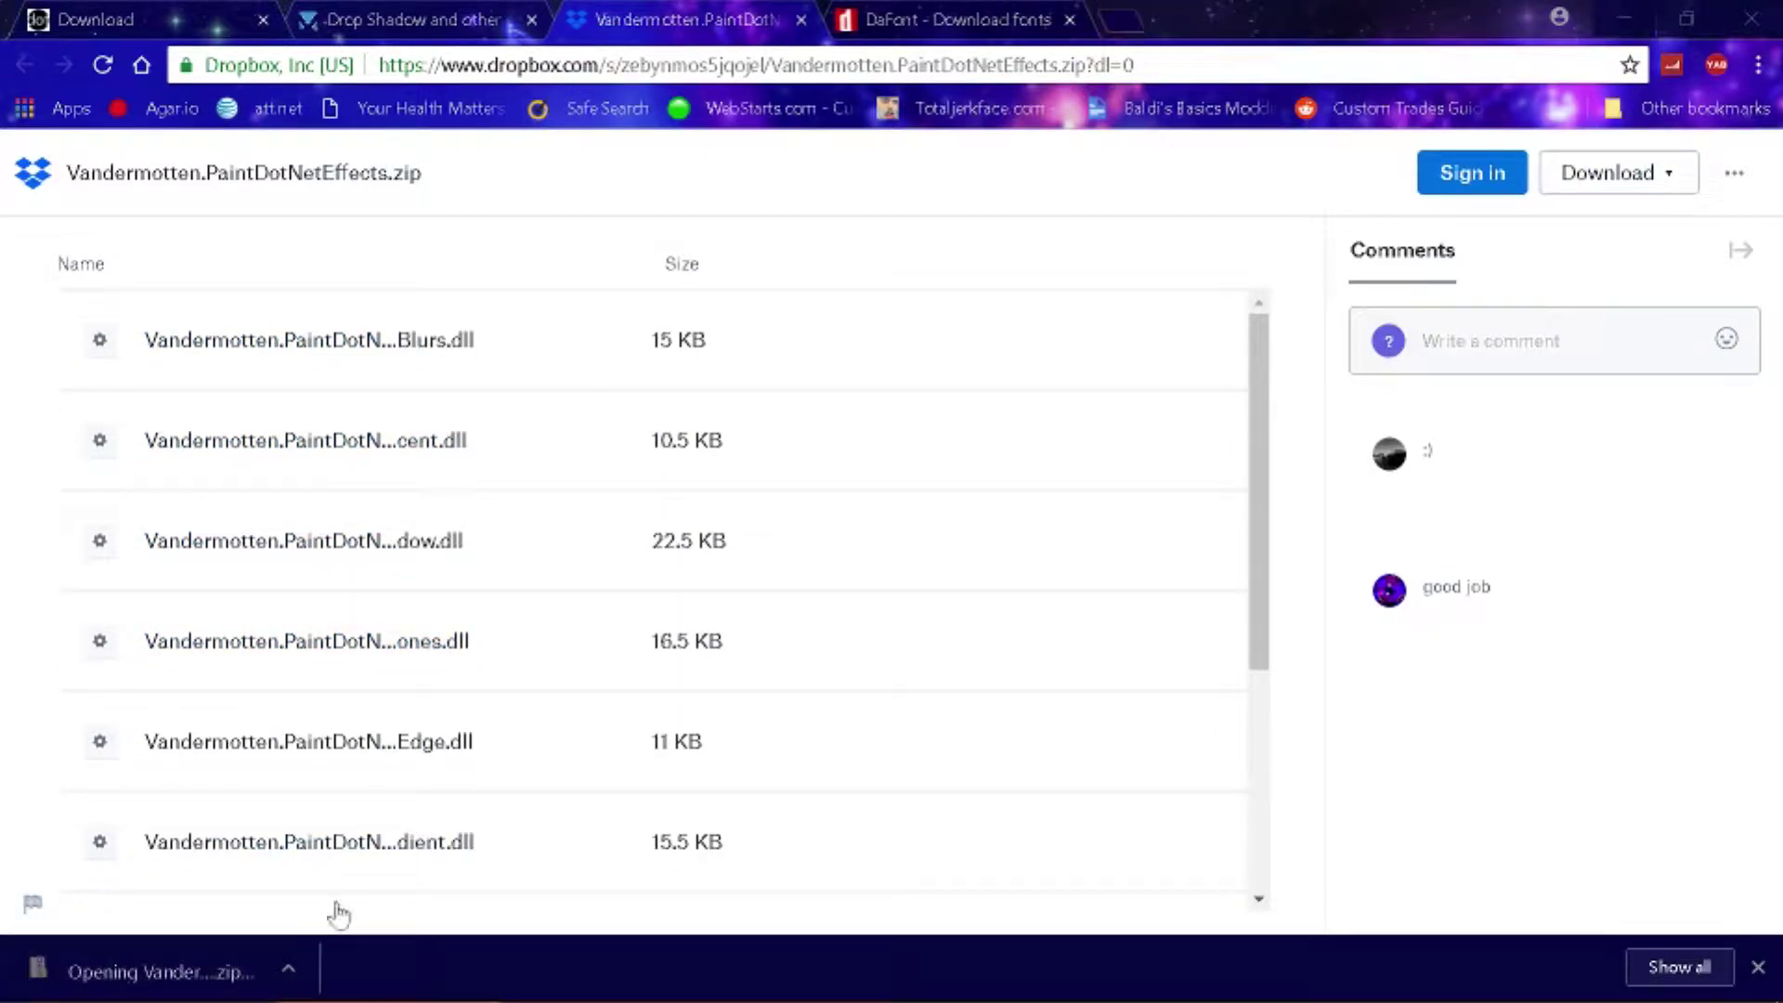
pyautogui.moveTo(470, 789); pyautogui.dragTo(406, 418)
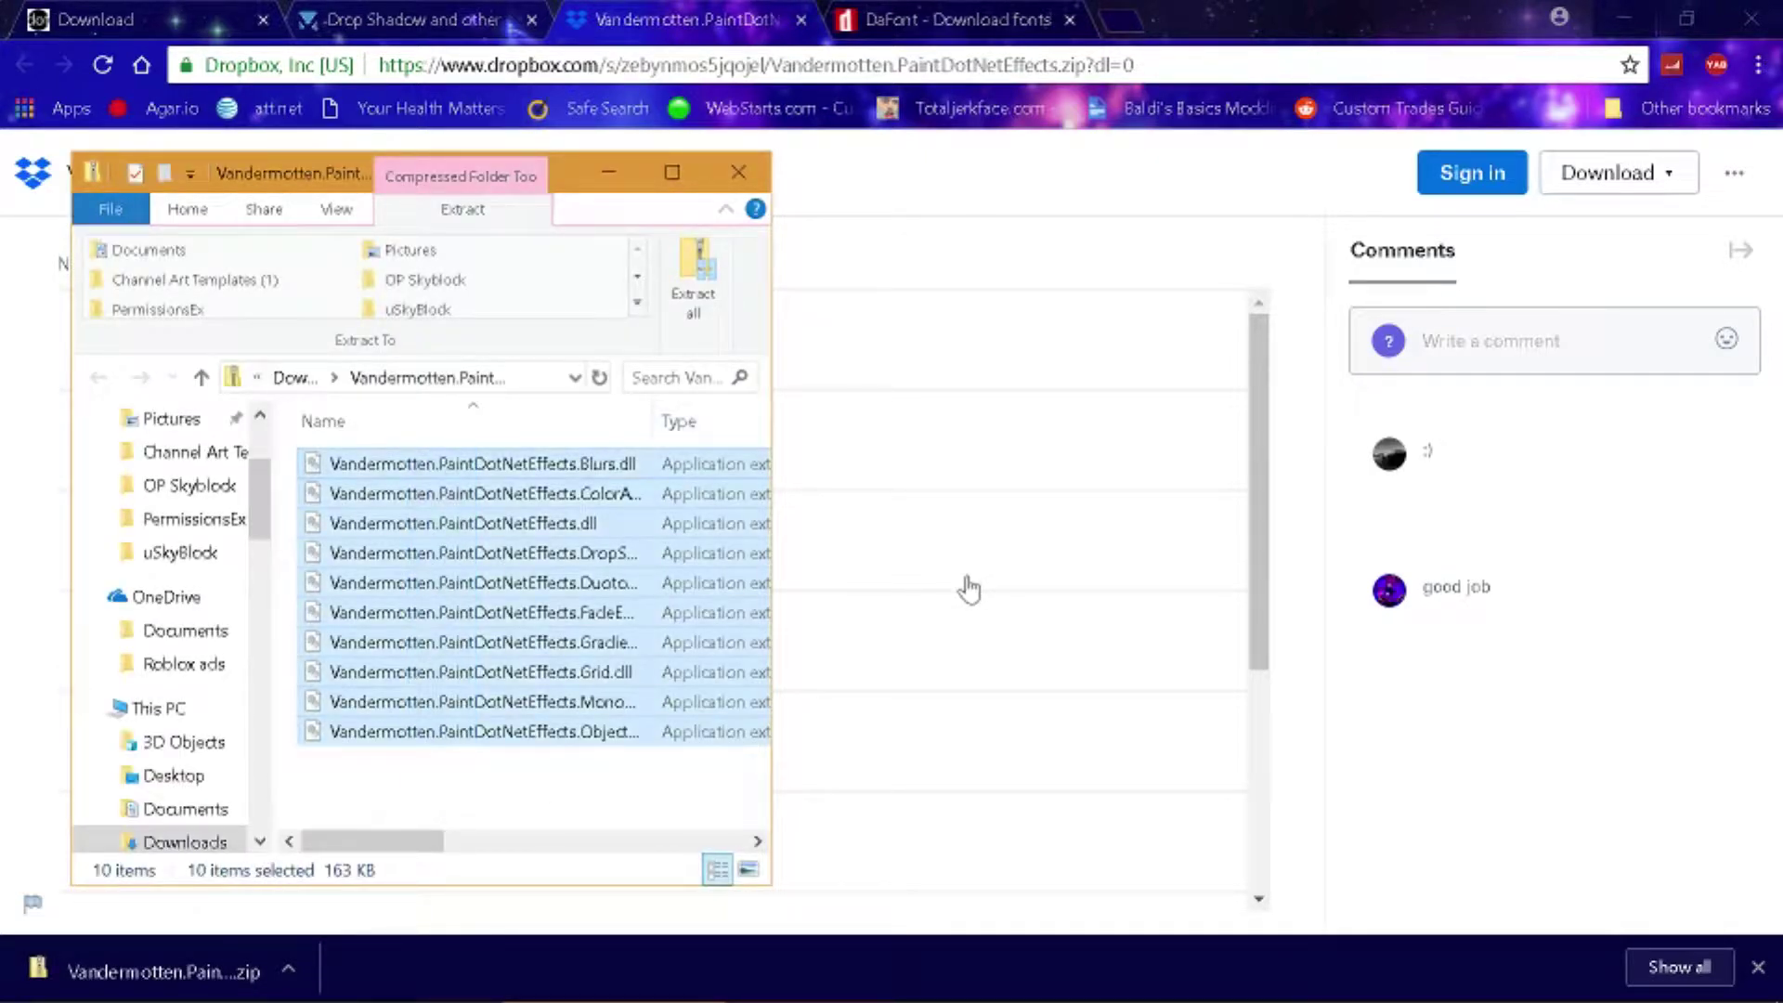
# - Open a second File Explorer window, place it beside the zip contents, and go to the Windows8_OS (C:) drive
pyautogui.press('super+e')
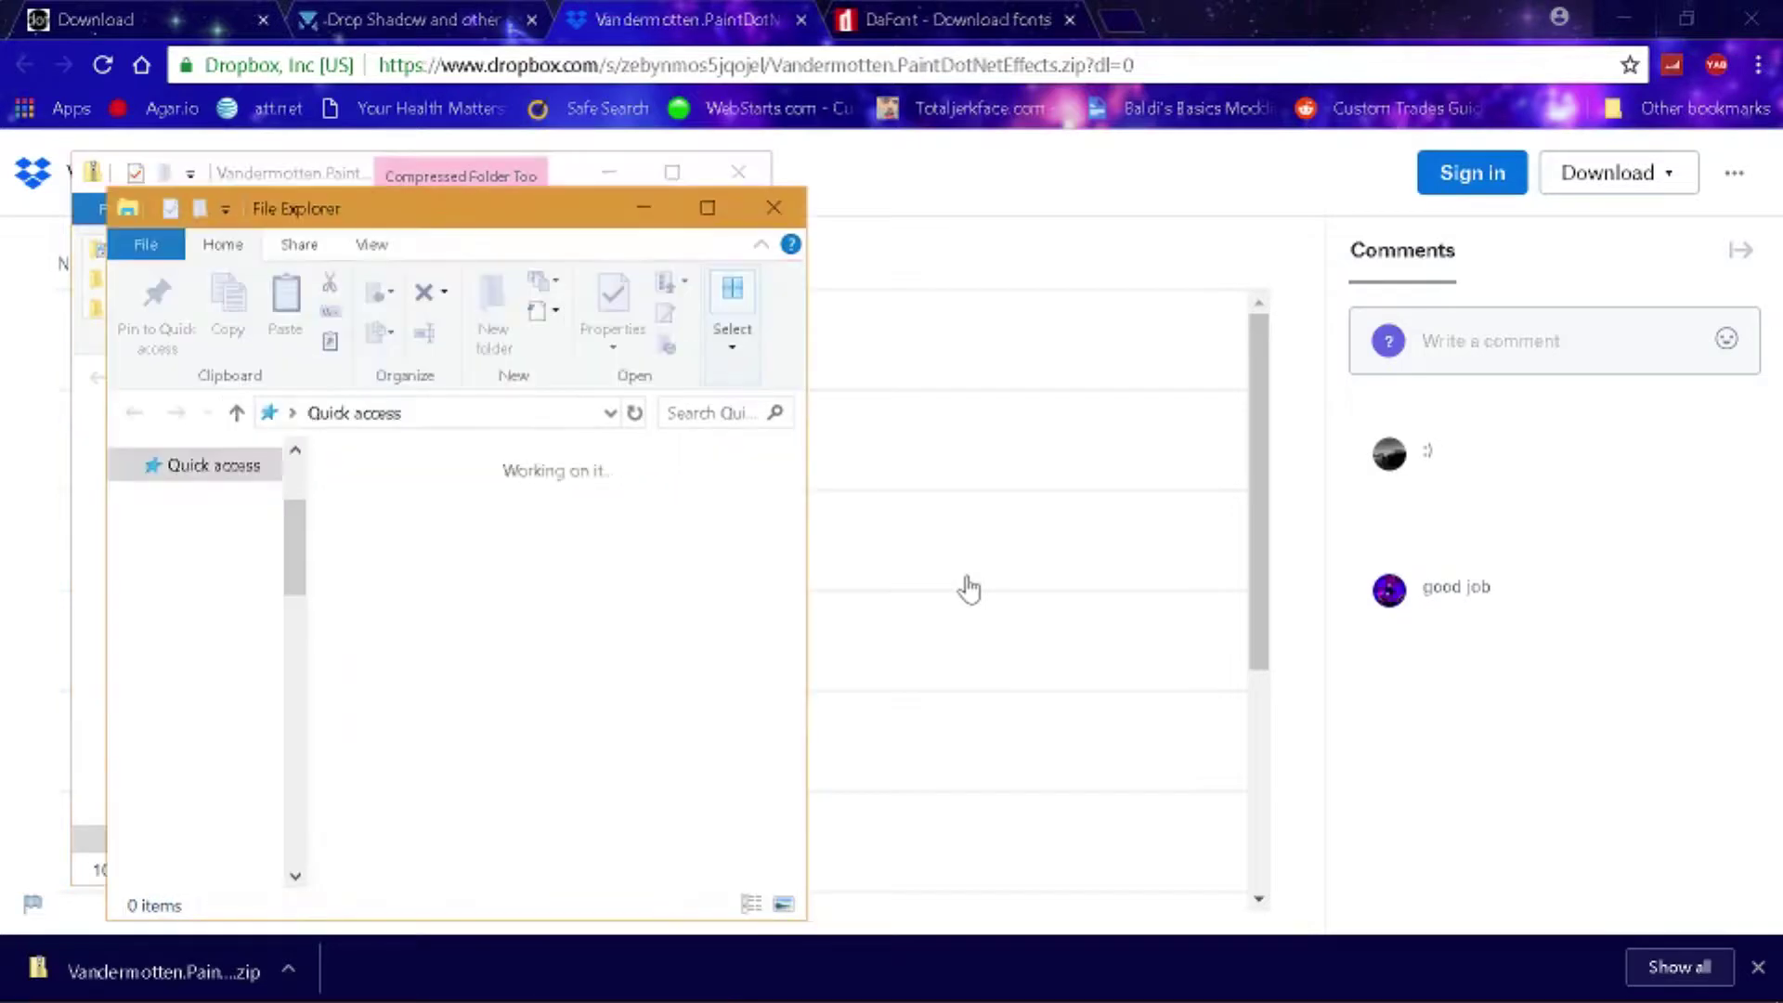
pyautogui.moveTo(378, 210); pyautogui.dragTo(851, 119)
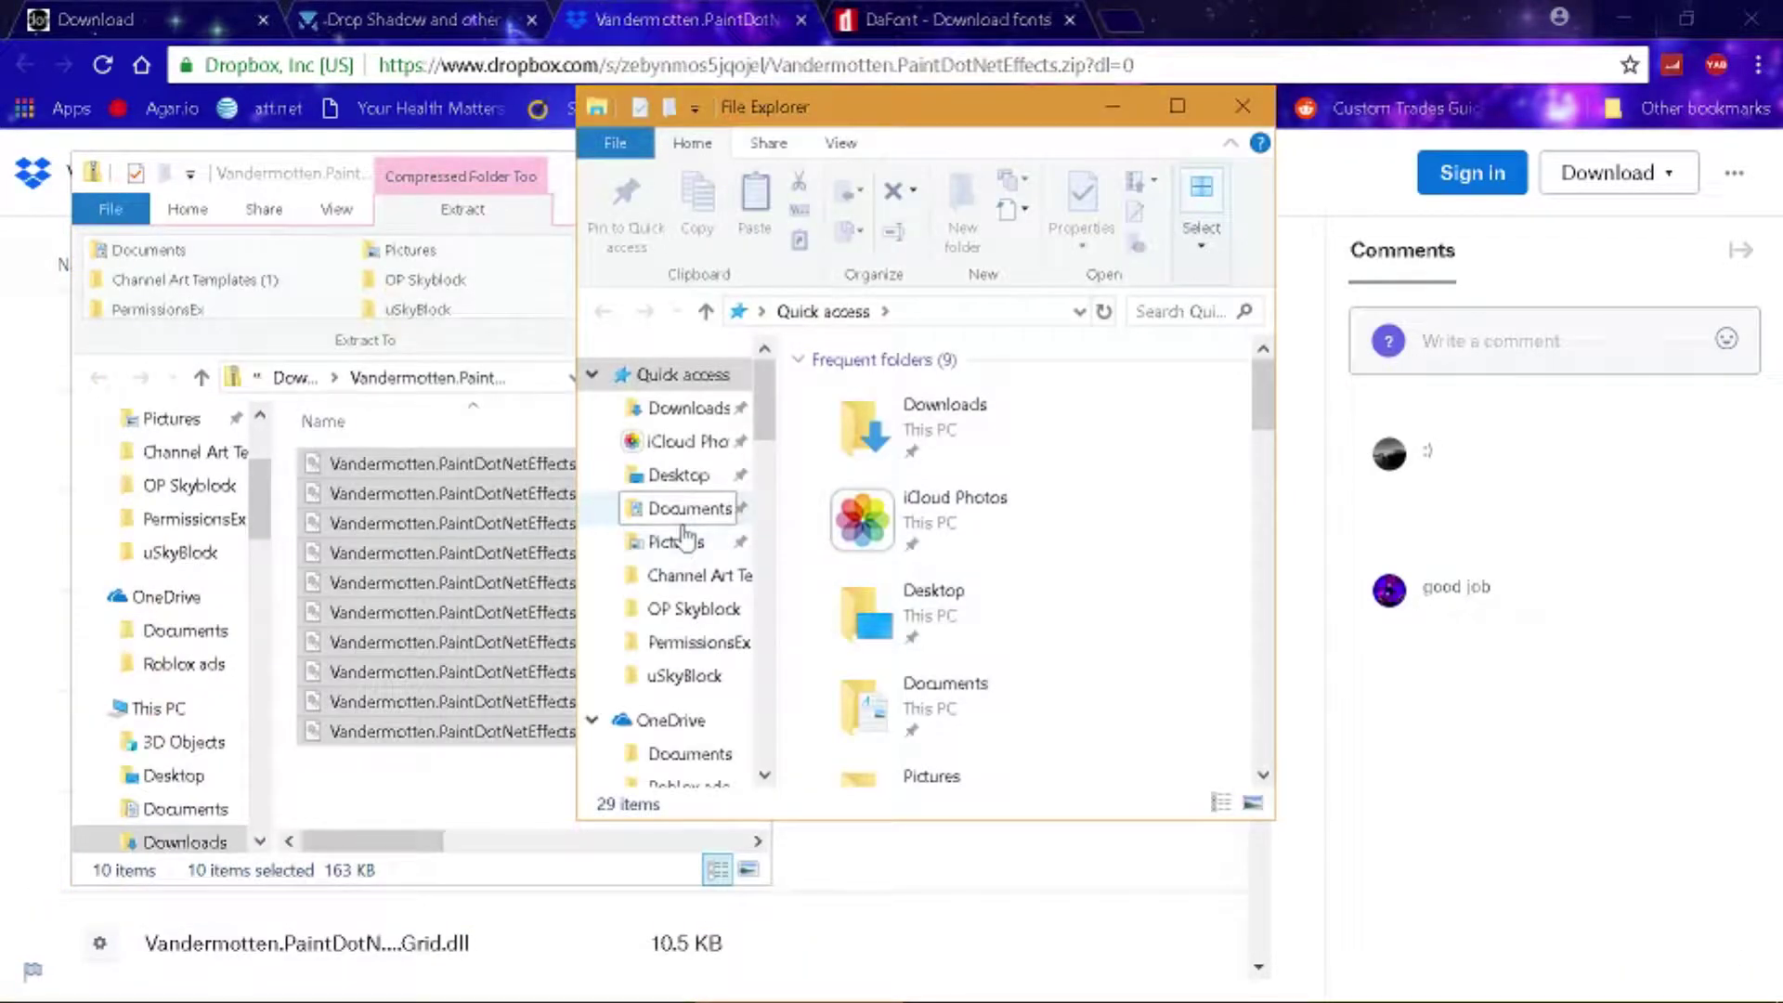
pyautogui.scroll(-3, 685, 651)
pyautogui.scroll(3, 685, 728)
pyautogui.scroll(-3, 714, 534)
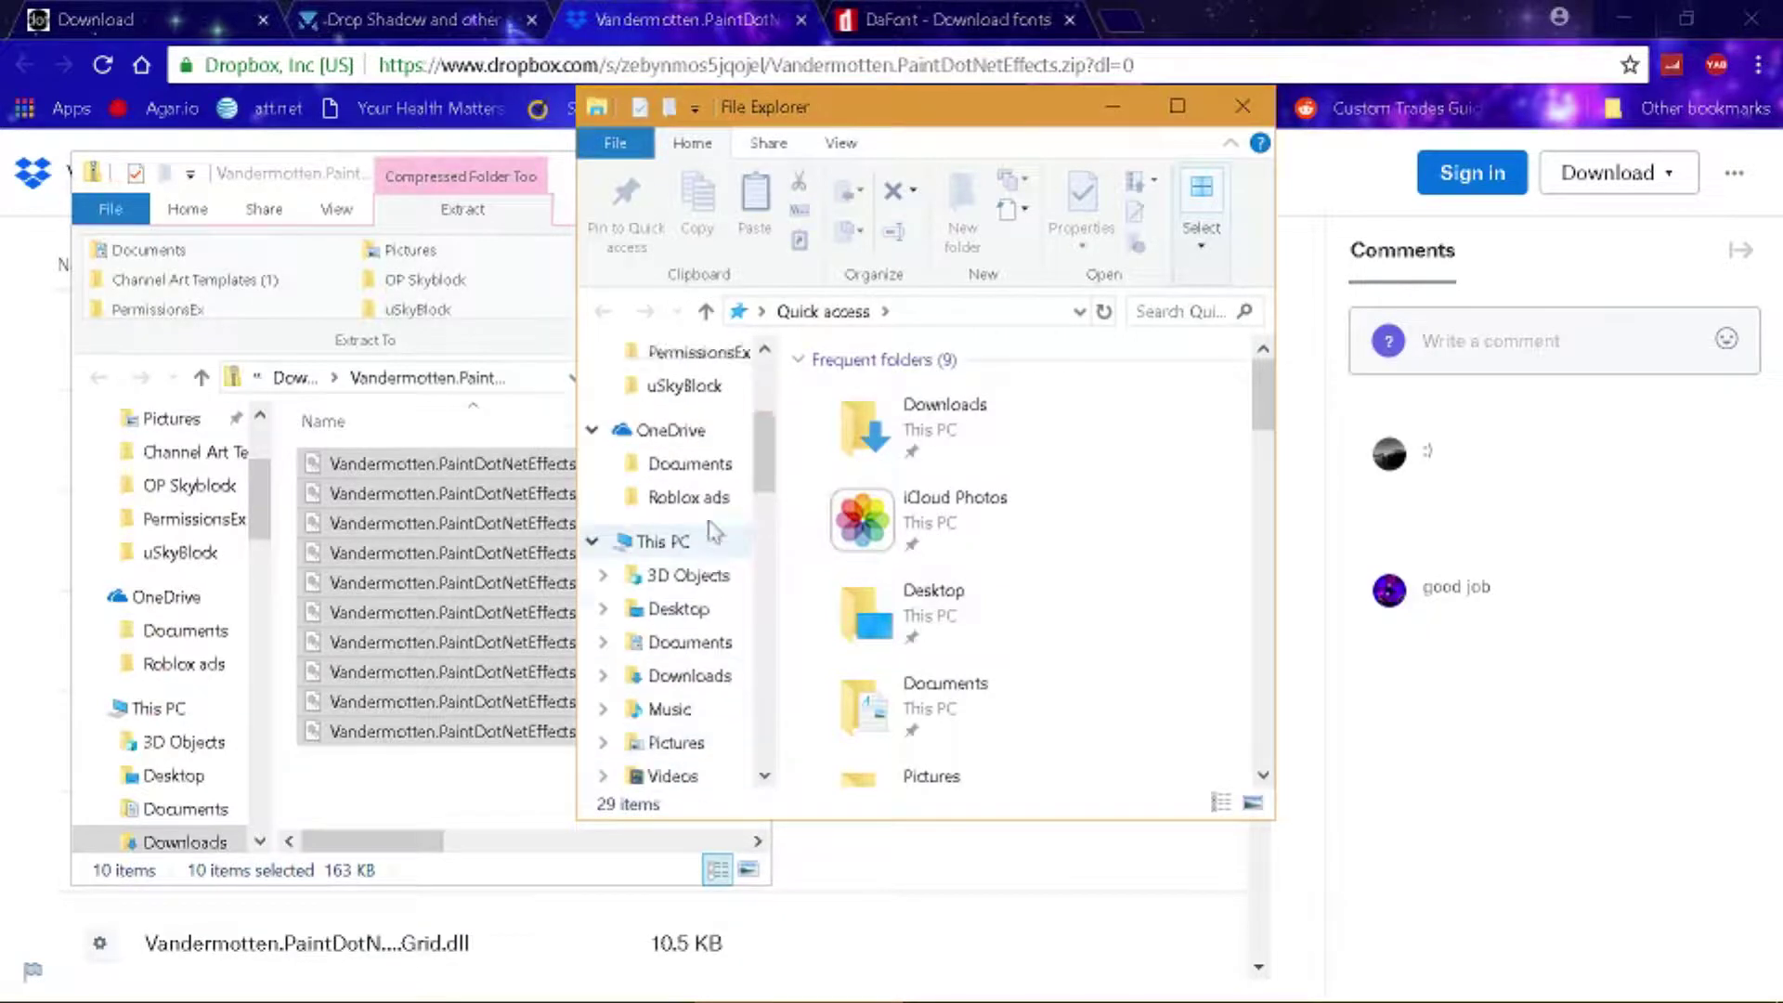
pyautogui.scroll(-2, 714, 534)
pyautogui.click(692, 586)
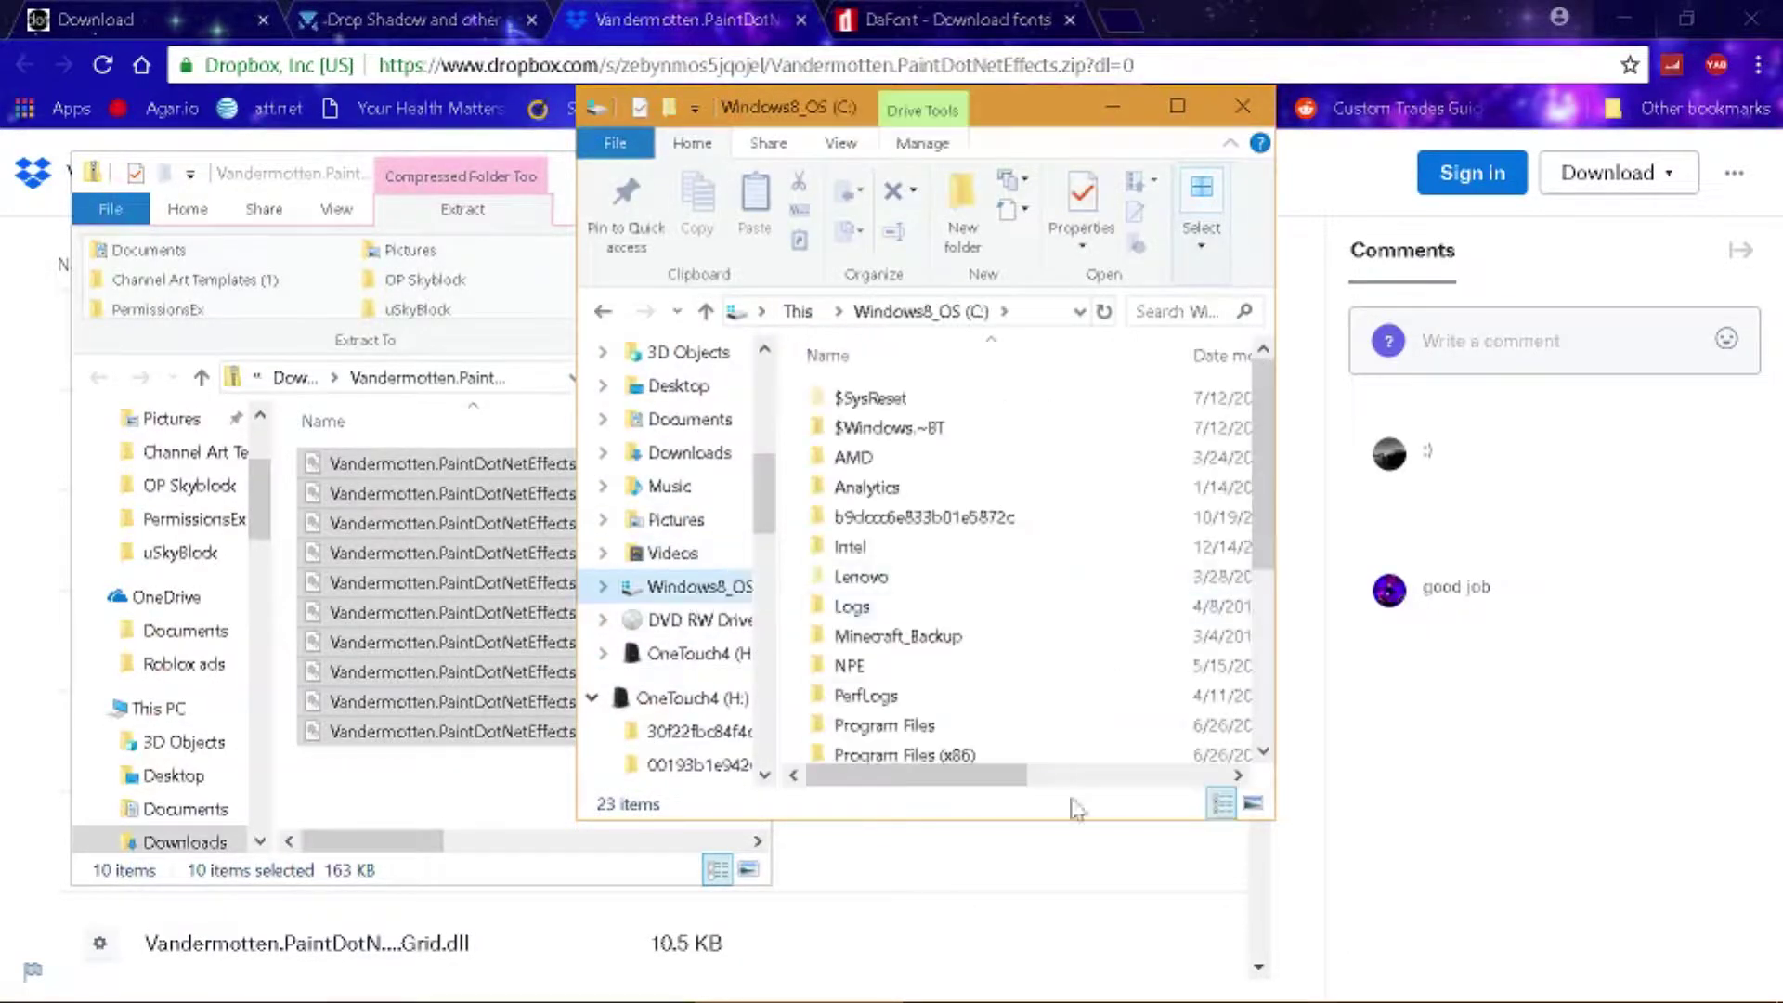
# - Open the Program Files folder on the C: drive and look through it for the paint.net folder
pyautogui.scroll(-4, 991, 649)
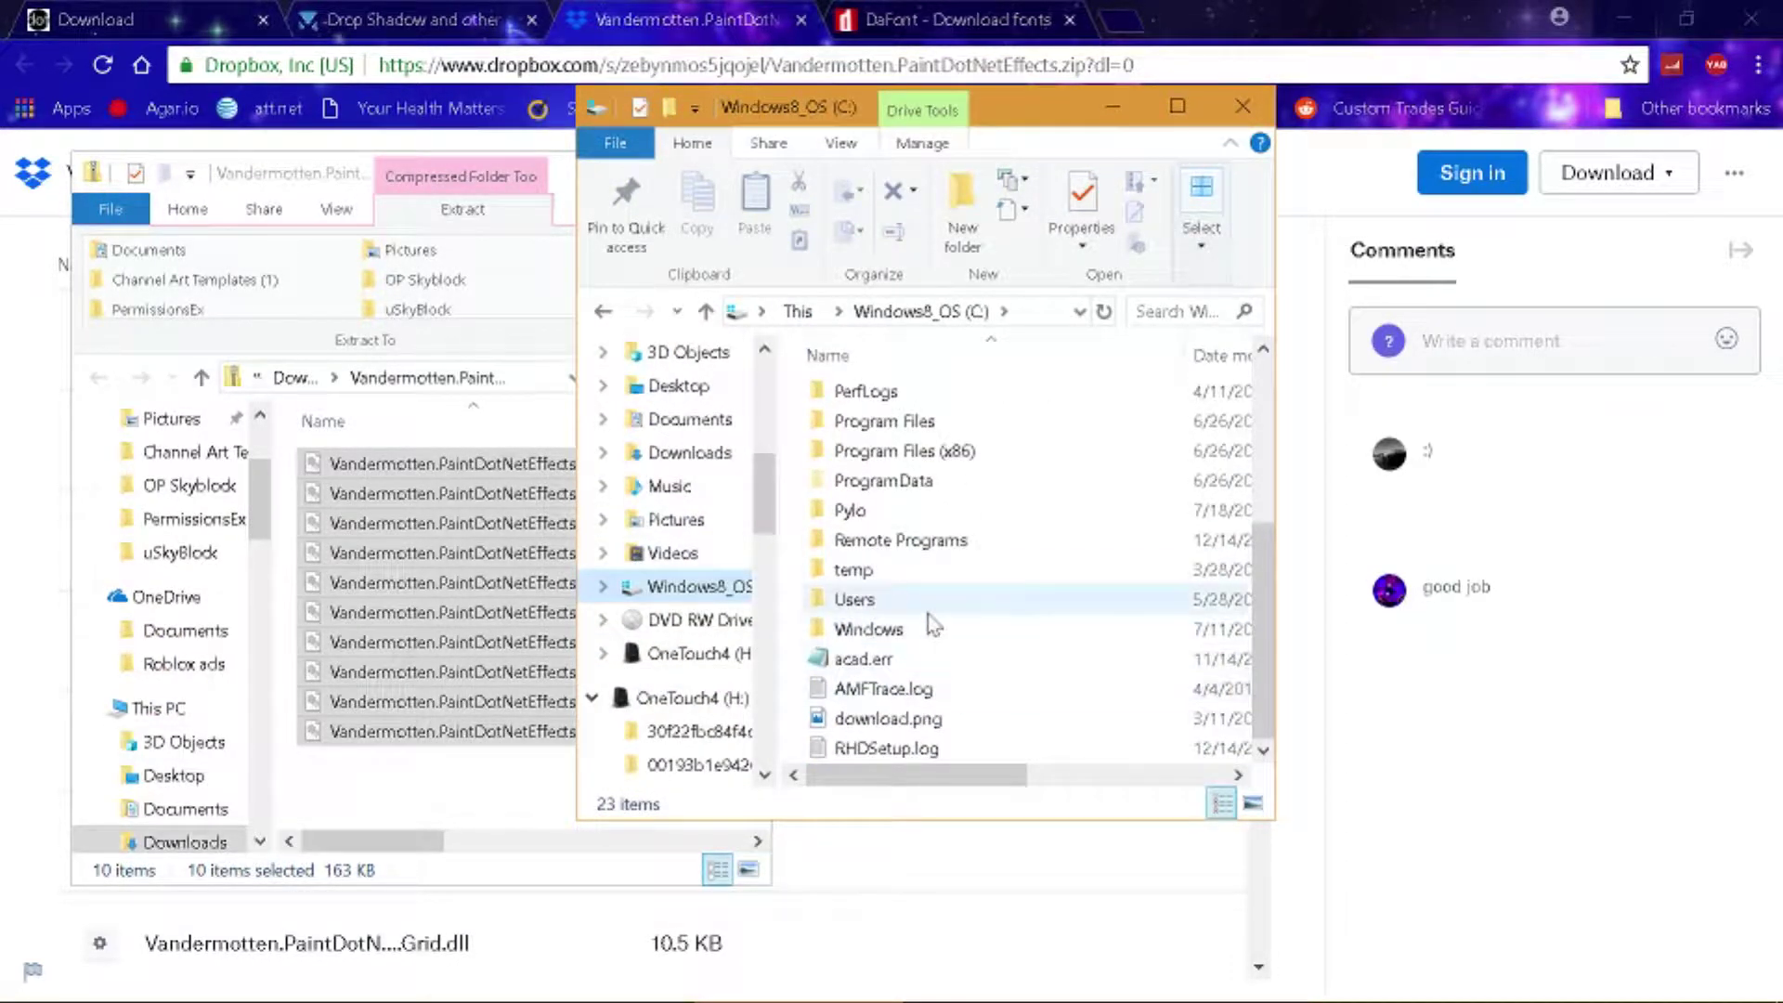
pyautogui.scroll(1, 932, 626)
pyautogui.doubleClick(915, 512)
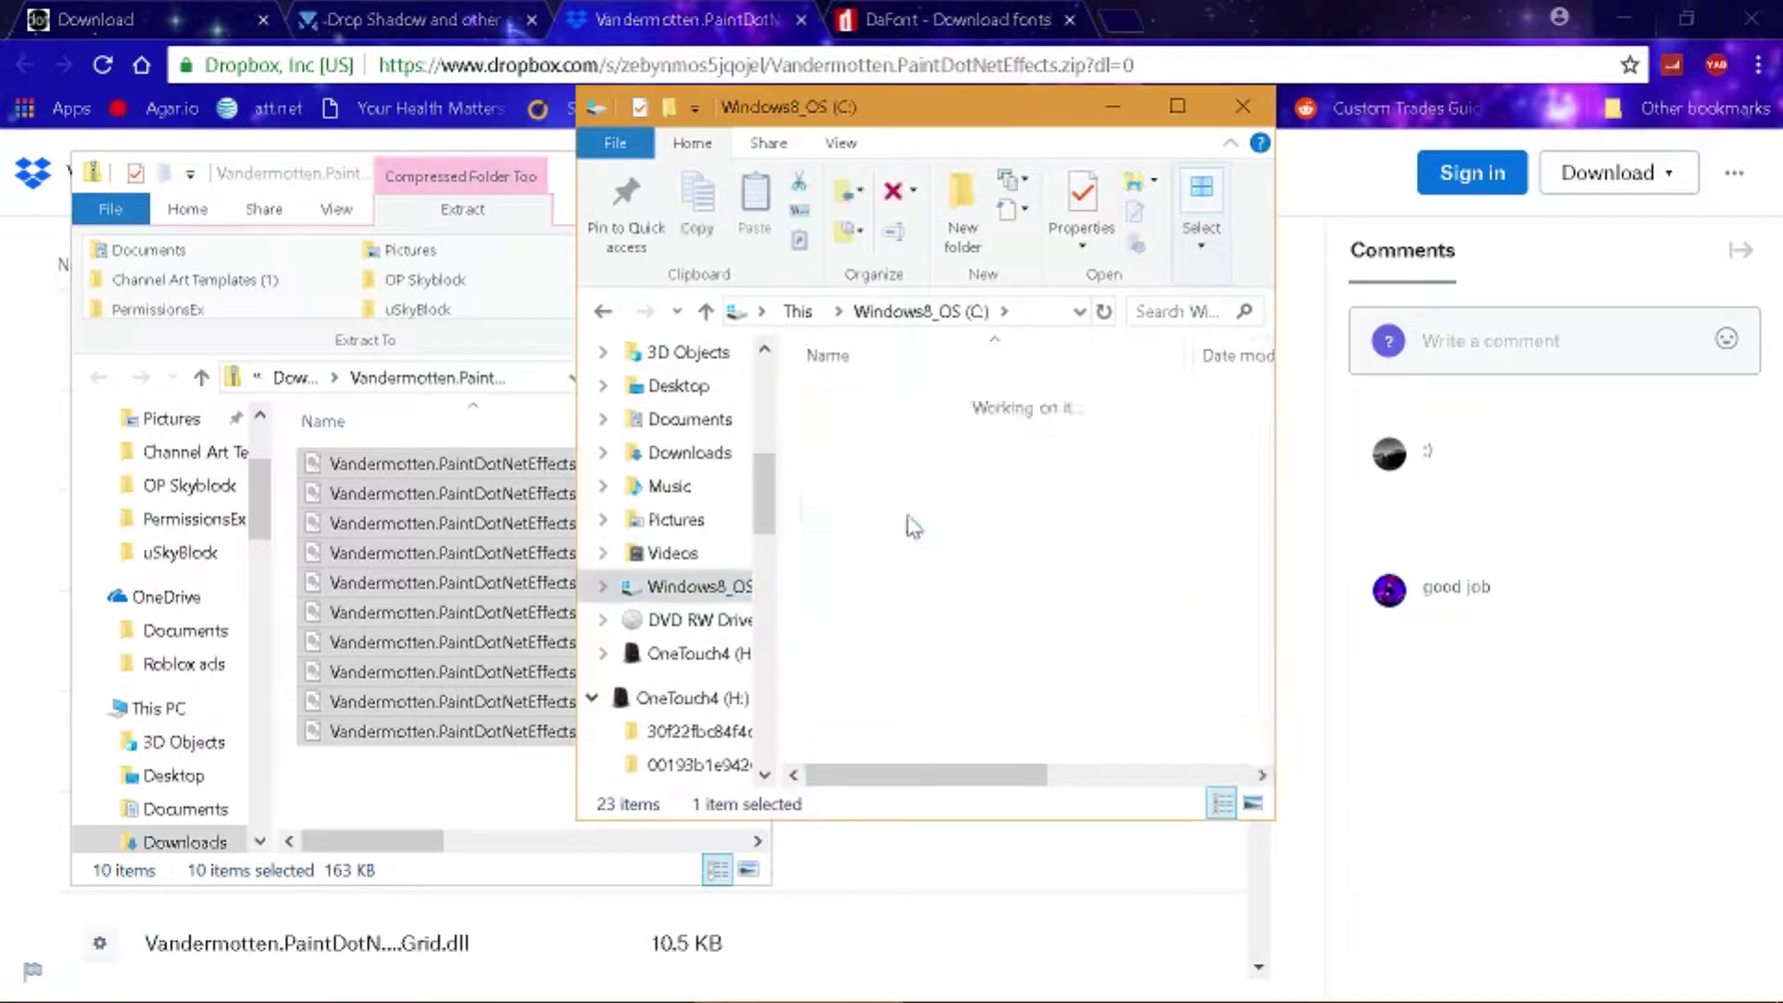
pyautogui.scroll(-7, 970, 629)
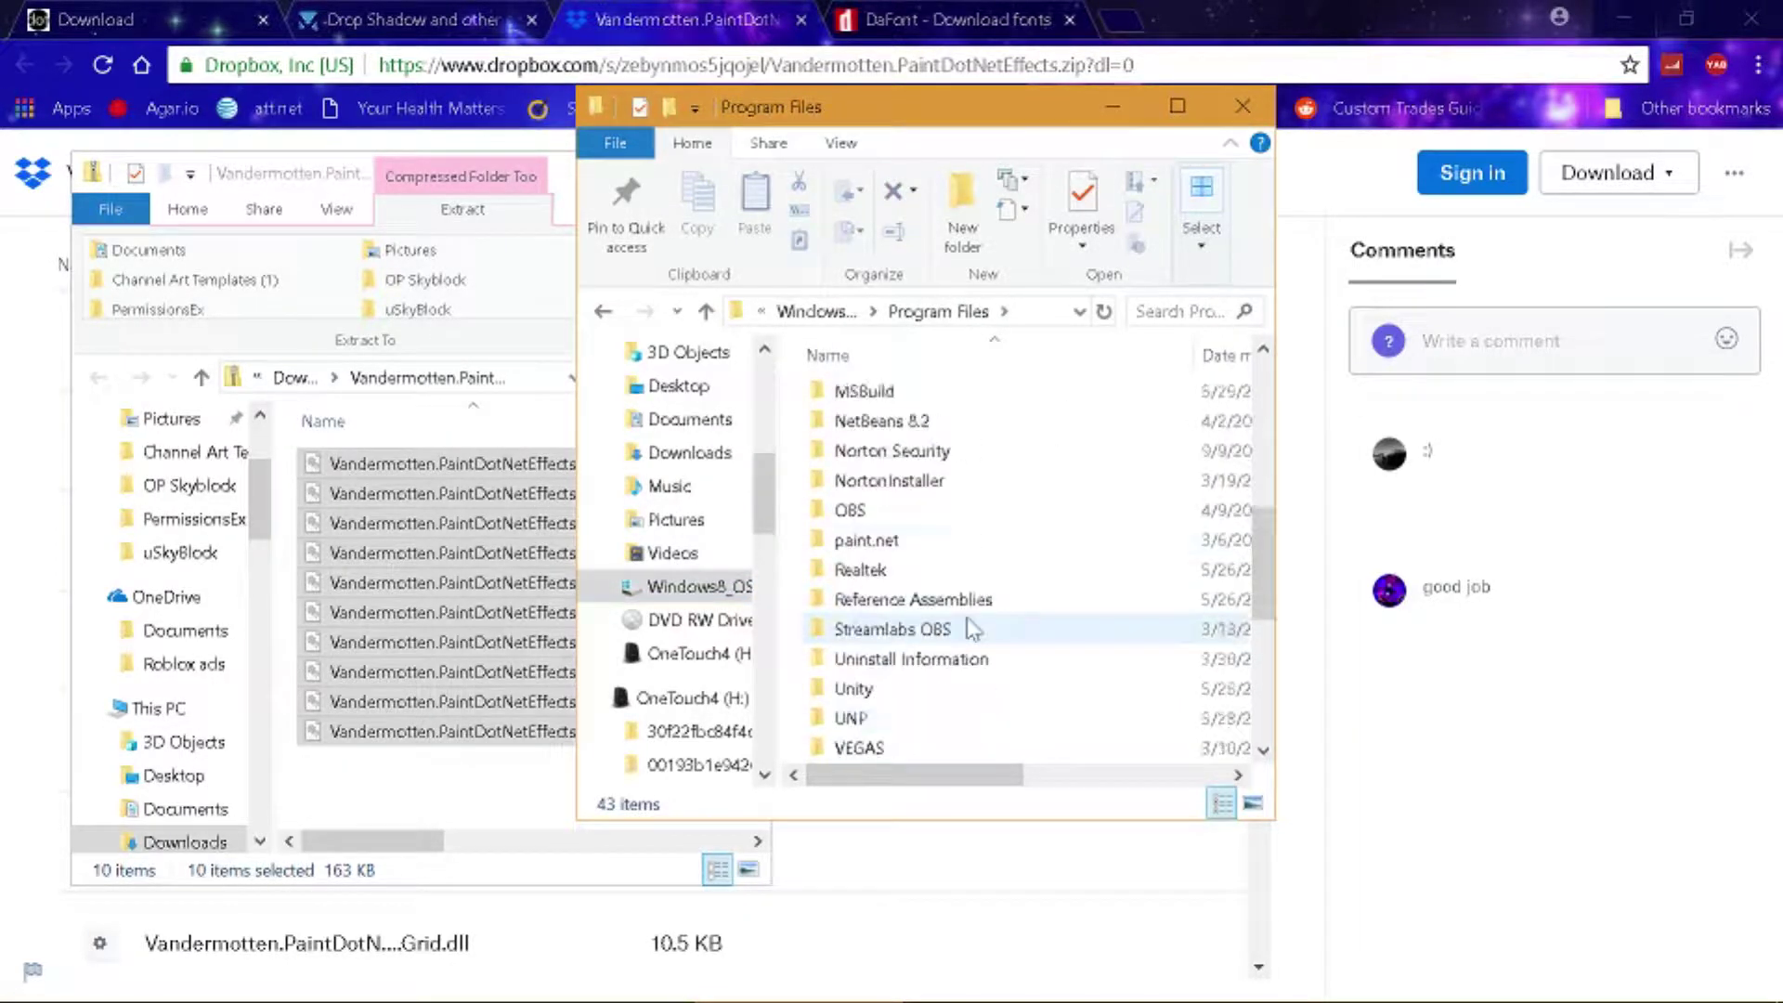
pyautogui.scroll(-4, 971, 629)
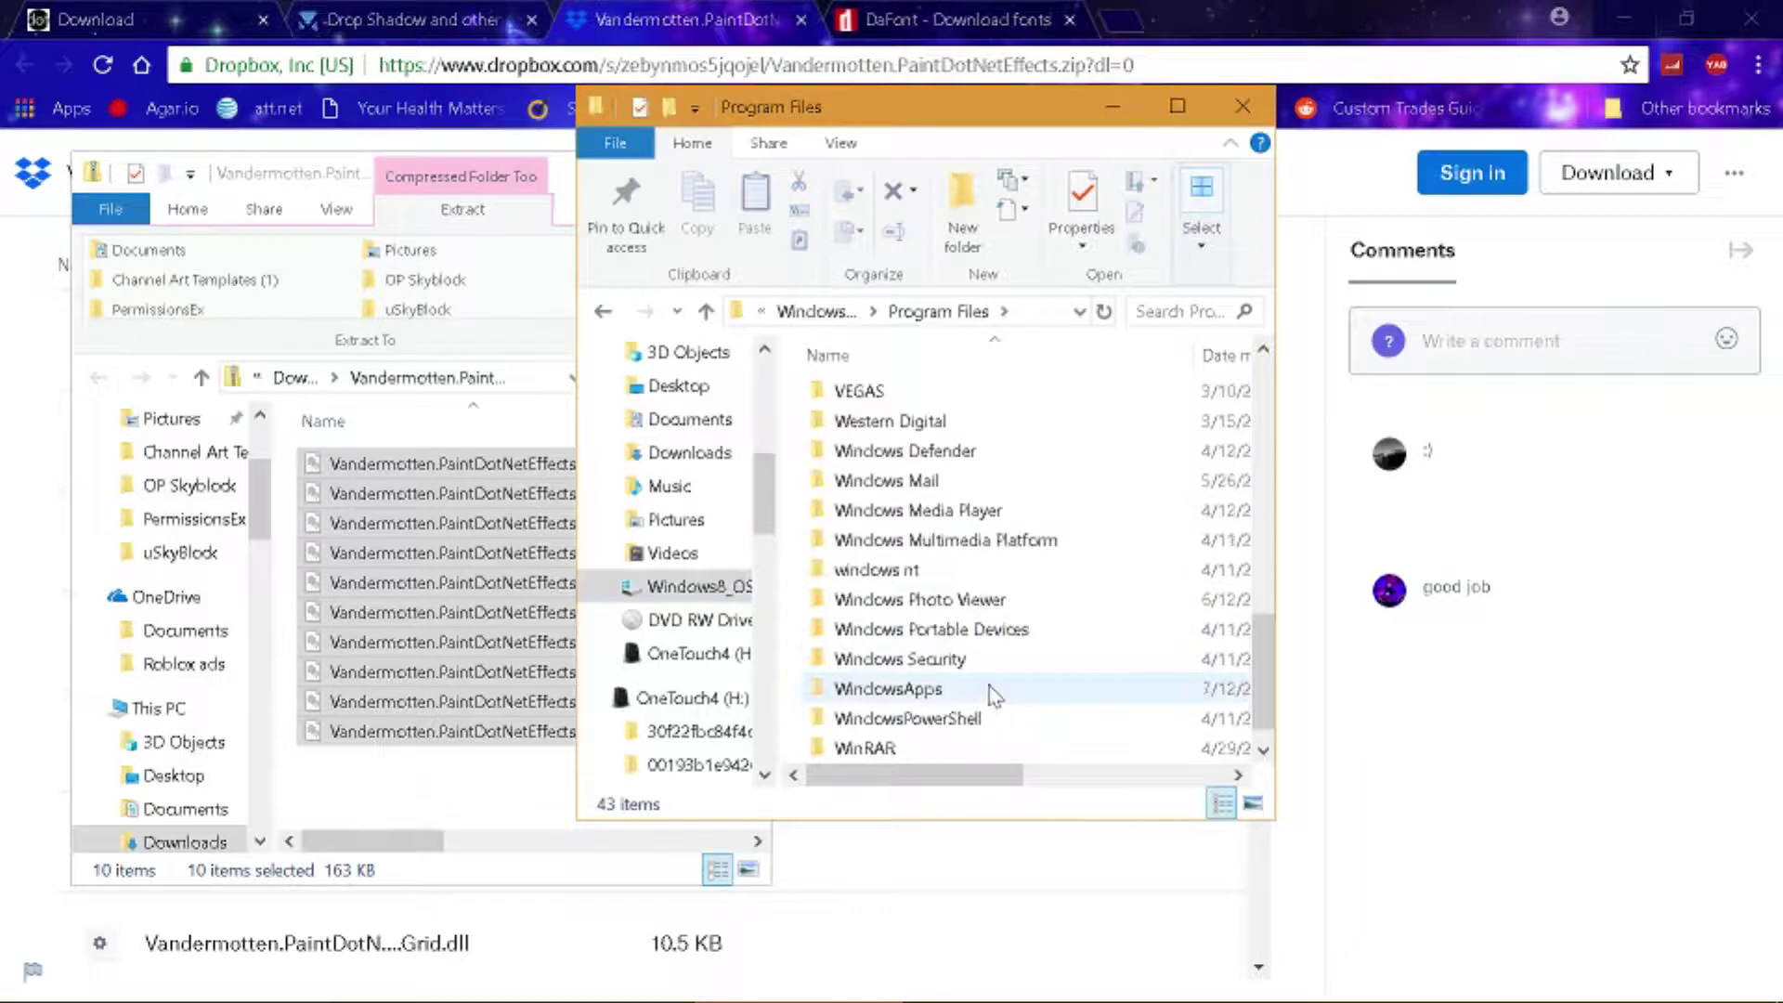
pyautogui.scroll(6, 995, 687)
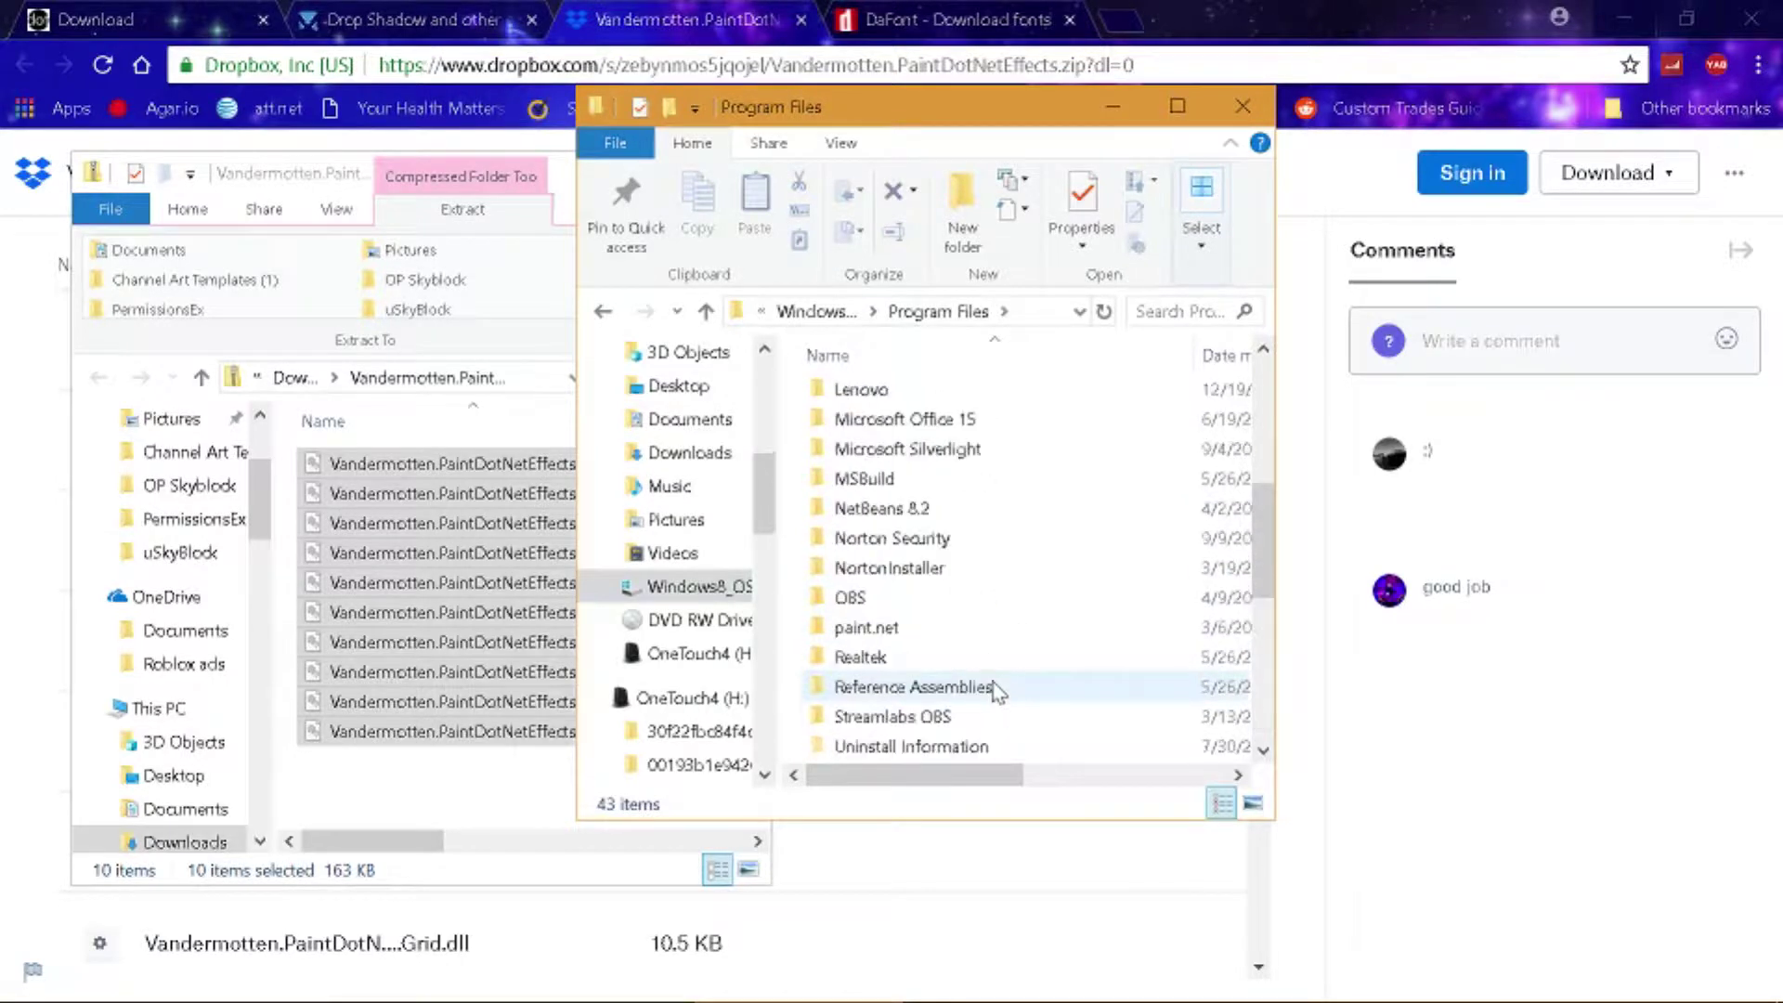
# - Go back to the C: drive and look for the paint.net folder in Program Files (x86)
pyautogui.click(839, 318)
pyautogui.doubleClick(934, 754)
pyautogui.scroll(-4, 934, 678)
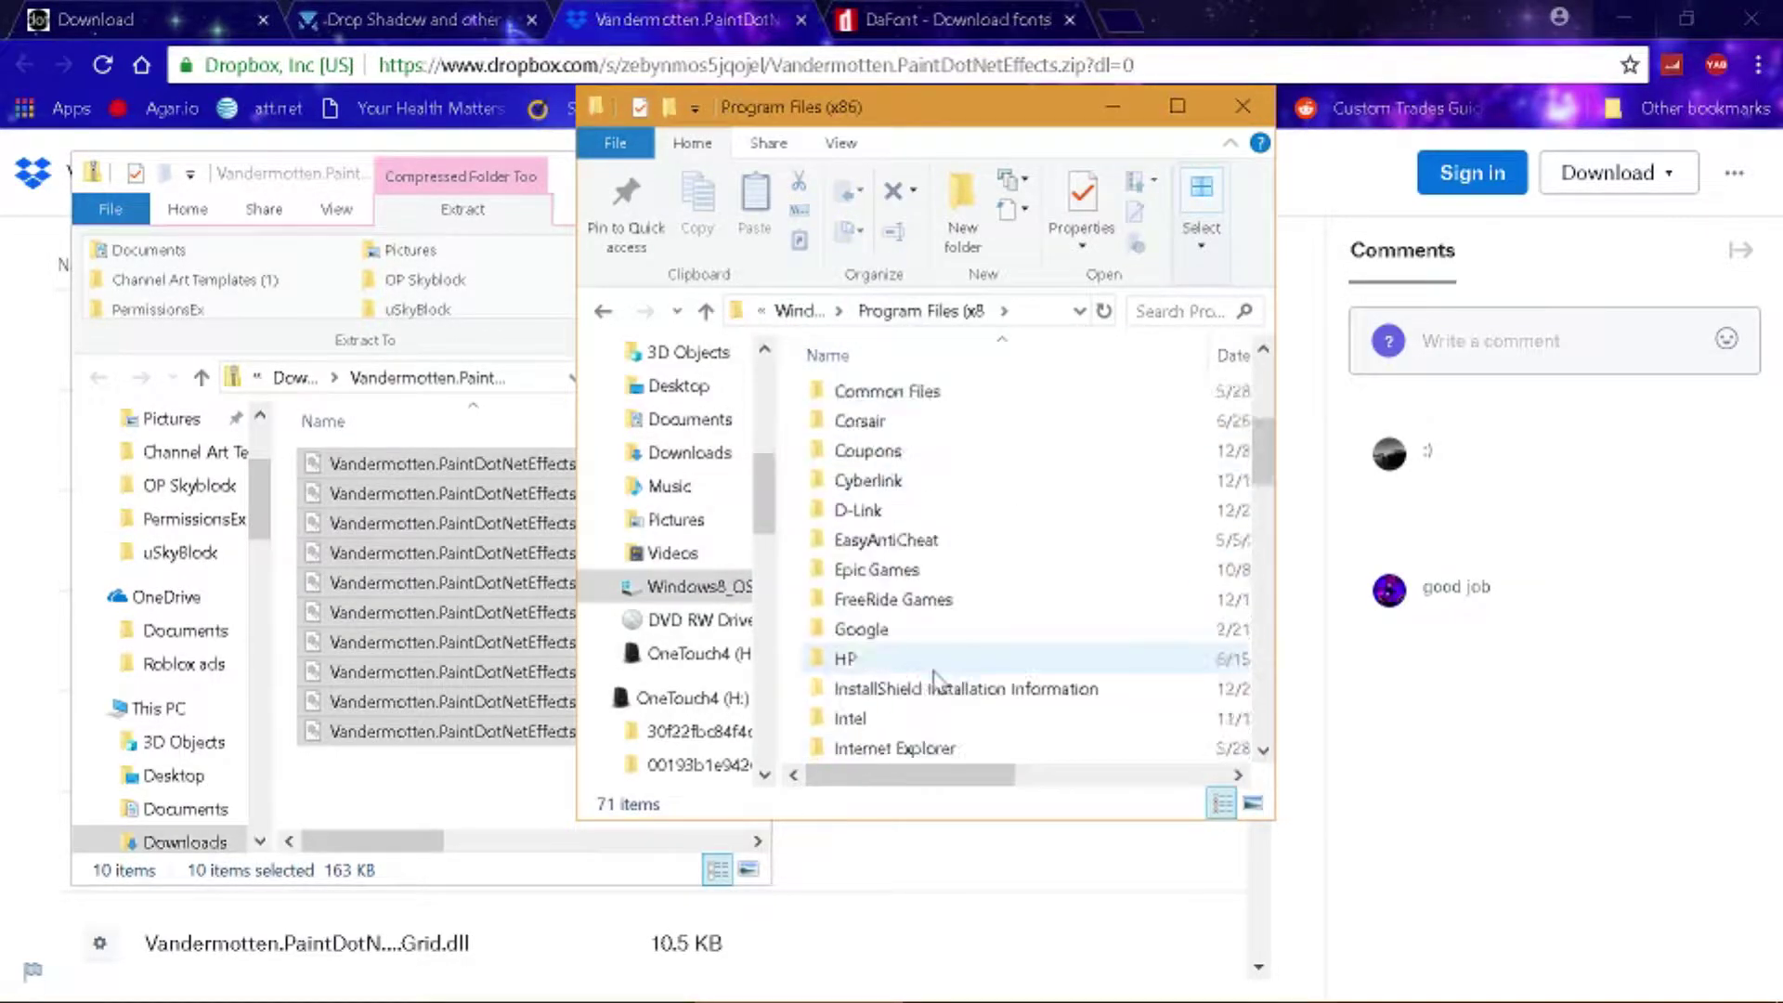
pyautogui.scroll(-8, 933, 672)
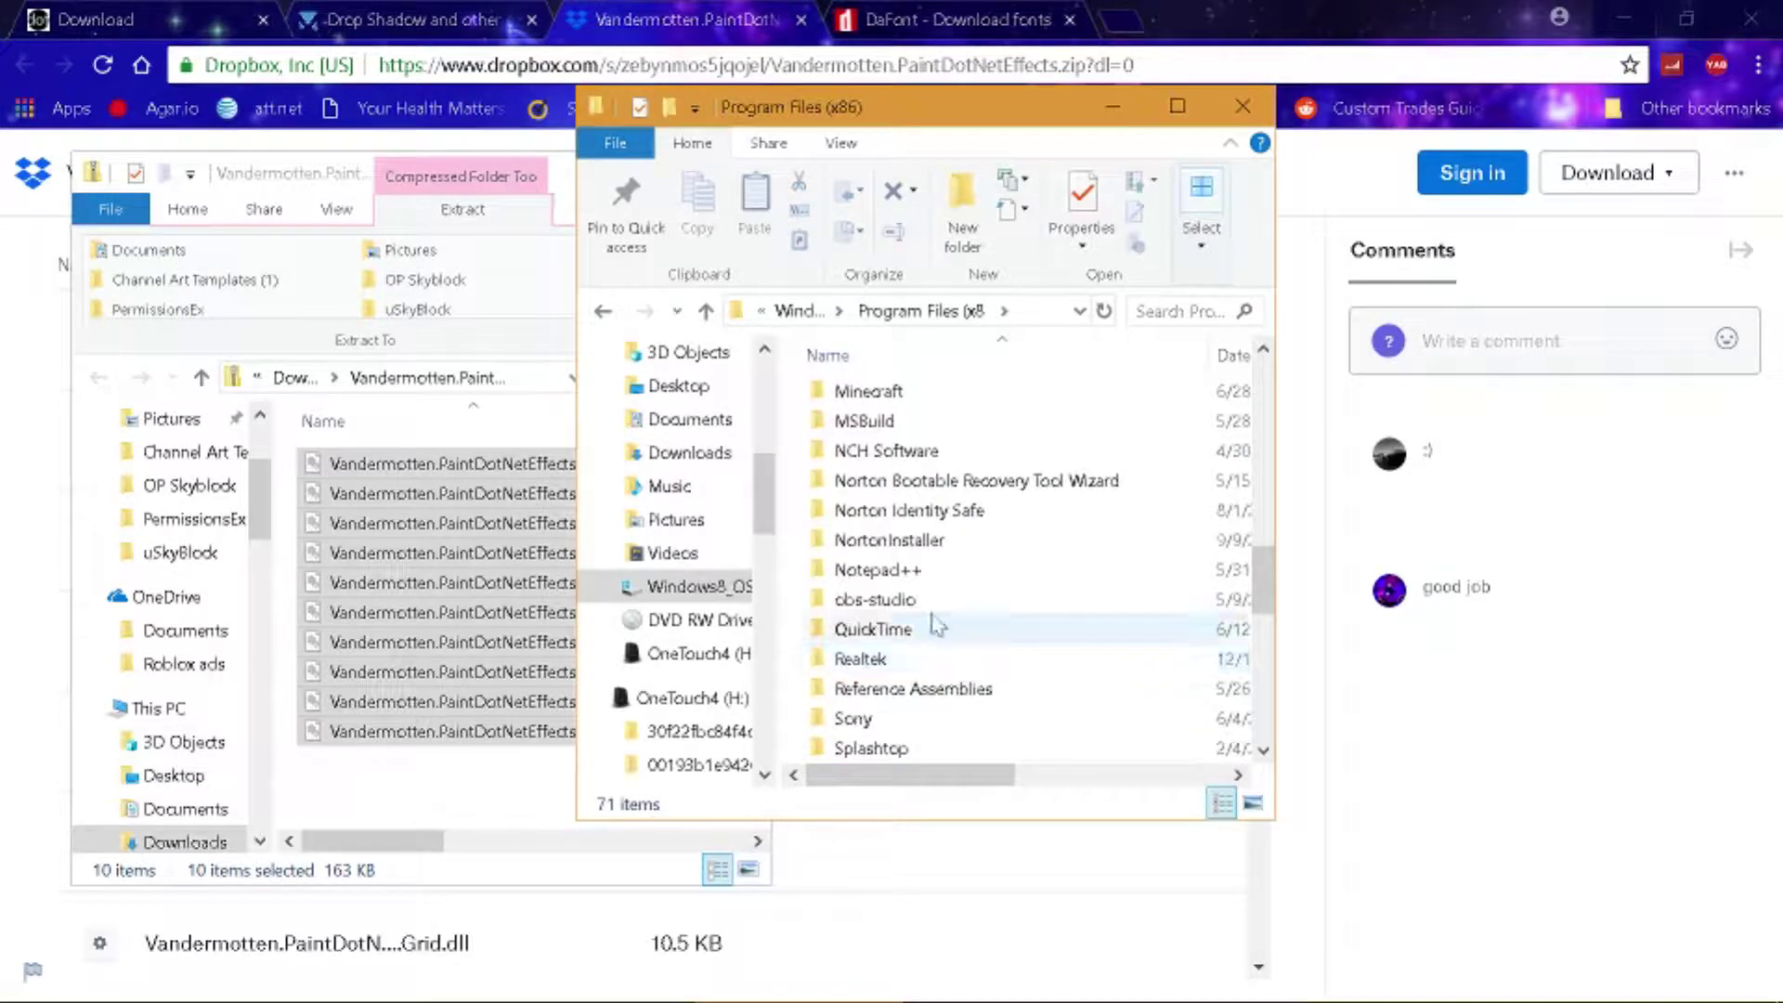
pyautogui.scroll(-3, 928, 719)
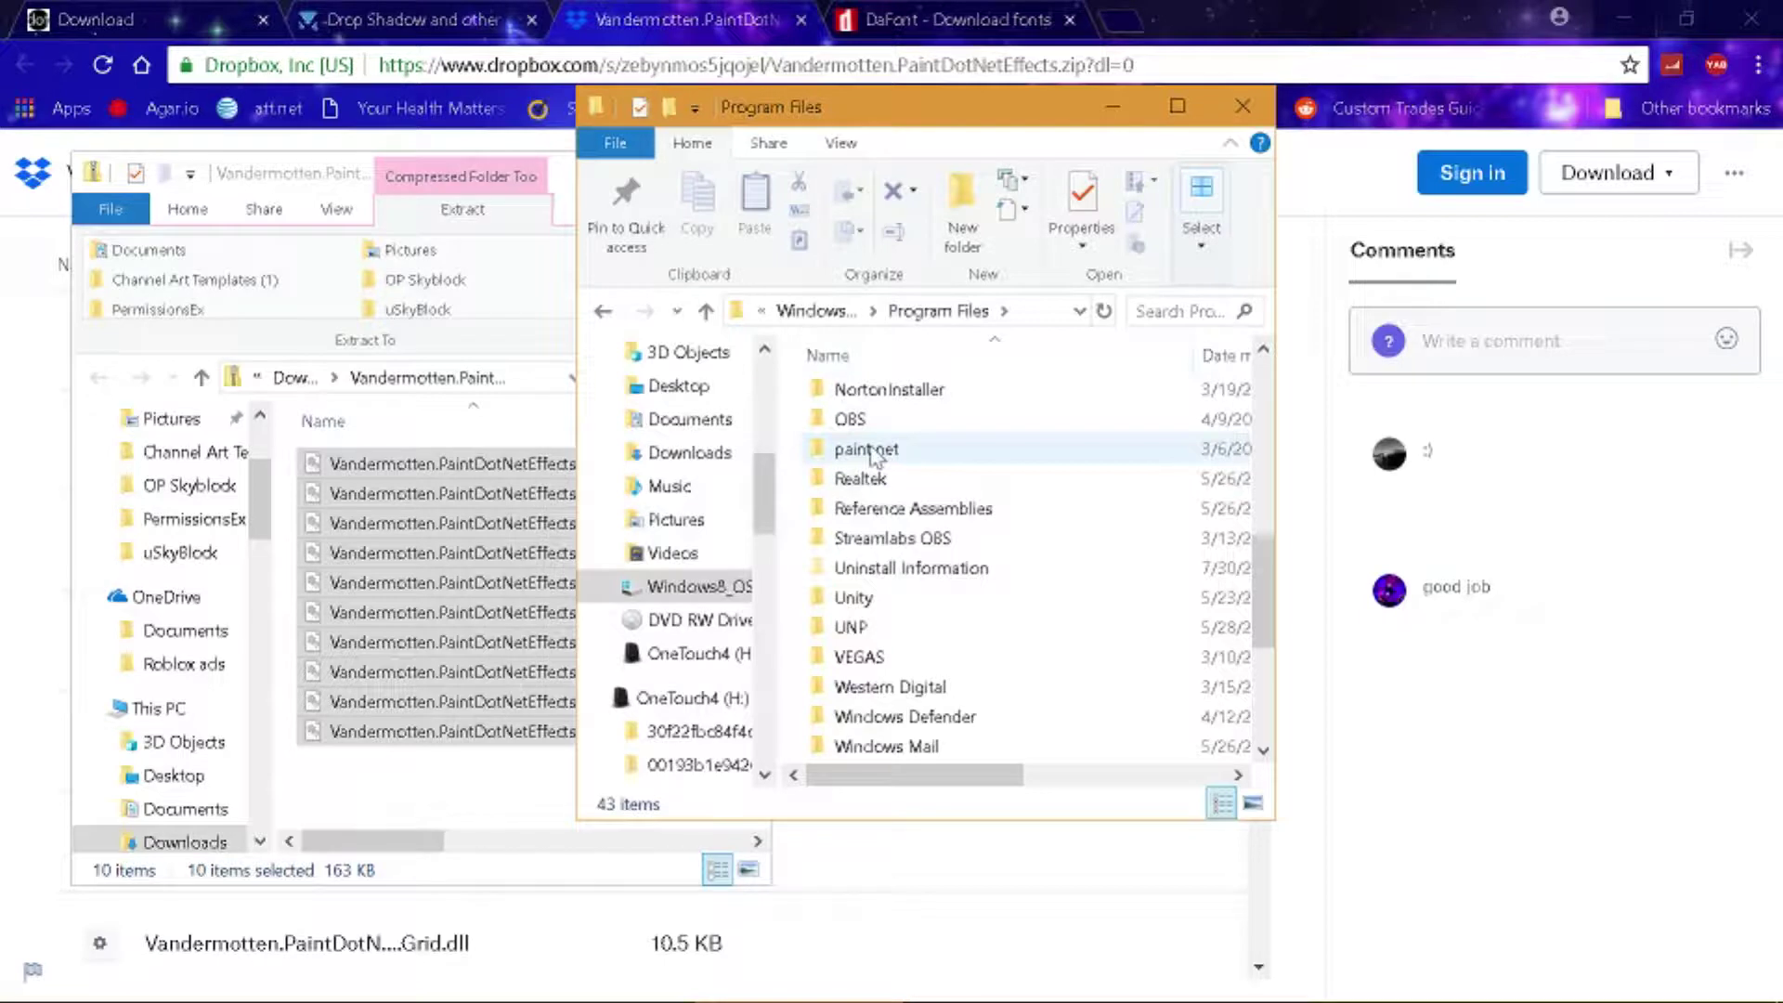
# - Open the Effects folder inside the paint.net folder in Program Files and look through its DLL files
pyautogui.doubleClick(870, 451)
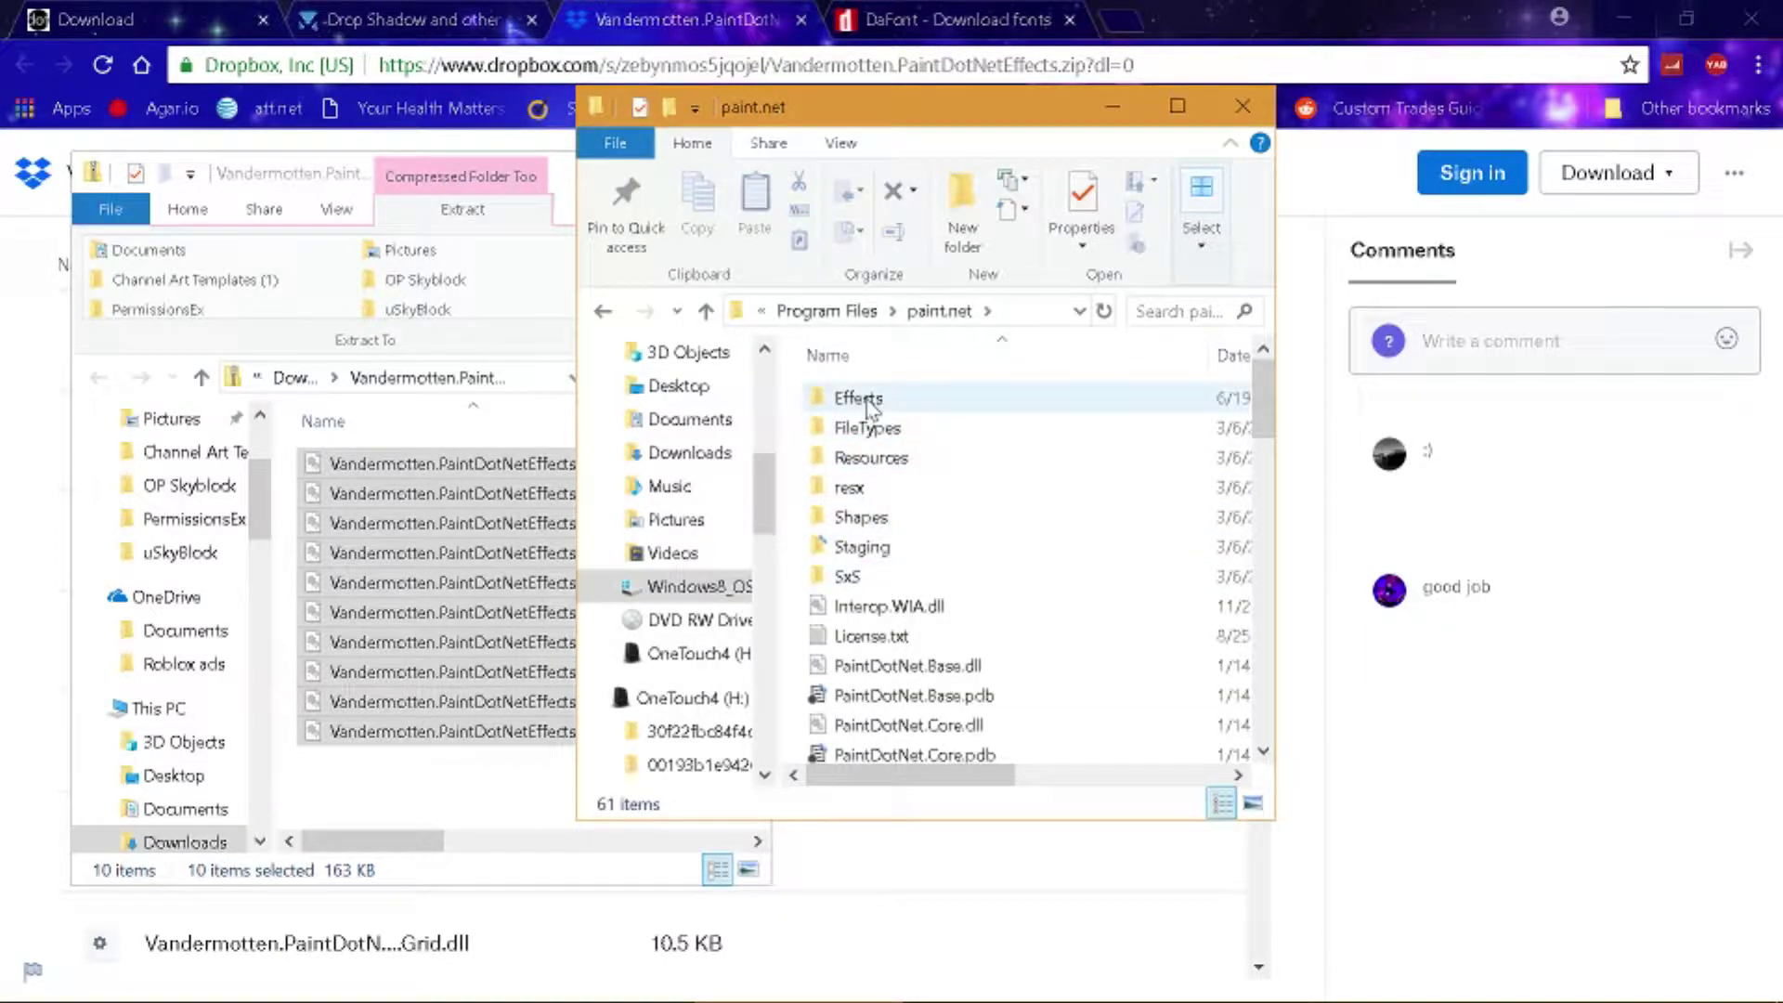
pyautogui.doubleClick(871, 409)
pyautogui.scroll(-20, 808, 658)
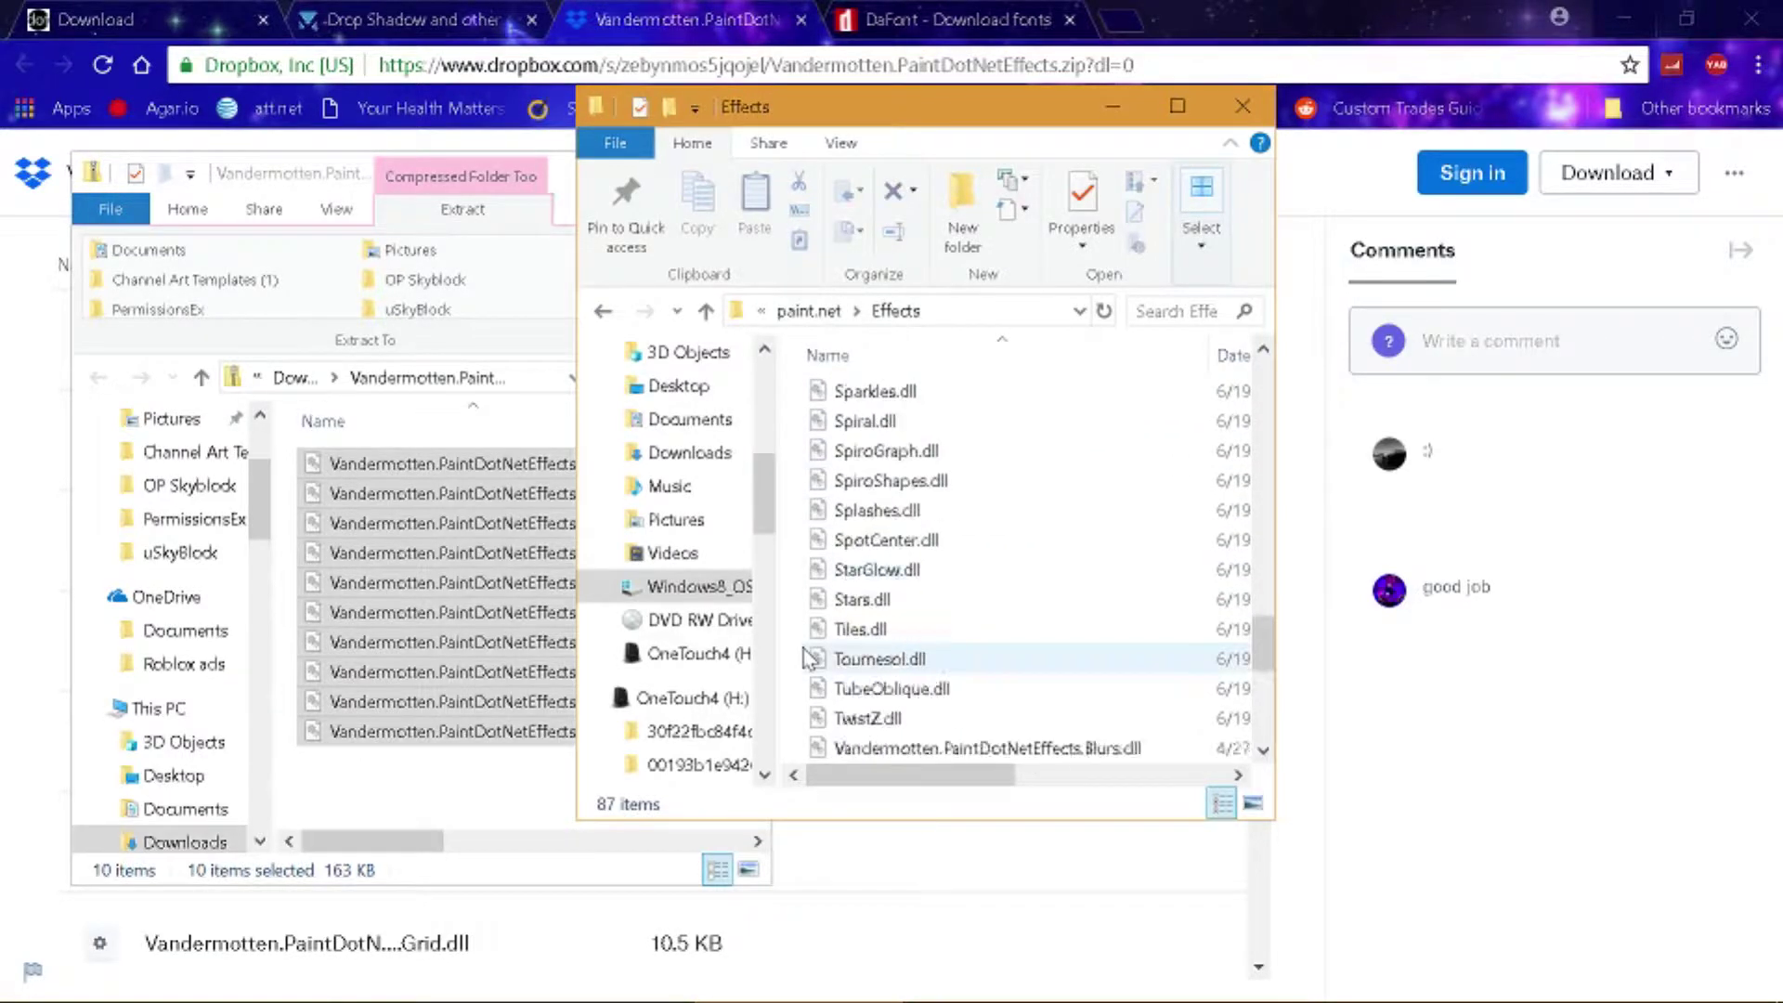
pyautogui.scroll(-5, 808, 657)
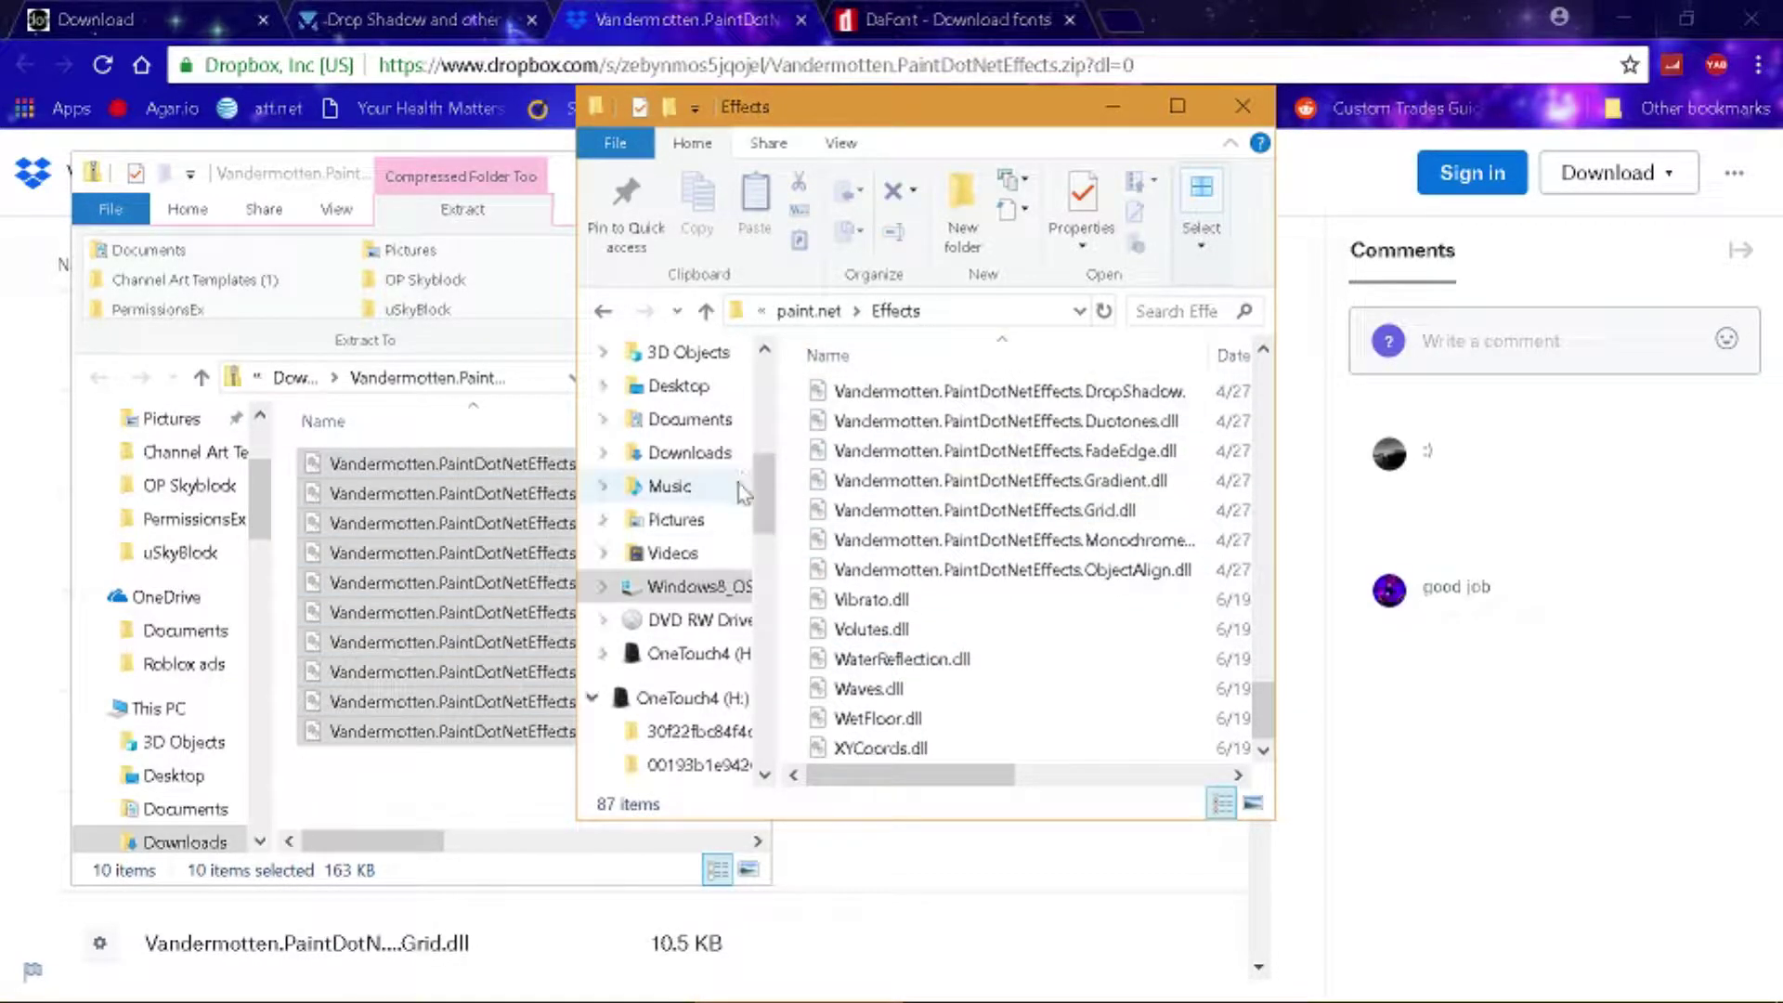
pyautogui.scroll(20, 864, 516)
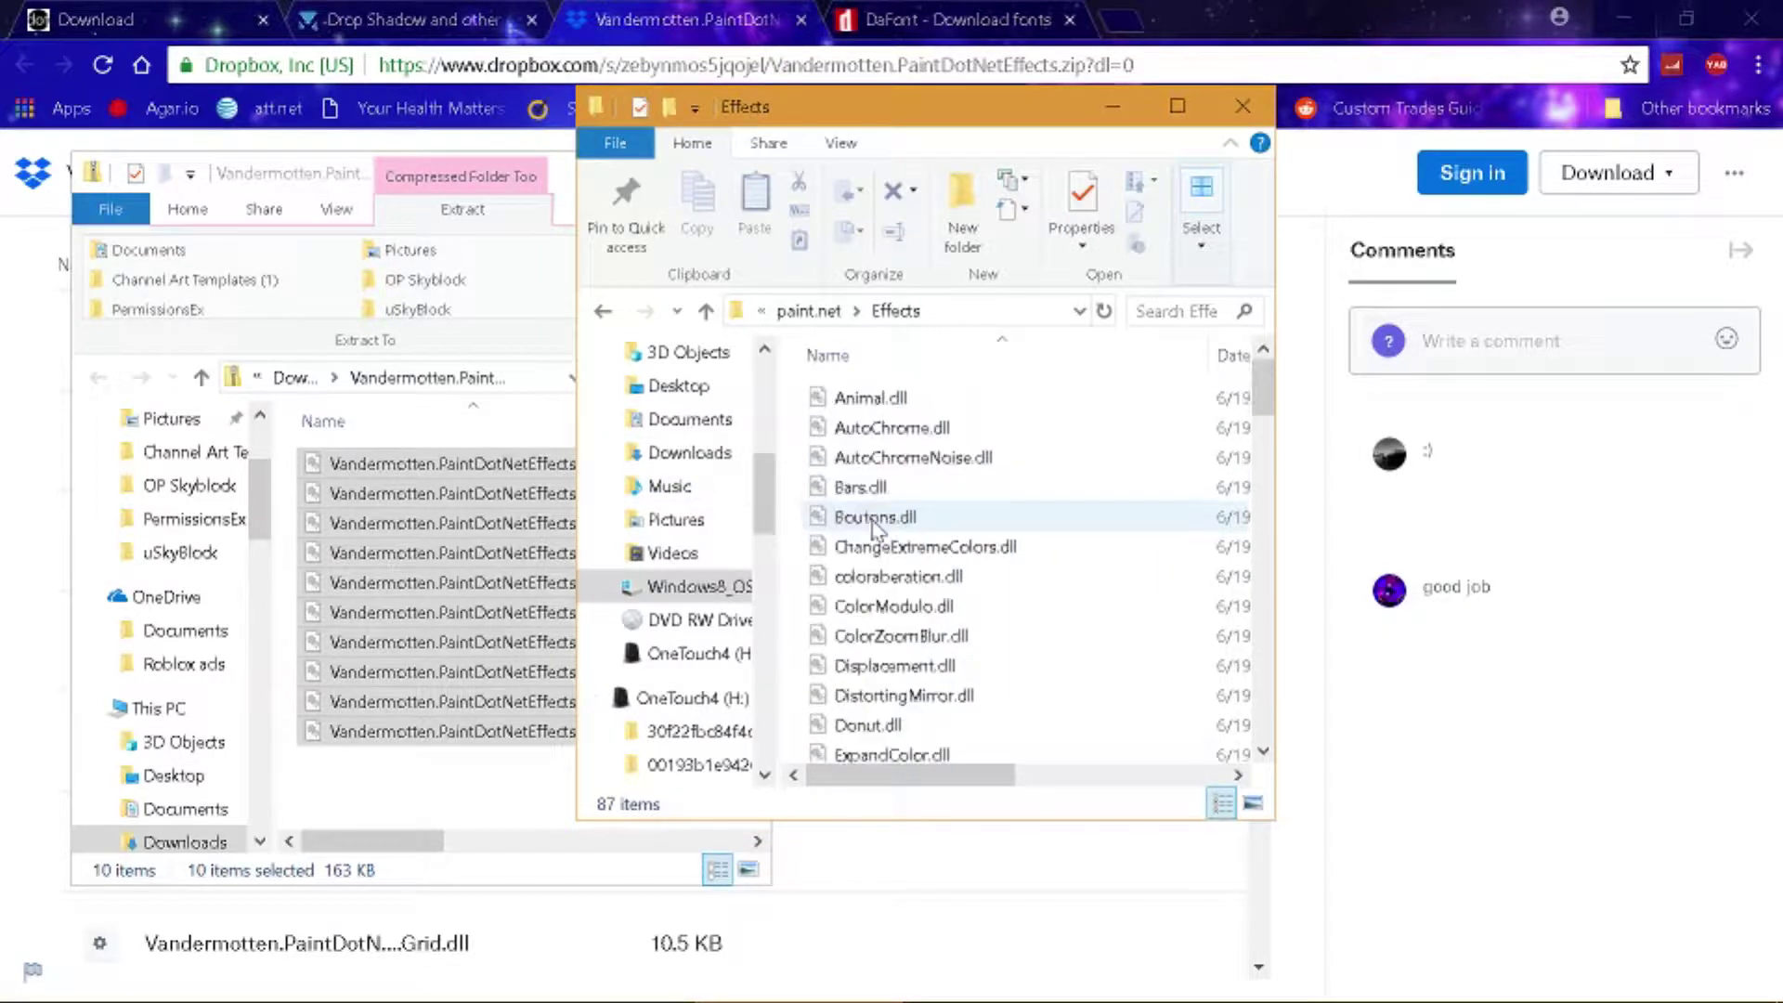
pyautogui.scroll(-10, 873, 529)
# - Close the Vandermotten.PaintDotNetEffects zip window and the Effects folder window
pyautogui.moveTo(399, 557); pyautogui.dragTo(455, 634)
pyautogui.click(327, 184)
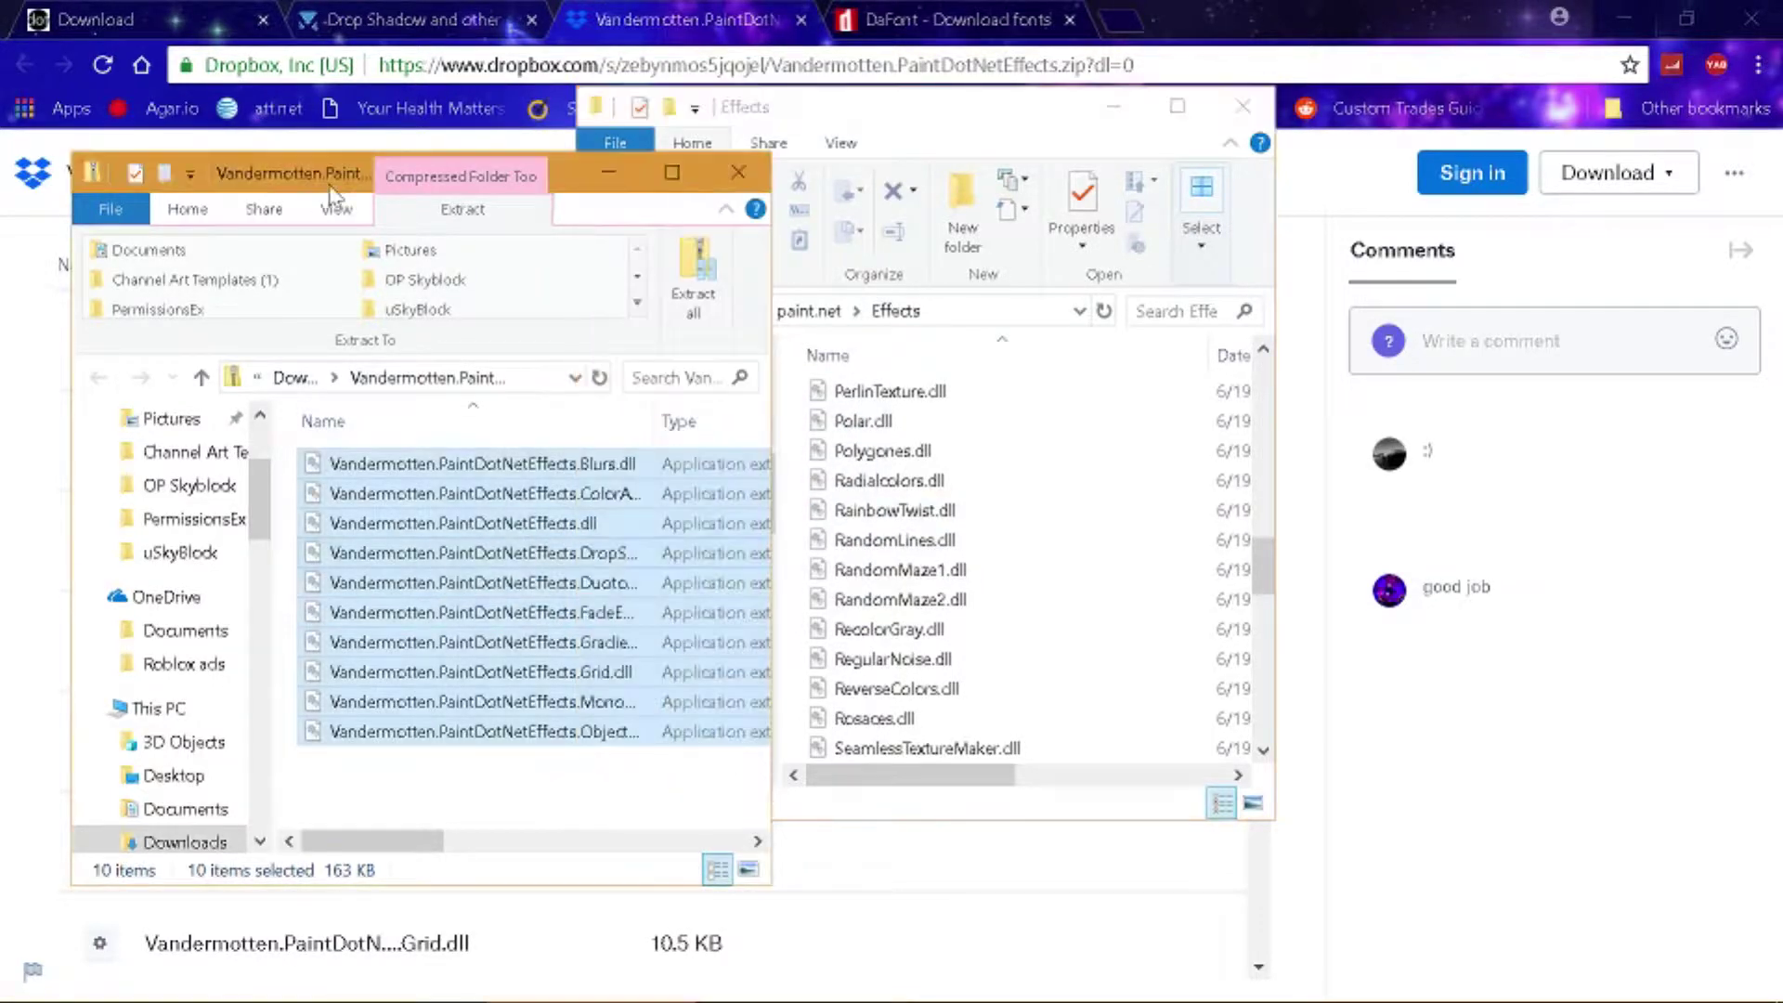
pyautogui.click(743, 169)
pyautogui.scroll(-7, 798, 464)
pyautogui.scroll(10, 804, 390)
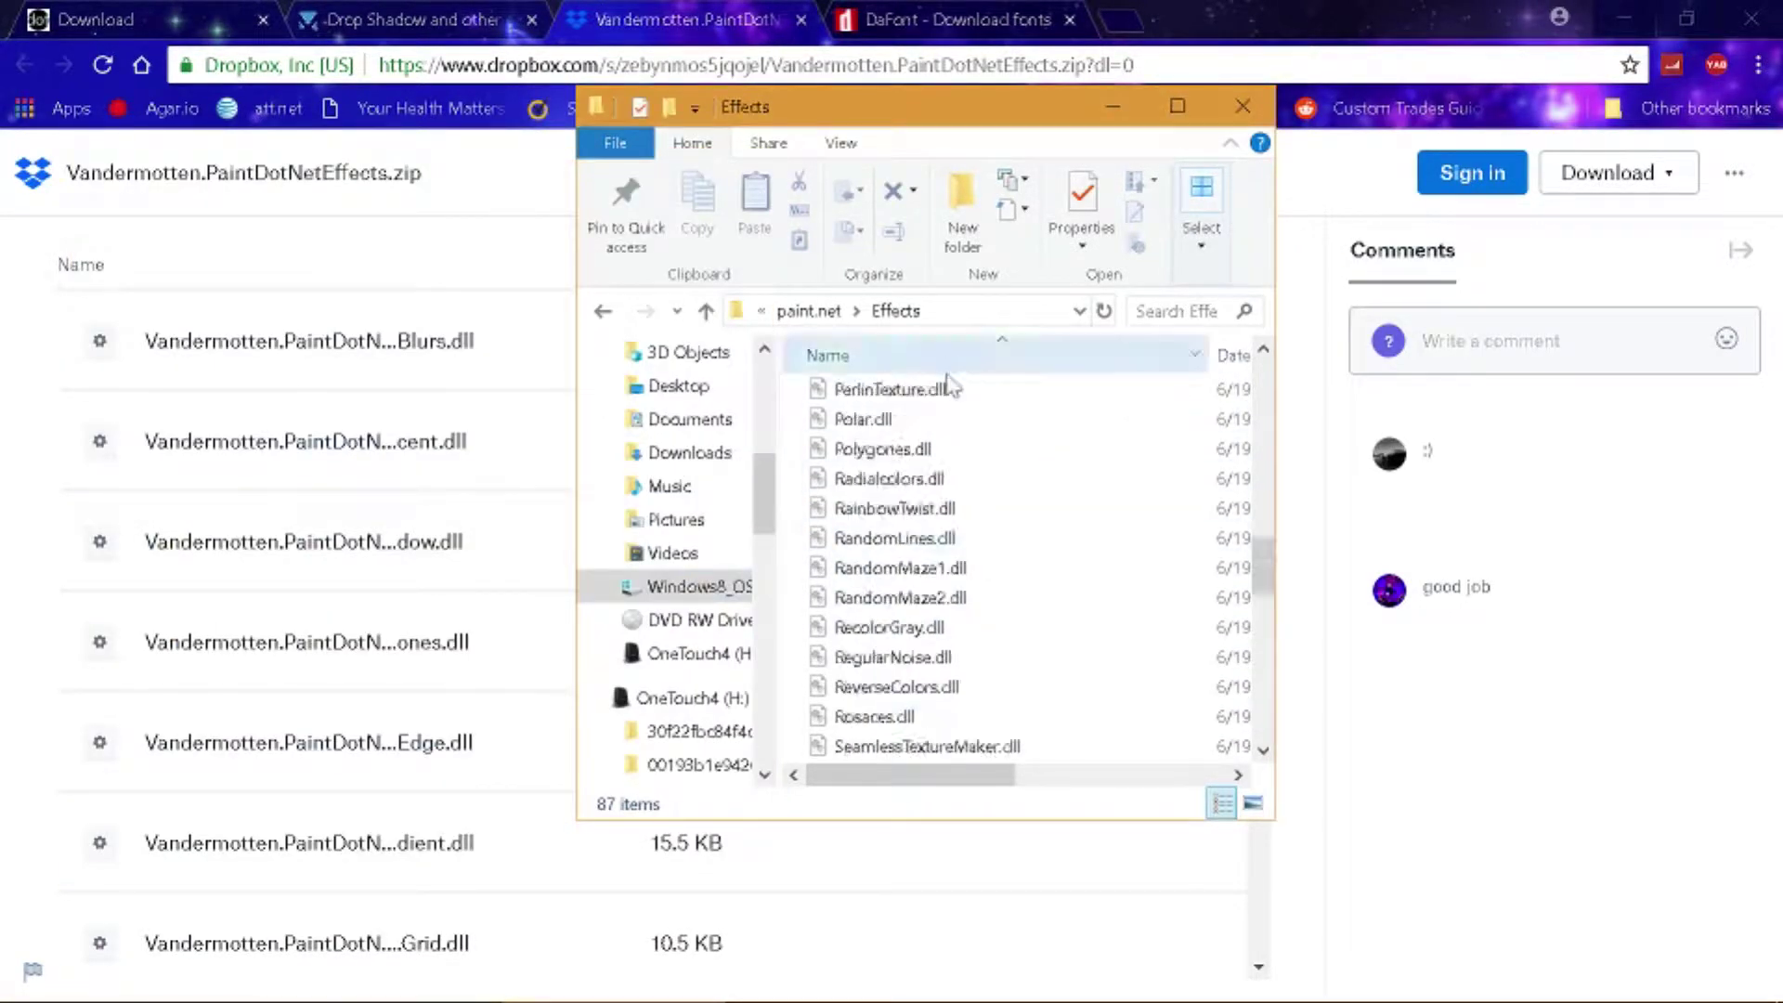
pyautogui.scroll(10, 817, 464)
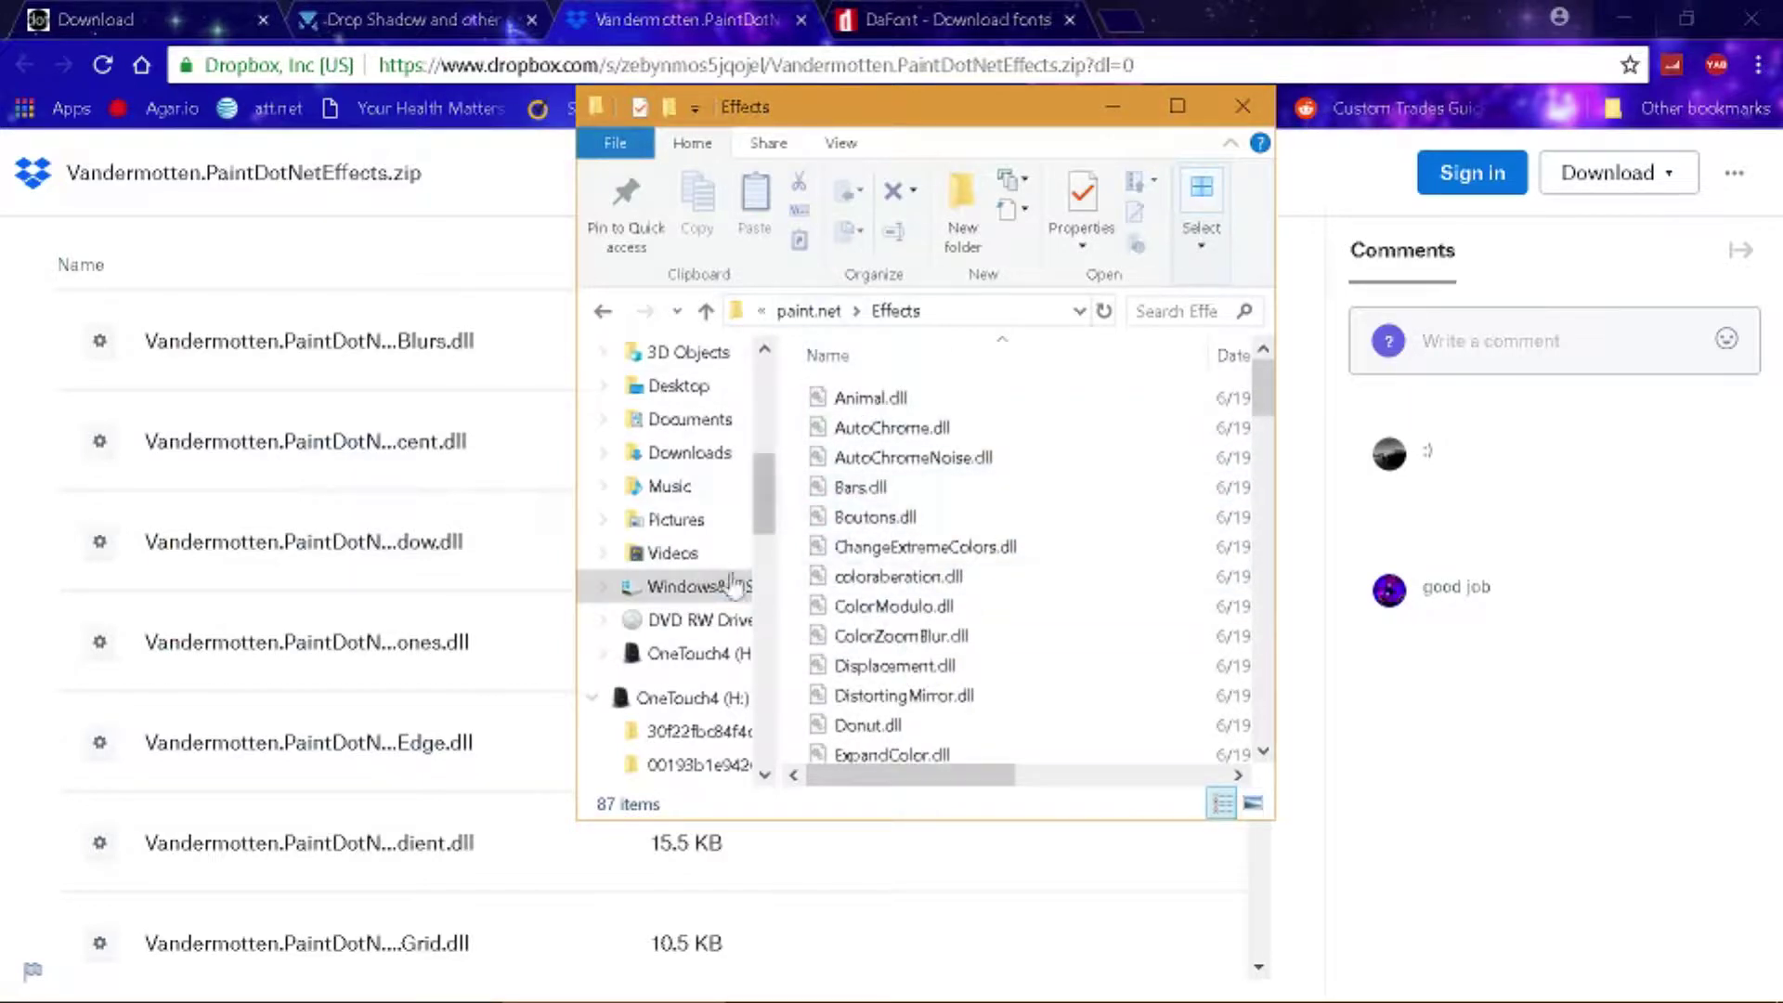
pyautogui.click(1242, 107)
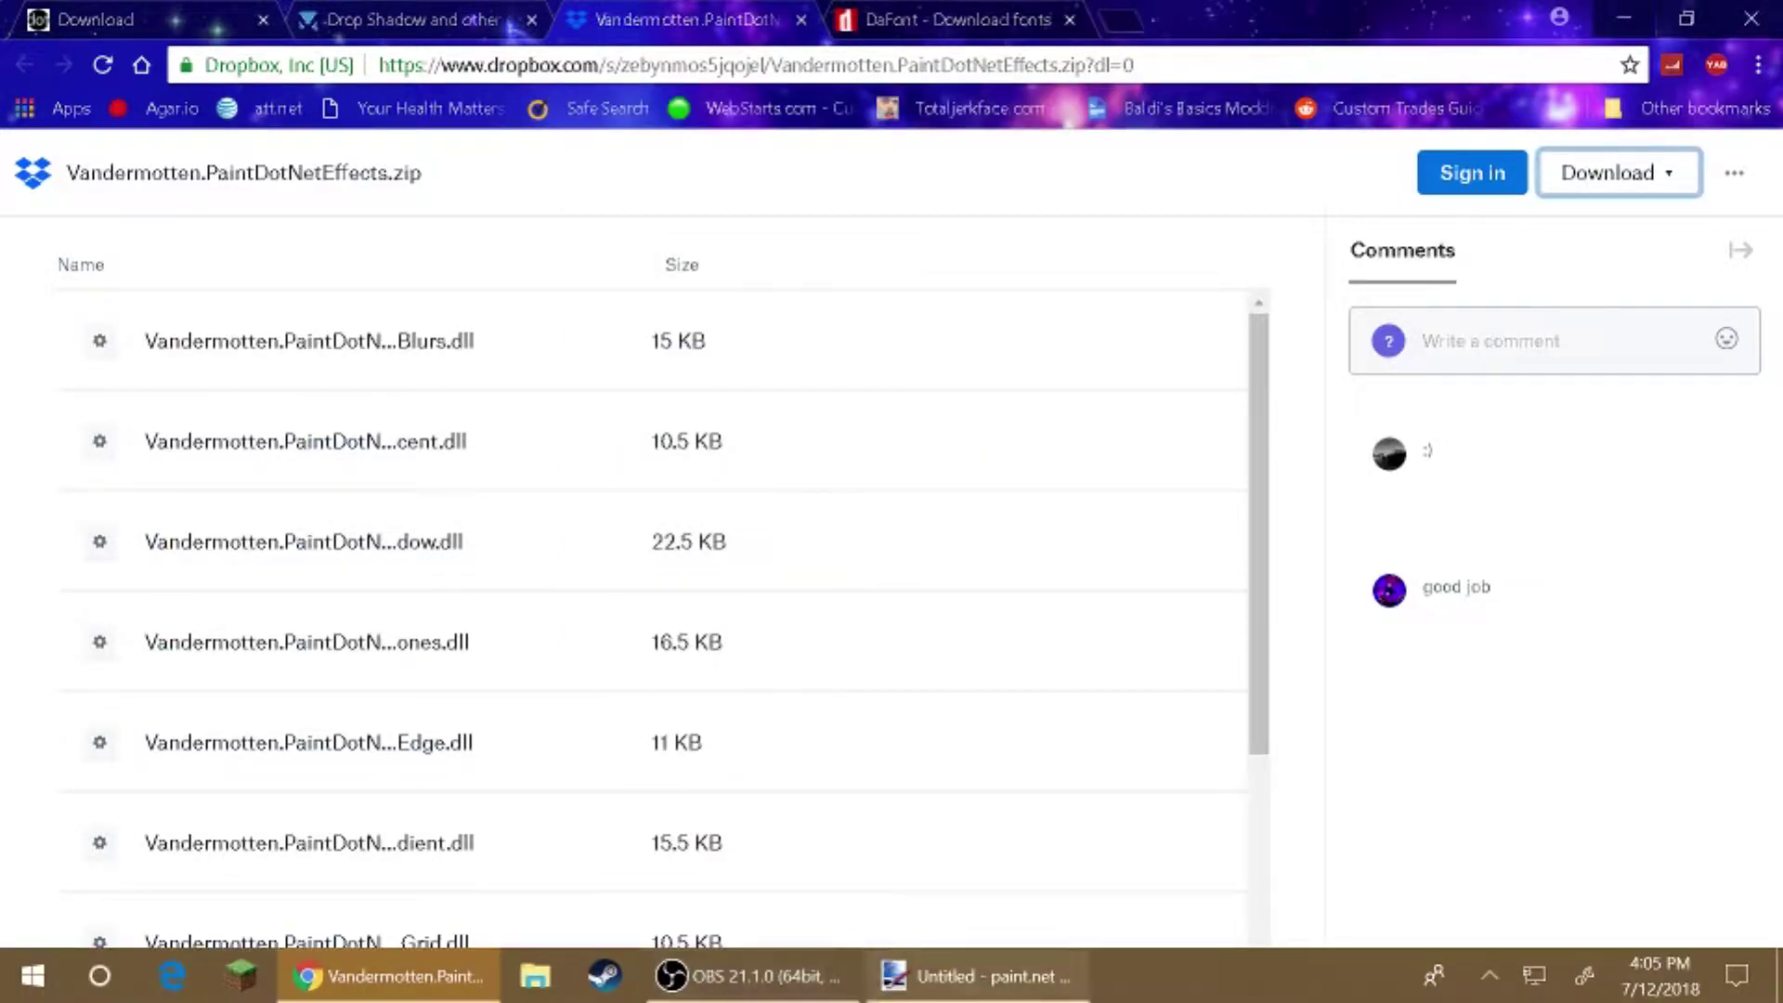
# - Close the Dropbox tab in Chrome and switch to the blank image in paint.net
pyautogui.click(980, 976)
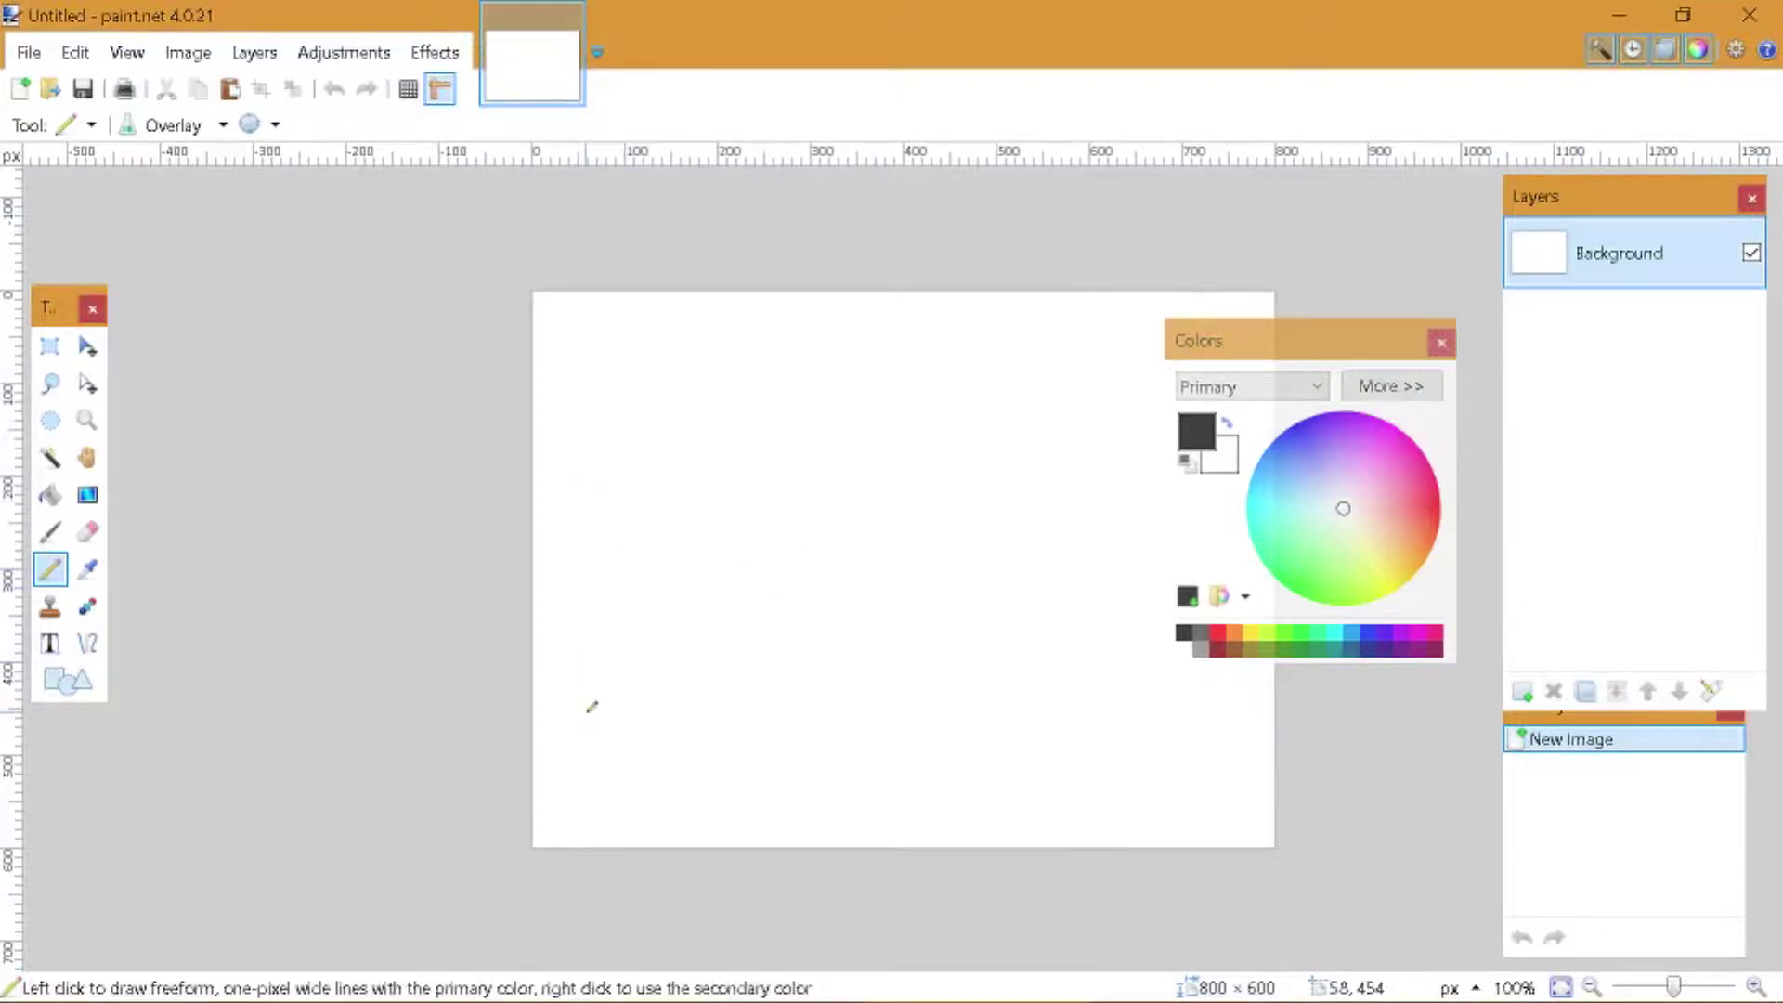
pyautogui.click(442, 980)
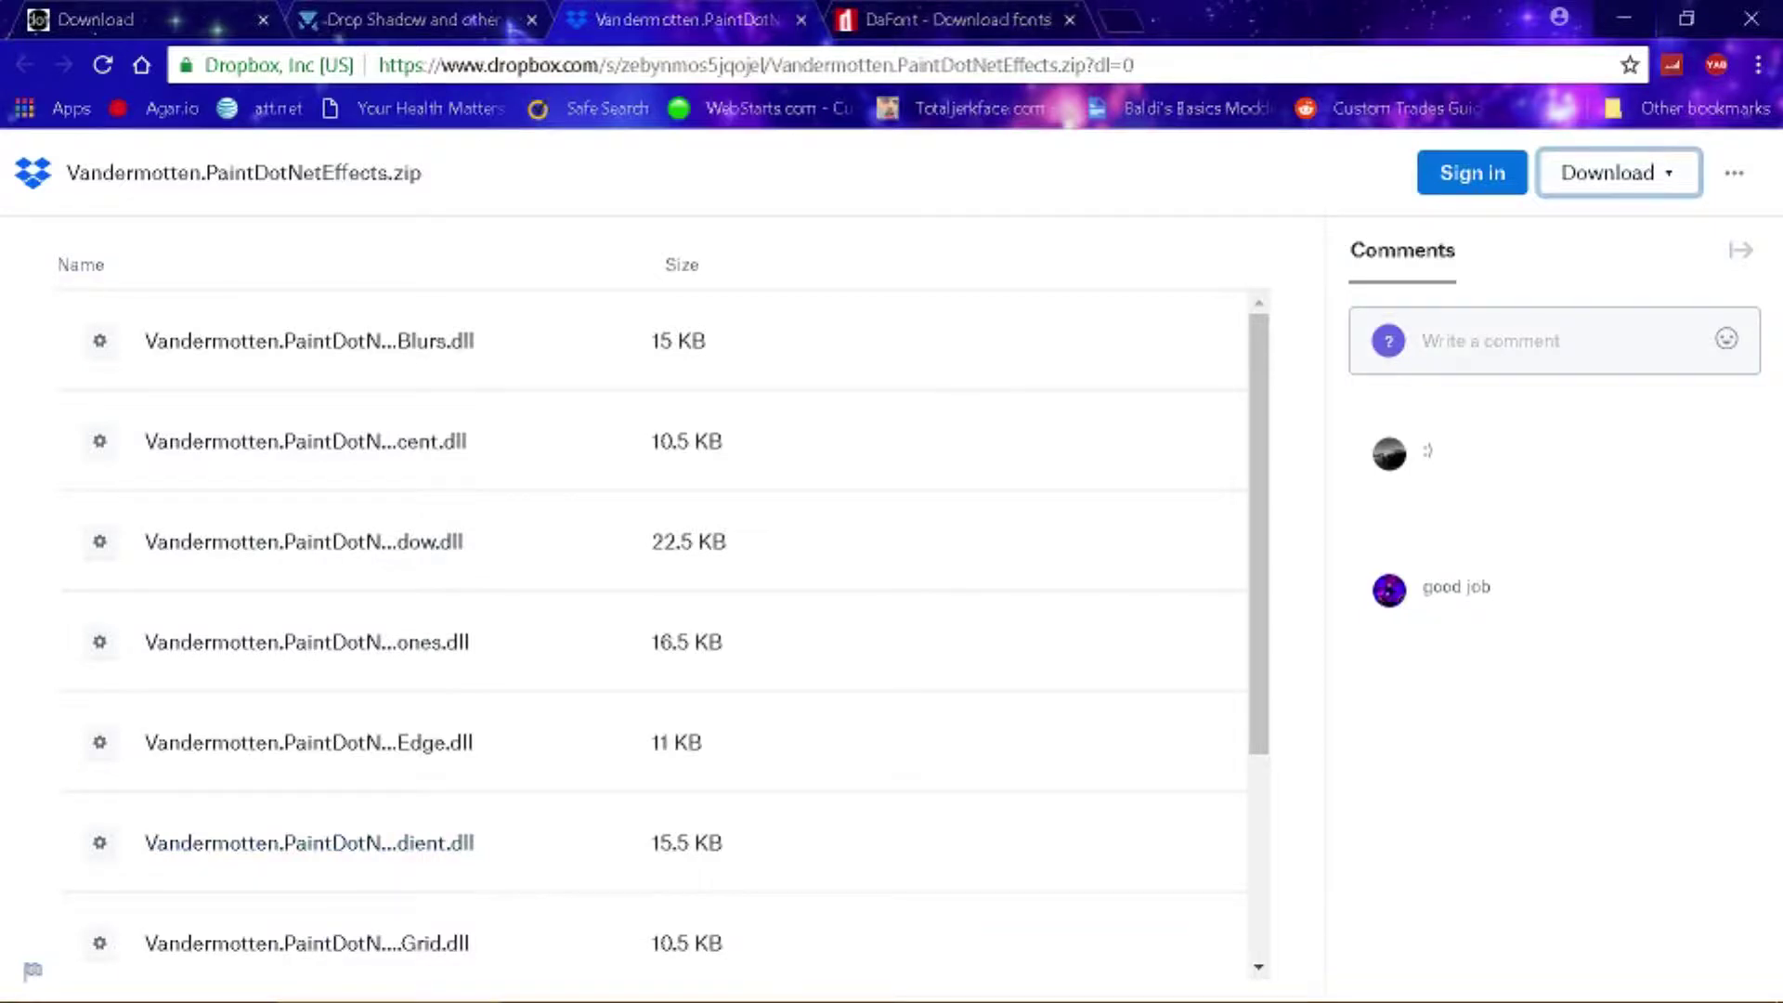
pyautogui.click(802, 20)
pyautogui.click(975, 980)
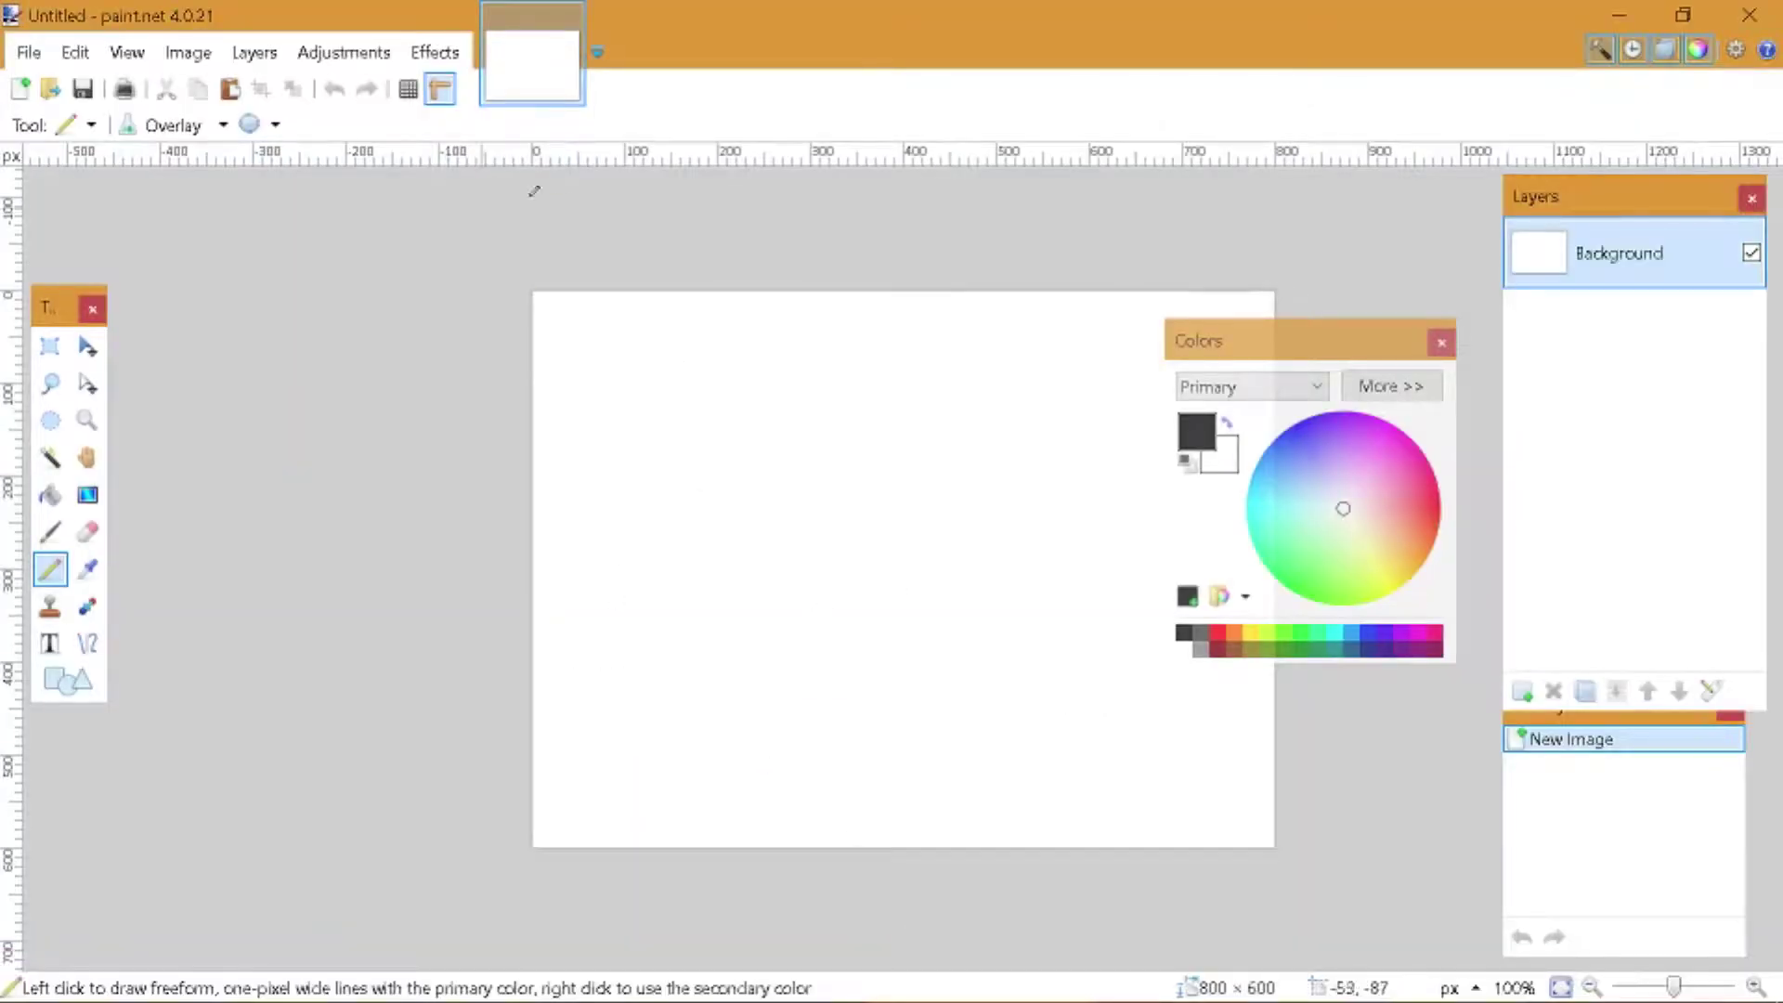
# - Draw several trial areas with Rectangle Select, ending with one about 479 × 137 px near the canvas's upper edge
pyautogui.press('s')
pyautogui.moveTo(447, 241)
pyautogui.mouseDown()
pyautogui.moveTo(1113, 688)
pyautogui.moveTo(849, 546)
pyautogui.moveTo(969, 513)
pyautogui.moveTo(888, 621)
pyautogui.moveTo(980, 604)
pyautogui.mouseUp()
pyautogui.moveTo(678, 396)
pyautogui.mouseDown()
pyautogui.moveTo(844, 553)
pyautogui.moveTo(1214, 801)
pyautogui.mouseUp()
pyautogui.moveTo(645, 446); pyautogui.dragTo(1153, 758)
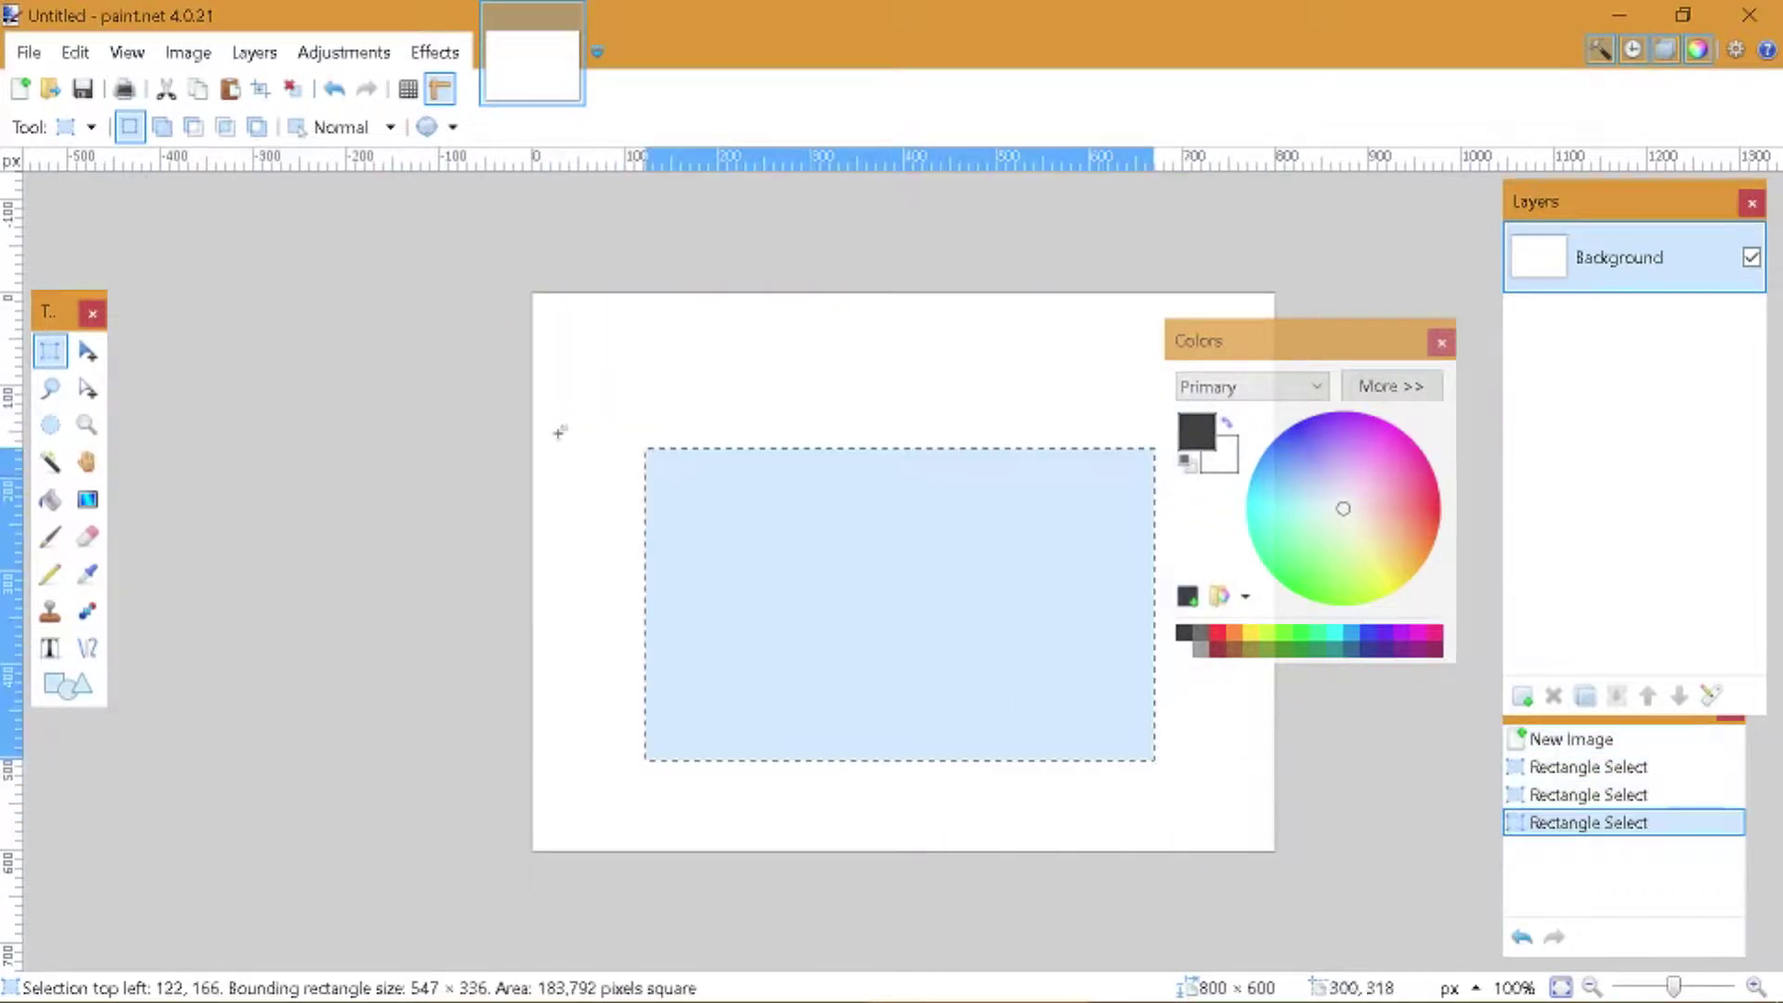
pyautogui.moveTo(645, 345); pyautogui.dragTo(1091, 473)
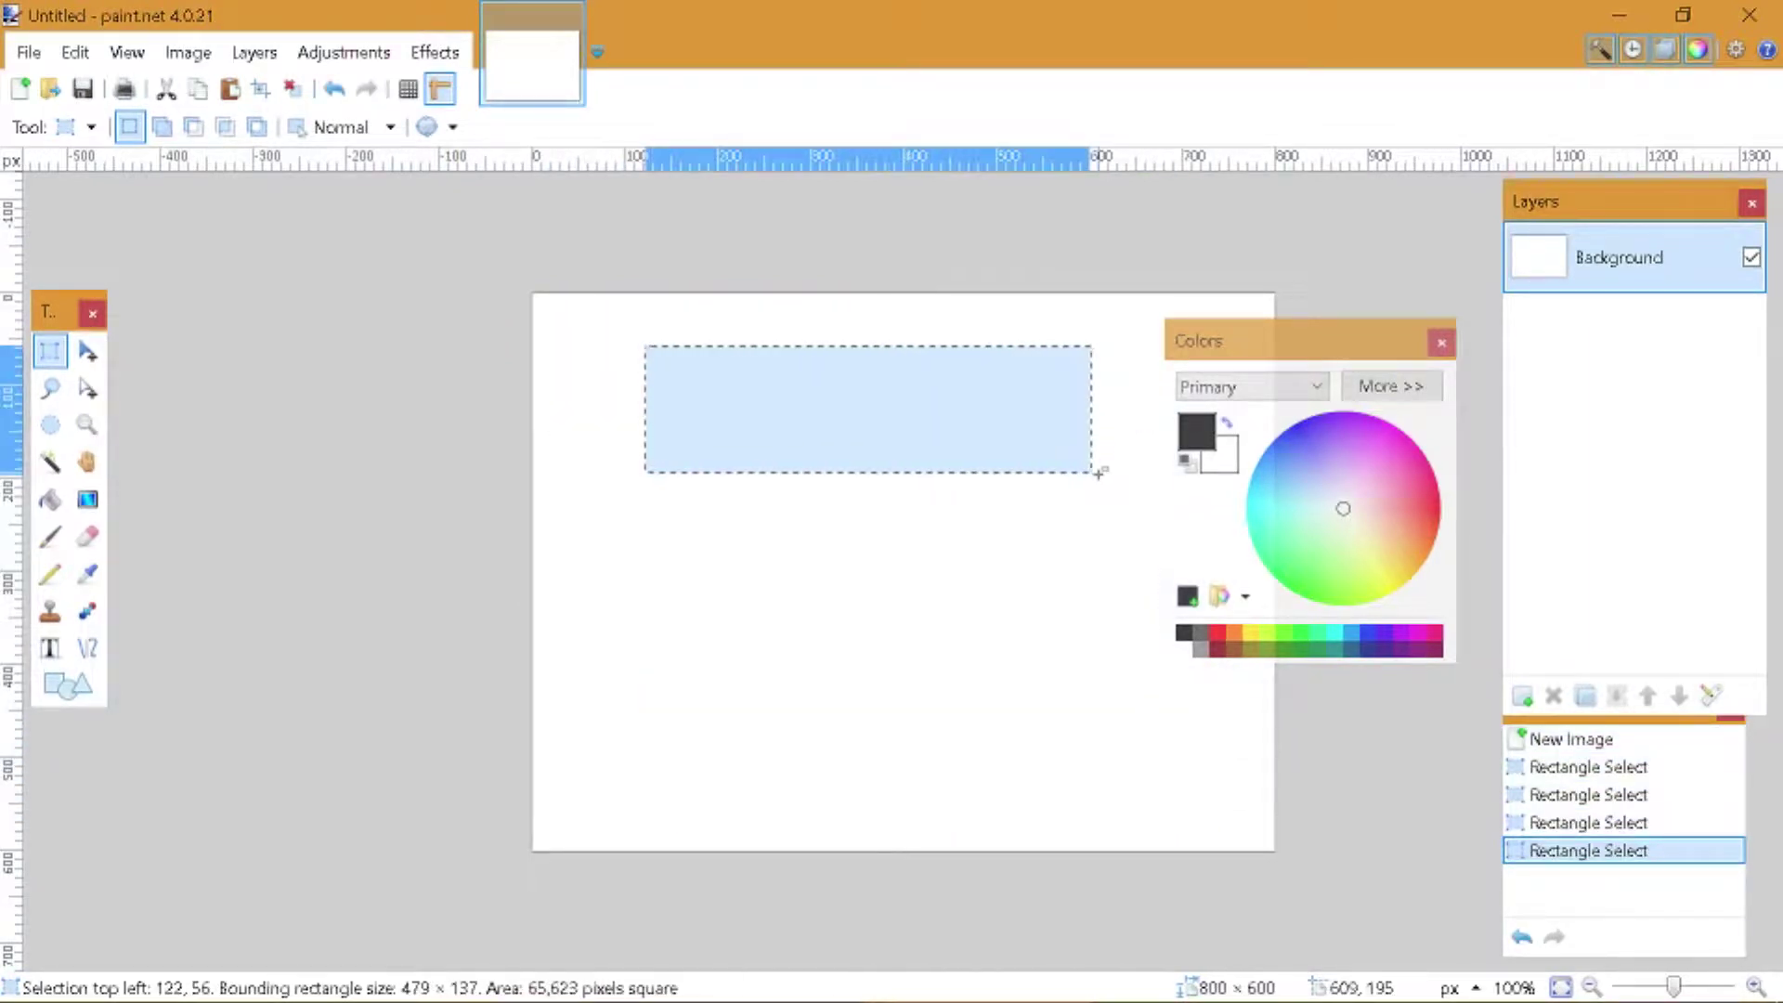
# - Try erasing and filling the rectangular selection, undo each change, and clear the selection
pyautogui.press('Delete')
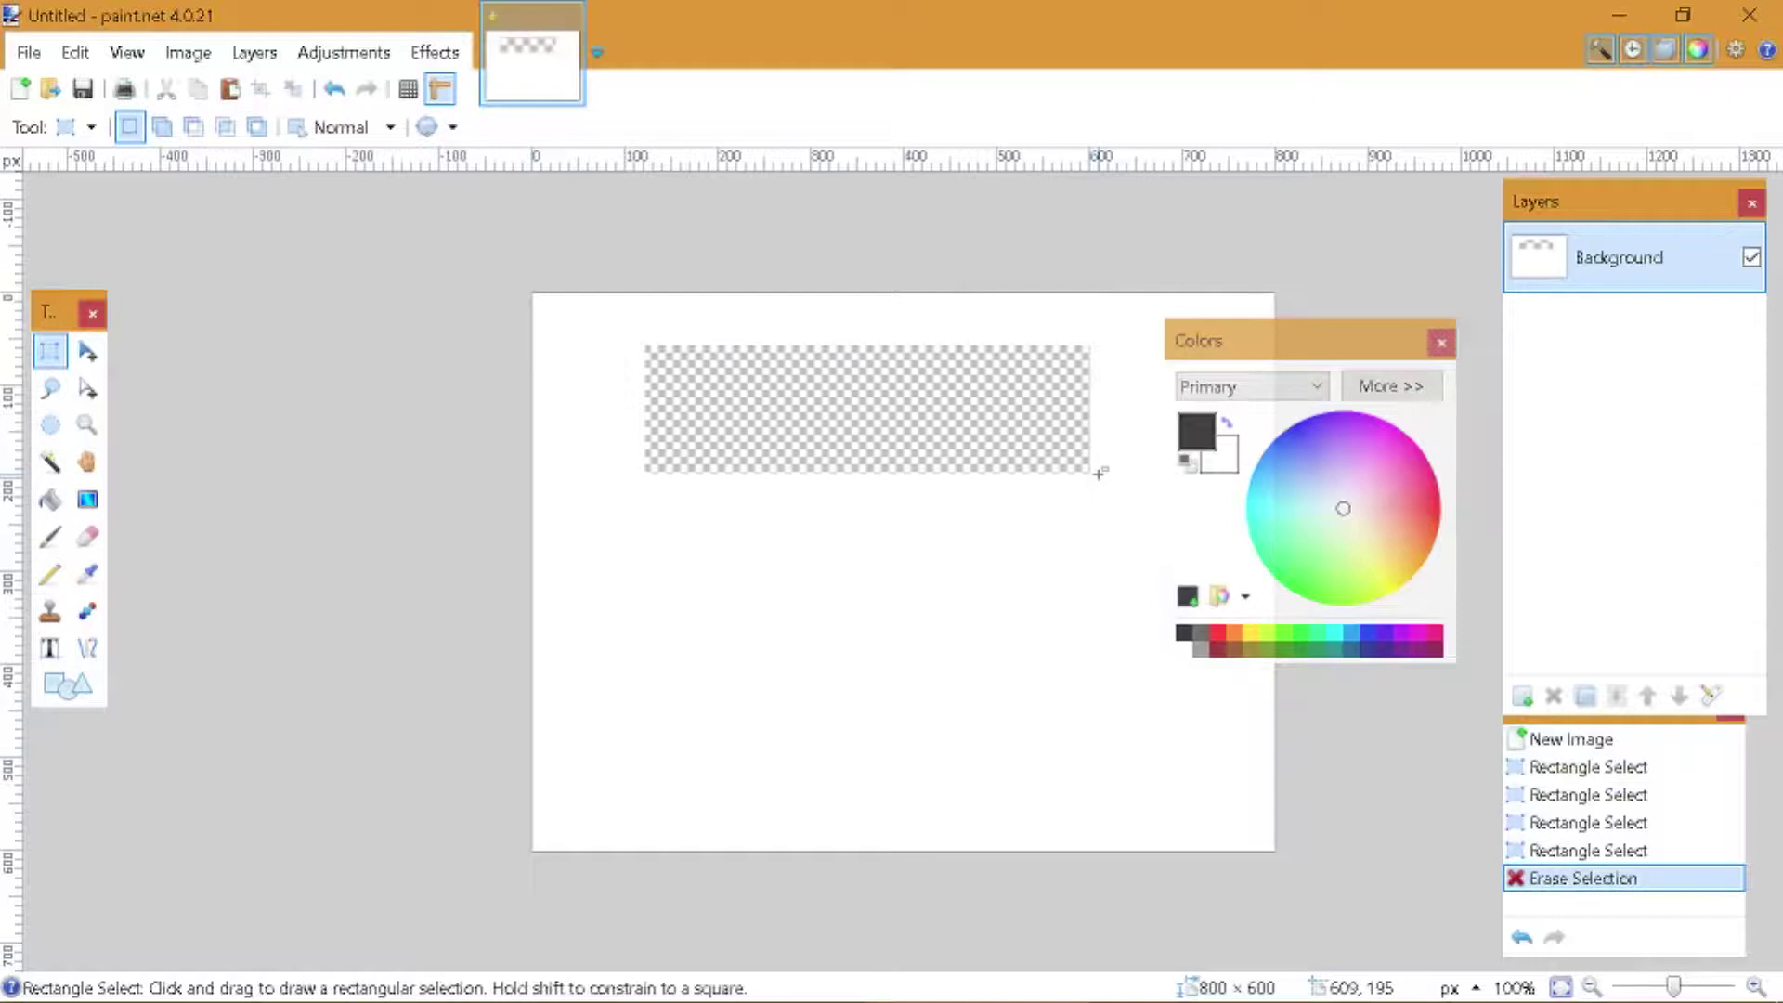
pyautogui.hotkey('ctrl', 'z')
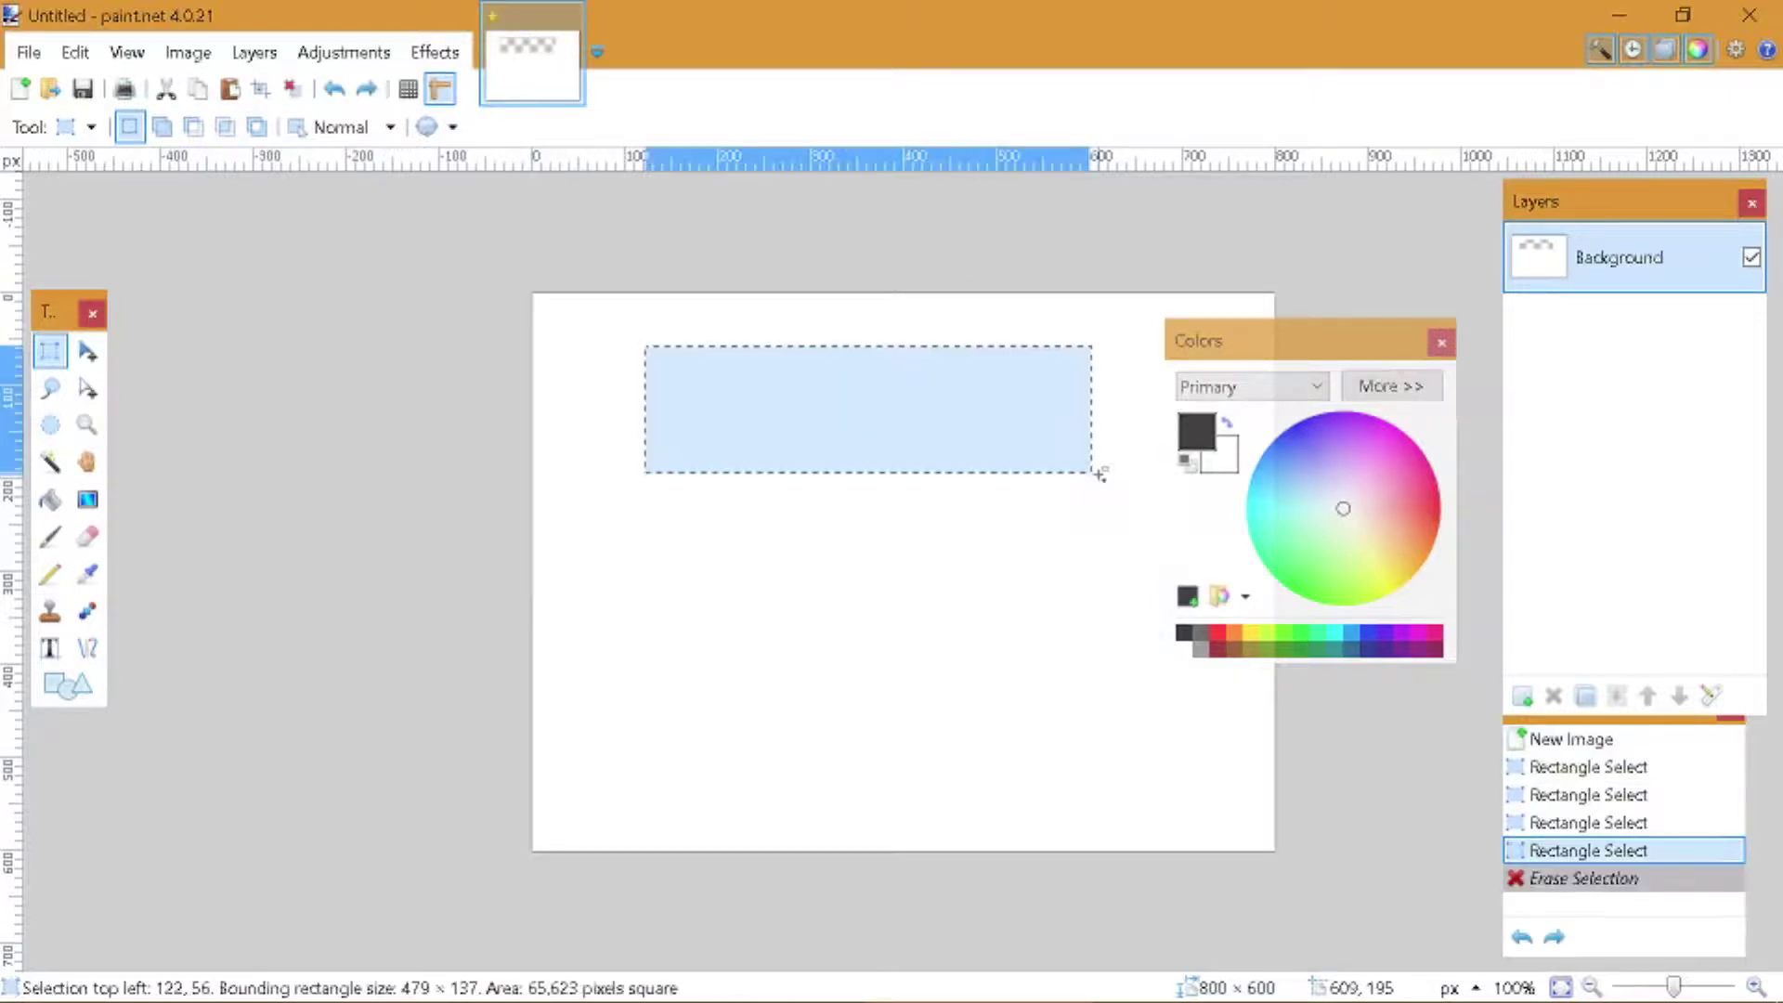
pyautogui.press('BackSpace')
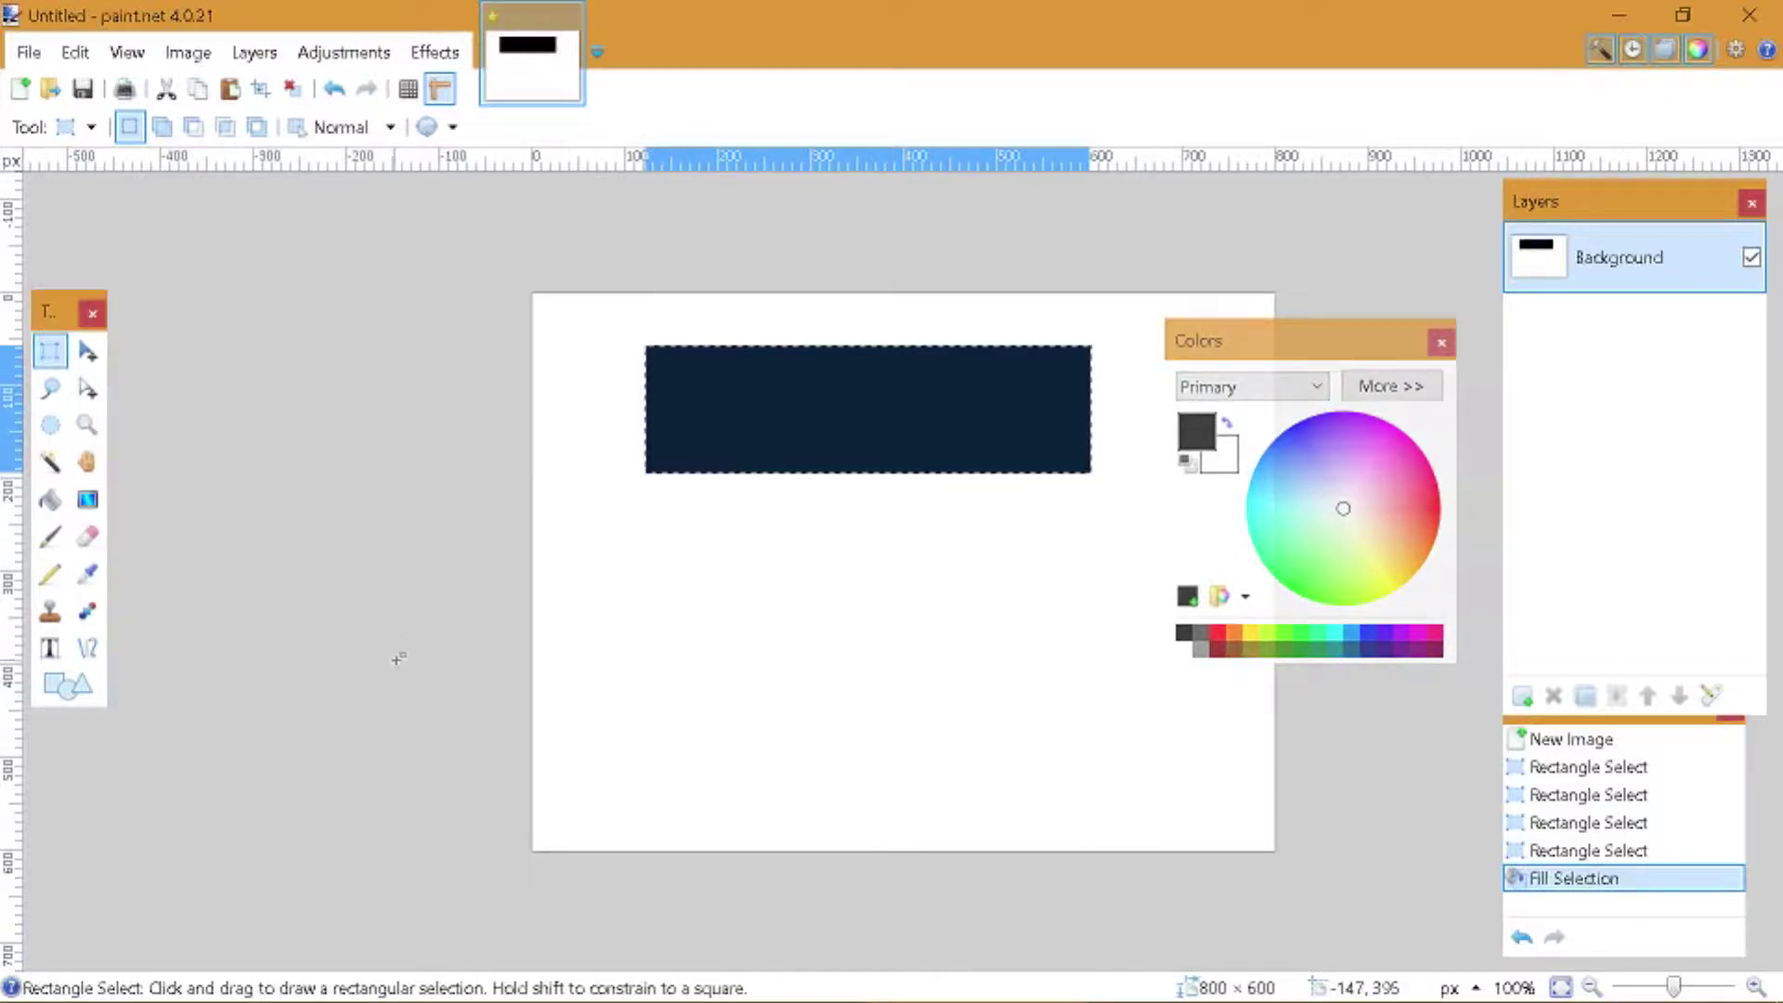
pyautogui.hotkey('ctrl', 'z')
pyautogui.click(747, 491)
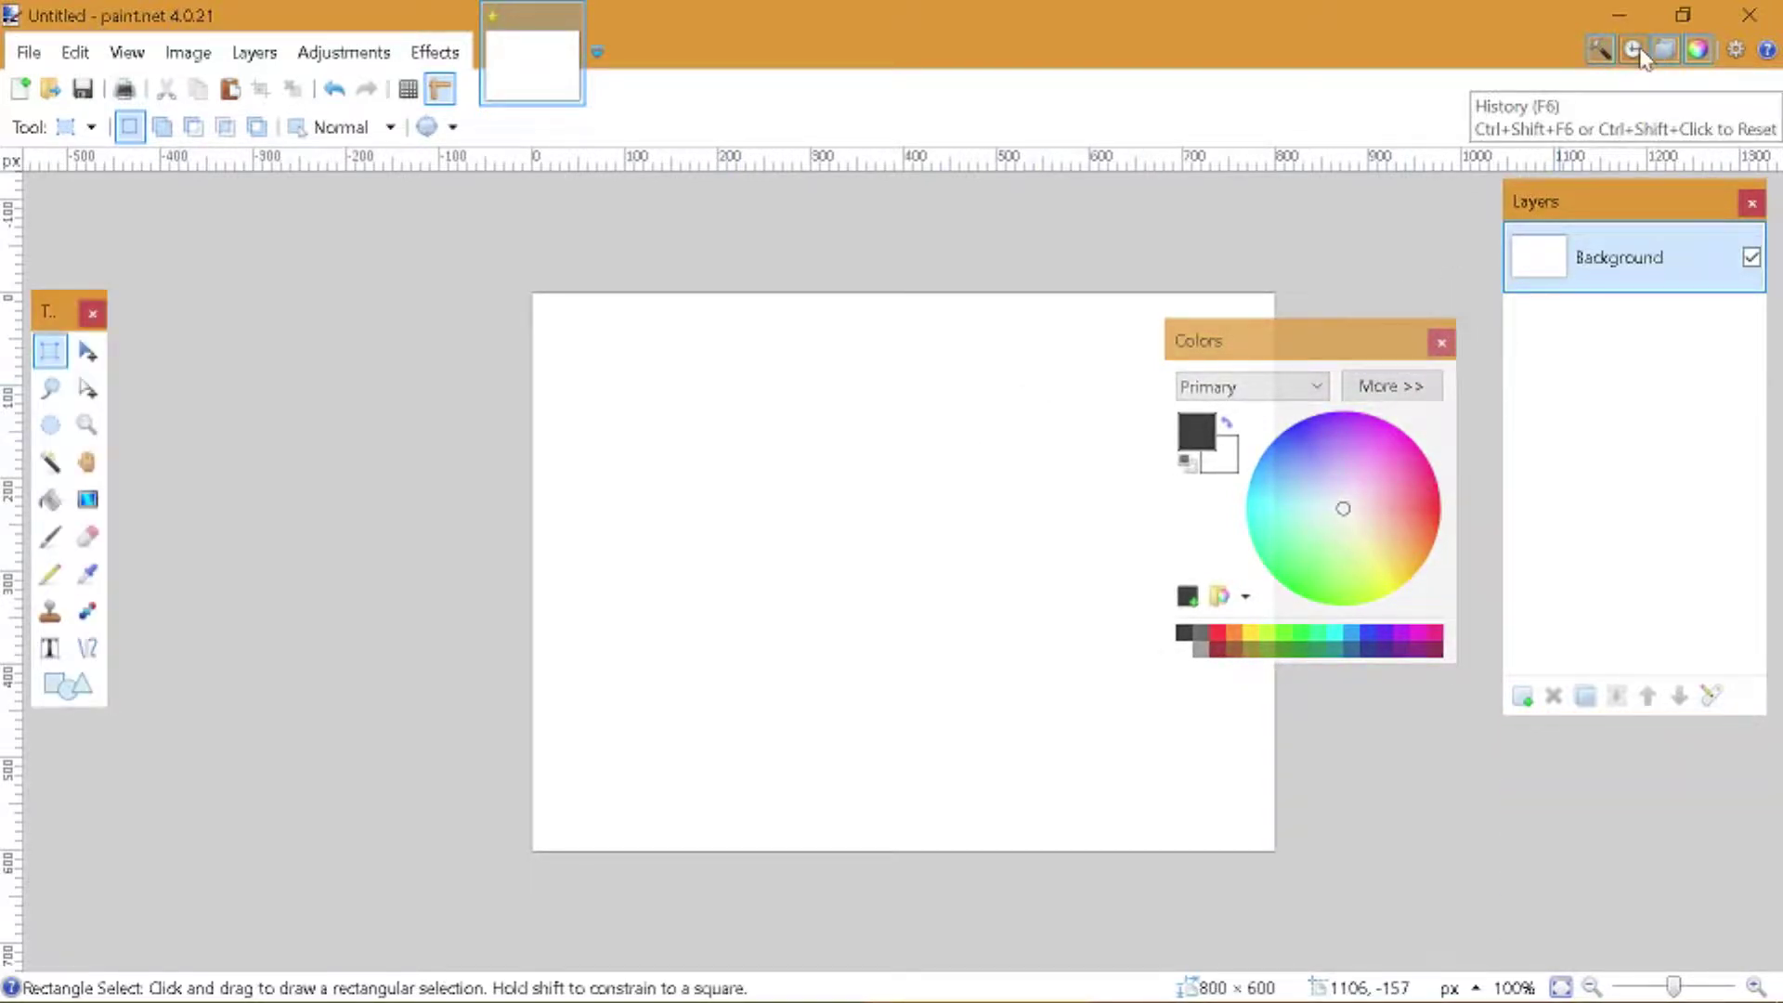
# - Hide the Colors window and show it again
pyautogui.click(1699, 50)
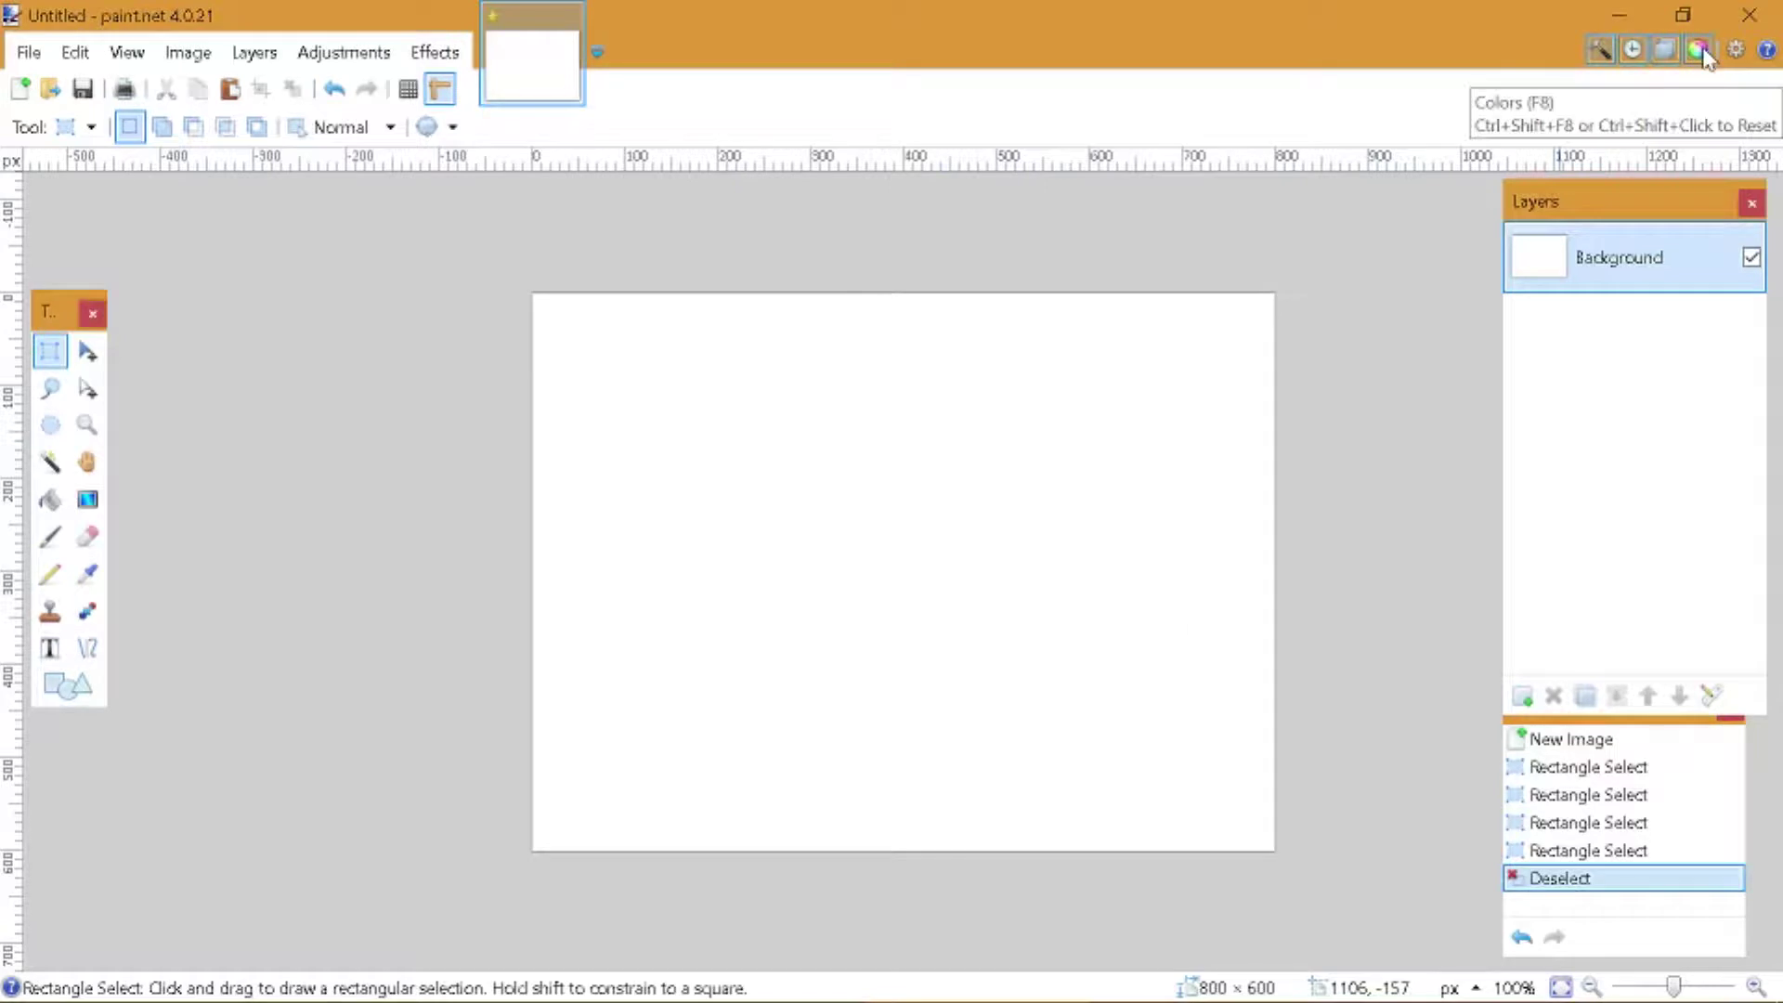
pyautogui.click(1701, 51)
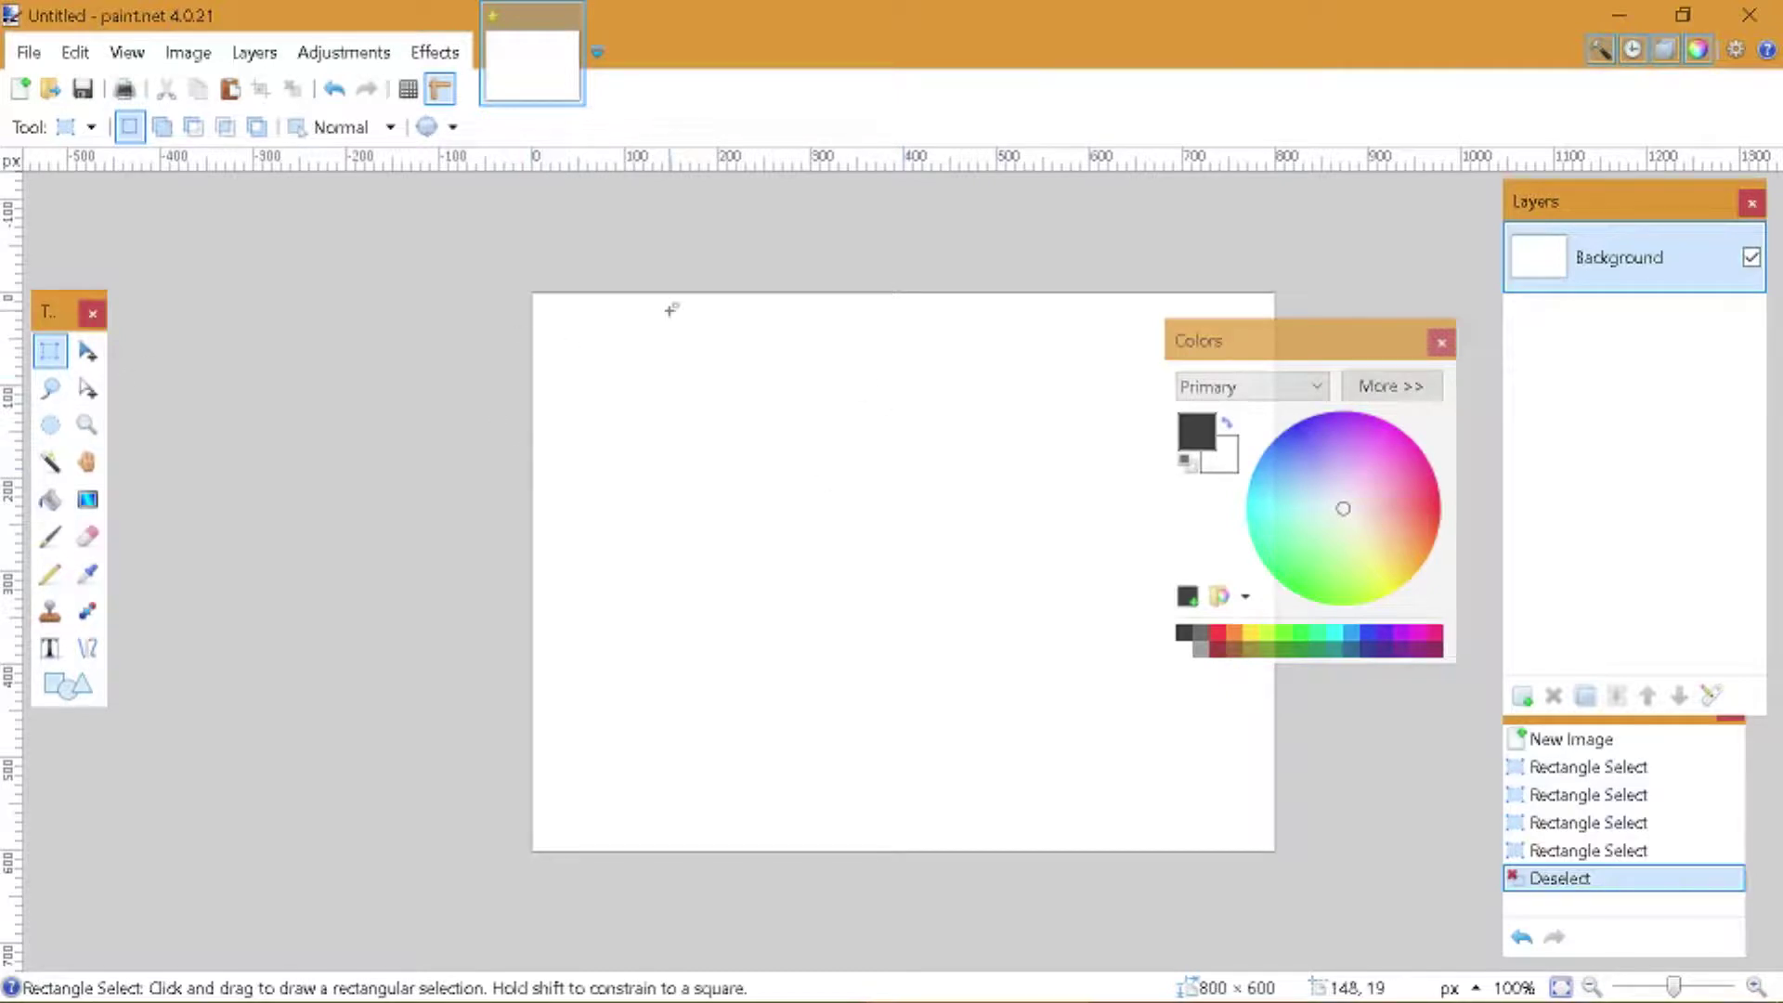
# - Outline a freehand area about 466 × 351 px on the canvas with Lasso Select
pyautogui.click(59, 395)
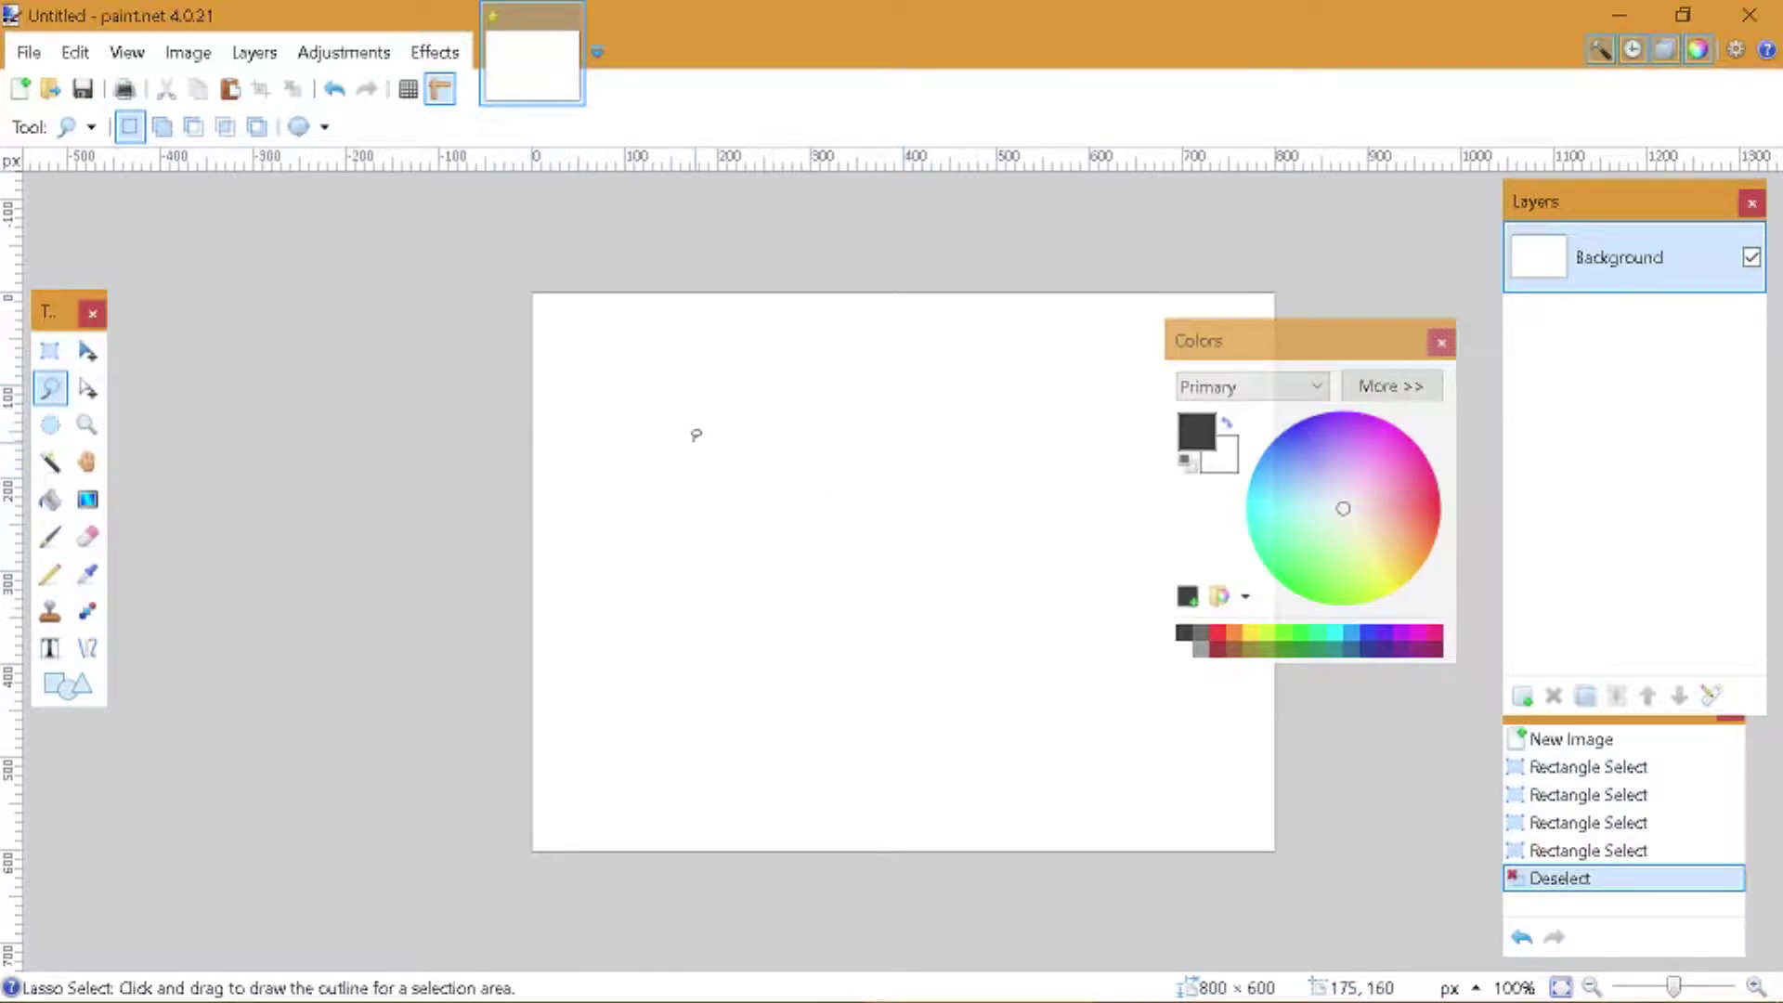
pyautogui.moveTo(696, 435)
pyautogui.mouseDown()
pyautogui.moveTo(1036, 536)
pyautogui.moveTo(686, 538)
pyautogui.moveTo(871, 613)
pyautogui.moveTo(966, 599)
pyautogui.moveTo(956, 401)
pyautogui.moveTo(686, 599)
pyautogui.moveTo(1025, 430)
pyautogui.moveTo(945, 618)
pyautogui.moveTo(672, 467)
pyautogui.moveTo(703, 403)
pyautogui.moveTo(791, 359)
pyautogui.moveTo(893, 368)
pyautogui.moveTo(977, 426)
pyautogui.moveTo(1020, 509)
pyautogui.moveTo(961, 642)
pyautogui.moveTo(778, 666)
pyautogui.moveTo(645, 614)
pyautogui.moveTo(587, 543)
pyautogui.moveTo(687, 442)
pyautogui.mouseUp()
pyautogui.click(845, 348)
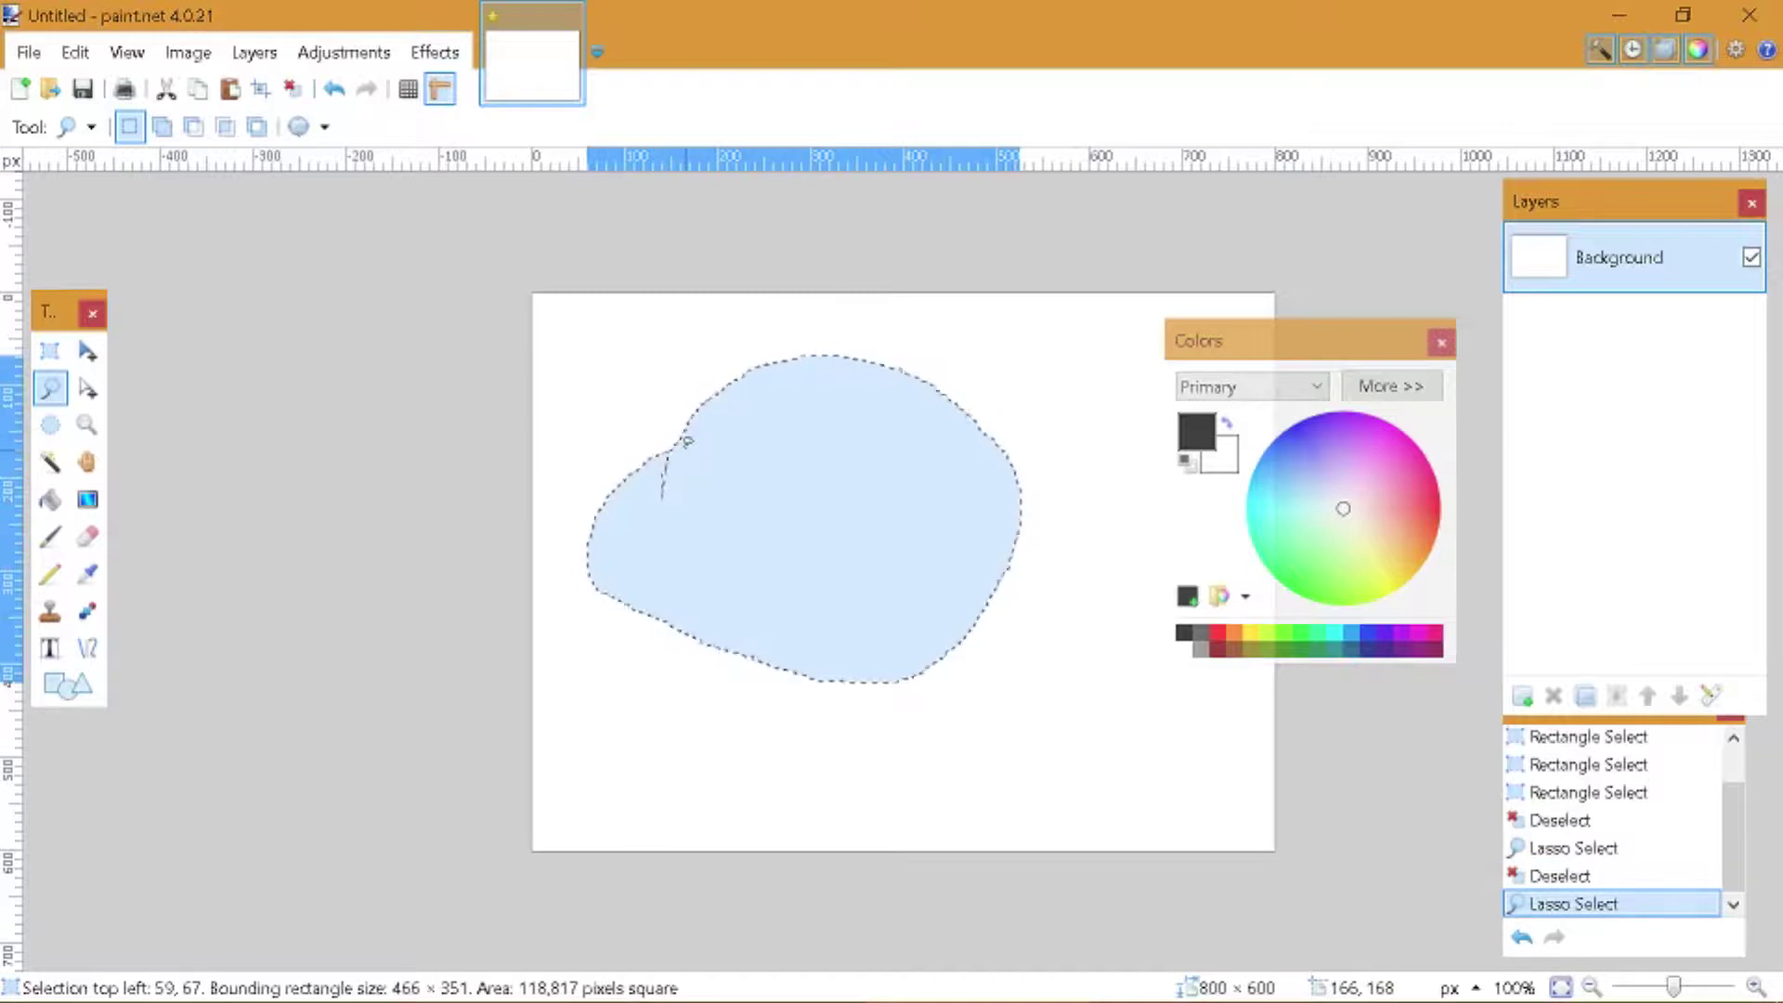
# - Draw a large elliptical selection in the middle of the canvas with Ellipse Select and deselect it
pyautogui.click(50, 424)
pyautogui.moveTo(685, 319); pyautogui.dragTo(1071, 693)
pyautogui.click(716, 493)
# - Select the whole white canvas with the Magic Wand, try different tolerances, and deselect it
pyautogui.press('s')
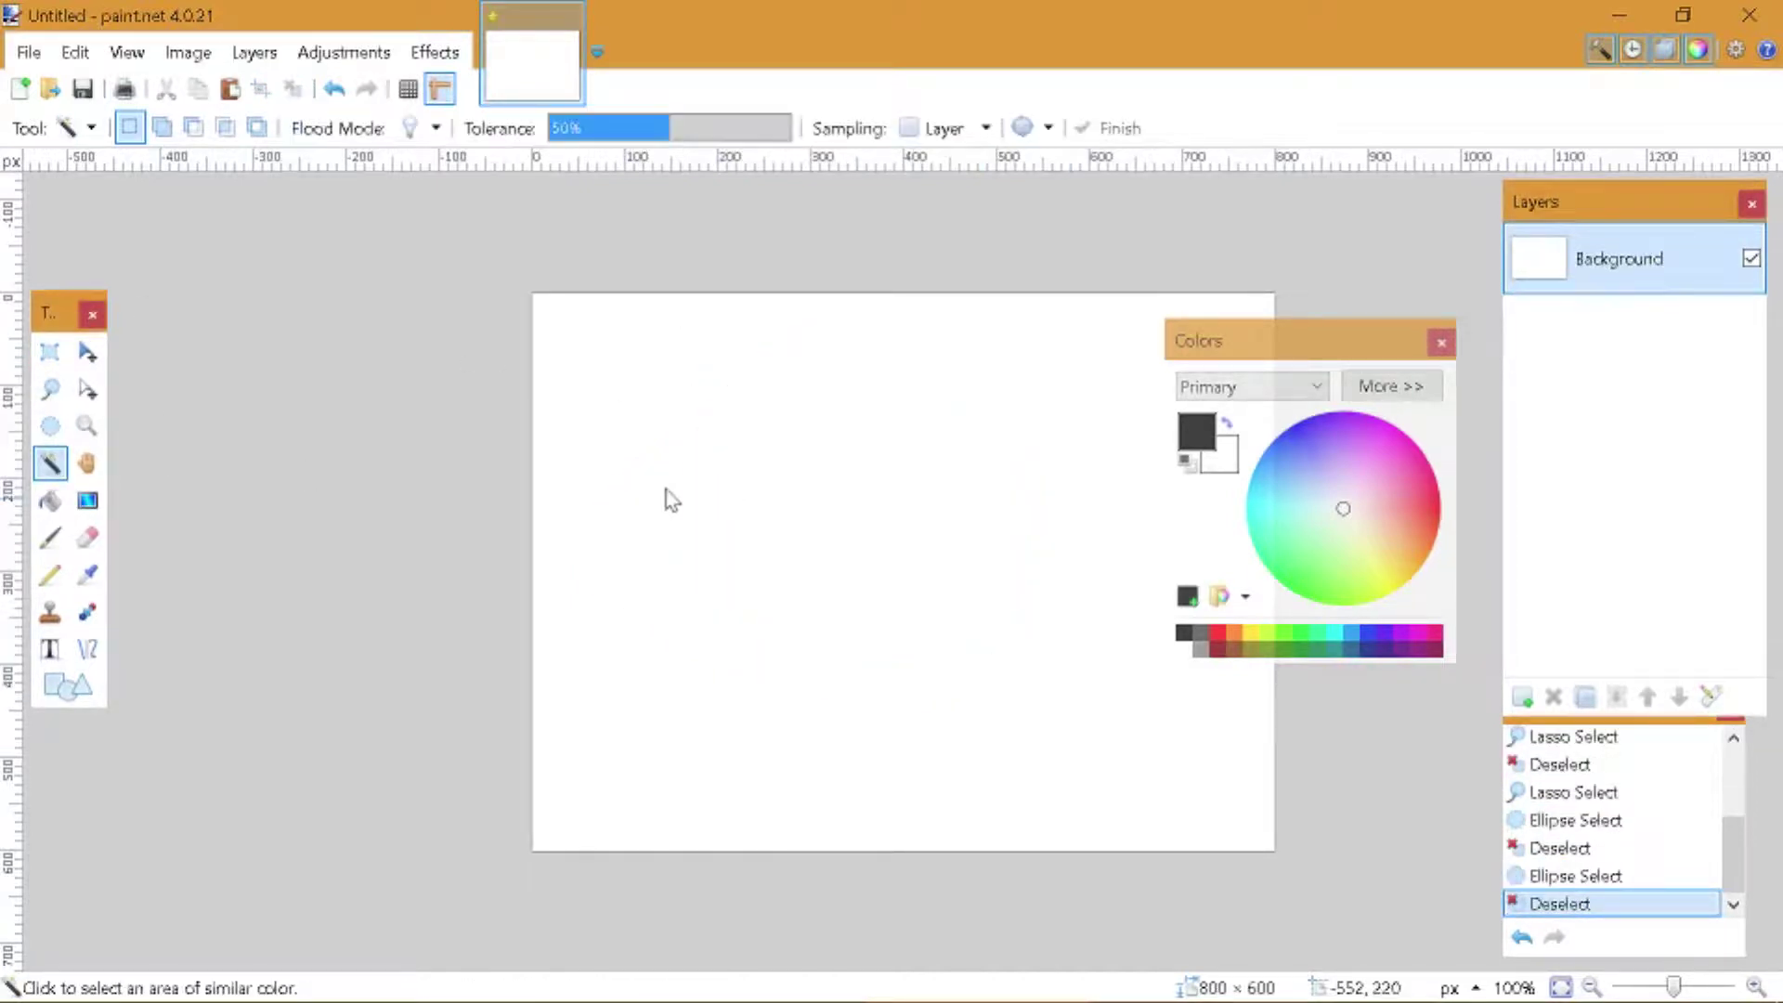
pyautogui.click(689, 513)
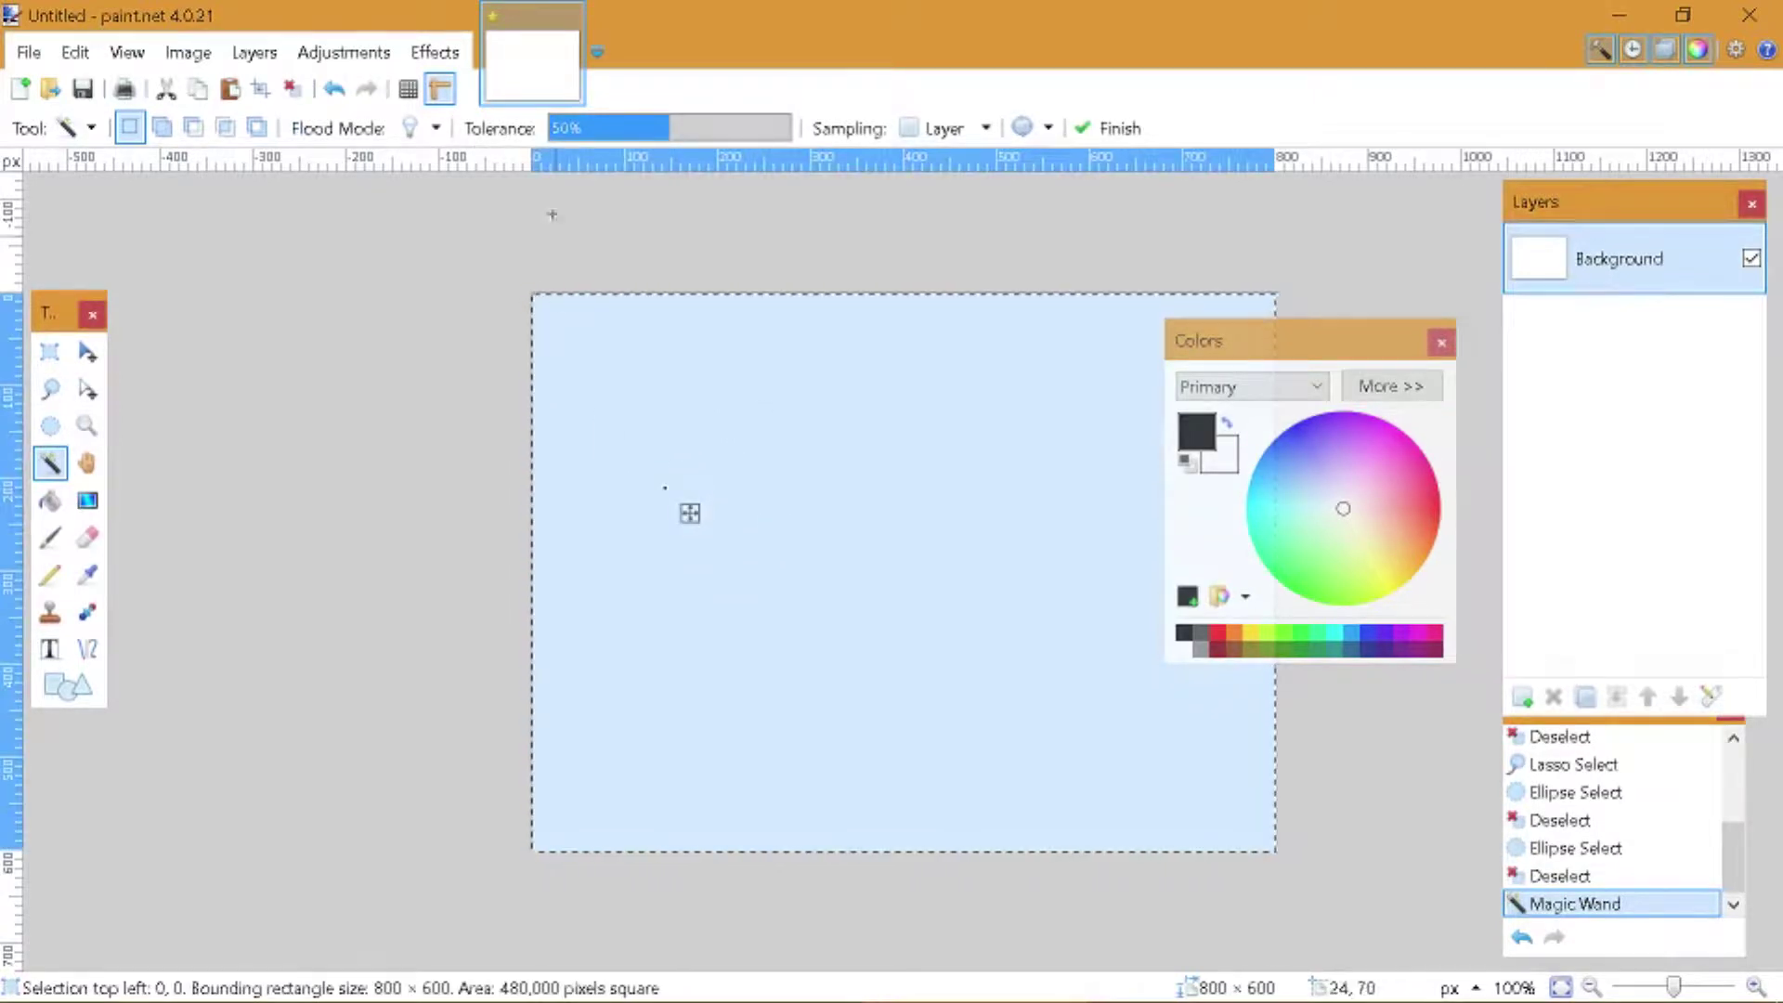
pyautogui.moveTo(790, 128)
pyautogui.mouseDown()
pyautogui.moveTo(399, 131)
pyautogui.moveTo(688, 130)
pyautogui.mouseUp()
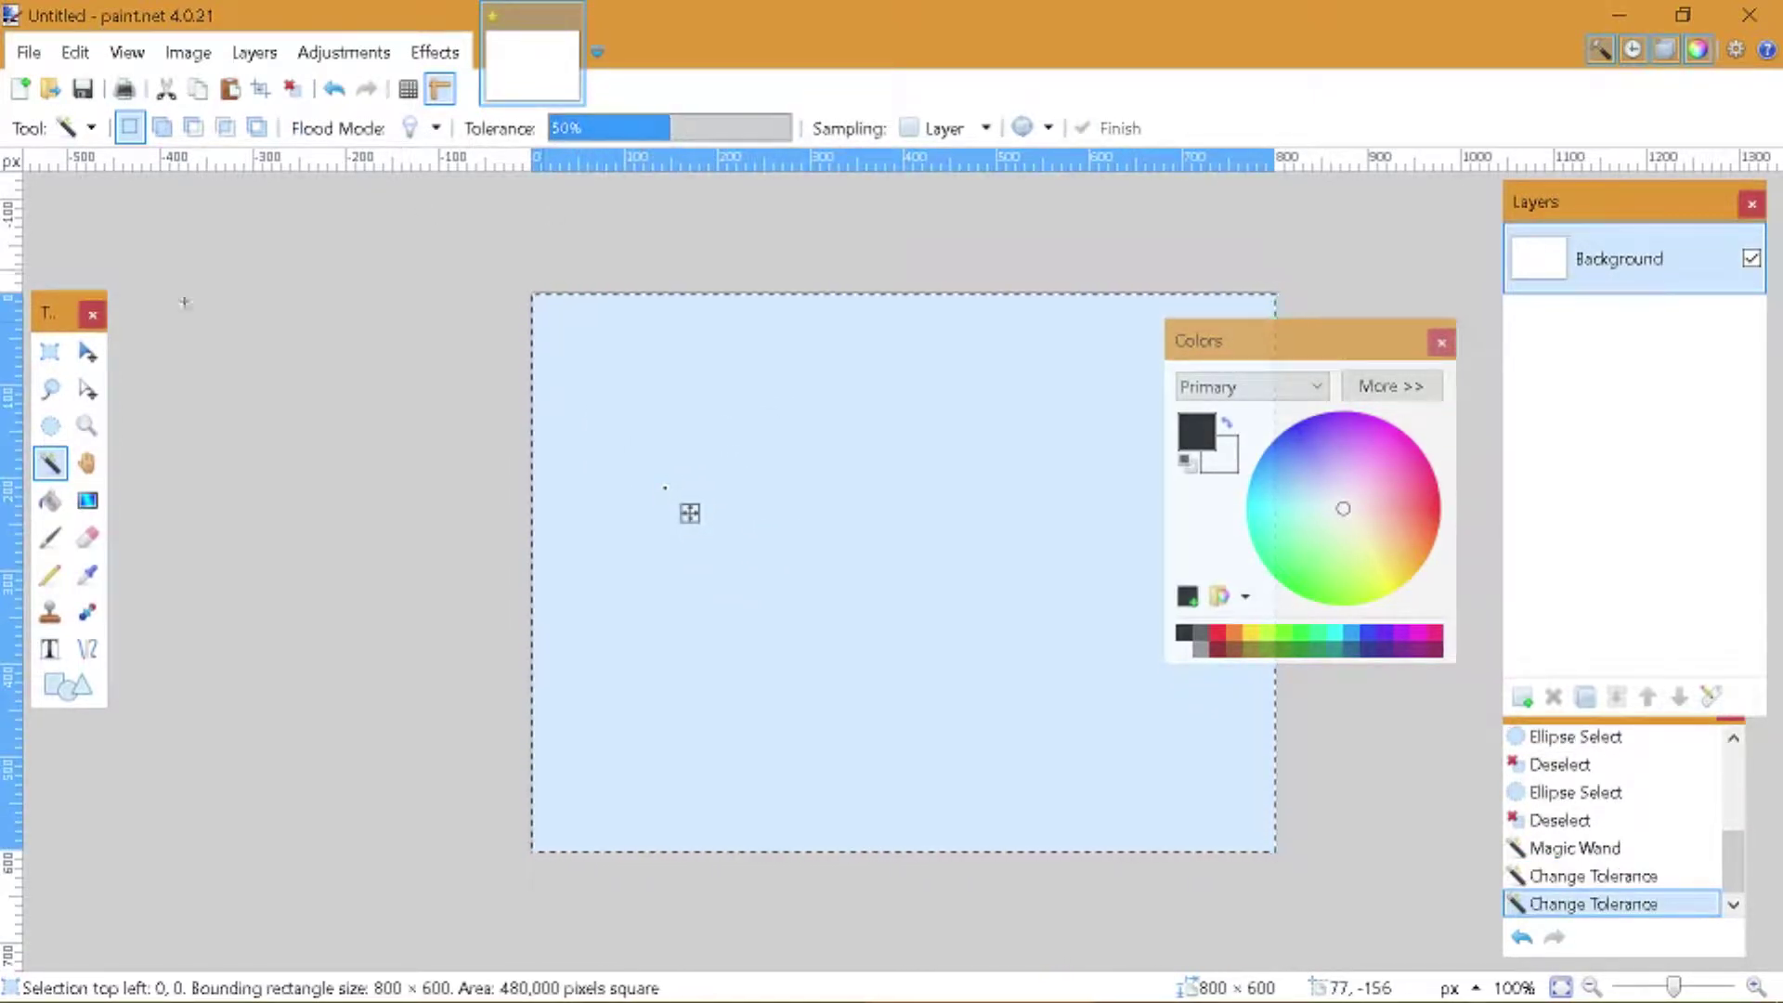
pyautogui.hotkey('ctrl', 'd')
# - Try to fill the white canvas with the dark primary color using the Paint Bucket in Overlay blend mode
pyautogui.press('f')
pyautogui.click(797, 503)
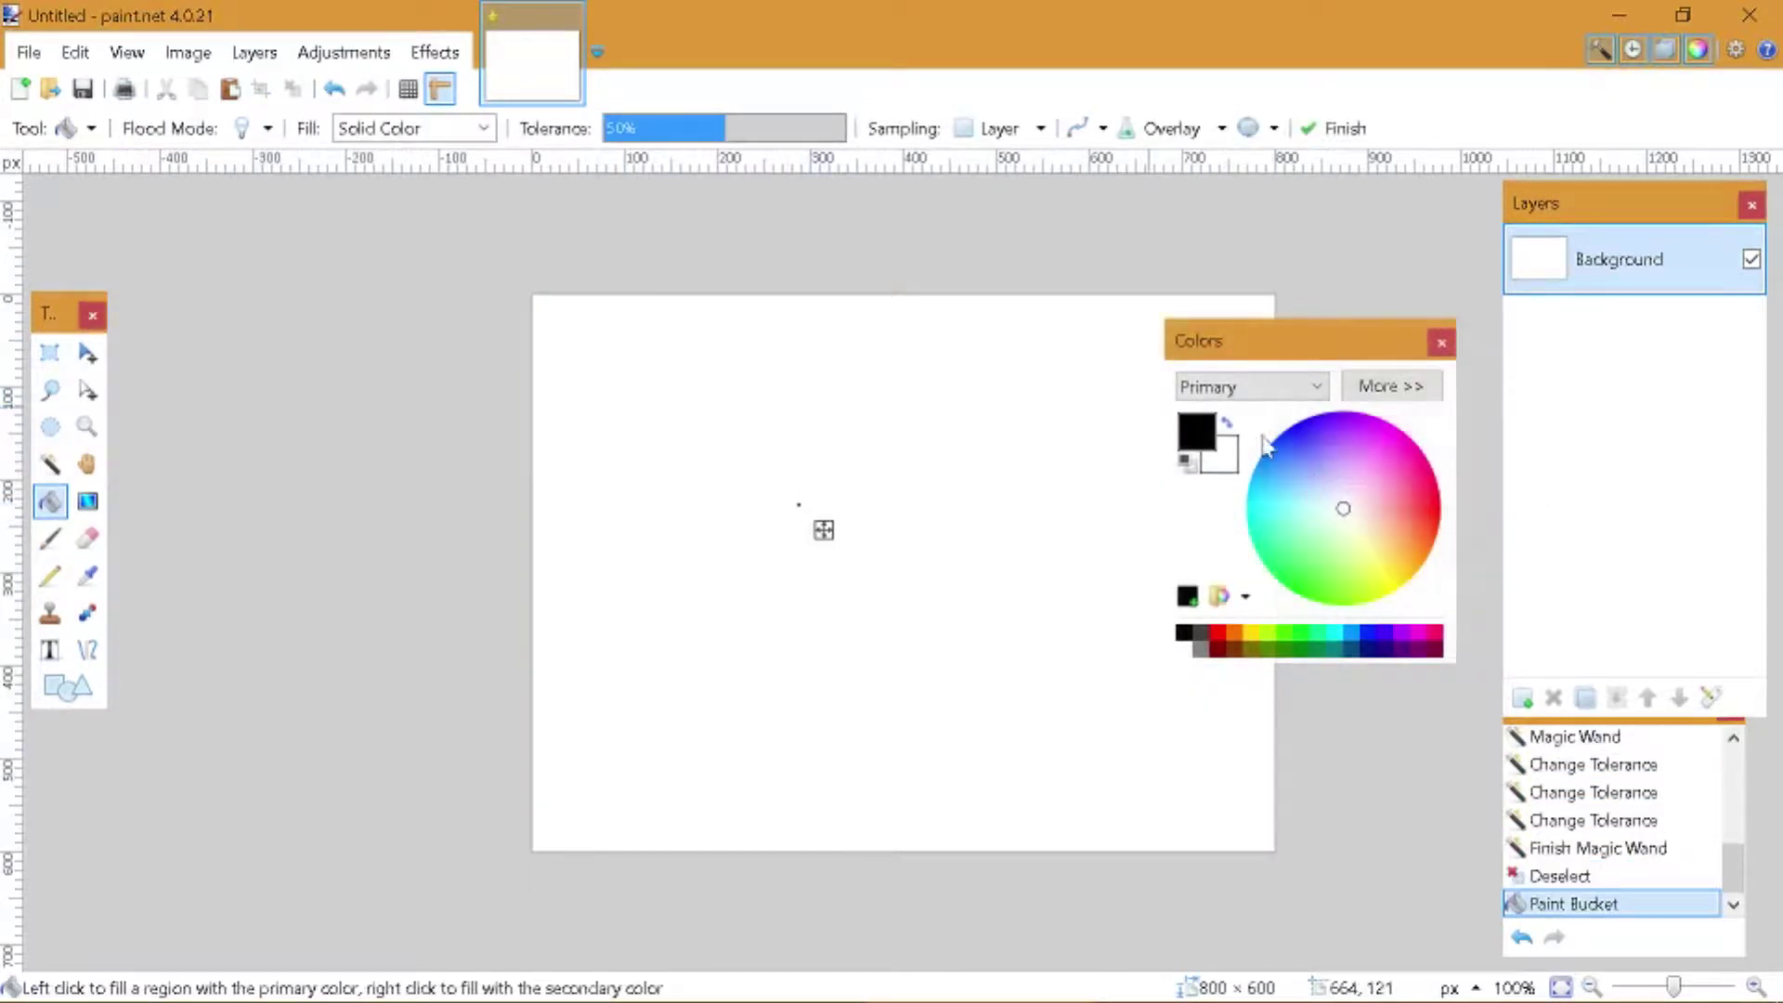
pyautogui.click(927, 465)
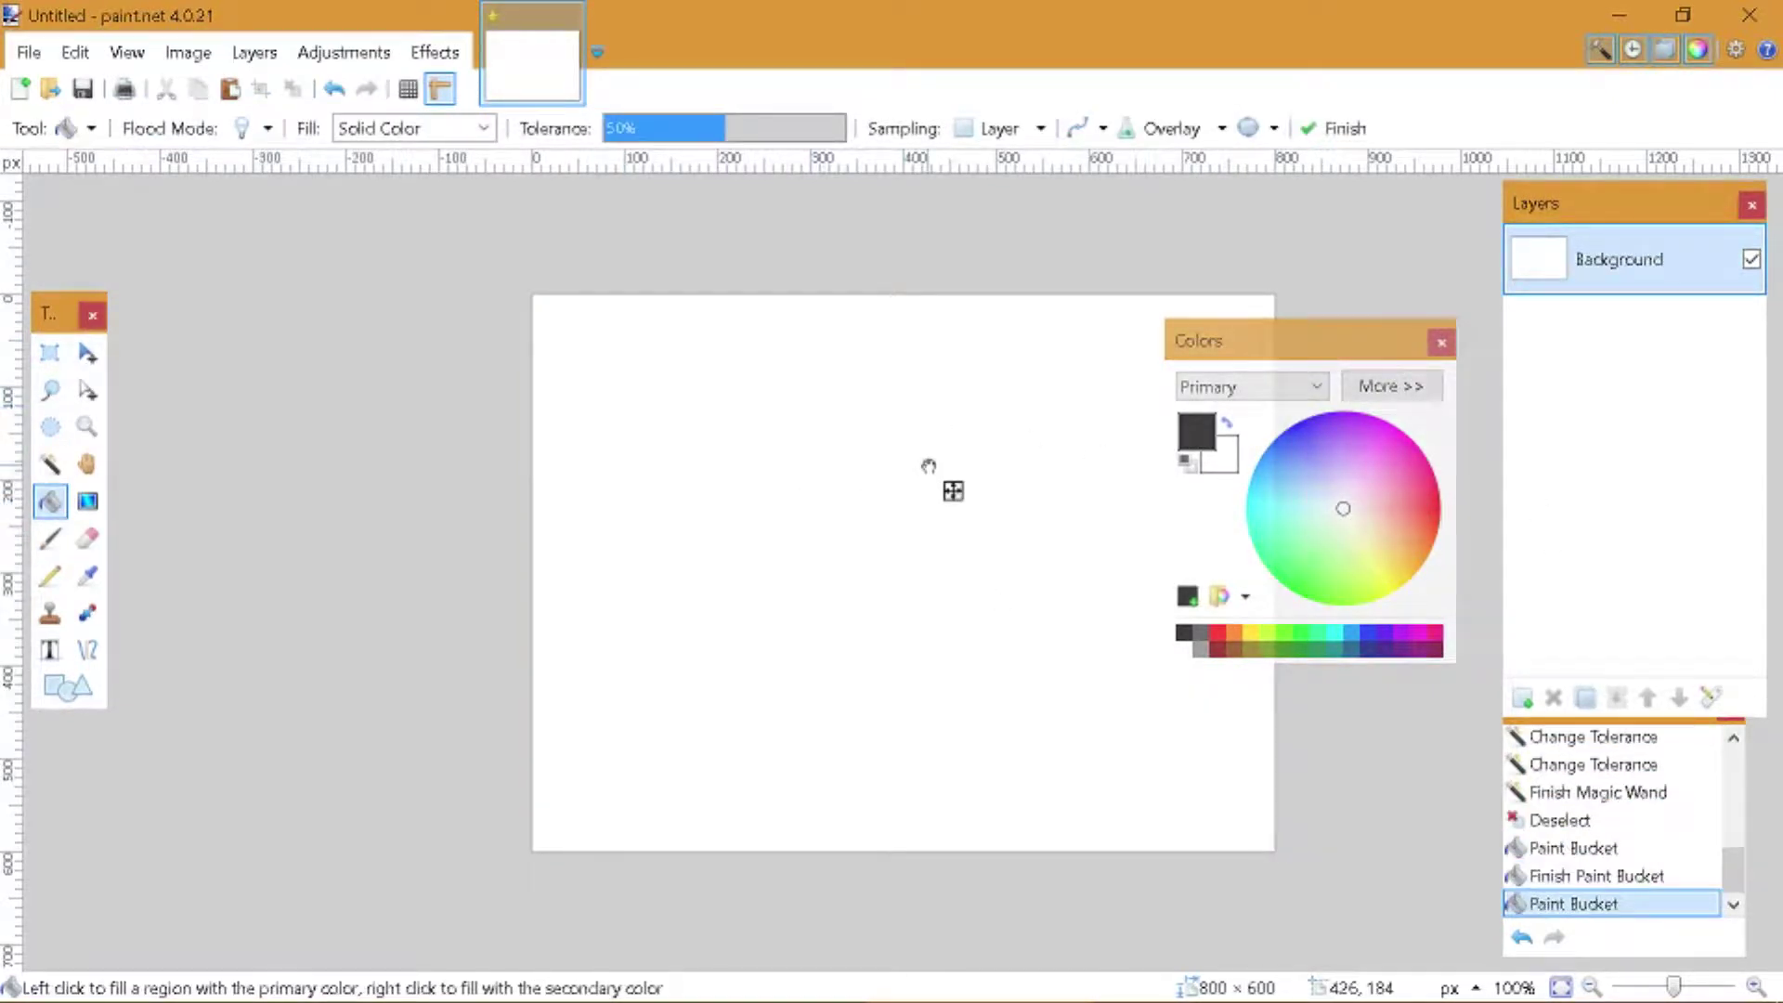
pyautogui.click(656, 469)
pyautogui.click(746, 660)
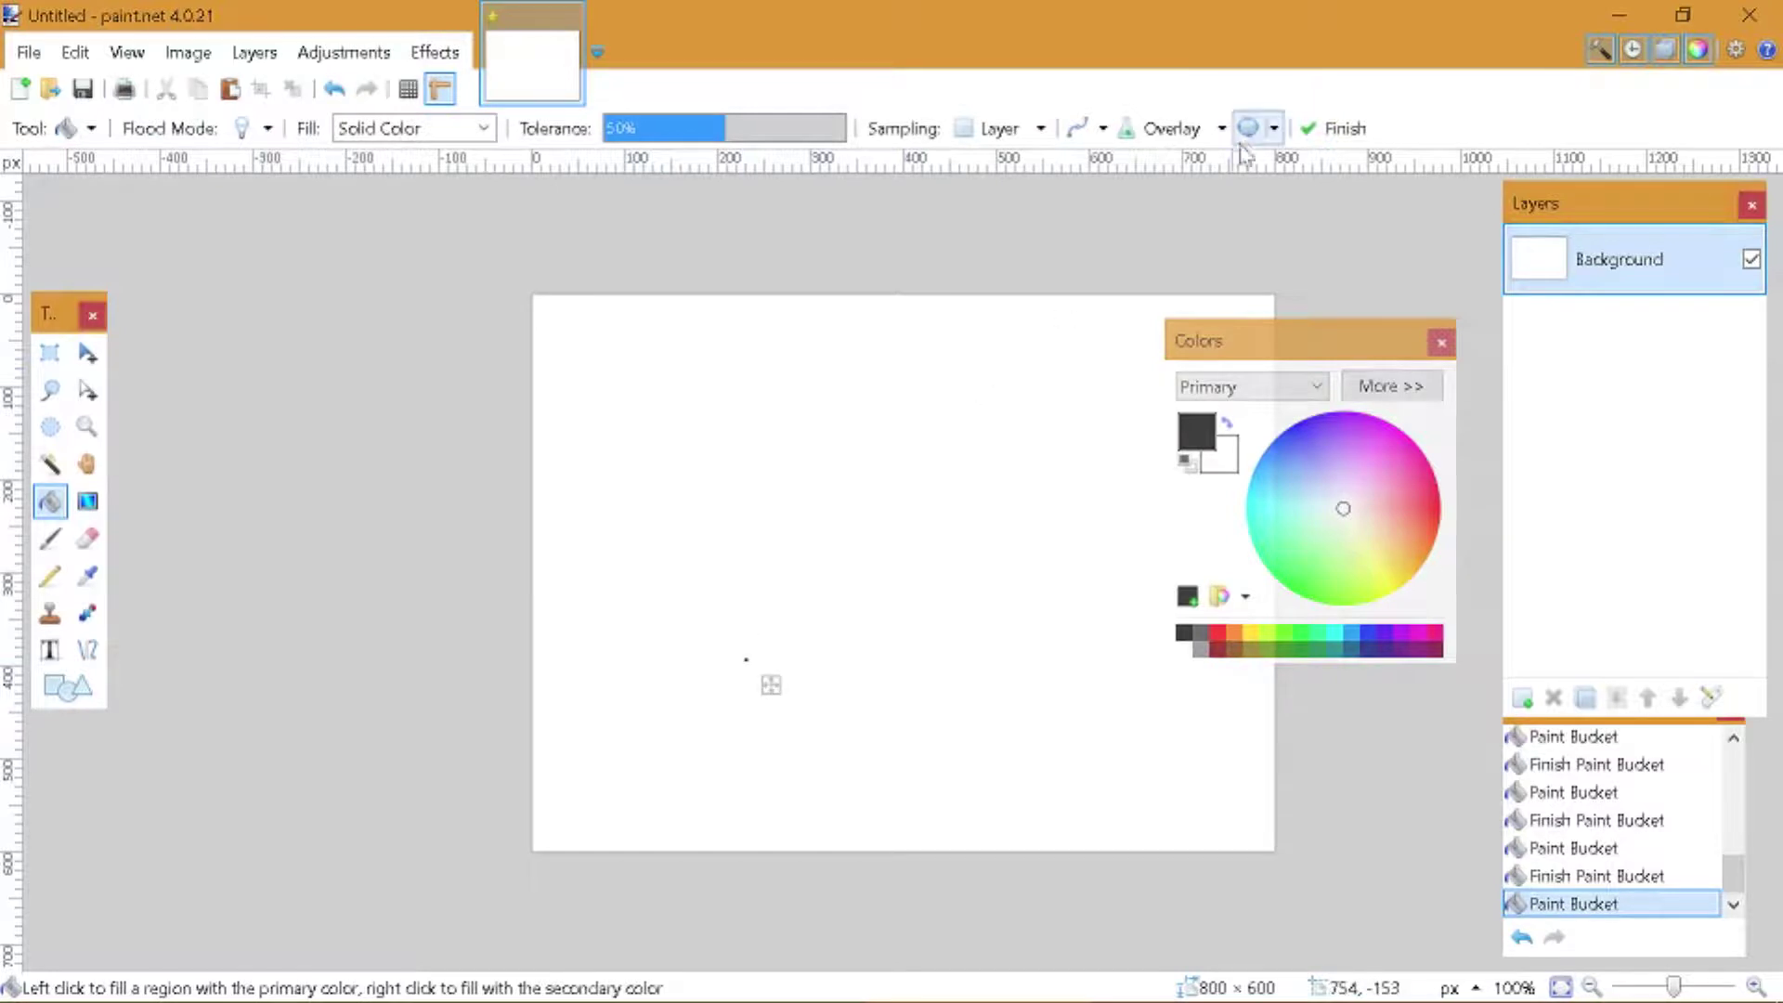
# - Set the Paint Bucket blend mode to Normal and fill the whole canvas with the black primary color
pyautogui.click(1207, 129)
pyautogui.click(1202, 154)
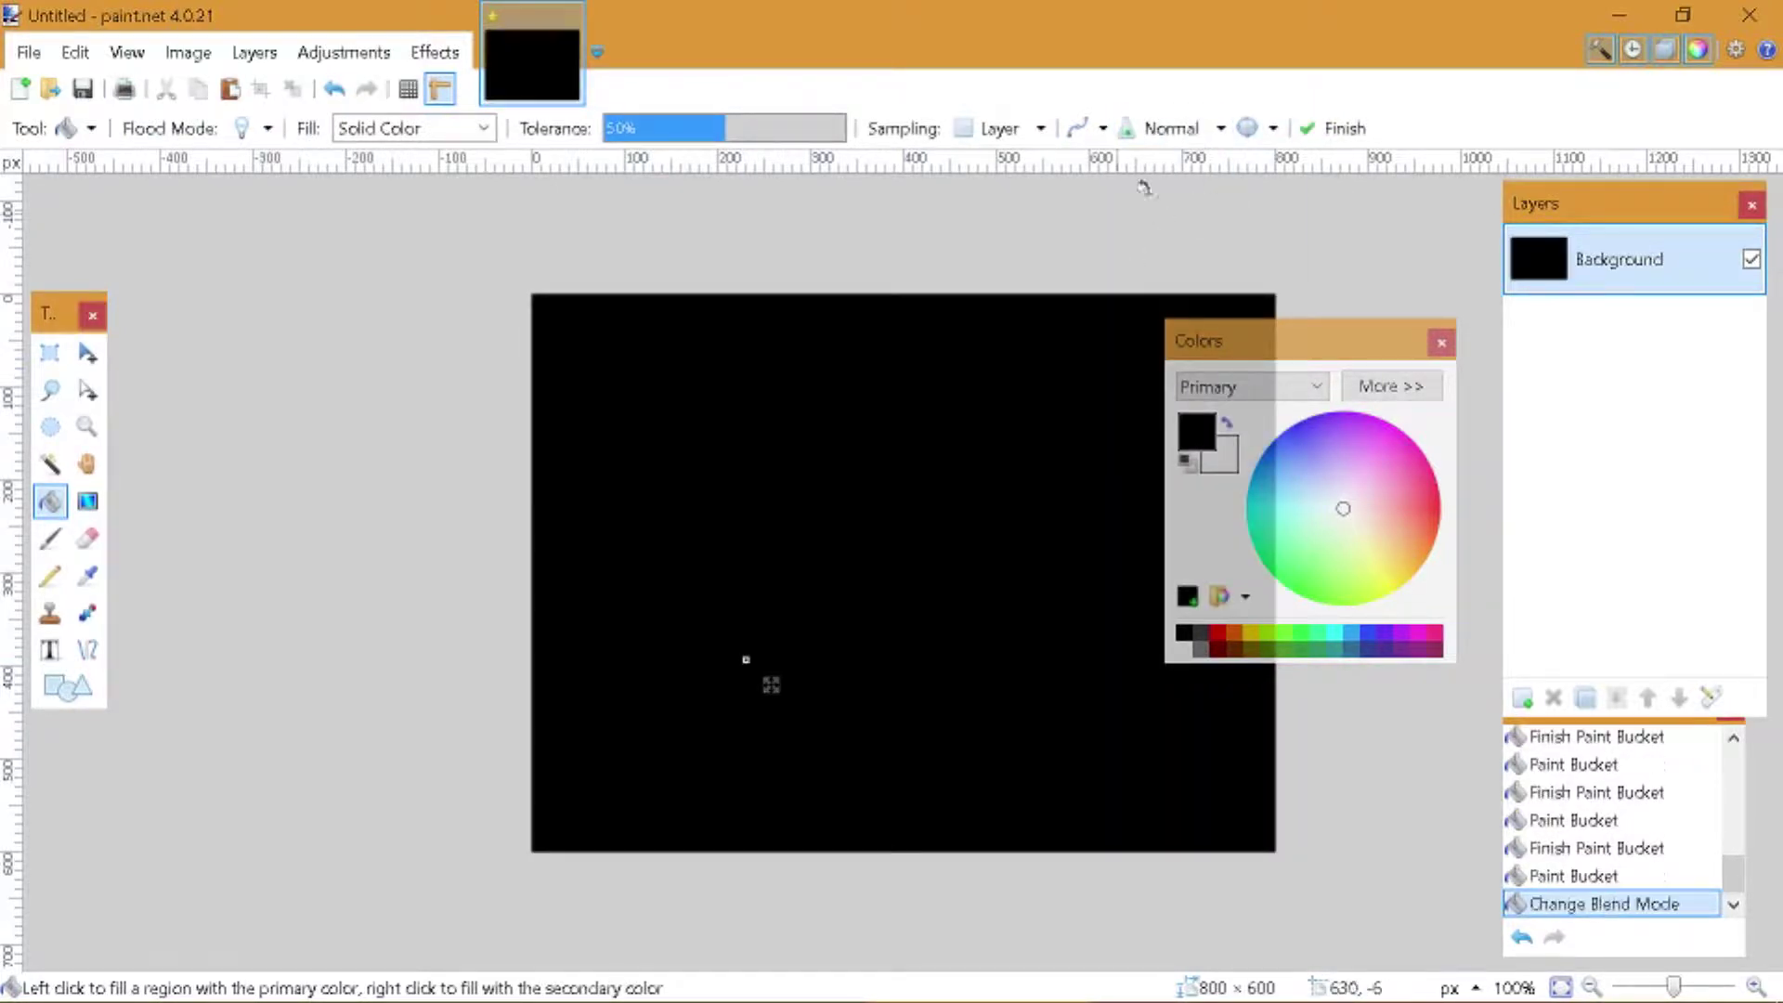
pyautogui.click(1198, 130)
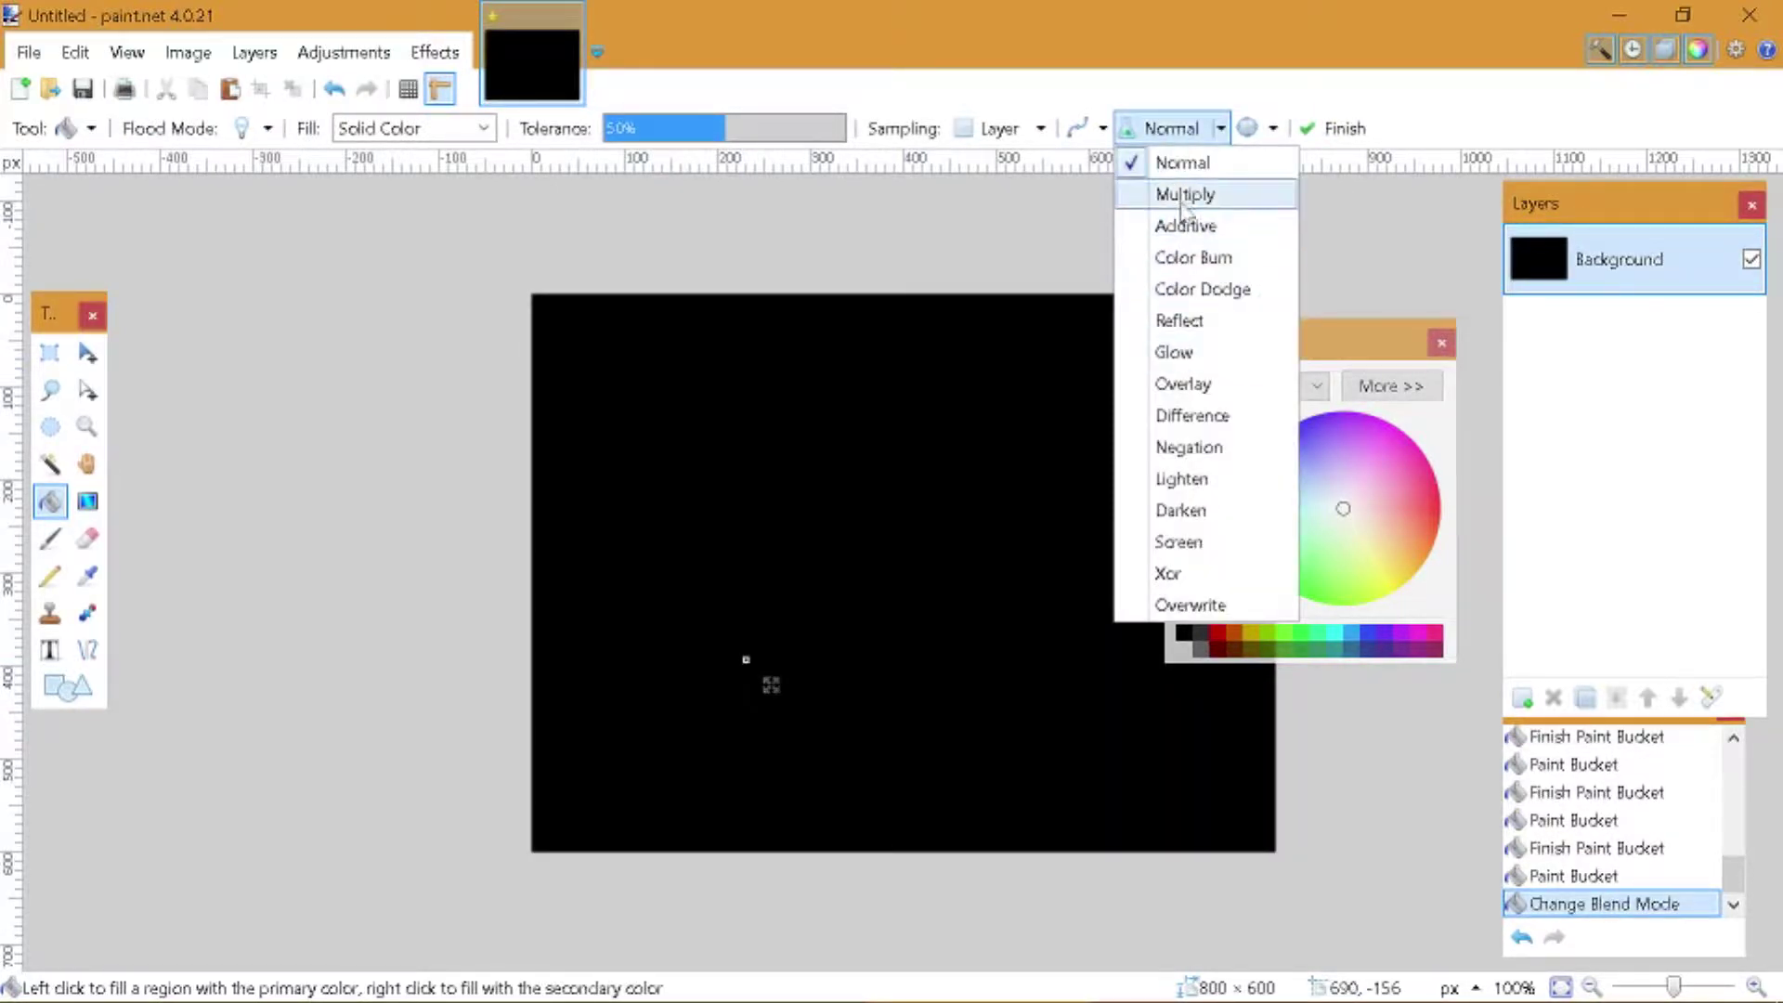
pyautogui.click(1172, 162)
pyautogui.click(892, 606)
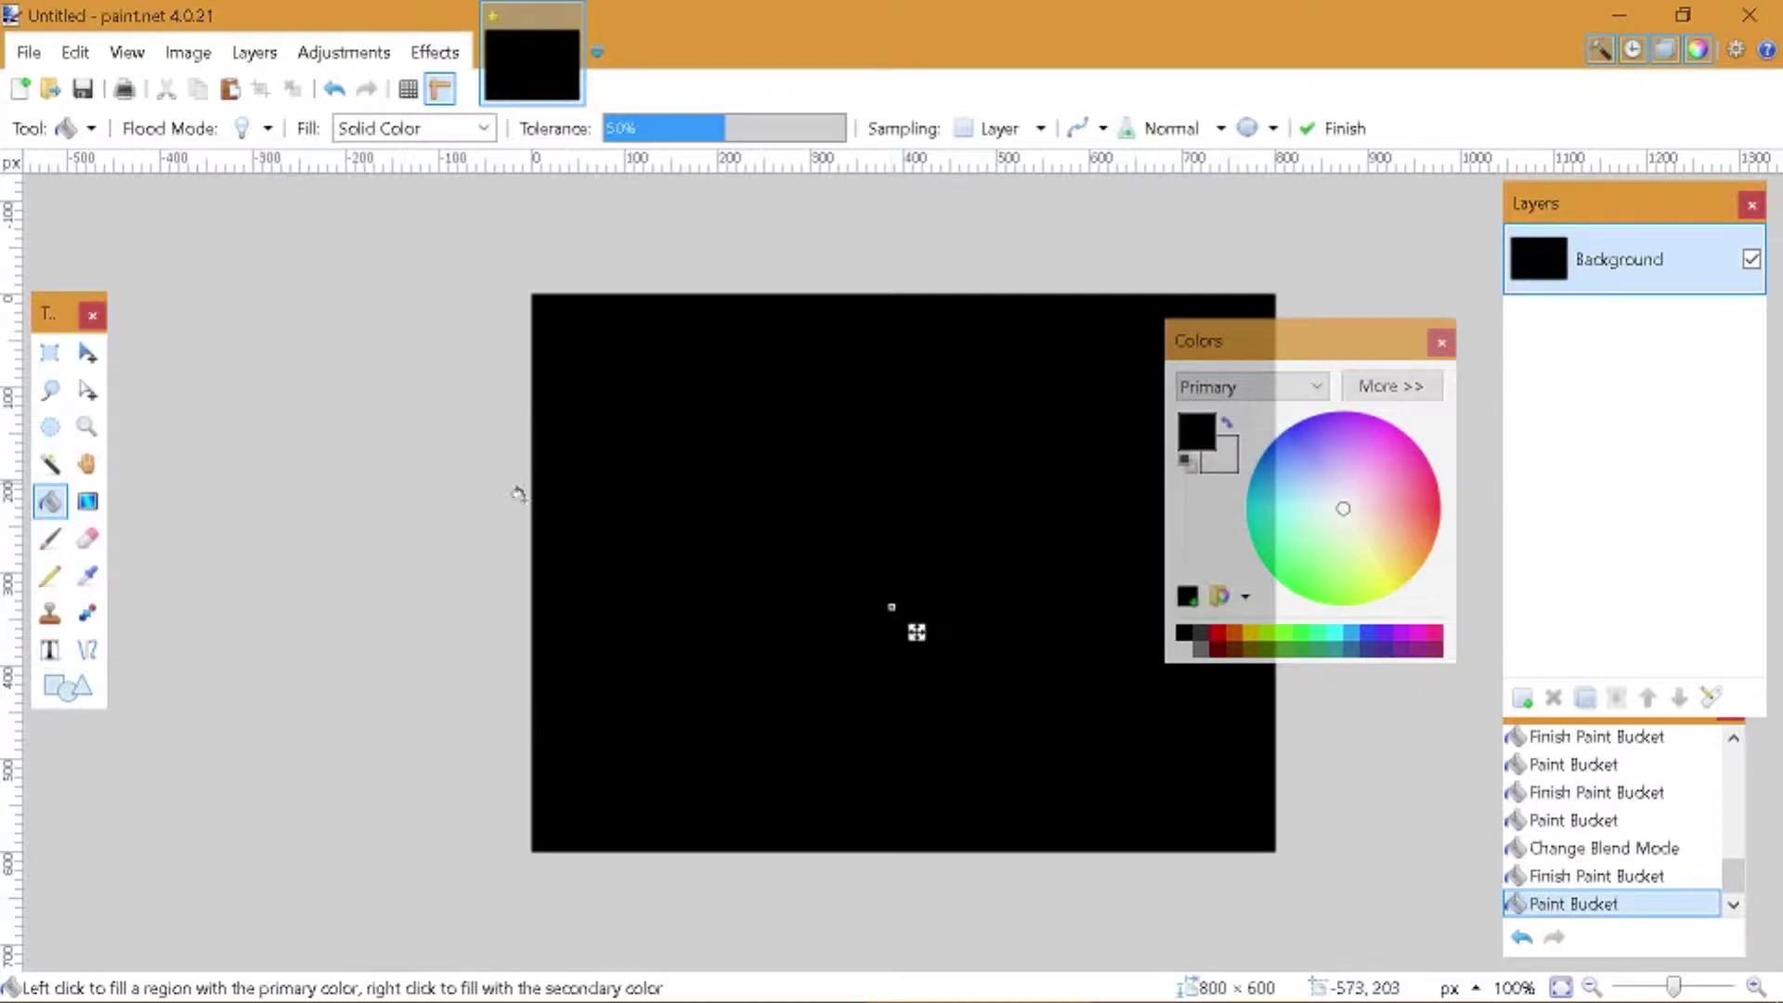
# - Swap the colors to make white primary and paint freehand Paintbrush strokes, first at width 2 and again at width 65
pyautogui.press('b')
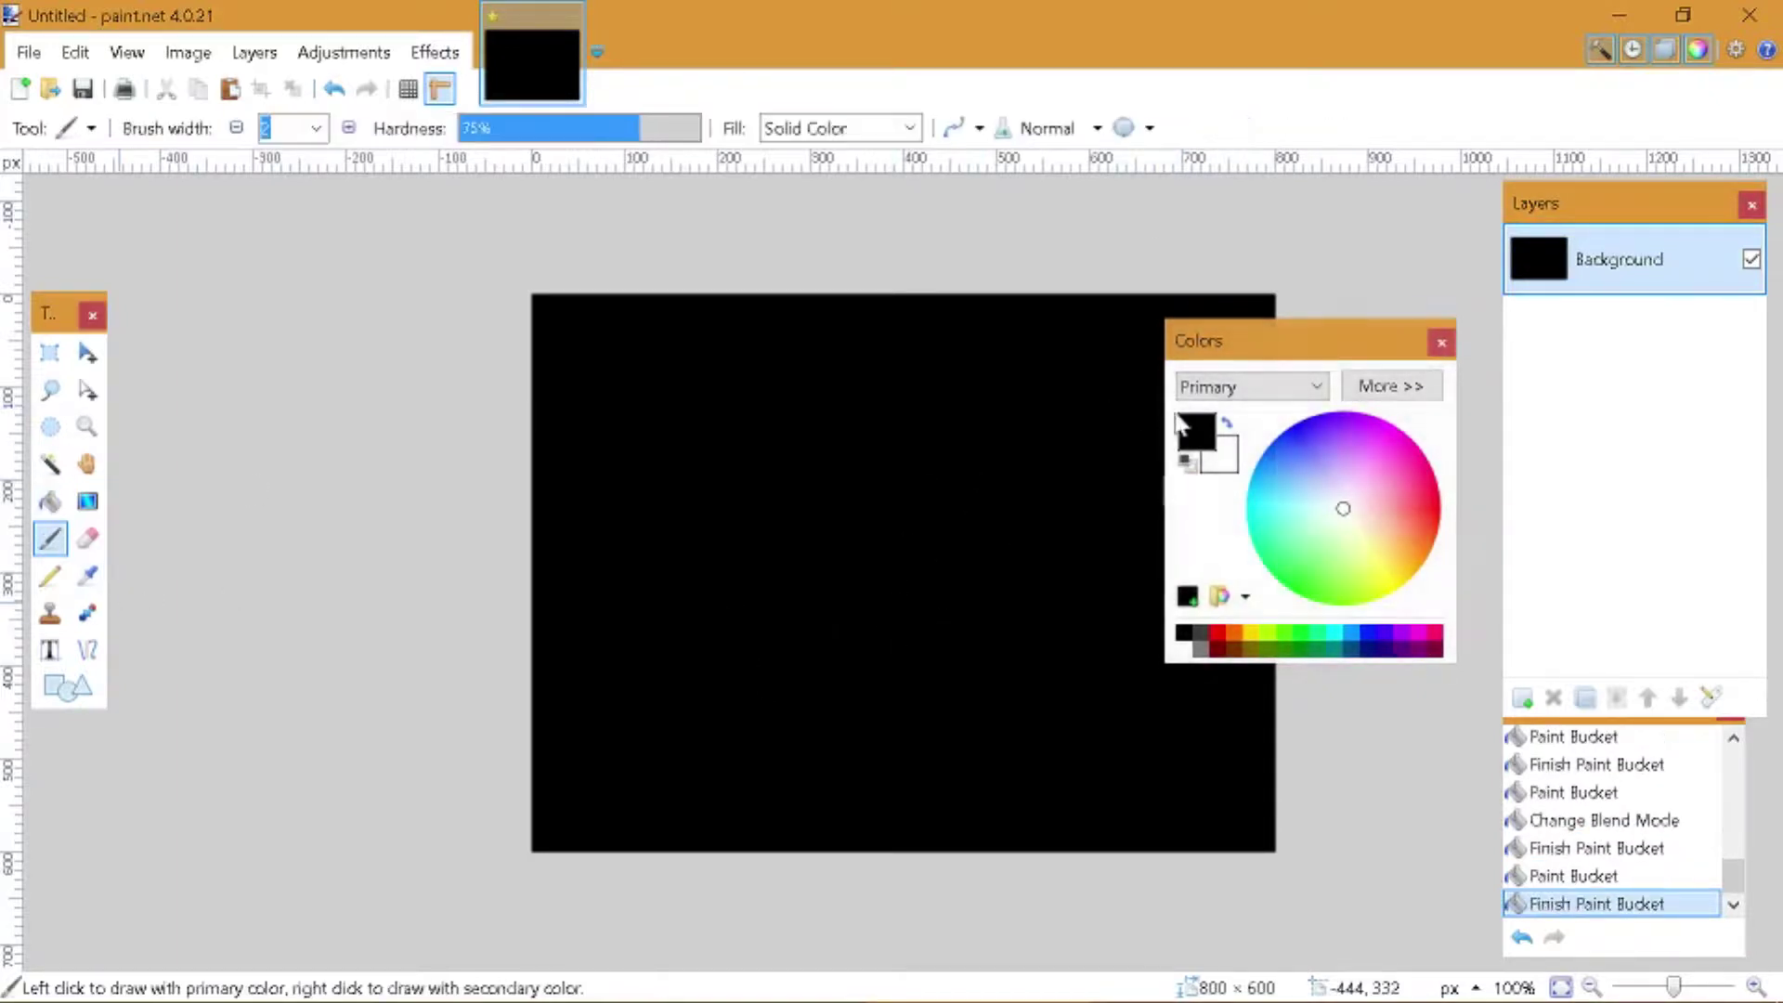
pyautogui.click(1231, 430)
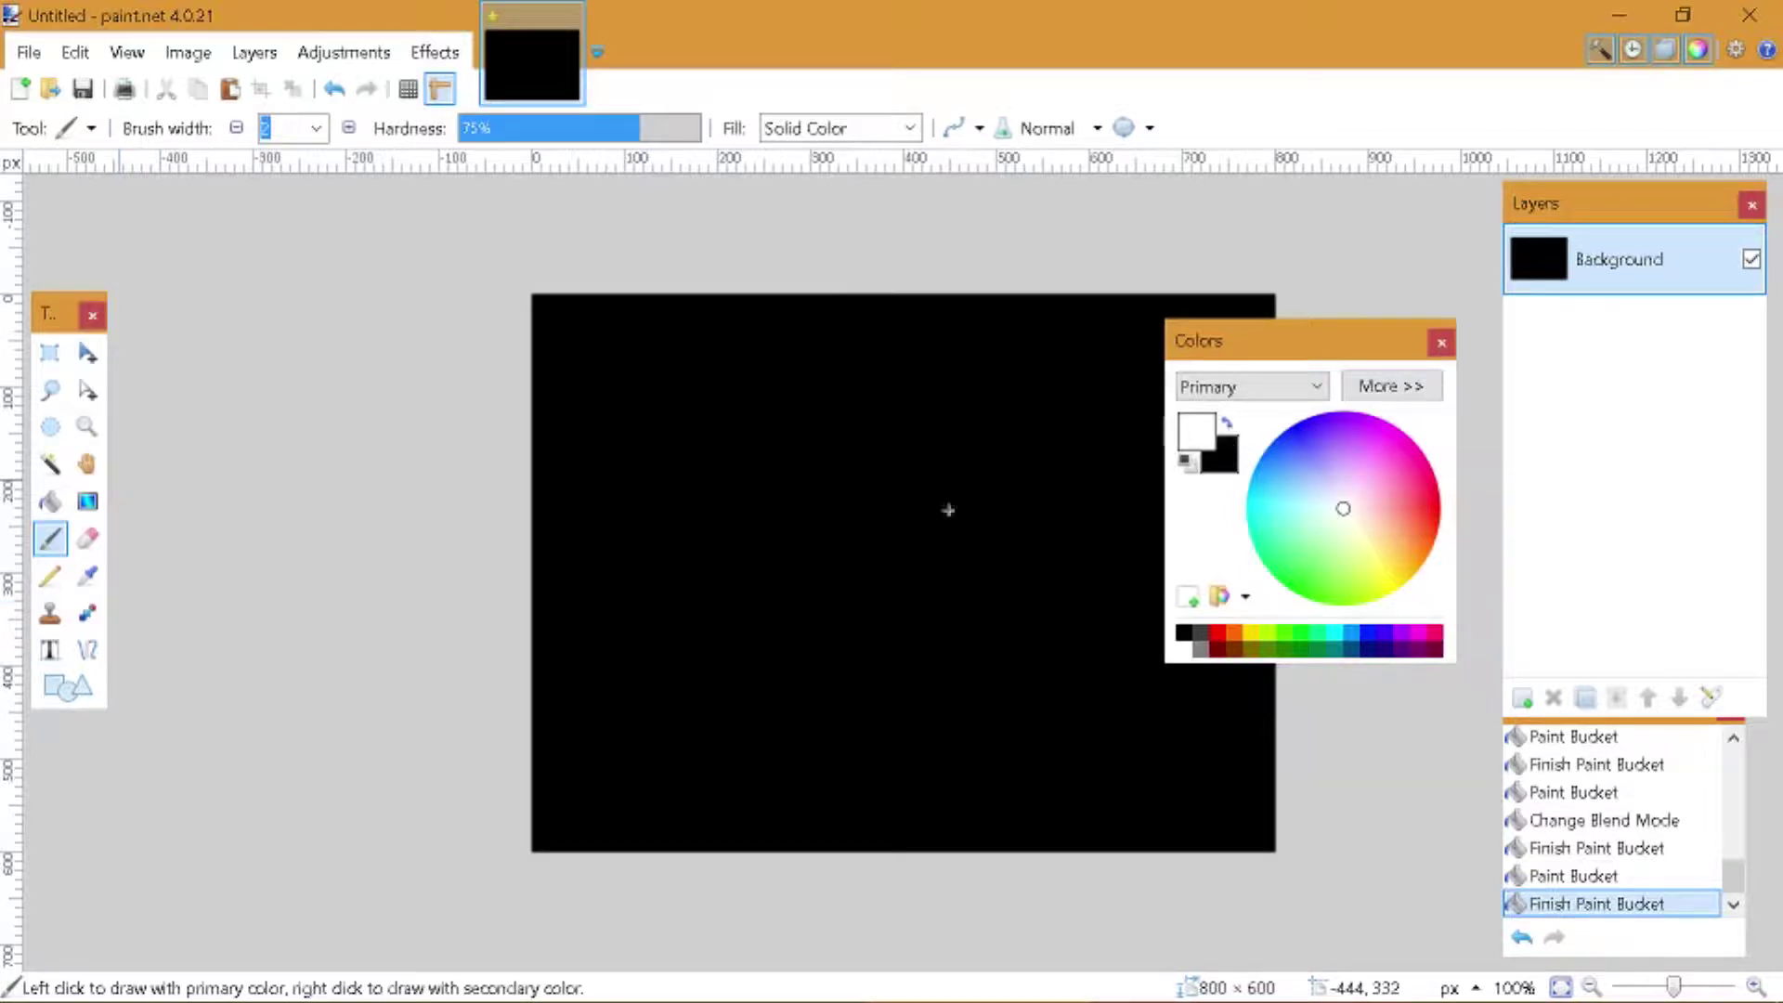
pyautogui.moveTo(599, 493)
pyautogui.mouseDown()
pyautogui.moveTo(740, 662)
pyautogui.moveTo(960, 614)
pyautogui.moveTo(968, 461)
pyautogui.moveTo(834, 487)
pyautogui.moveTo(885, 490)
pyautogui.moveTo(797, 677)
pyautogui.moveTo(1069, 569)
pyautogui.moveTo(775, 469)
pyautogui.mouseUp()
pyautogui.click(316, 129)
pyautogui.click(279, 692)
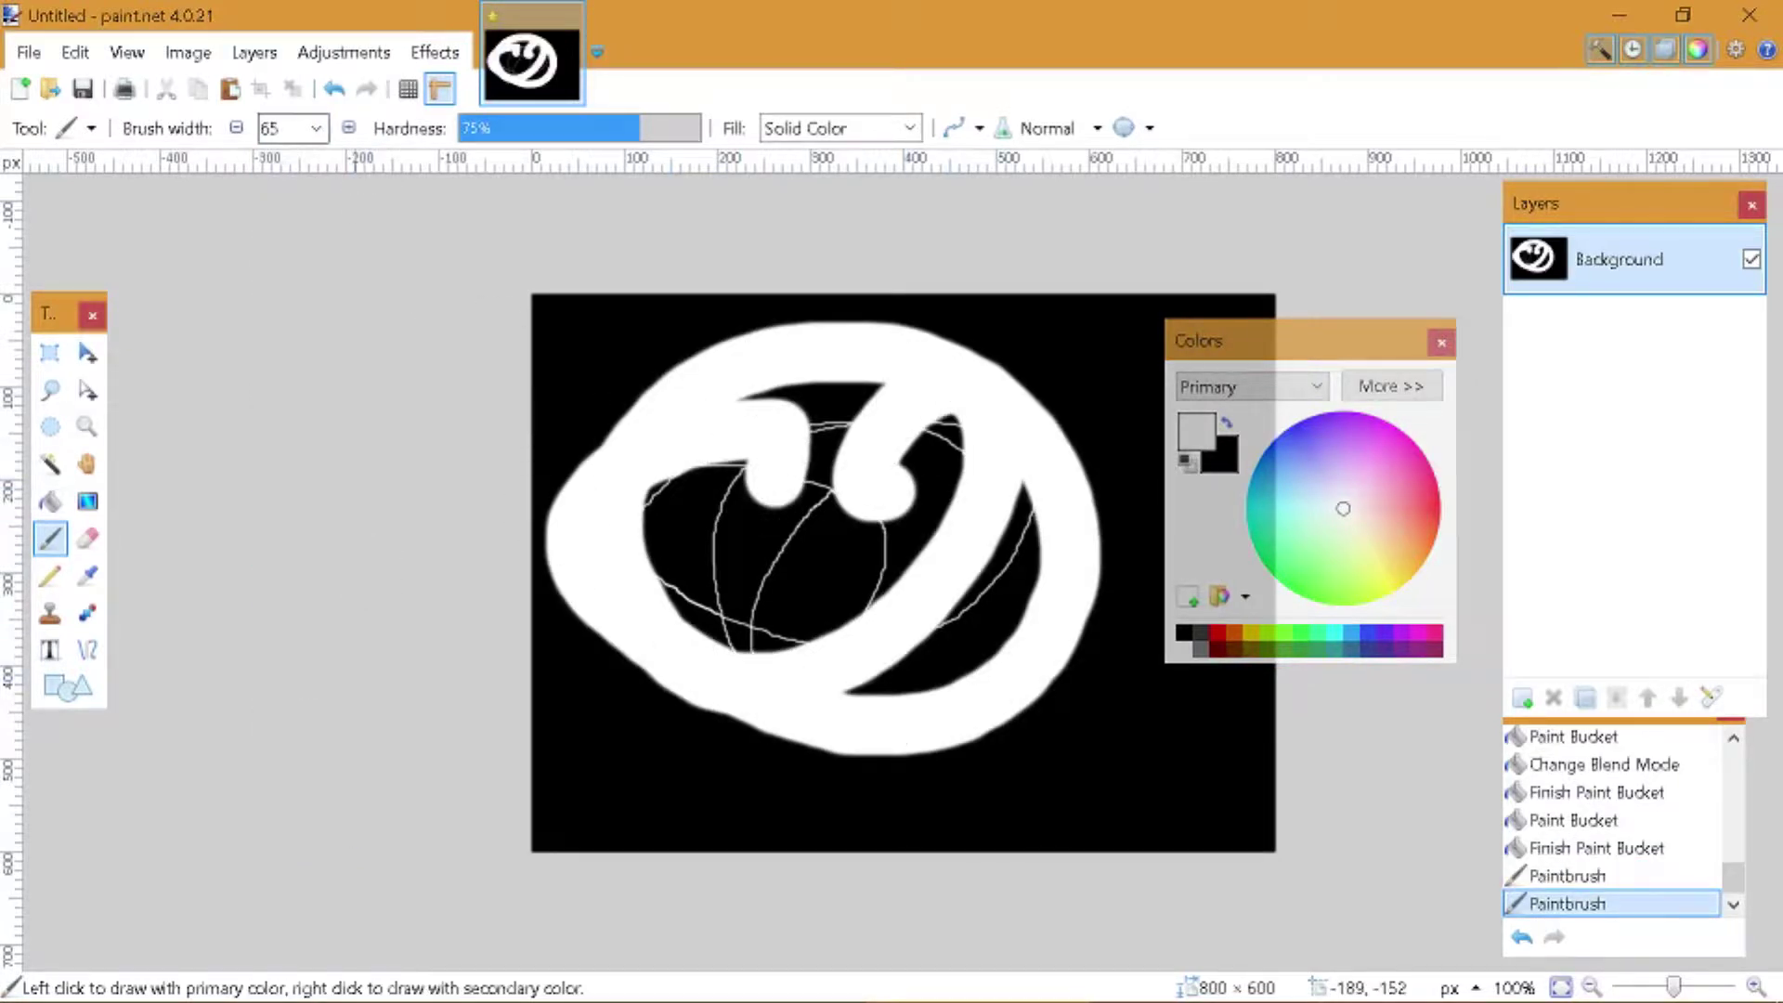
# - Set the brush width to 2000 and cover the entire canvas in white with a single dab
pyautogui.click(316, 128)
pyautogui.scroll(-5, 311, 794)
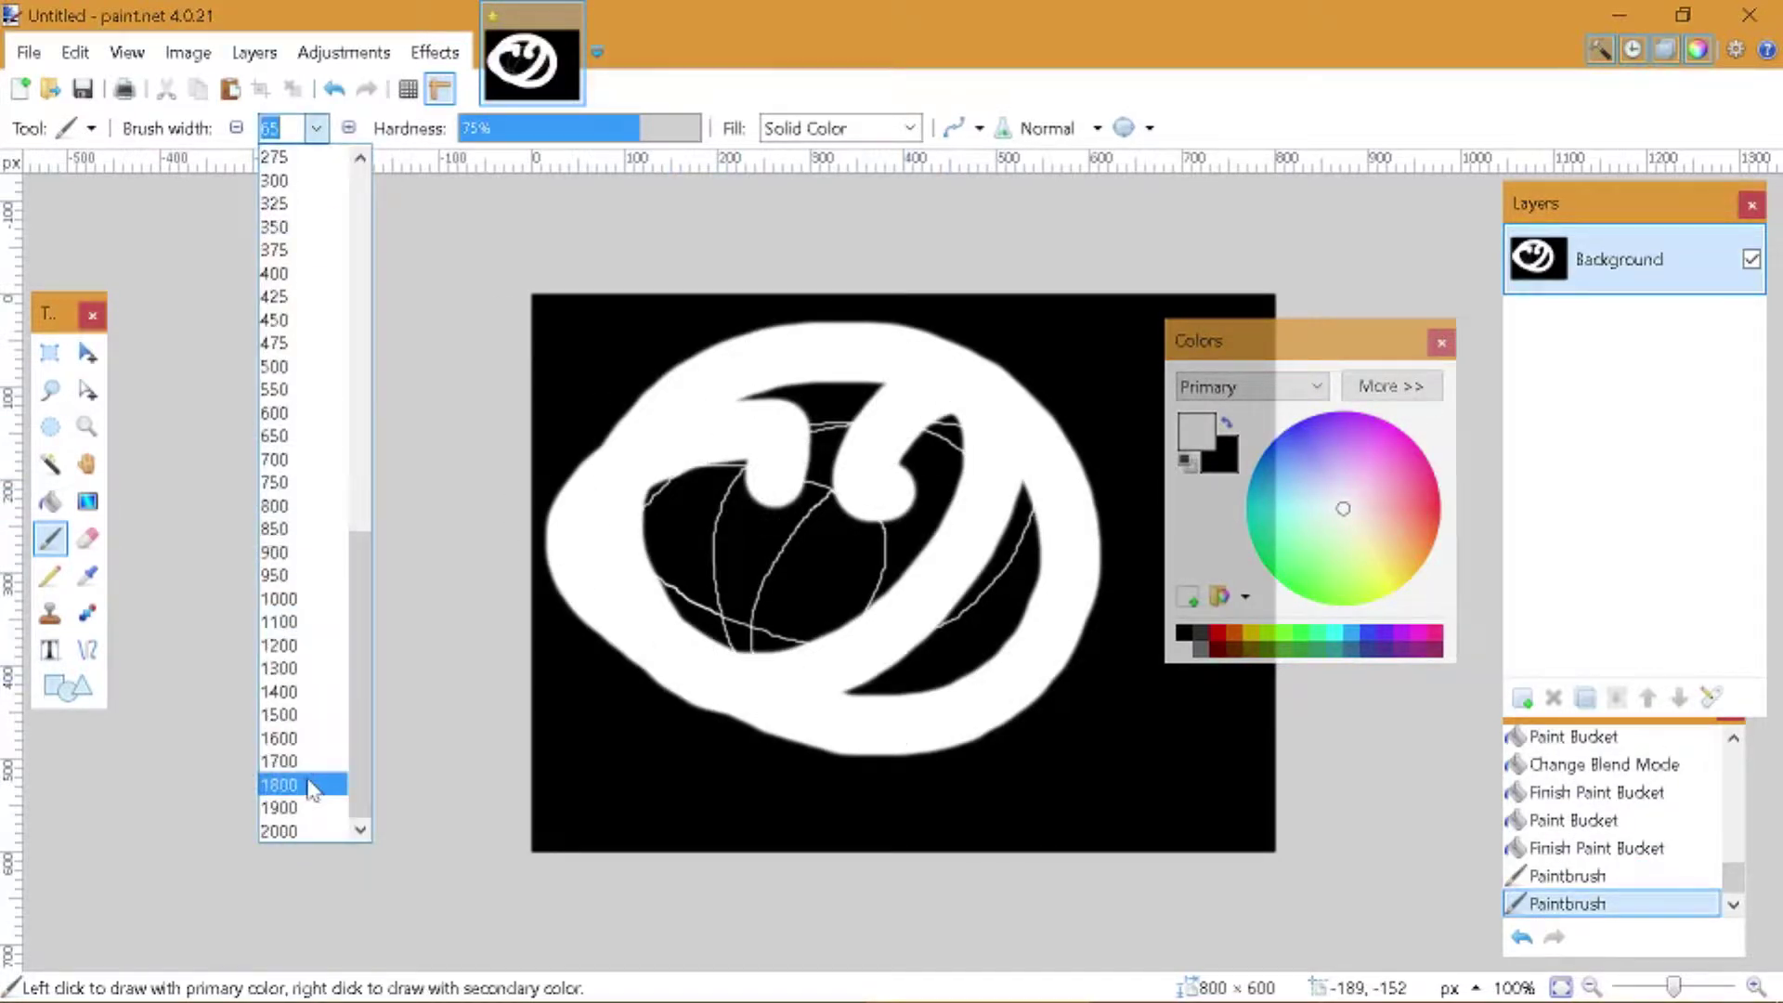
pyautogui.click(311, 826)
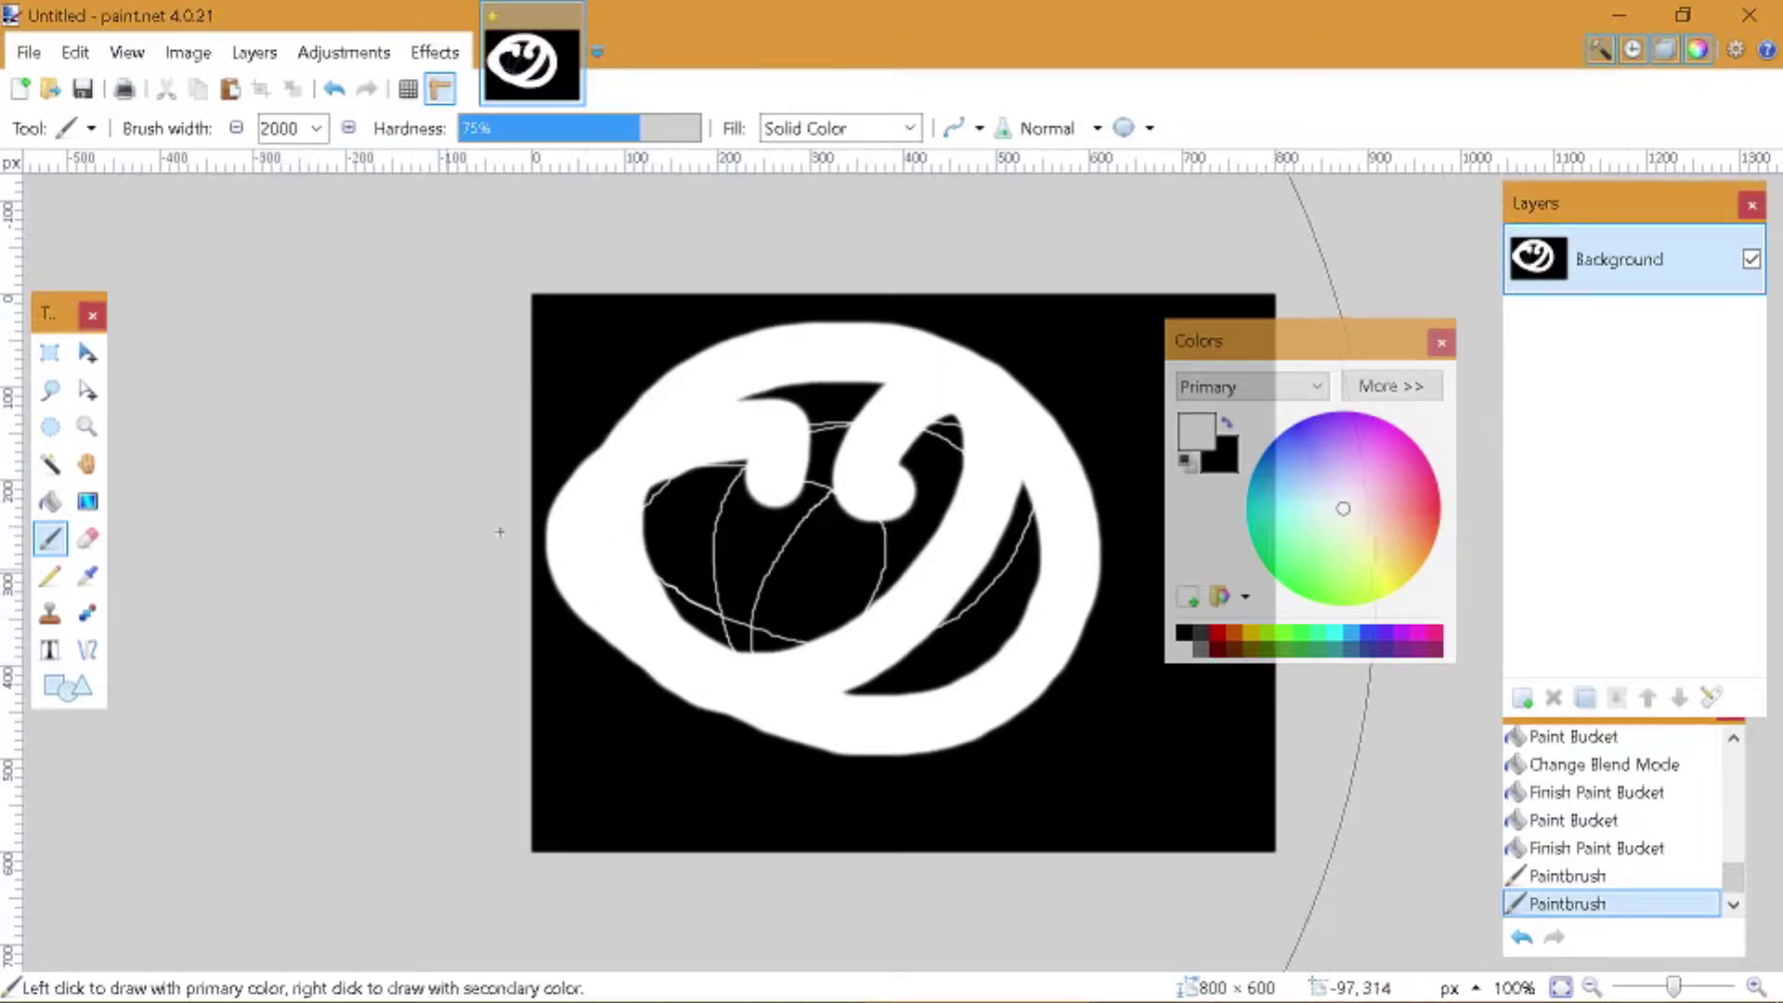
pyautogui.click(825, 543)
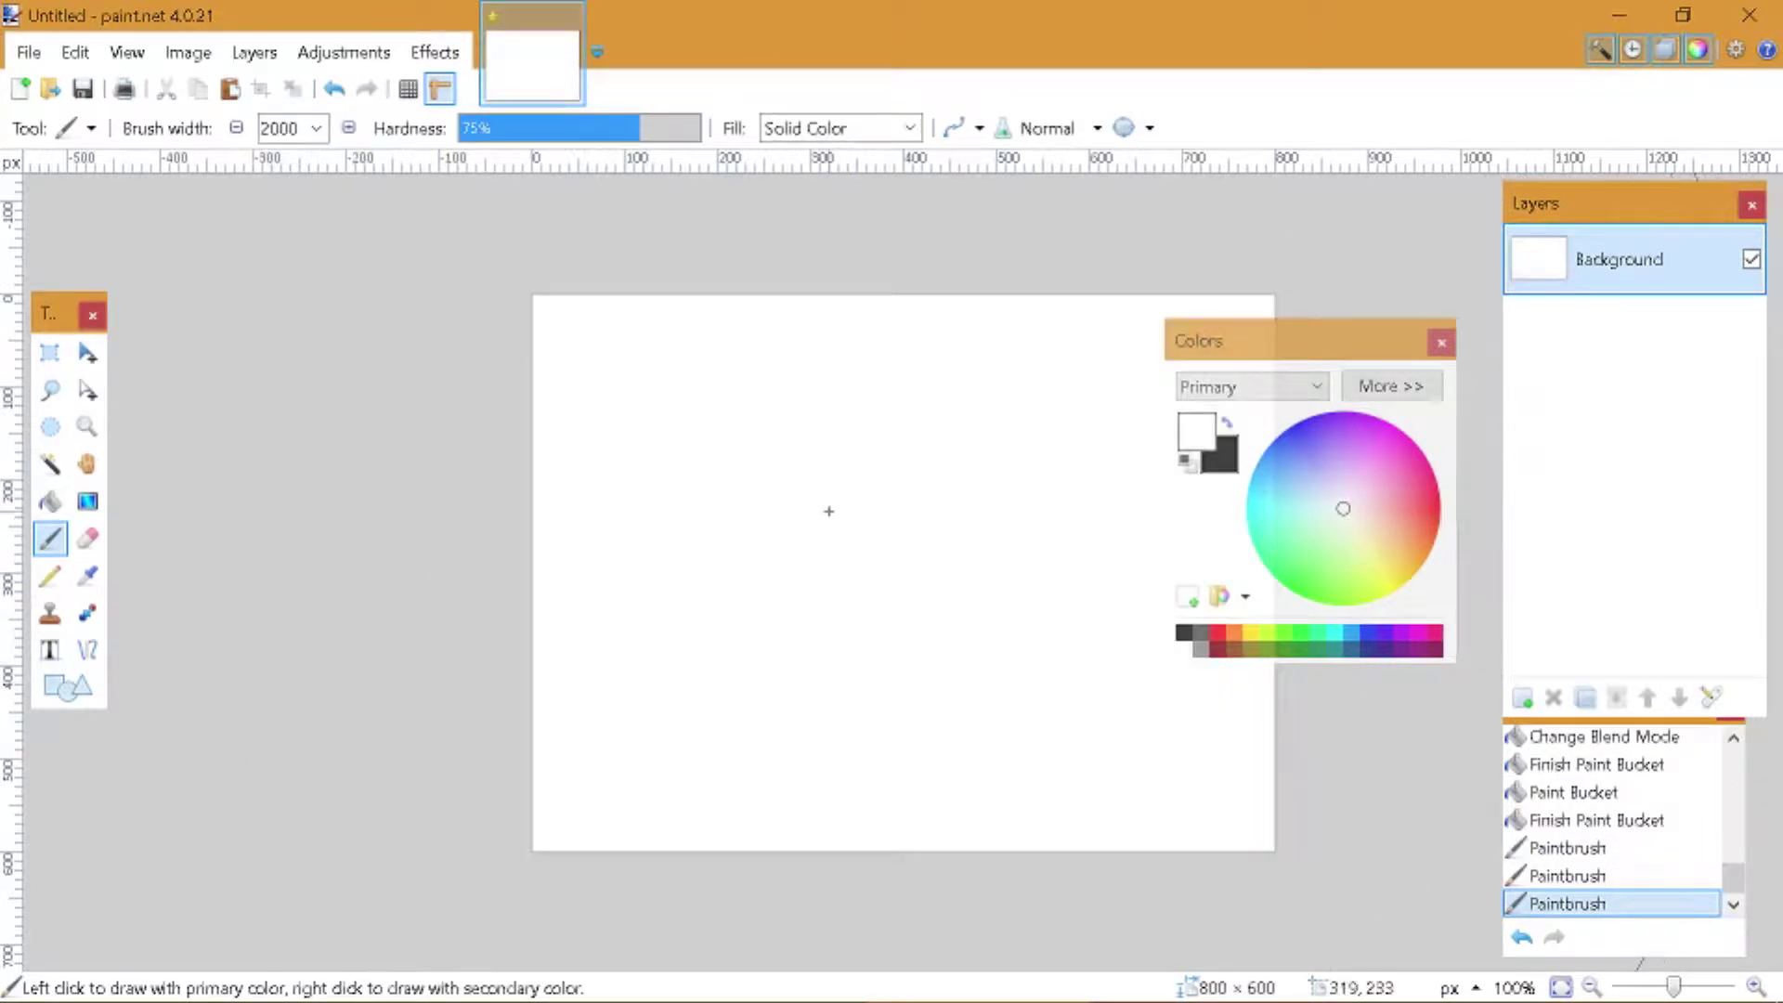
# - Paint a black smiley face in the upper middle of the canvas with a brush width of 35
pyautogui.click(316, 128)
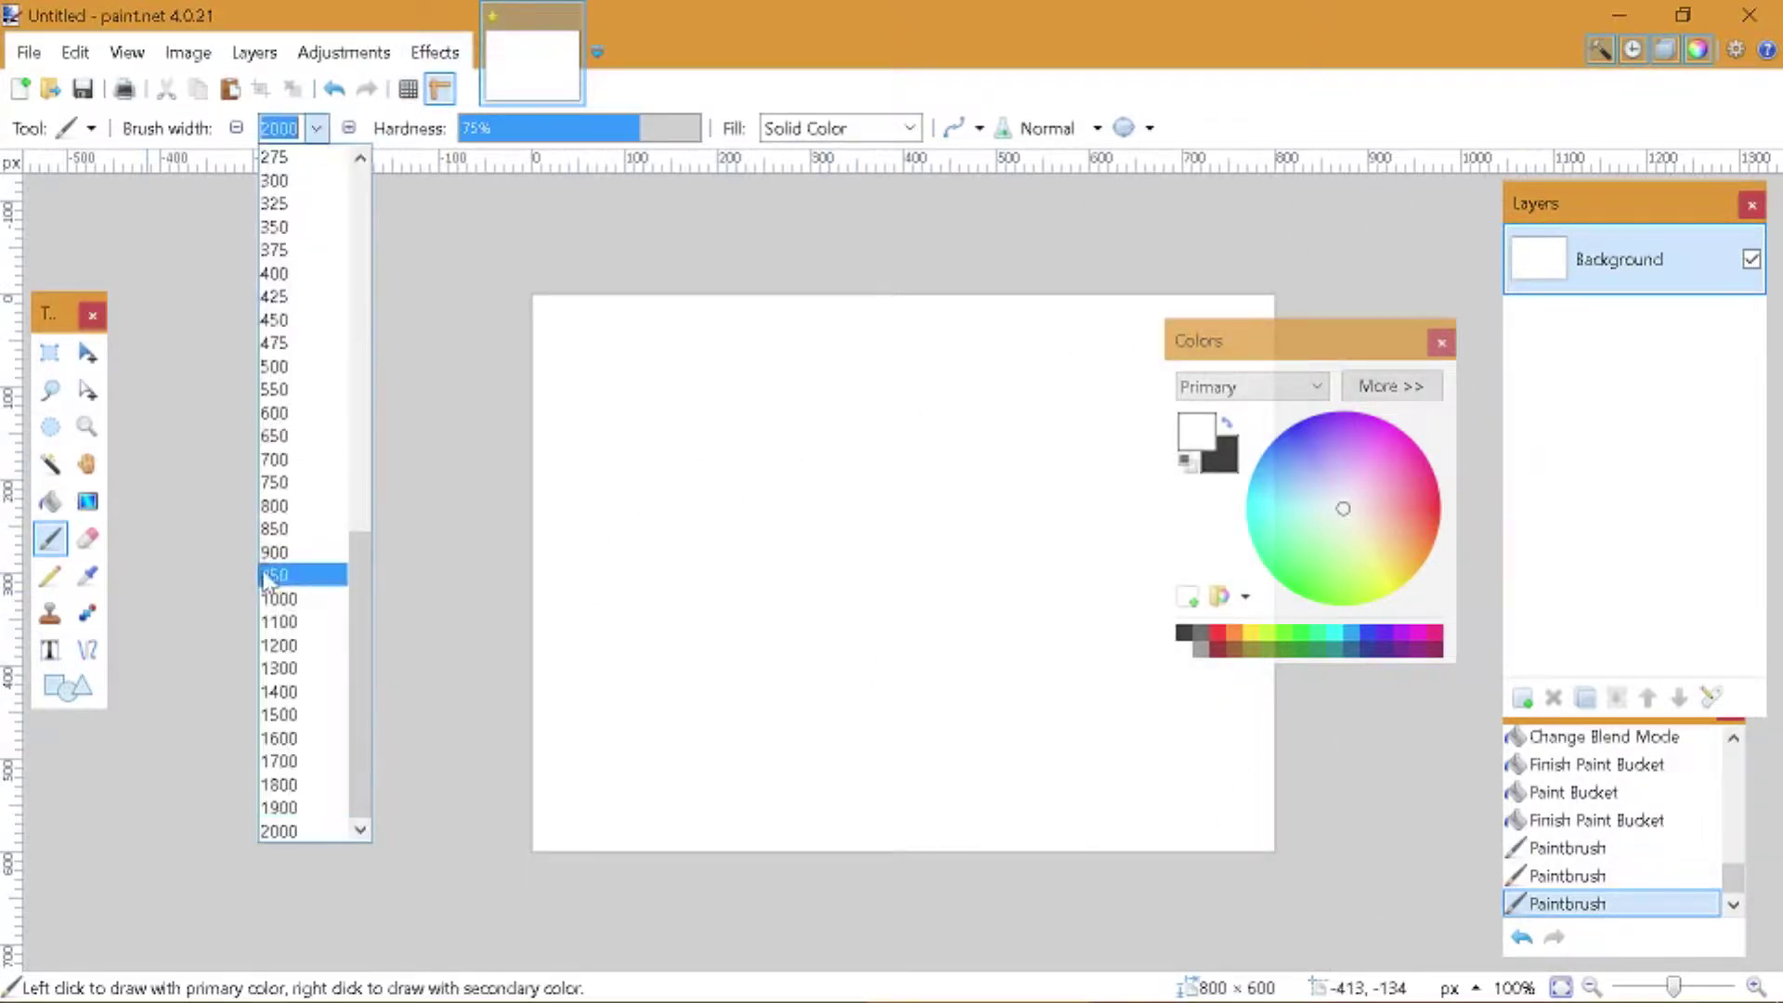
pyautogui.scroll(12, 299, 353)
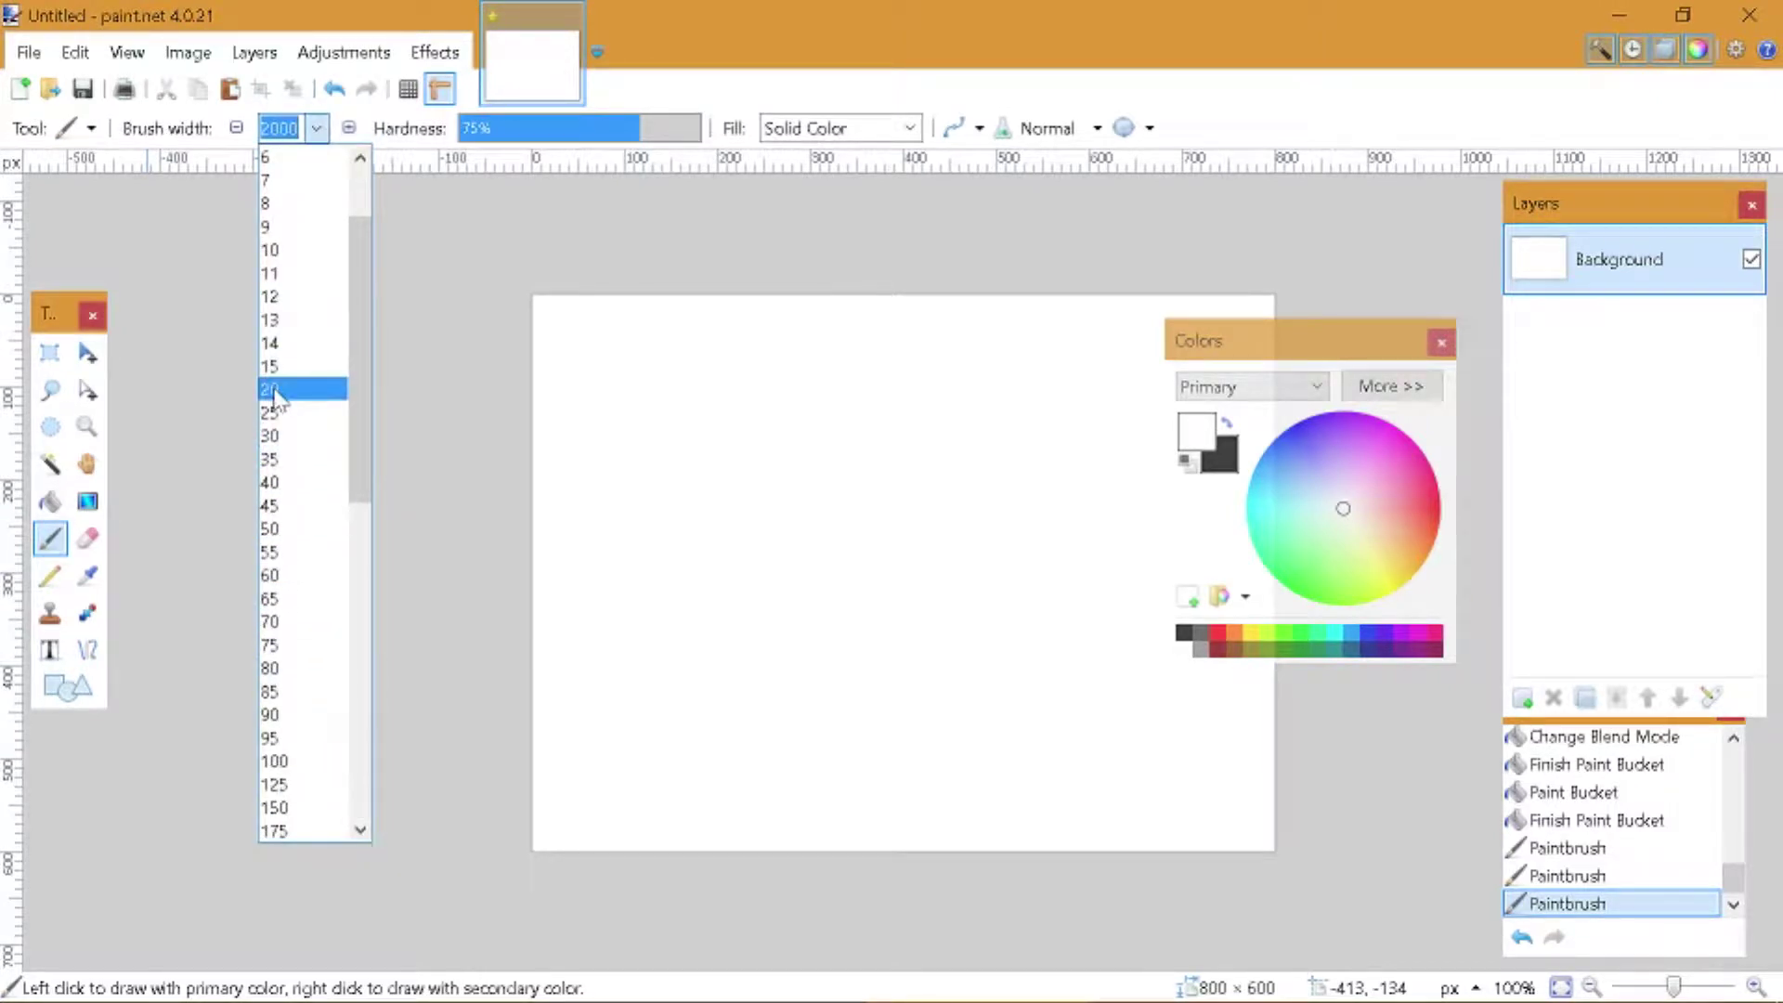
pyautogui.click(301, 296)
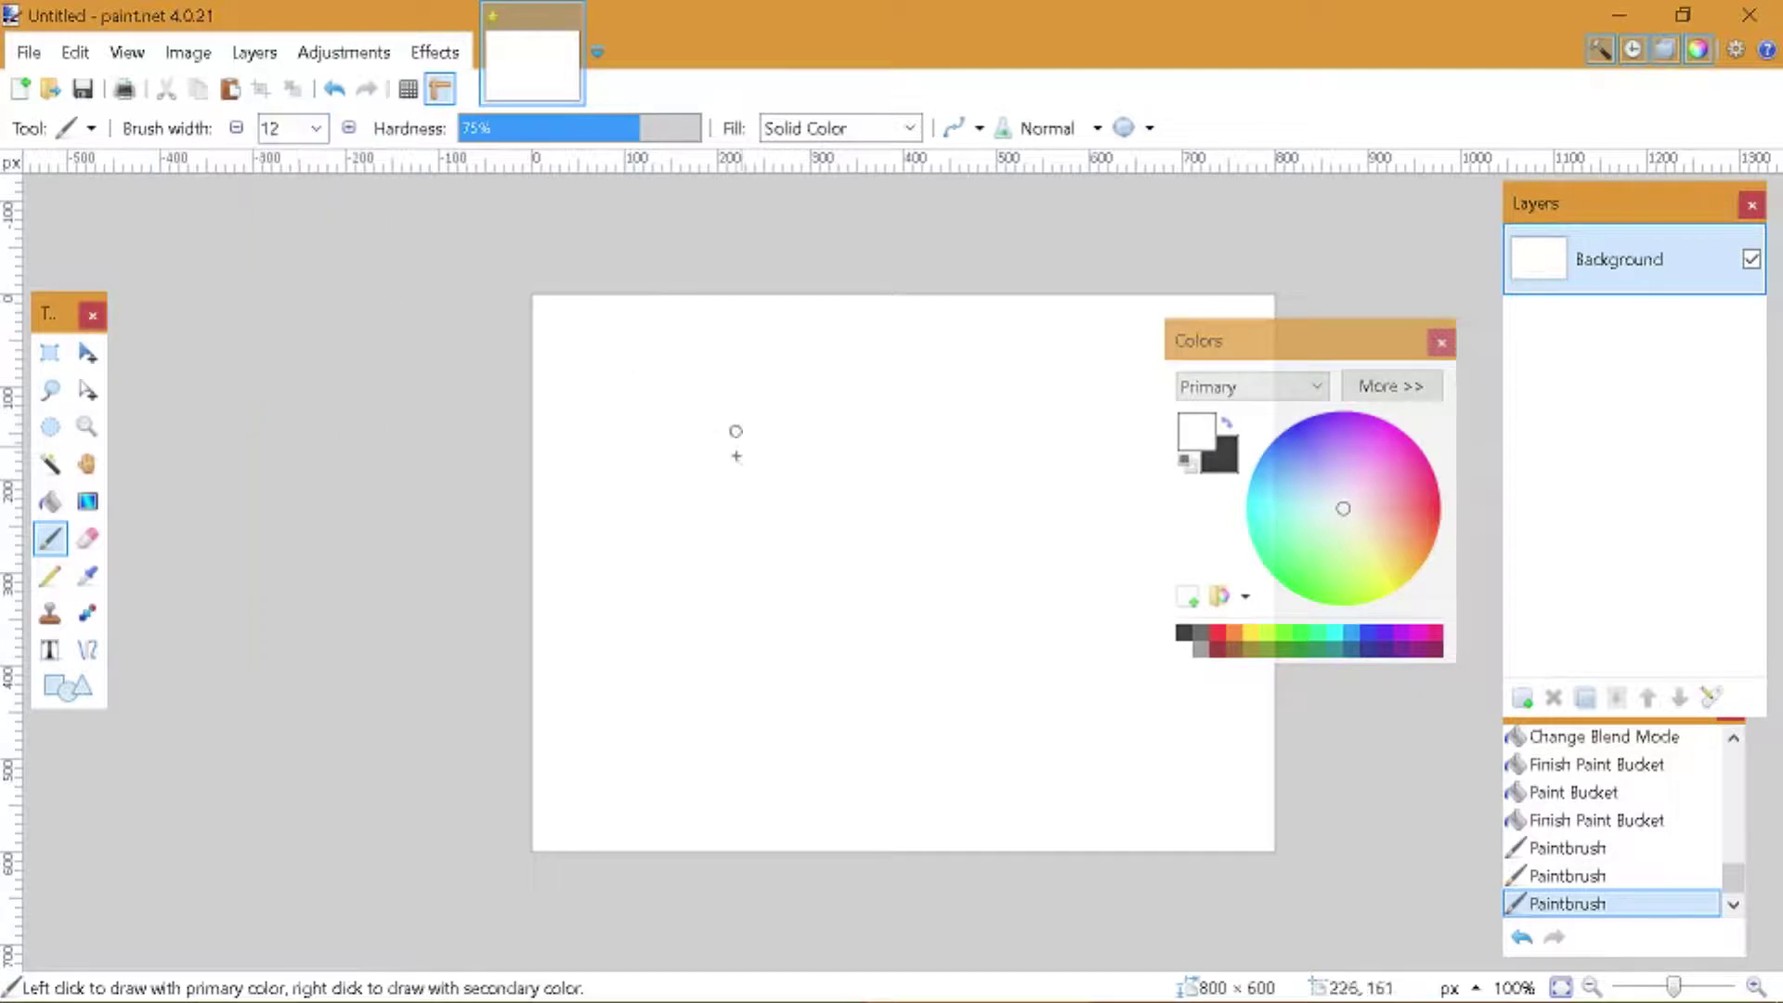
pyautogui.click(316, 128)
pyautogui.click(299, 227)
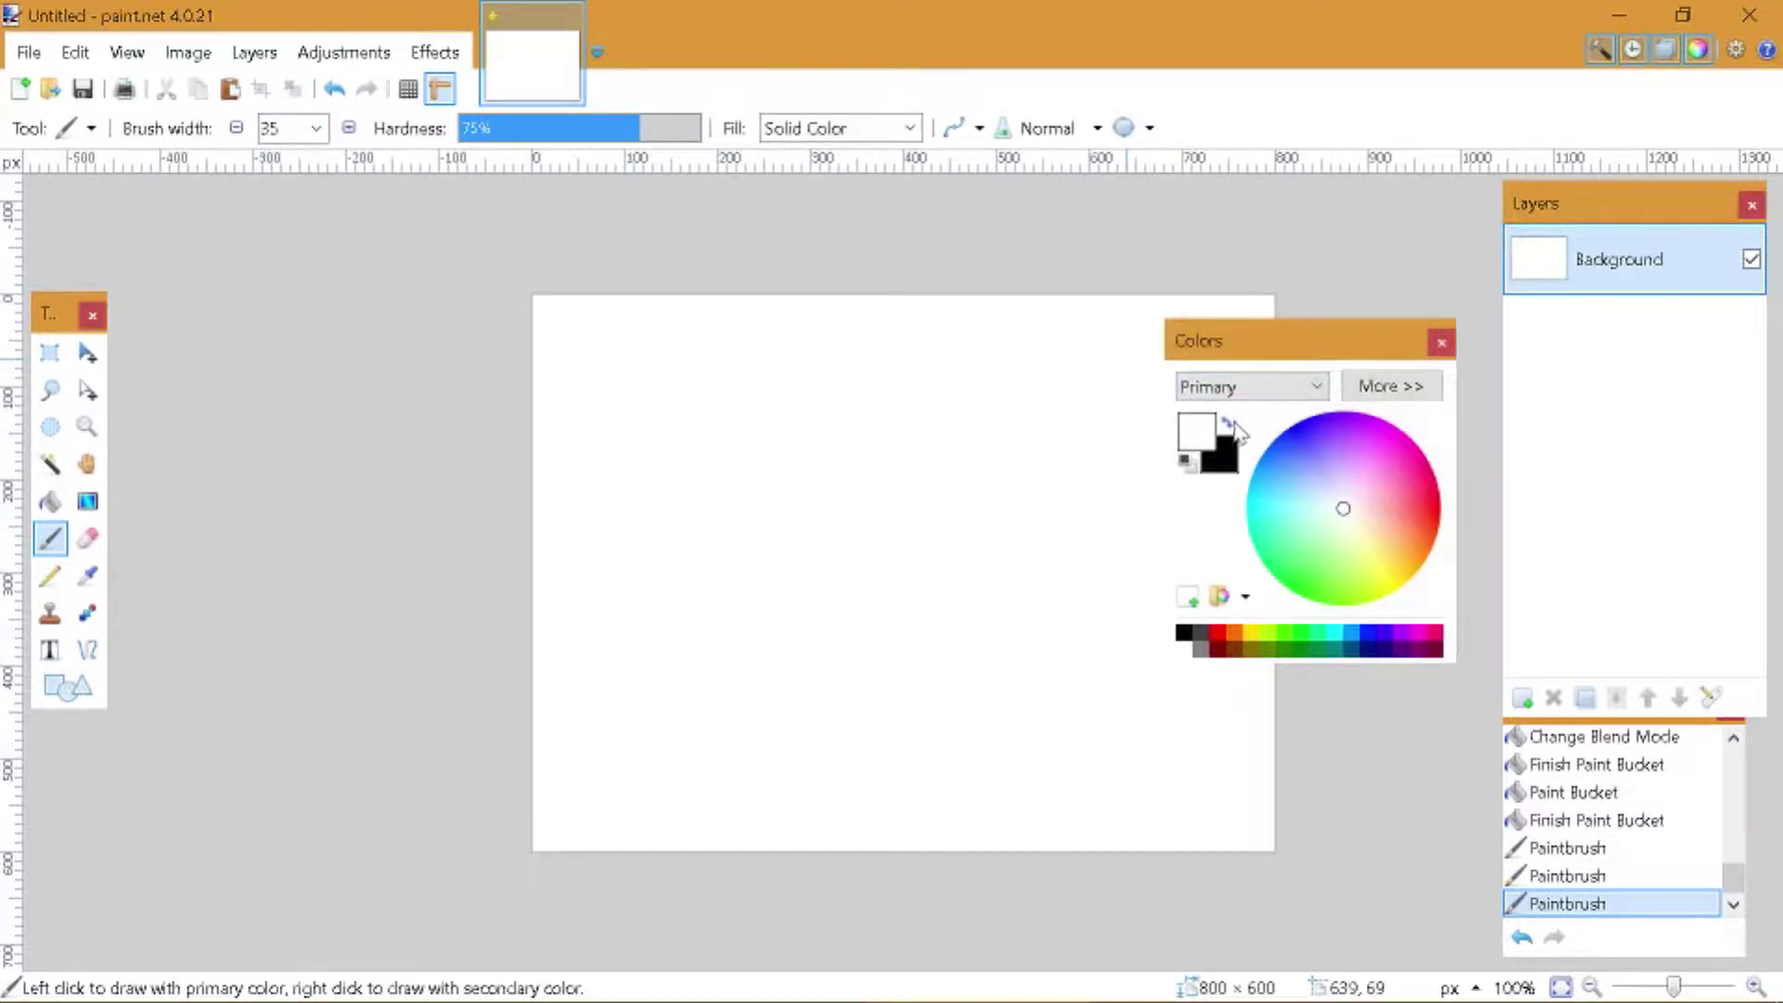
pyautogui.click(1228, 424)
pyautogui.moveTo(832, 345)
pyautogui.mouseDown()
pyautogui.moveTo(731, 564)
pyautogui.moveTo(950, 471)
pyautogui.moveTo(821, 361)
pyautogui.moveTo(784, 444)
pyautogui.moveTo(826, 441)
pyautogui.moveTo(872, 476)
pyautogui.mouseUp()
pyautogui.click(825, 441)
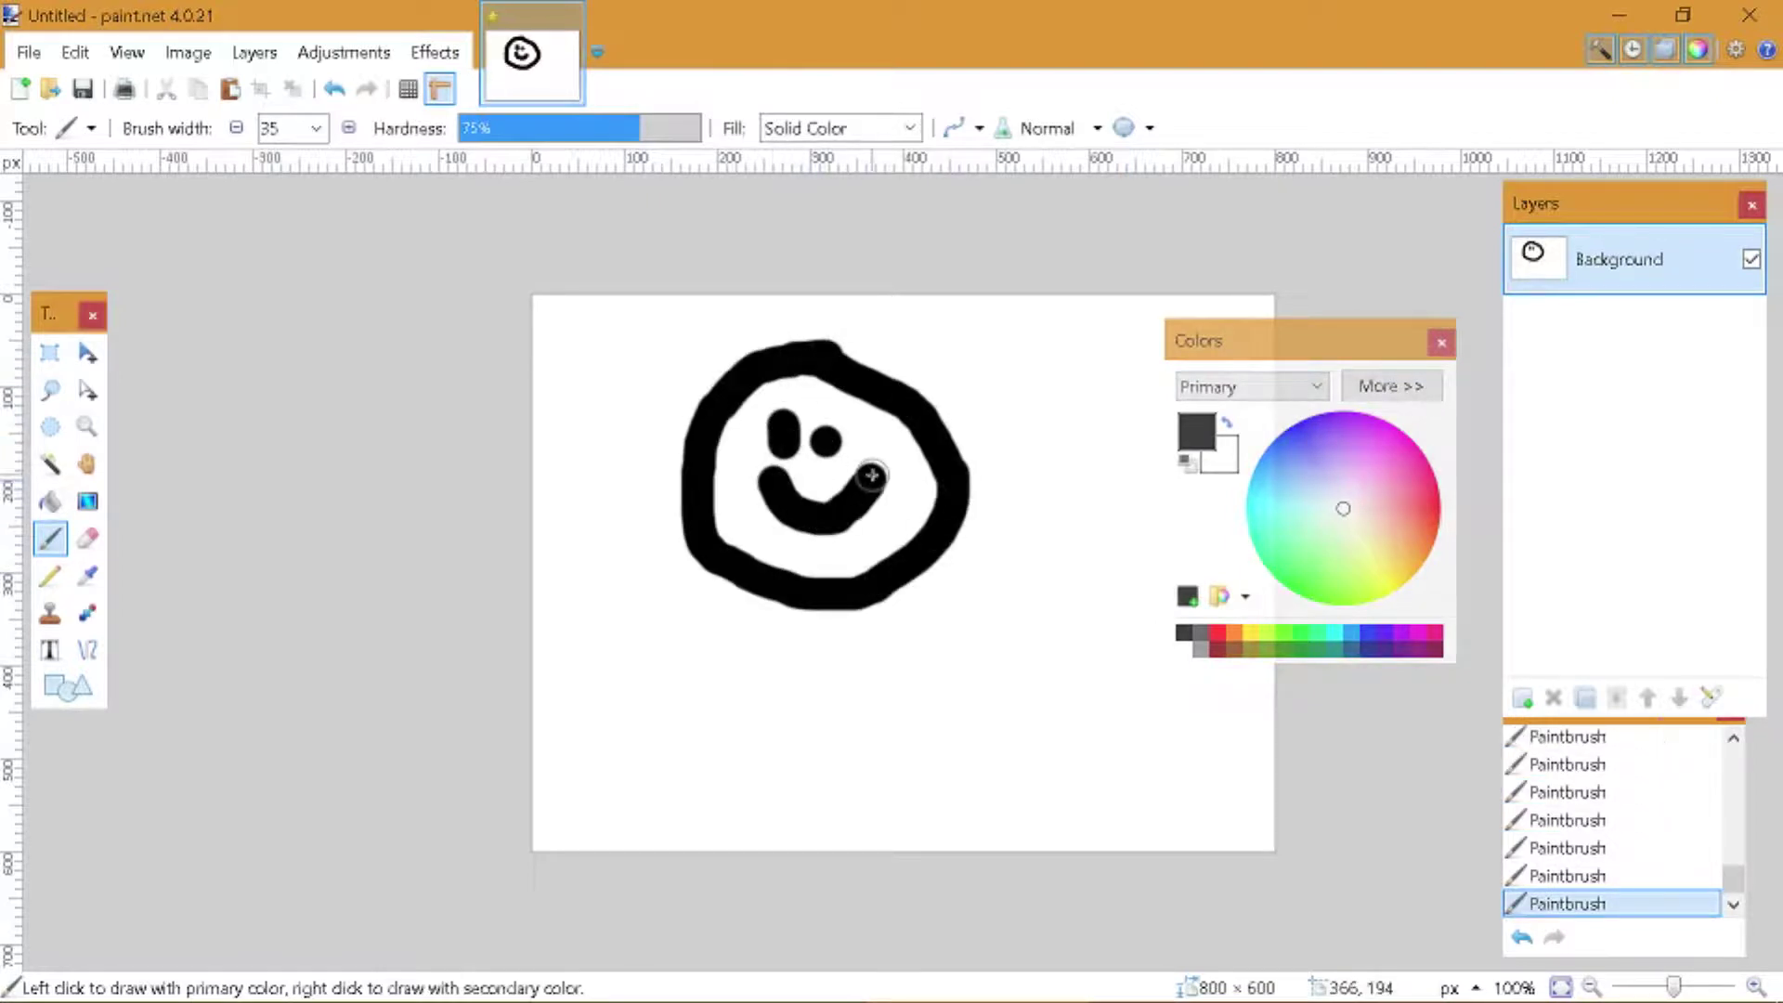
# - Draw a black scribble and a long line with the Pencil, and add two short brown lines
pyautogui.press('p')
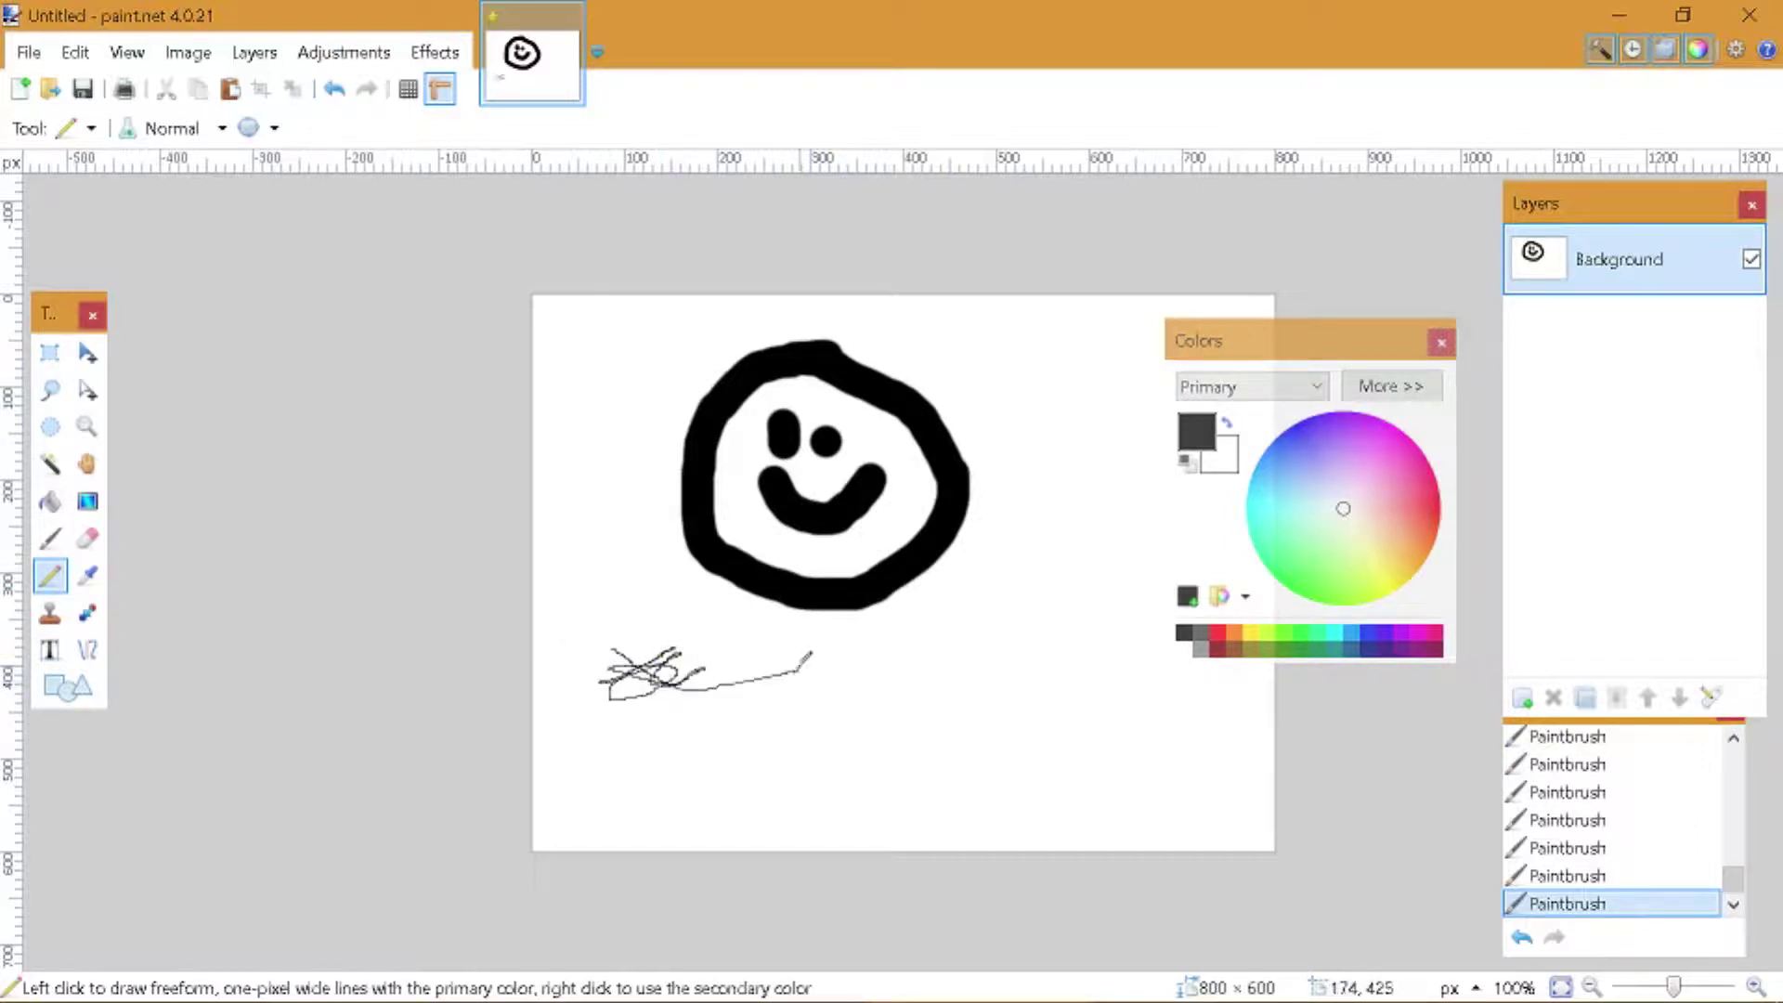
pyautogui.moveTo(811, 723); pyautogui.dragTo(1173, 580)
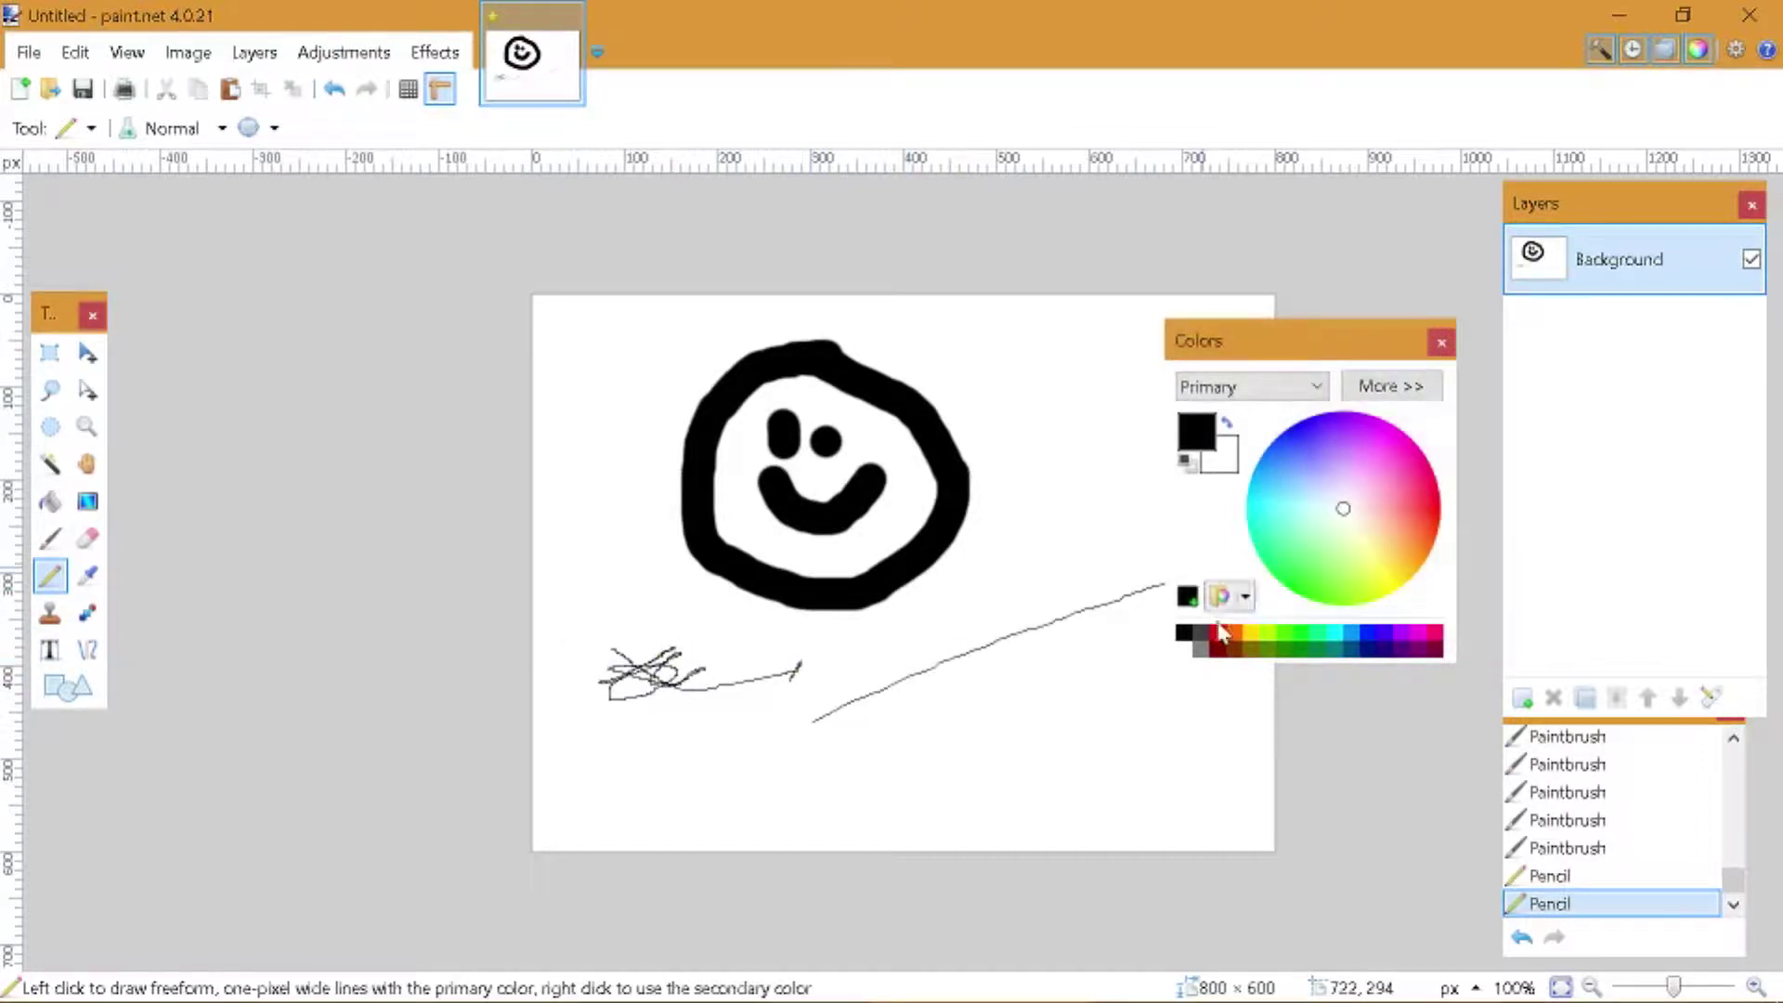
pyautogui.click(1234, 649)
pyautogui.moveTo(1059, 532); pyautogui.dragTo(1167, 484)
pyautogui.moveTo(1040, 688); pyautogui.dragTo(852, 667)
# - Clone the smiley face into the lower-right part of the canvas with the Clone Stamp at width 35
pyautogui.click(51, 613)
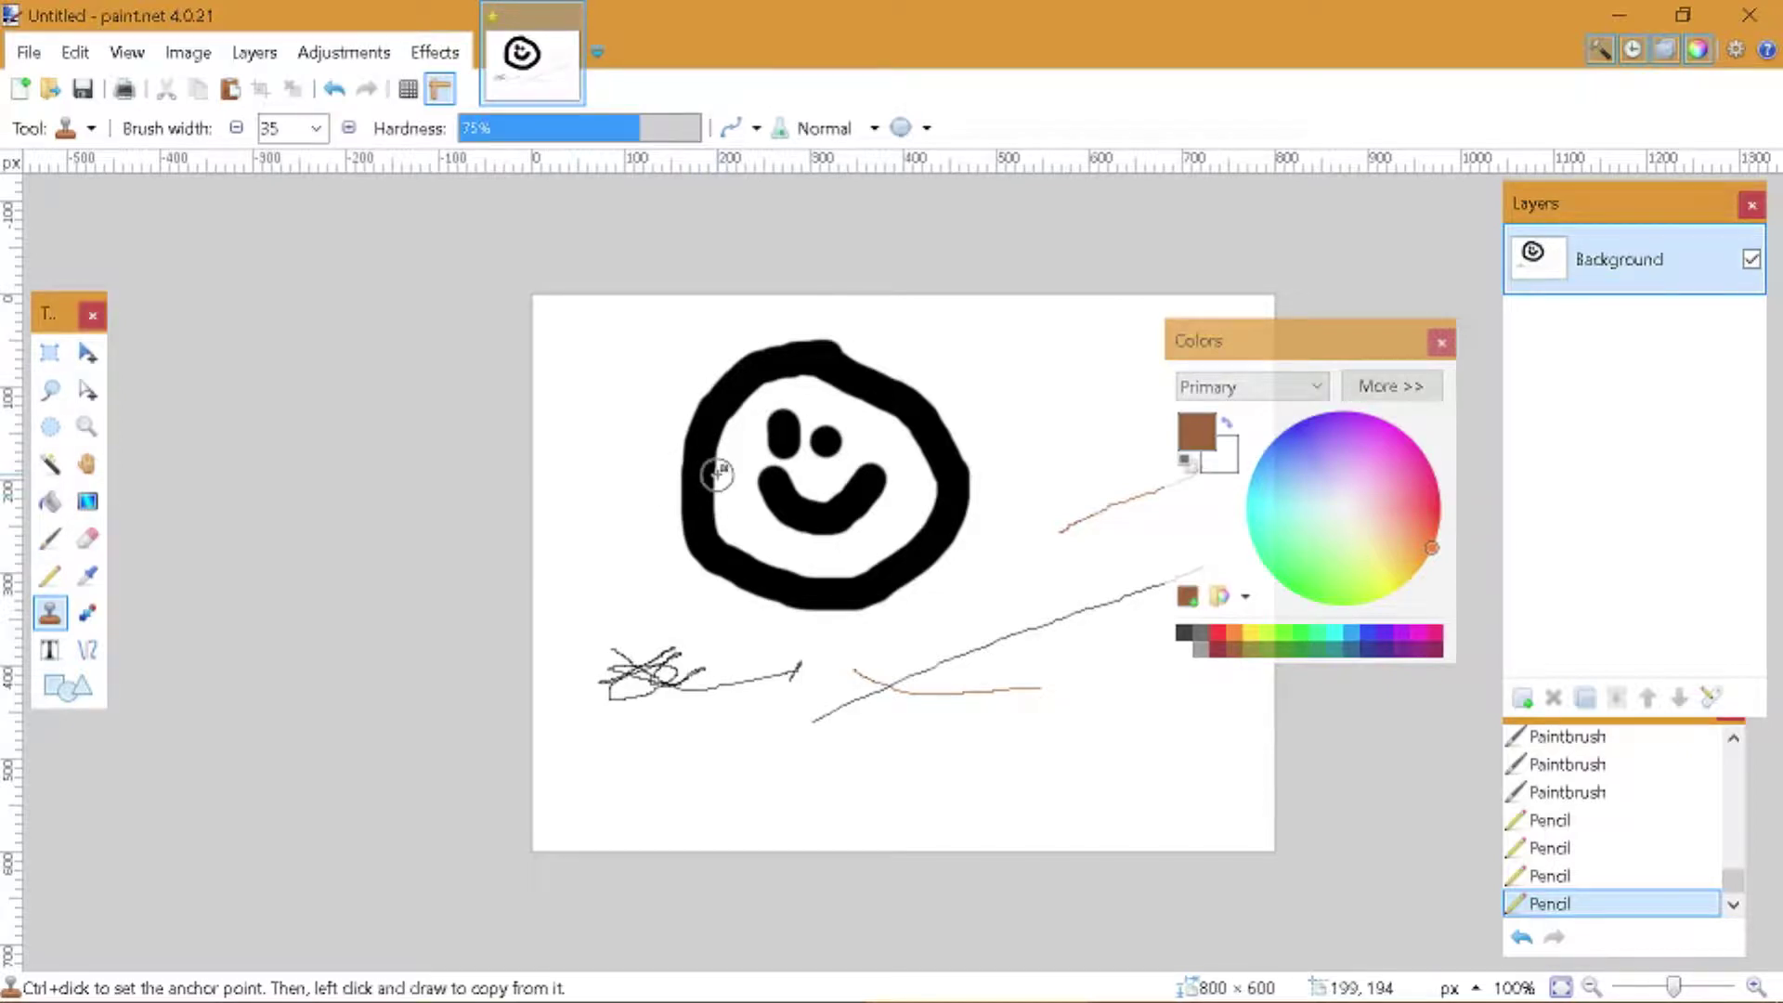
pyautogui.click(709, 415)
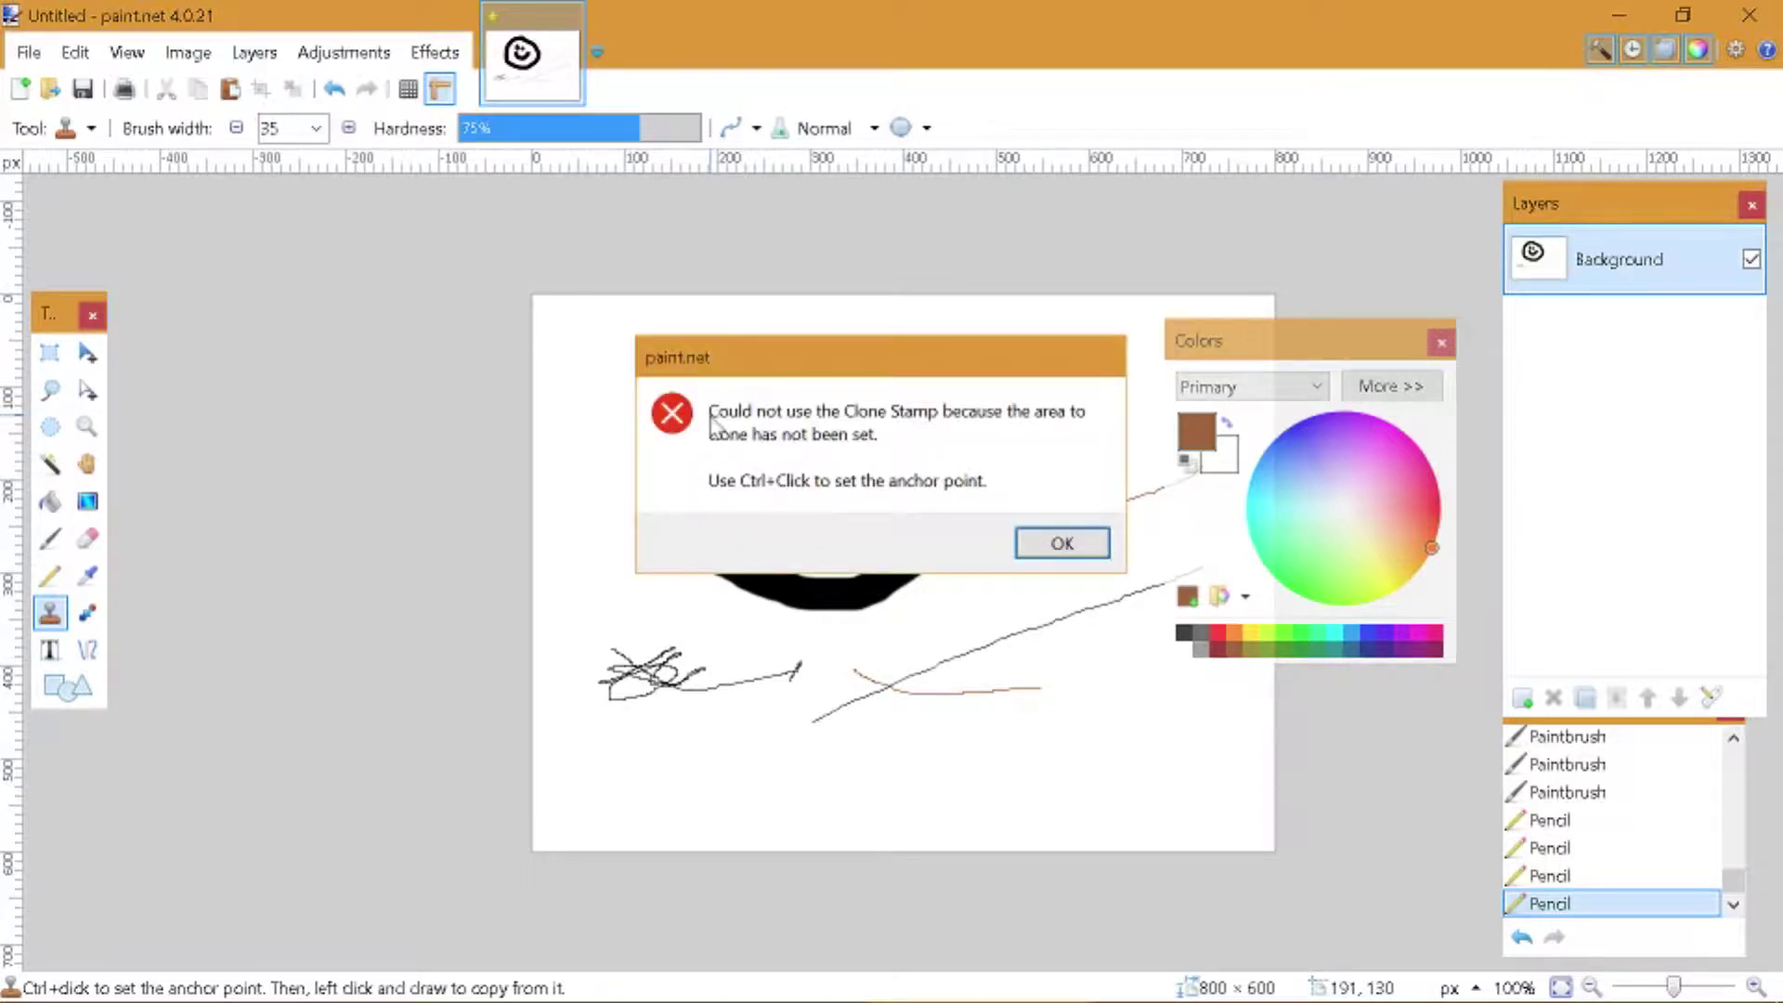
pyautogui.click(1055, 538)
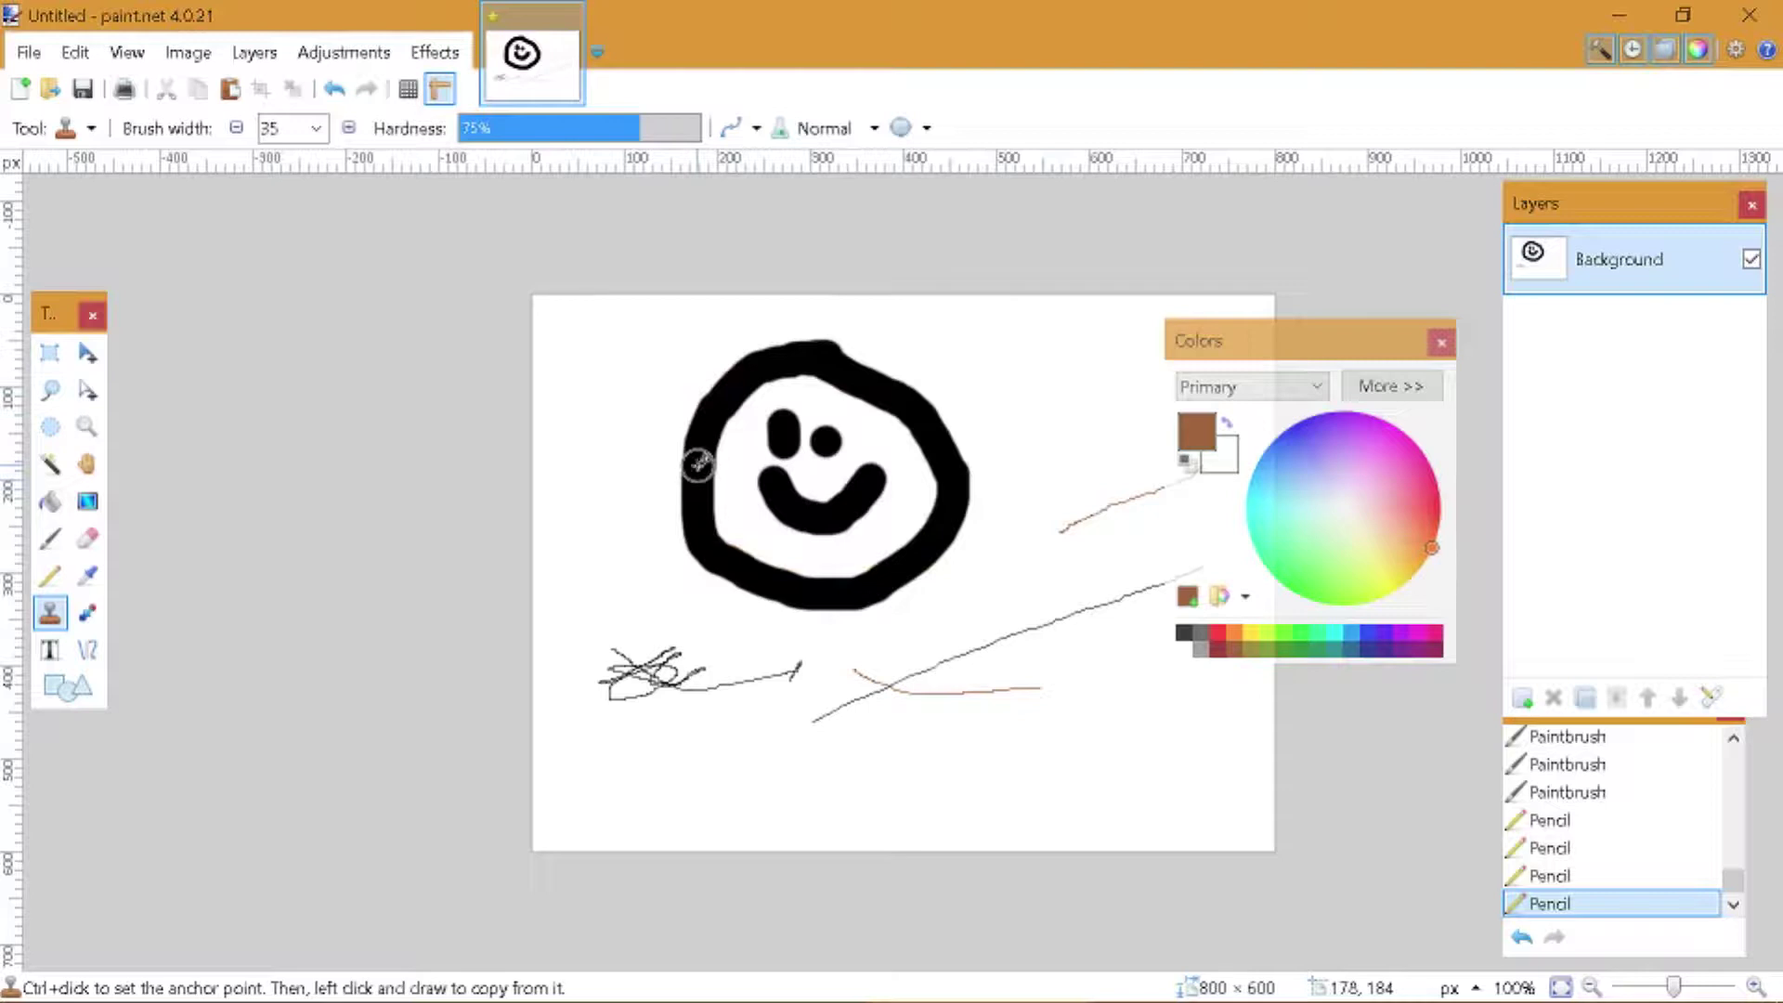
pyautogui.moveTo(1012, 692)
pyautogui.mouseDown()
pyautogui.moveTo(956, 697)
pyautogui.moveTo(1096, 774)
pyautogui.moveTo(1201, 796)
pyautogui.moveTo(1252, 758)
pyautogui.moveTo(1045, 729)
pyautogui.moveTo(1081, 793)
pyautogui.moveTo(1142, 834)
pyautogui.moveTo(1013, 769)
pyautogui.moveTo(1004, 657)
pyautogui.moveTo(1053, 656)
pyautogui.moveTo(1043, 636)
pyautogui.moveTo(1070, 604)
pyautogui.moveTo(1147, 596)
pyautogui.moveTo(1249, 738)
pyautogui.moveTo(1236, 747)
pyautogui.moveTo(1238, 697)
pyautogui.moveTo(1238, 657)
pyautogui.mouseUp()
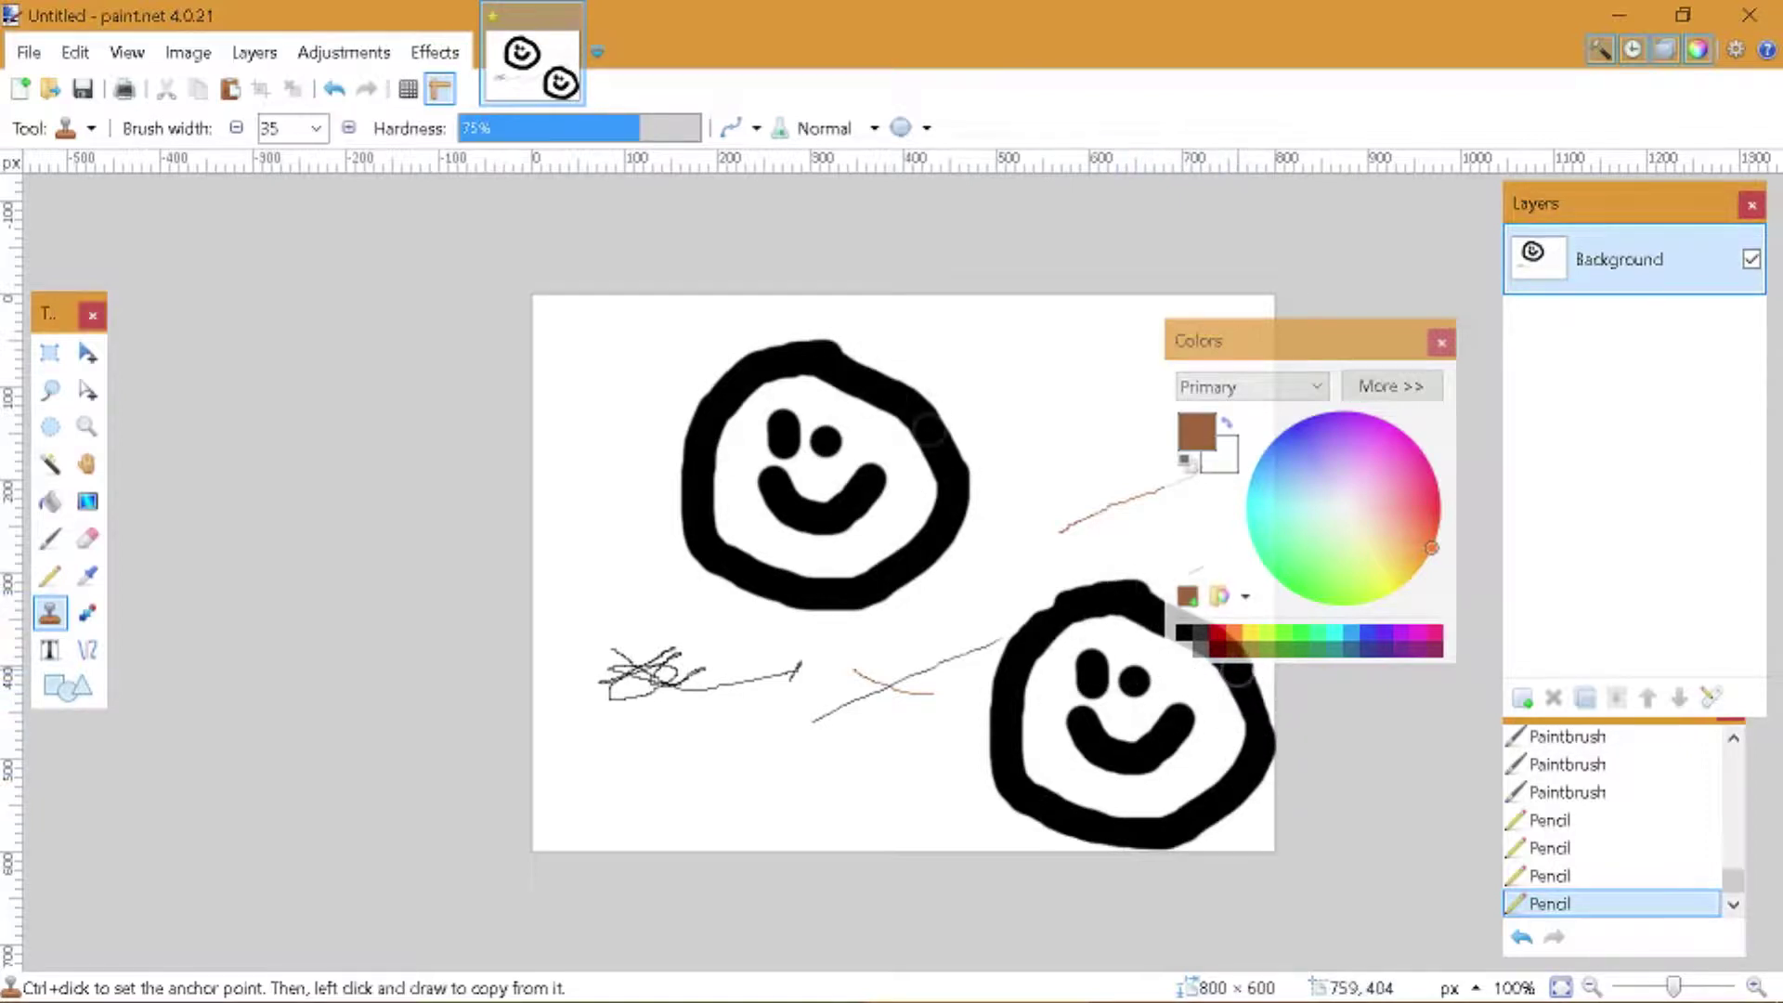
pyautogui.moveTo(1077, 587); pyautogui.dragTo(1029, 622)
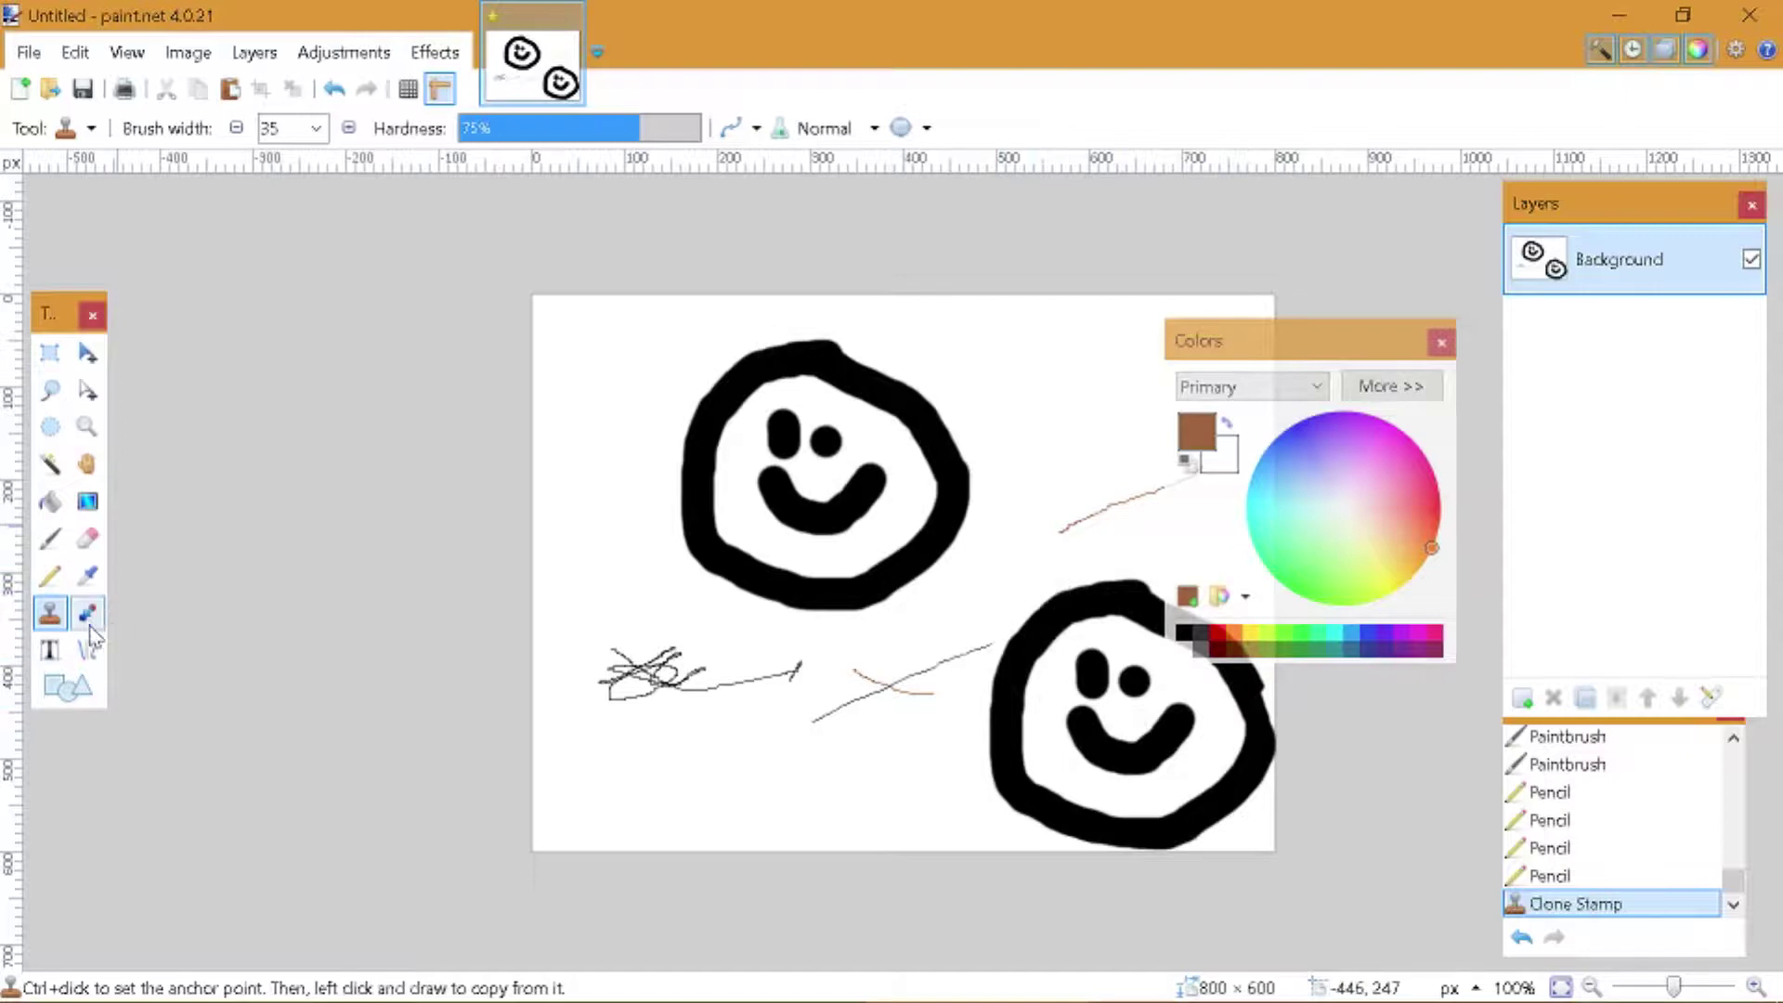
# - Activate the Text tool, look at the DaFont font download site in Chrome, and return to paint.net
pyautogui.click(51, 652)
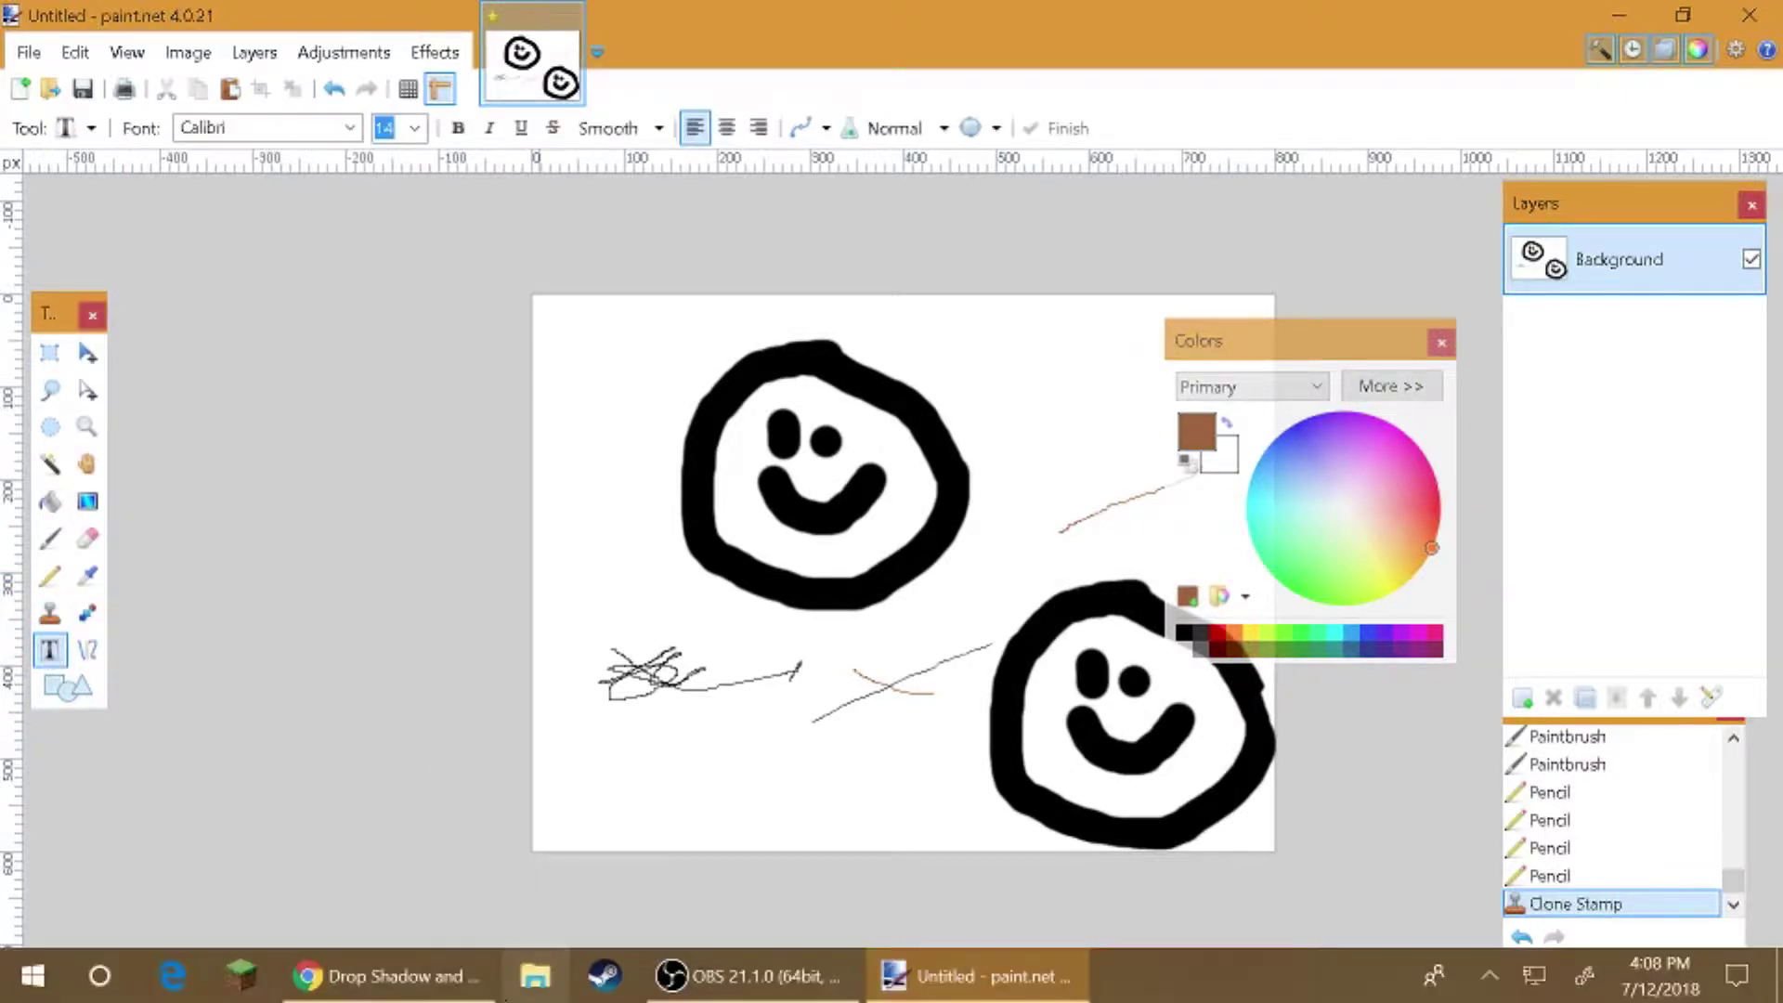
pyautogui.click(390, 975)
pyautogui.click(632, 13)
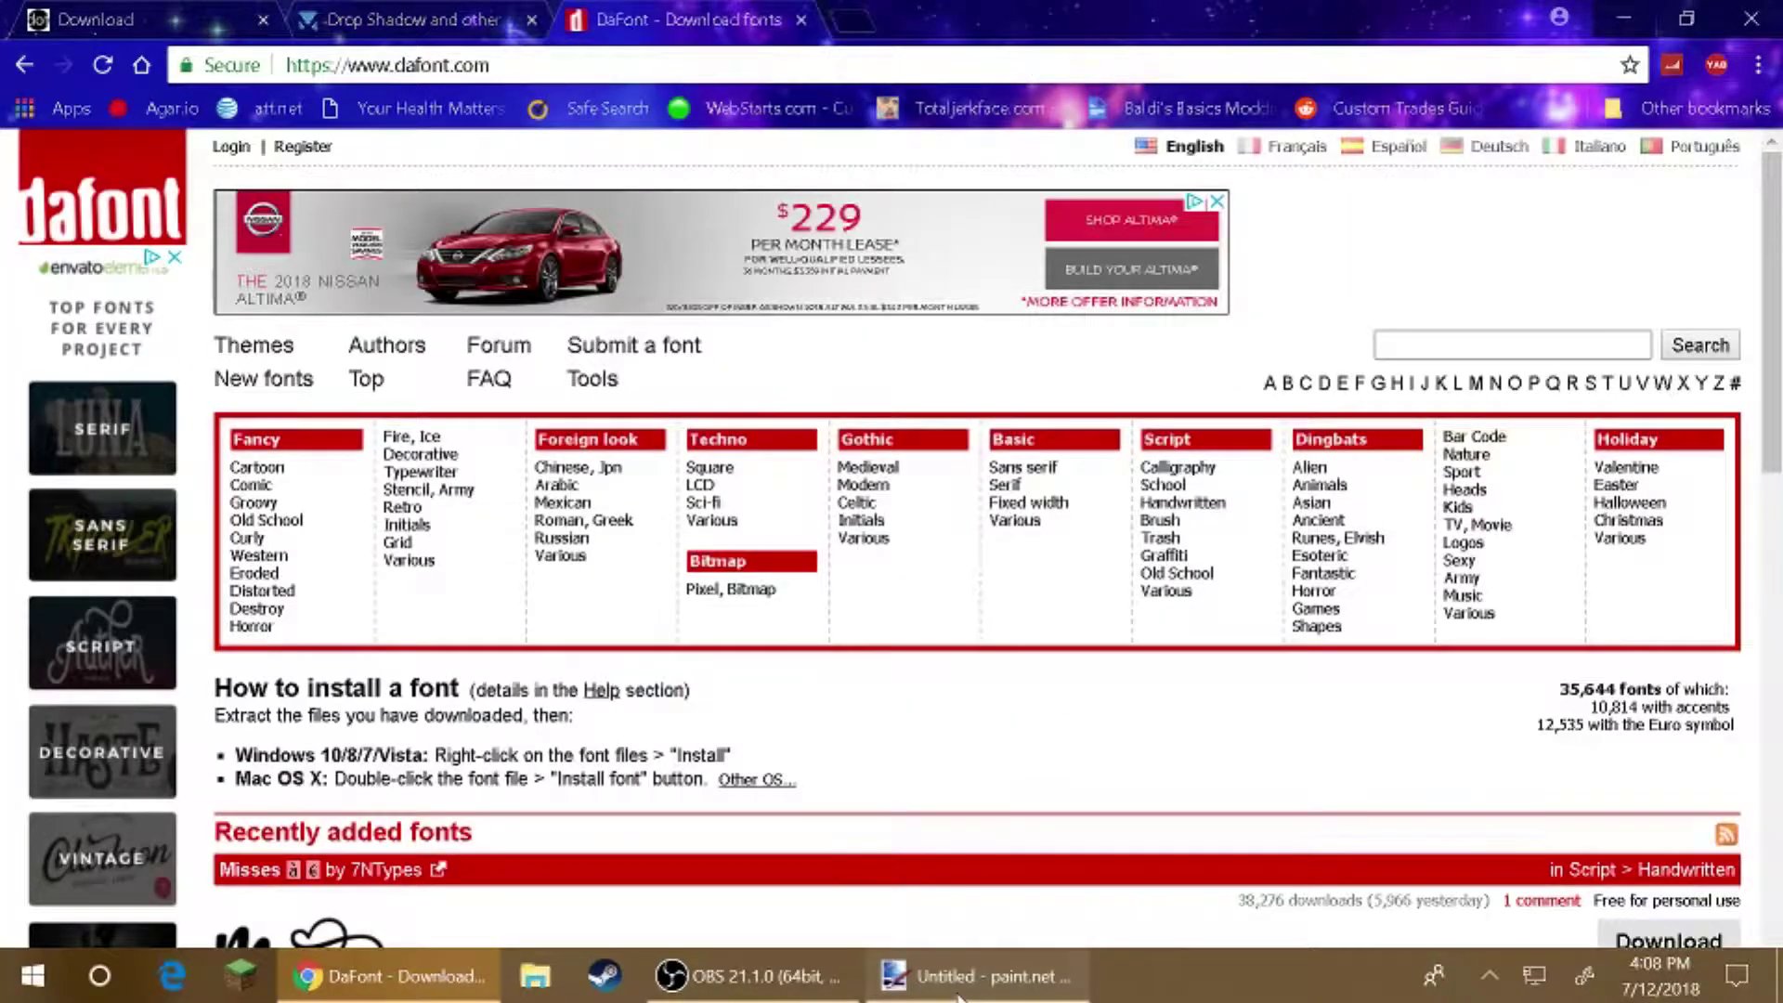
pyautogui.click(1068, 975)
# - Add the brown text "EZ" in Eras Bold ITC, size 144, in the lower-left area of the canvas
pyautogui.click(362, 131)
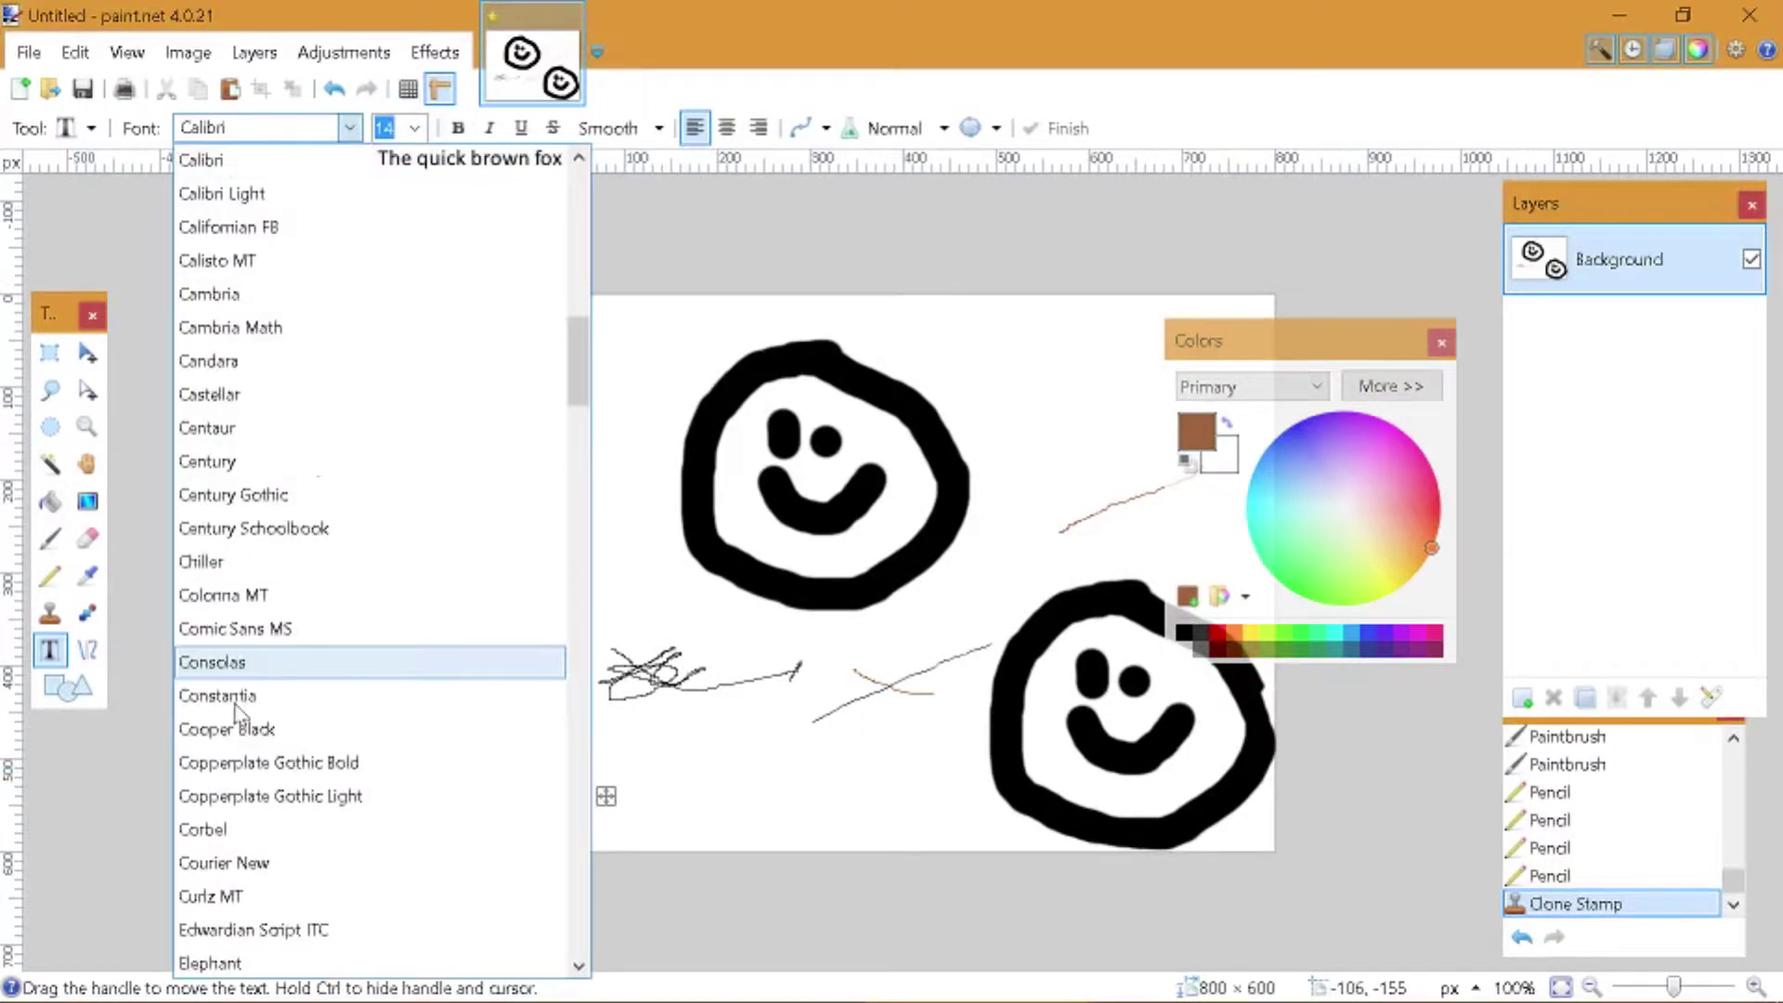
pyautogui.click(121, 823)
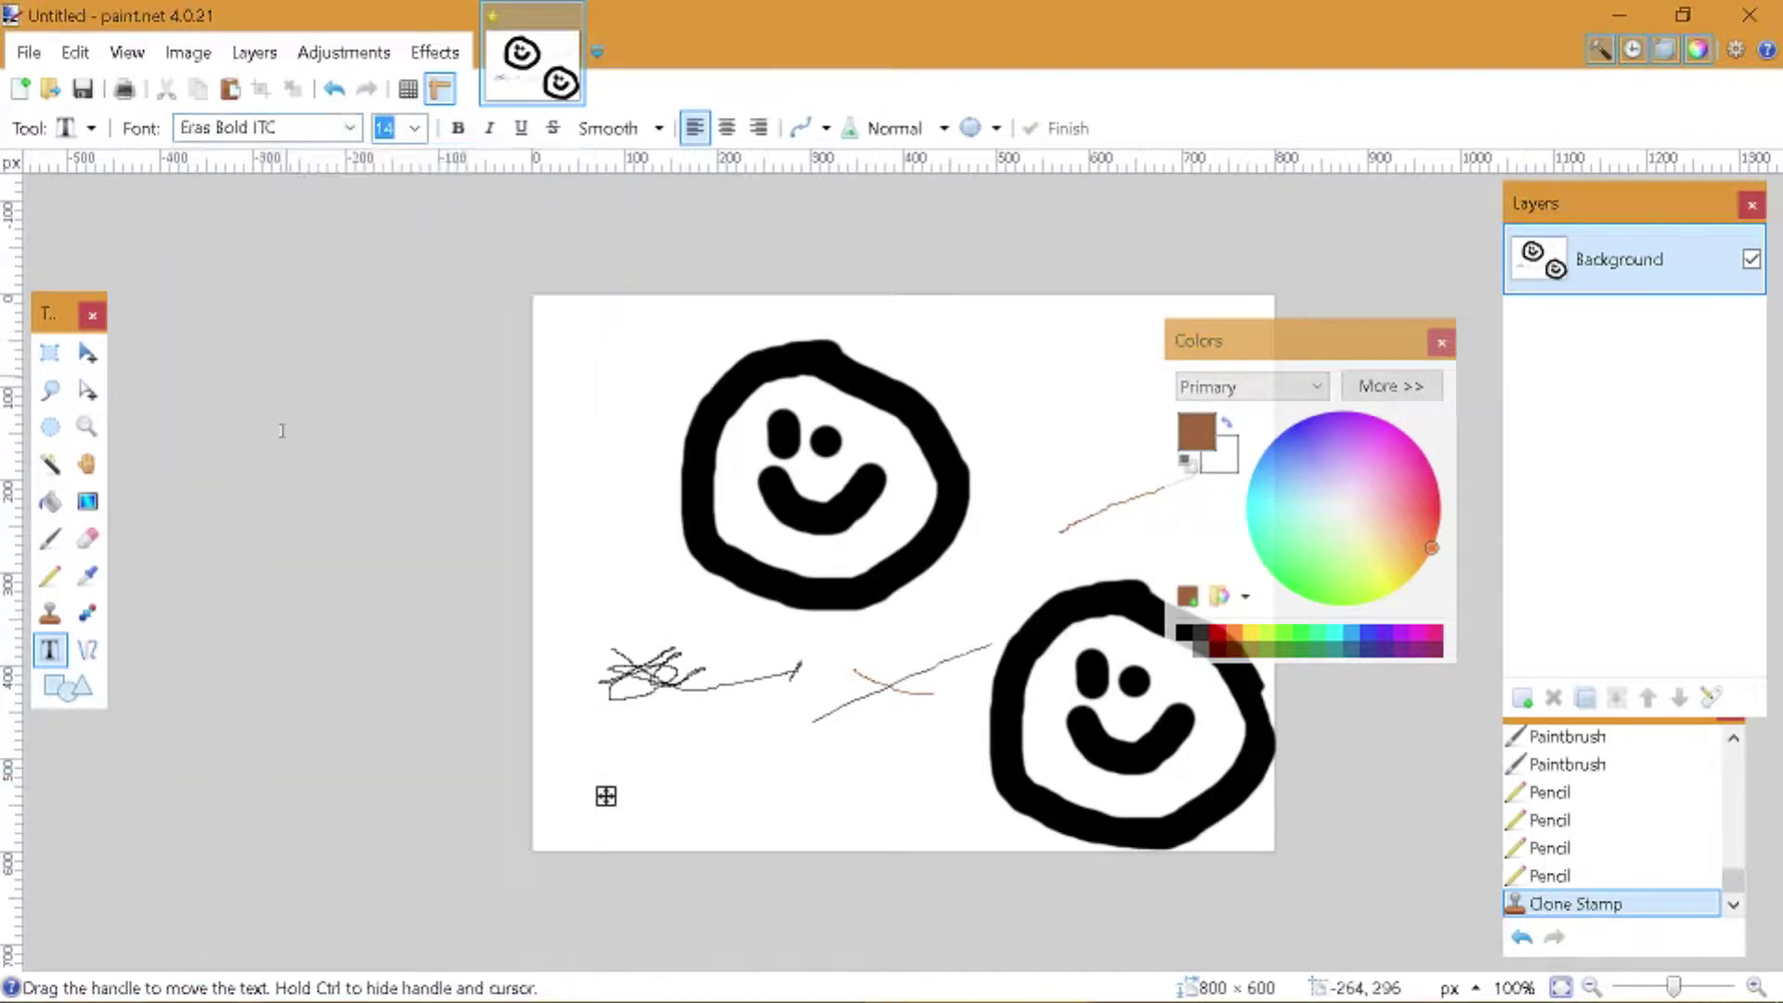
pyautogui.click(414, 128)
pyautogui.click(387, 597)
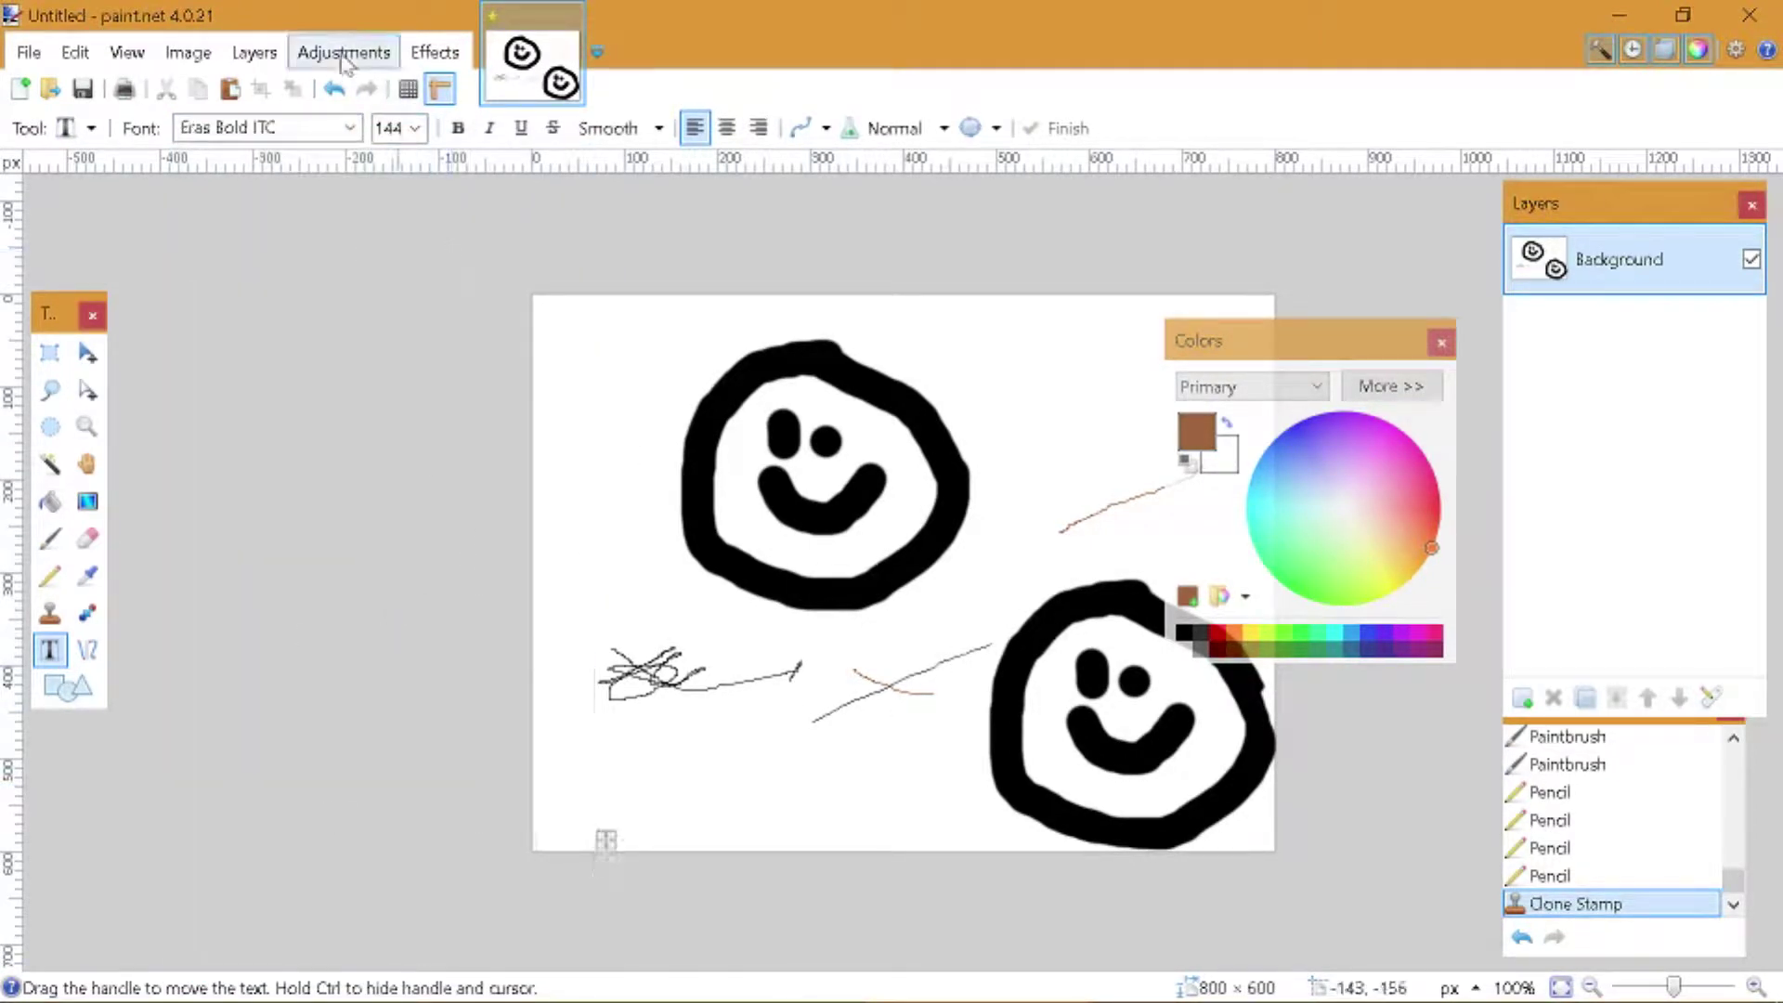
pyautogui.doubleClick(418, 129)
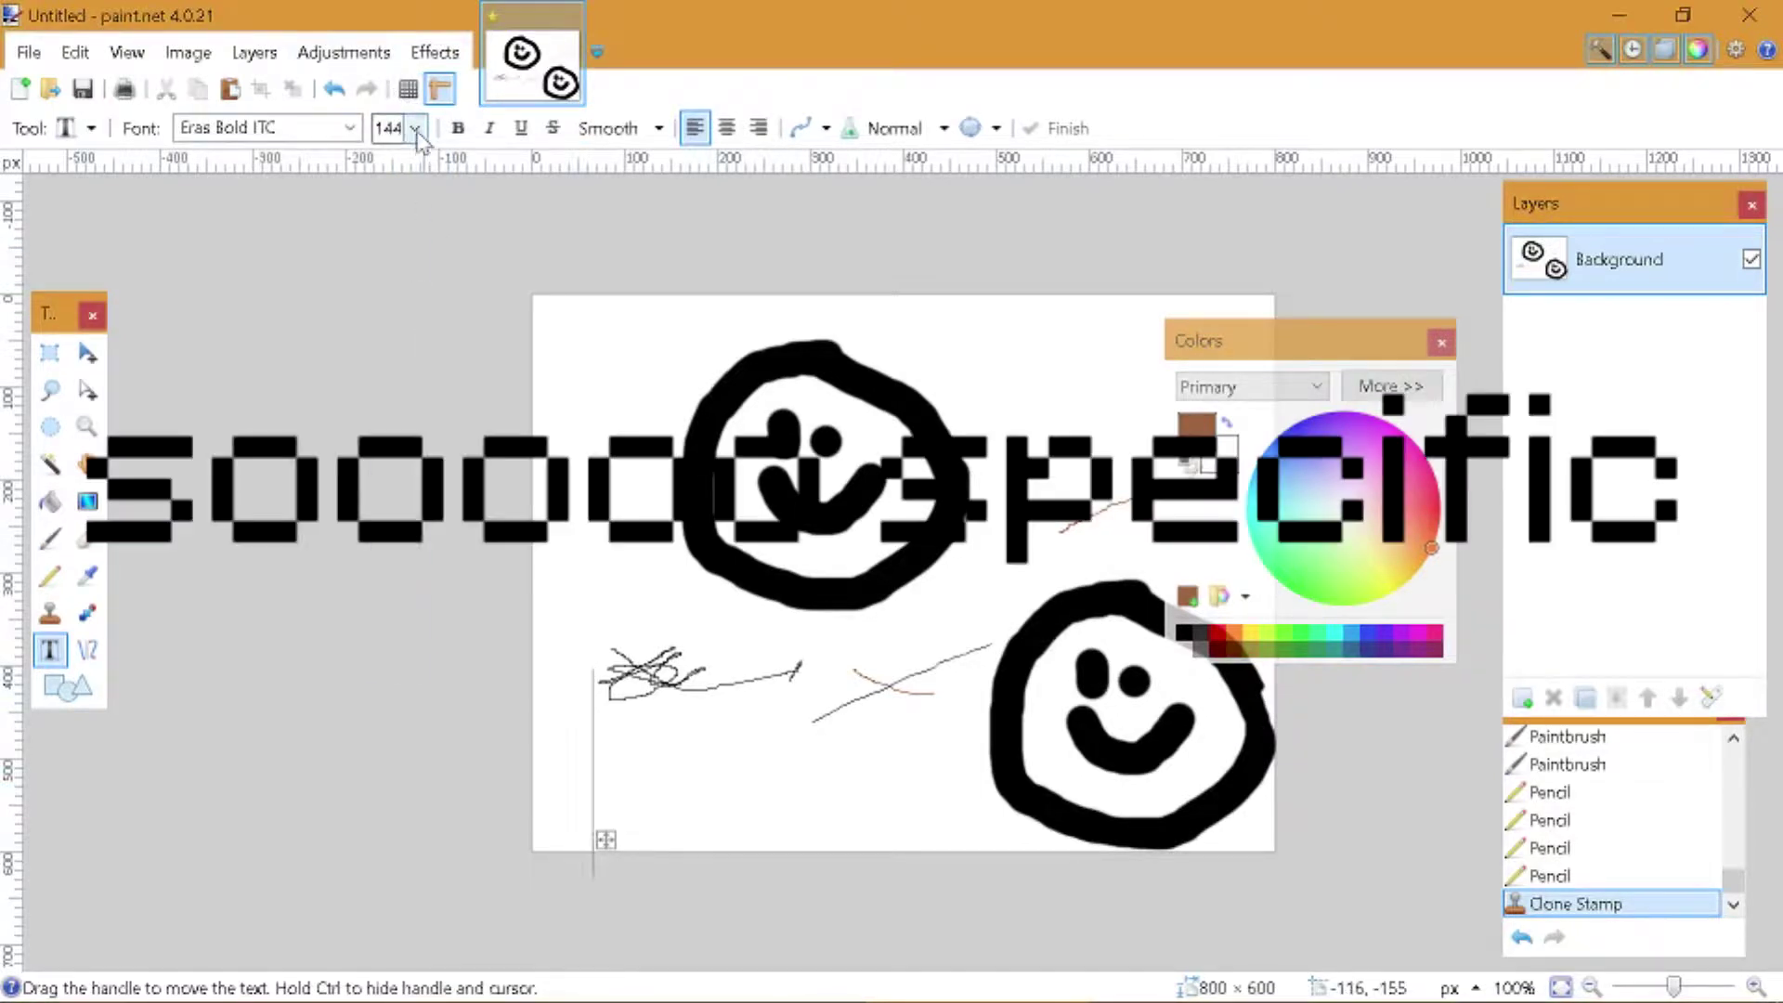
pyautogui.click(414, 128)
pyautogui.click(399, 596)
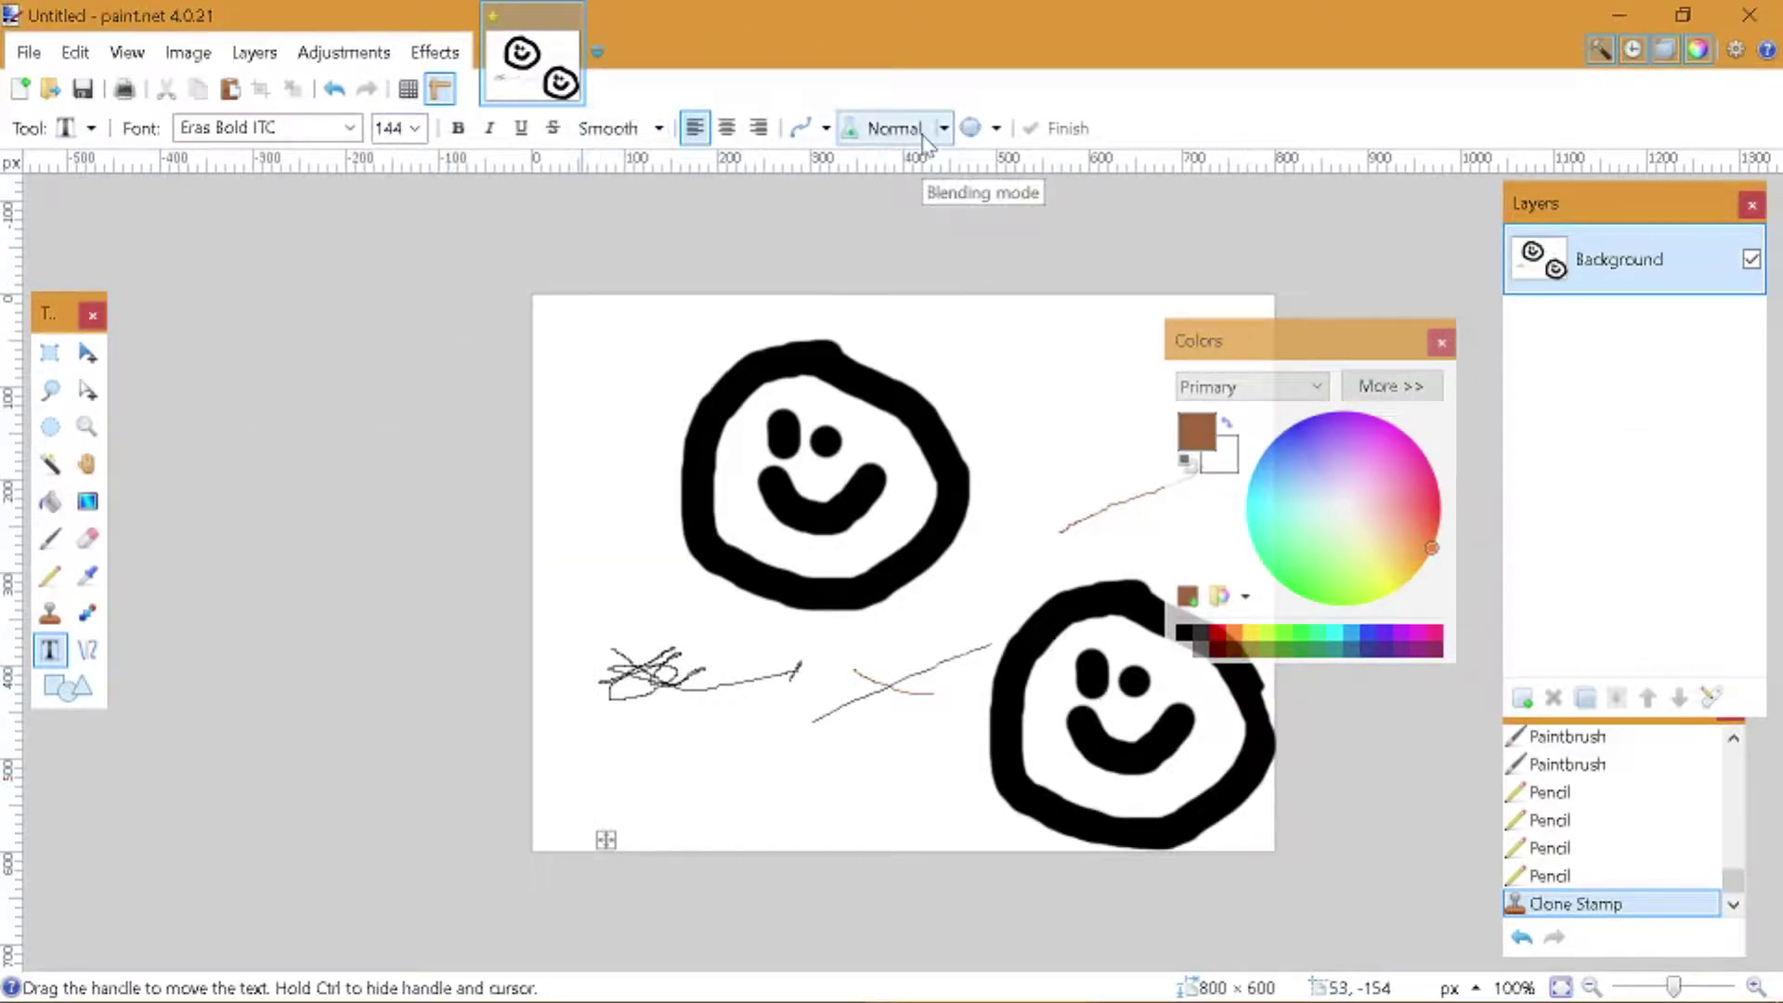
pyautogui.write('EZ')
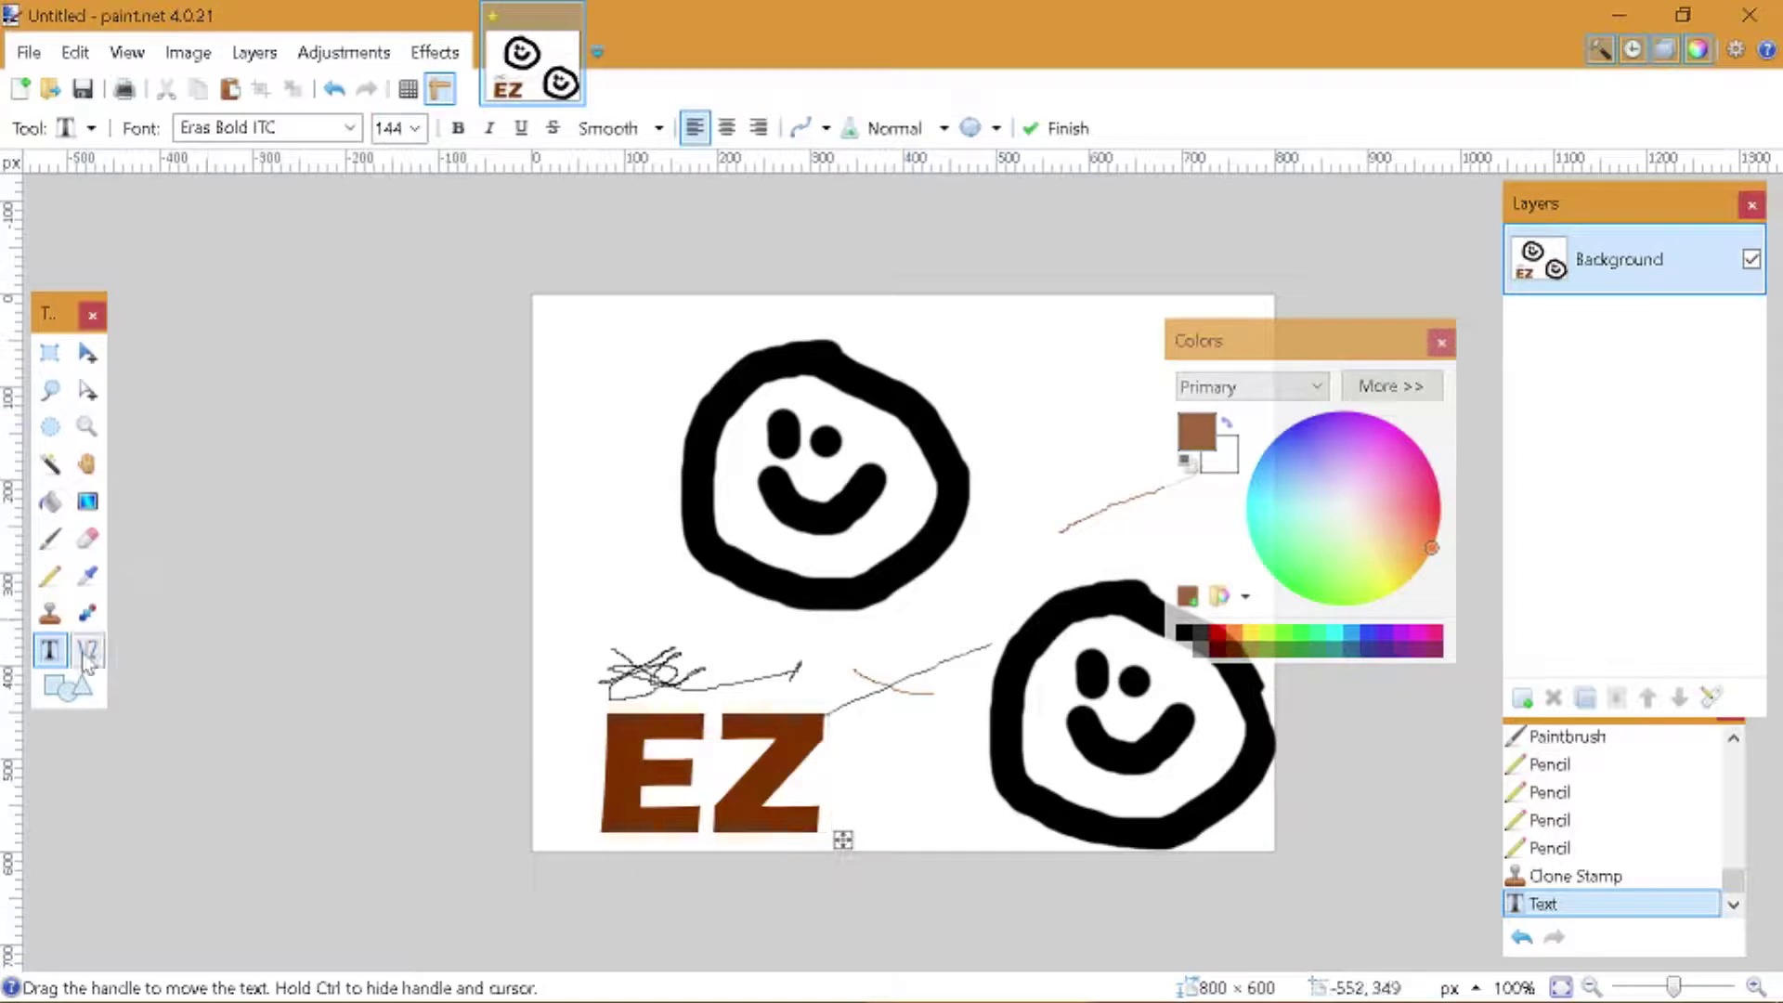
# - Draw a brown shape about 573 × 195 px over the lower-right smiley and change it from a rectangle to an ellipse
pyautogui.click(68, 688)
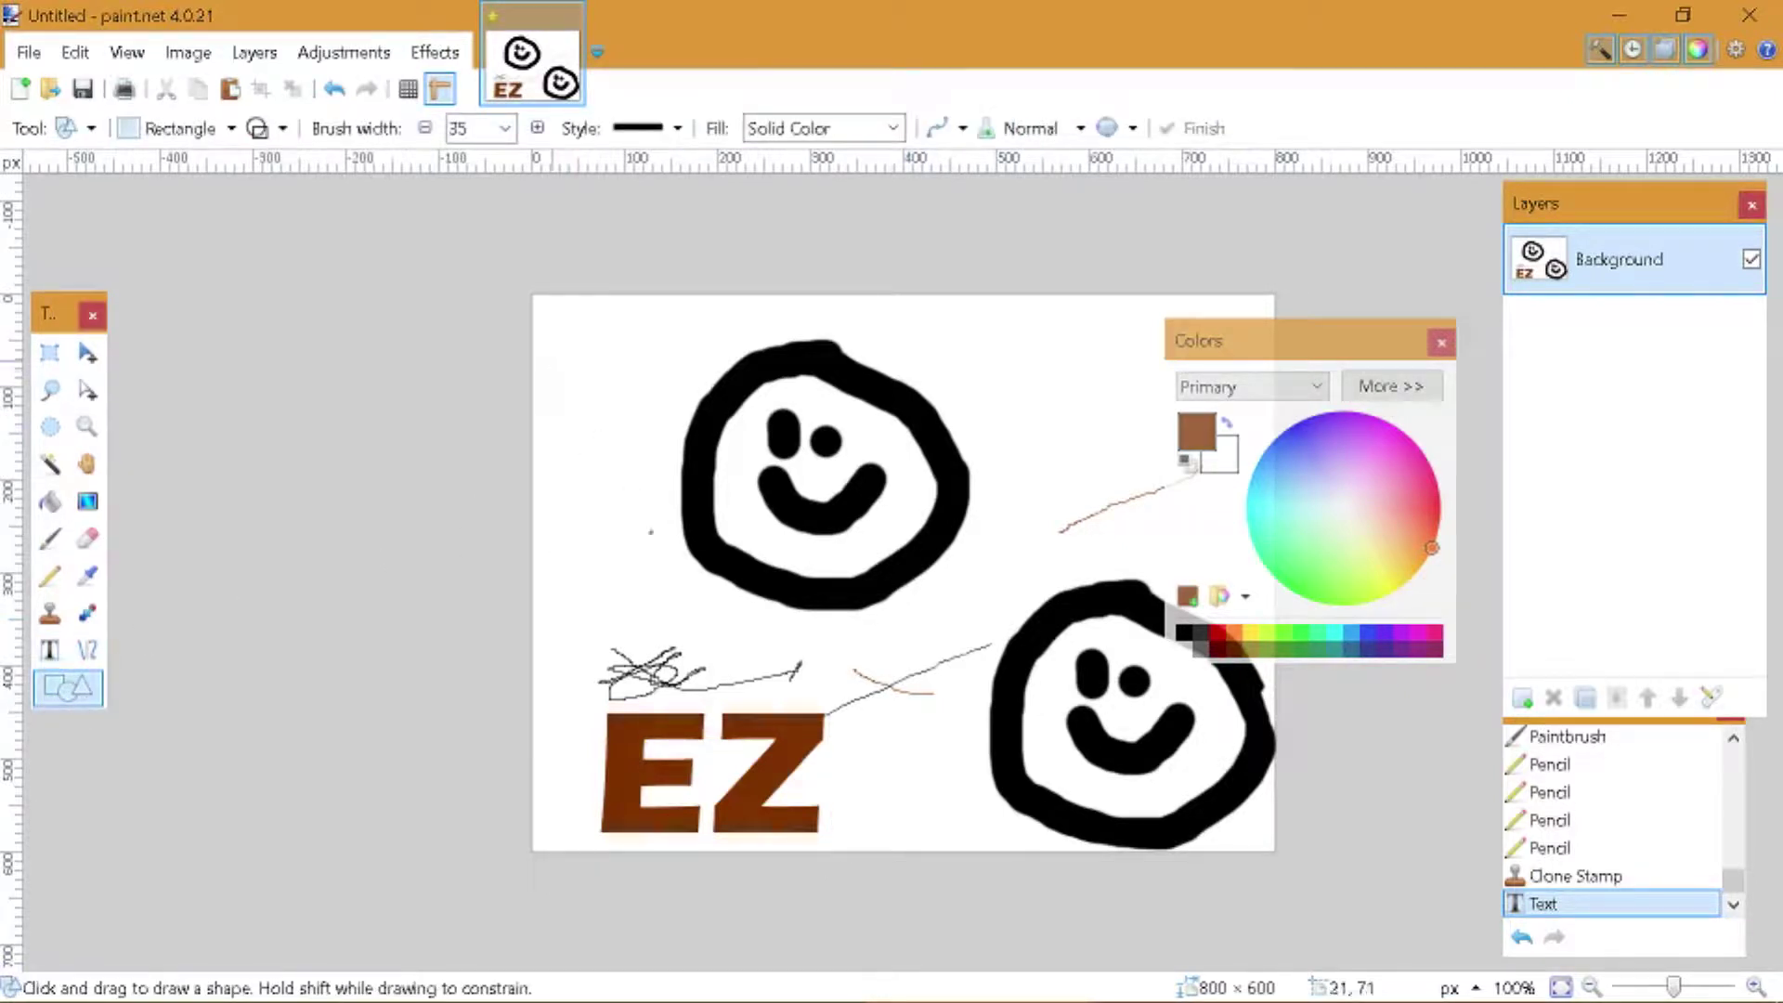
pyautogui.moveTo(552, 360)
pyautogui.mouseDown()
pyautogui.moveTo(570, 506)
pyautogui.moveTo(713, 432)
pyautogui.moveTo(1084, 541)
pyautogui.moveTo(1446, 737)
pyautogui.mouseUp()
pyautogui.click(230, 128)
pyautogui.click(220, 195)
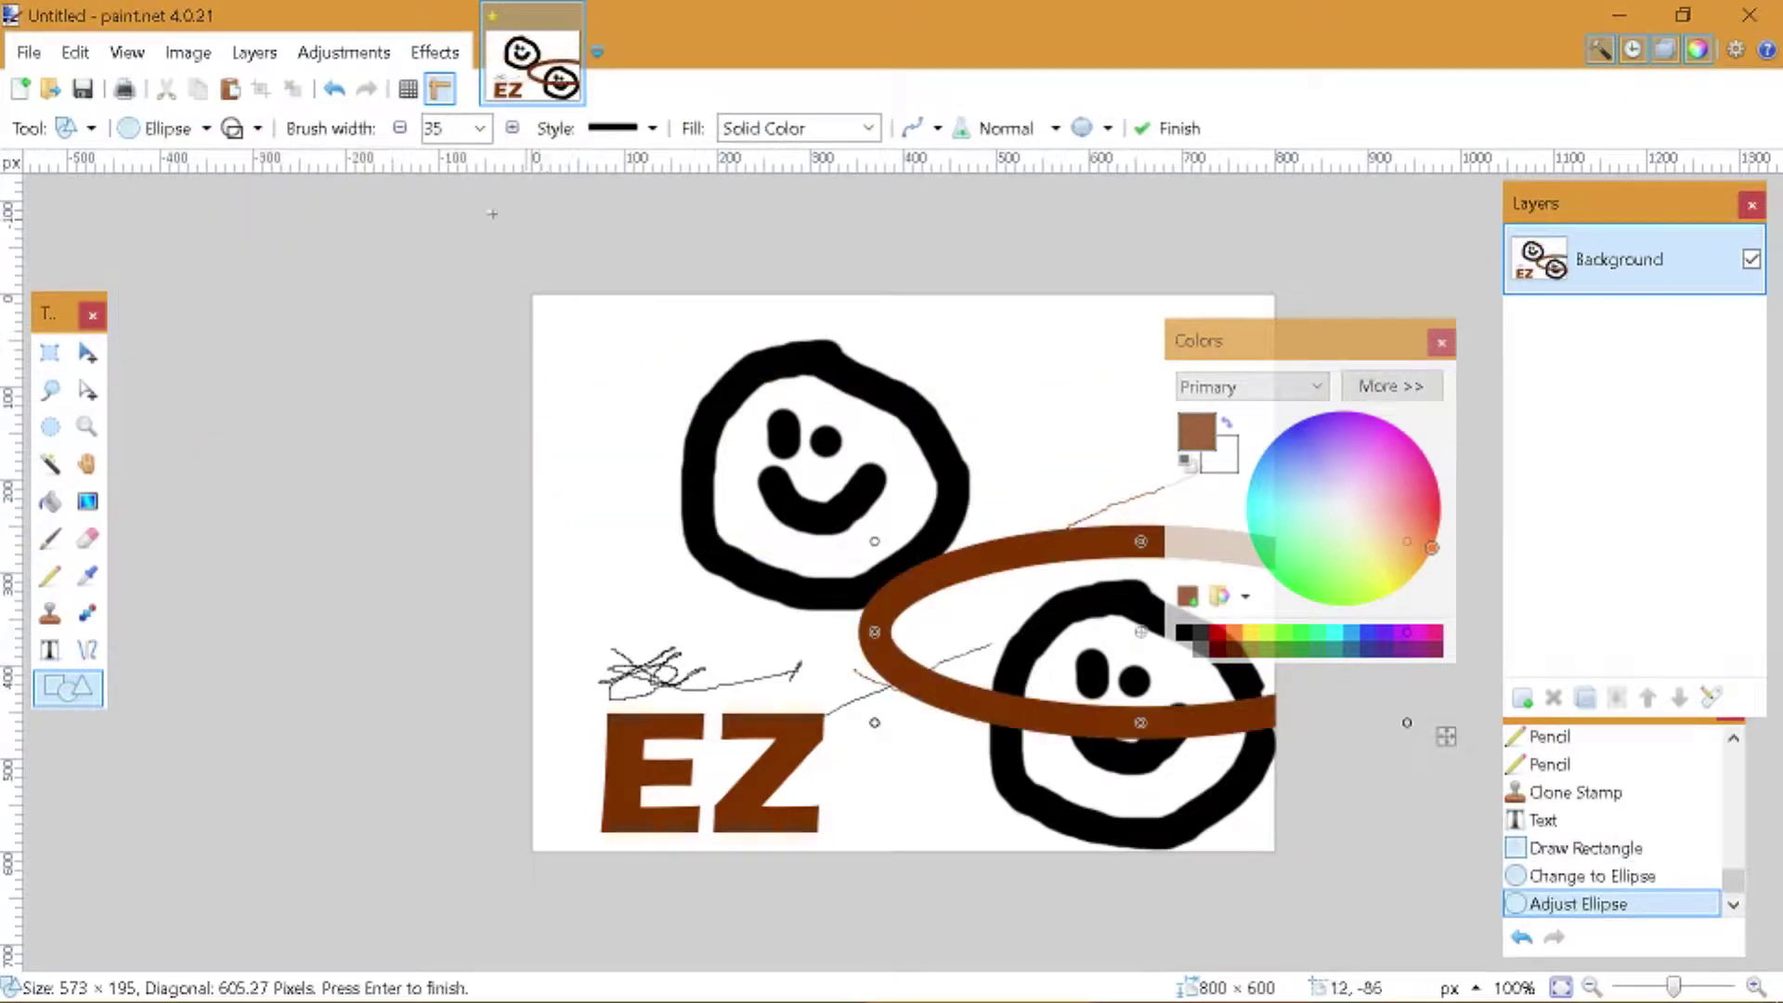
# - Try the filled and the filled-with-outline draw modes on the ellipse
pyautogui.click(233, 129)
pyautogui.click(278, 192)
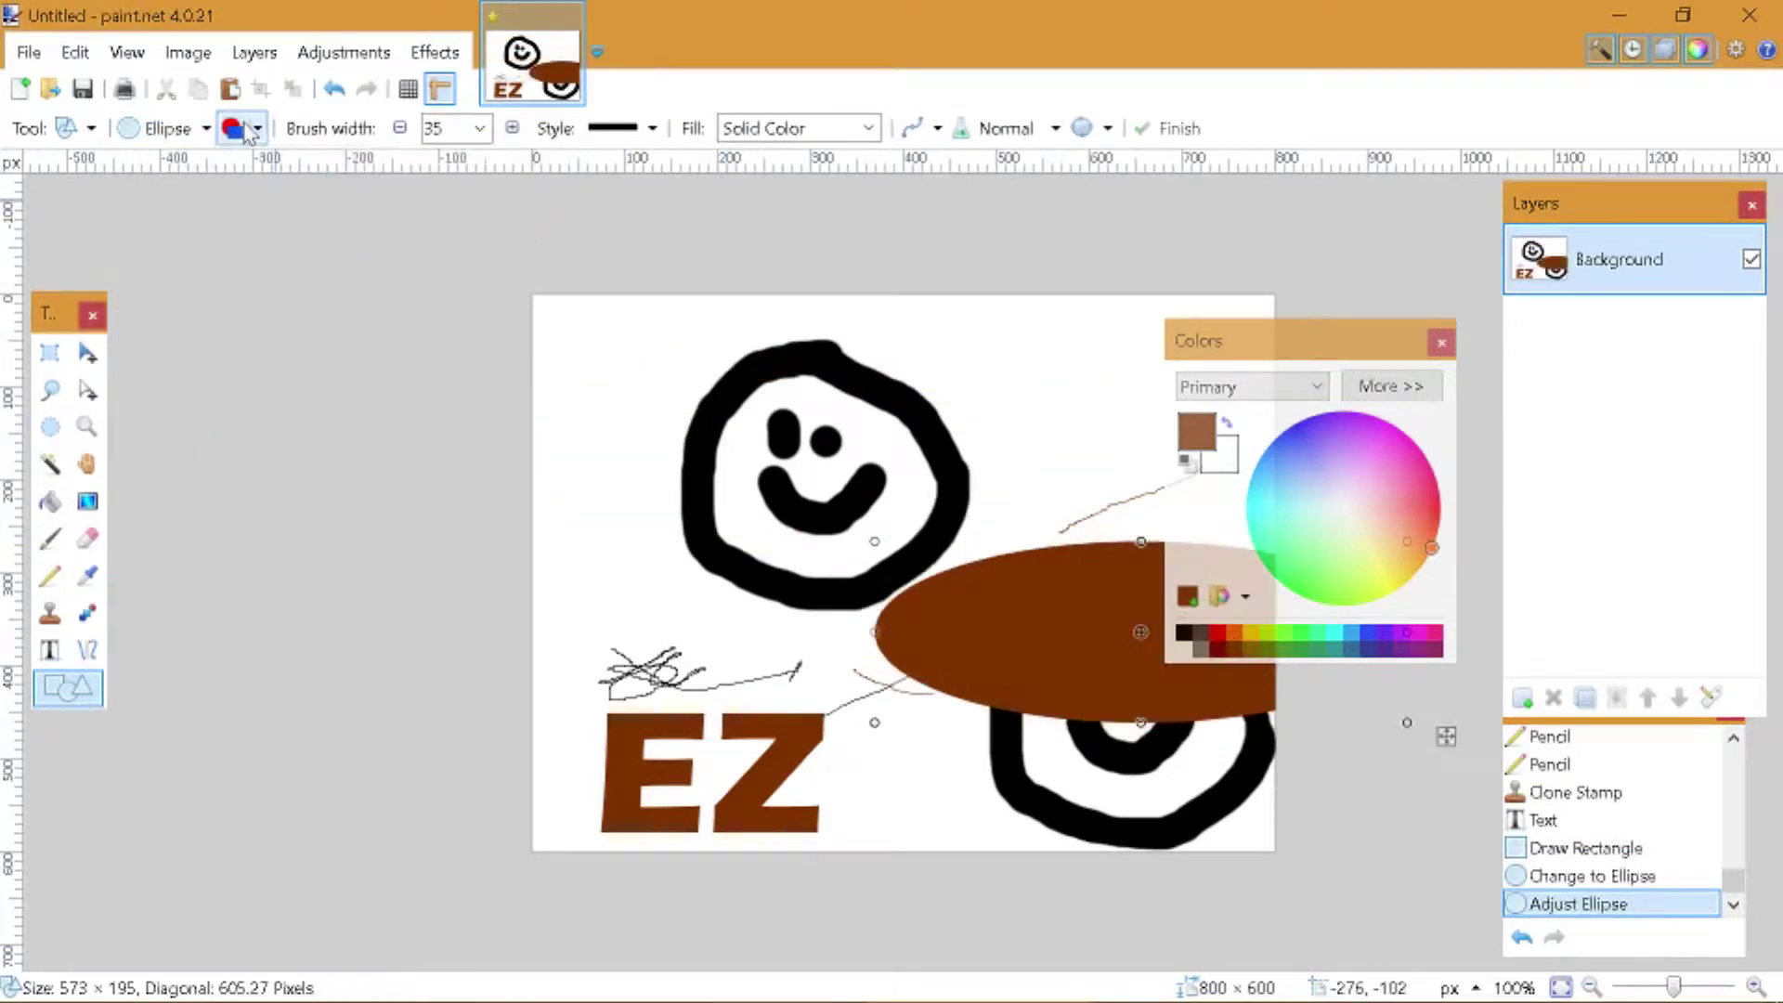
pyautogui.click(249, 132)
pyautogui.click(310, 160)
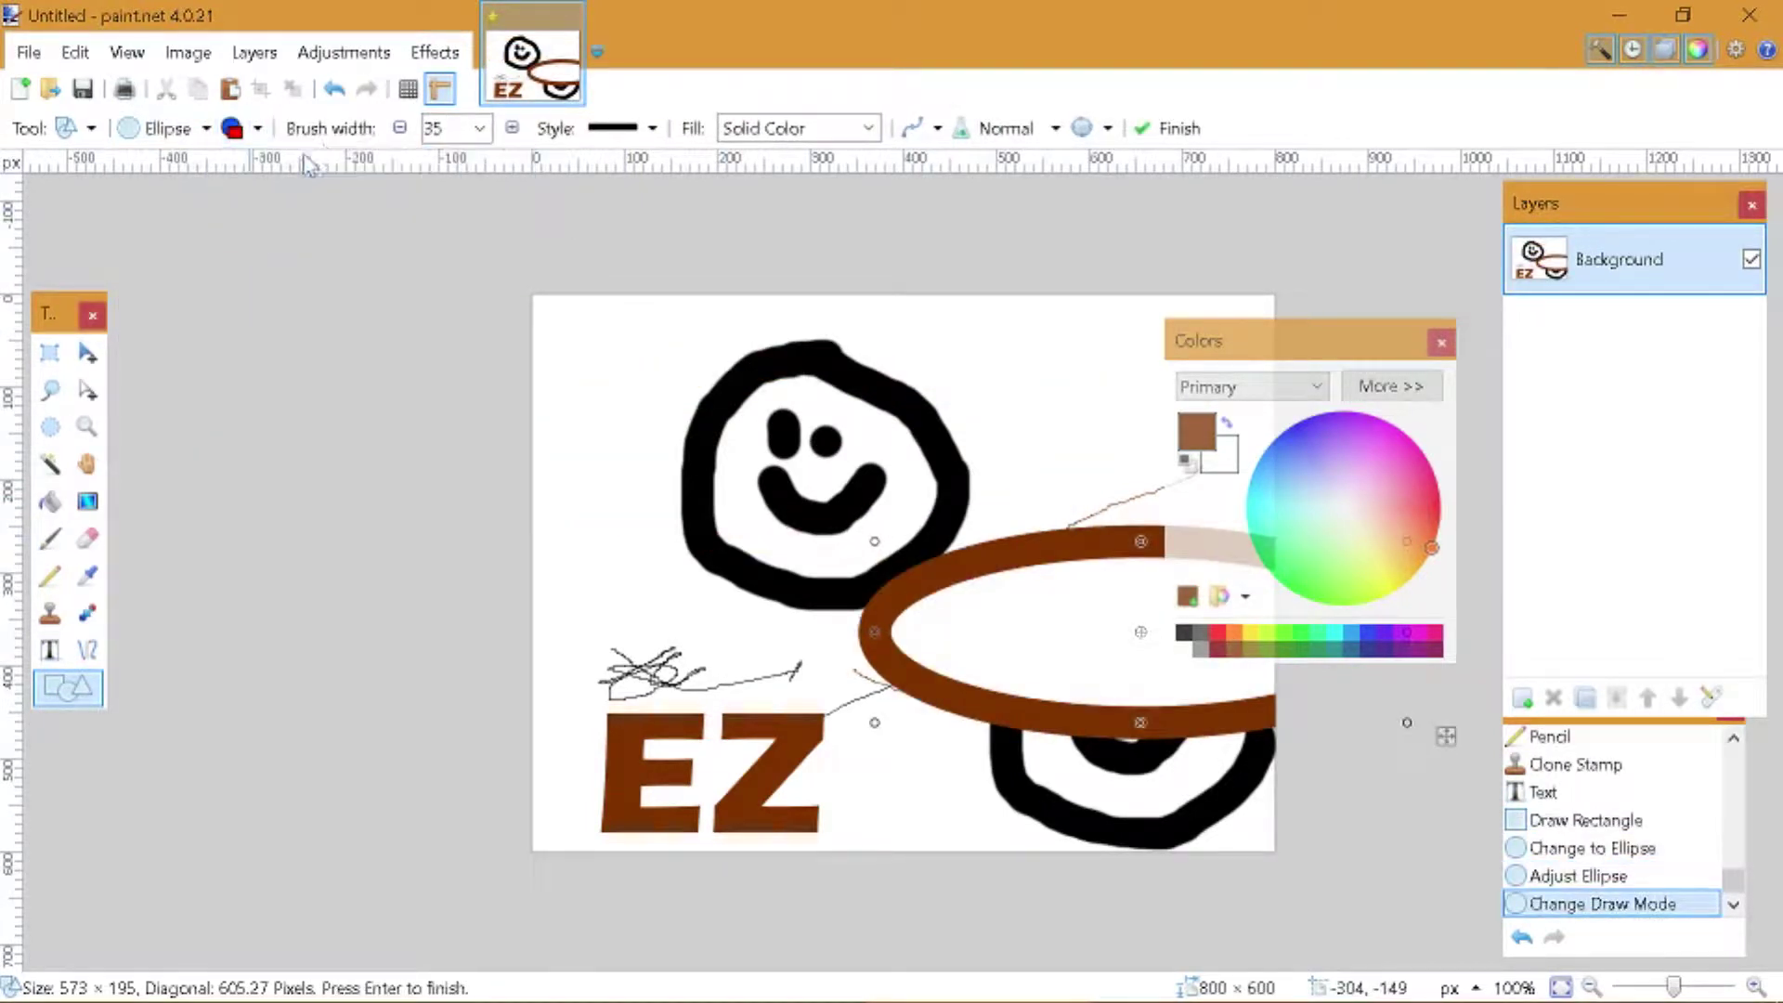
# - Set the ellipse's brush width to 8, try the Dotted line style on its outline, and return it to Solid
pyautogui.click(479, 128)
pyautogui.click(446, 232)
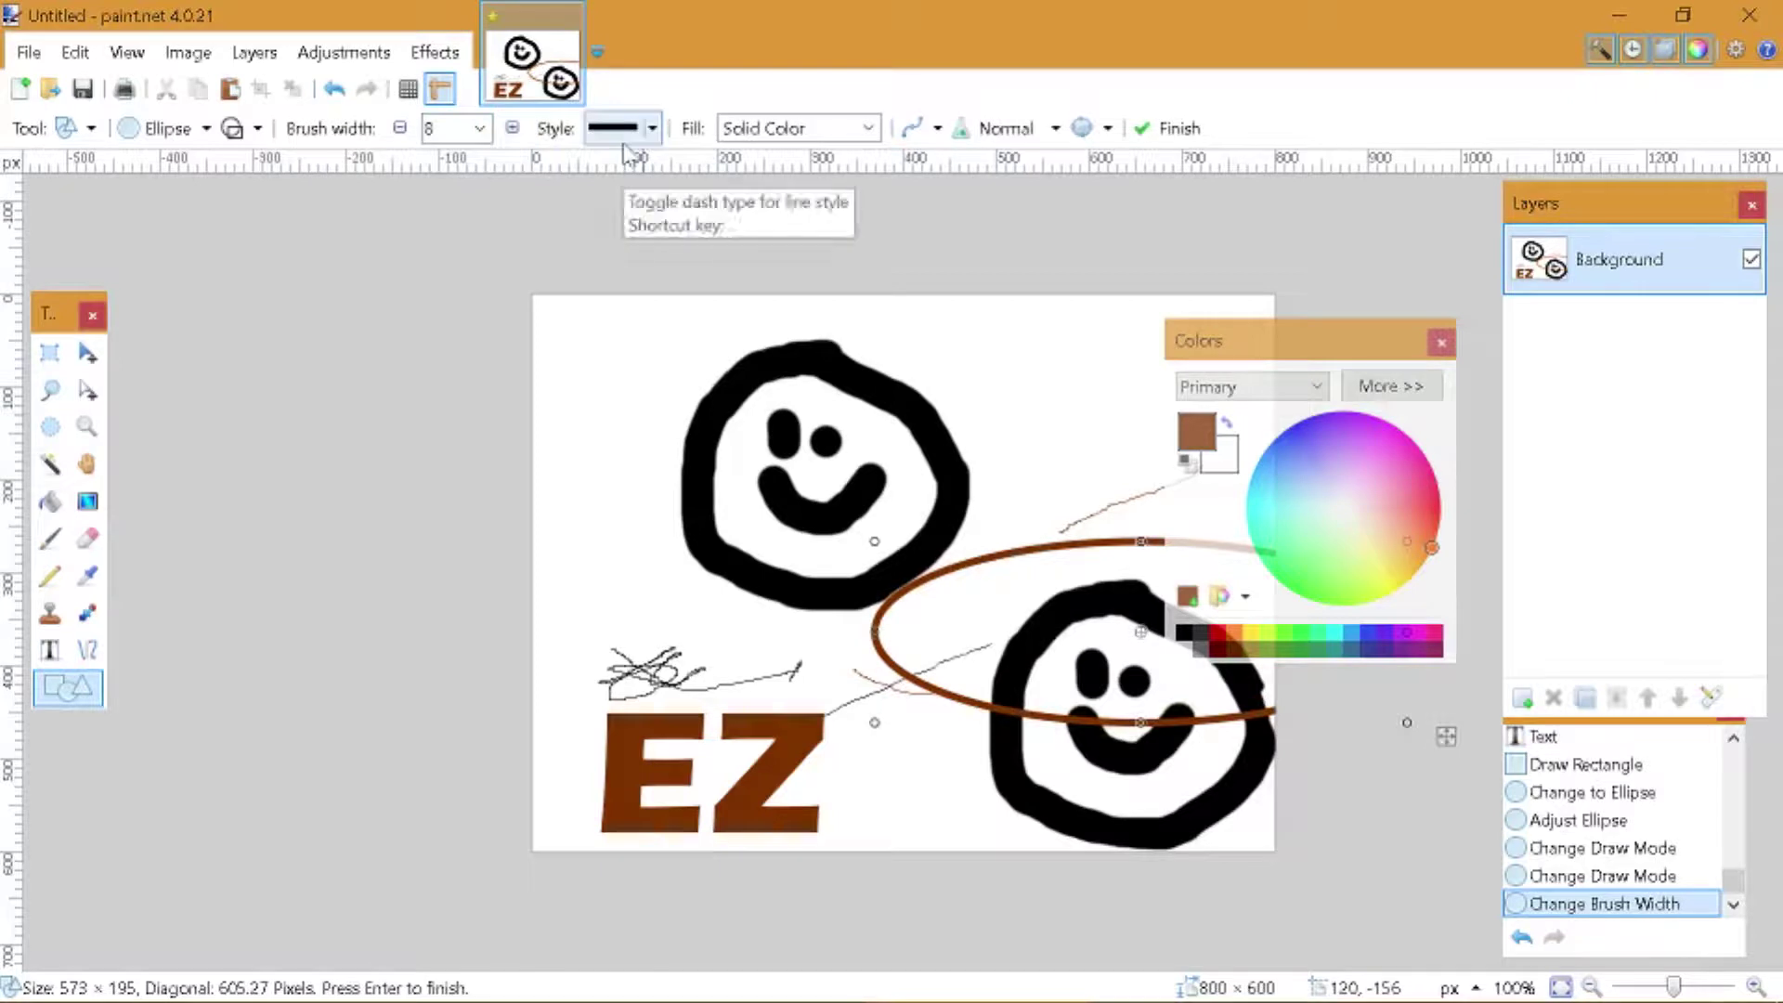
pyautogui.click(654, 130)
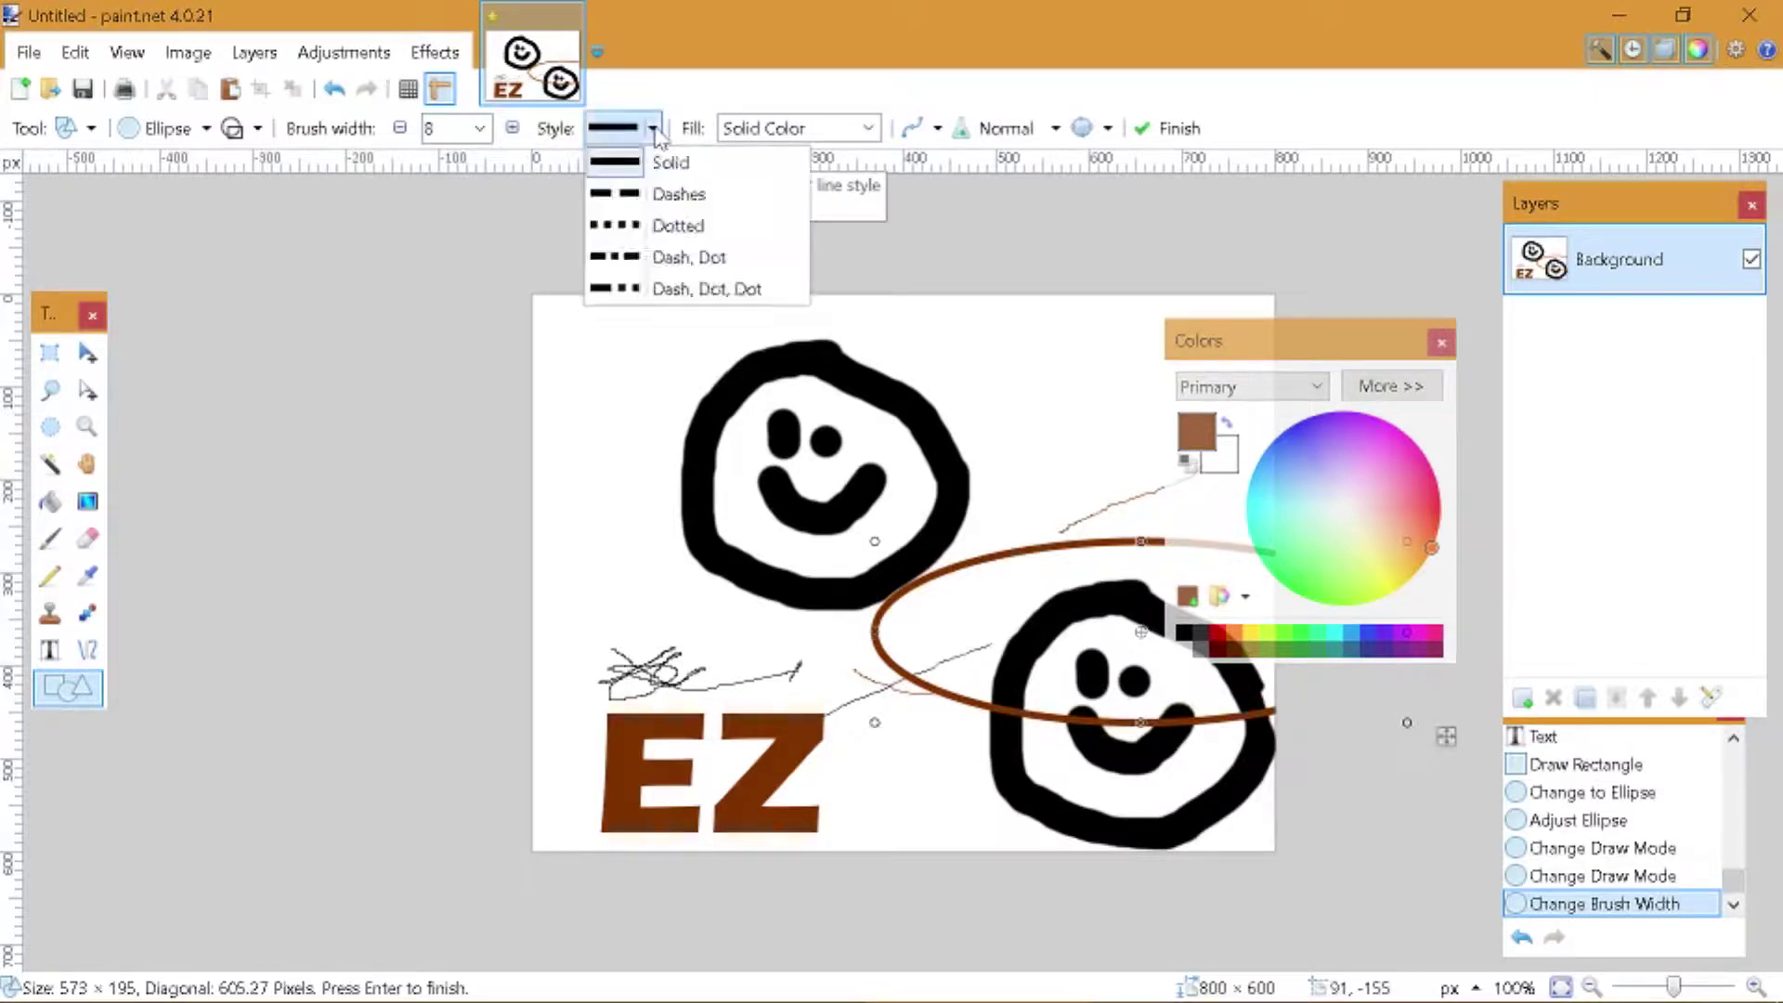
pyautogui.click(678, 226)
pyautogui.click(653, 130)
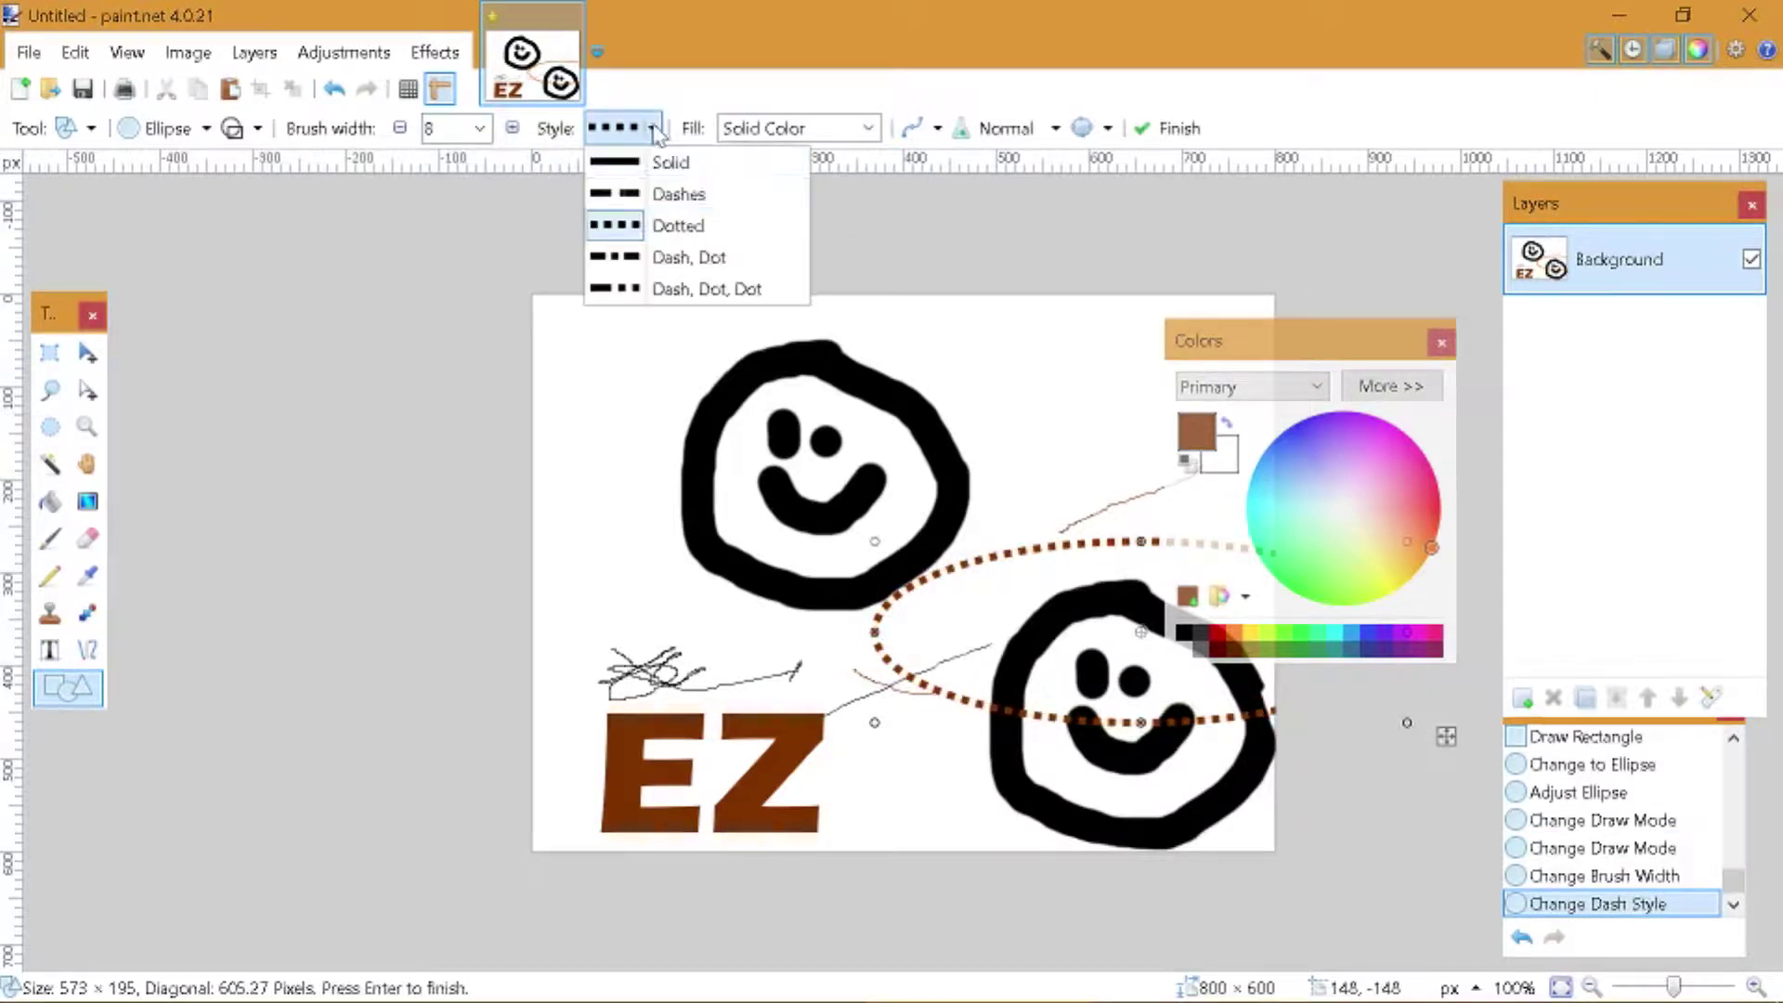
pyautogui.click(670, 162)
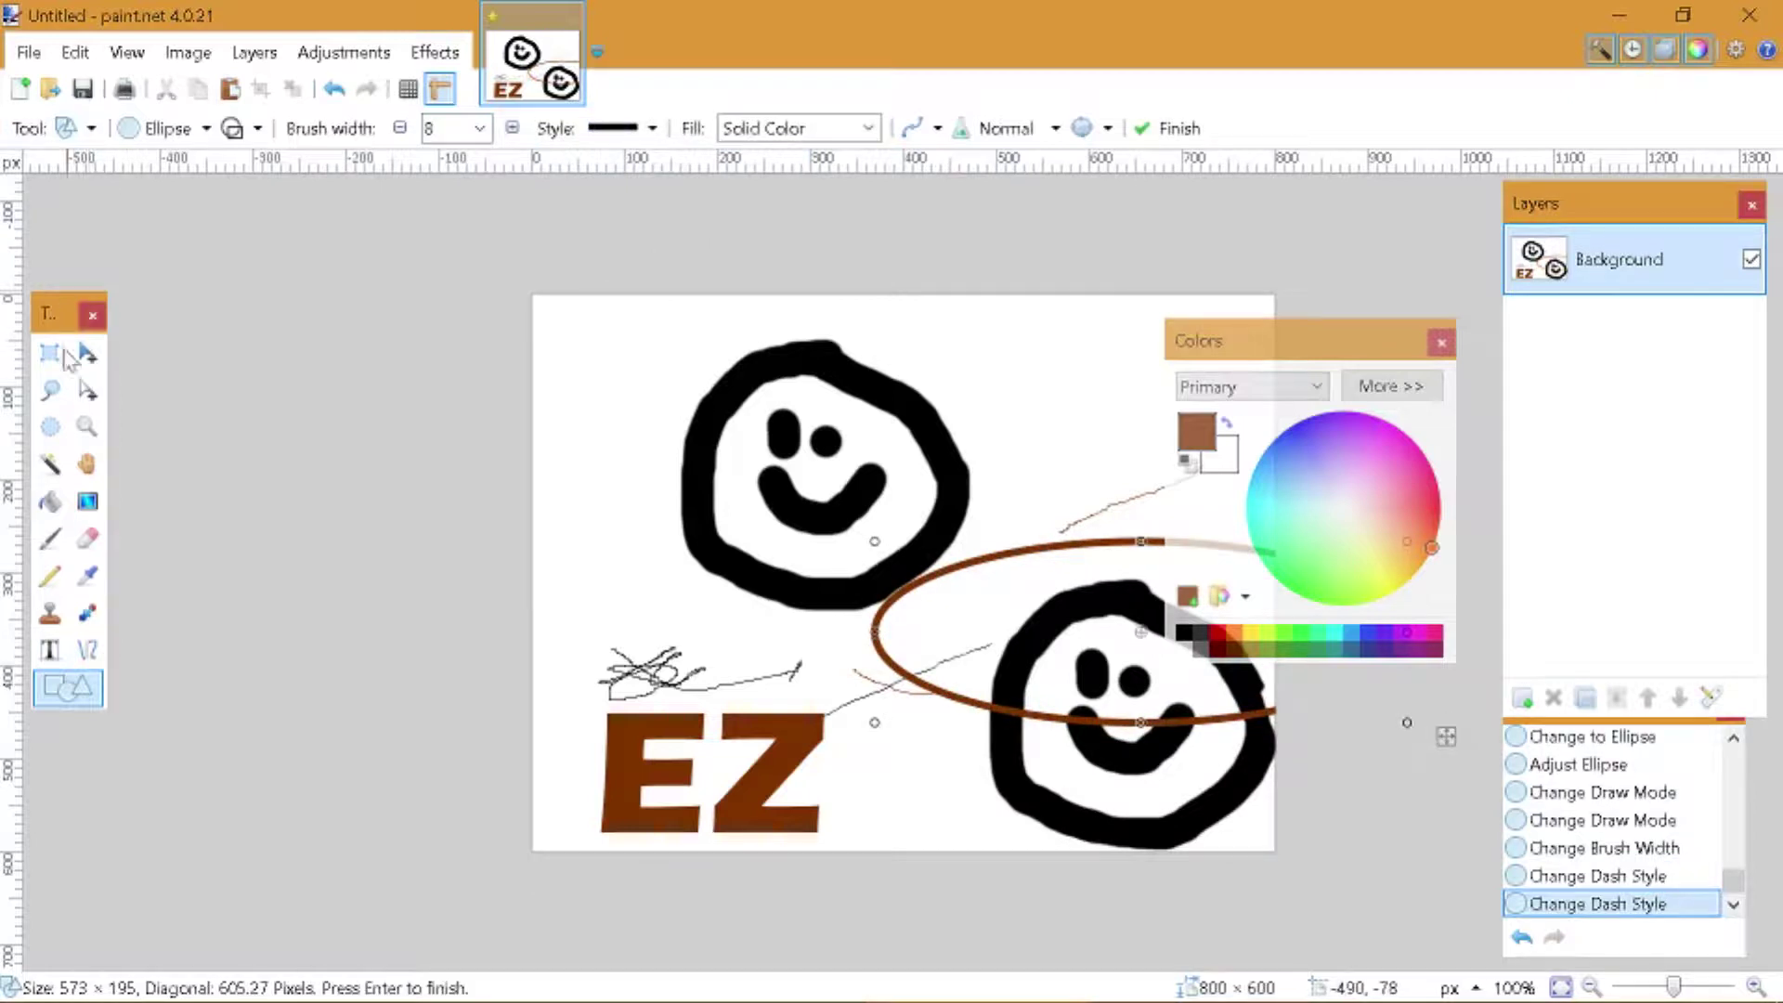
# - Draw a straight brown line about 374 px long from the "EZ" text up to the upper smiley and dab it with Recolor
pyautogui.click(91, 130)
pyautogui.click(91, 130)
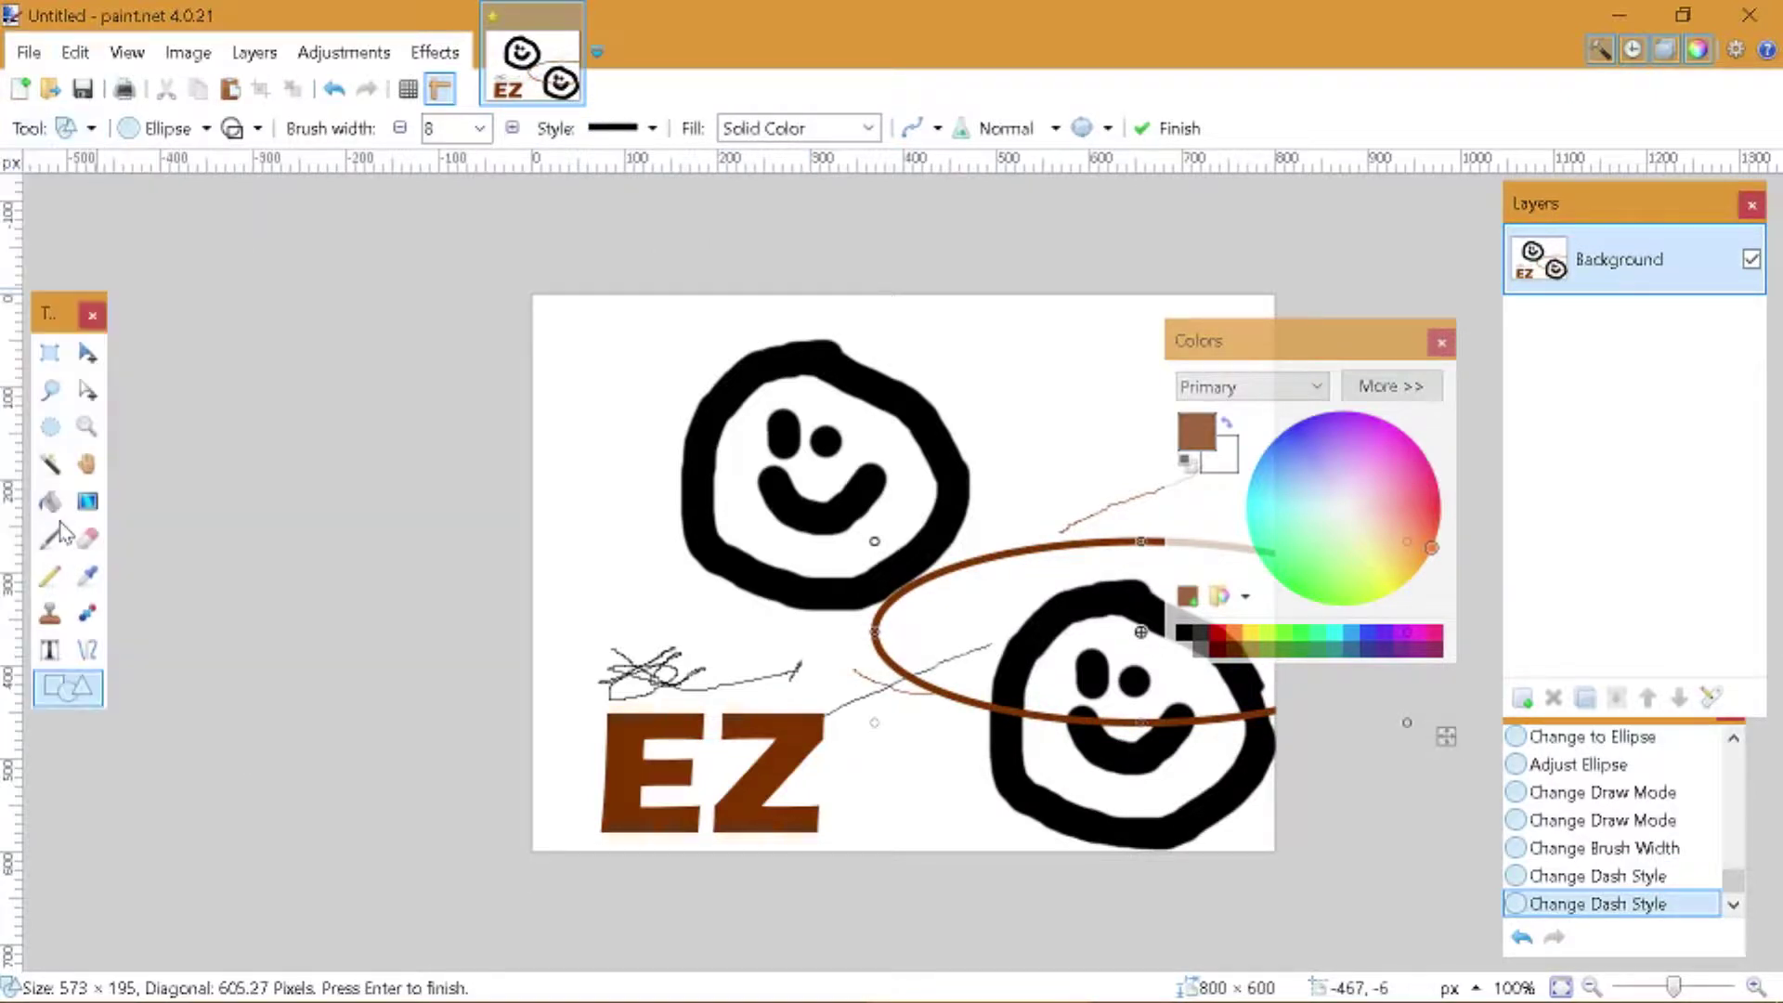
pyautogui.click(91, 130)
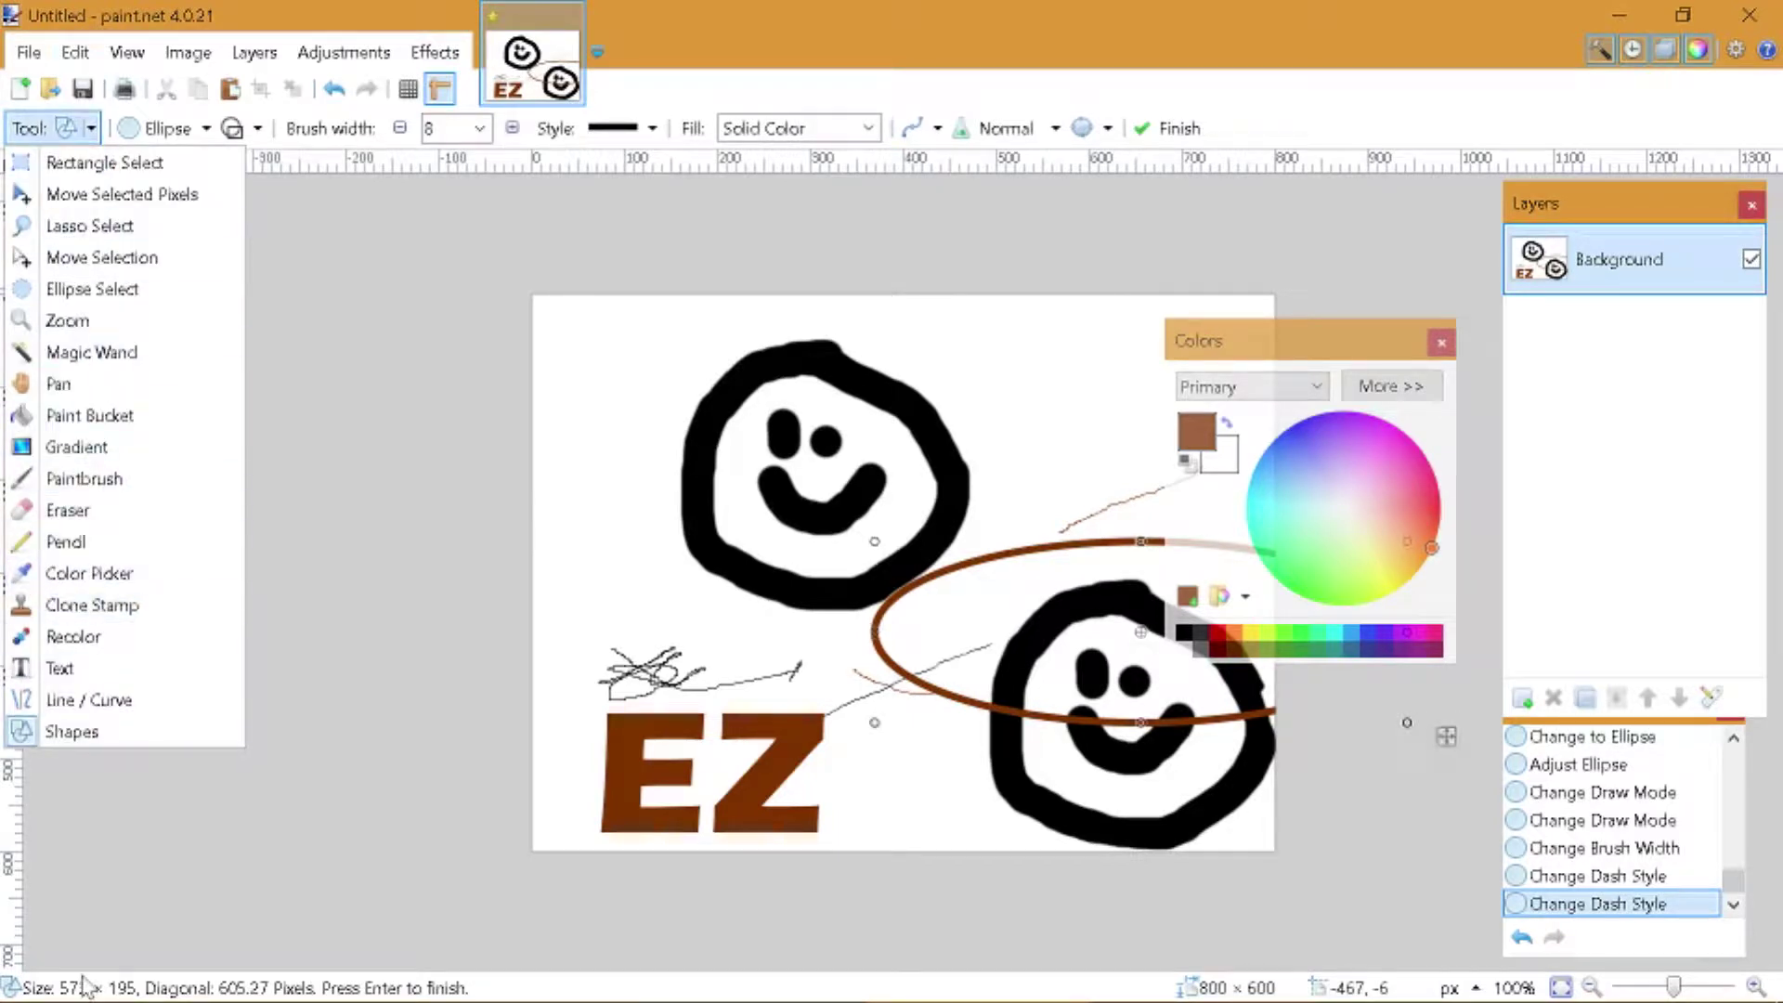
pyautogui.click(88, 700)
pyautogui.moveTo(645, 708); pyautogui.dragTo(797, 398)
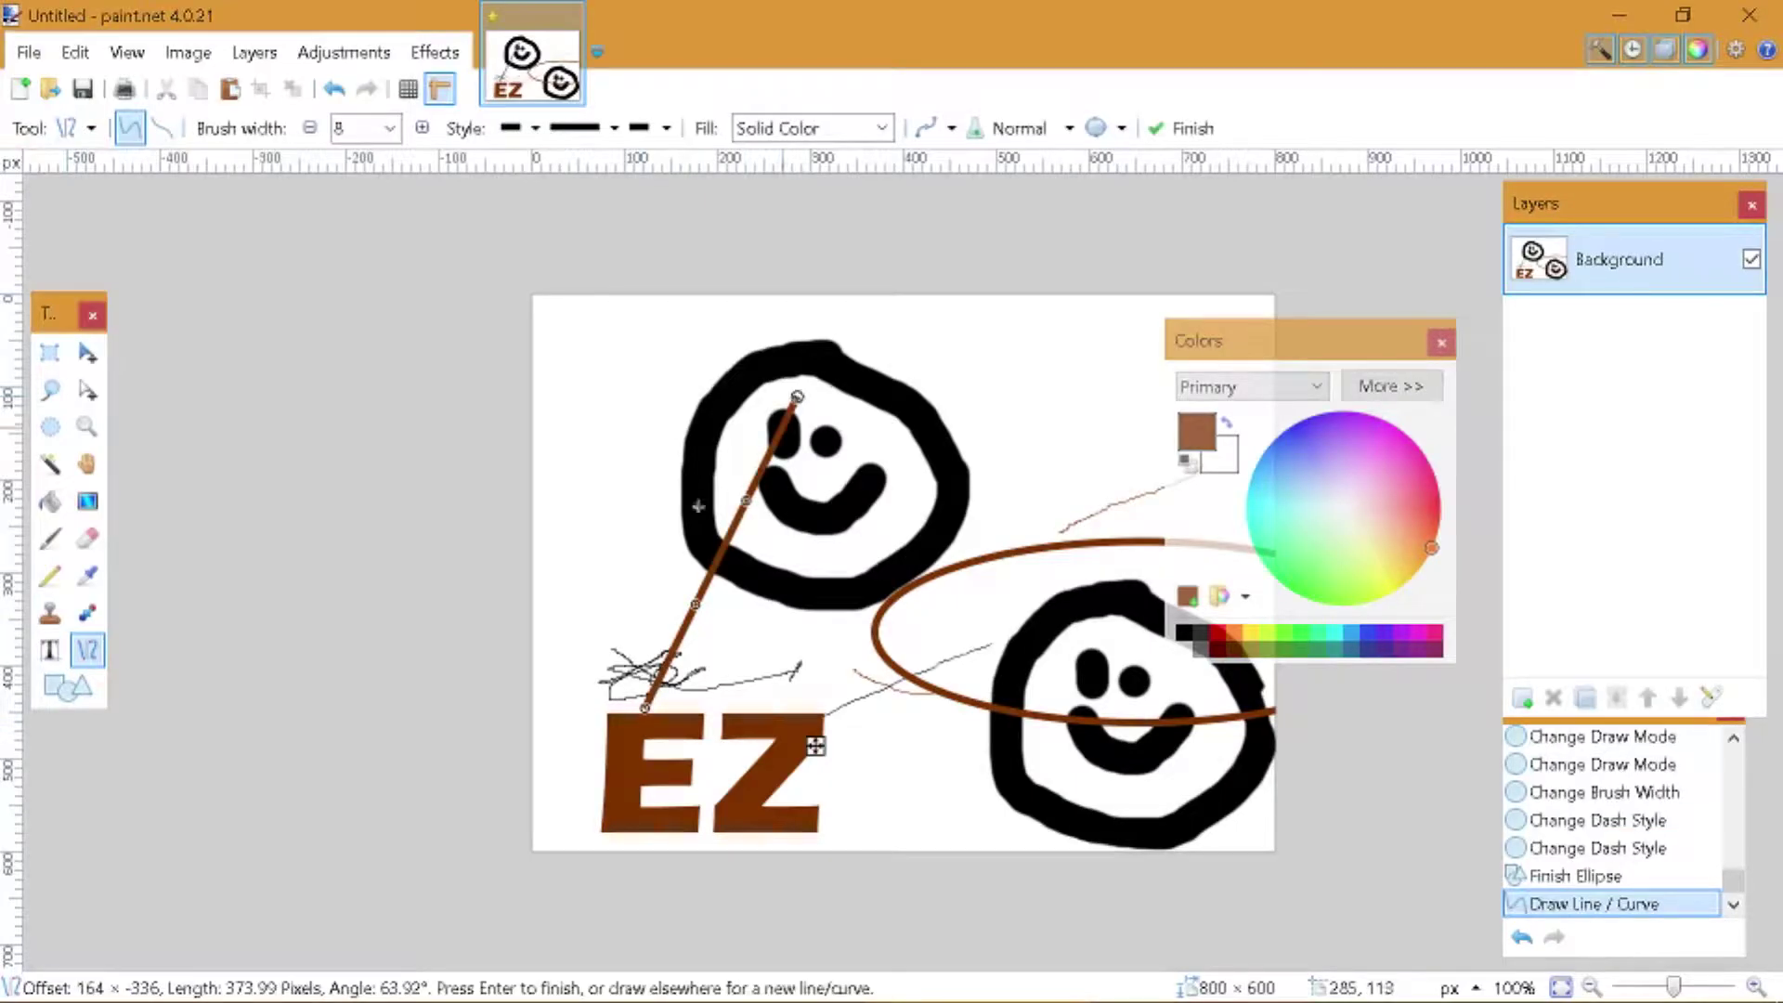
pyautogui.click(89, 622)
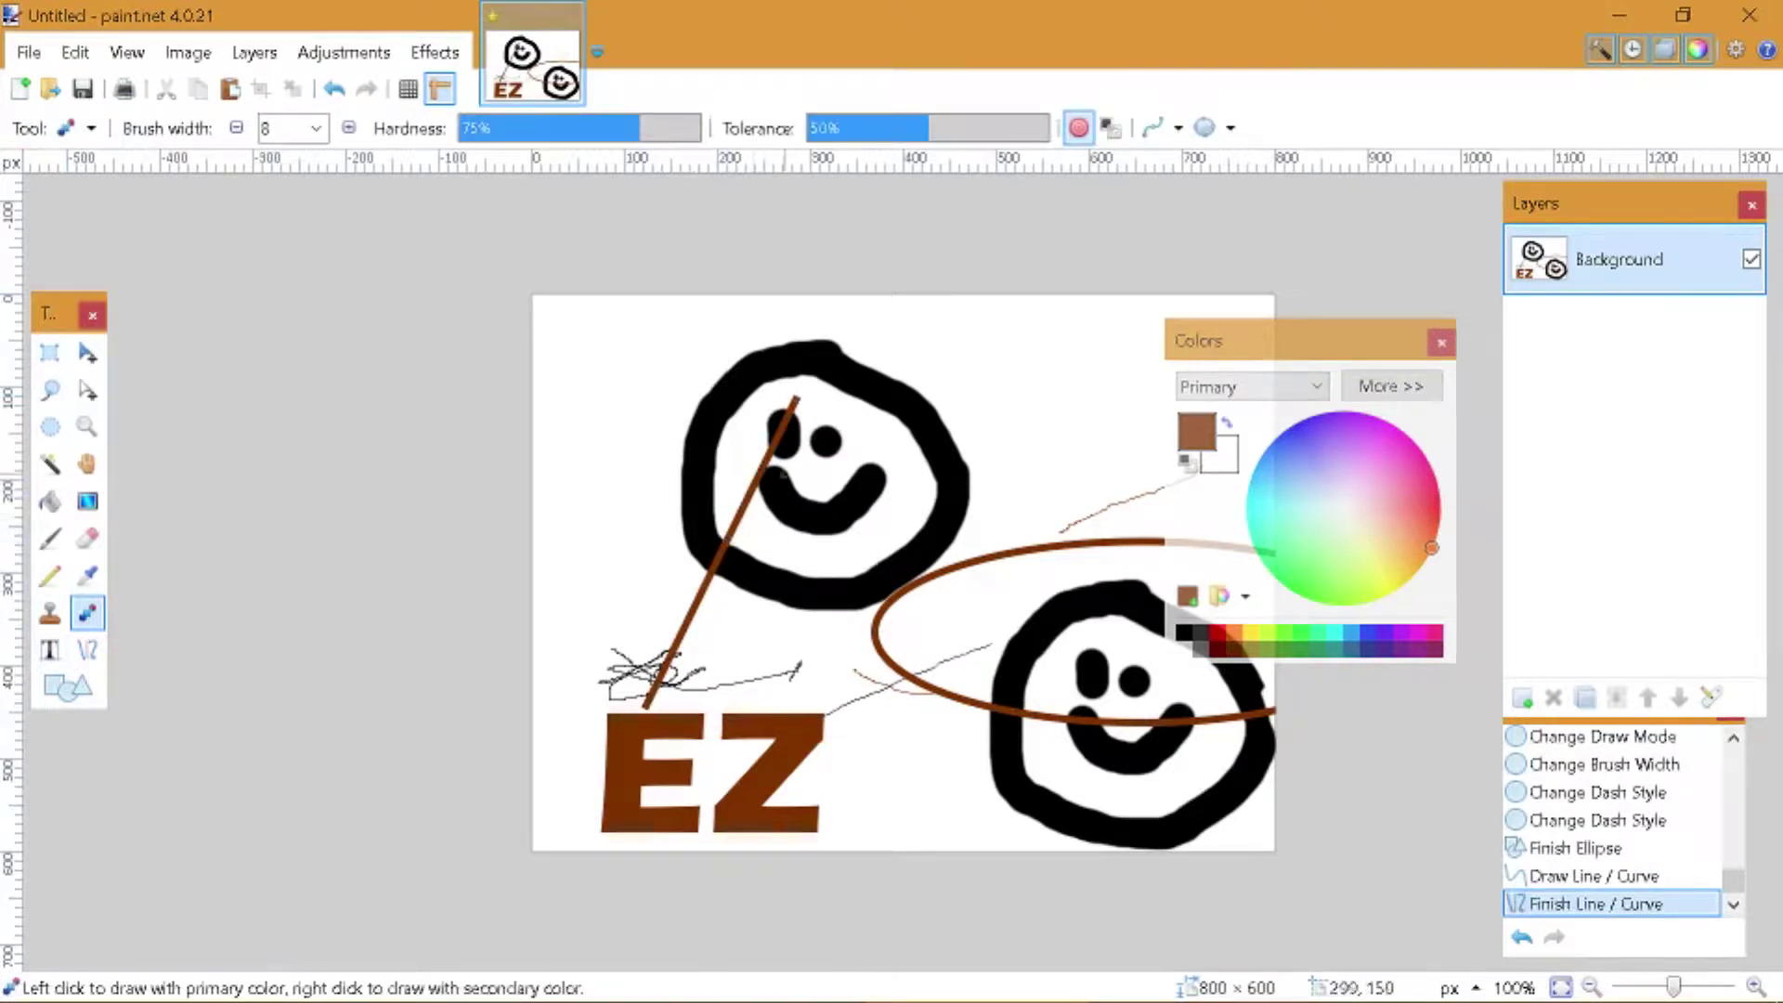
pyautogui.click(743, 532)
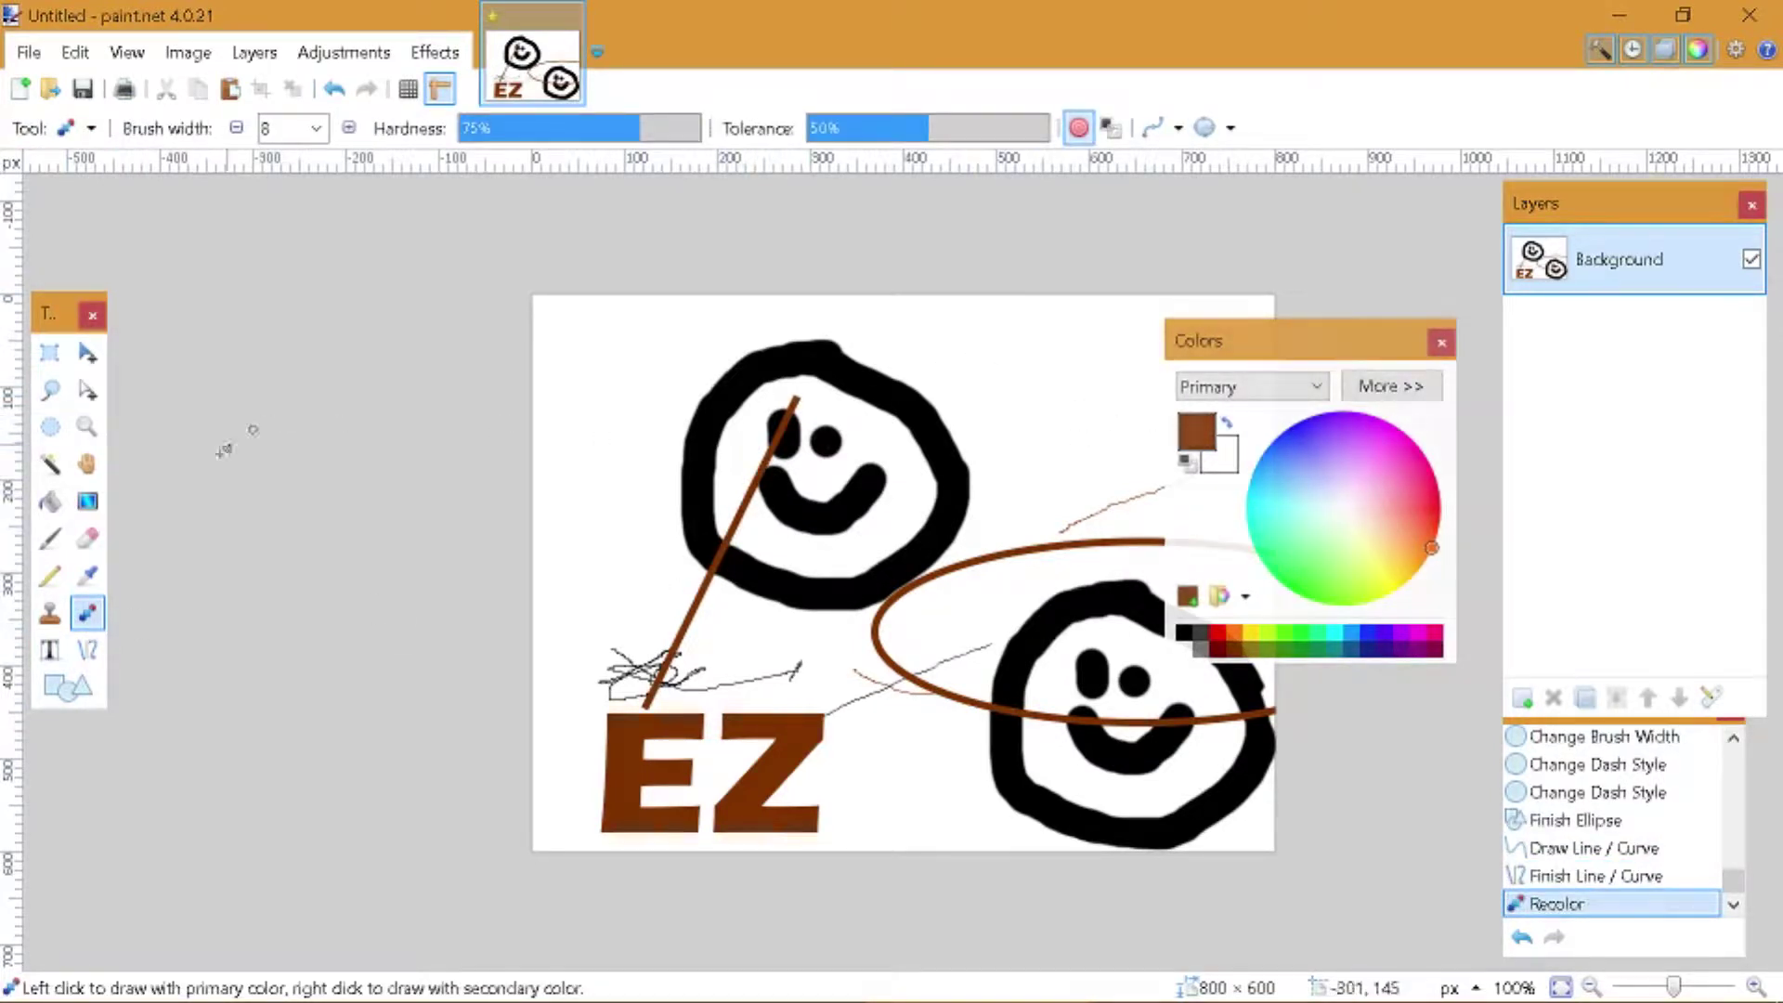
# - Sample the upper smiley's black as the primary color and scribble beside that smiley with the Pencil
pyautogui.click(86, 577)
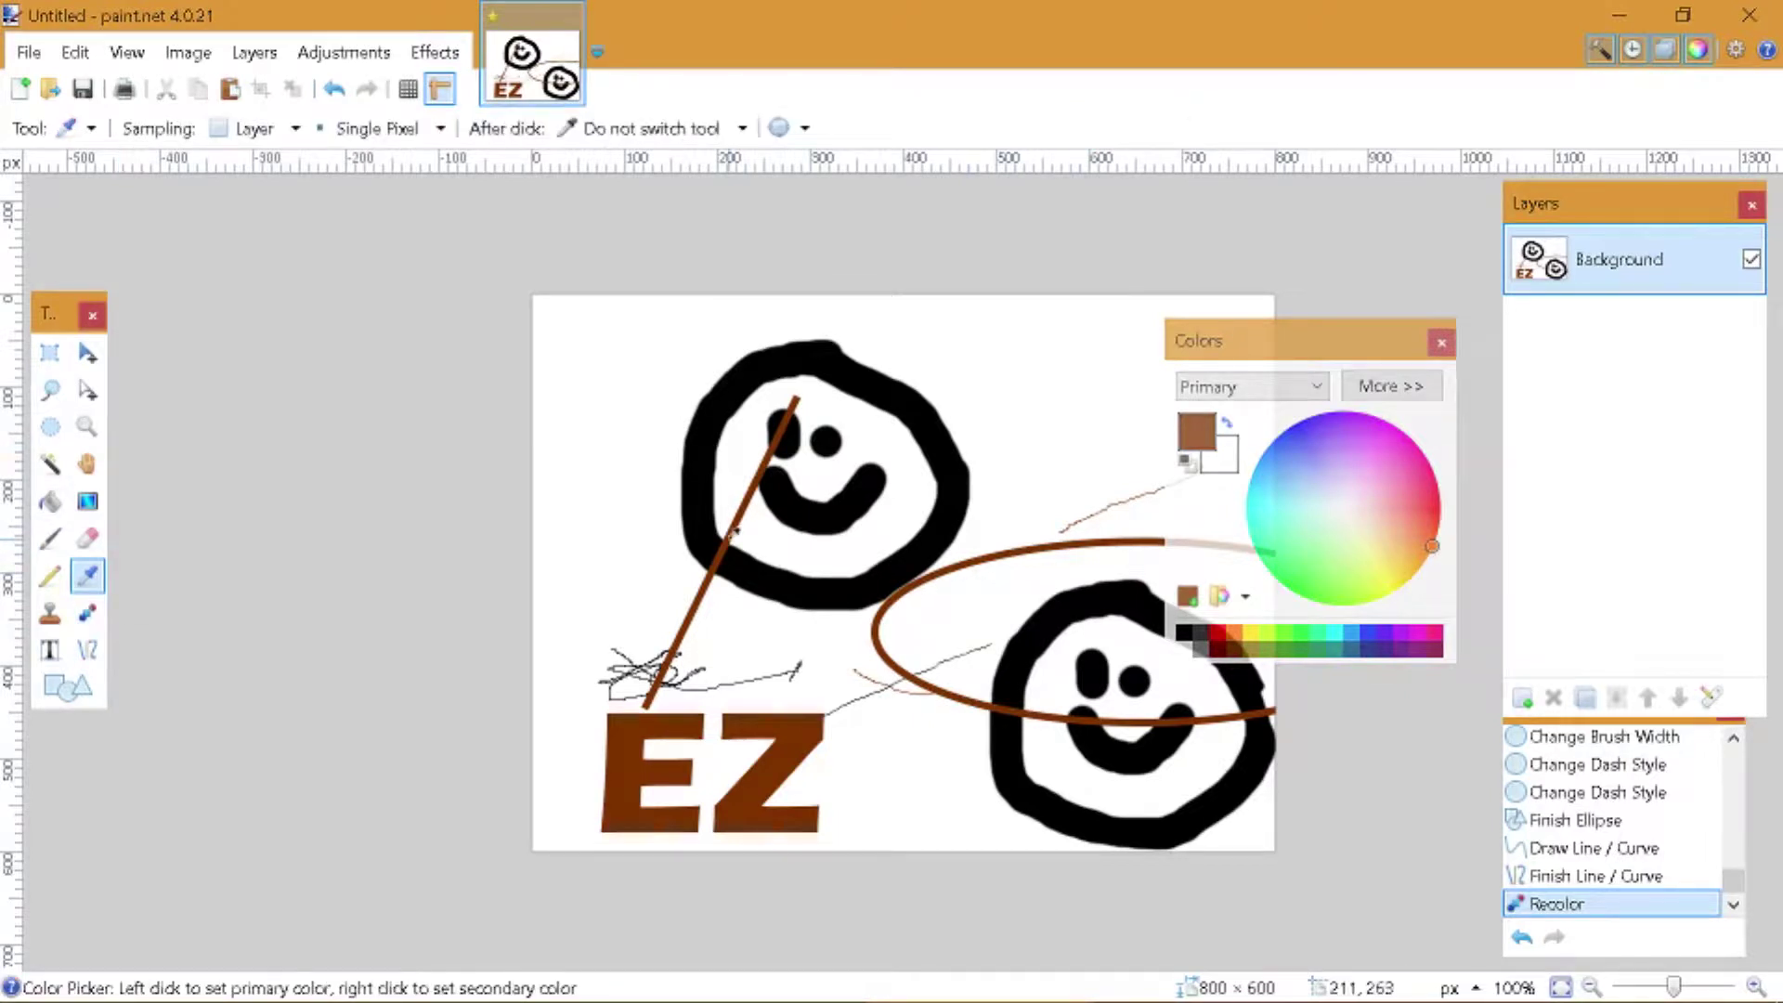
pyautogui.click(810, 510)
pyautogui.press('p')
pyautogui.moveTo(616, 458)
pyautogui.mouseDown()
pyautogui.moveTo(692, 353)
pyautogui.moveTo(635, 437)
pyautogui.mouseUp()
# - Erase strokes across the upper smiley, then cover the canvas with a linear black-to-white gradient running from top to bottom
pyautogui.press('e')
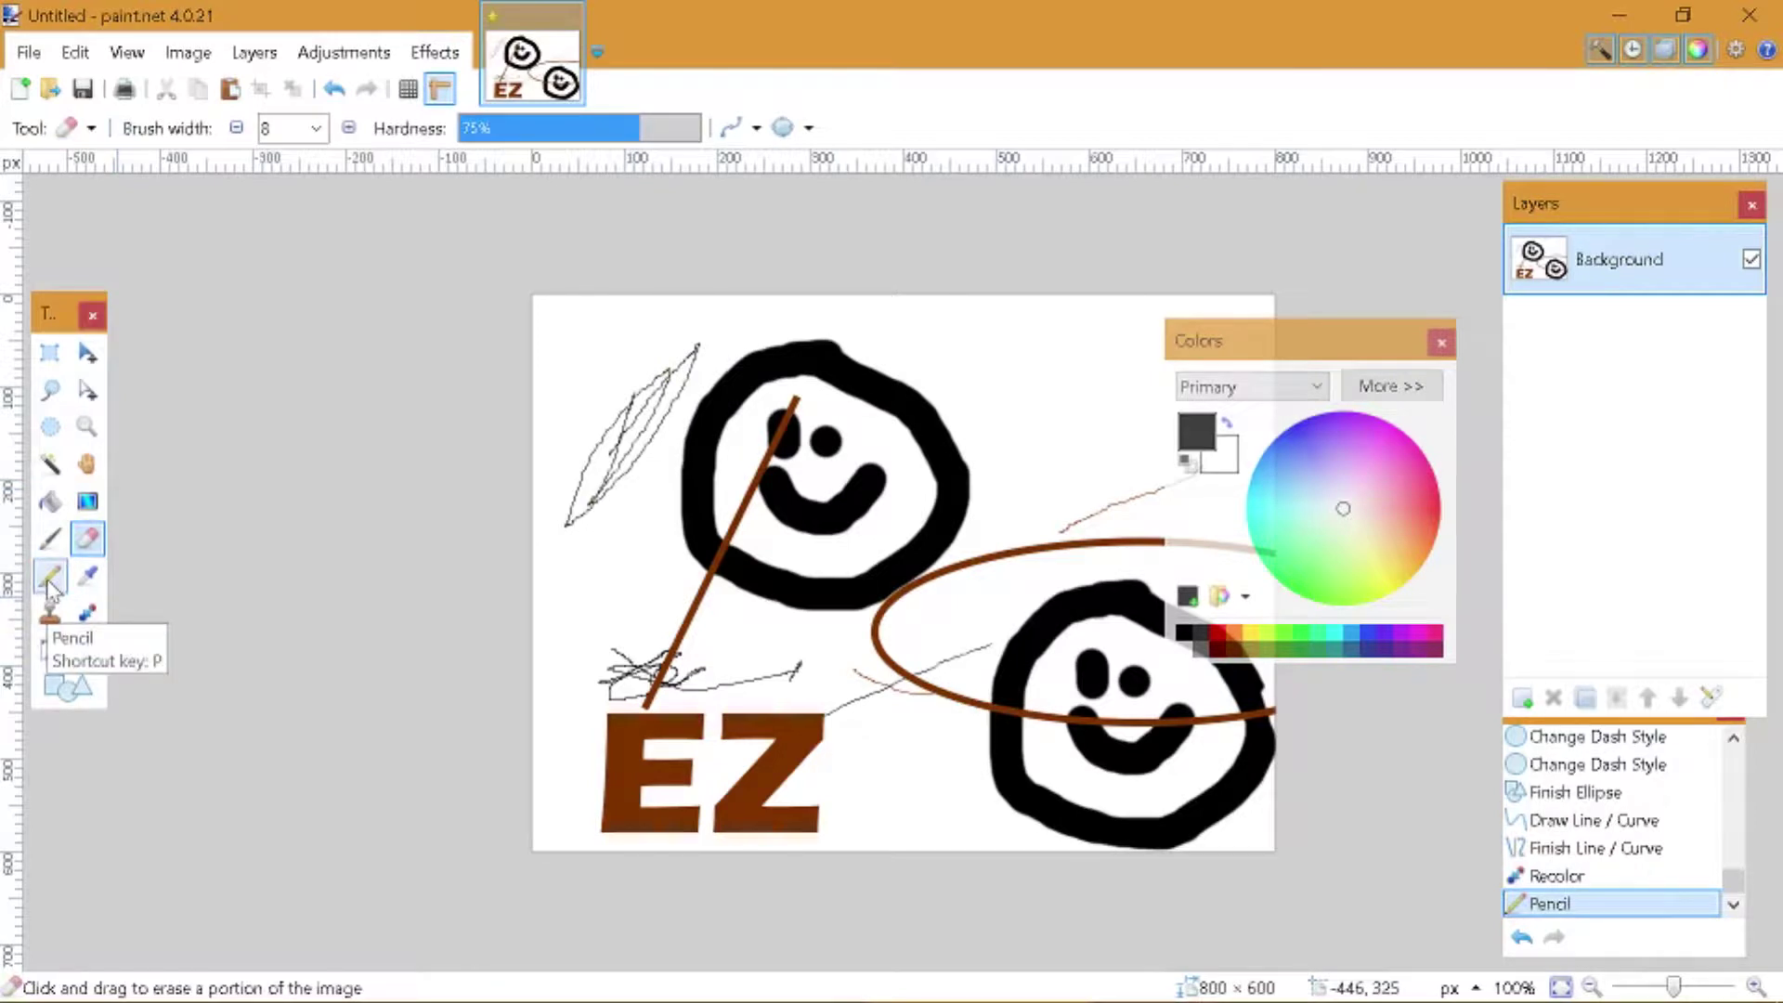
pyautogui.moveTo(639, 488)
pyautogui.mouseDown()
pyautogui.moveTo(784, 594)
pyautogui.moveTo(836, 445)
pyautogui.moveTo(743, 557)
pyautogui.mouseUp()
pyautogui.click(86, 502)
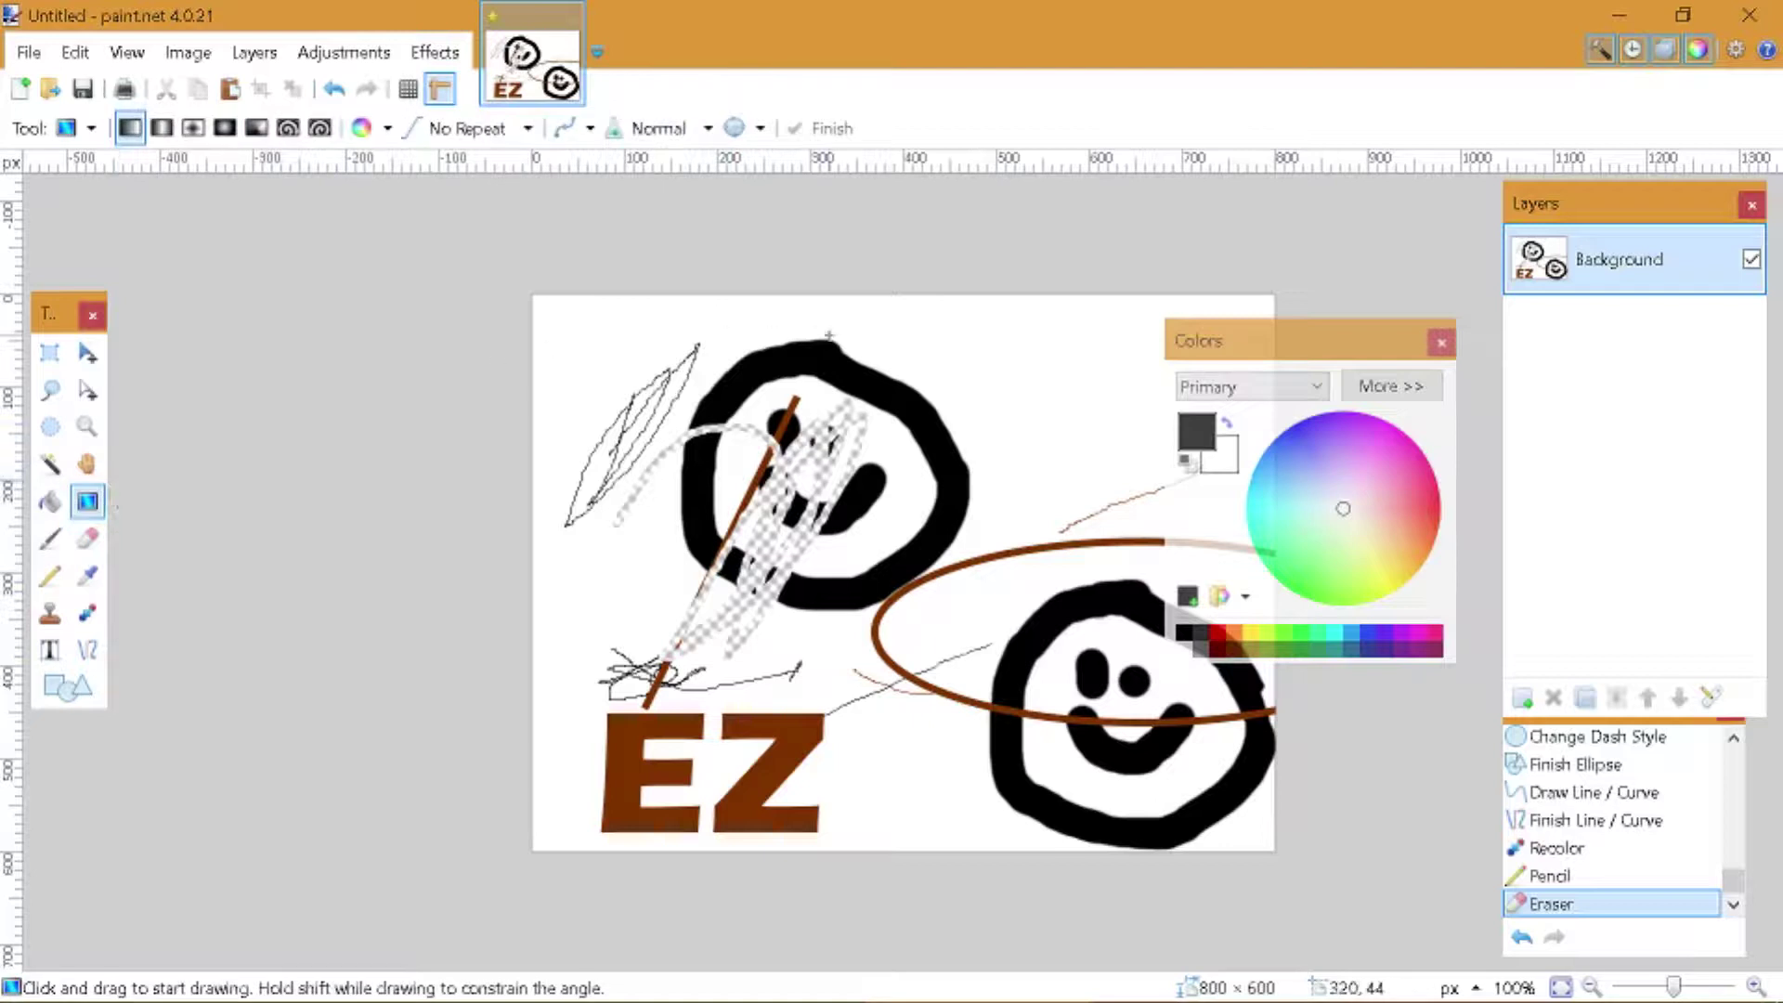
pyautogui.moveTo(830, 335); pyautogui.dragTo(848, 821)
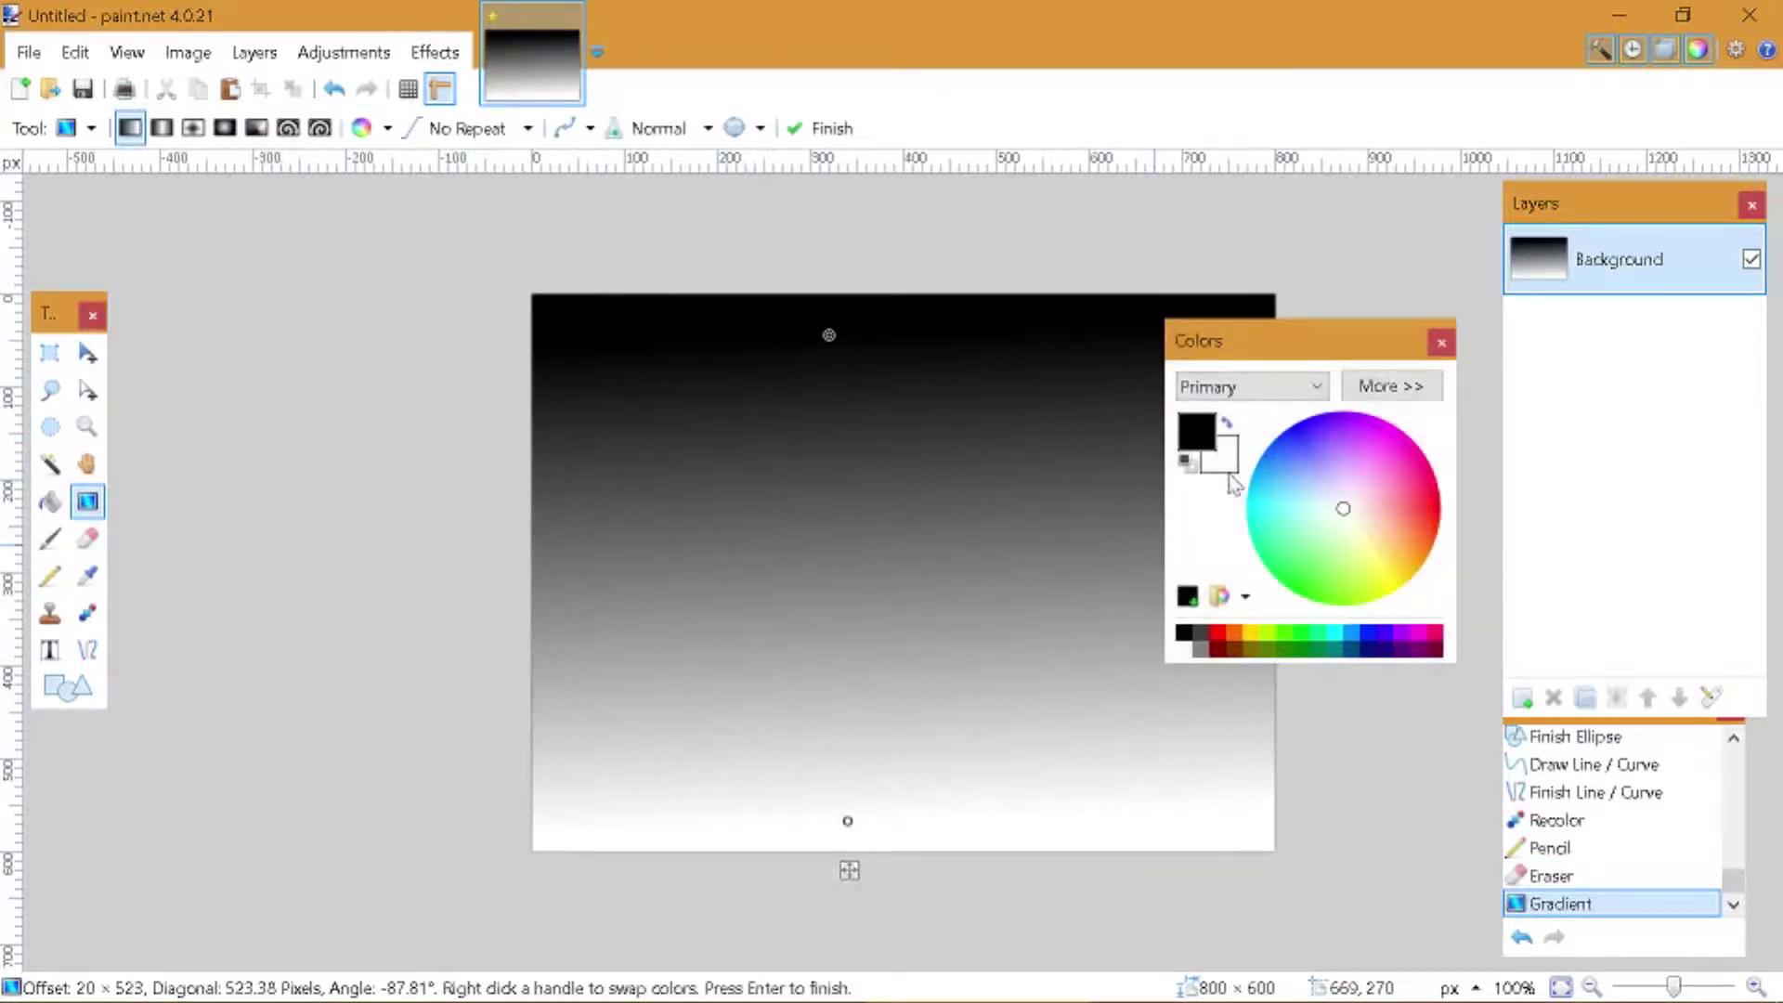
# - Finish the gradient, activate the Pan tool, and use the Zoom tool to magnify the canvas before returning to 100%
pyautogui.click(86, 464)
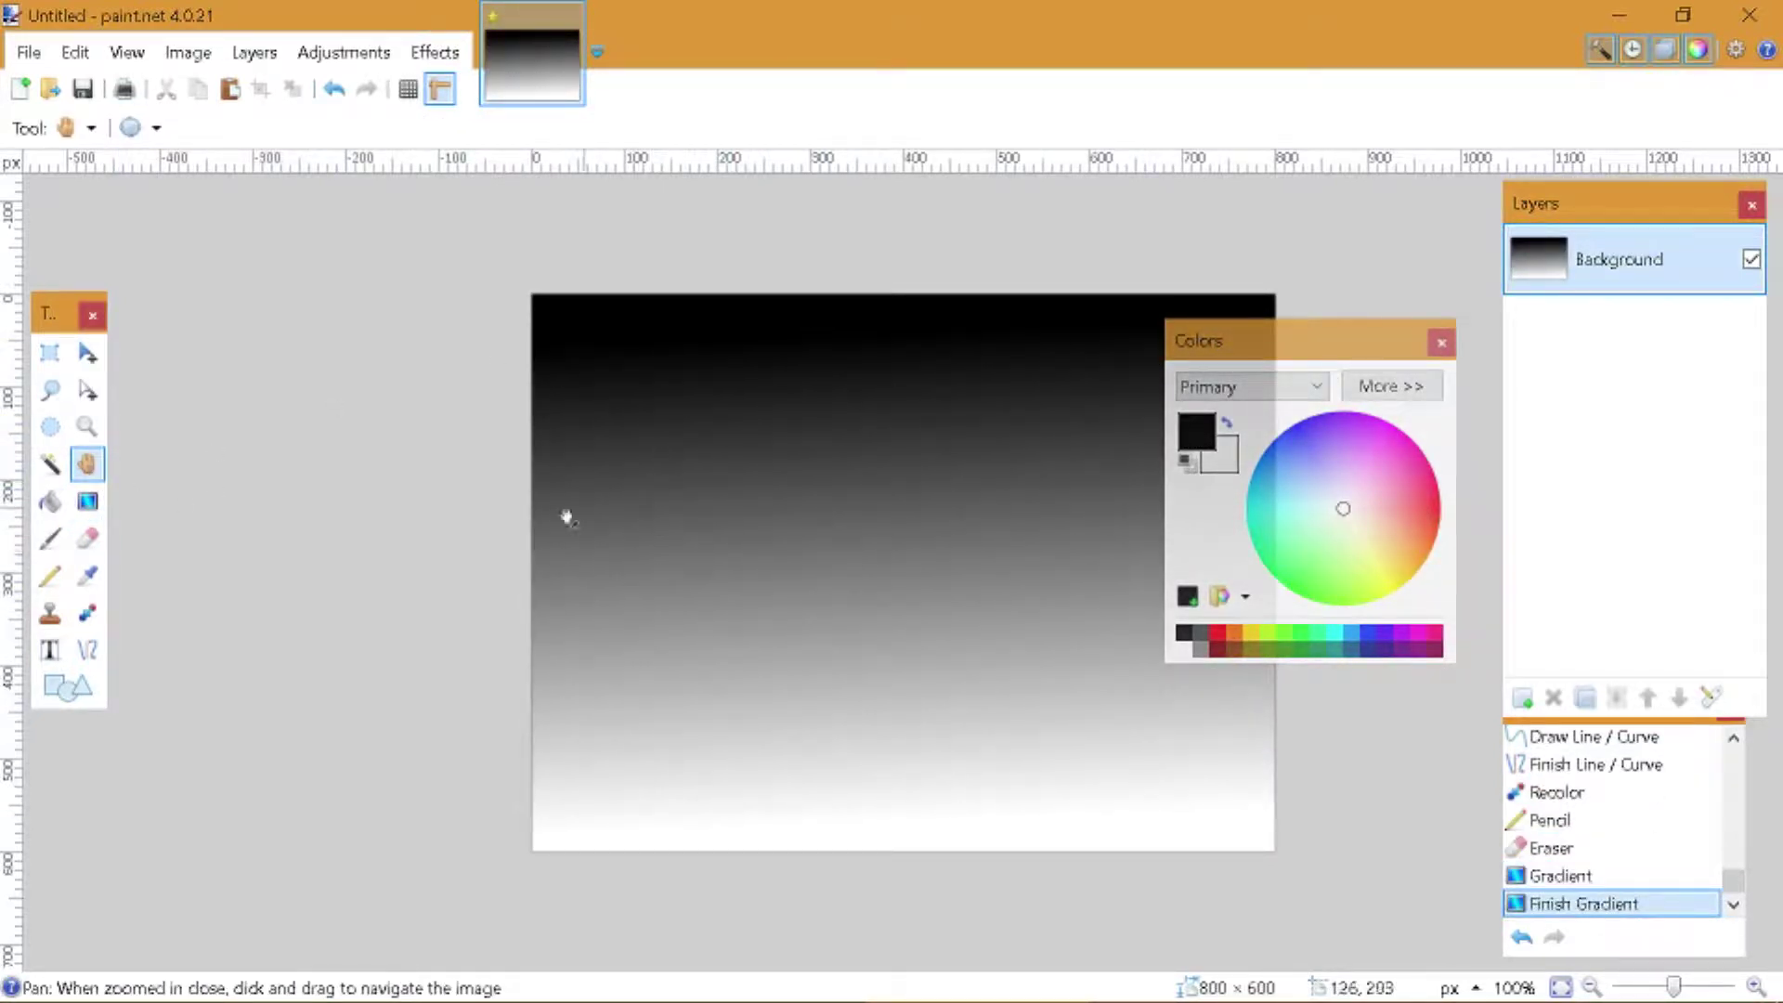
pyautogui.click(87, 427)
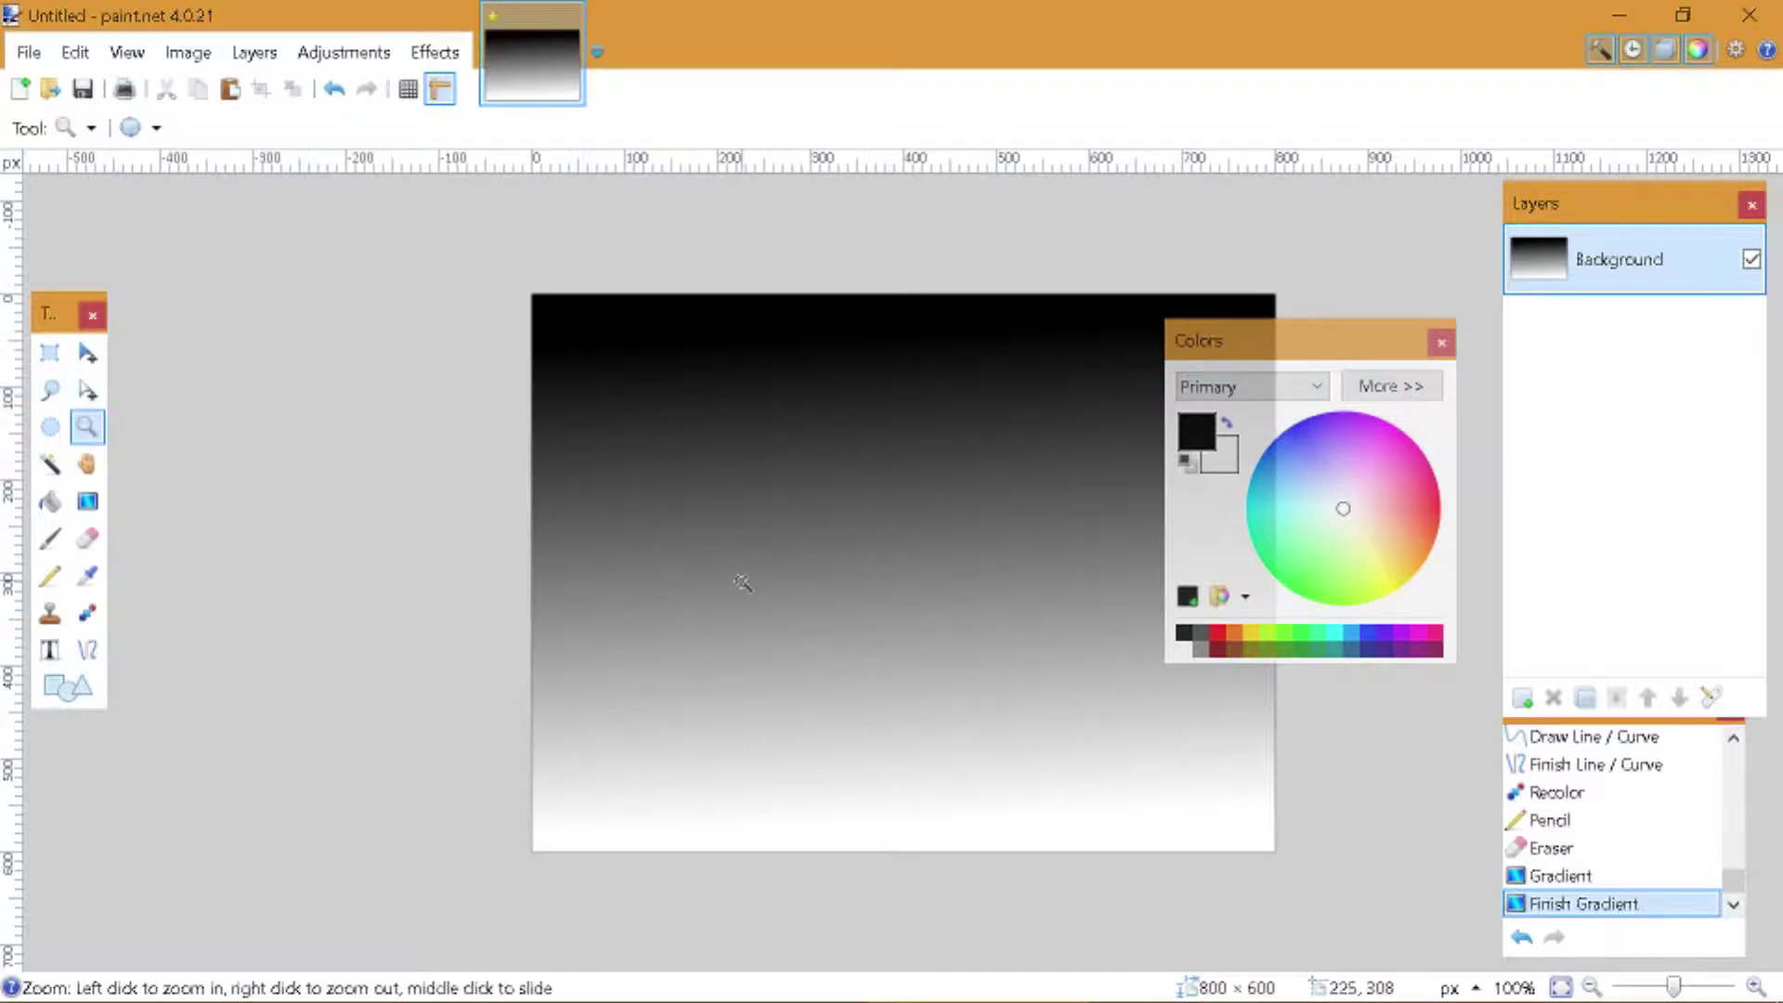
pyautogui.click(743, 583)
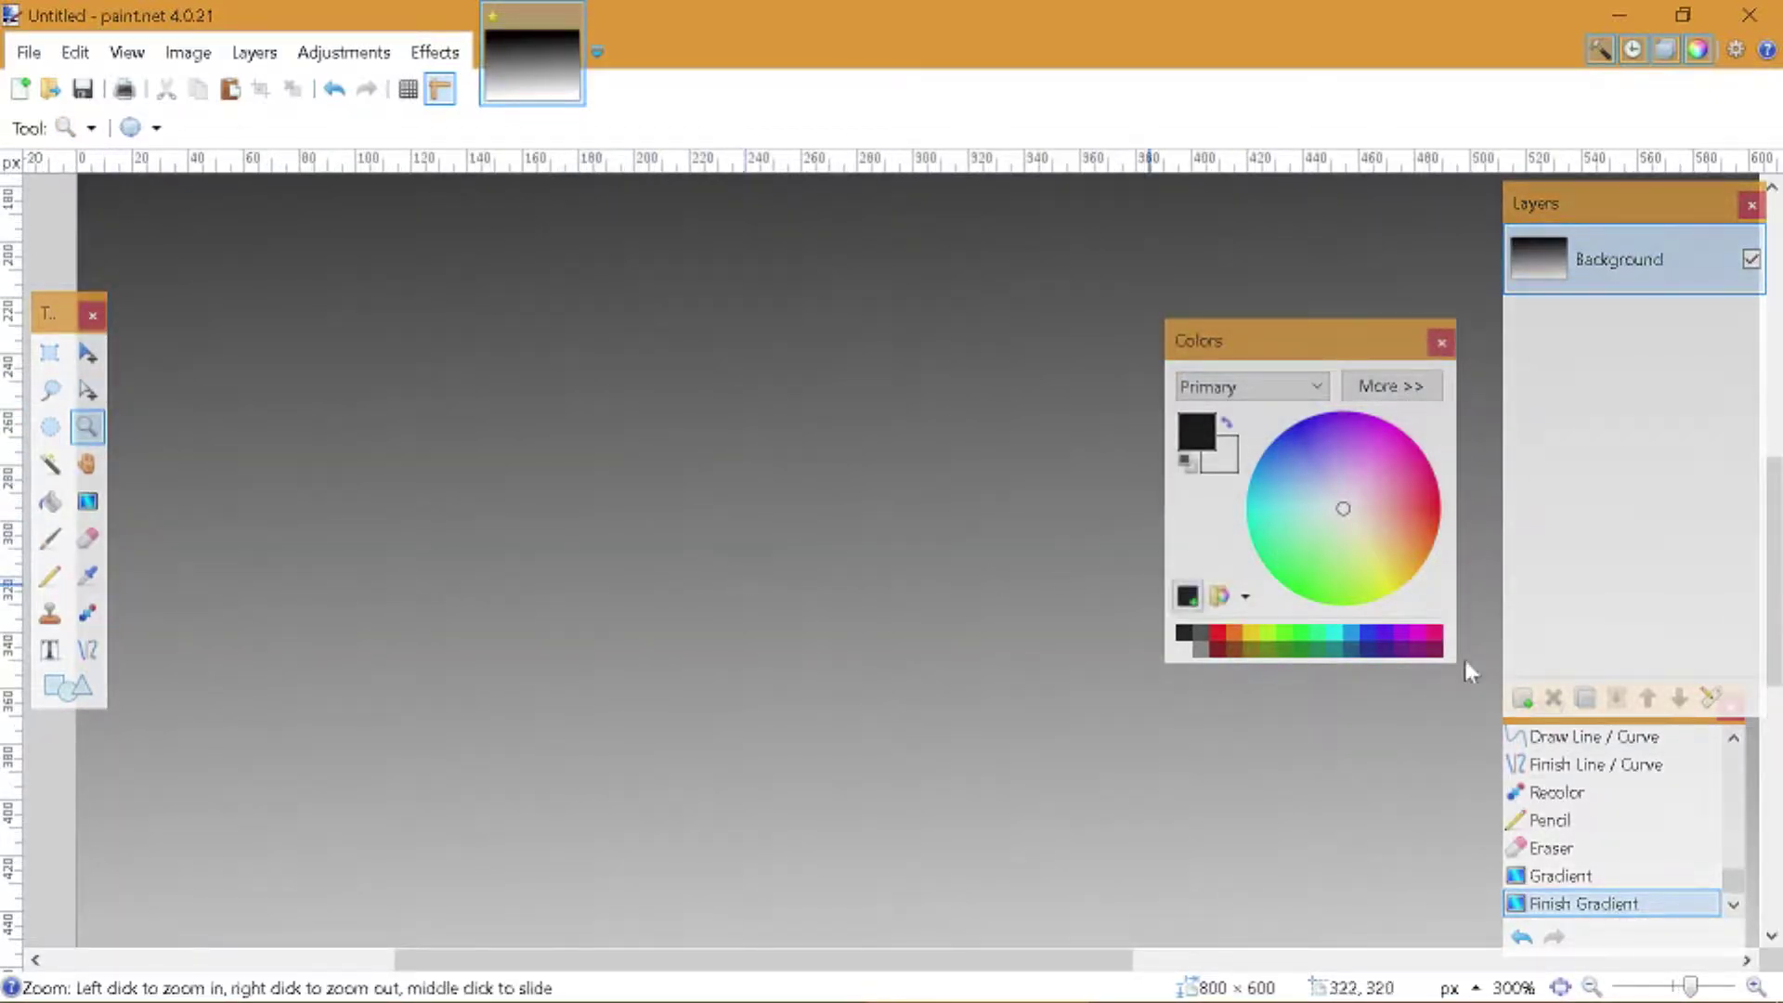
pyautogui.moveTo(1691, 987)
pyautogui.mouseDown()
pyautogui.moveTo(1633, 987)
pyautogui.moveTo(1674, 987)
pyautogui.mouseUp()
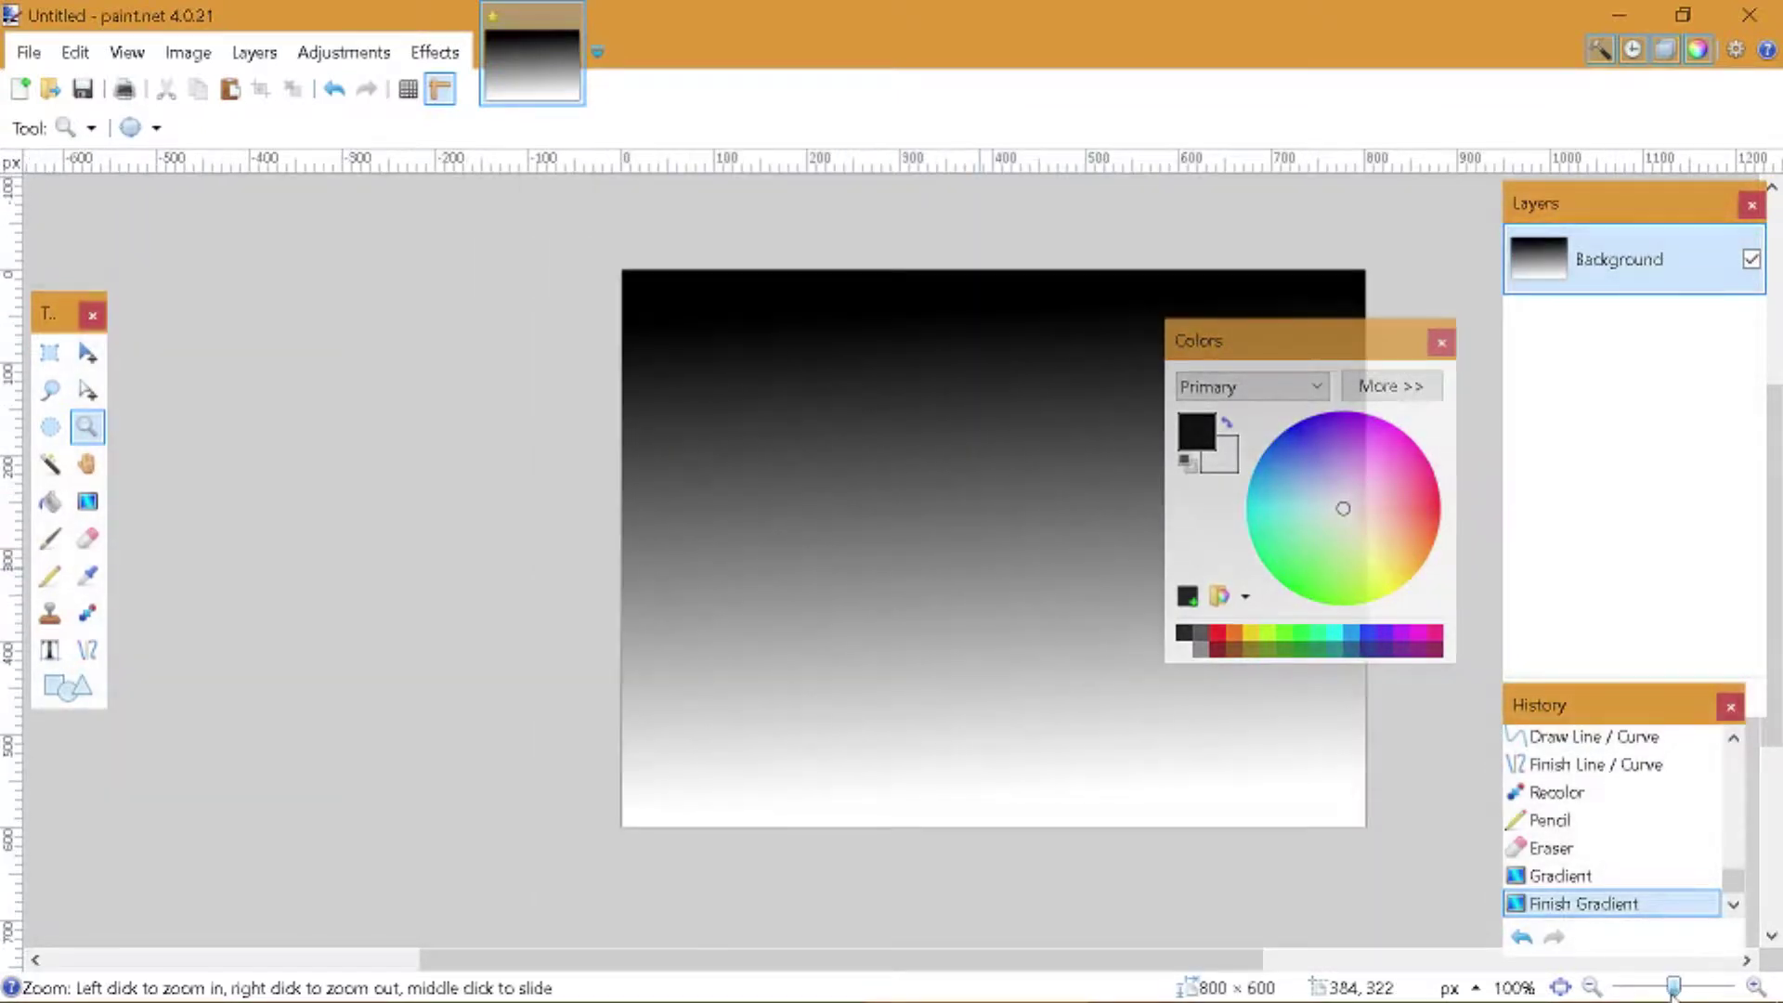
# - Select a rectangle about 474 × 404 px on the gradient and move only the selection outline to the canvas's upper edge
pyautogui.click(81, 392)
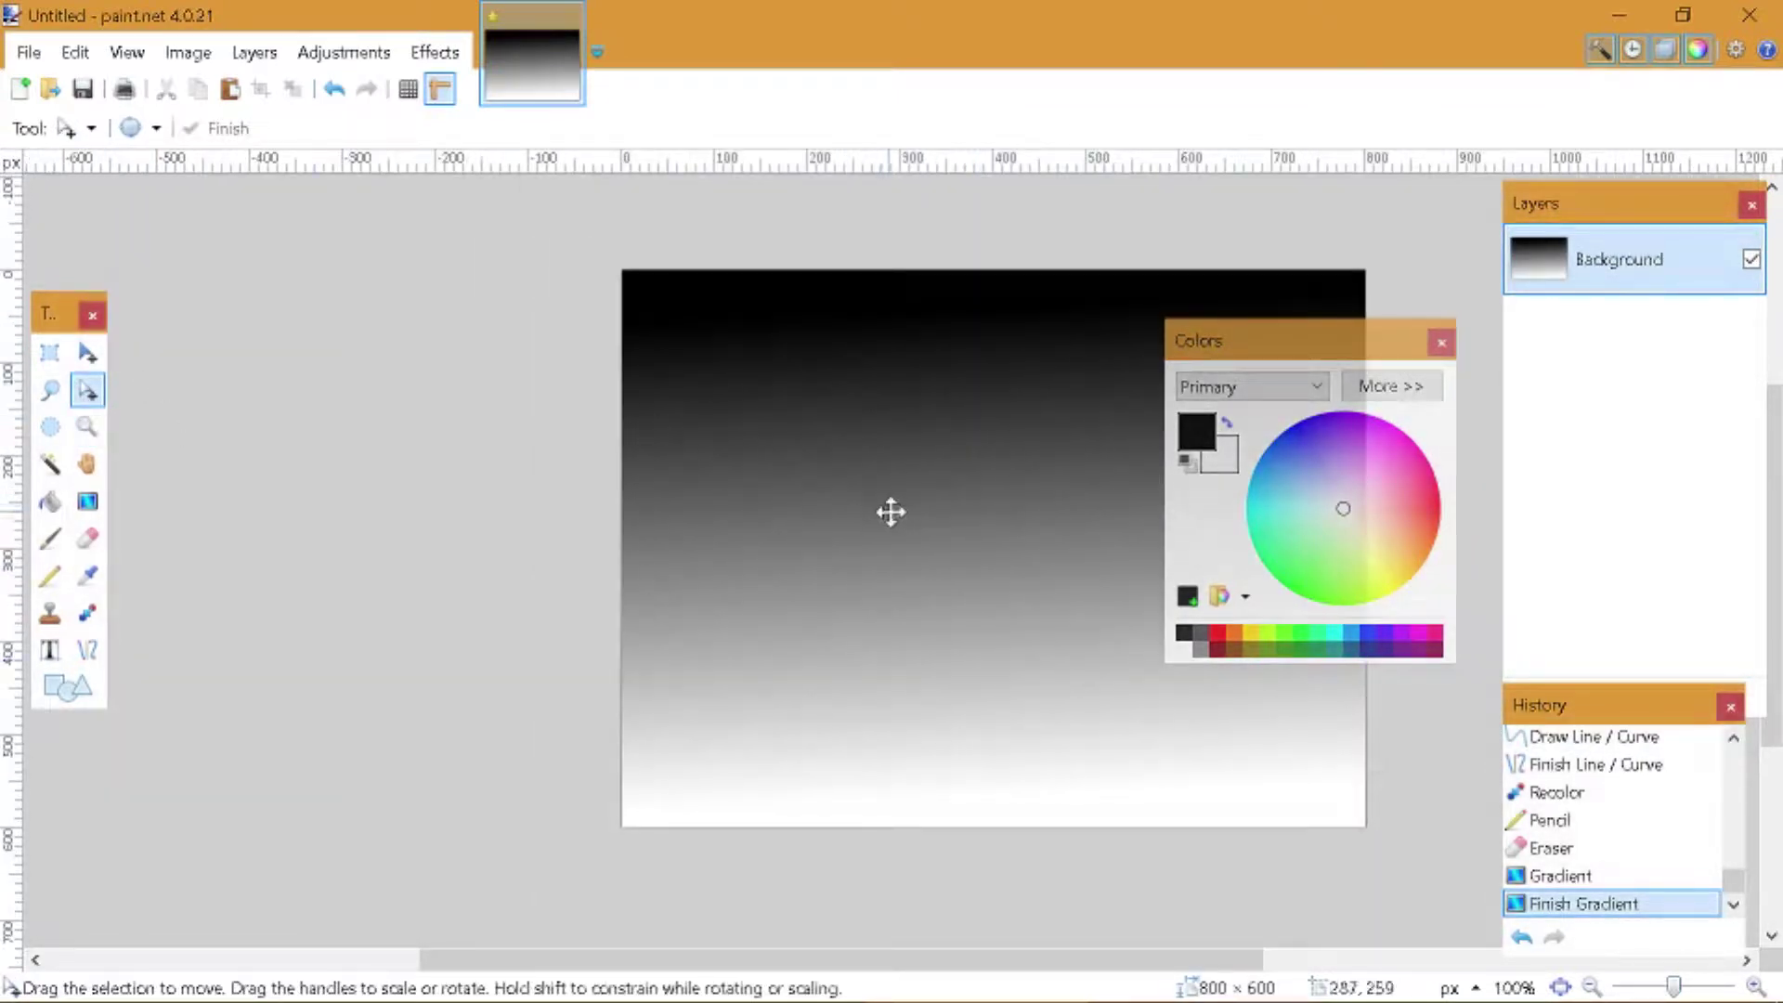
pyautogui.click(49, 352)
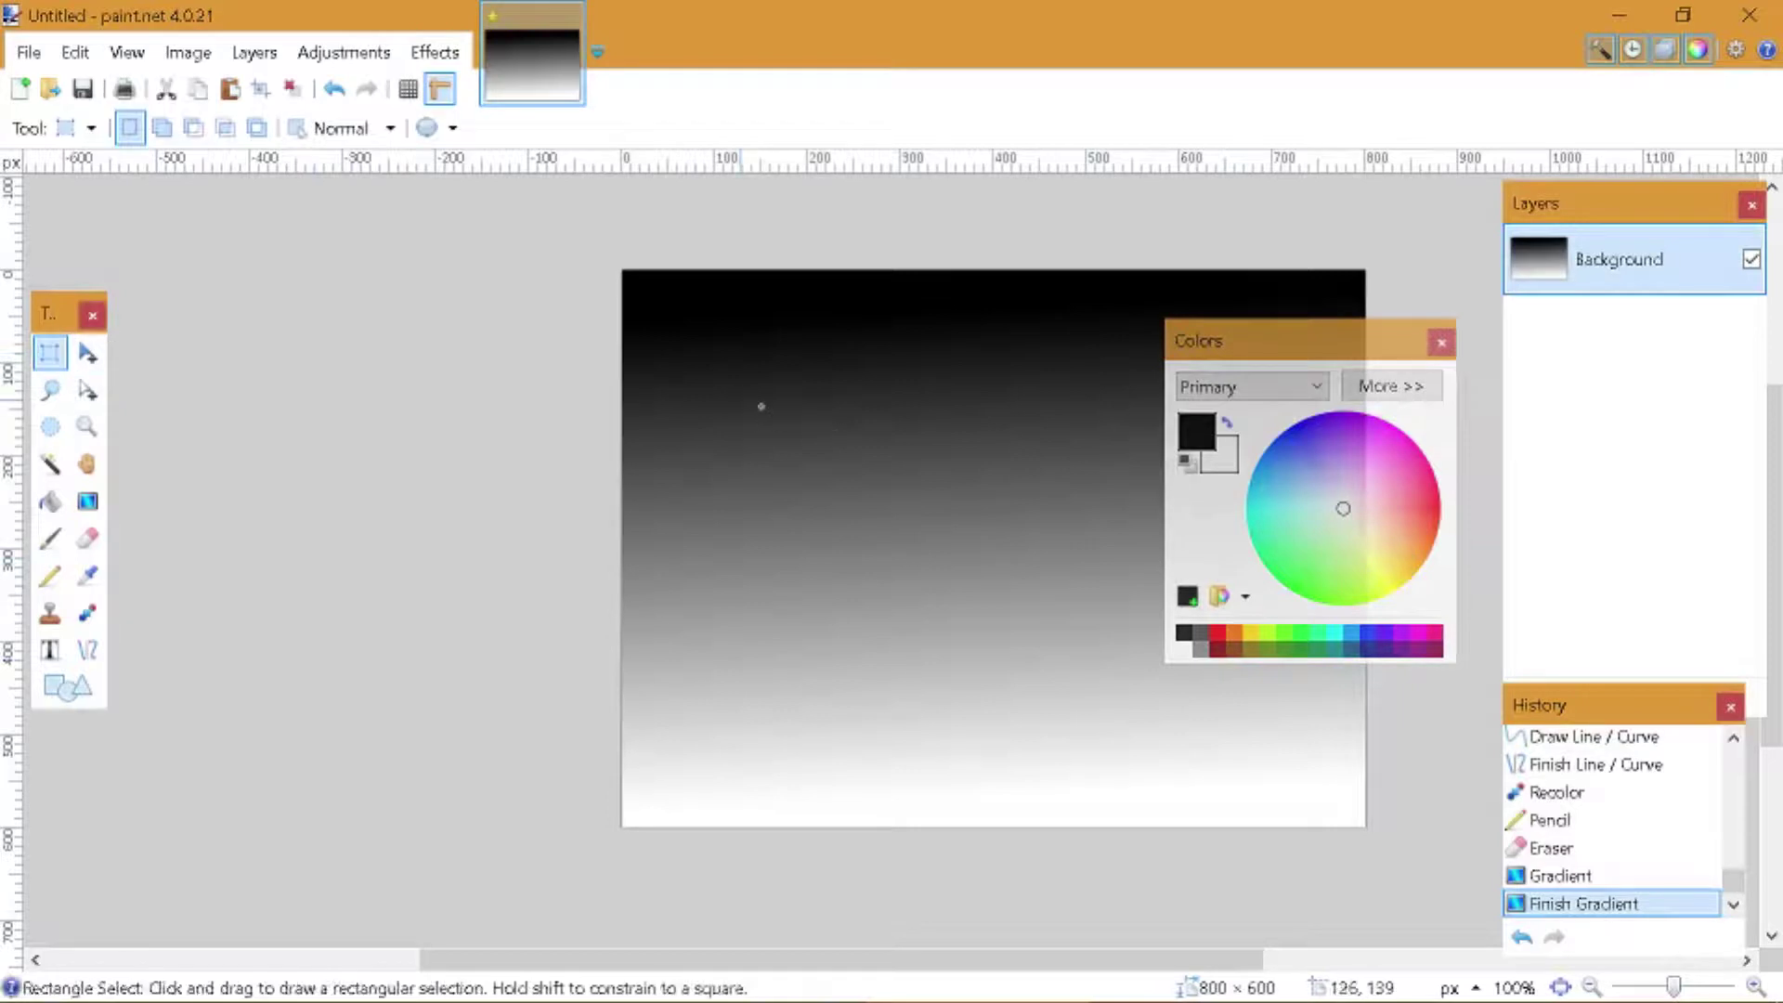
pyautogui.moveTo(740, 398); pyautogui.dragTo(1179, 774)
pyautogui.click(87, 390)
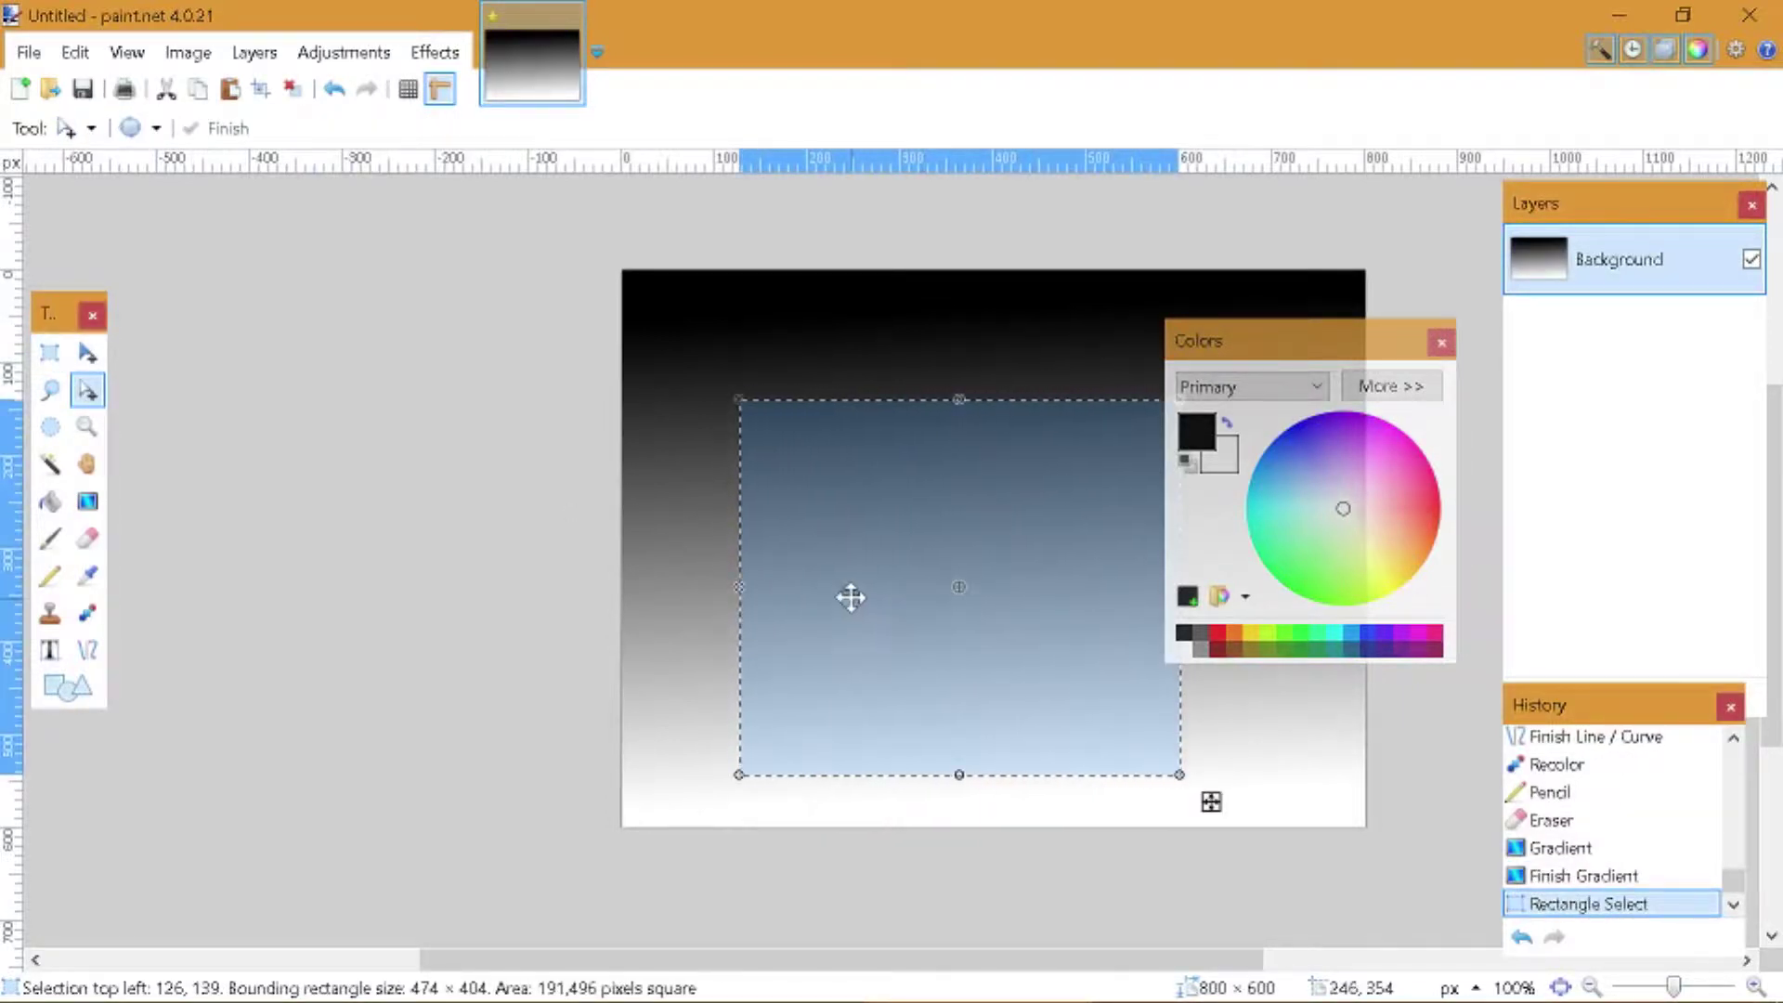
pyautogui.moveTo(851, 597); pyautogui.dragTo(795, 461)
# - Move the selected pixels about 3 px to the left and clear the selection
pyautogui.click(86, 352)
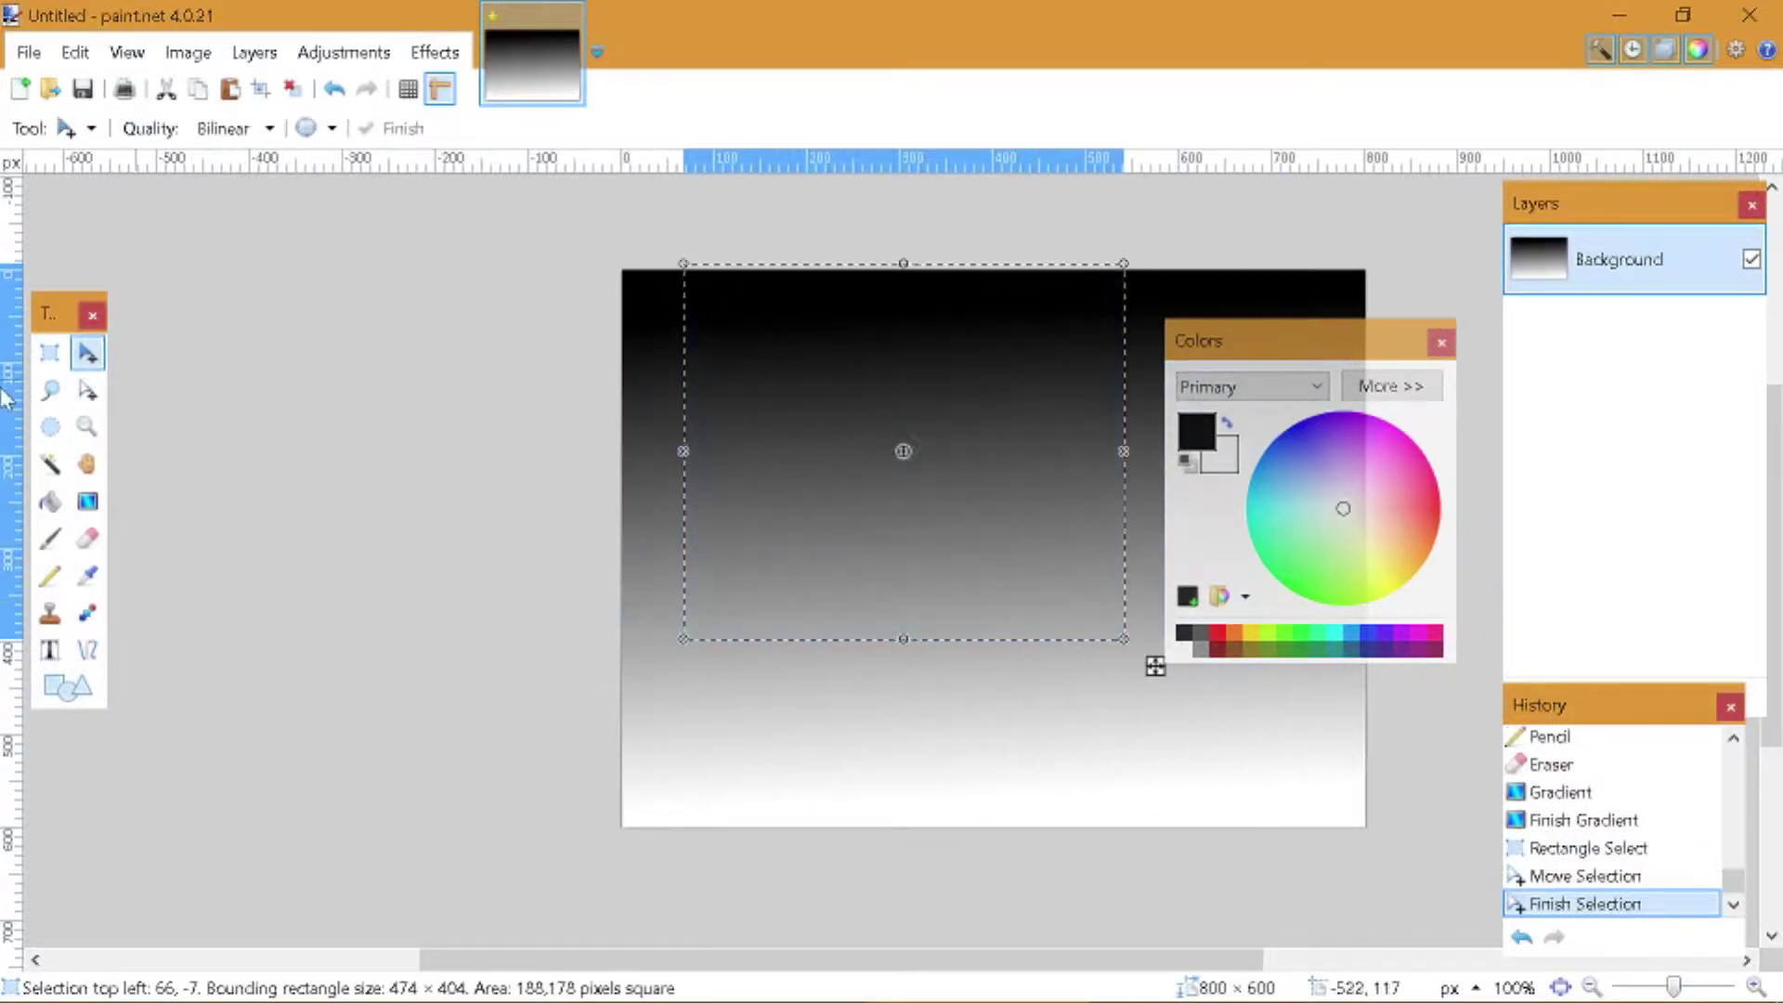
pyautogui.moveTo(895, 521); pyautogui.dragTo(765, 530)
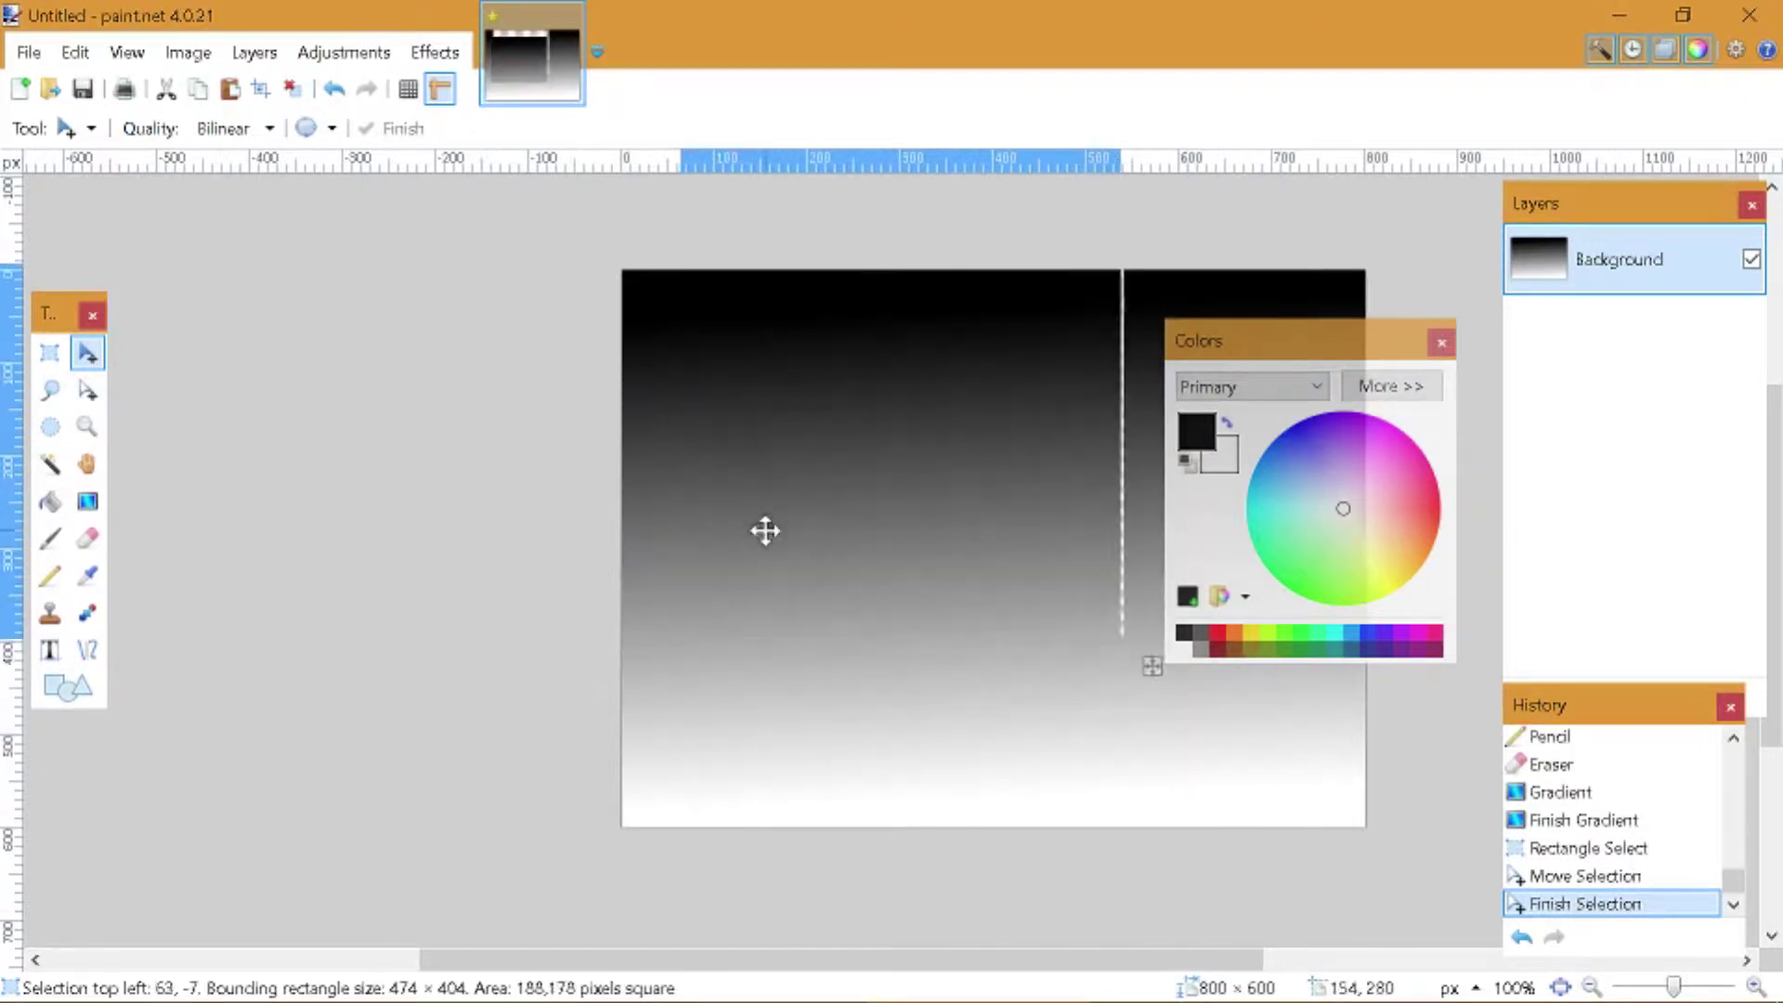
pyautogui.press('s')
pyautogui.hotkey('ctrl', 'd')
# - Select the entire canvas with a rectangular selection and erase its contents to transparency
pyautogui.scroll(-6, 923, 511)
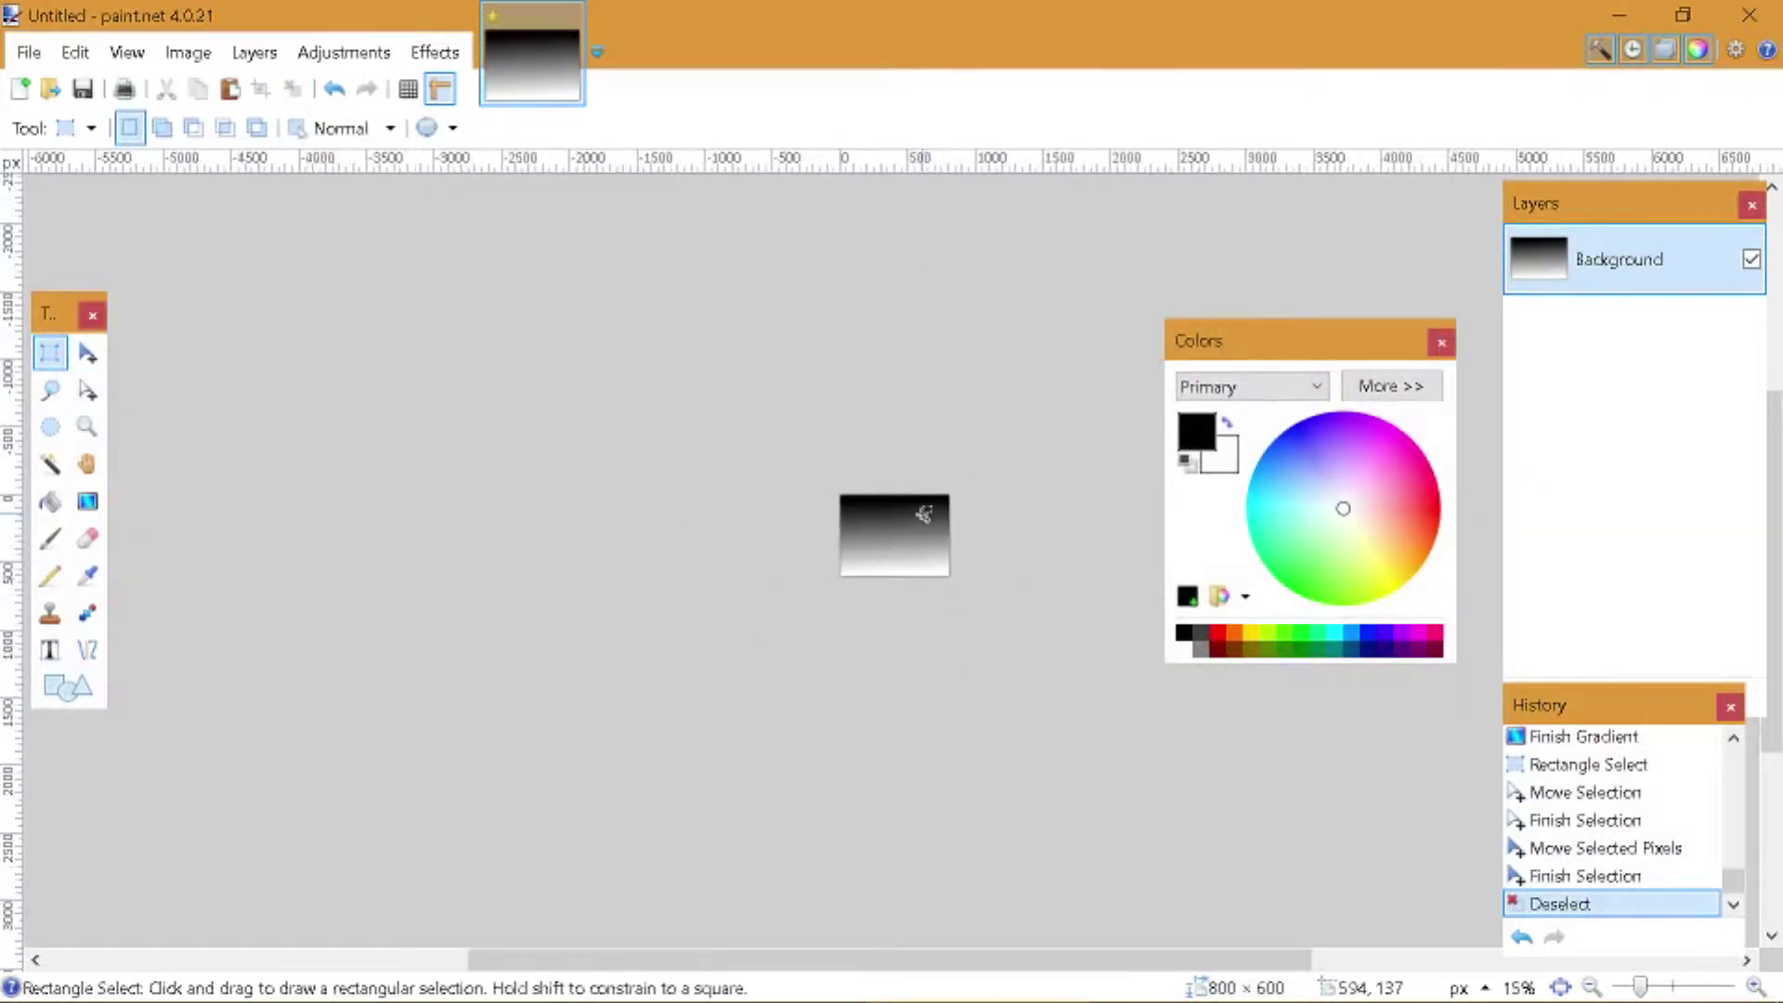
pyautogui.scroll(5, 923, 513)
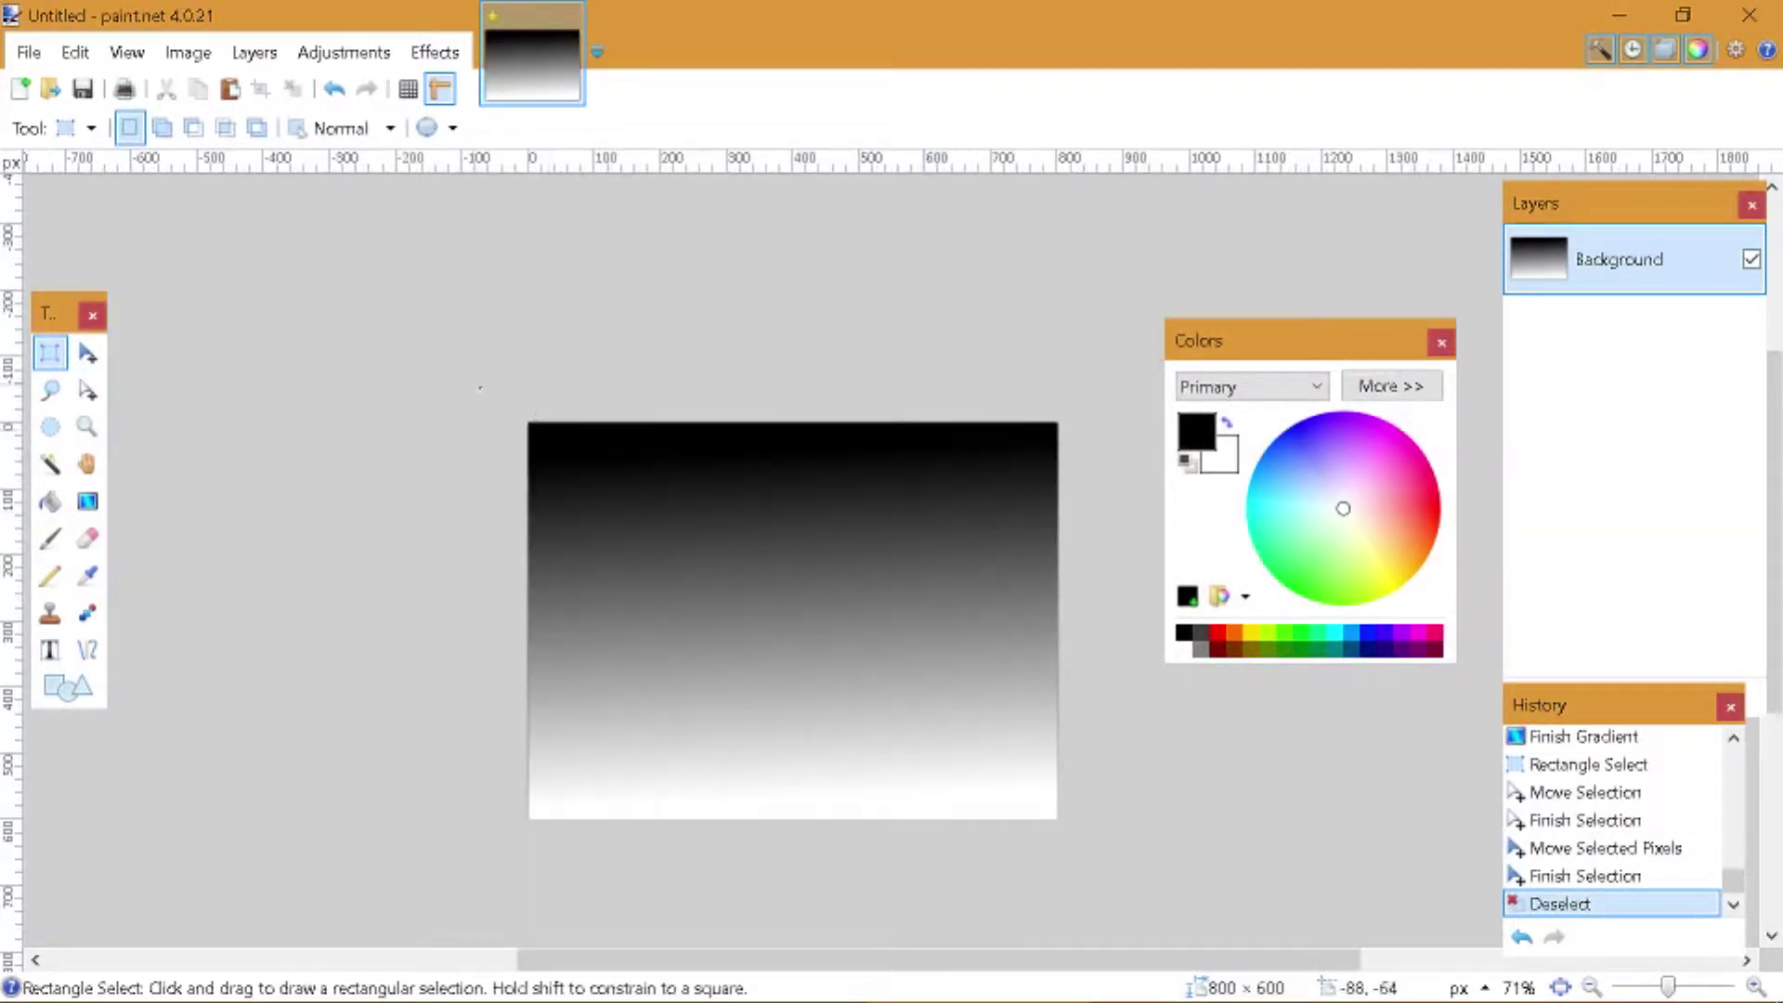
pyautogui.moveTo(480, 387); pyautogui.dragTo(1077, 994)
pyautogui.press('Delete')
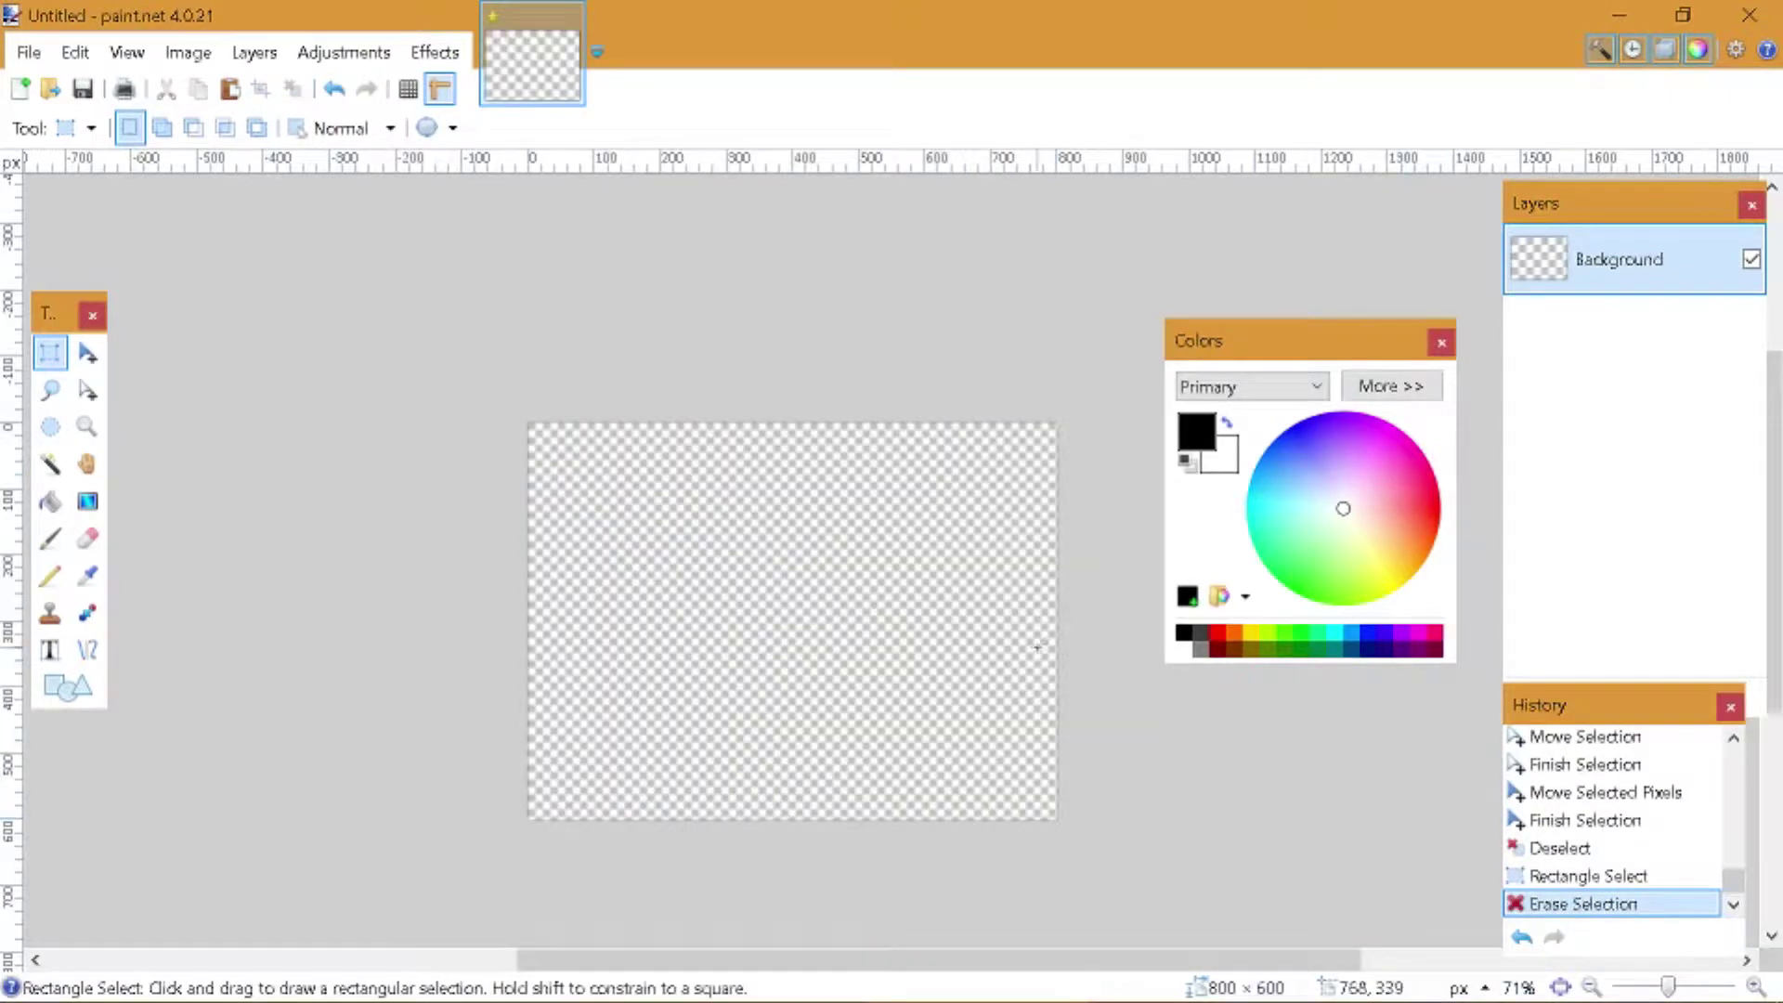
# - Switch to Chrome, look through DaFont's home page and its Cartoon fonts under Fancy, and return to paint.net
pyautogui.click(390, 975)
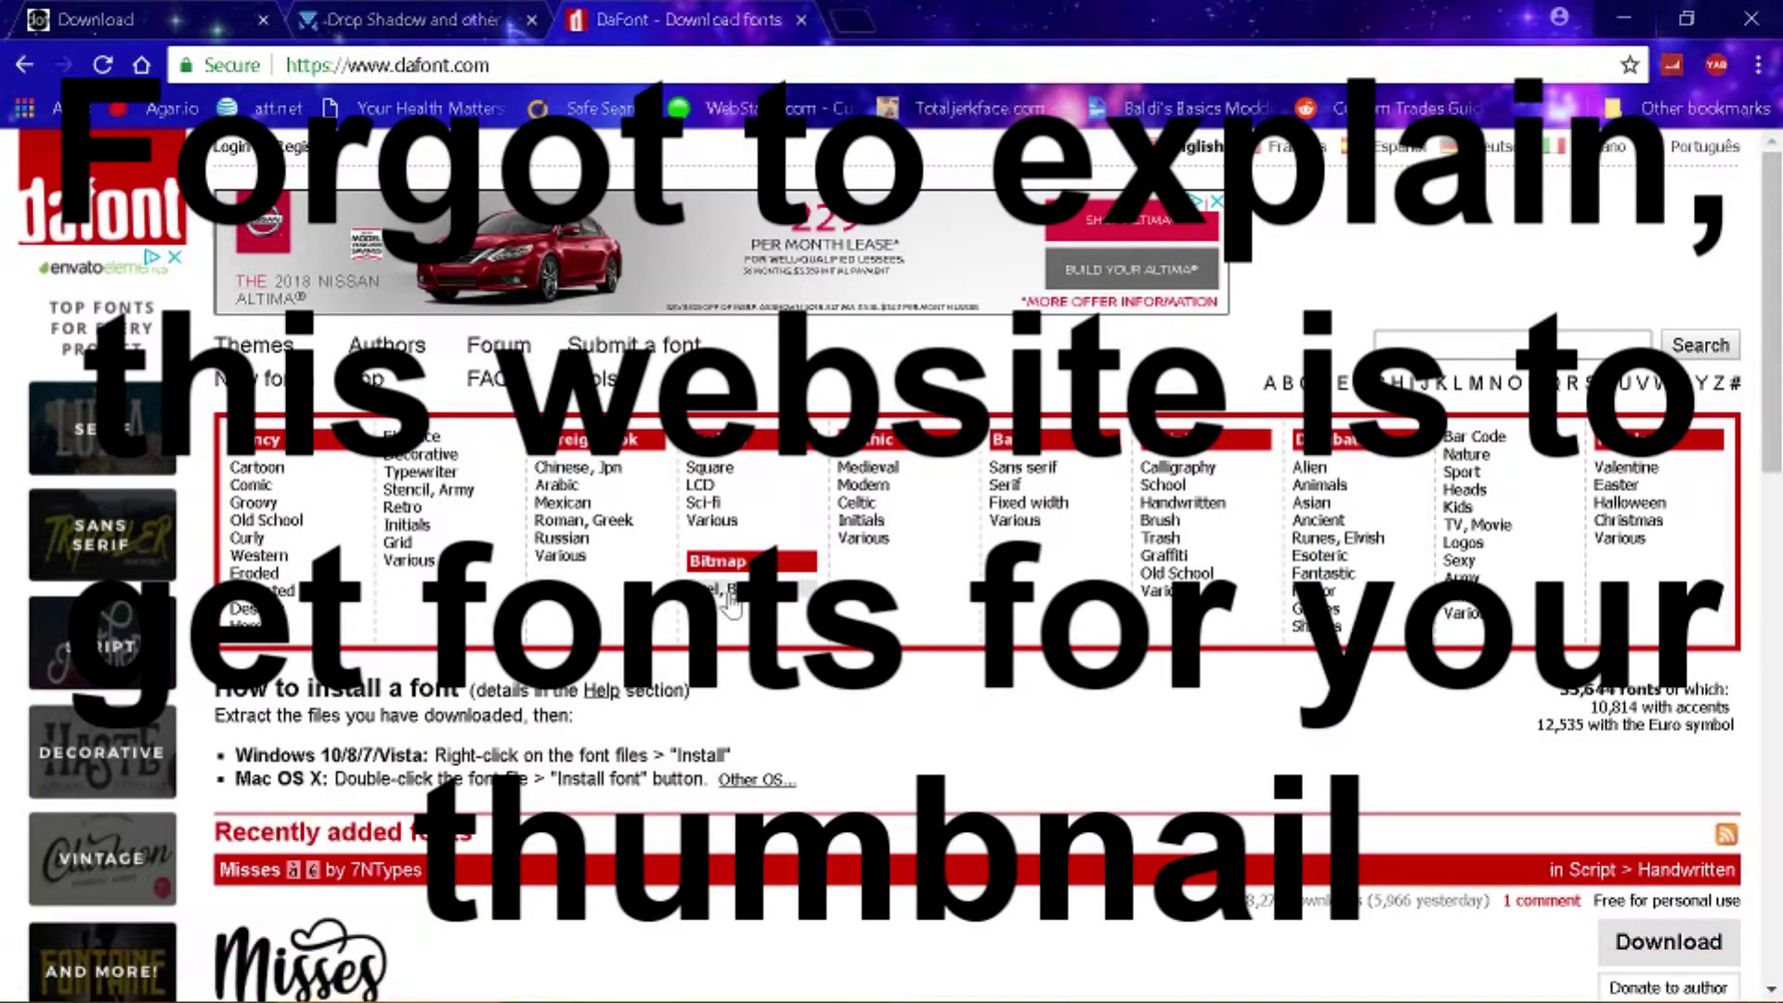
pyautogui.scroll(-15, 594, 748)
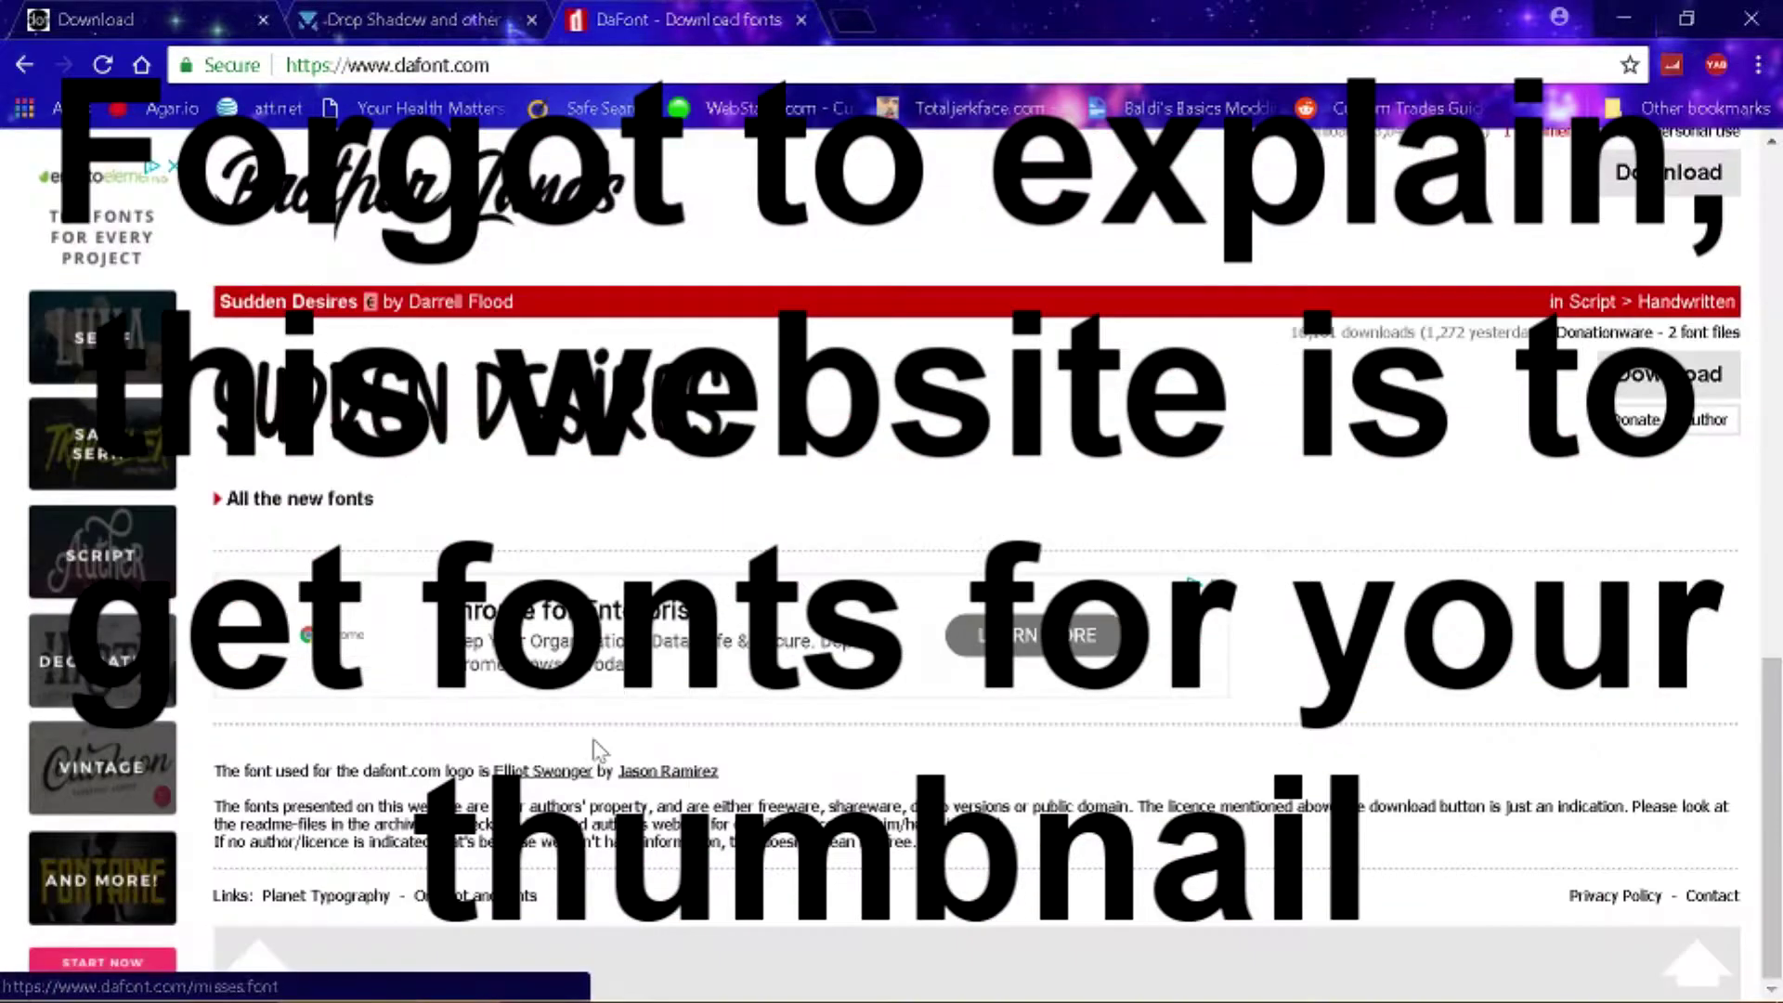
pyautogui.scroll(15, 594, 748)
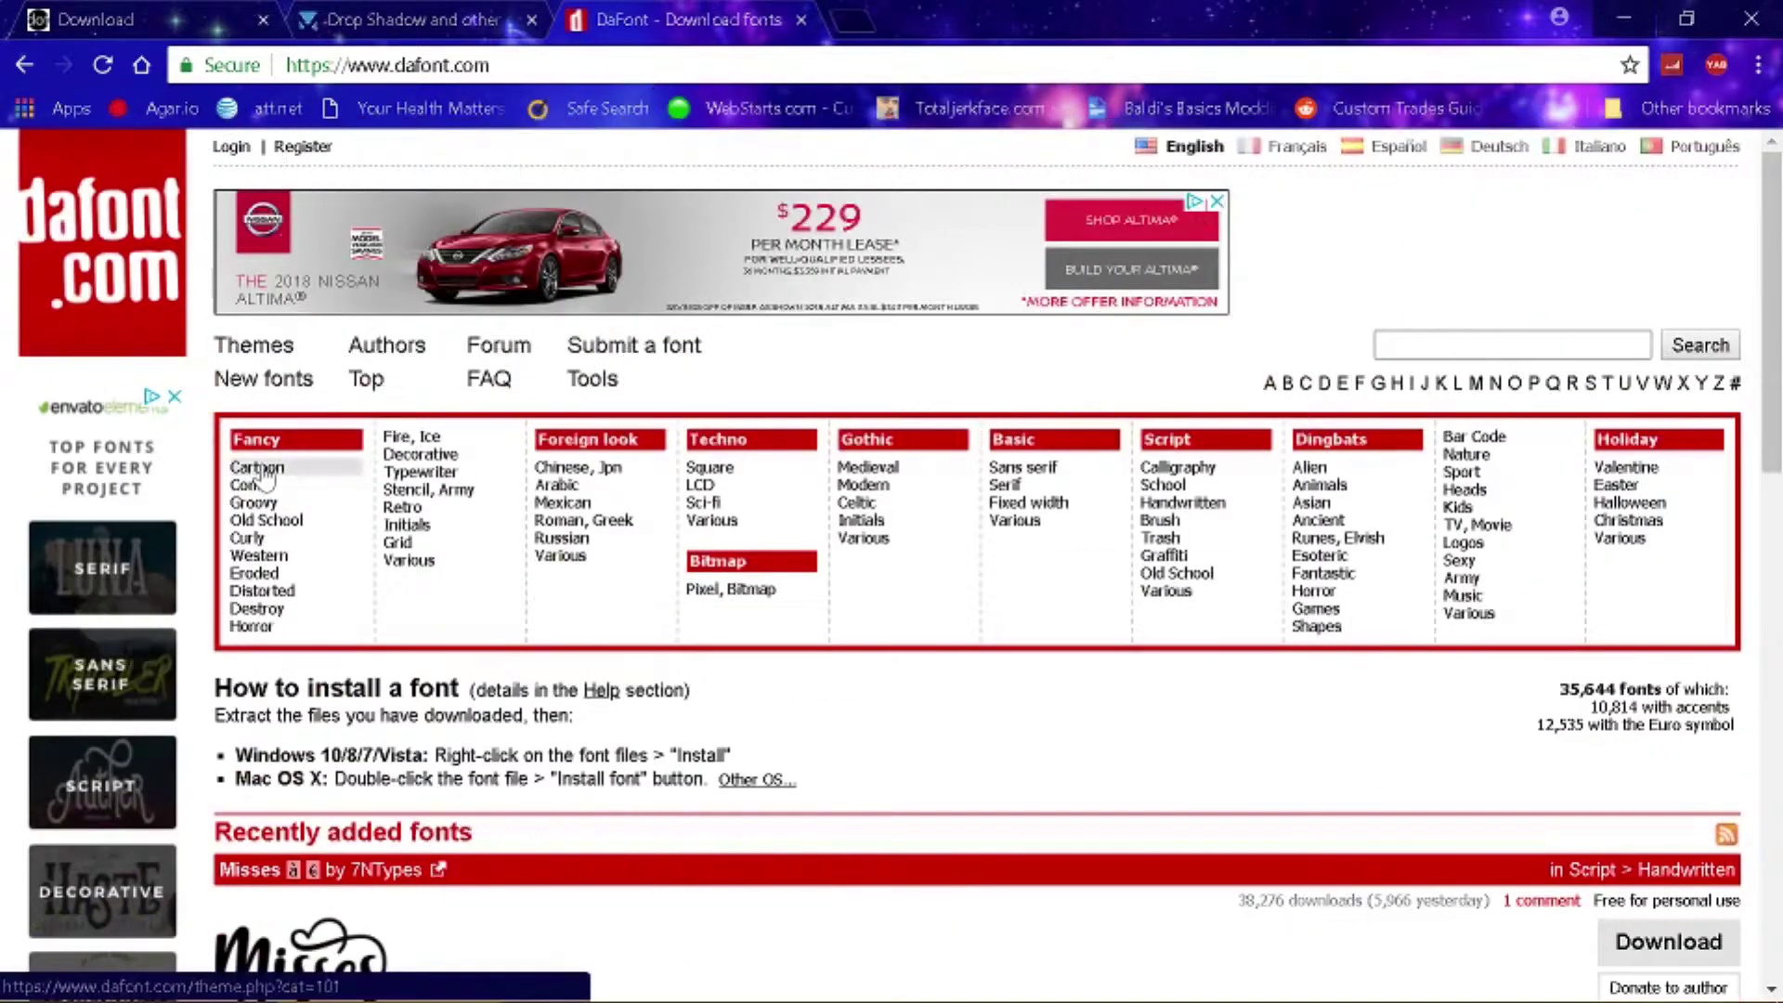
pyautogui.click(263, 472)
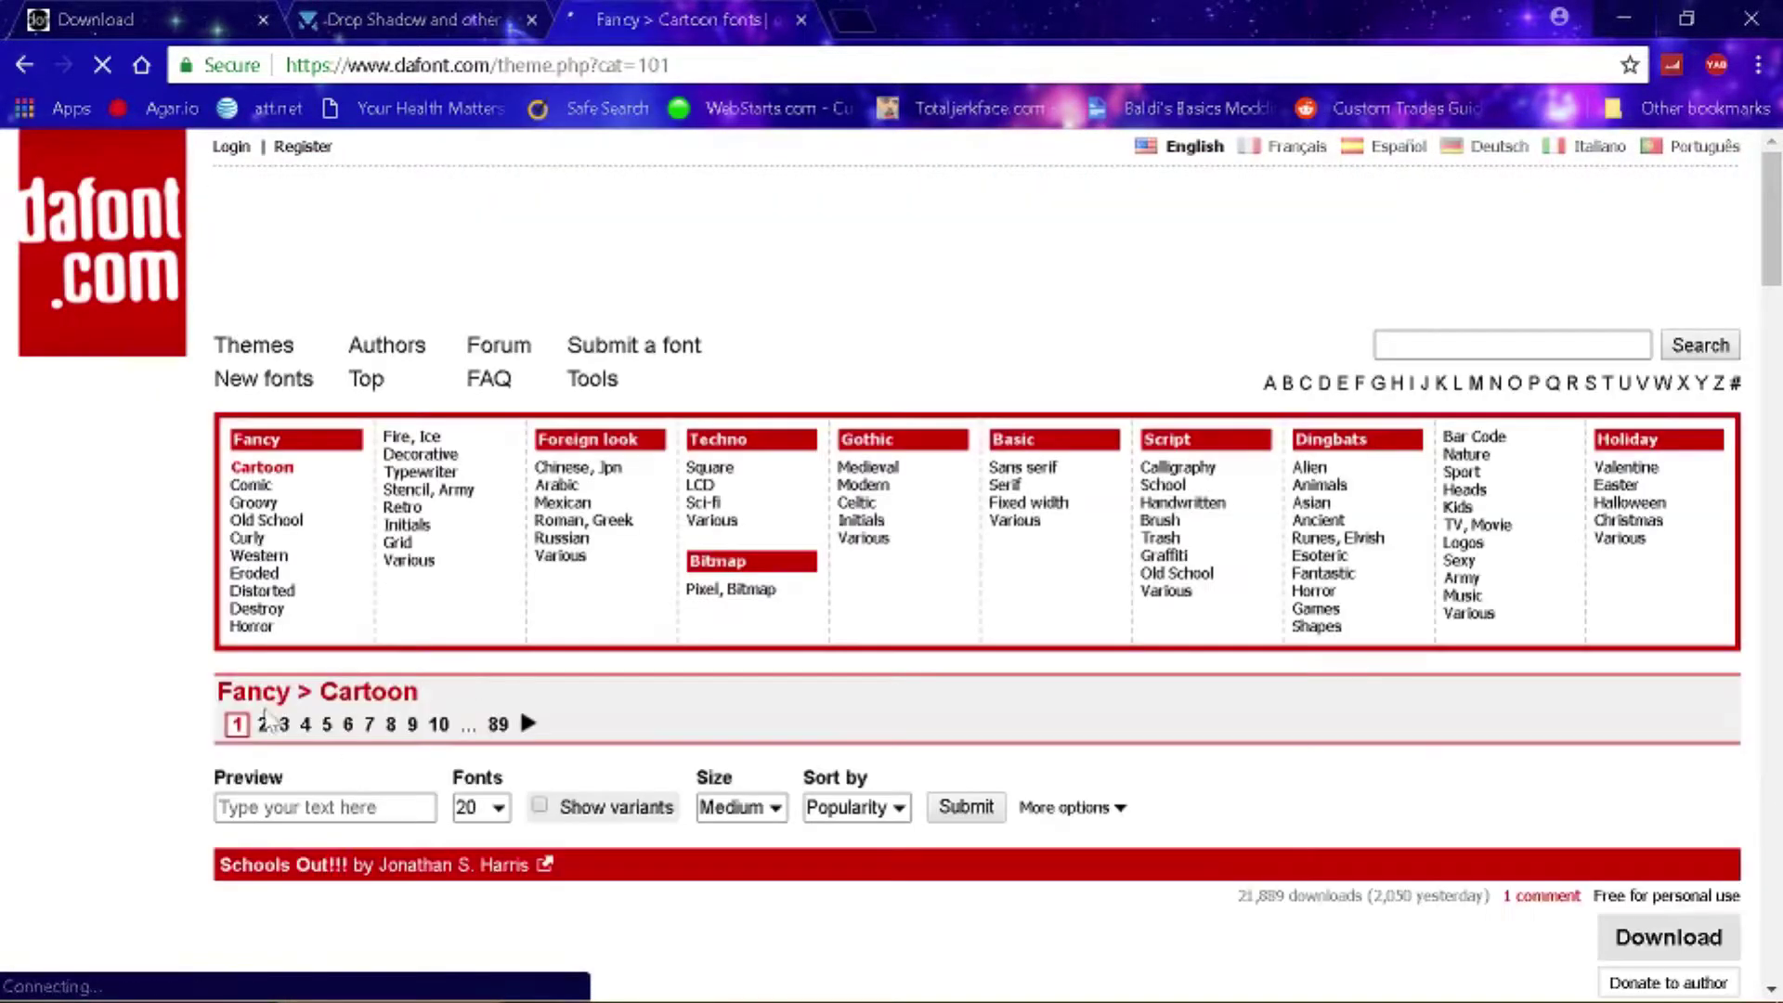
pyautogui.scroll(-10, 483, 743)
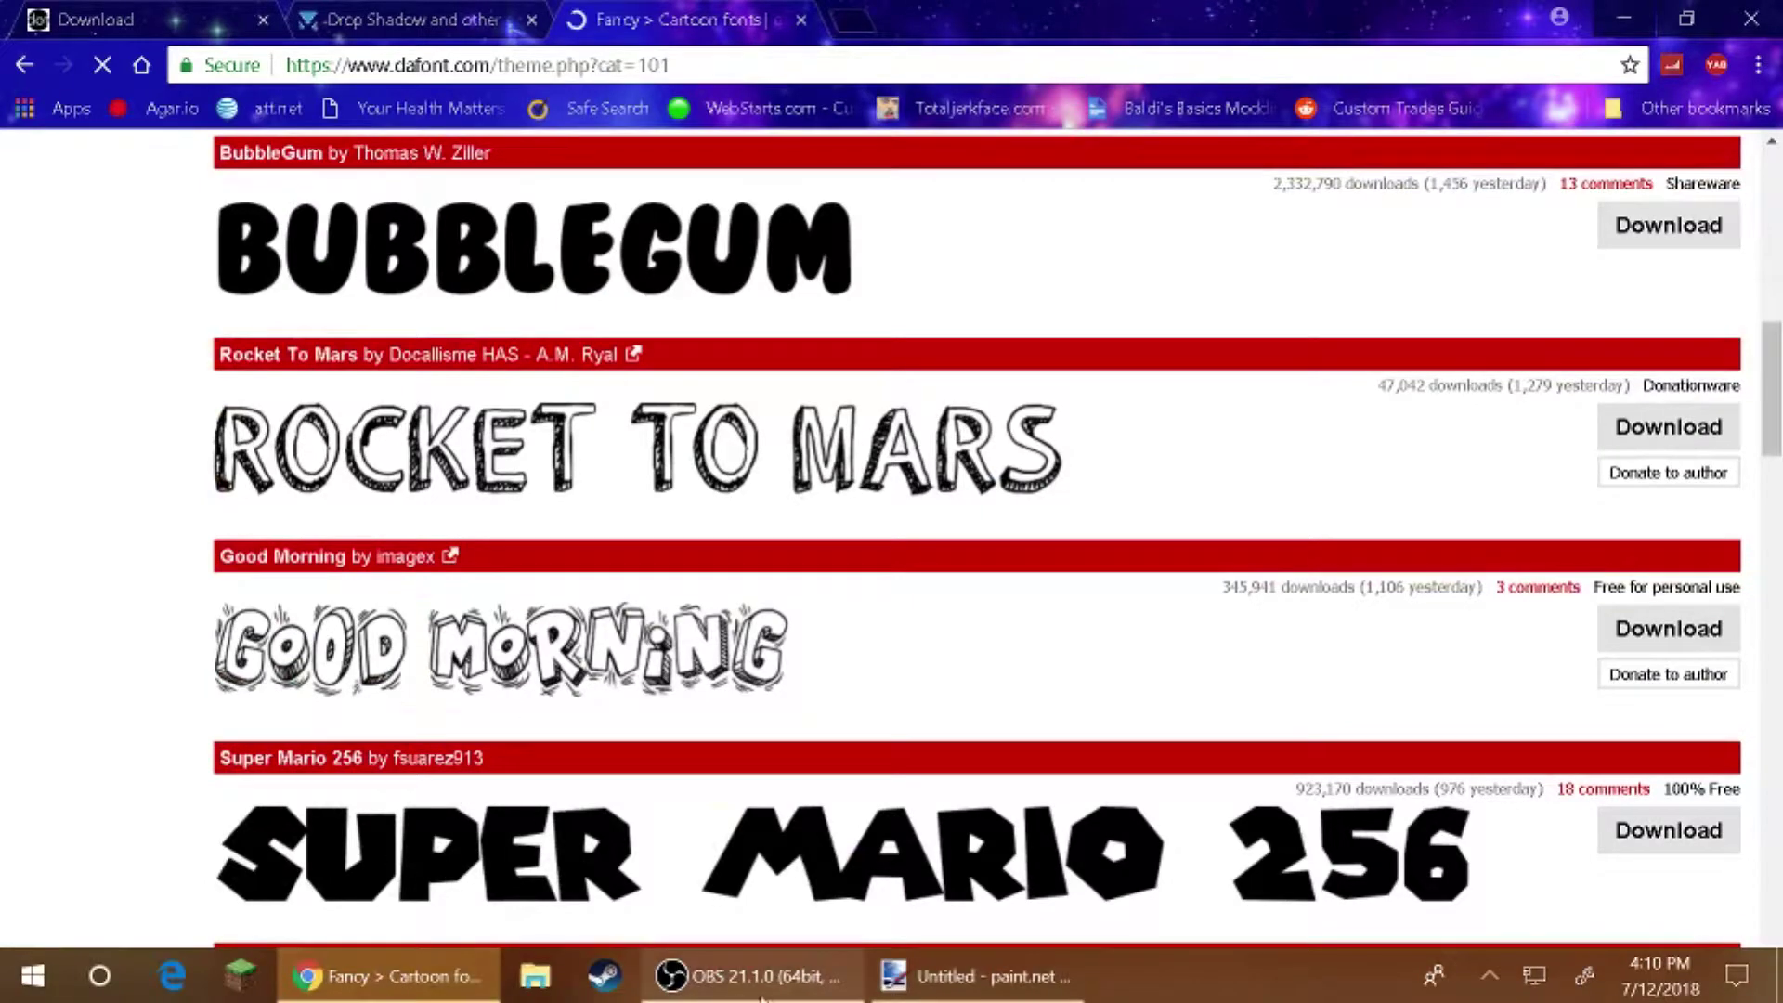
pyautogui.click(981, 998)
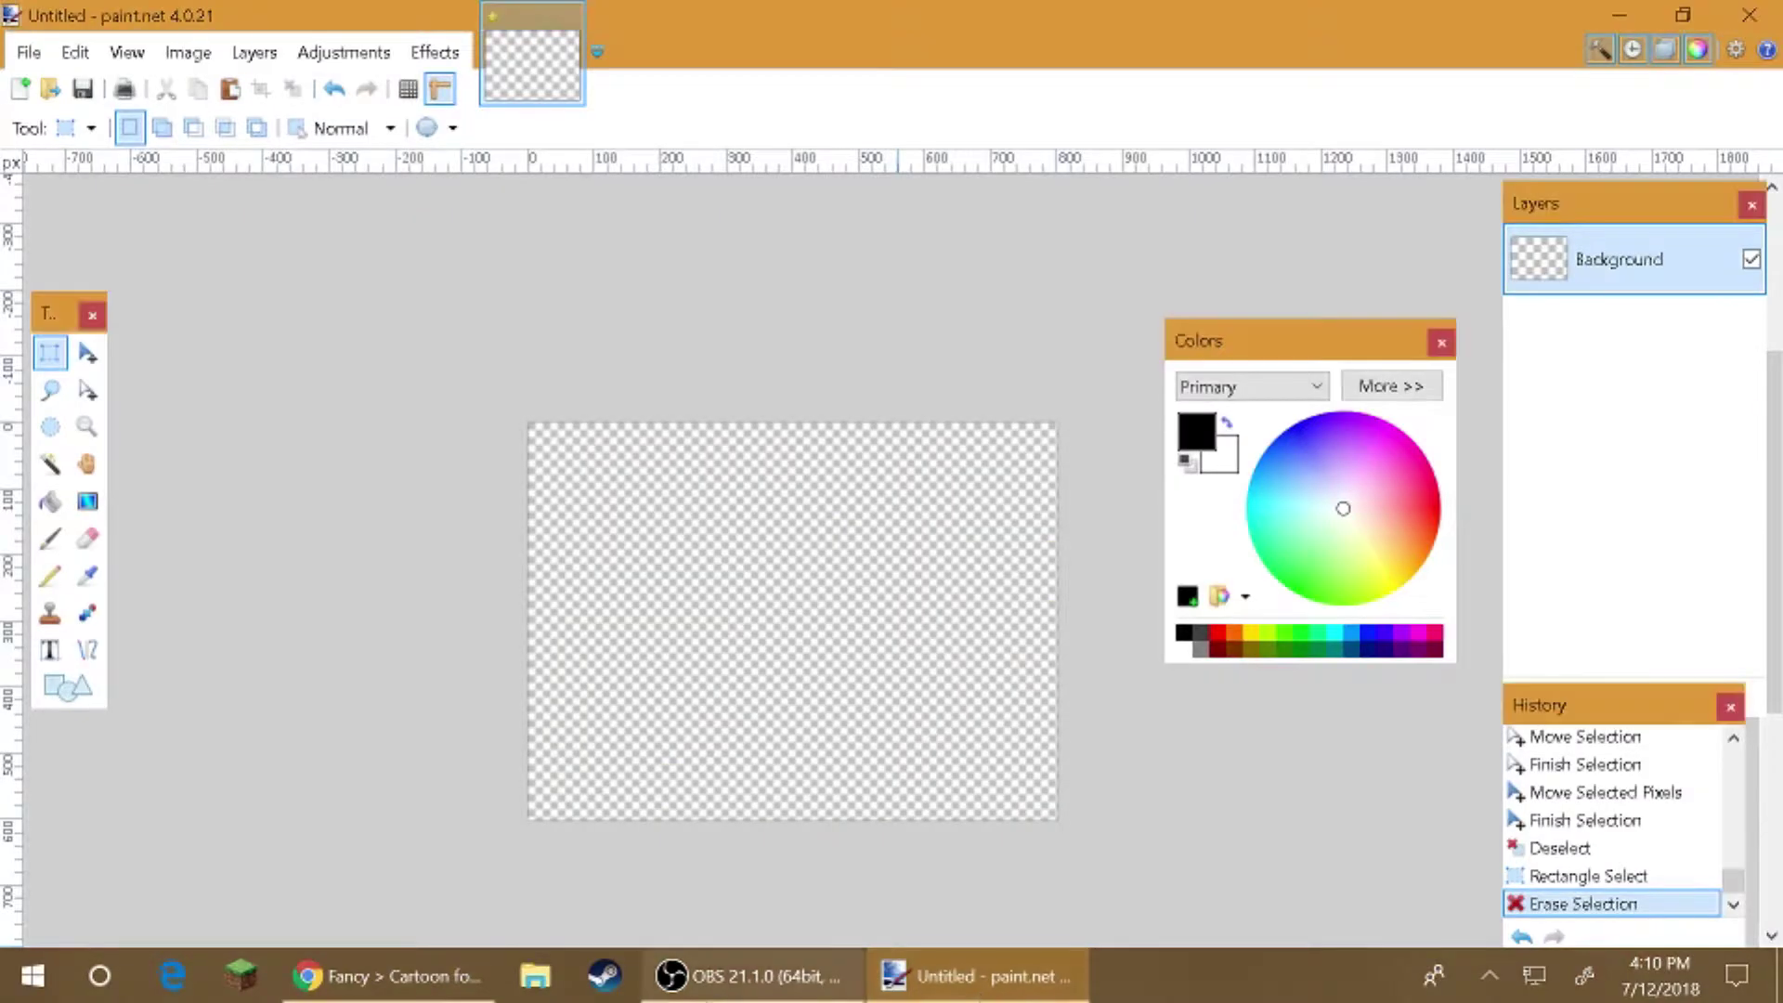
# - Add the text "YEA BOI" to the empty canvas in the Minecraftia font
pyautogui.moveTo(299, 983)
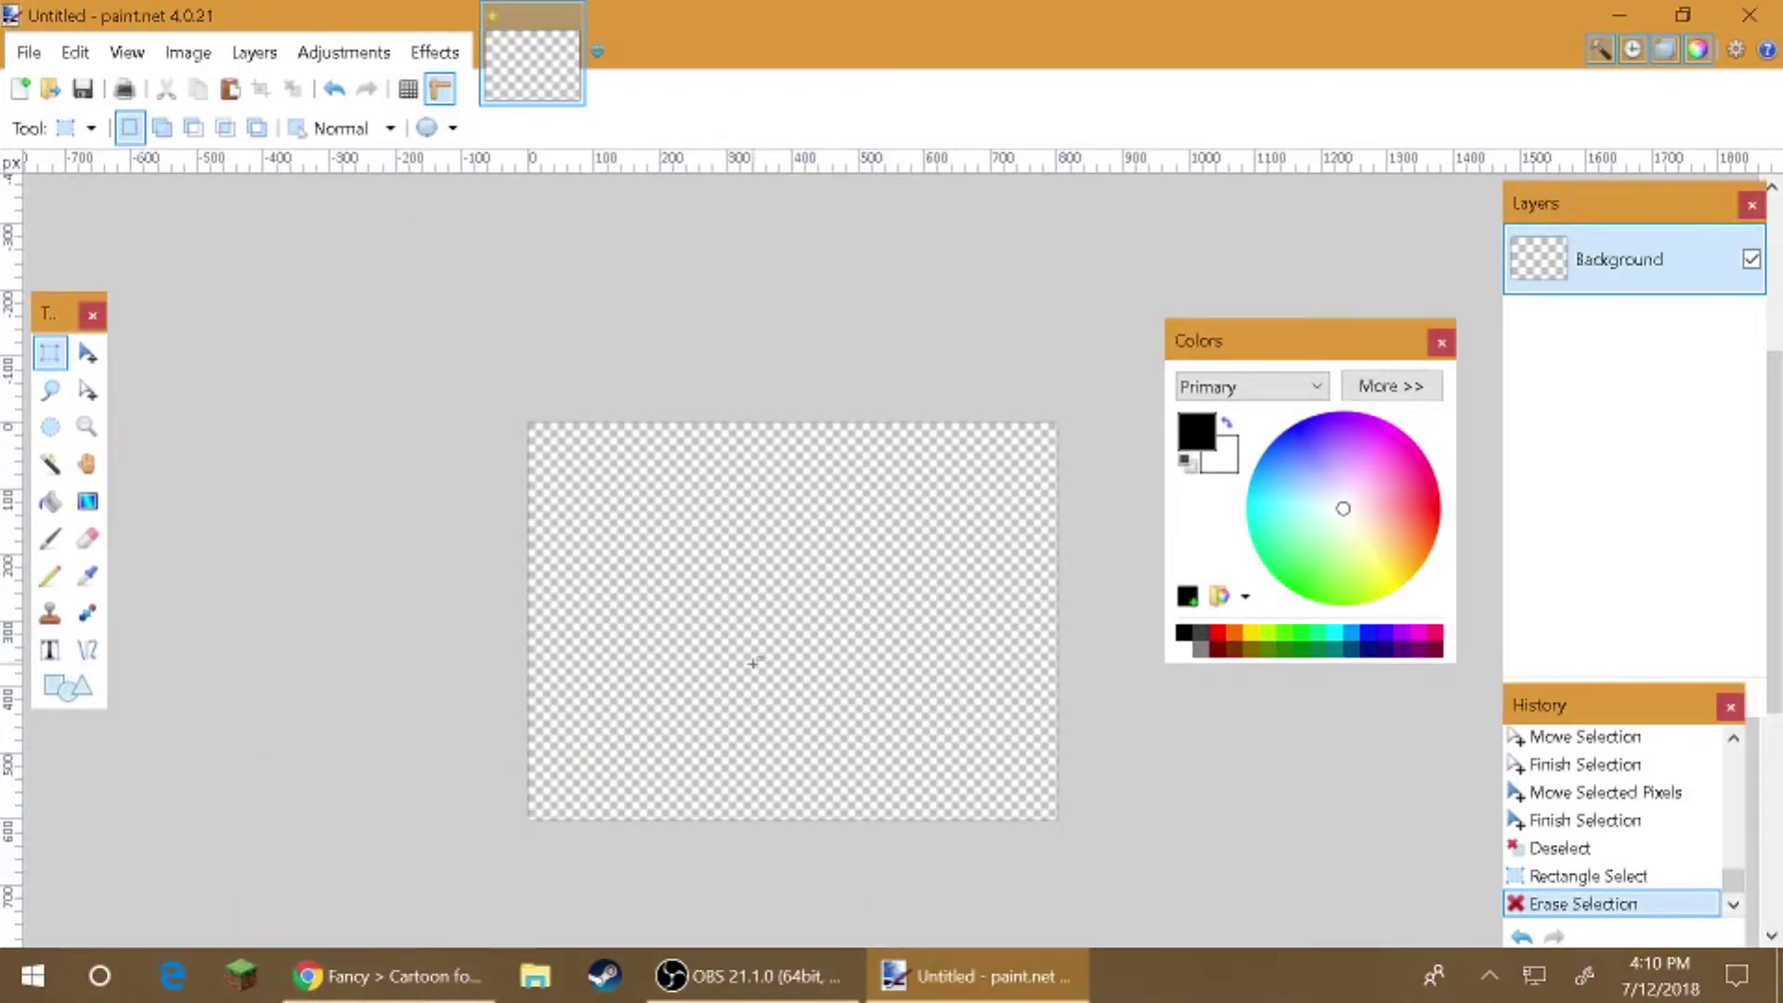
pyautogui.click(52, 653)
pyautogui.click(658, 569)
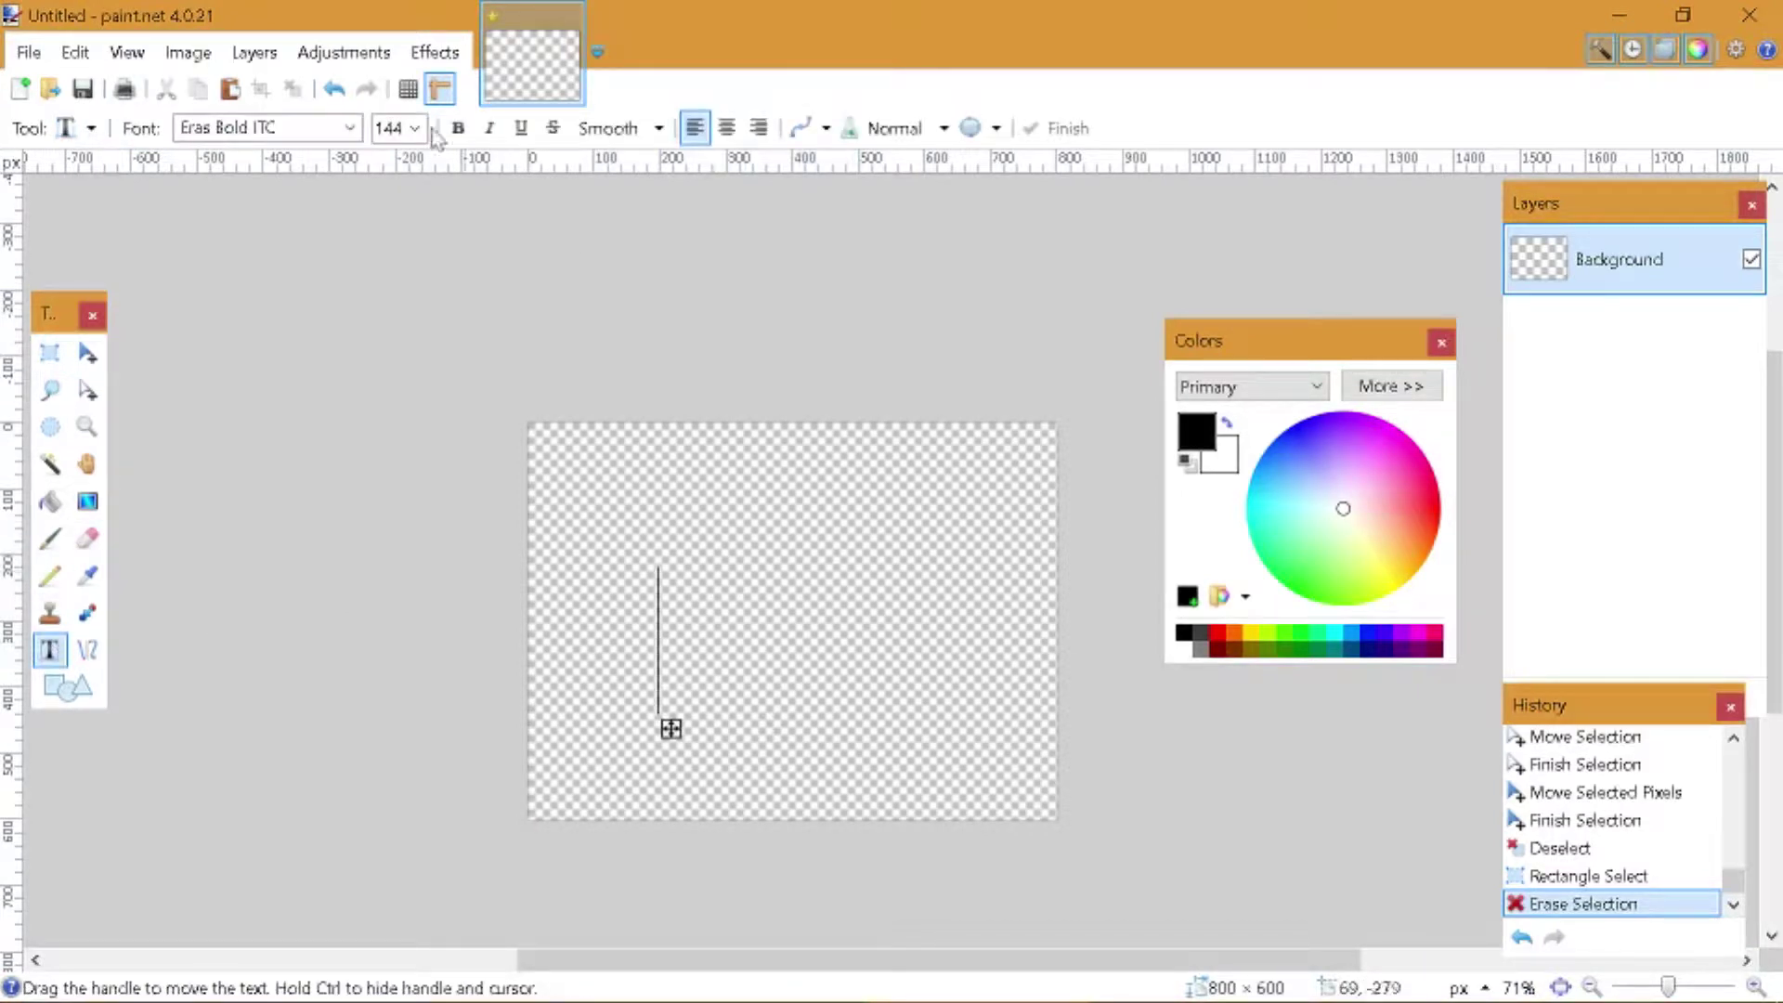
pyautogui.click(349, 127)
pyautogui.scroll(-20, 388, 929)
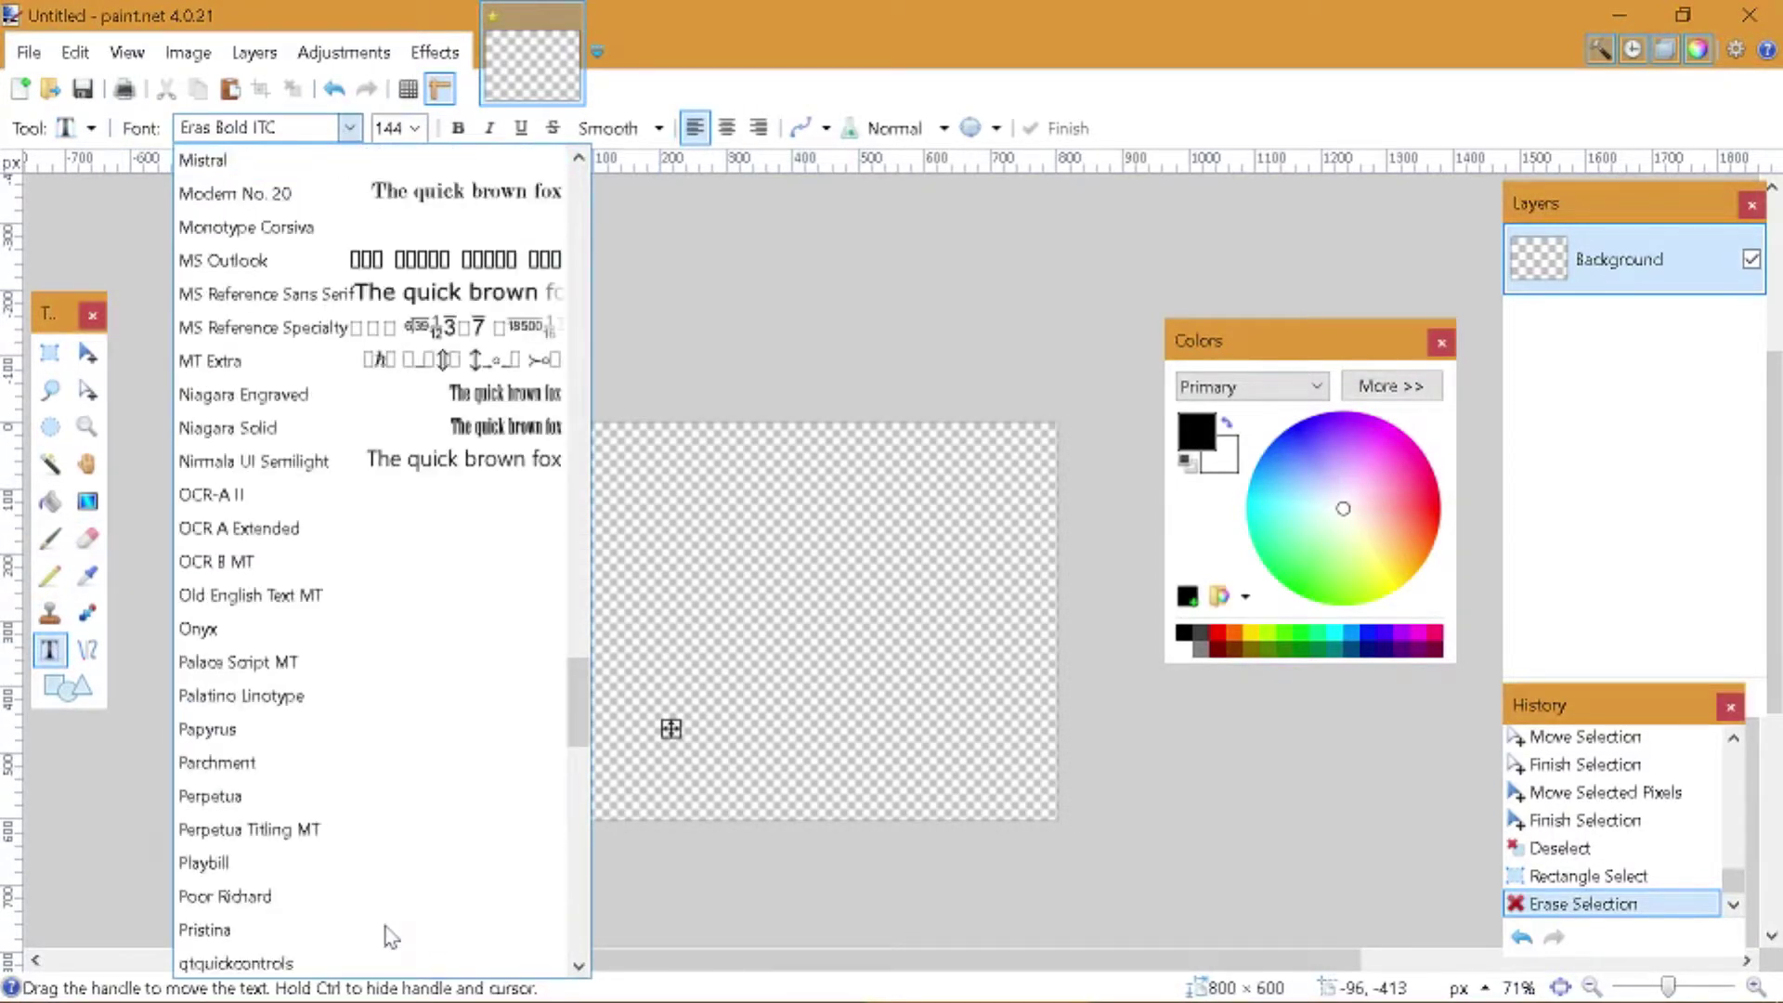
pyautogui.scroll(3, 302, 379)
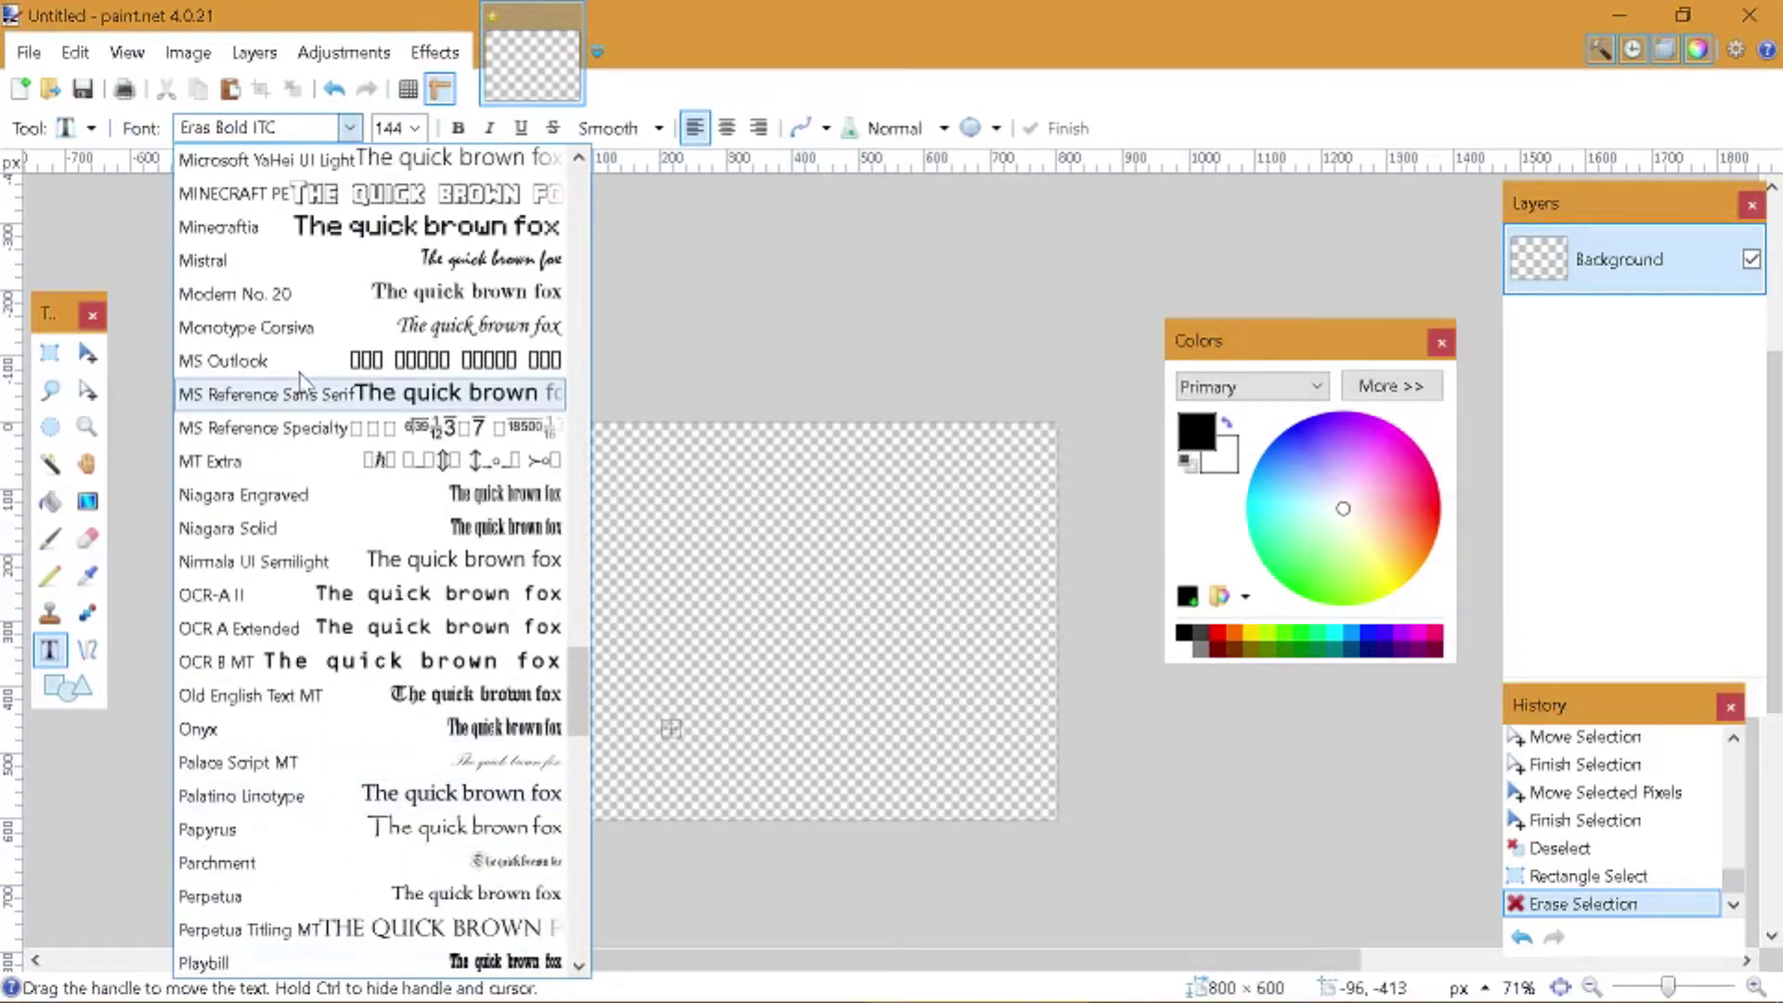
pyautogui.click(455, 227)
pyautogui.write('YEA')
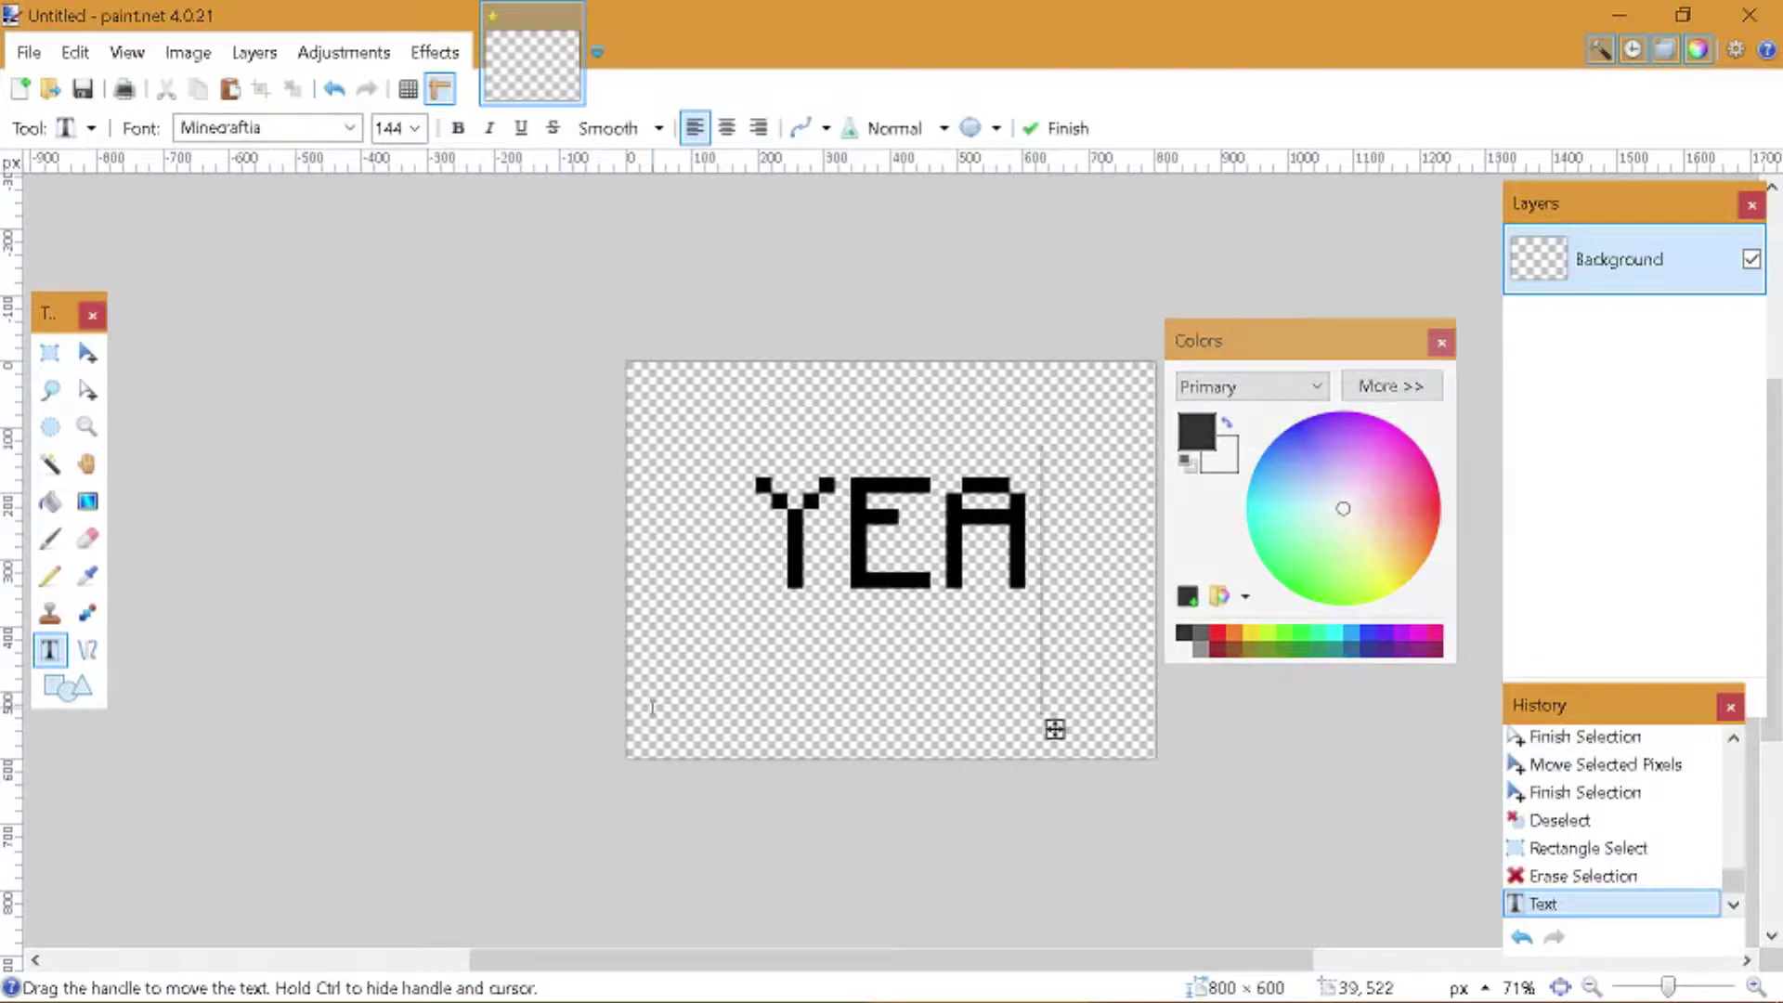
pyautogui.write(' B')
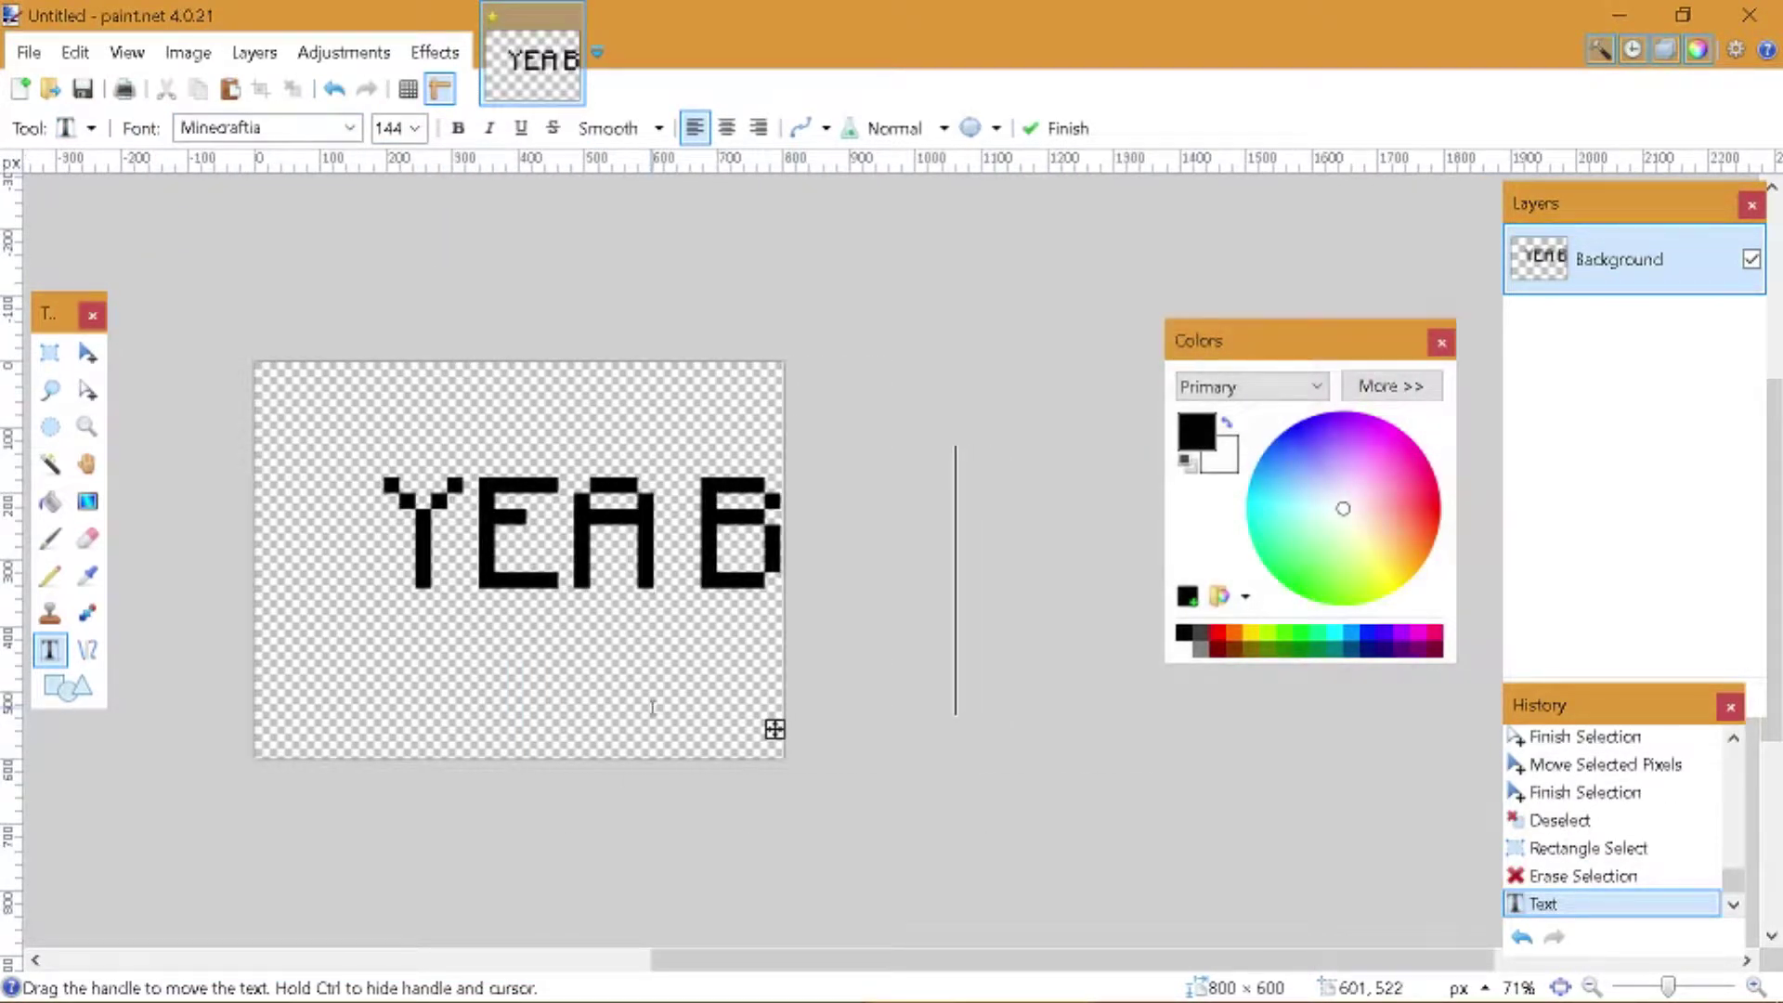
pyautogui.write('OI')
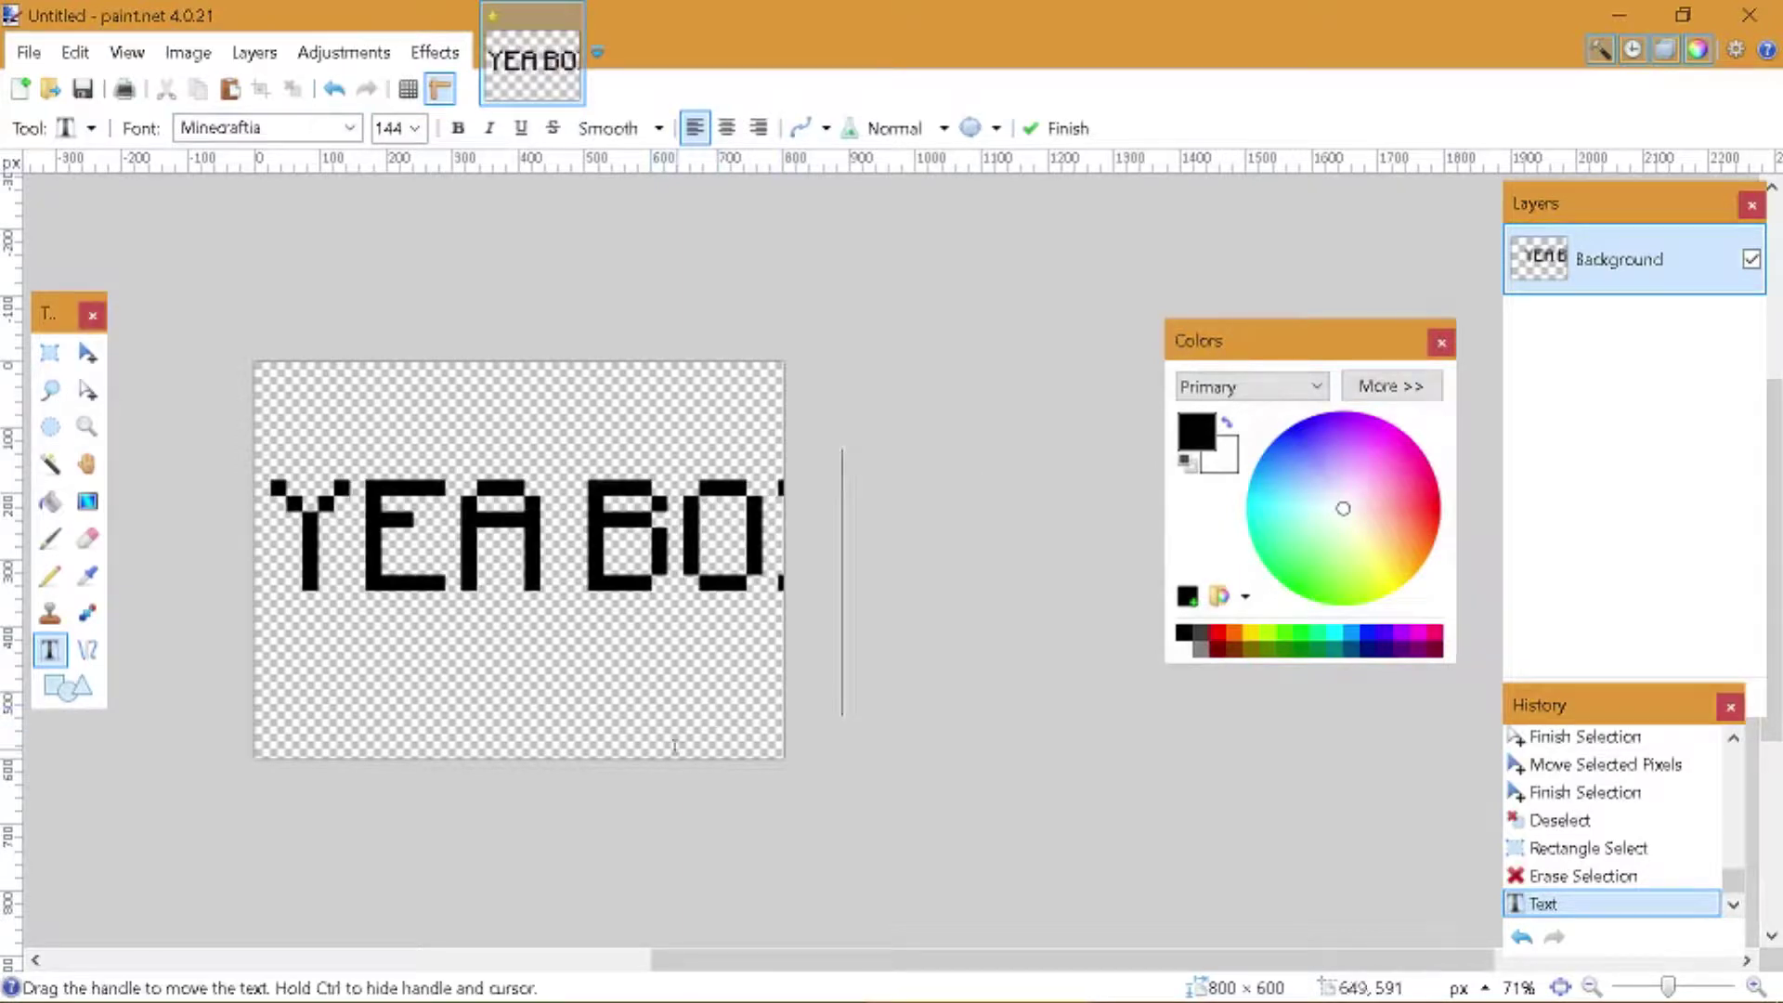
# - Set the text size to 108 and move "YEA BOI" fully inside the canvas, anchored at about 21, 155
pyautogui.moveTo(778, 739); pyautogui.dragTo(733, 756)
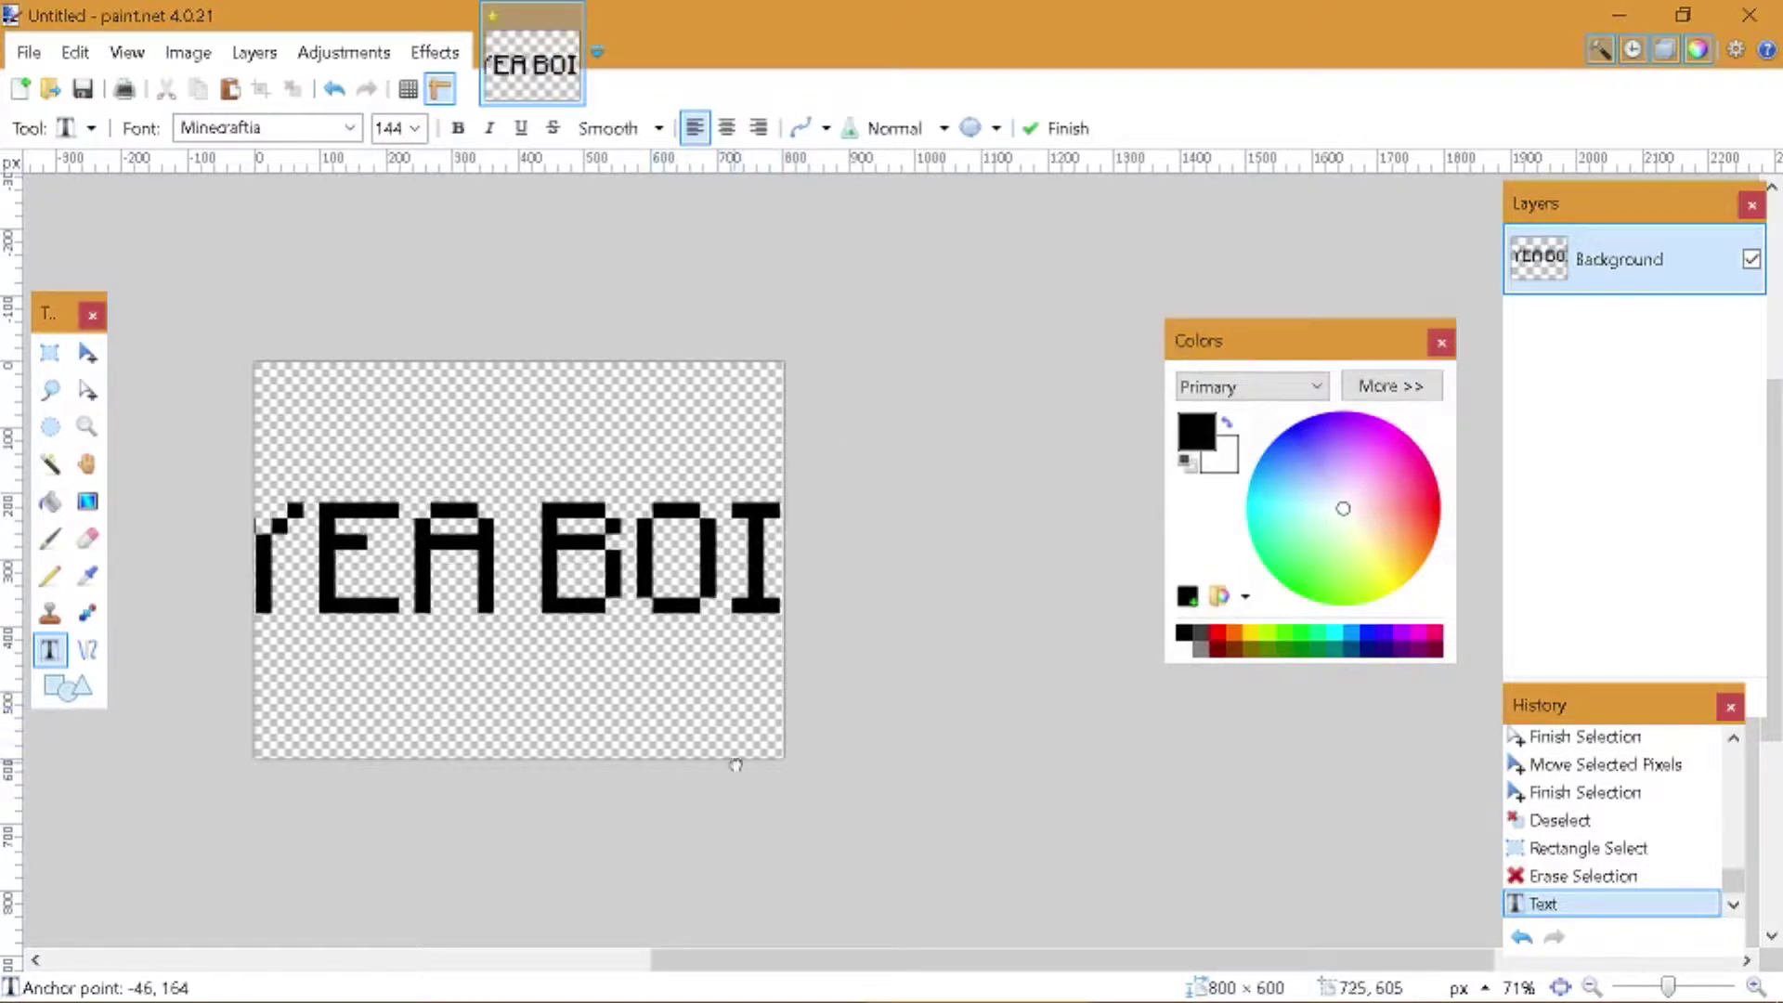
pyautogui.click(414, 128)
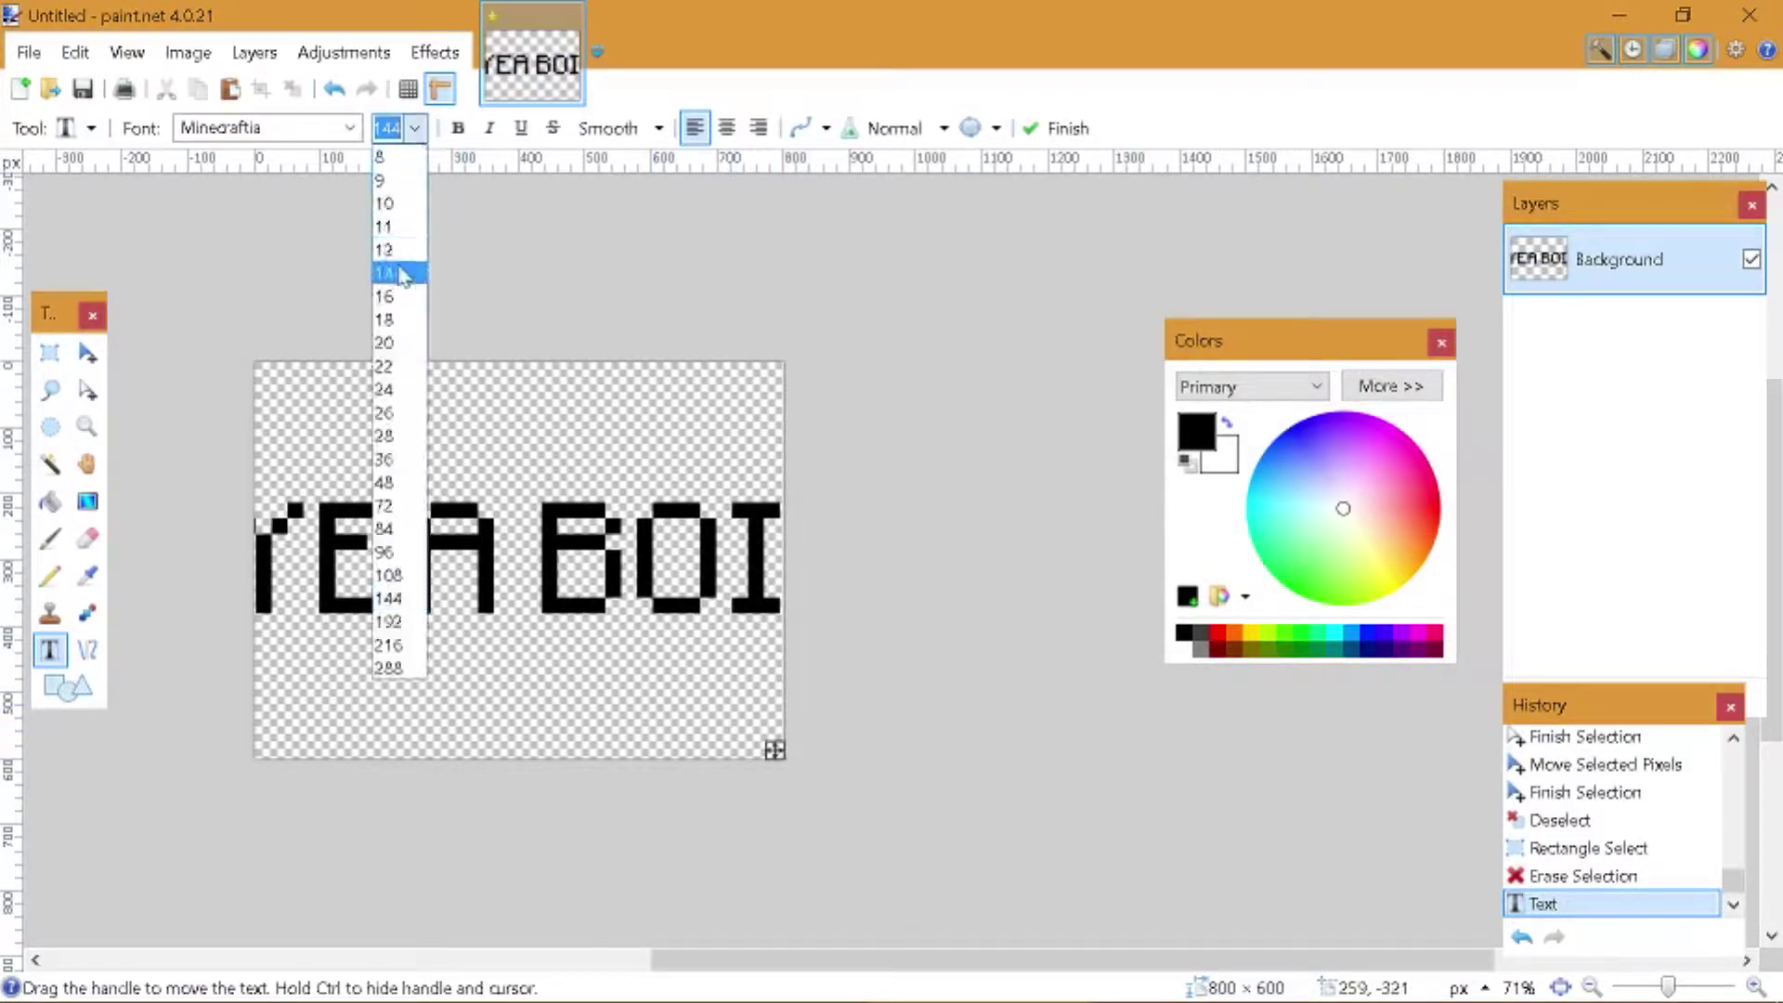
pyautogui.click(397, 569)
pyautogui.moveTo(666, 720); pyautogui.dragTo(722, 672)
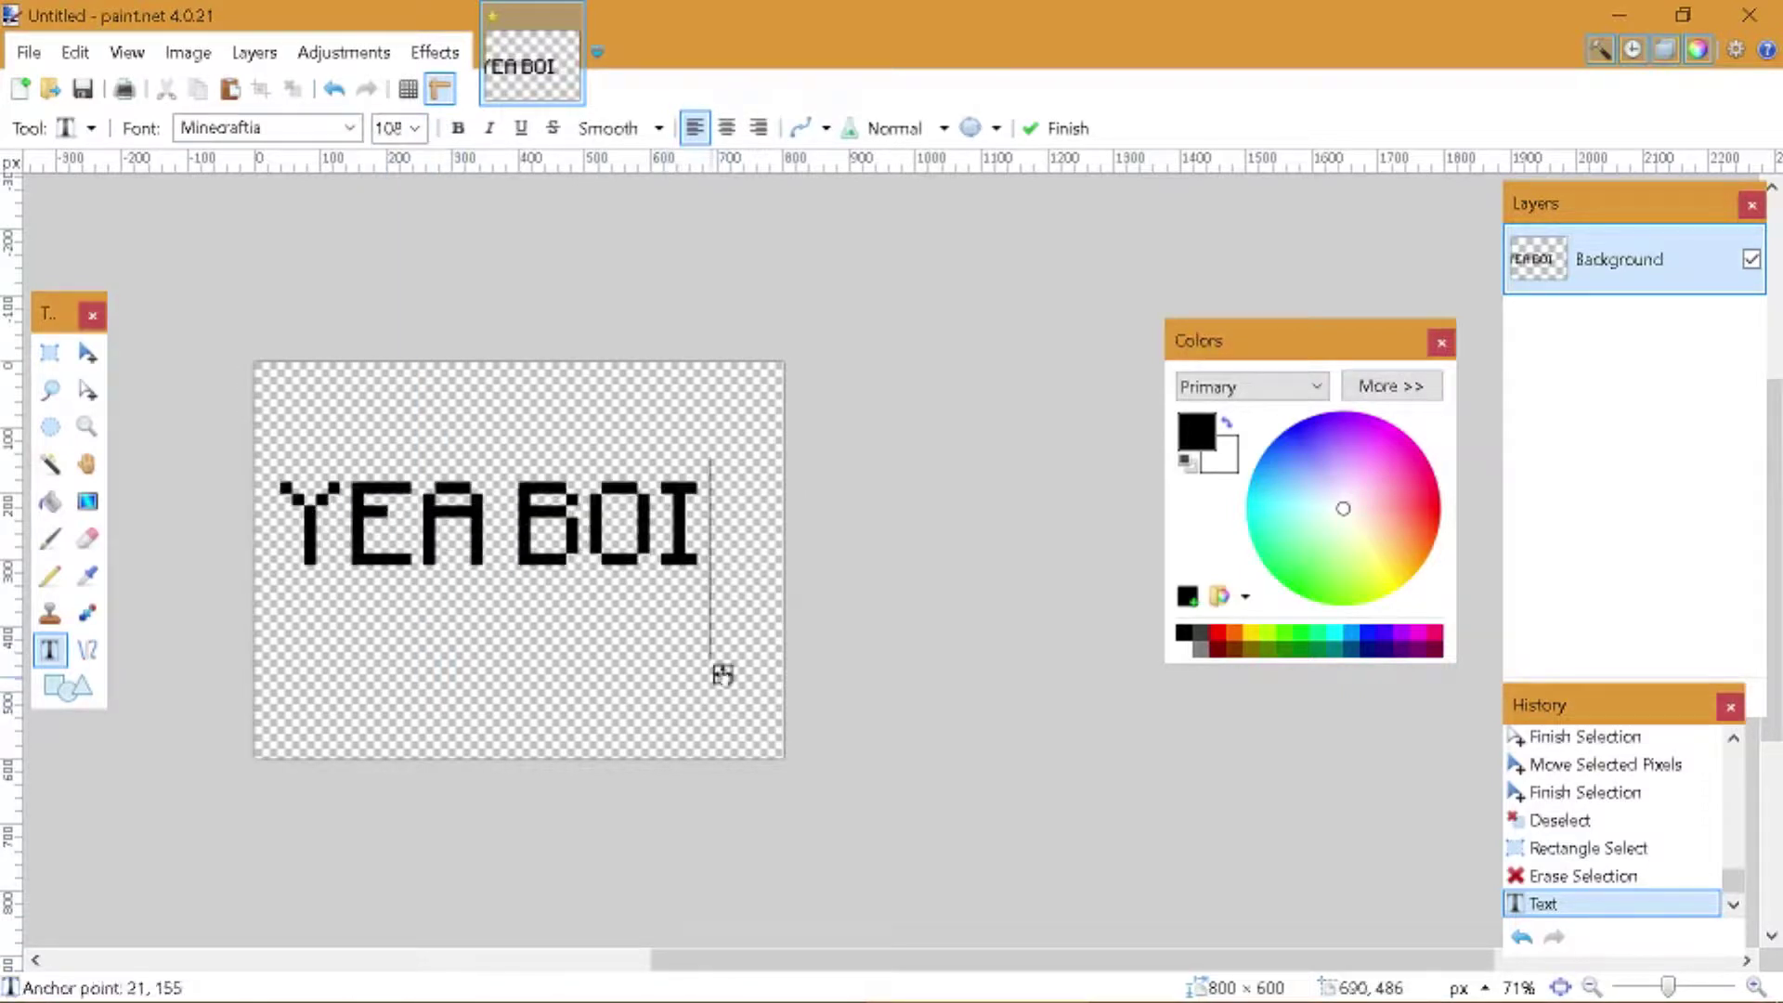
# - Switch to Chrome, download the Cheri font from DaFont's Cartoon list, and look inside cheri.zip
pyautogui.hotkey('alt', 'Tab')
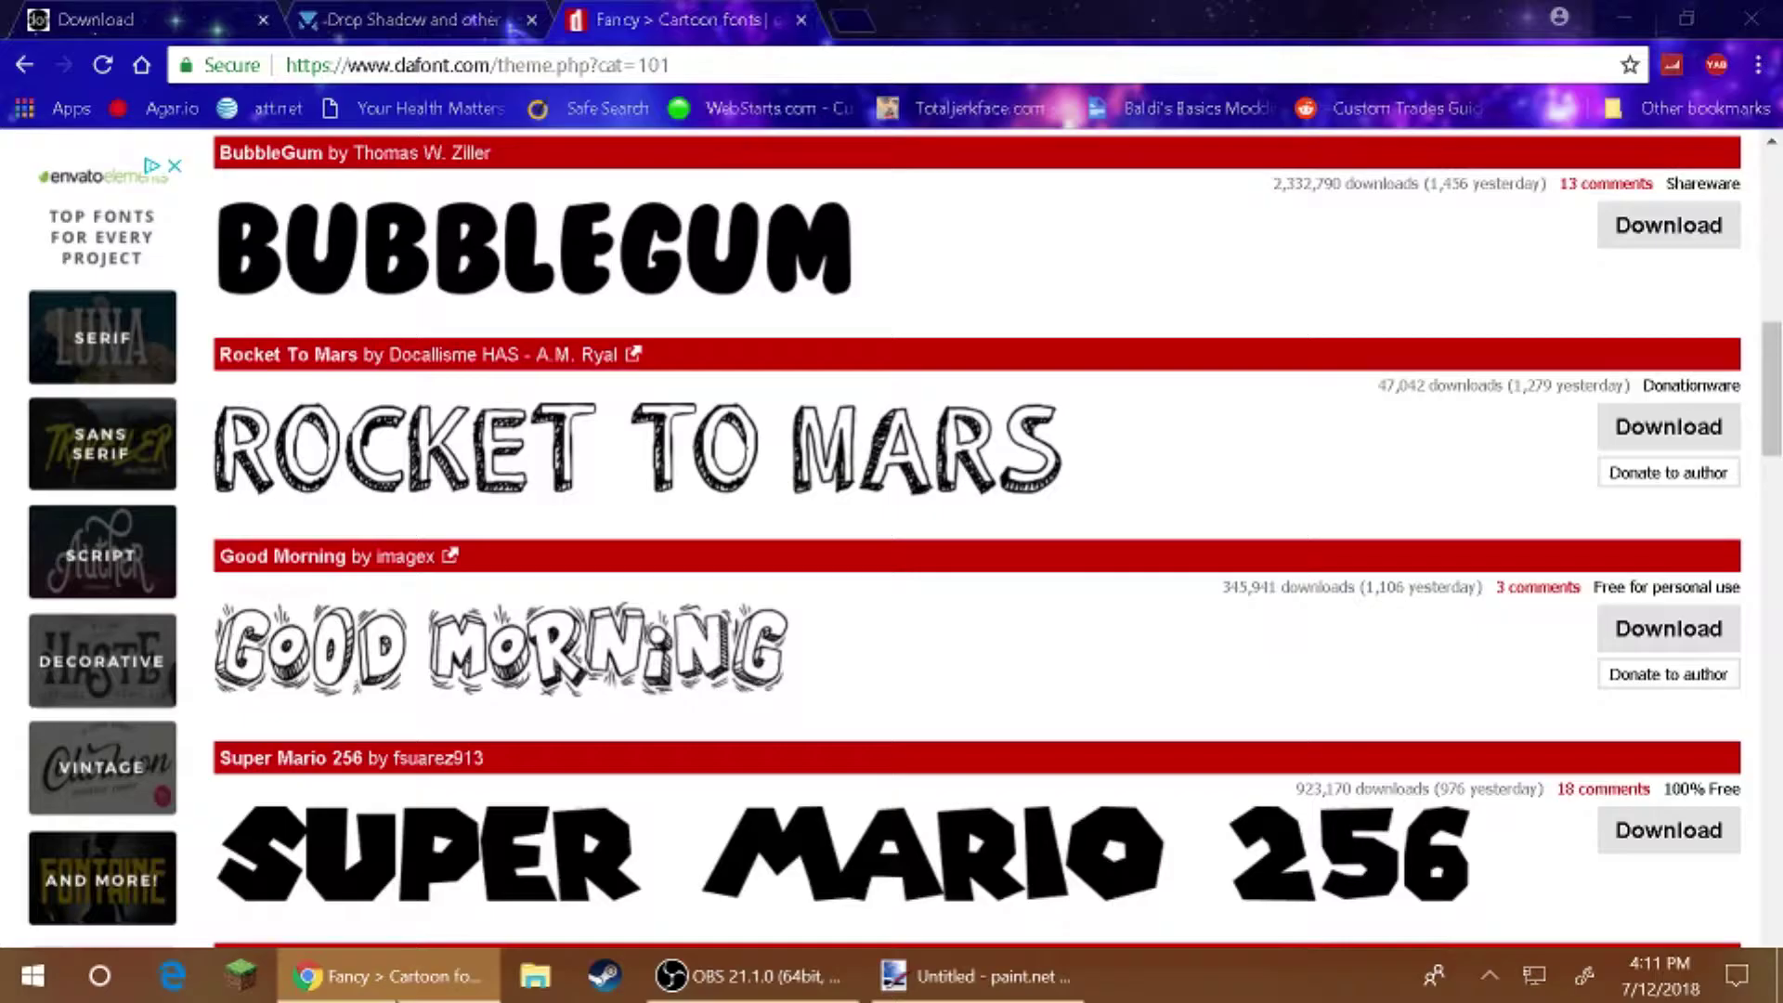
pyautogui.scroll(-5, 589, 641)
pyautogui.scroll(6, 589, 631)
pyautogui.scroll(-4, 573, 606)
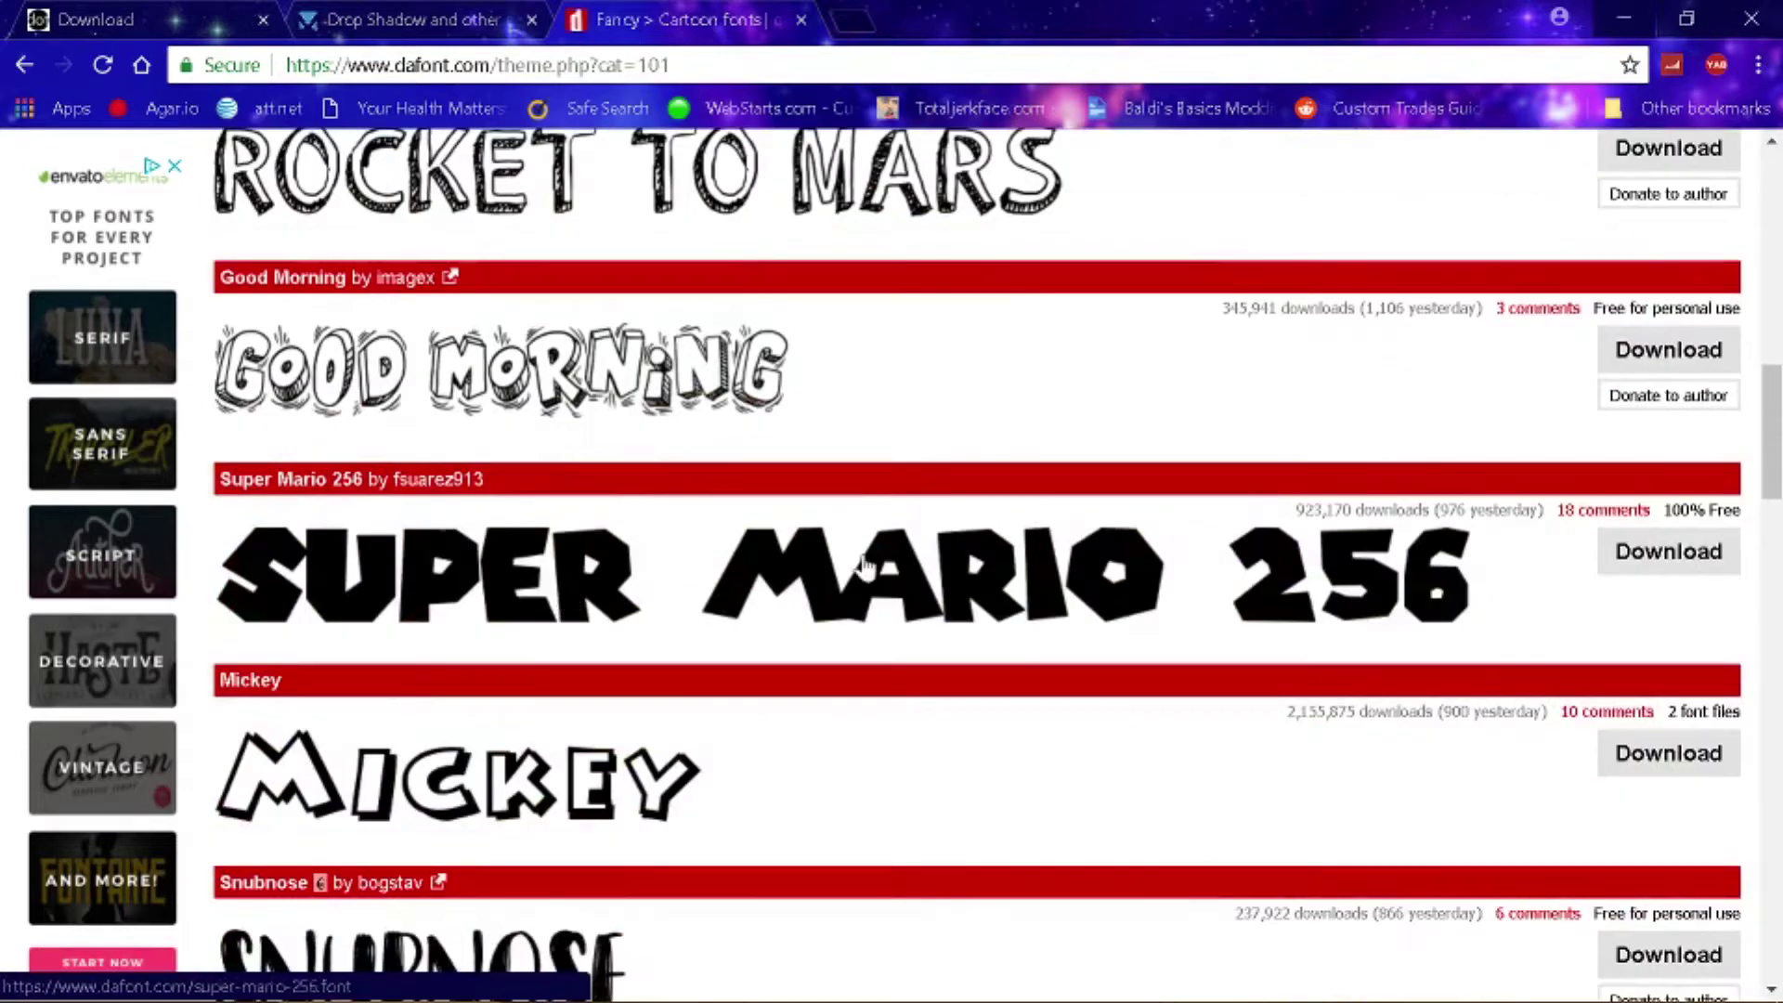
pyautogui.scroll(-7, 690, 553)
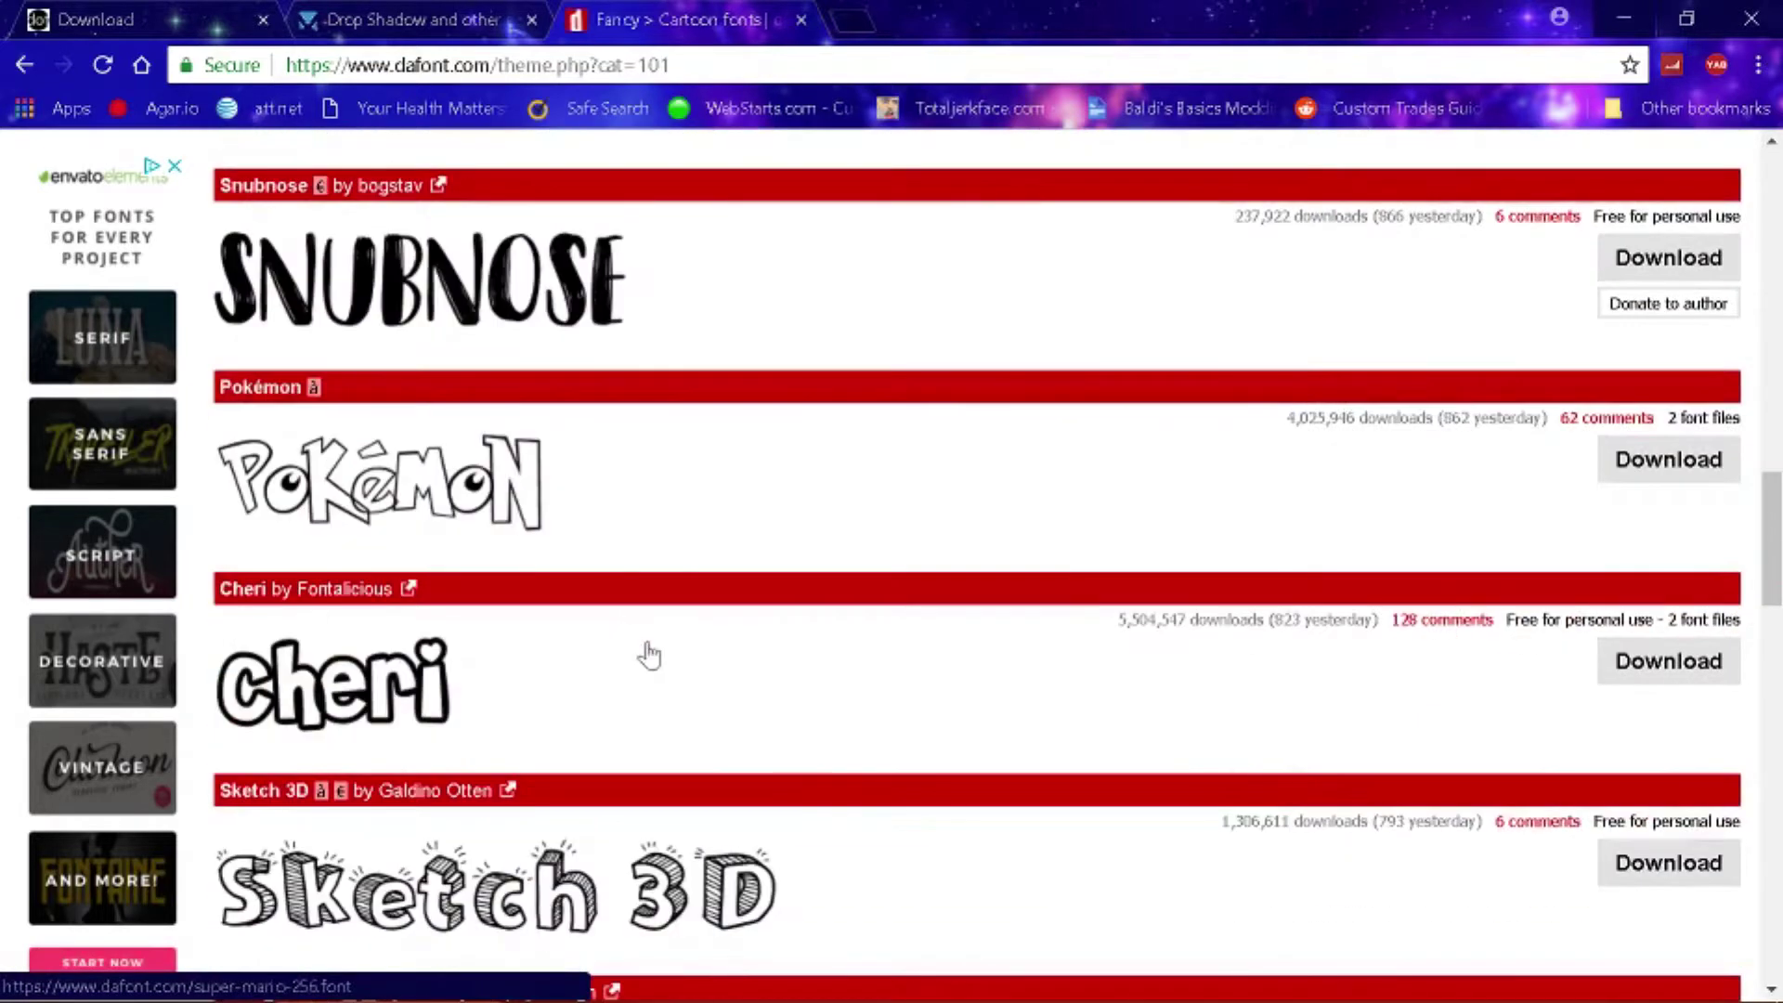
pyautogui.click(1616, 671)
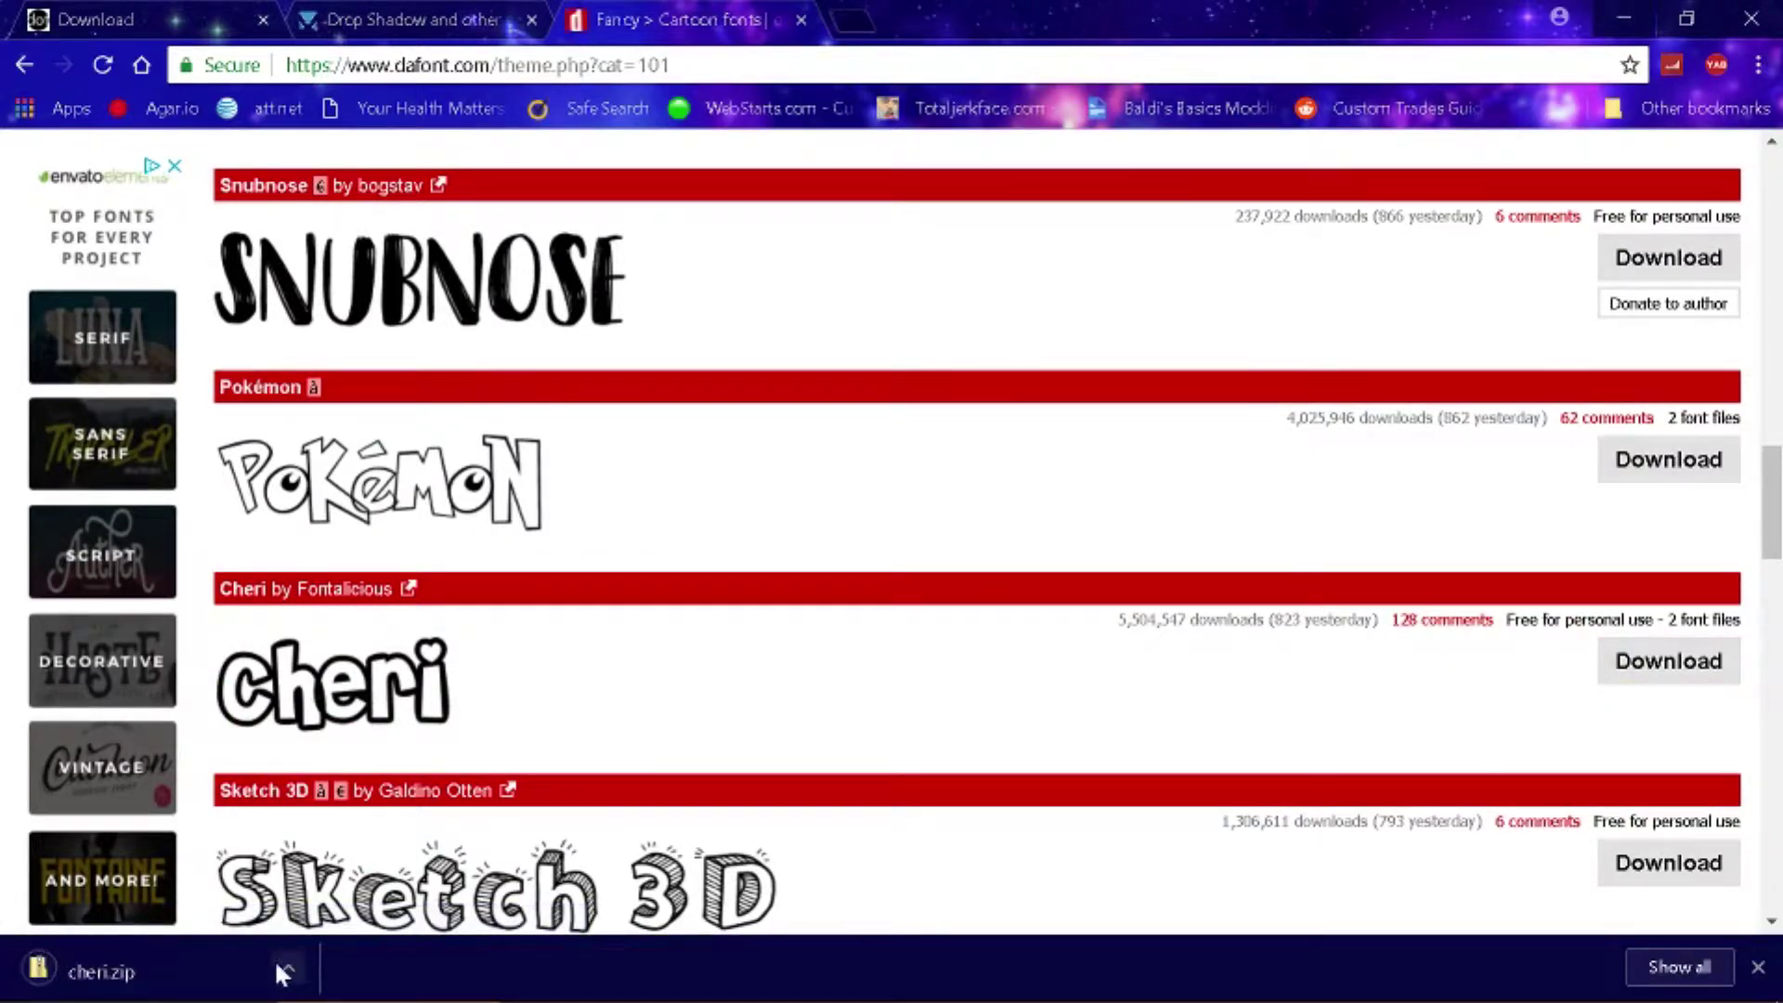
pyautogui.click(197, 986)
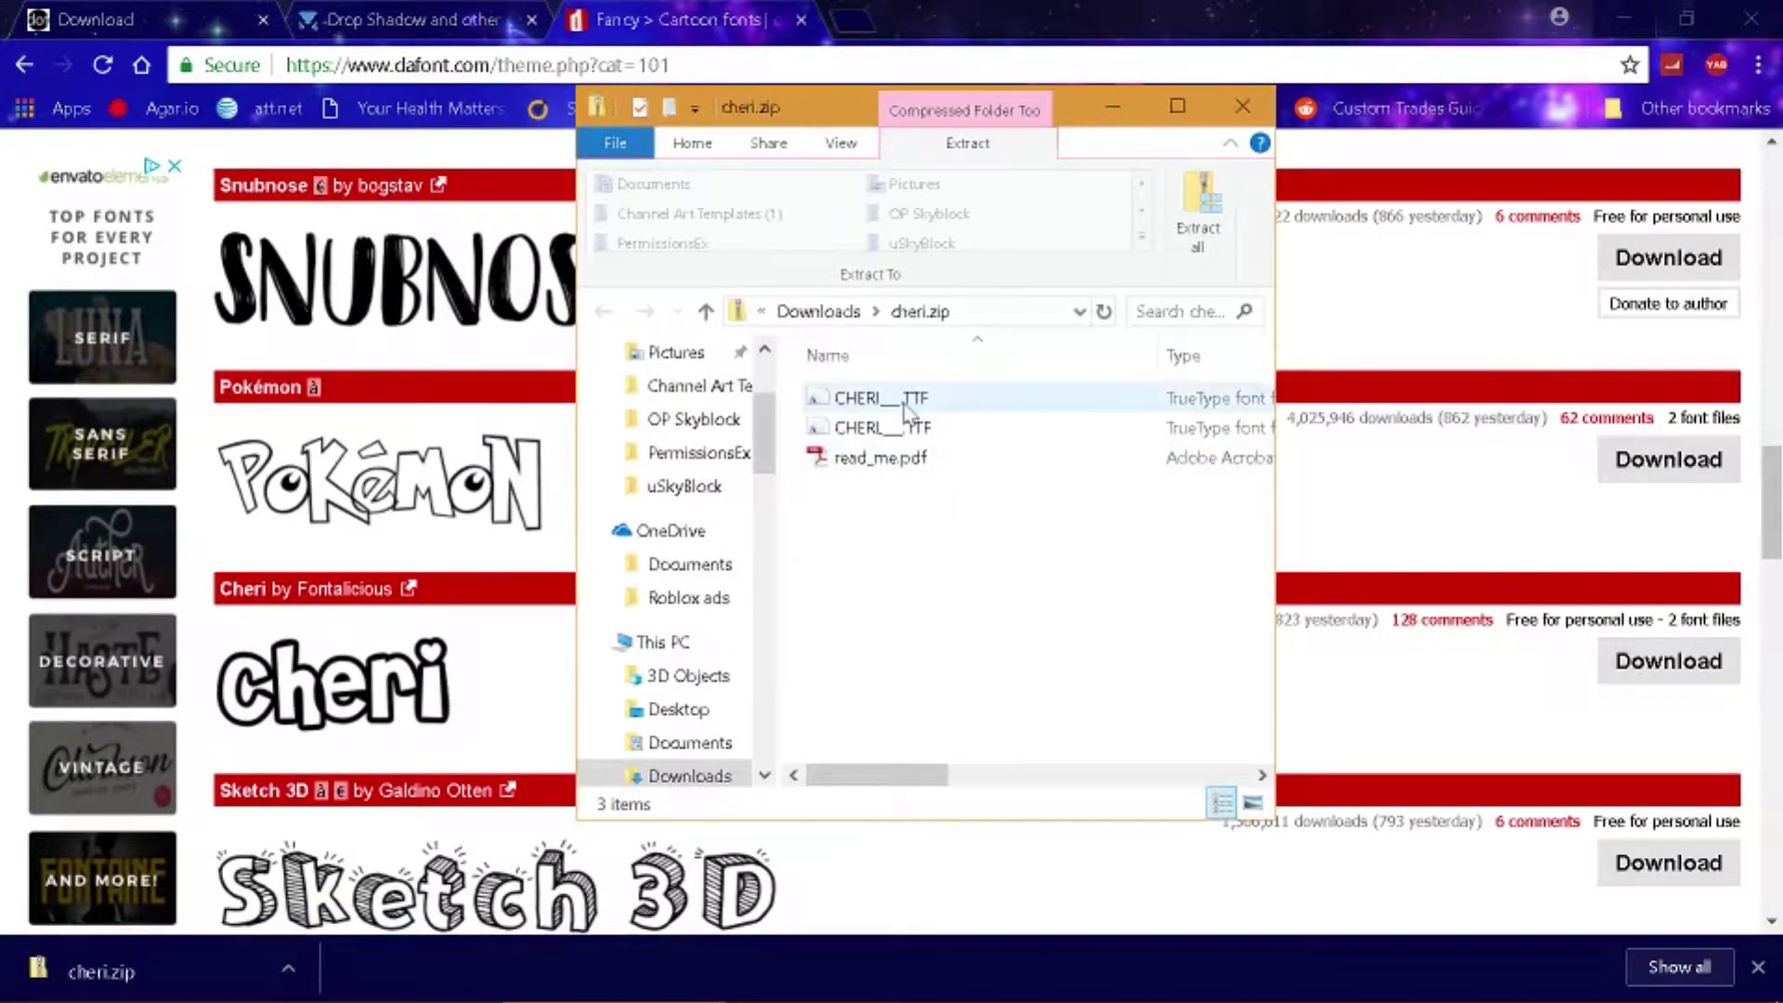
pyautogui.click(1245, 107)
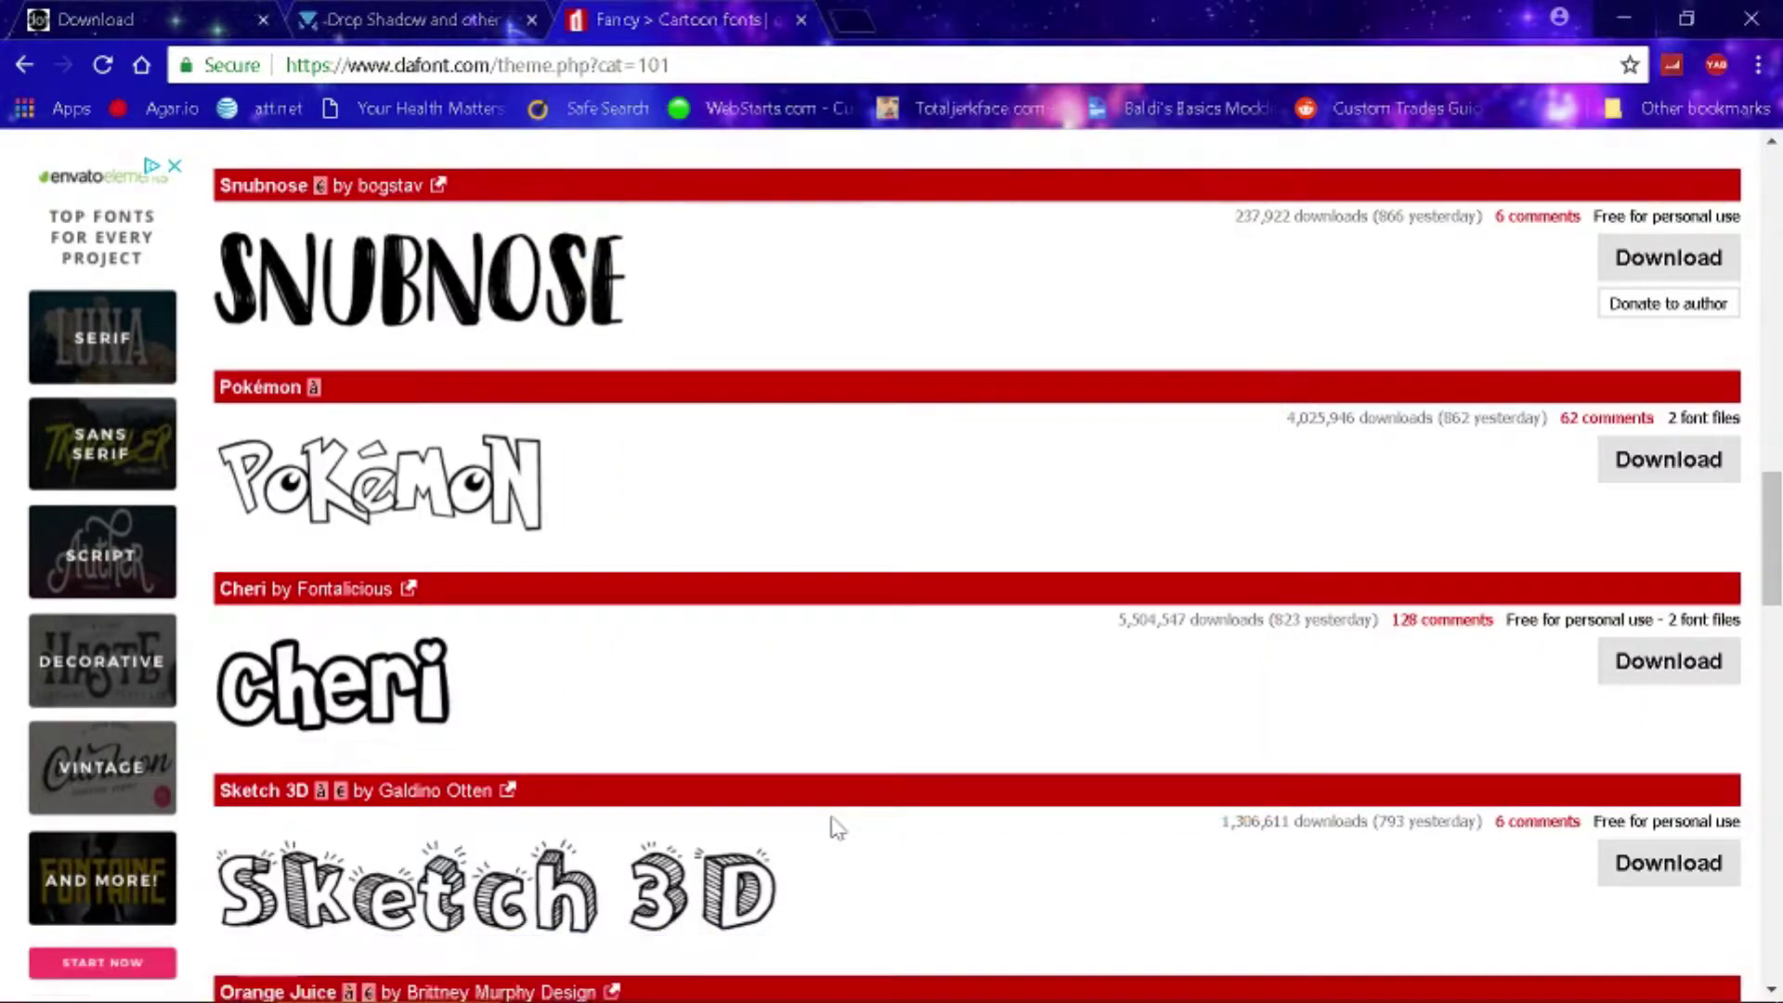
# - Look through the remaining Cartoon fonts on the DaFont page and switch back to paint.net
pyautogui.scroll(-15, 896, 827)
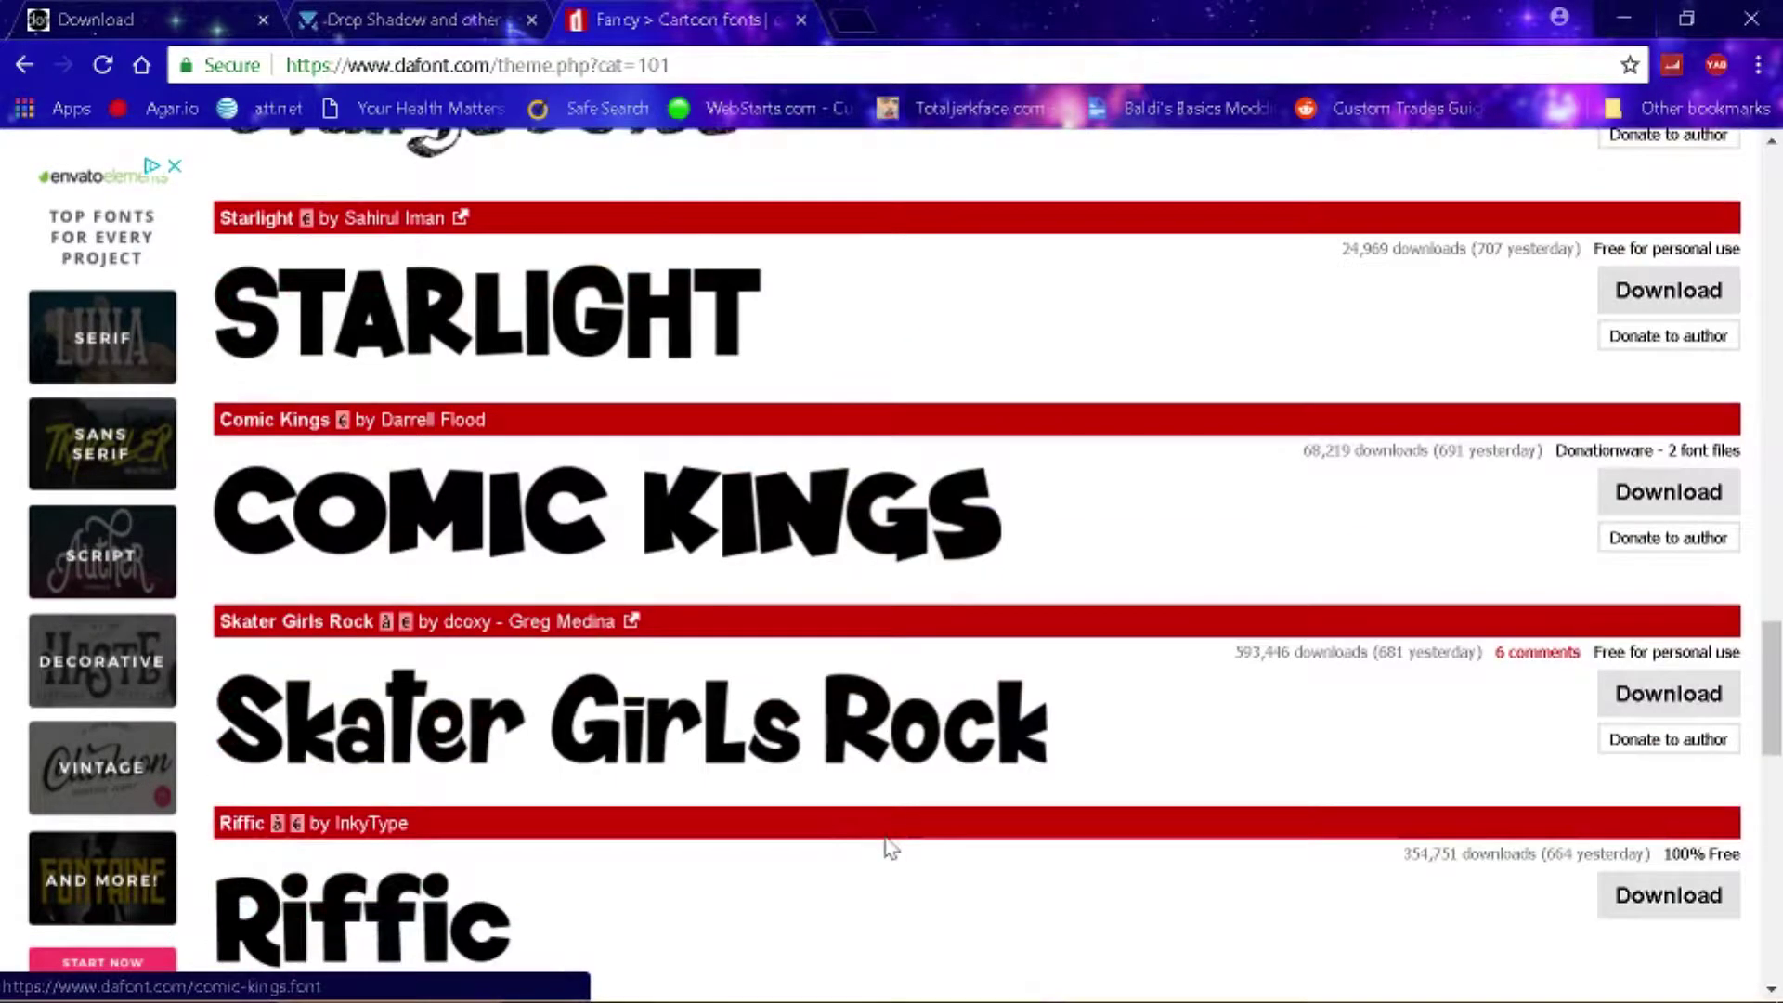
pyautogui.scroll(-4, 885, 837)
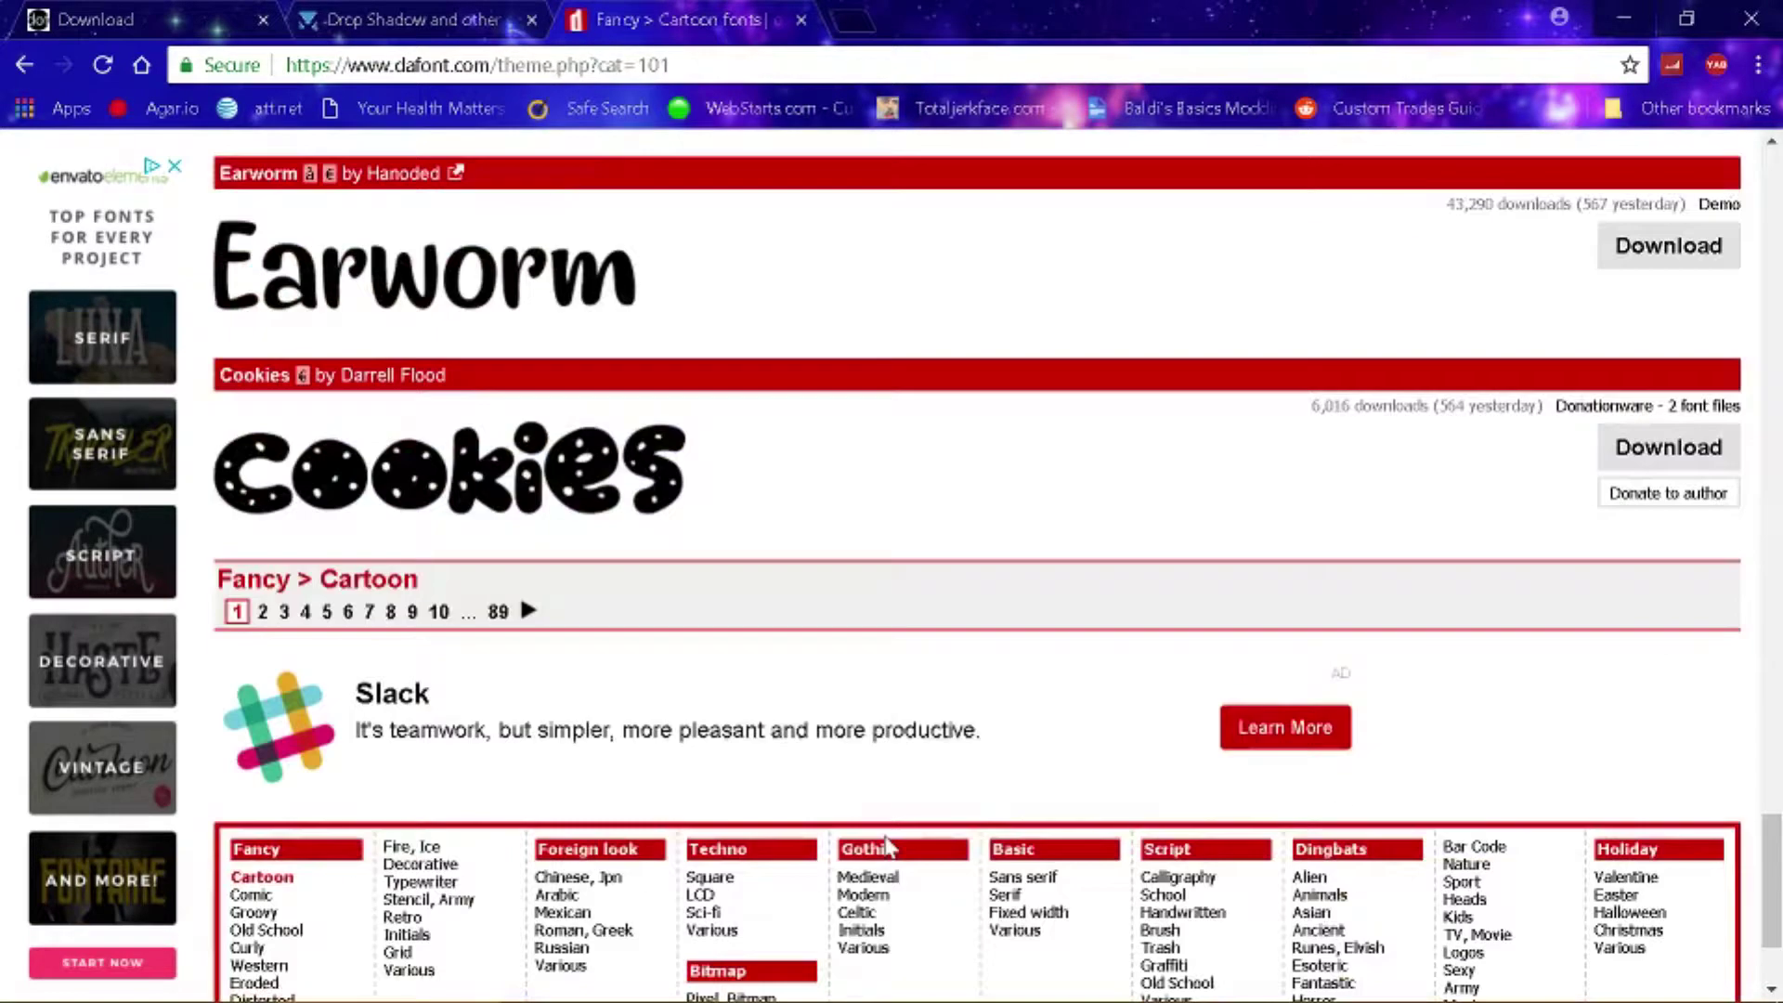
pyautogui.scroll(15, 887, 846)
pyautogui.scroll(-6, 889, 848)
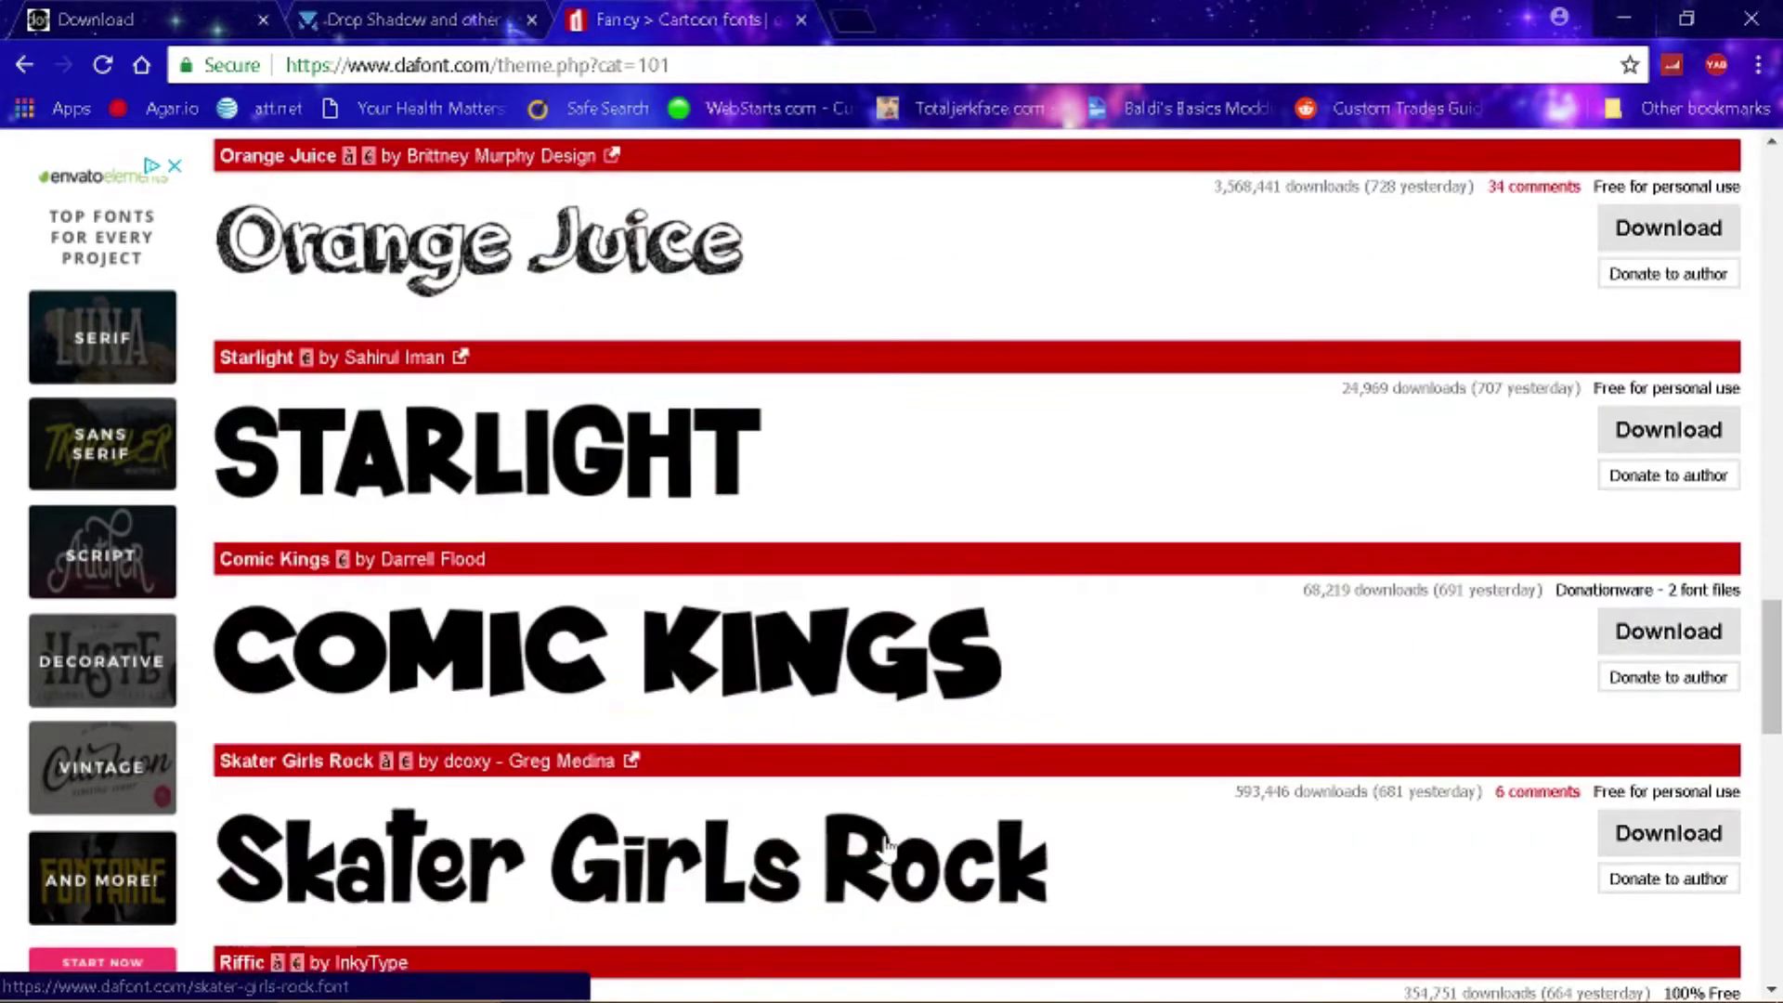
pyautogui.scroll(20, 887, 845)
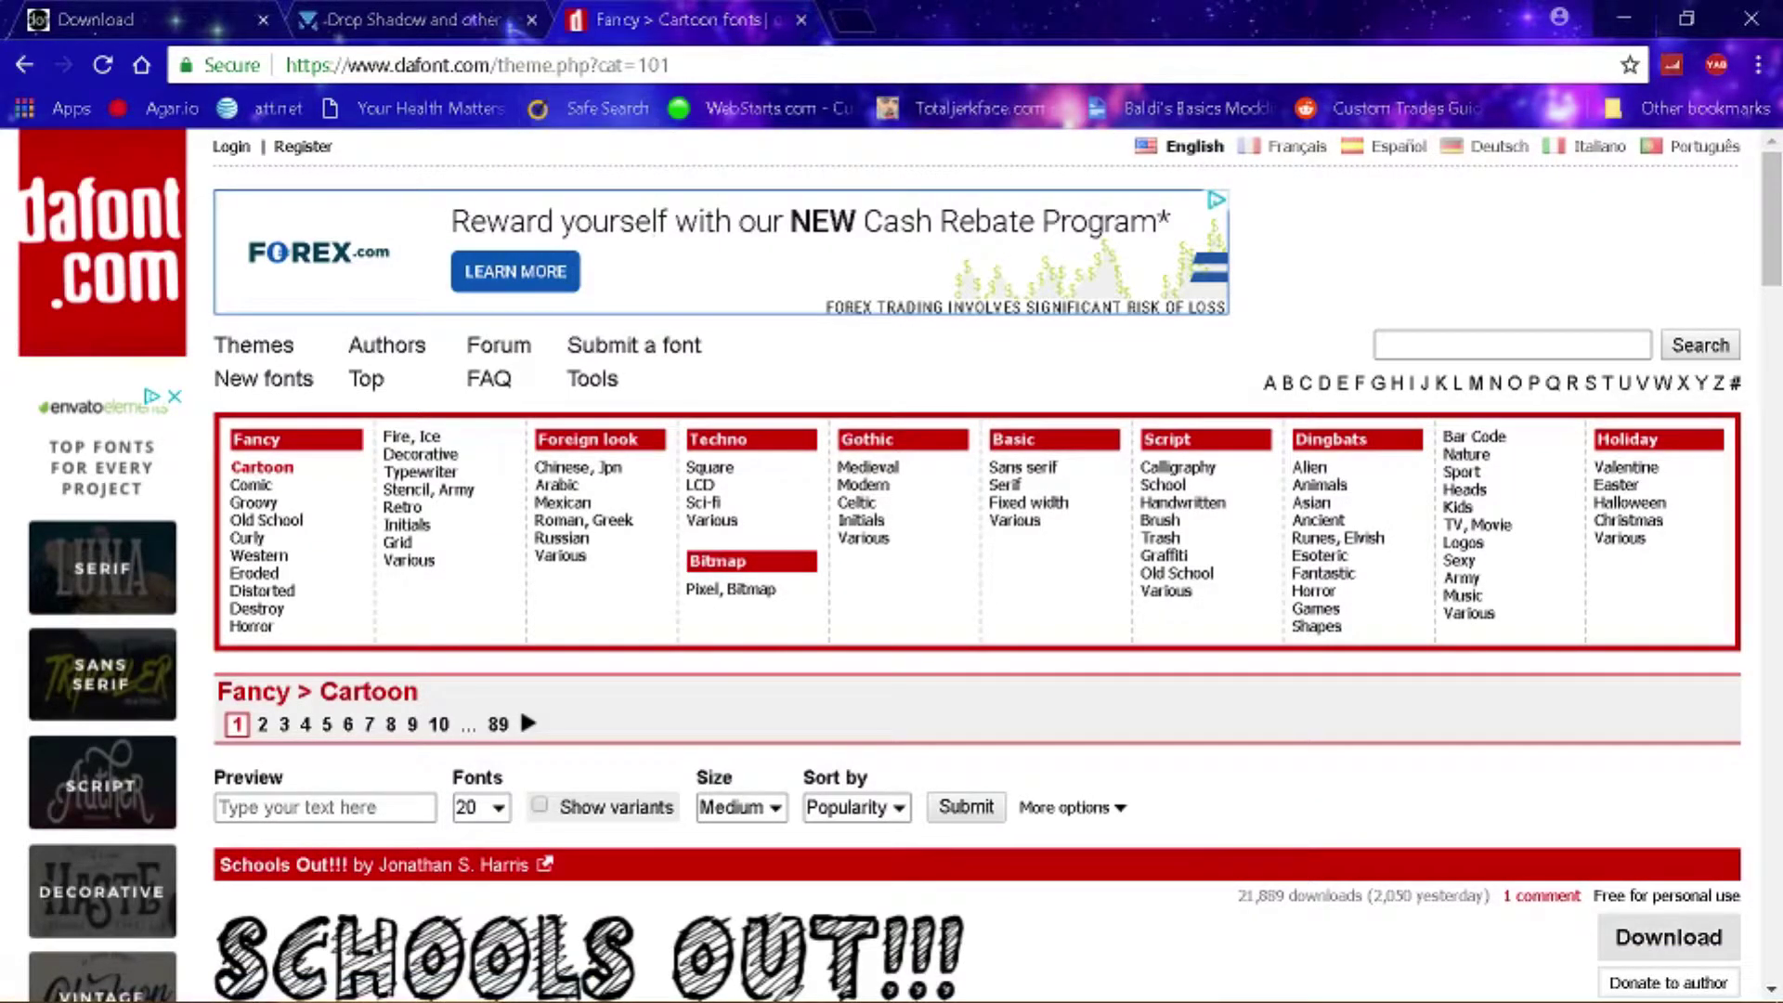
pyautogui.click(913, 986)
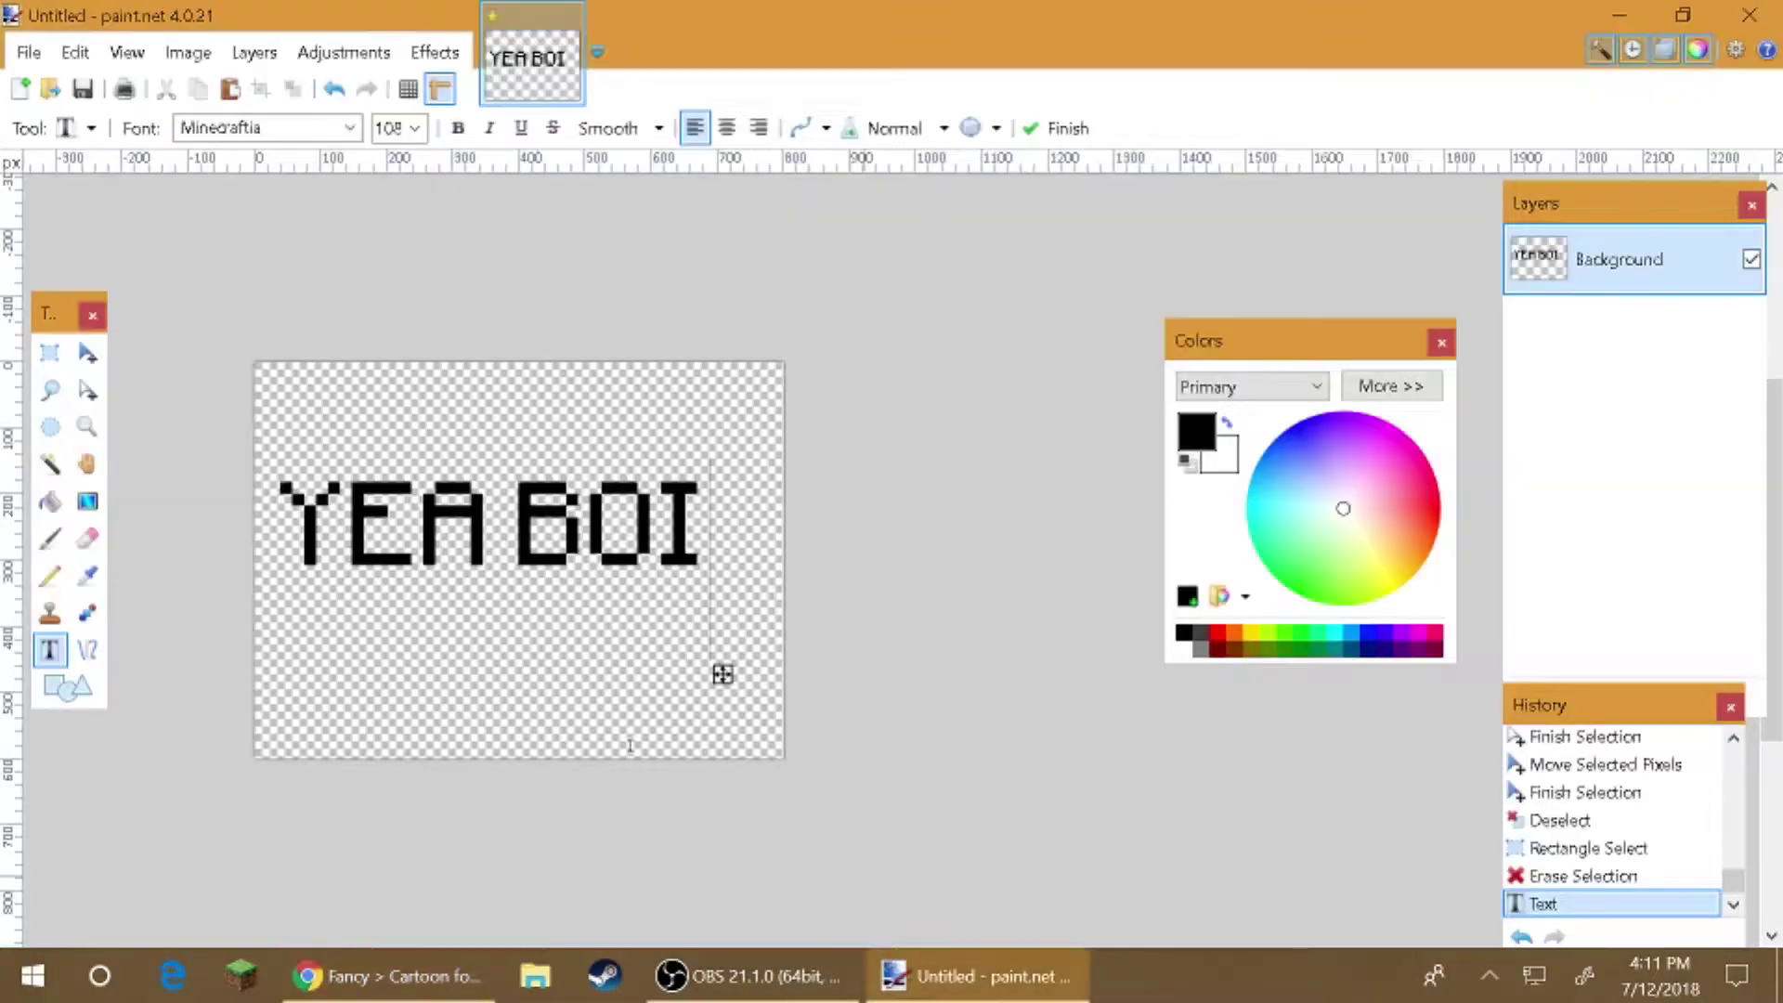
# - Erase the "YEA BOI" text by selecting the whole canvas with a rectangular selection and deleting its contents
pyautogui.click(50, 353)
pyautogui.moveTo(247, 358)
pyautogui.mouseDown()
pyautogui.moveTo(342, 478)
pyautogui.moveTo(1015, 967)
pyautogui.mouseUp()
pyautogui.press('Delete')
pyautogui.hscroll(-5, 777, 637)
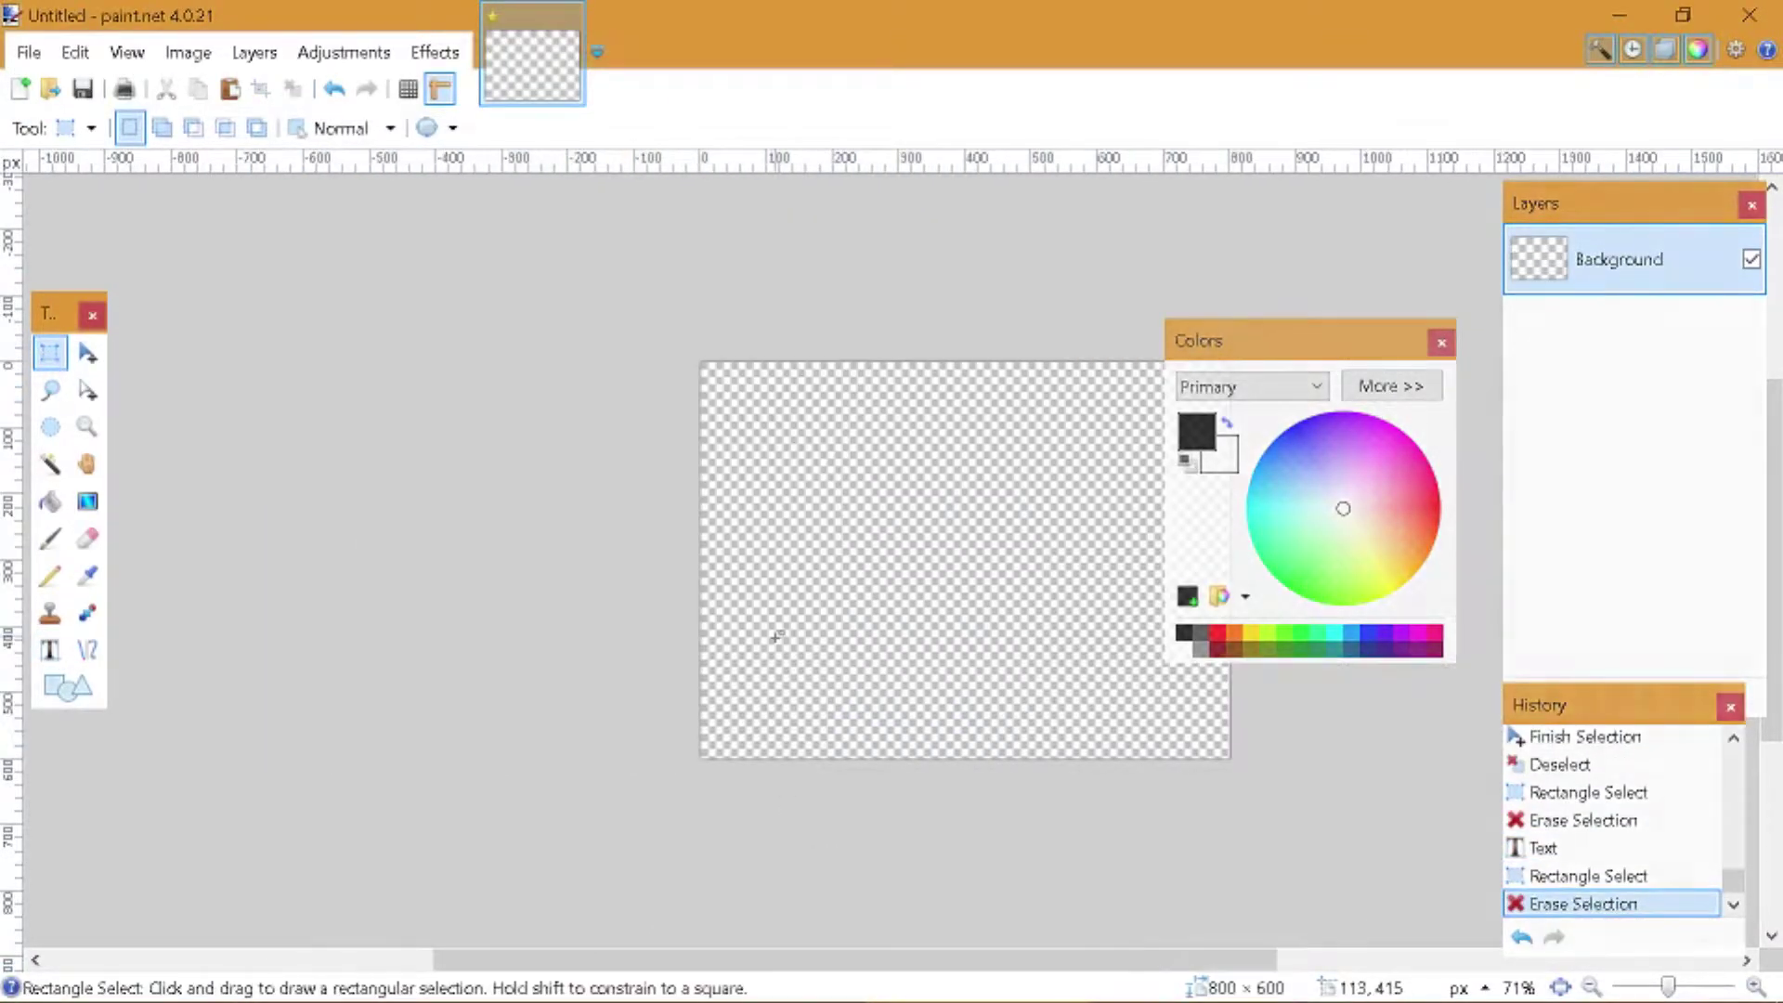
# - Create a new image 1920 pixels wide and 1080 pixels high, with Maintain aspect ratio off
pyautogui.click(29, 53)
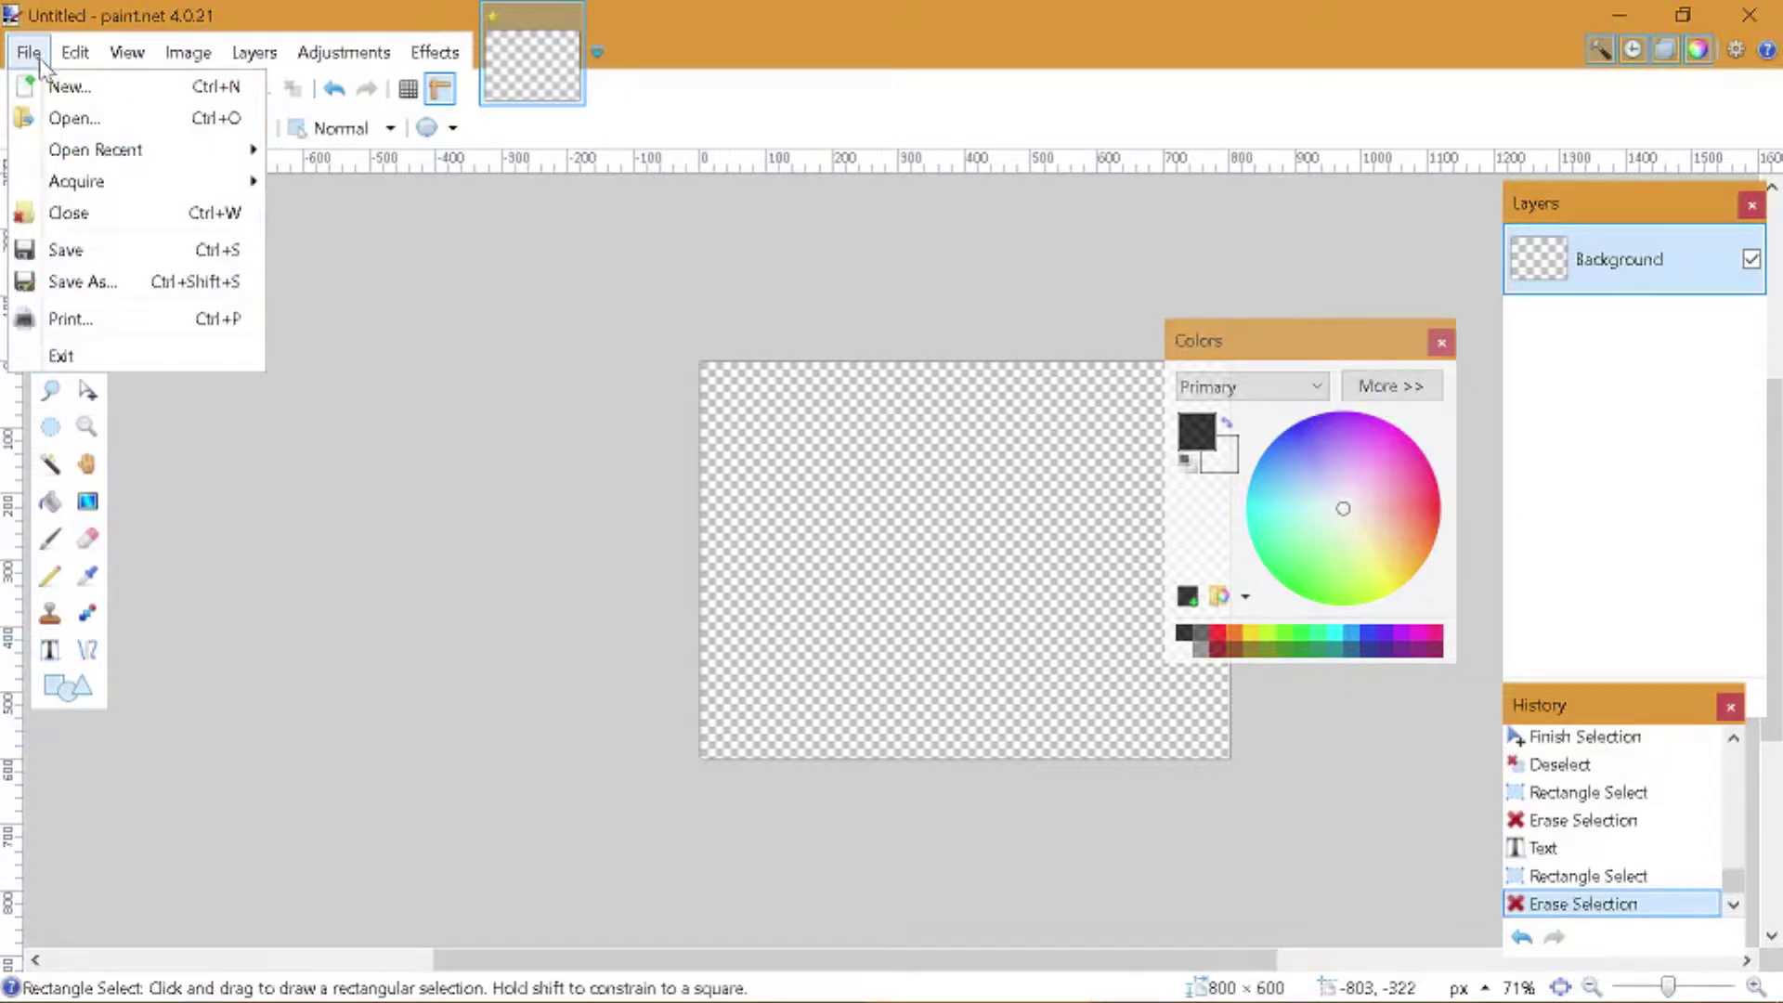
pyautogui.click(67, 86)
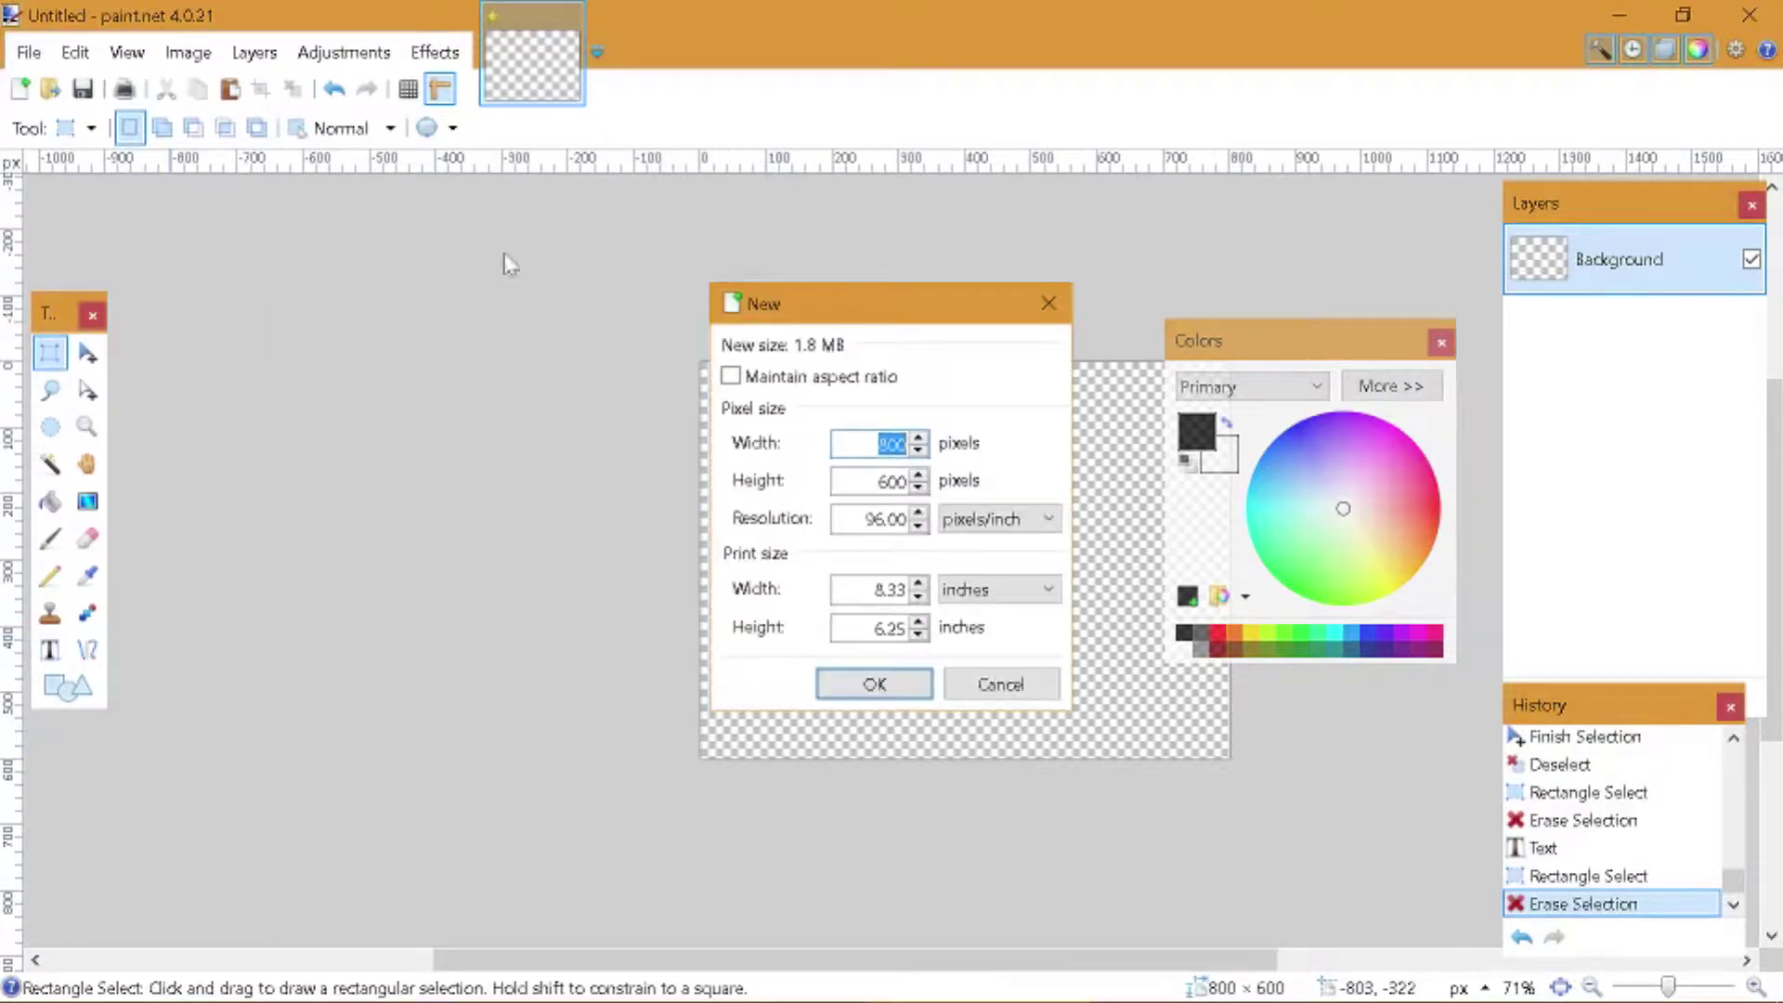
pyautogui.moveTo(758, 310); pyautogui.dragTo(621, 344)
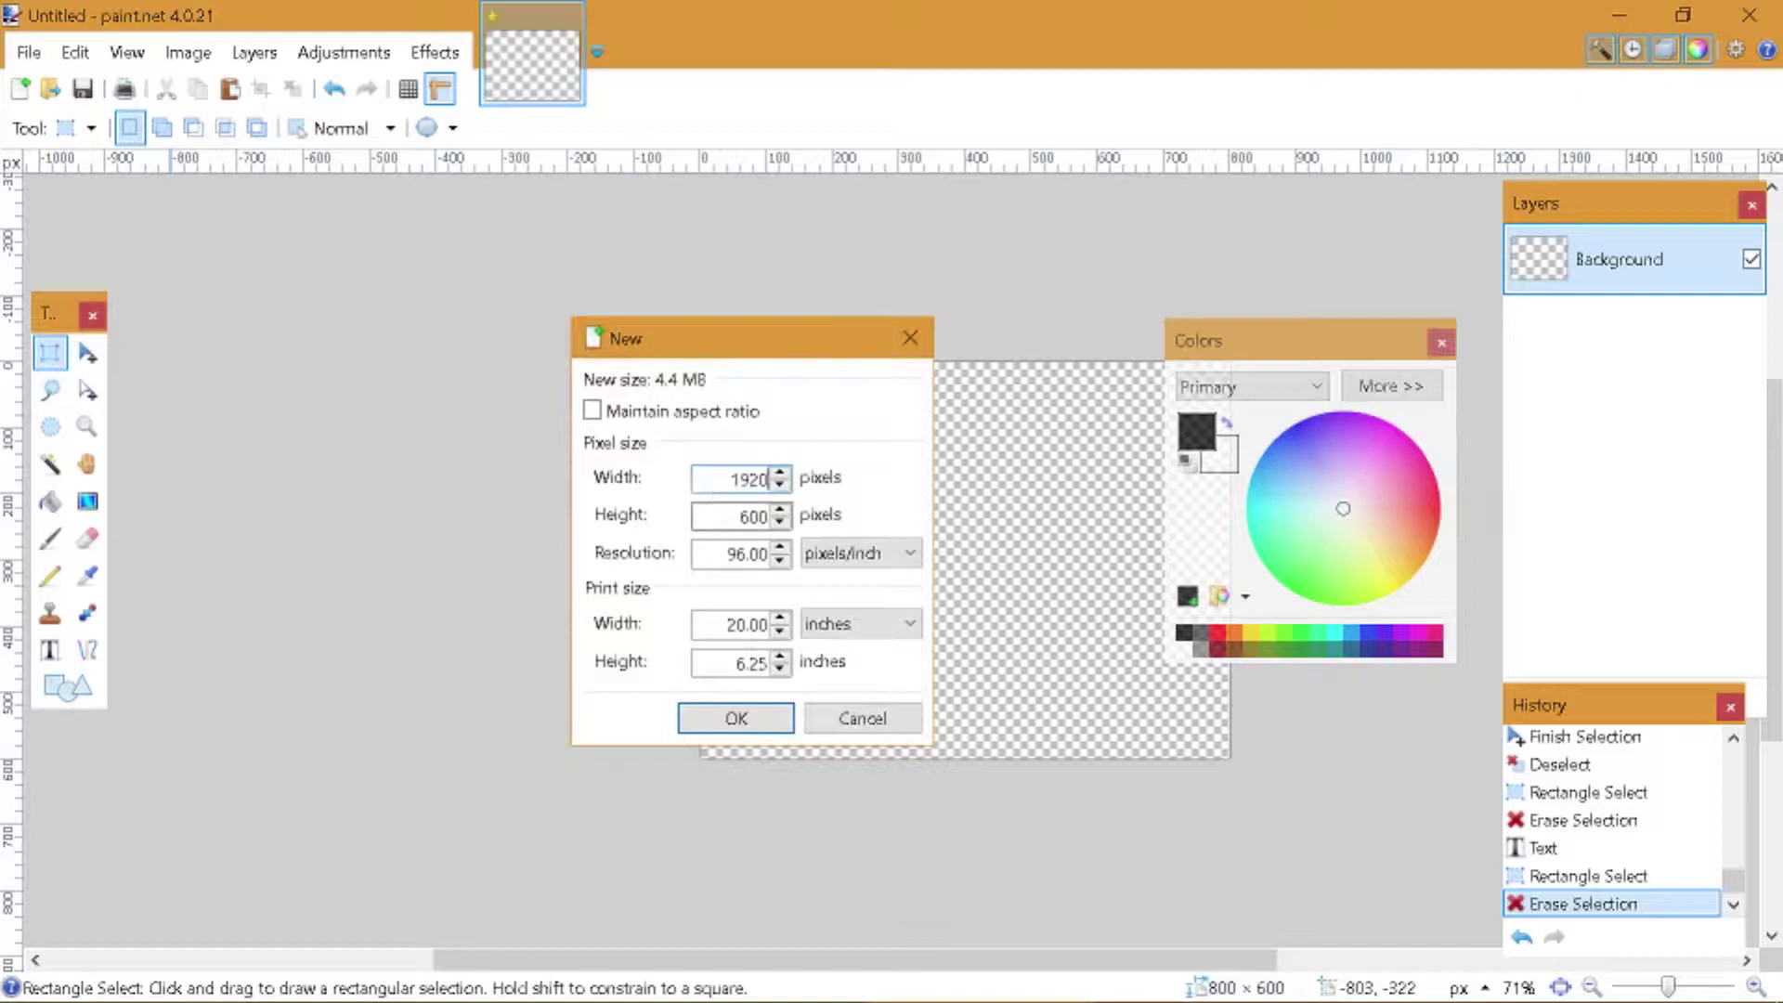
pyautogui.write('080')
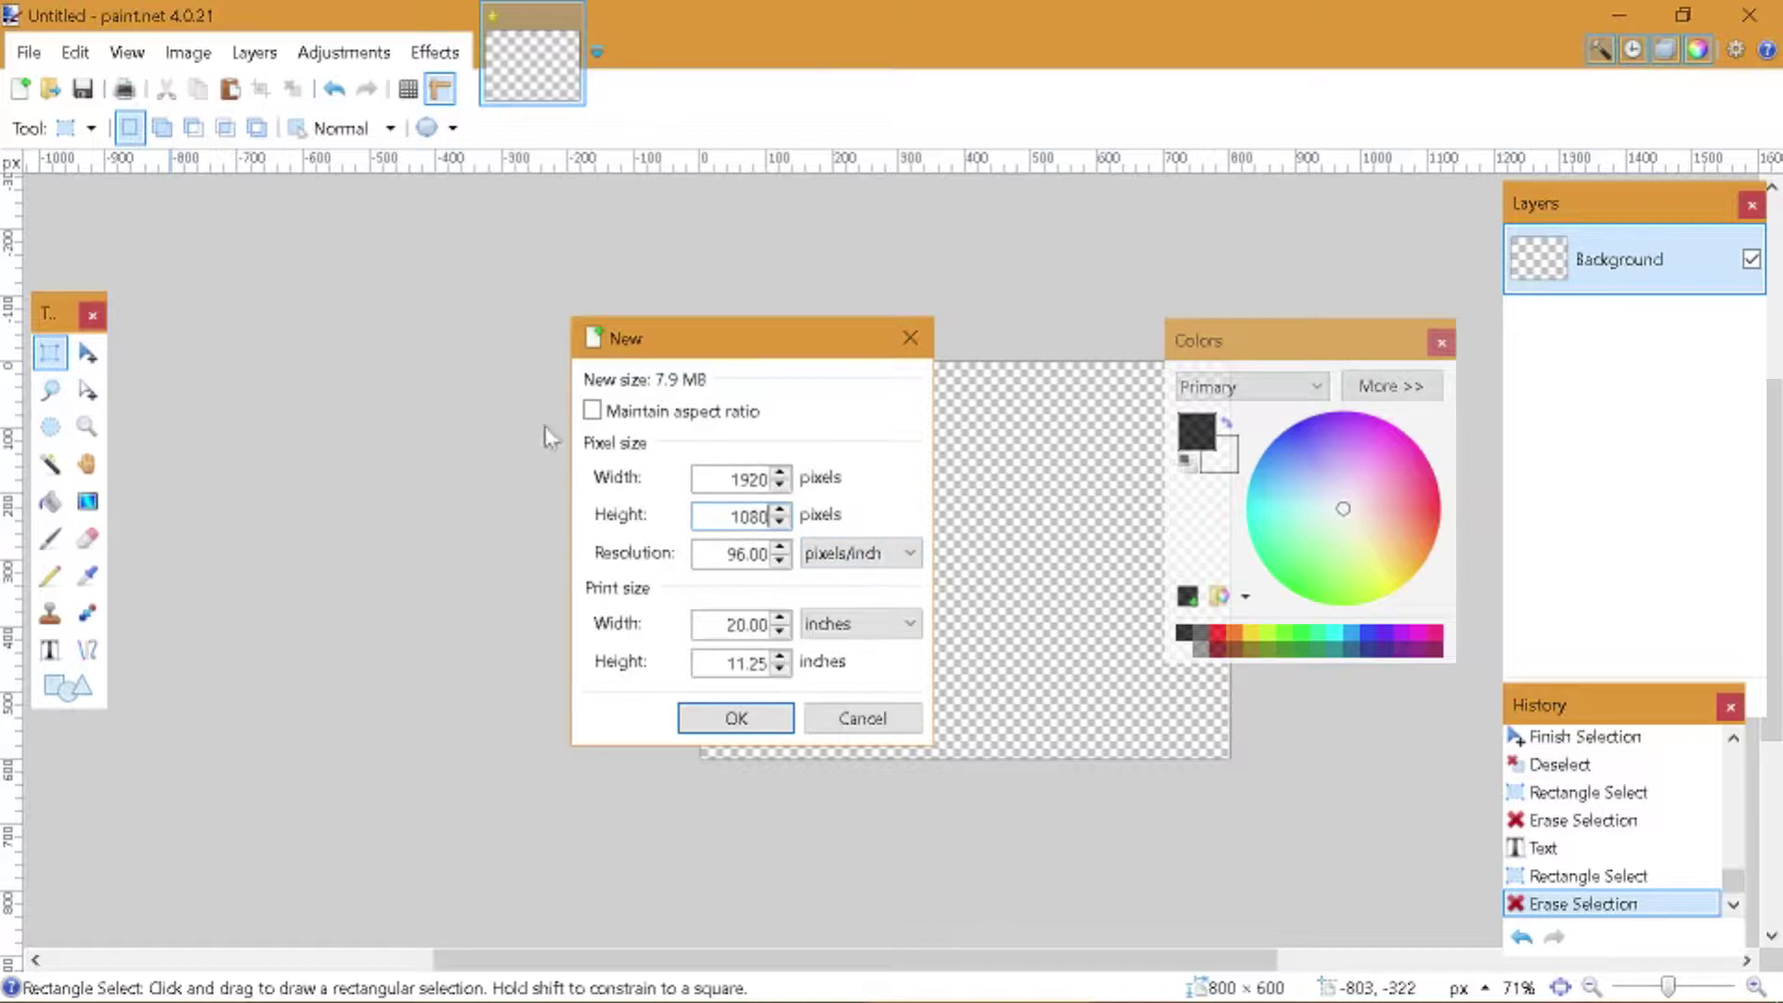
pyautogui.click(592, 411)
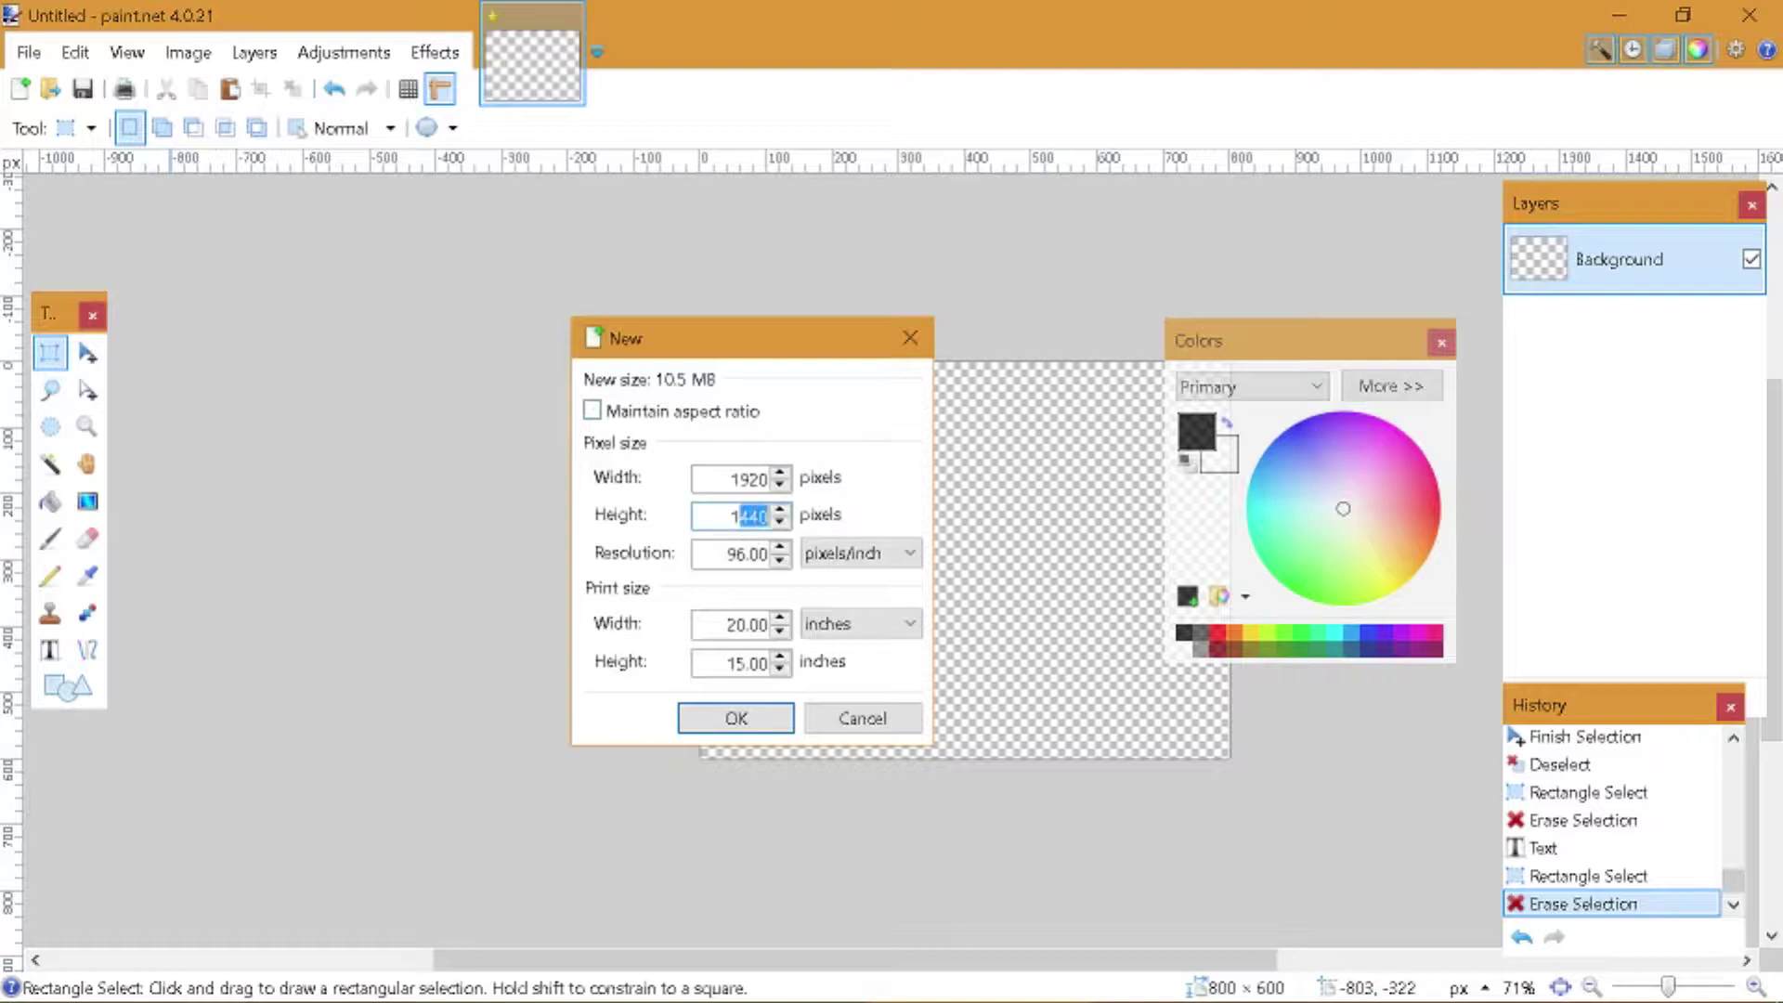
pyautogui.write('080')
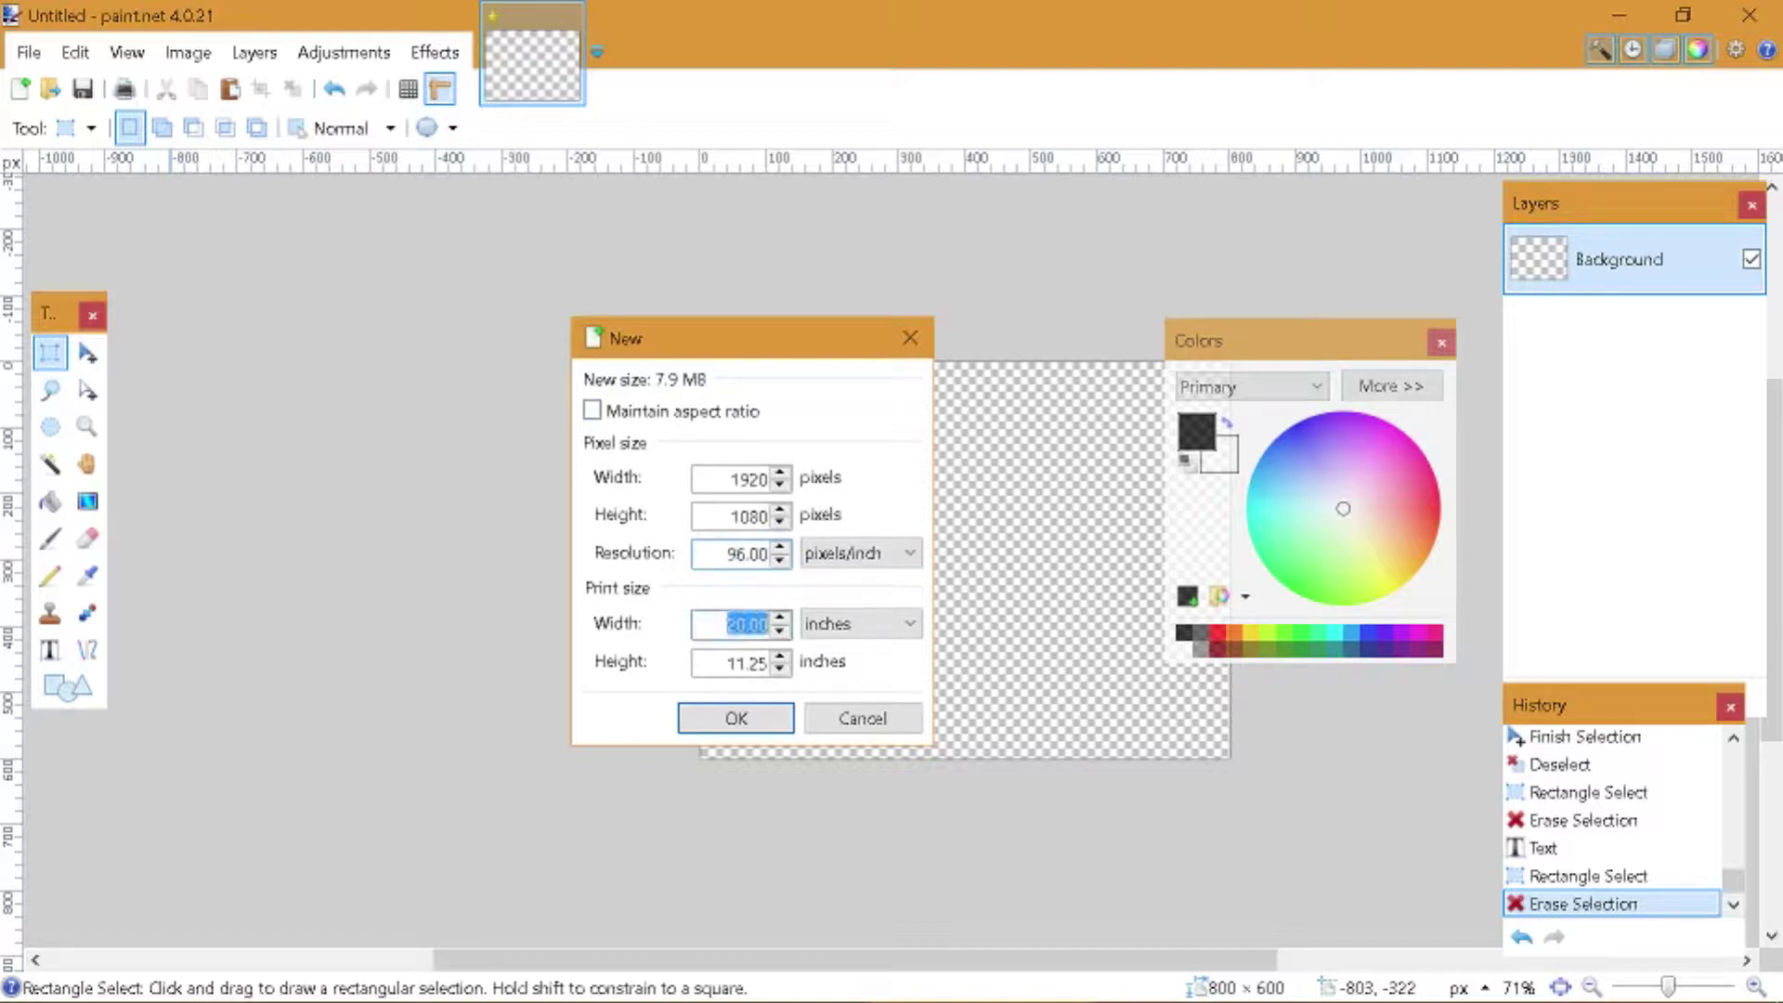
pyautogui.click(737, 720)
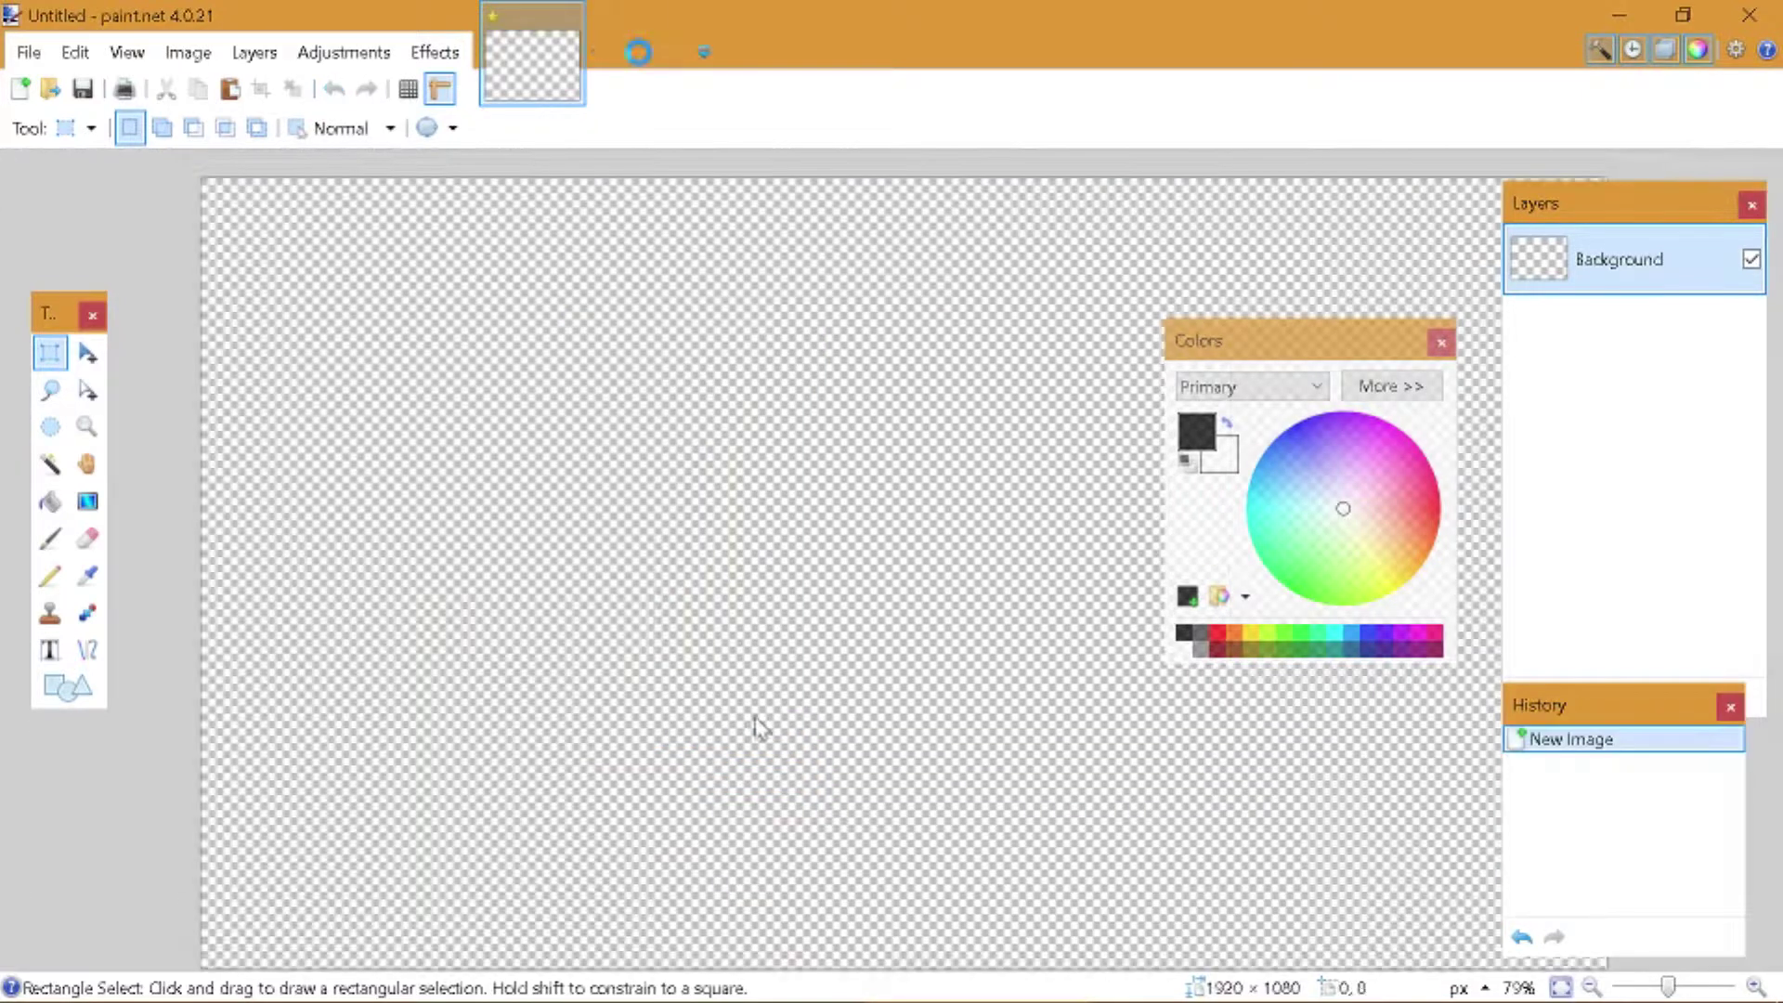
pyautogui.scroll(-3, 999, 689)
pyautogui.scroll(5, 999, 688)
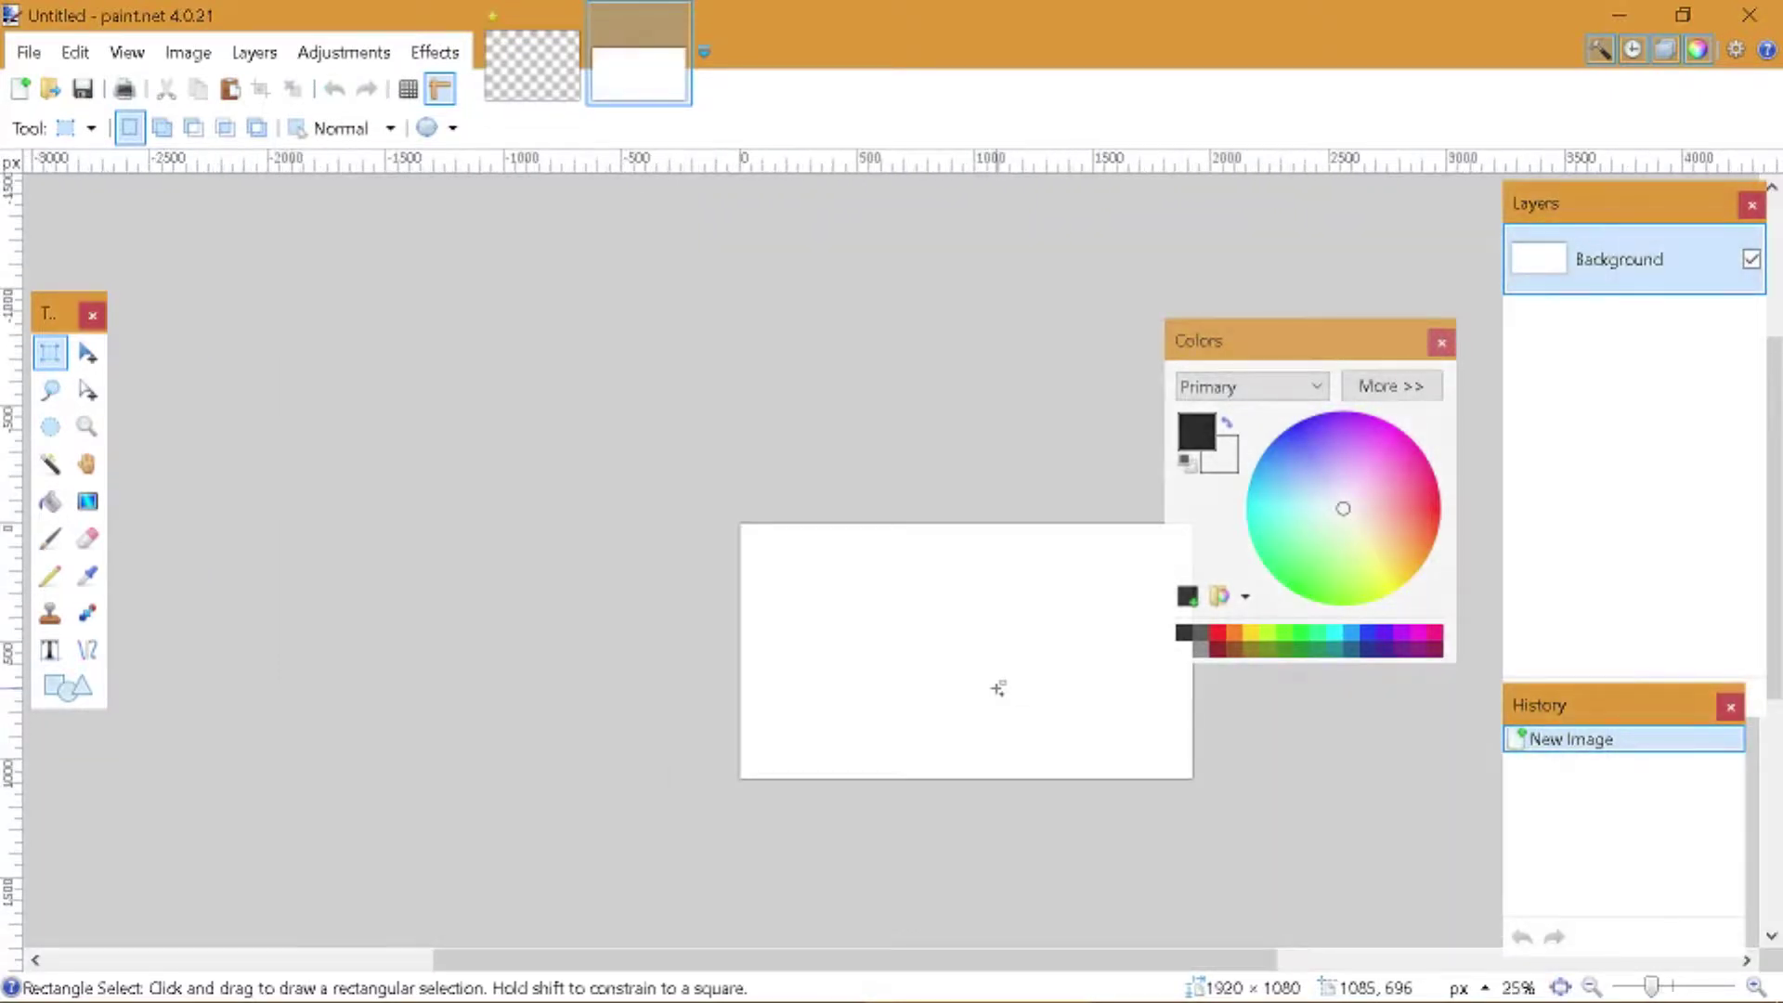
pyautogui.scroll(-5, 998, 688)
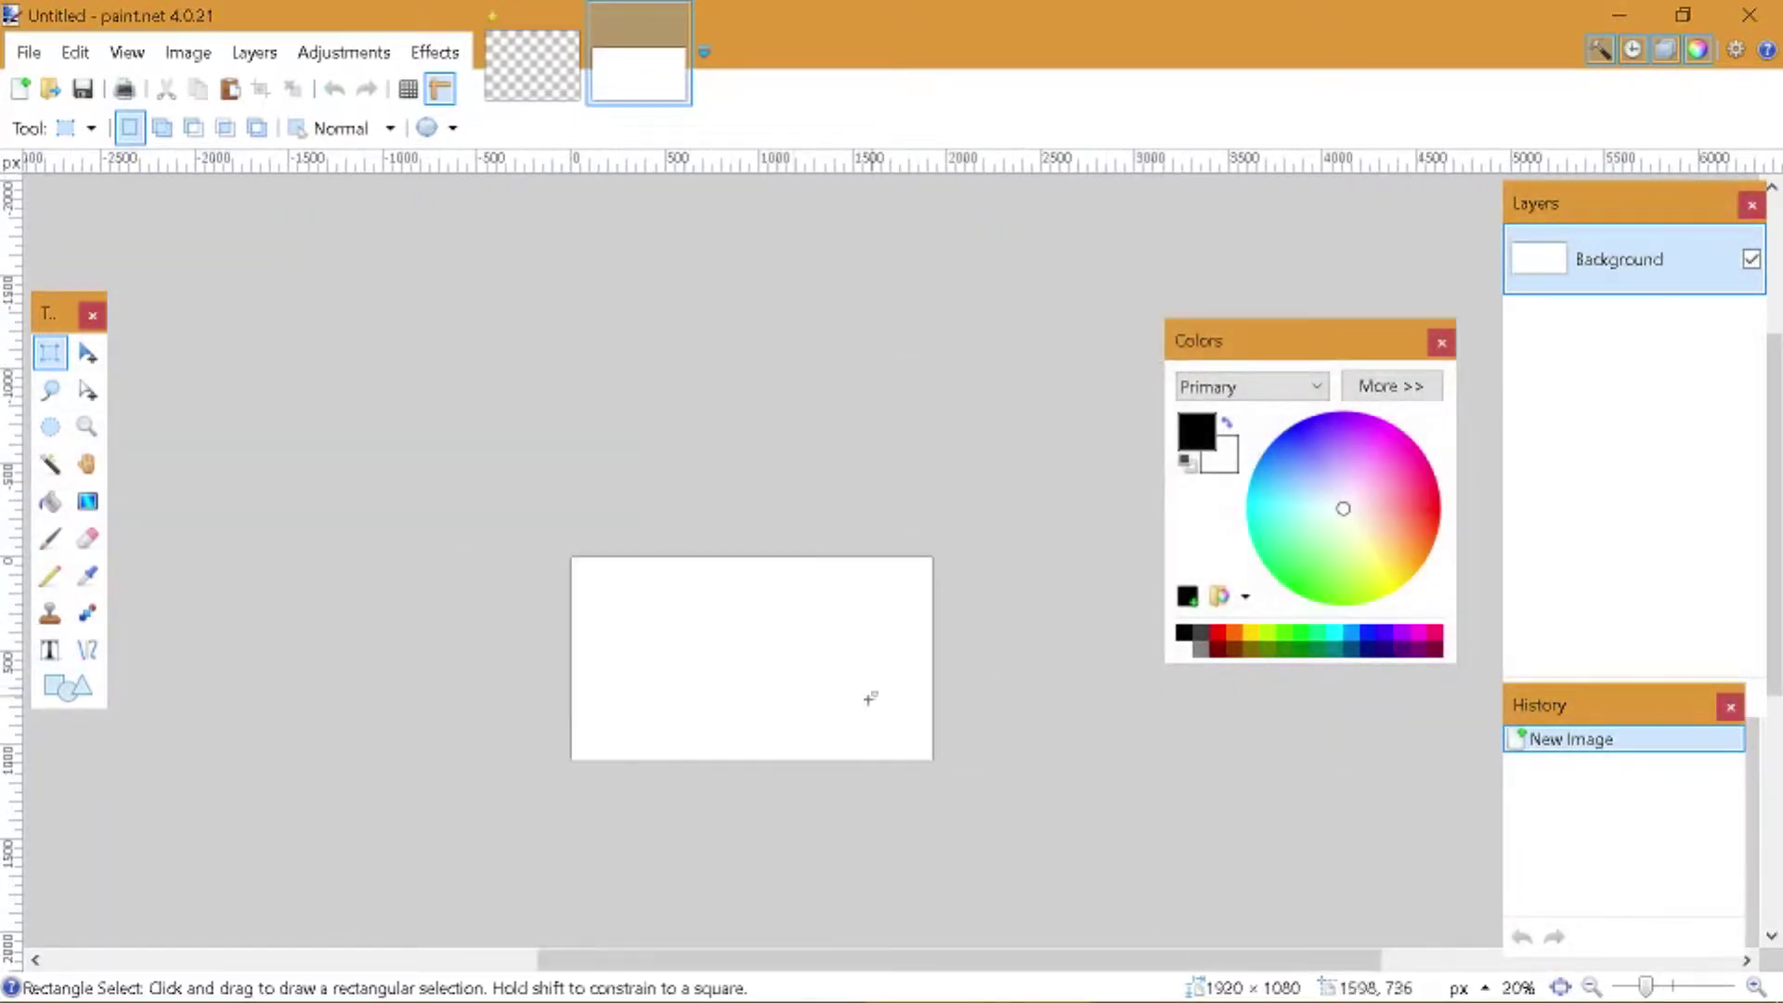
pyautogui.scroll(5, 660, 688)
# - Close the old transparent 800 × 600 image without saving its changes
pyautogui.click(561, 18)
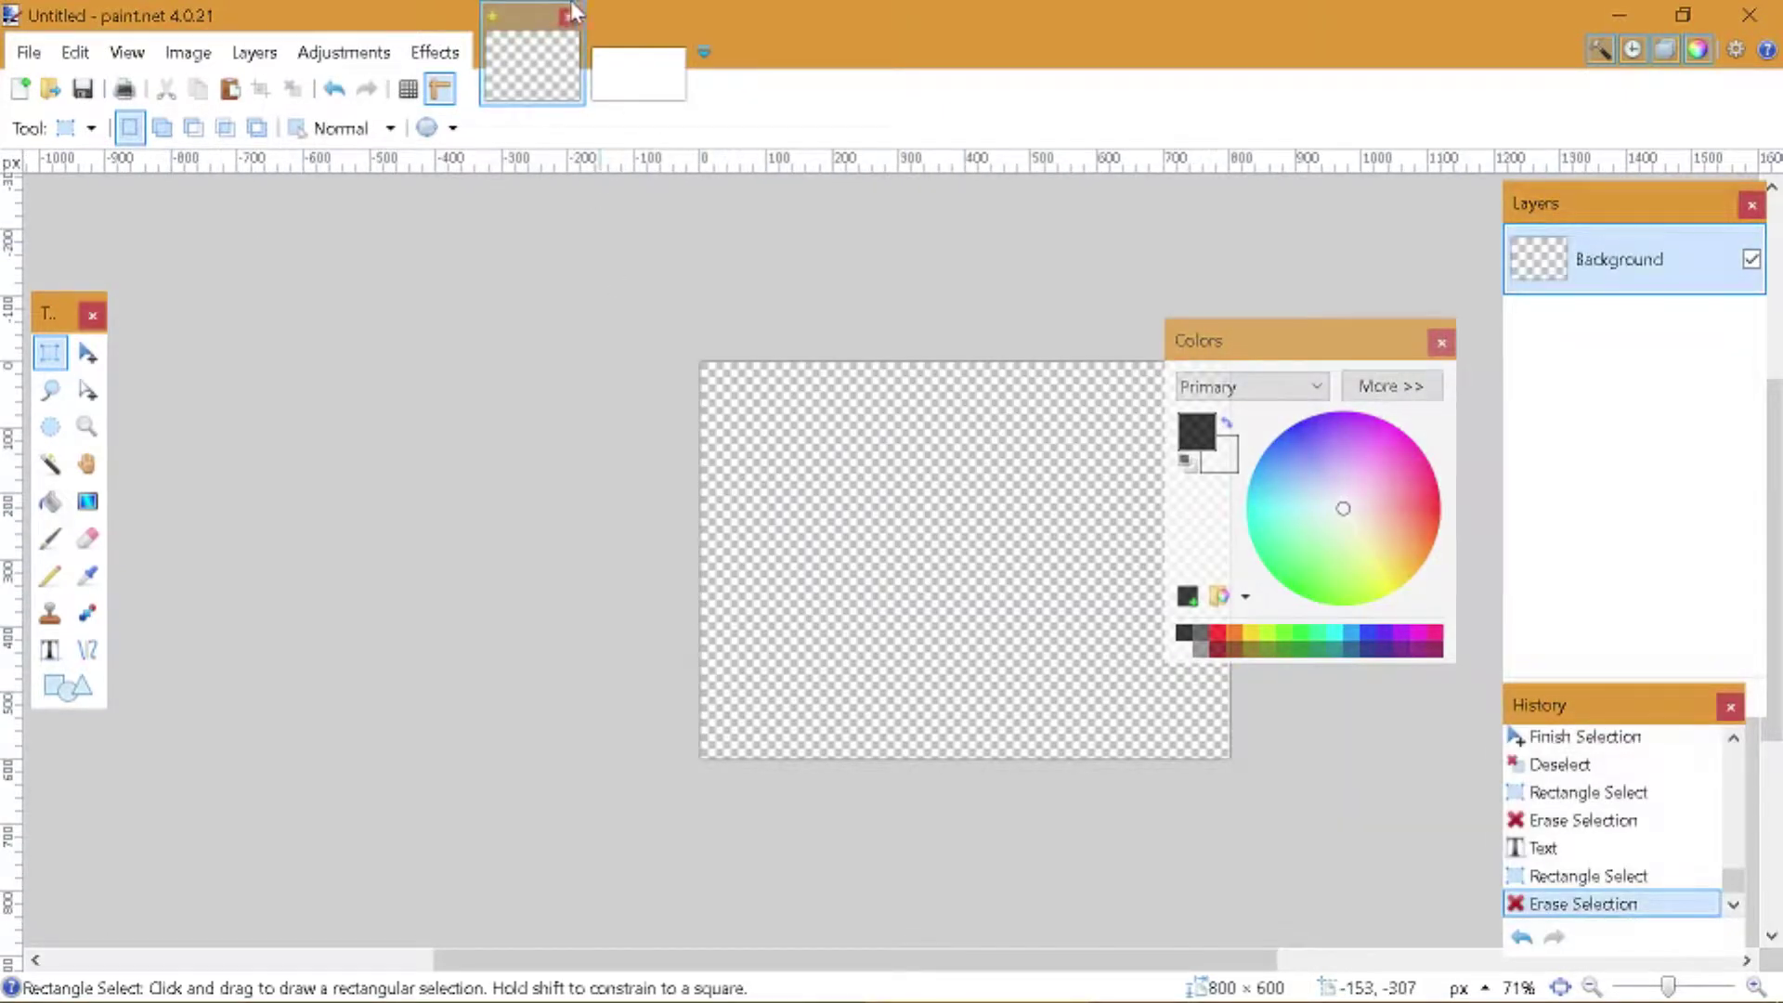
pyautogui.click(567, 17)
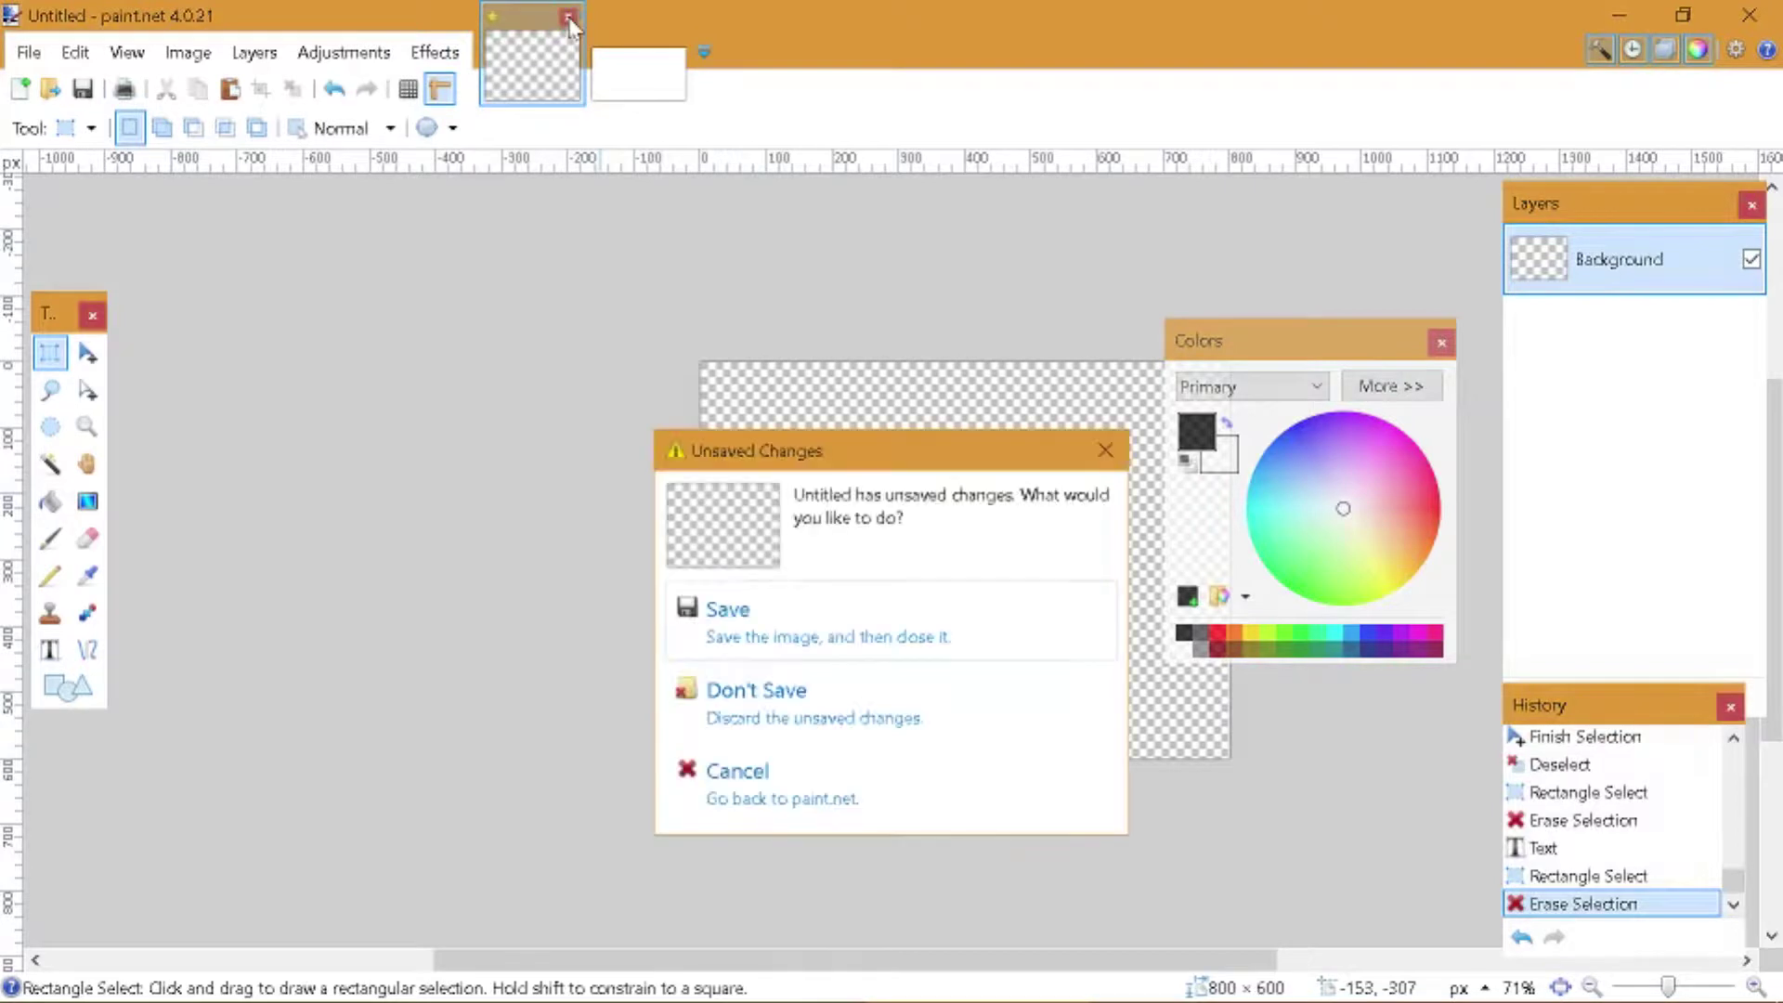
pyautogui.click(907, 678)
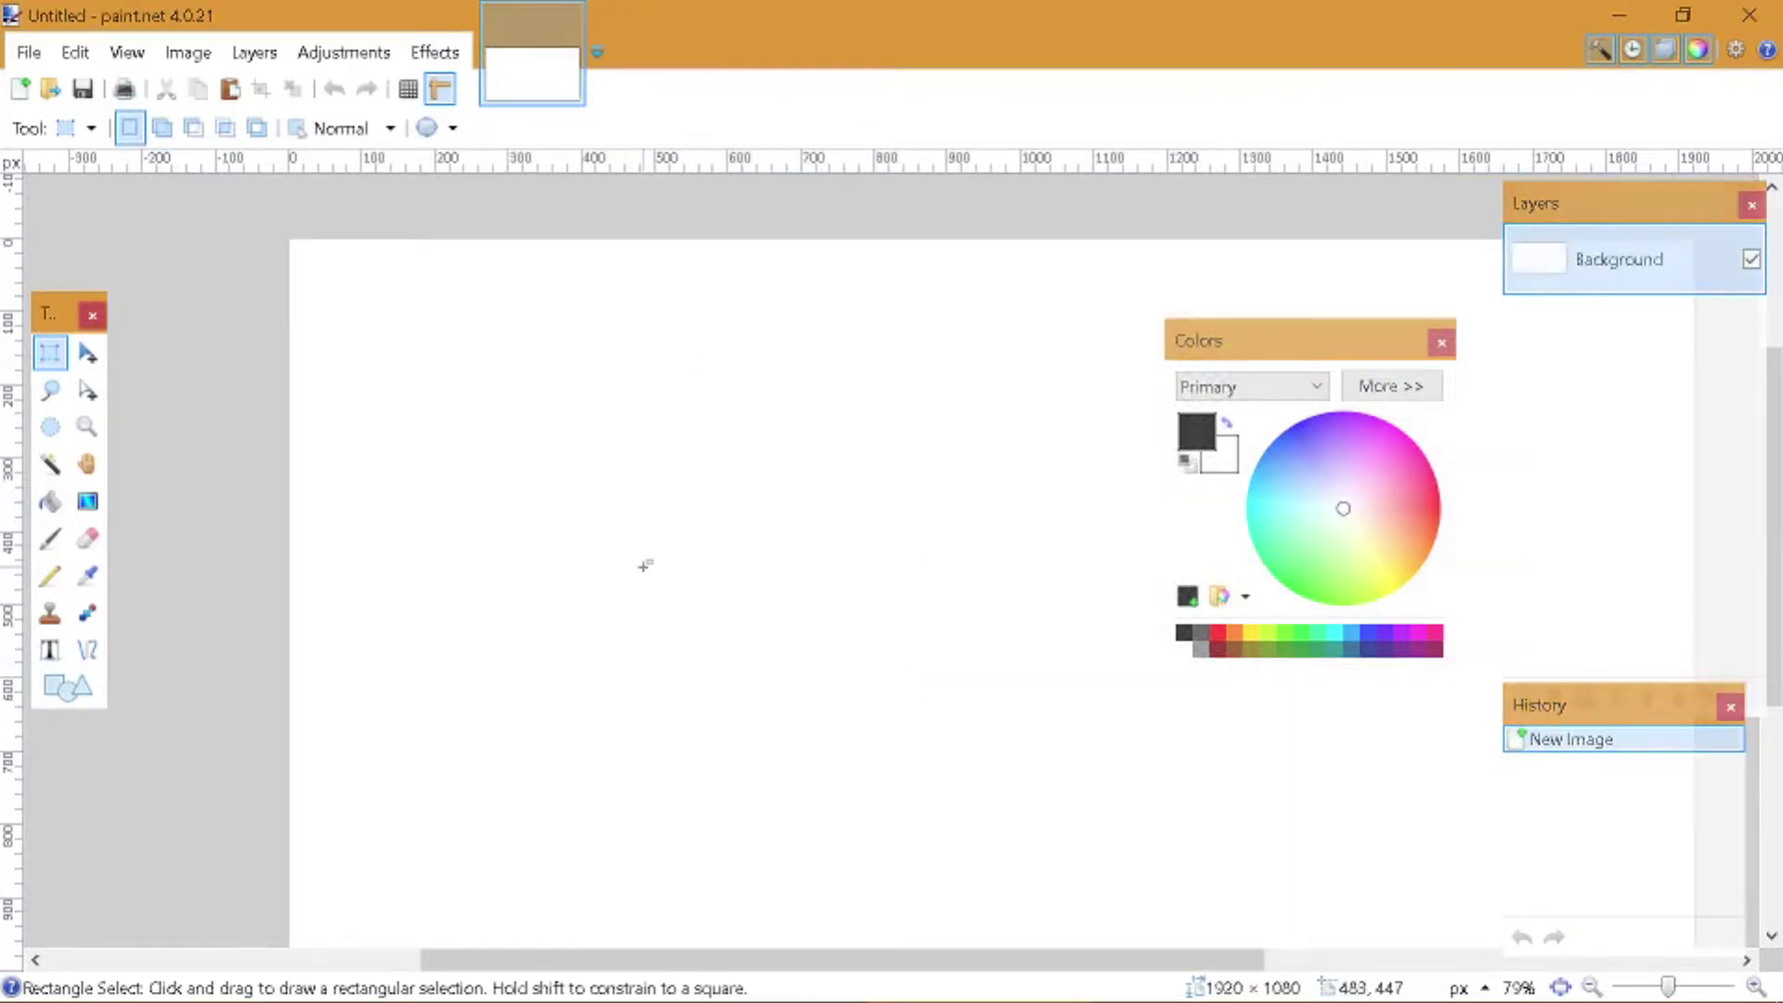
pyautogui.scroll(-5, 859, 581)
pyautogui.scroll(3, 859, 581)
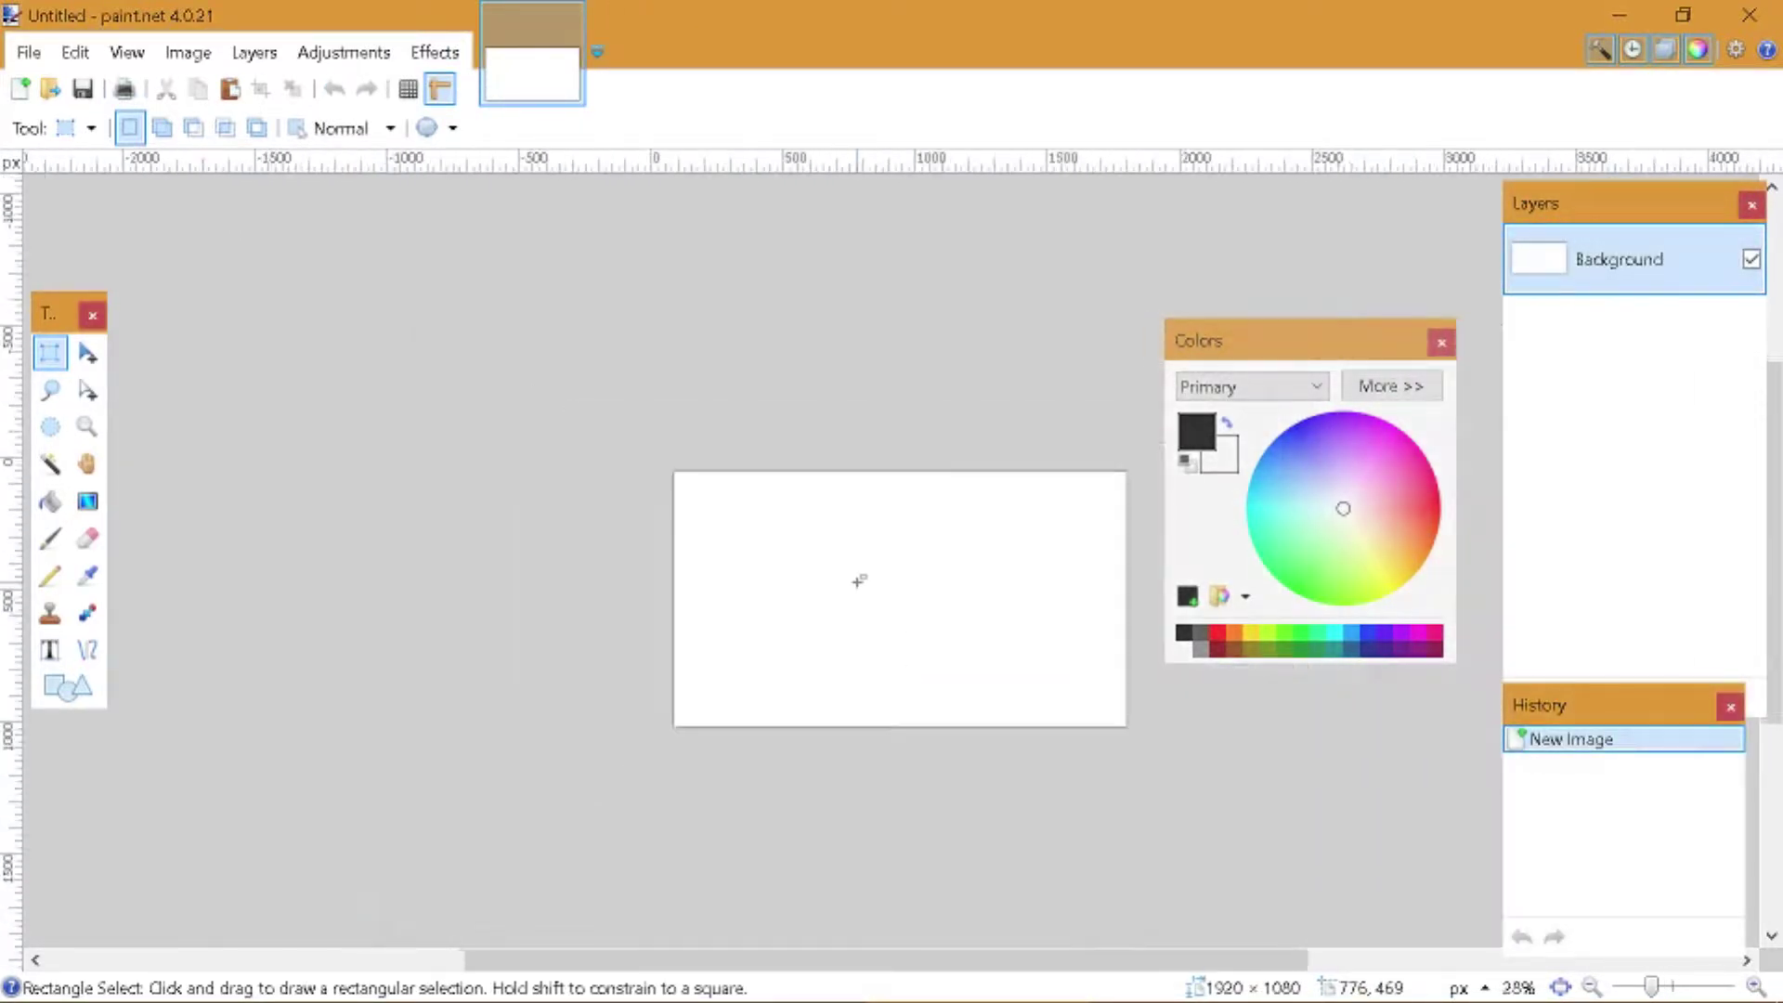
# - Reposition the Colors, Layers and History windows closer to the blank canvas
pyautogui.scroll(-4, 859, 582)
pyautogui.scroll(4, 873, 594)
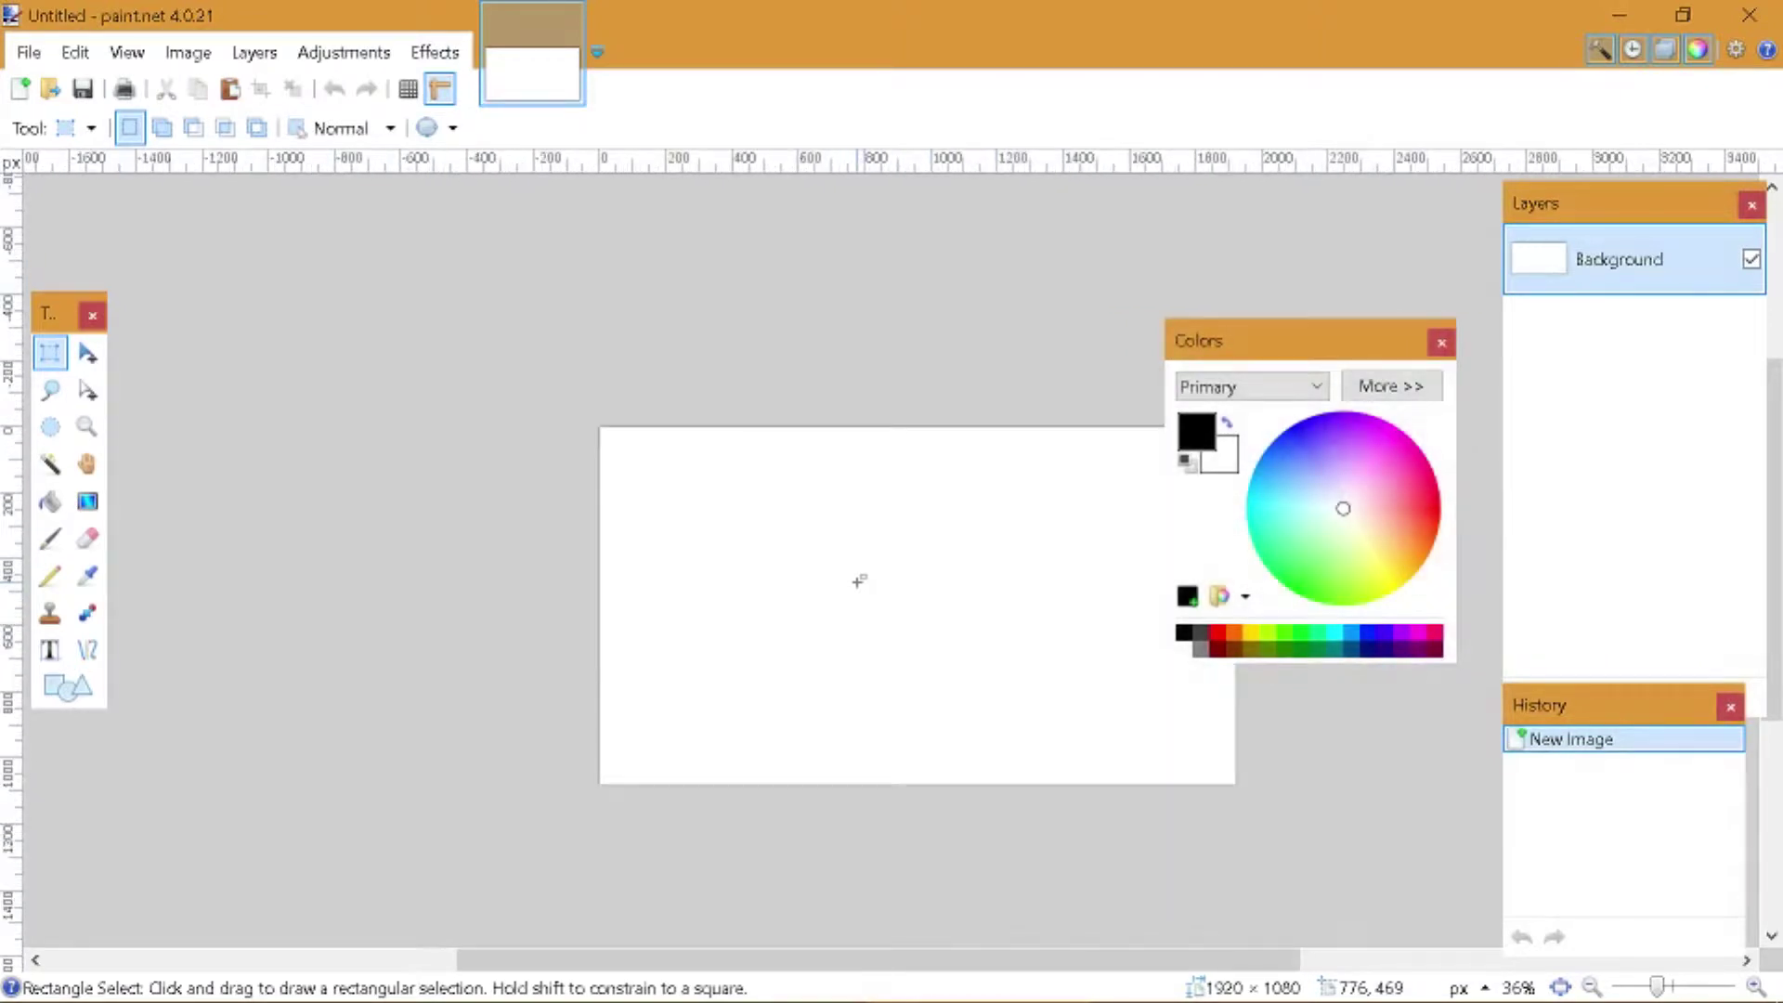
pyautogui.hscroll(3, 948, 621)
pyautogui.hscroll(-2, 921, 606)
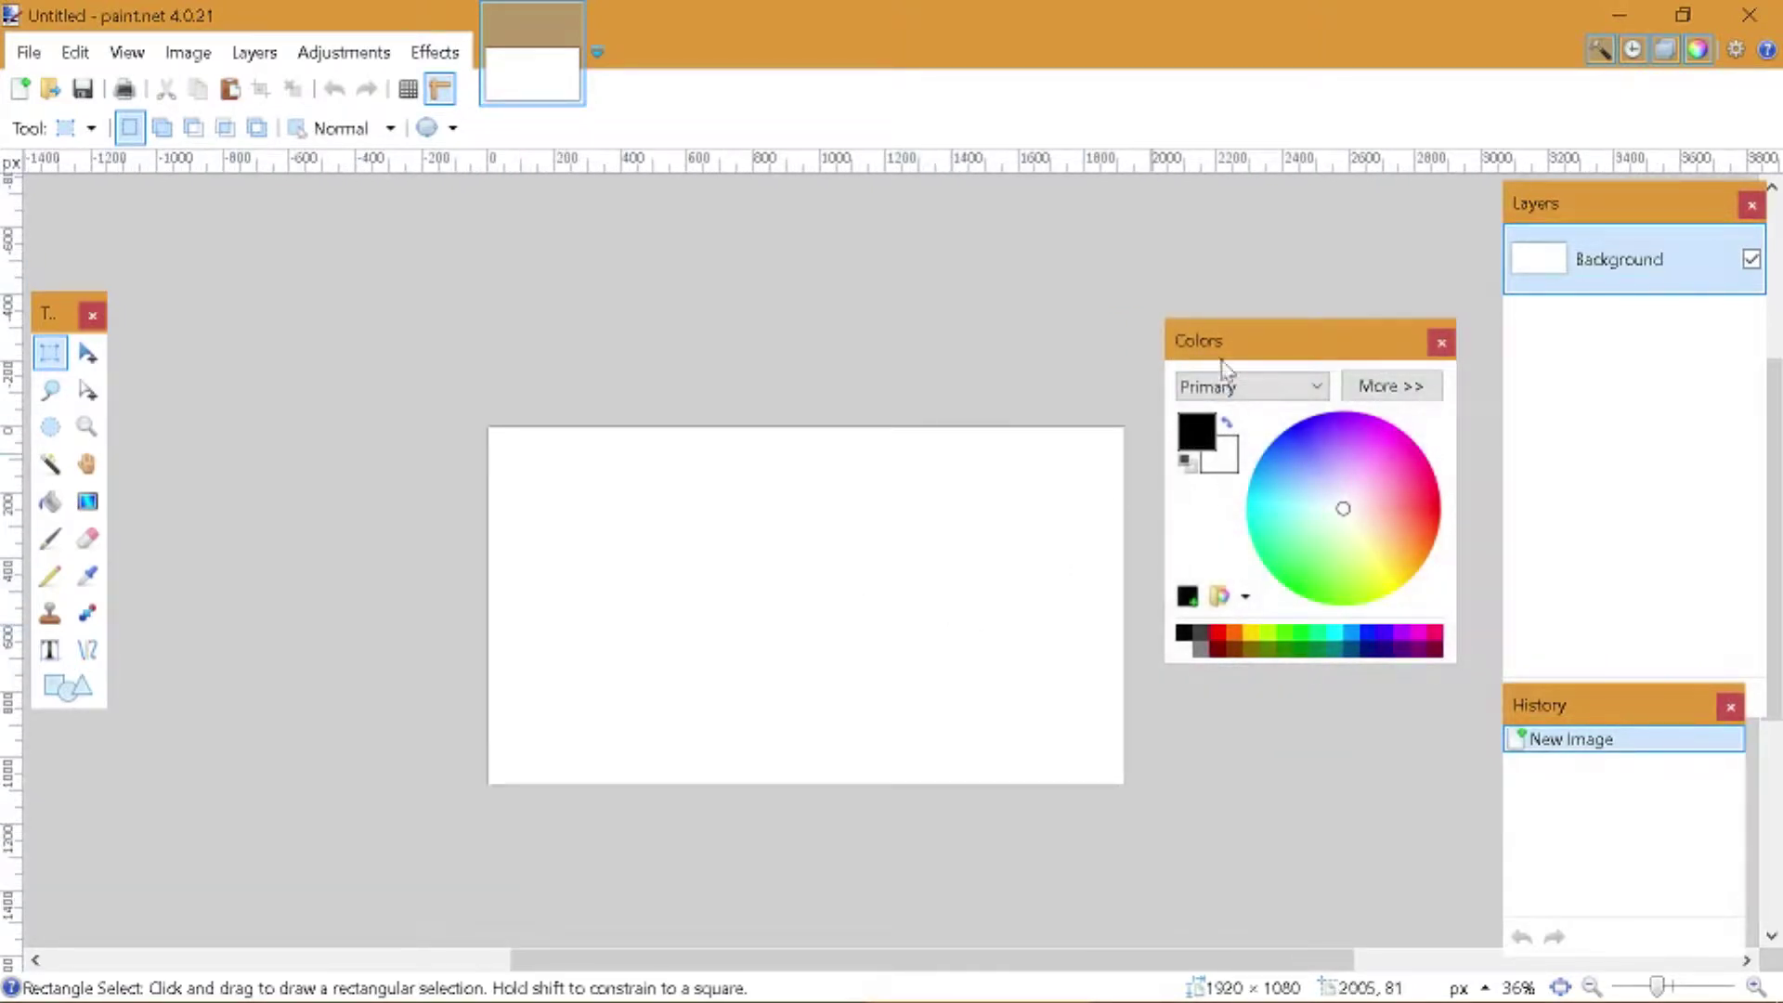
pyautogui.moveTo(1224, 365); pyautogui.dragTo(1109, 270)
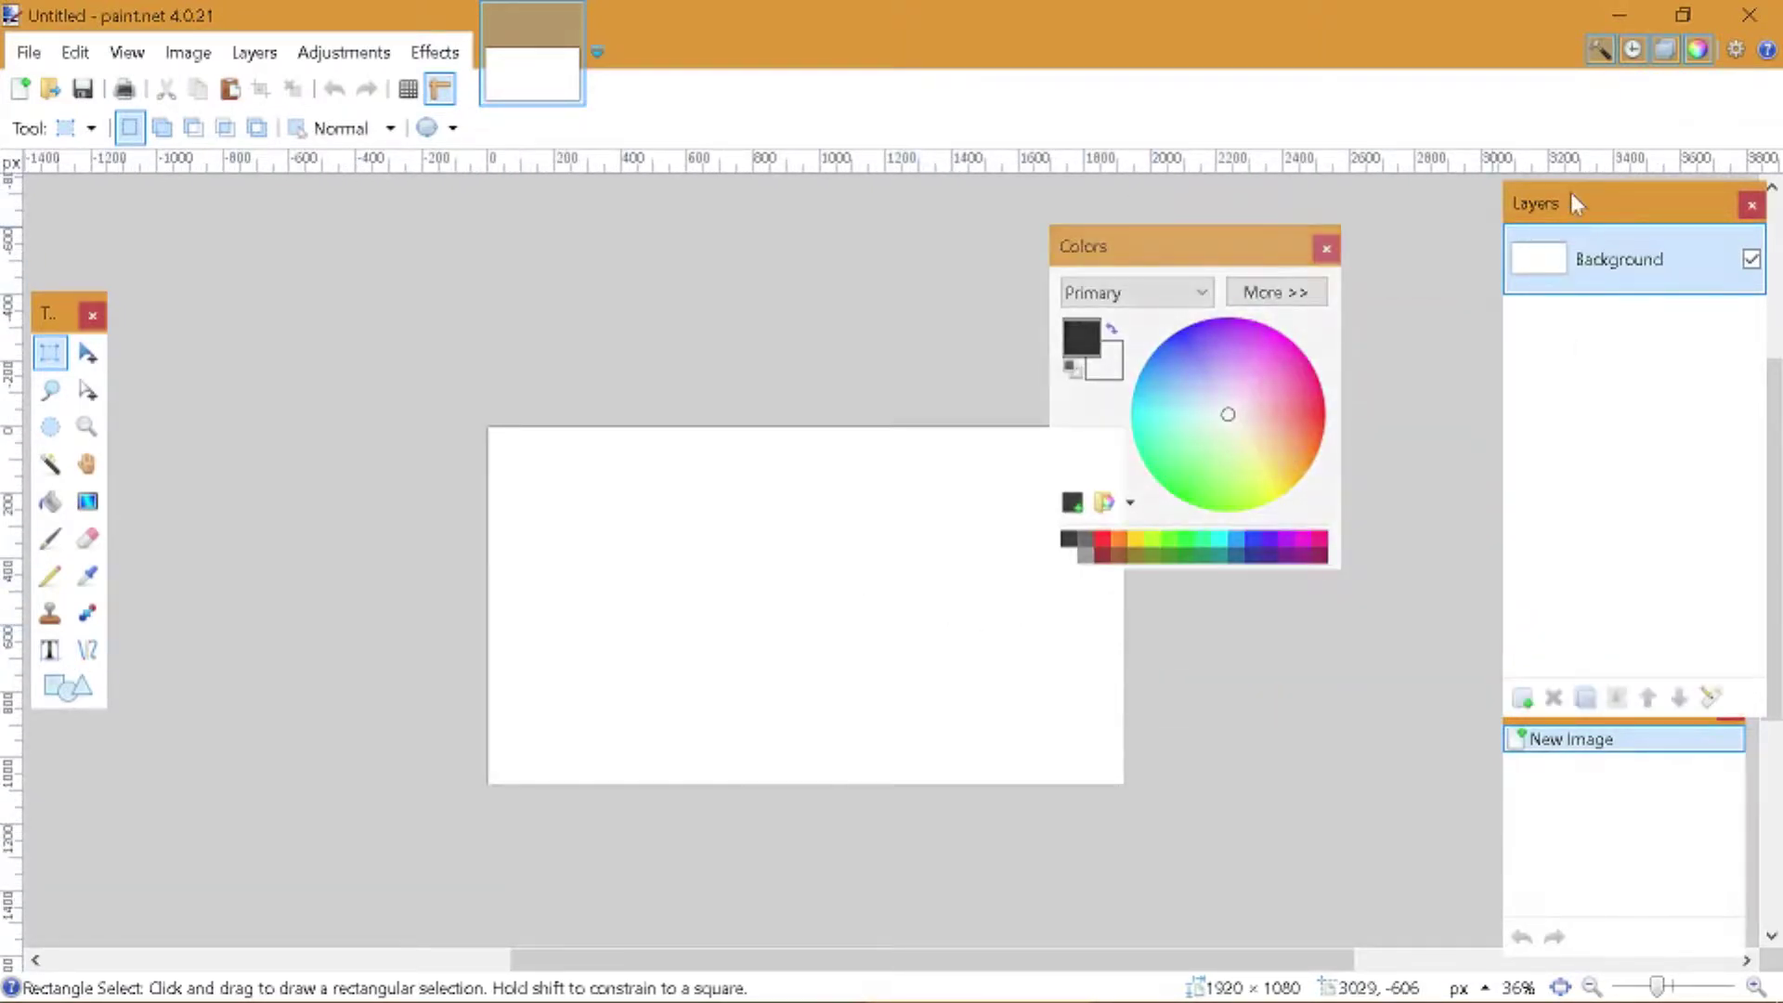
pyautogui.moveTo(1576, 203); pyautogui.dragTo(1474, 161)
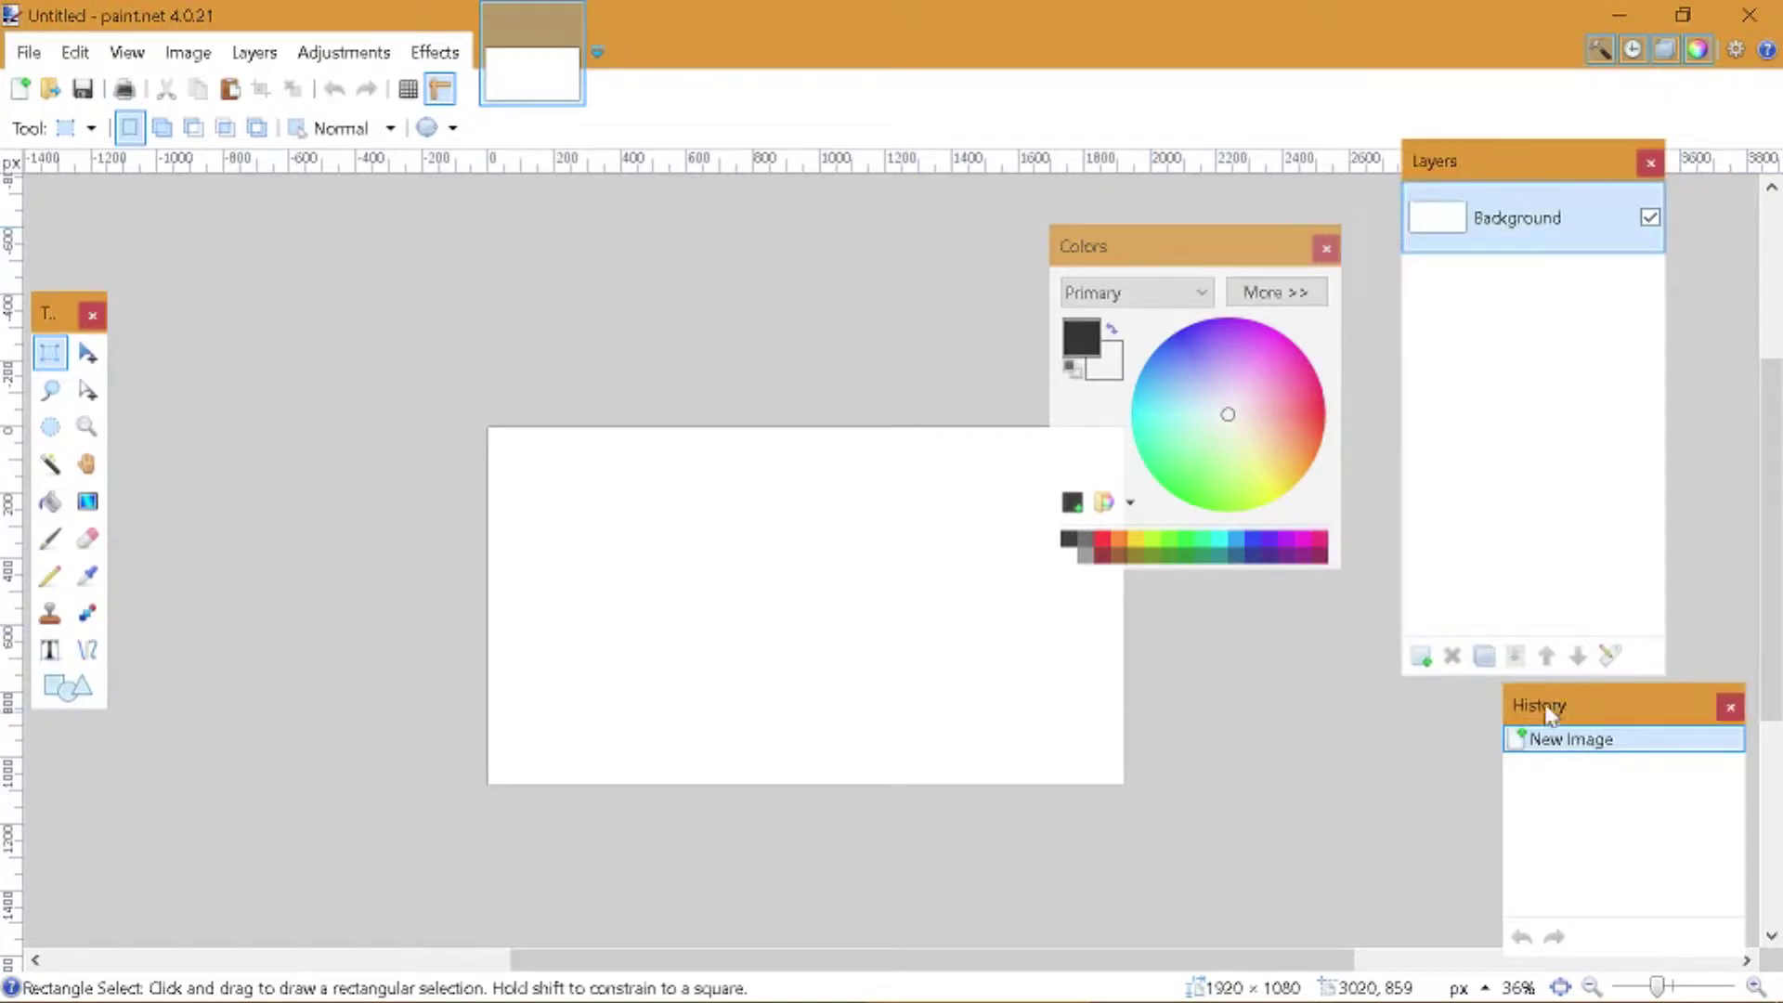
pyautogui.moveTo(1546, 713); pyautogui.dragTo(1475, 648)
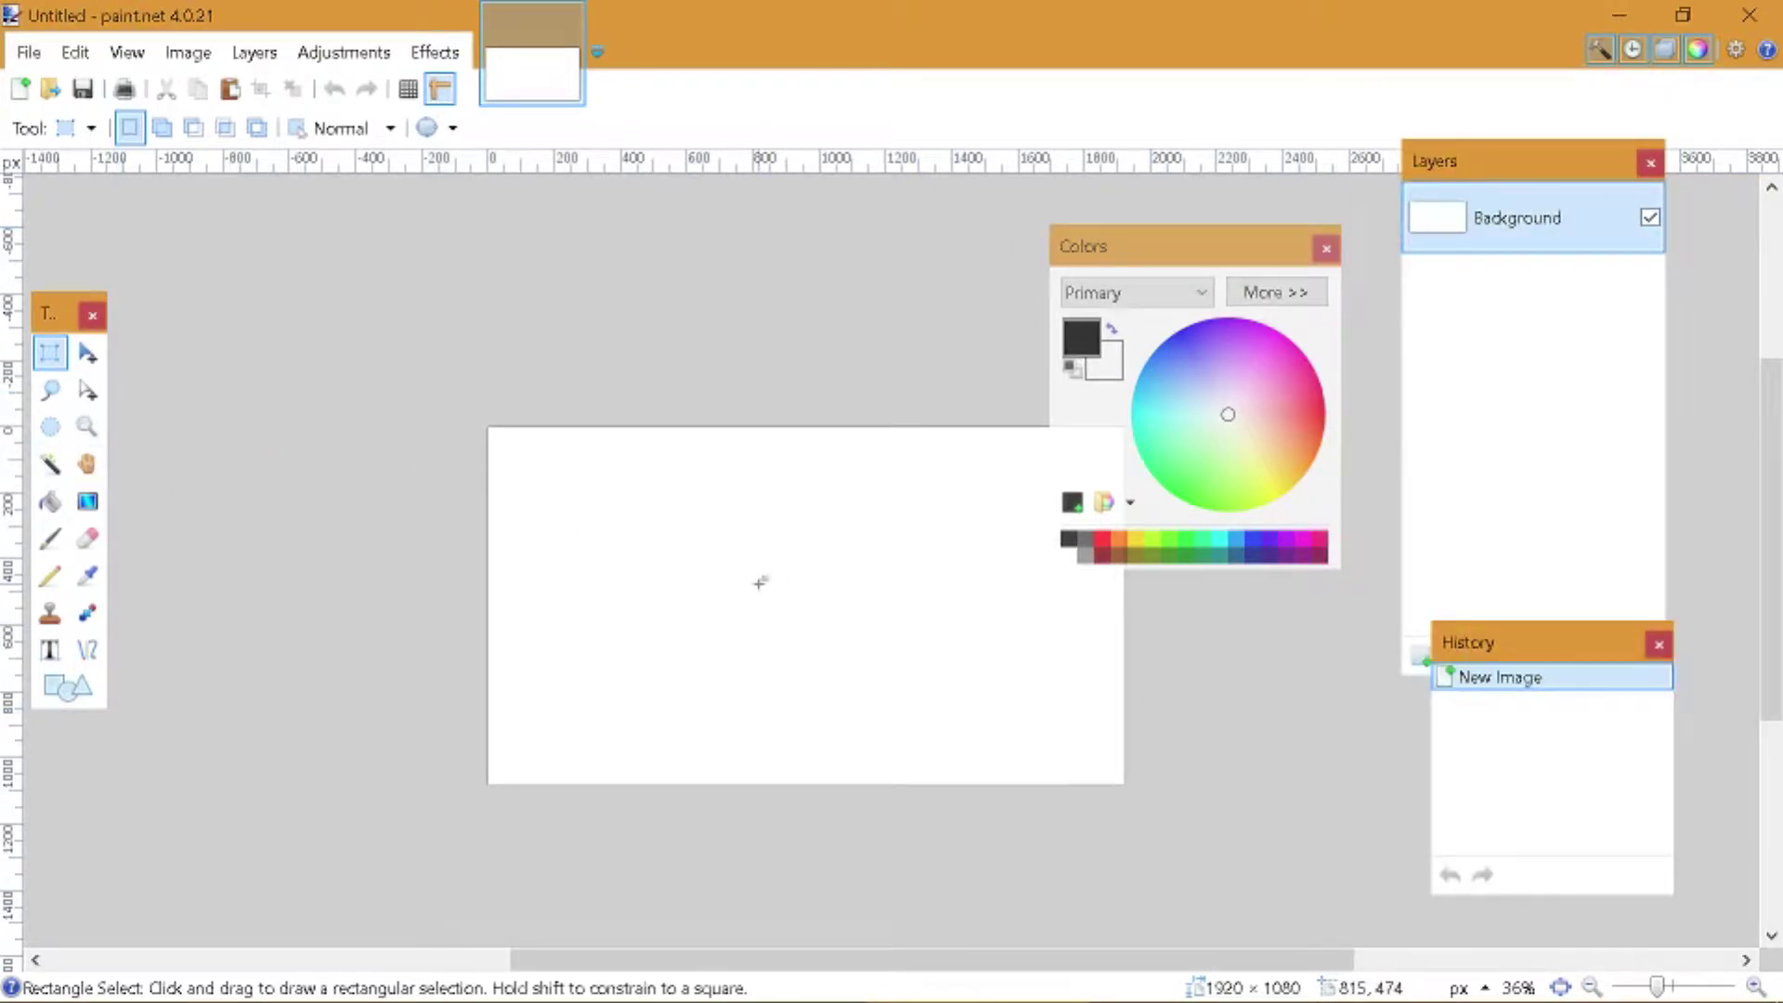
# - Select the whole white canvas with the Magic Wand, then undo and redo the selection through the history, ending at New Image
pyautogui.click(50, 464)
pyautogui.click(720, 647)
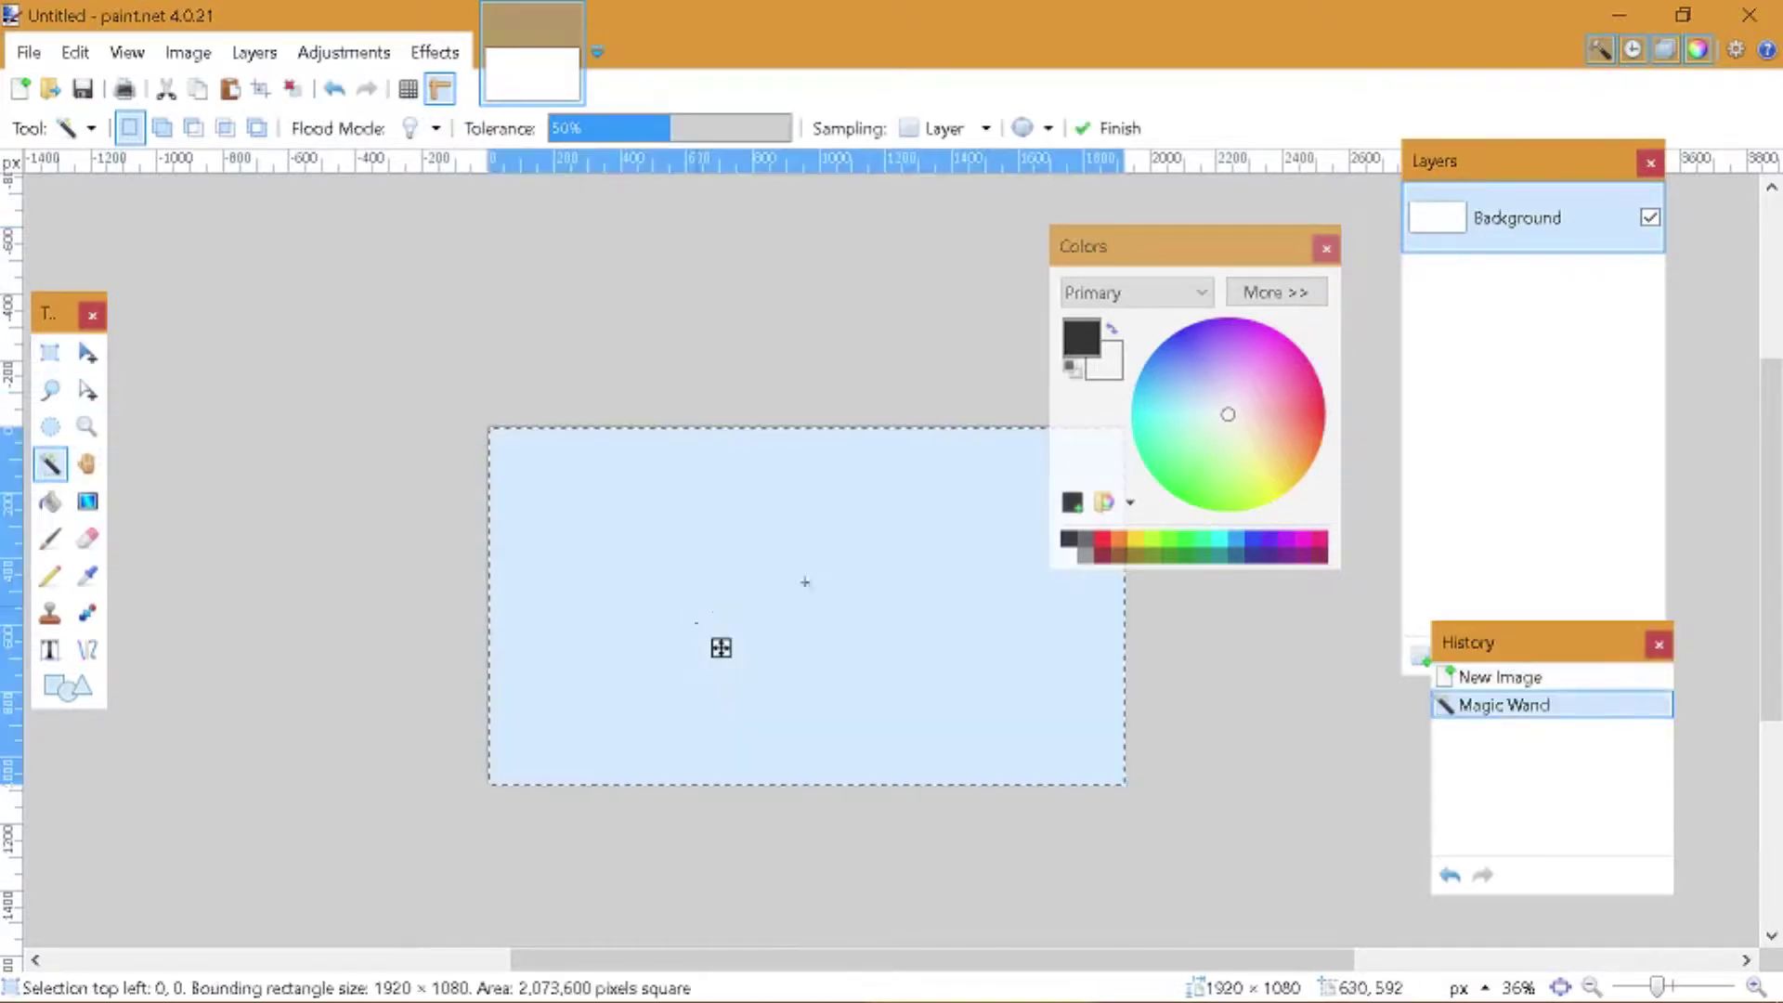
pyautogui.click(1445, 678)
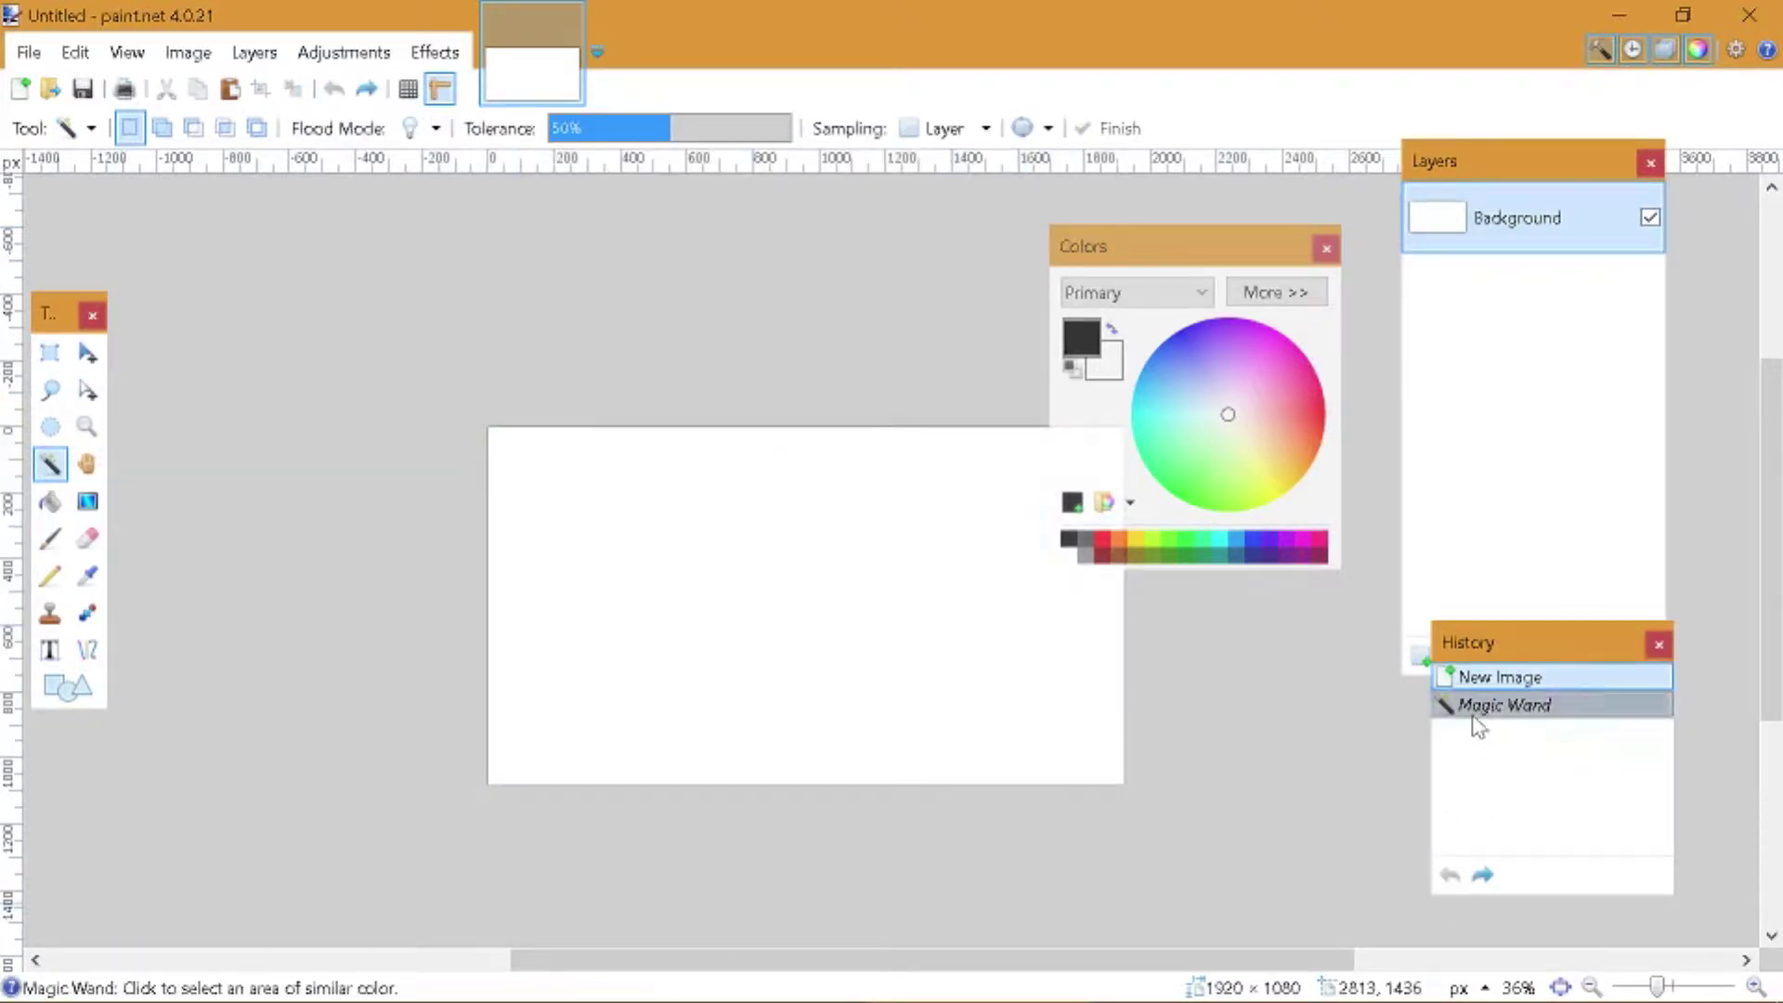
pyautogui.click(1477, 715)
pyautogui.hotkey('ctrl', 'z')
pyautogui.click(1479, 711)
pyautogui.click(1475, 678)
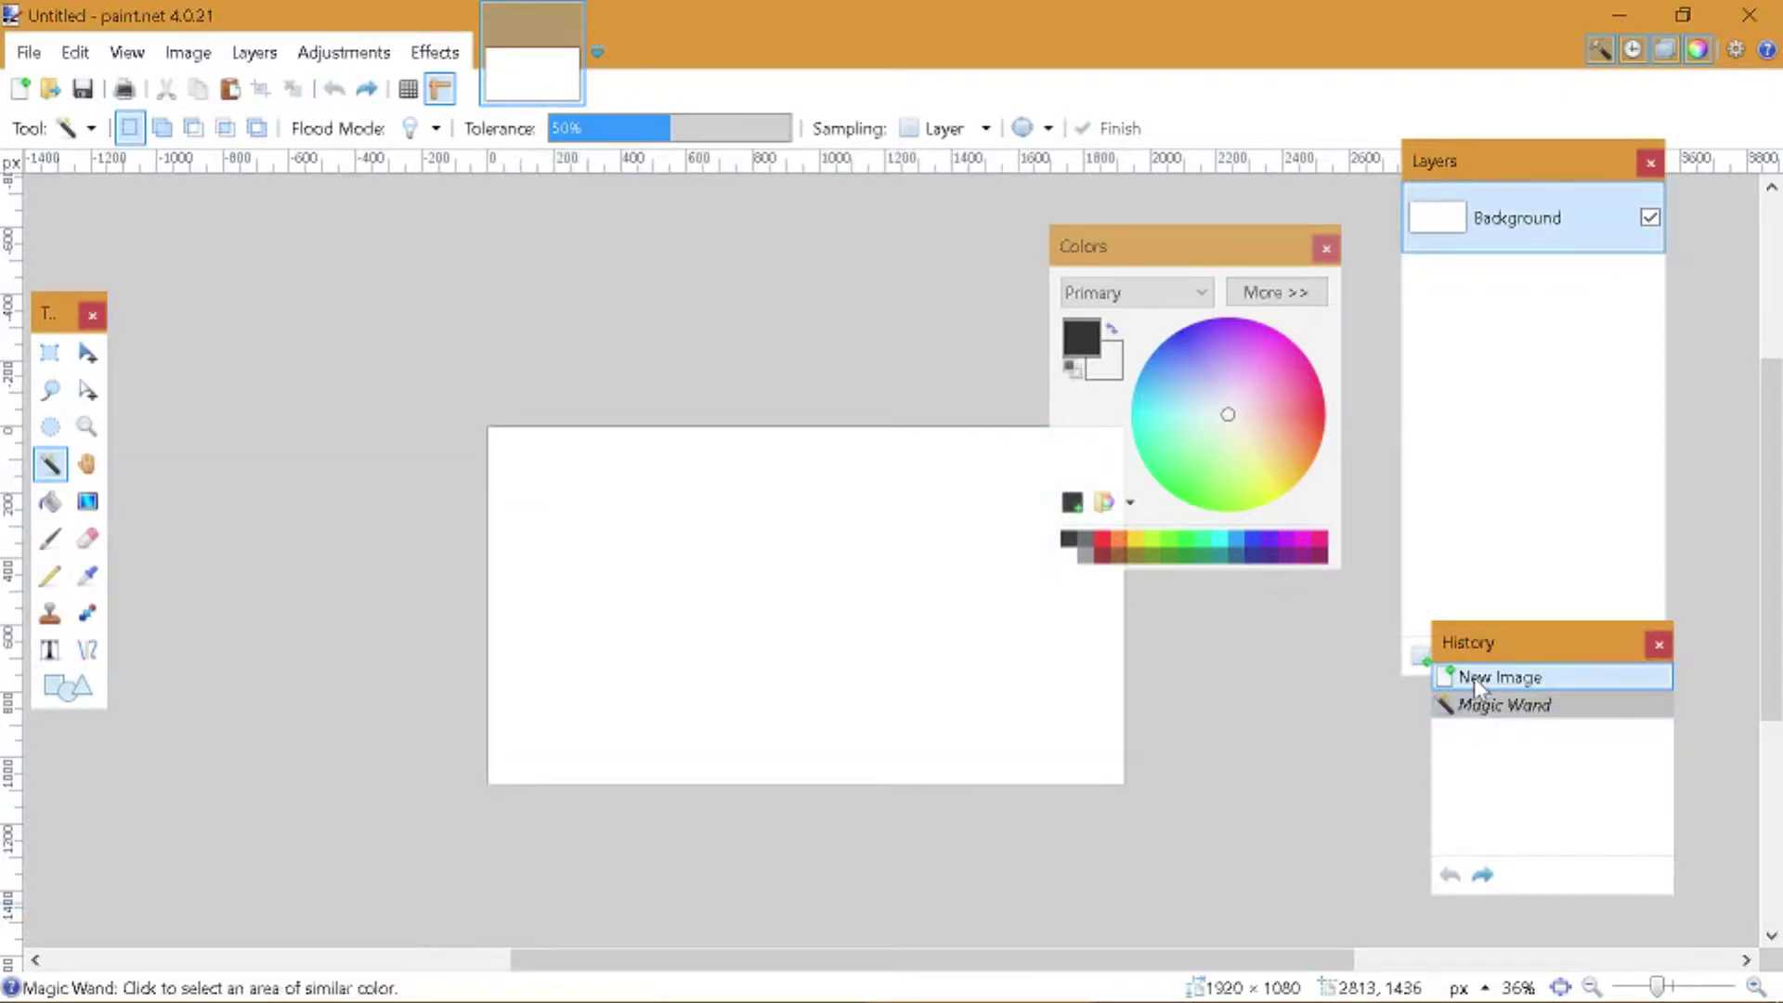
# - Move the Layers window beside the Tools window and add a new layer above the Background
pyautogui.press('g')
pyautogui.moveTo(1454, 165); pyautogui.dragTo(195, 303)
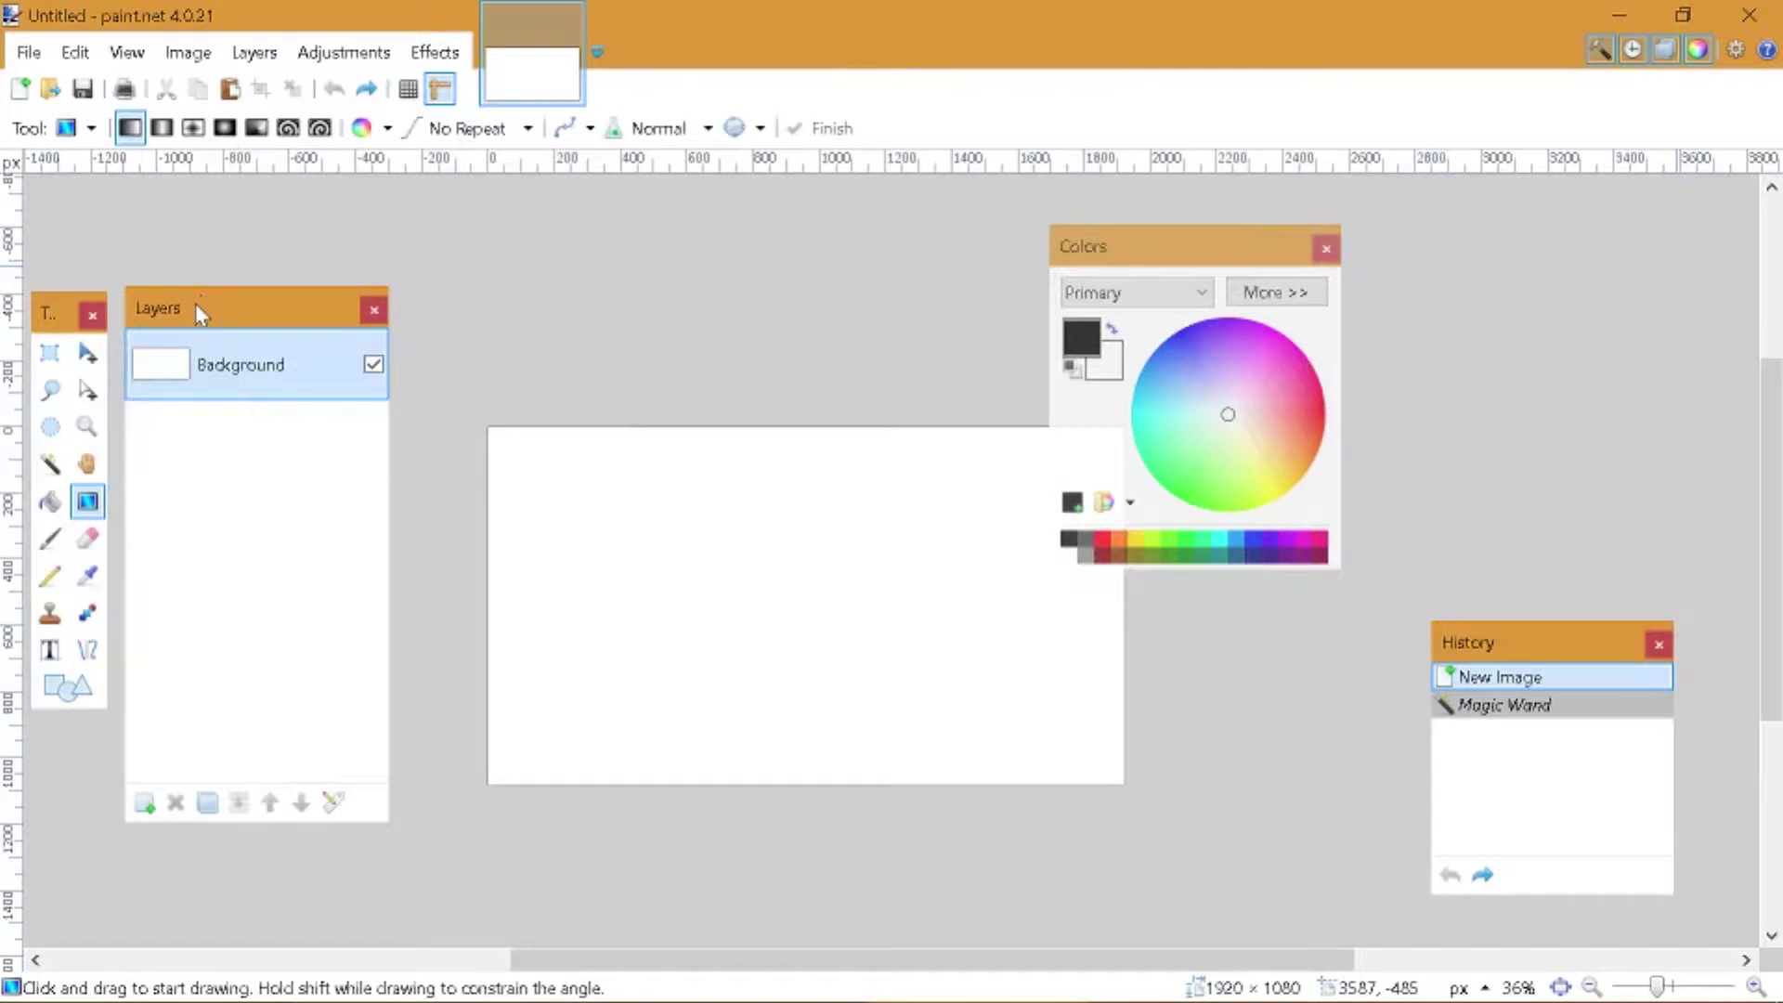
pyautogui.click(144, 804)
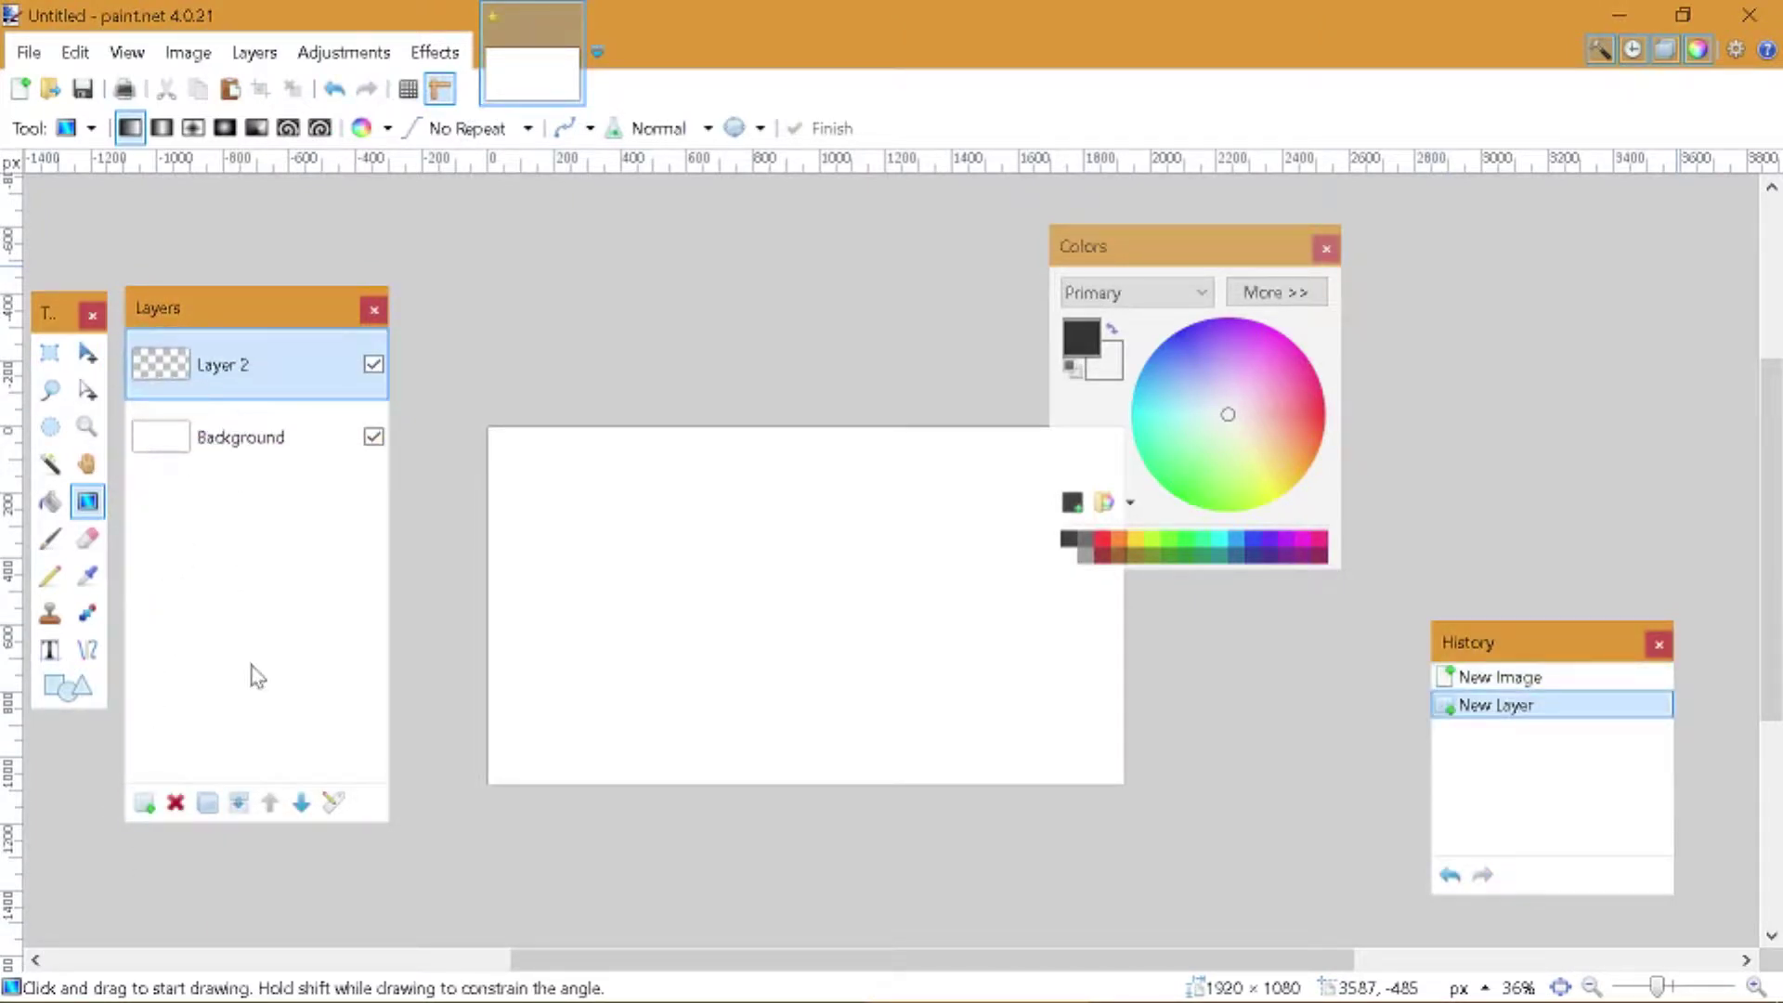
# - Write "HC52 is gooder" in black Minecraftia text across the middle of Layer 2
pyautogui.click(50, 650)
pyautogui.click(592, 616)
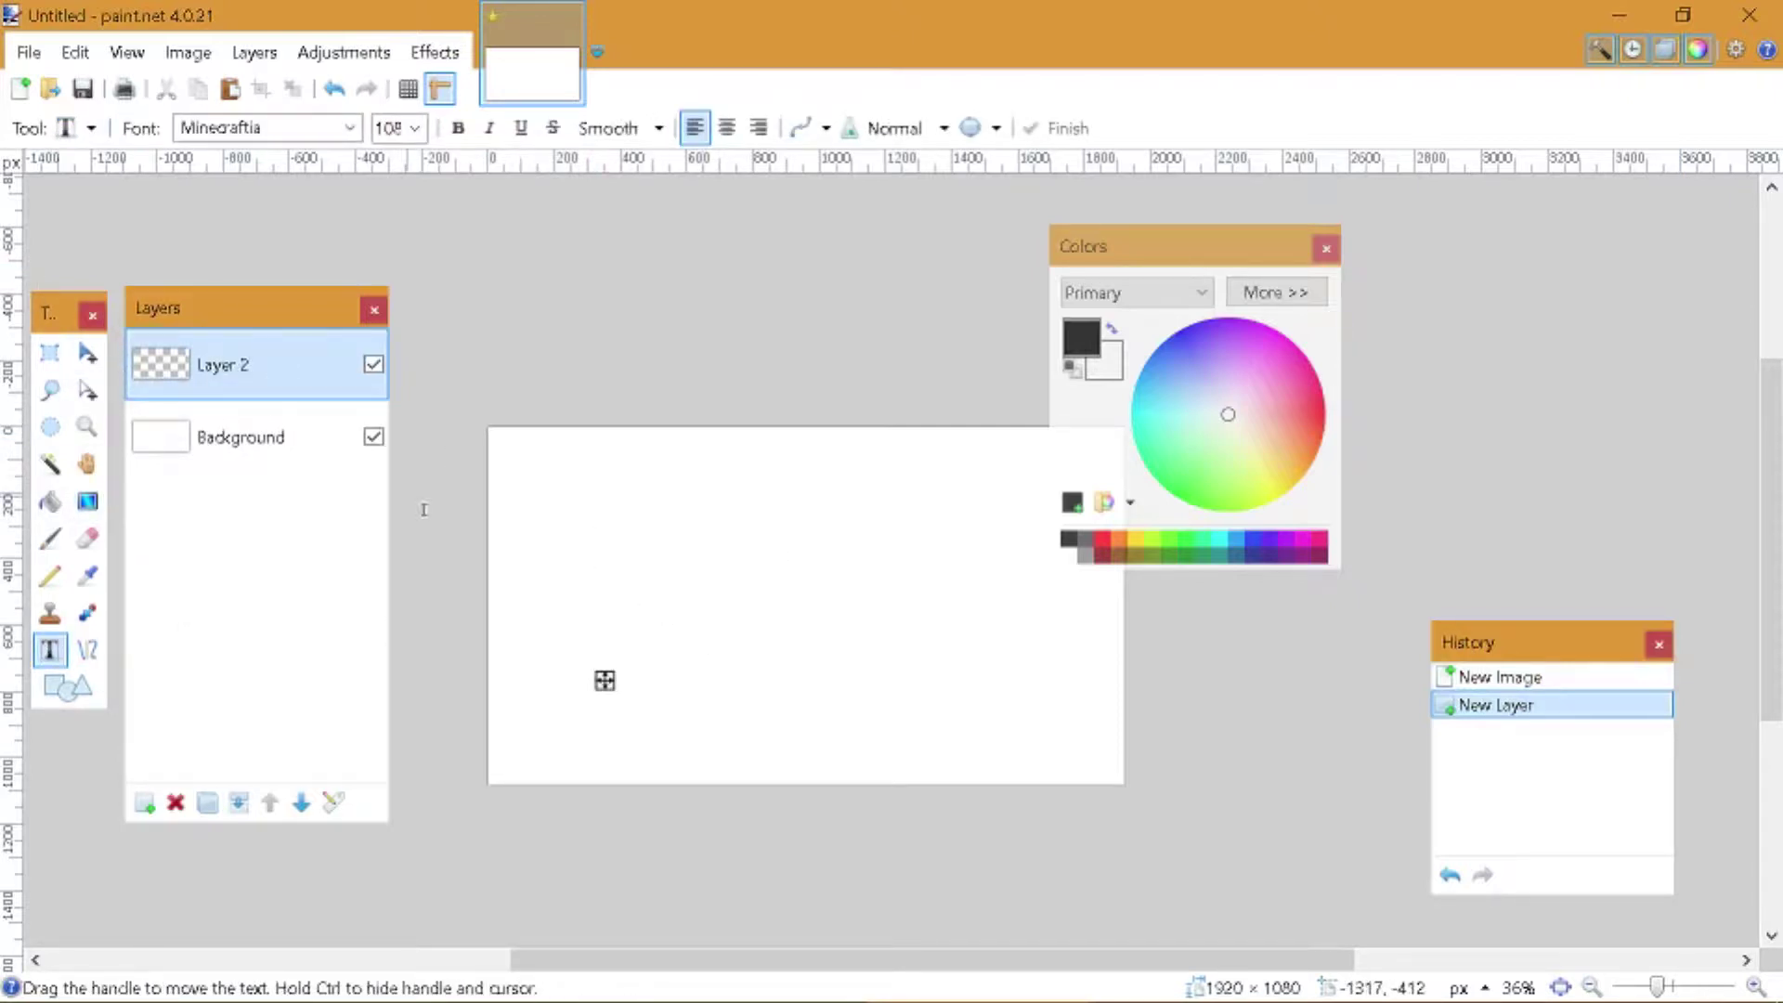
pyautogui.click(1069, 537)
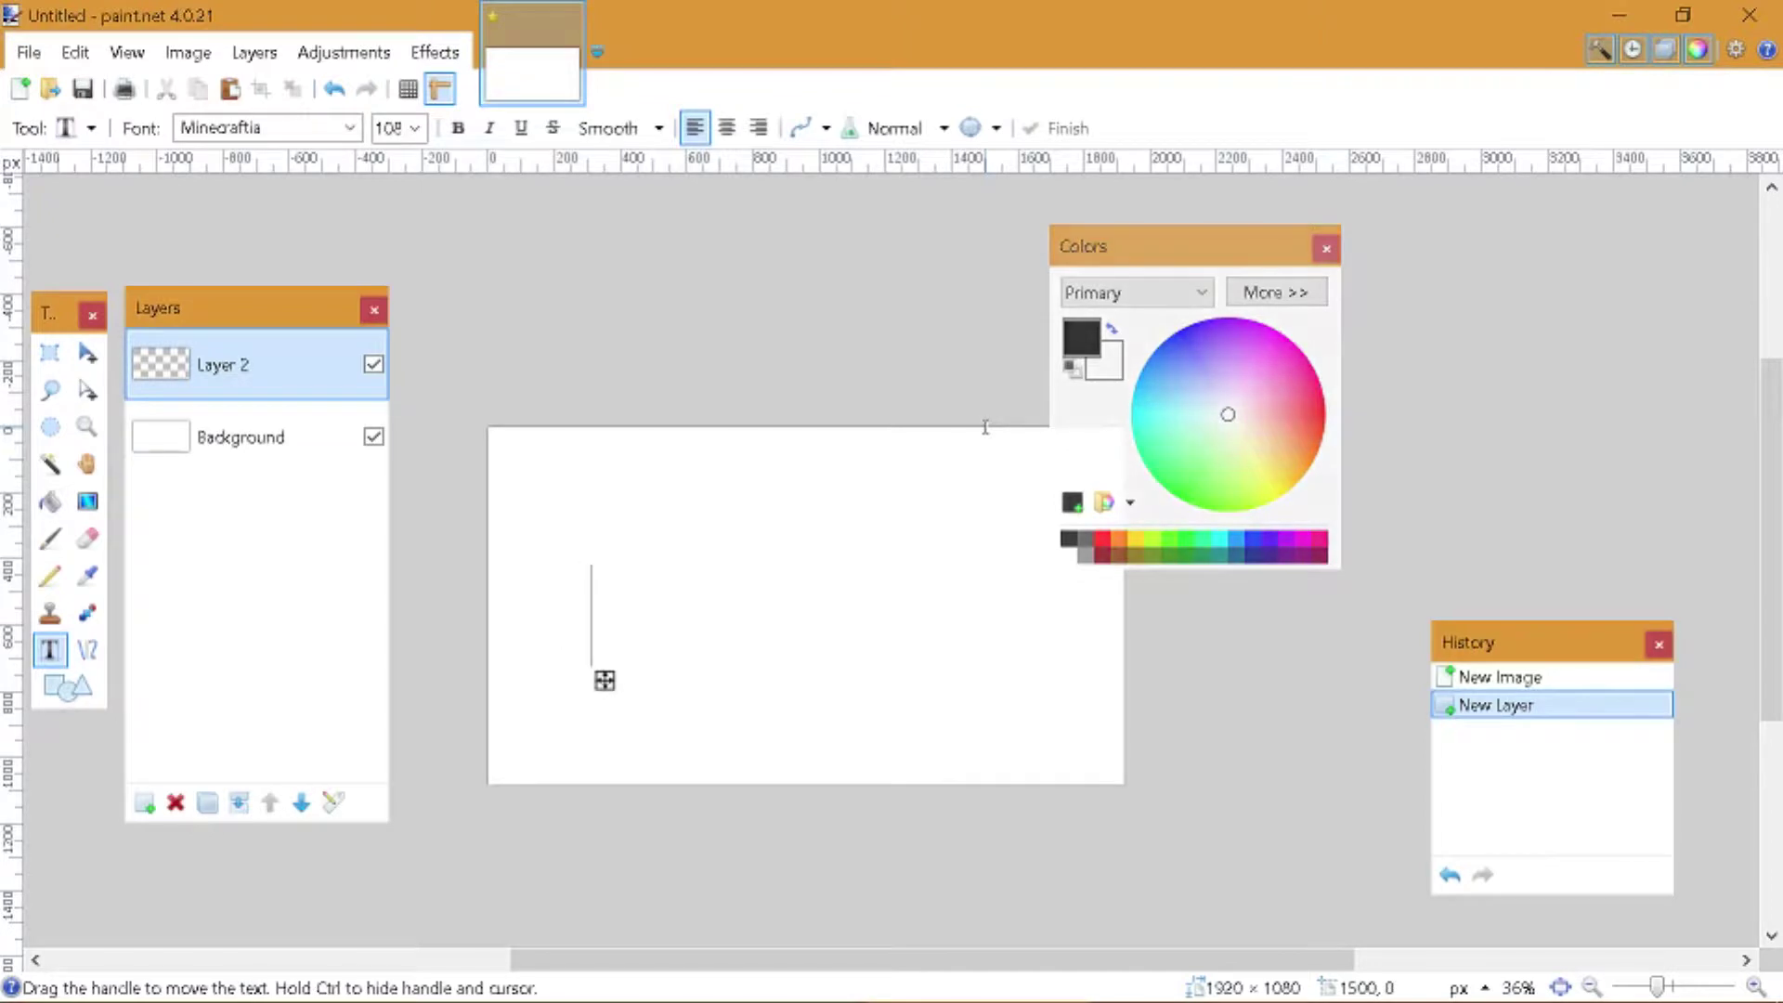
pyautogui.write('HC')
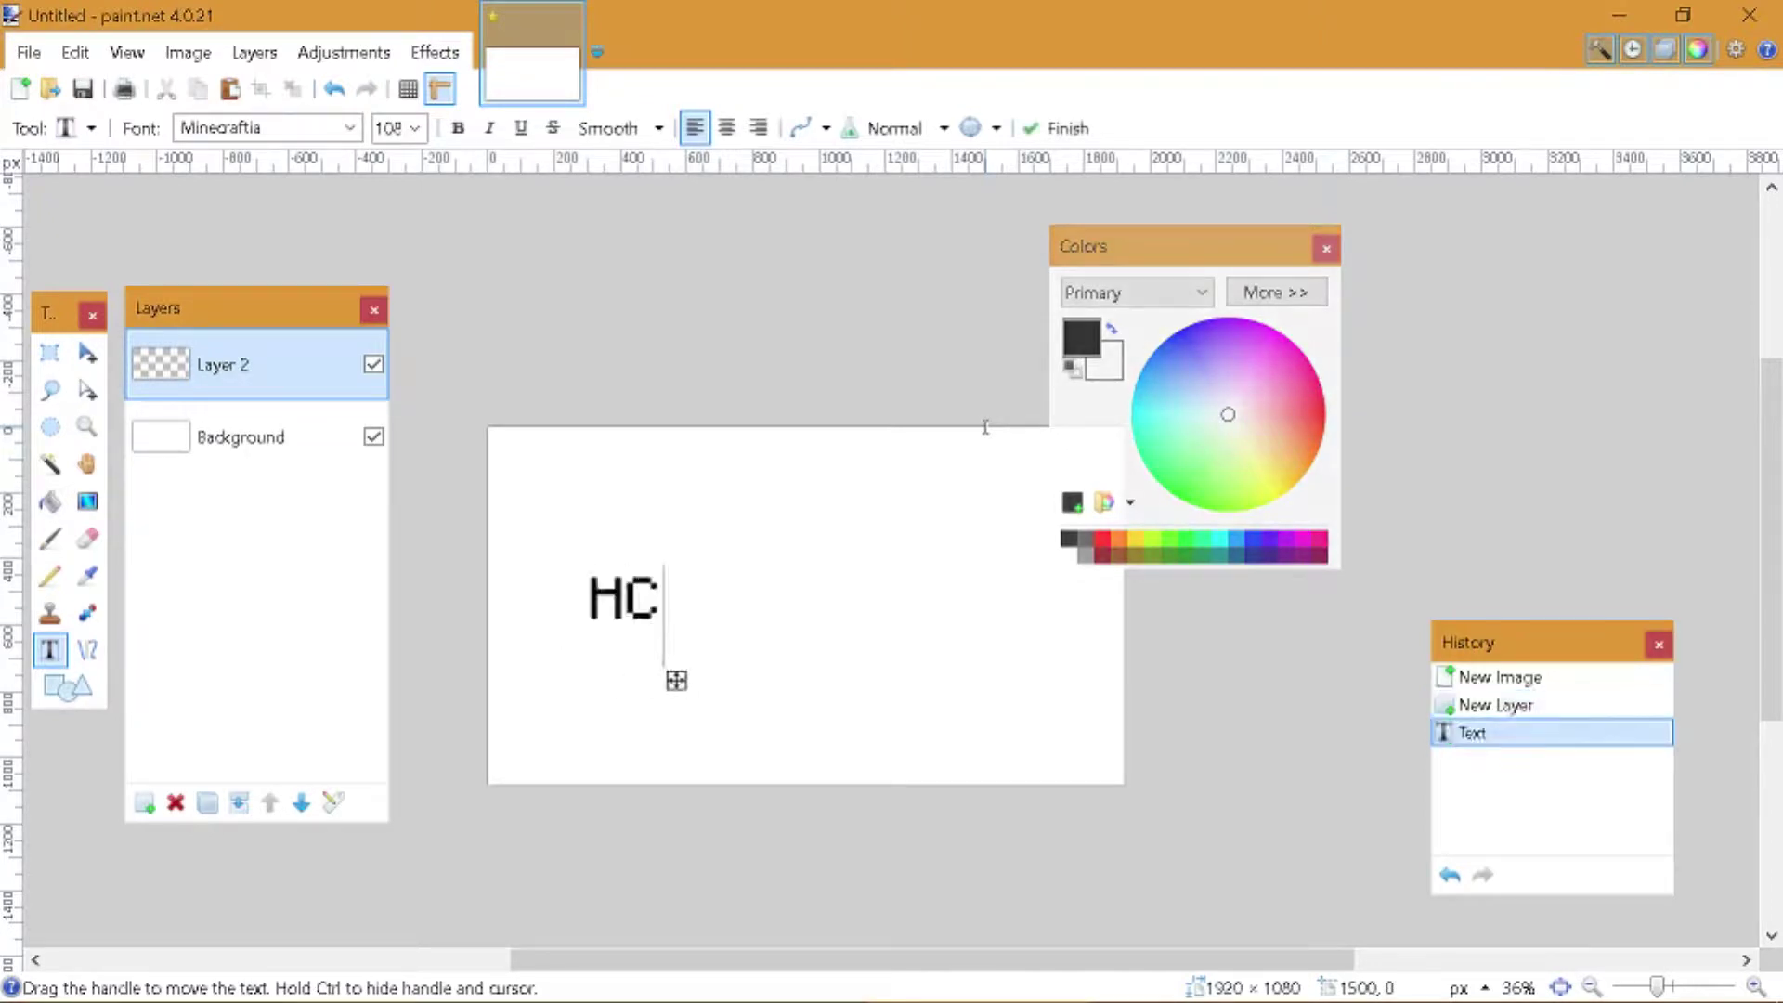
pyautogui.write('52 is gooder')
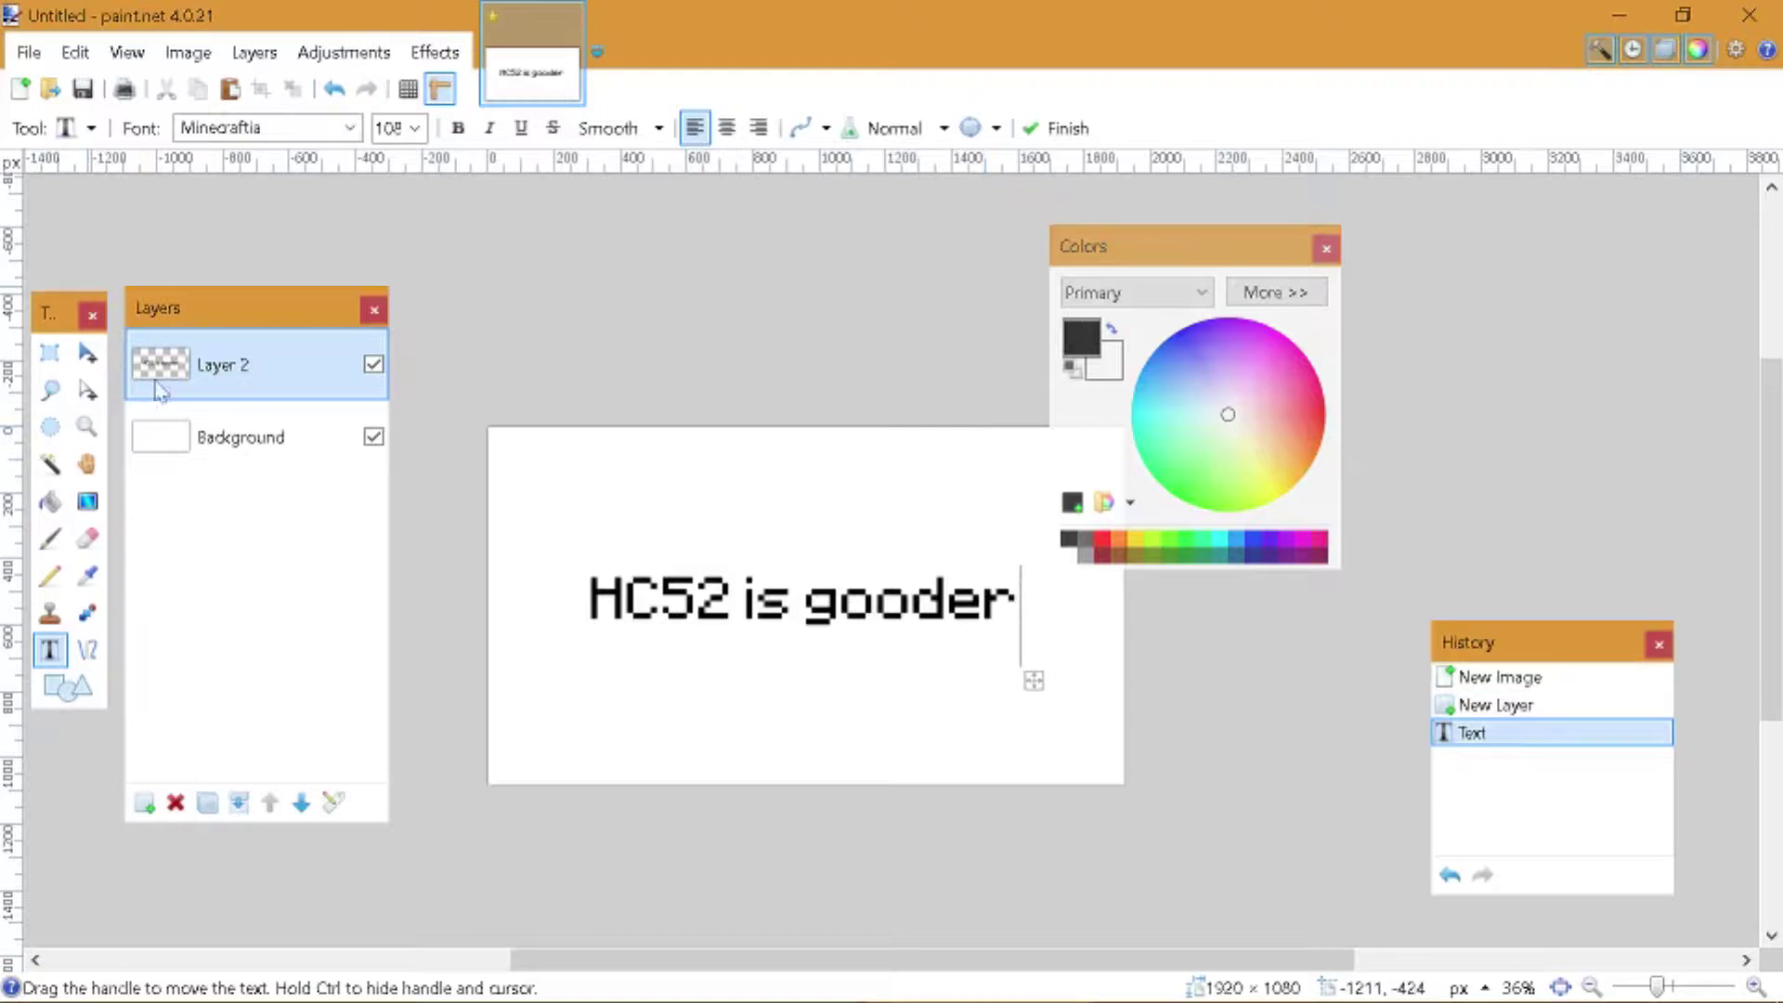
# - Erase the Background layer's white fill with a rectangular selection around the whole canvas, deselect, and make Layer 2 active
pyautogui.click(186, 426)
pyautogui.click(48, 355)
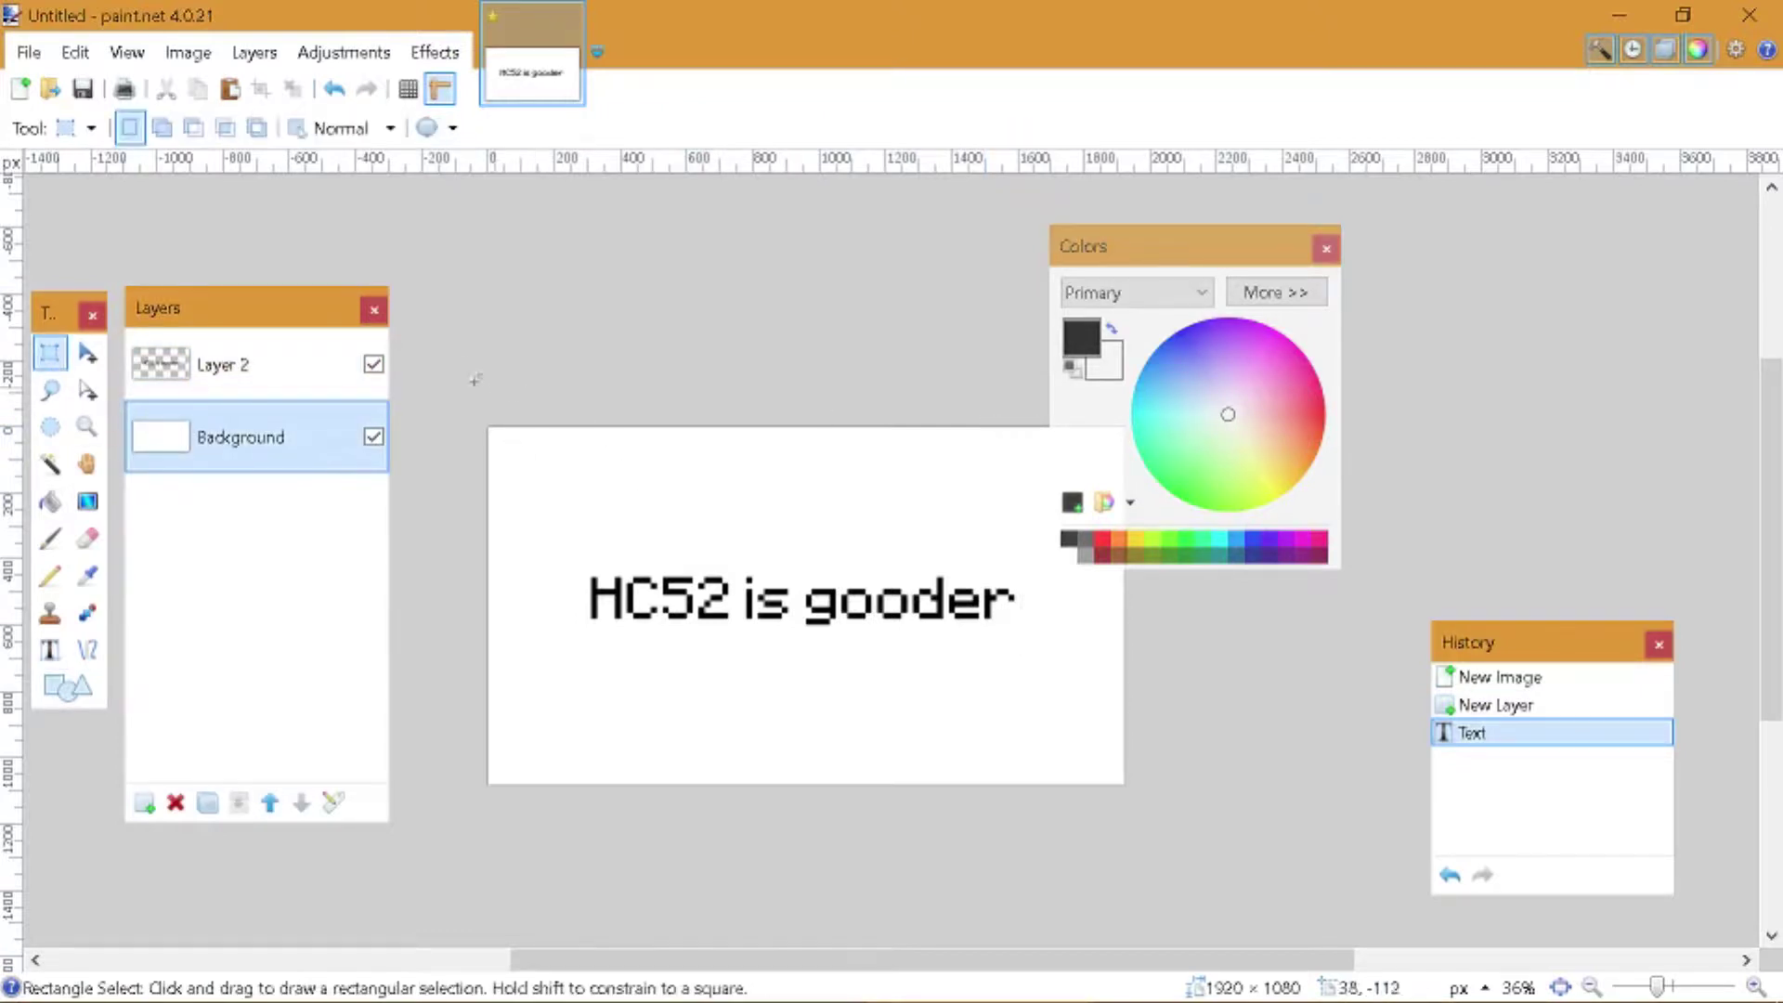
pyautogui.moveTo(474, 380)
pyautogui.mouseDown()
pyautogui.moveTo(1285, 950)
pyautogui.moveTo(1291, 989)
pyautogui.mouseUp()
pyautogui.press('Delete')
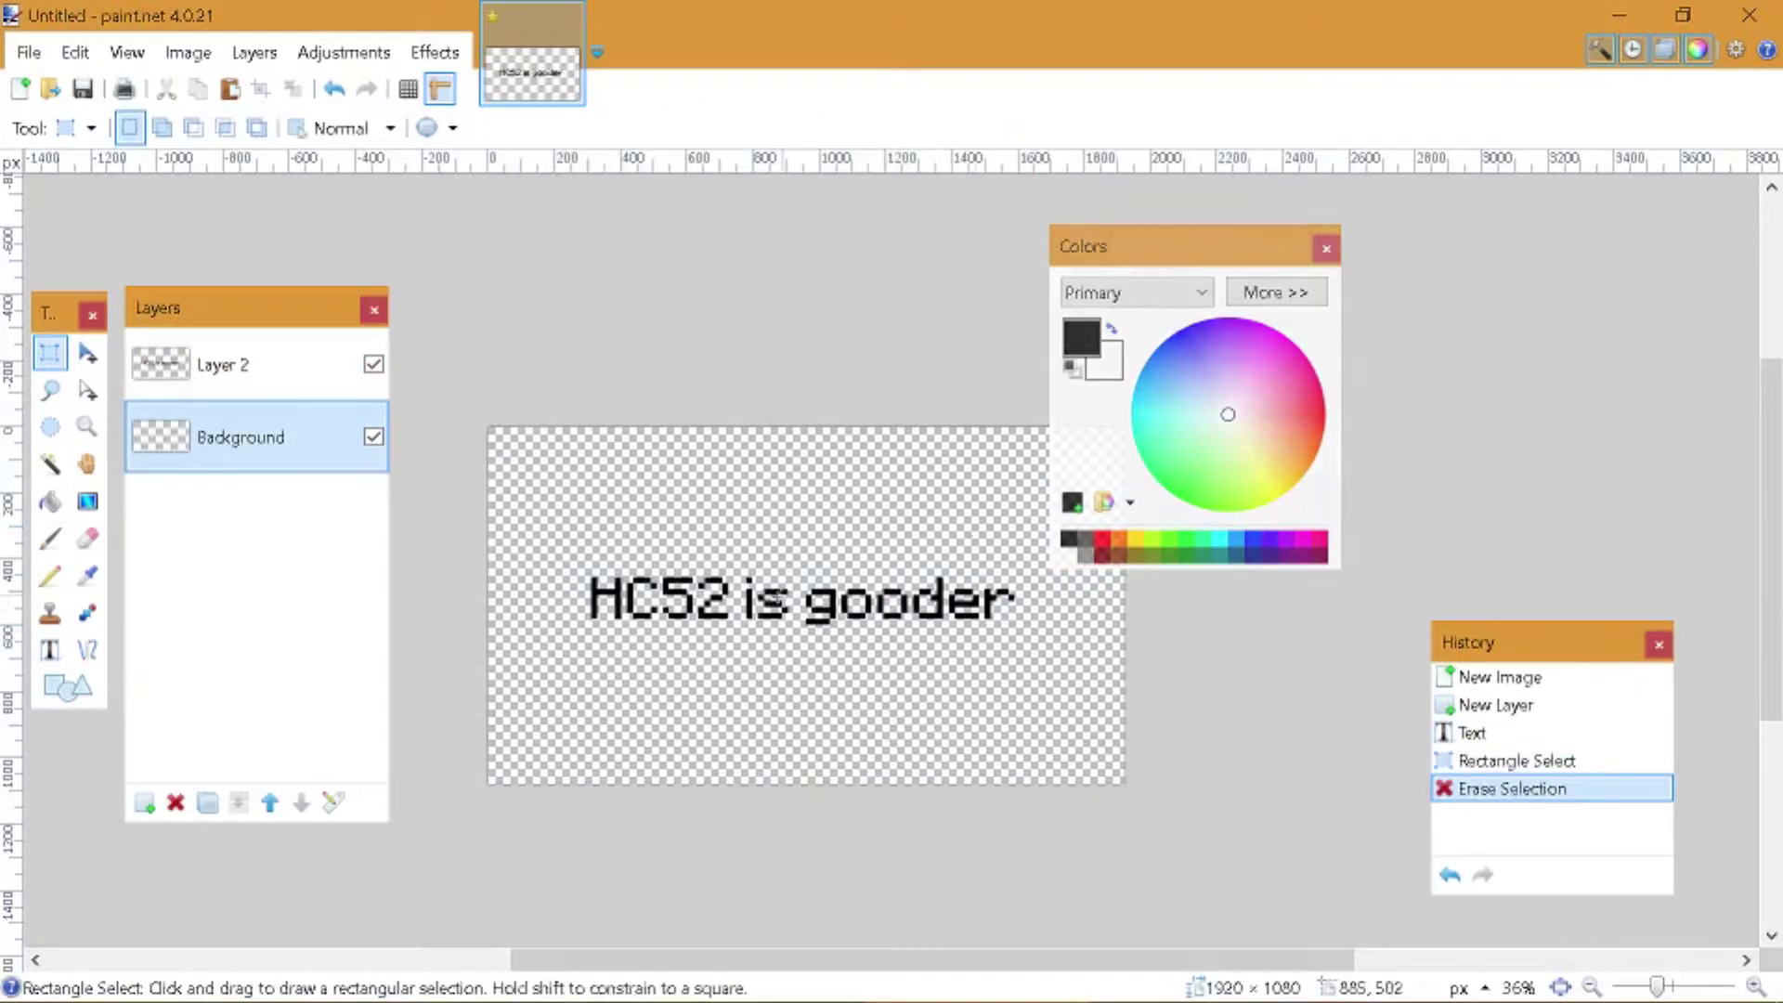
pyautogui.moveTo(487, 536); pyautogui.dragTo(1003, 549)
pyautogui.click(511, 521)
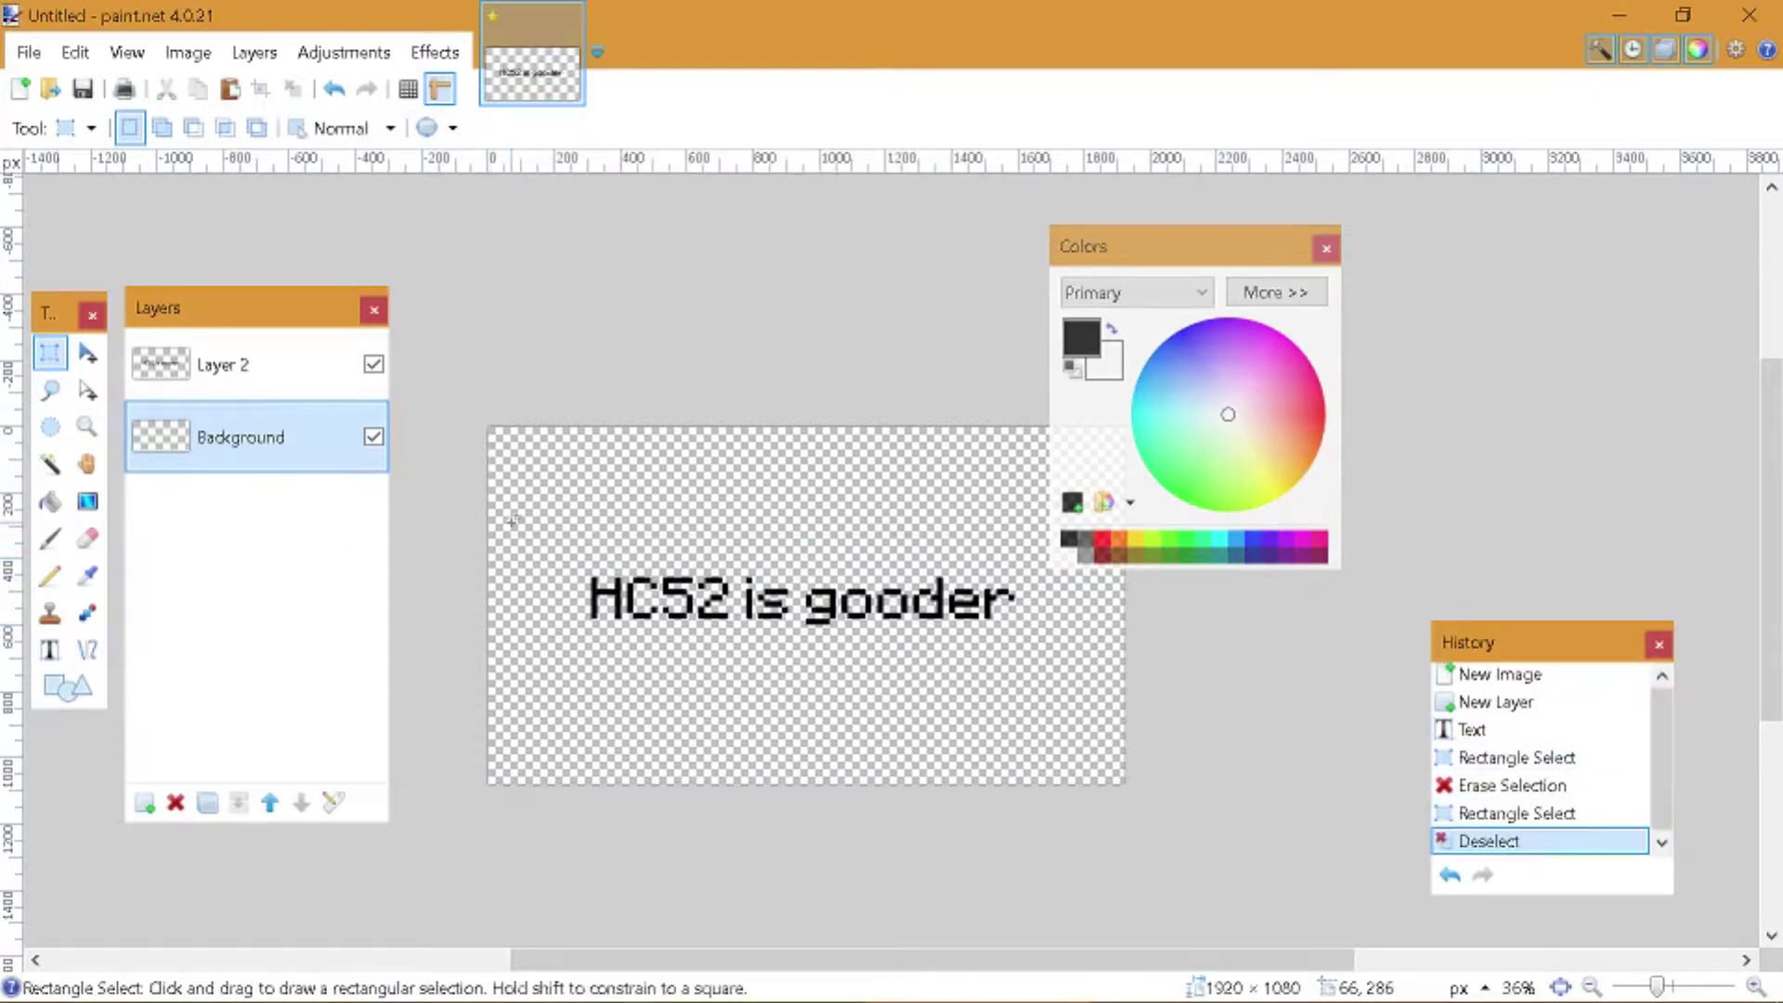
pyautogui.click(243, 377)
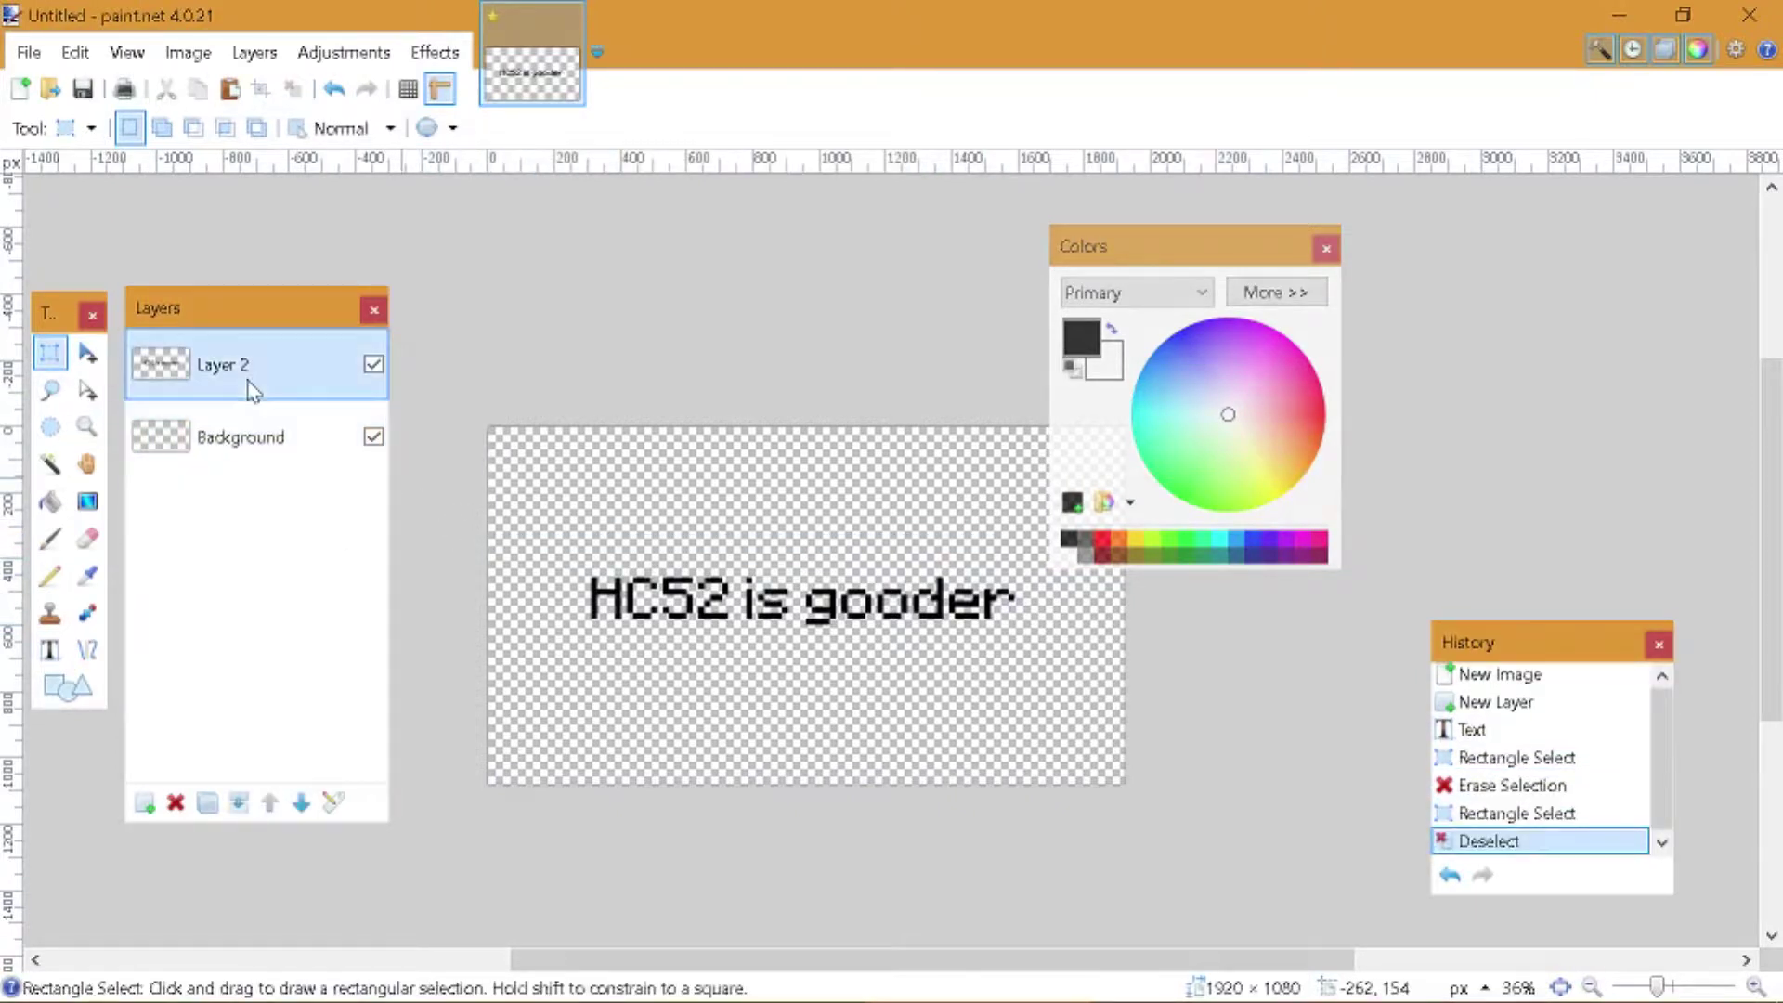
# - Undo the selections, the background erase, the text and the added layer, back to the new image
pyautogui.hotkey('ctrl', 'z')
pyautogui.hotkey('ctrl', 'z')
pyautogui.hotkey('ctrl', 'z')
pyautogui.hotkey('ctrl', 'z')
pyautogui.hotkey('ctrl', 'z')
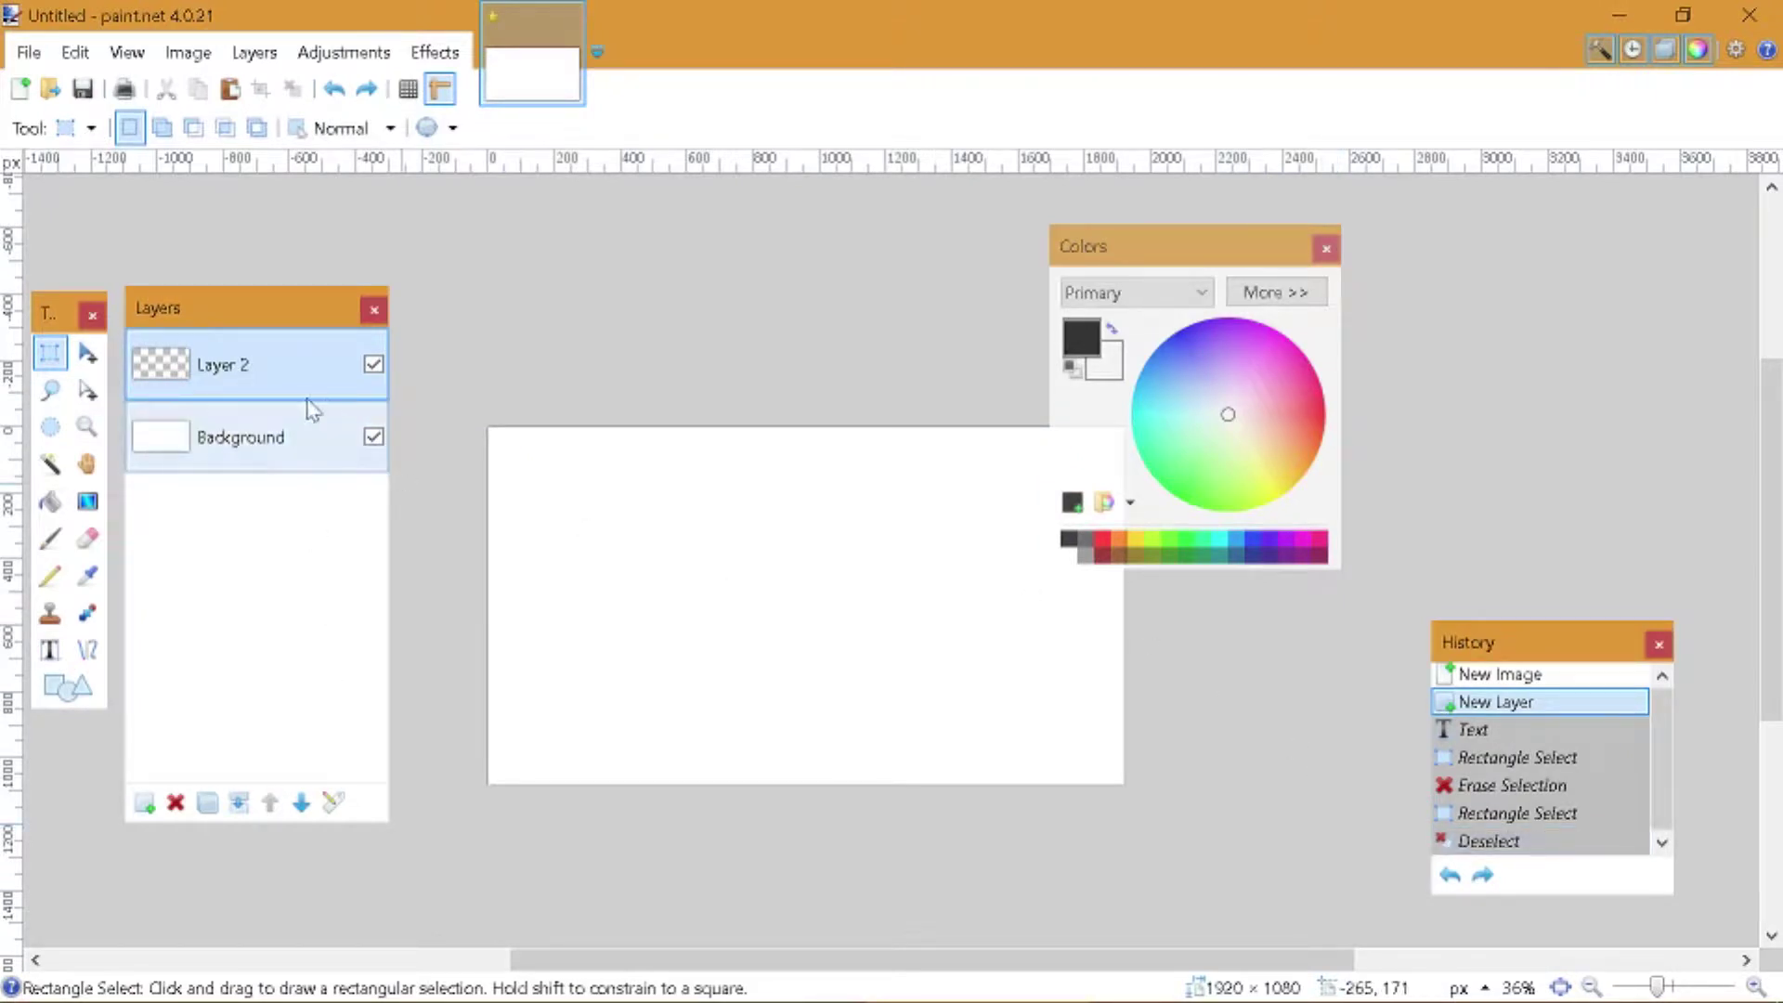
pyautogui.hotkey('ctrl', 'z')
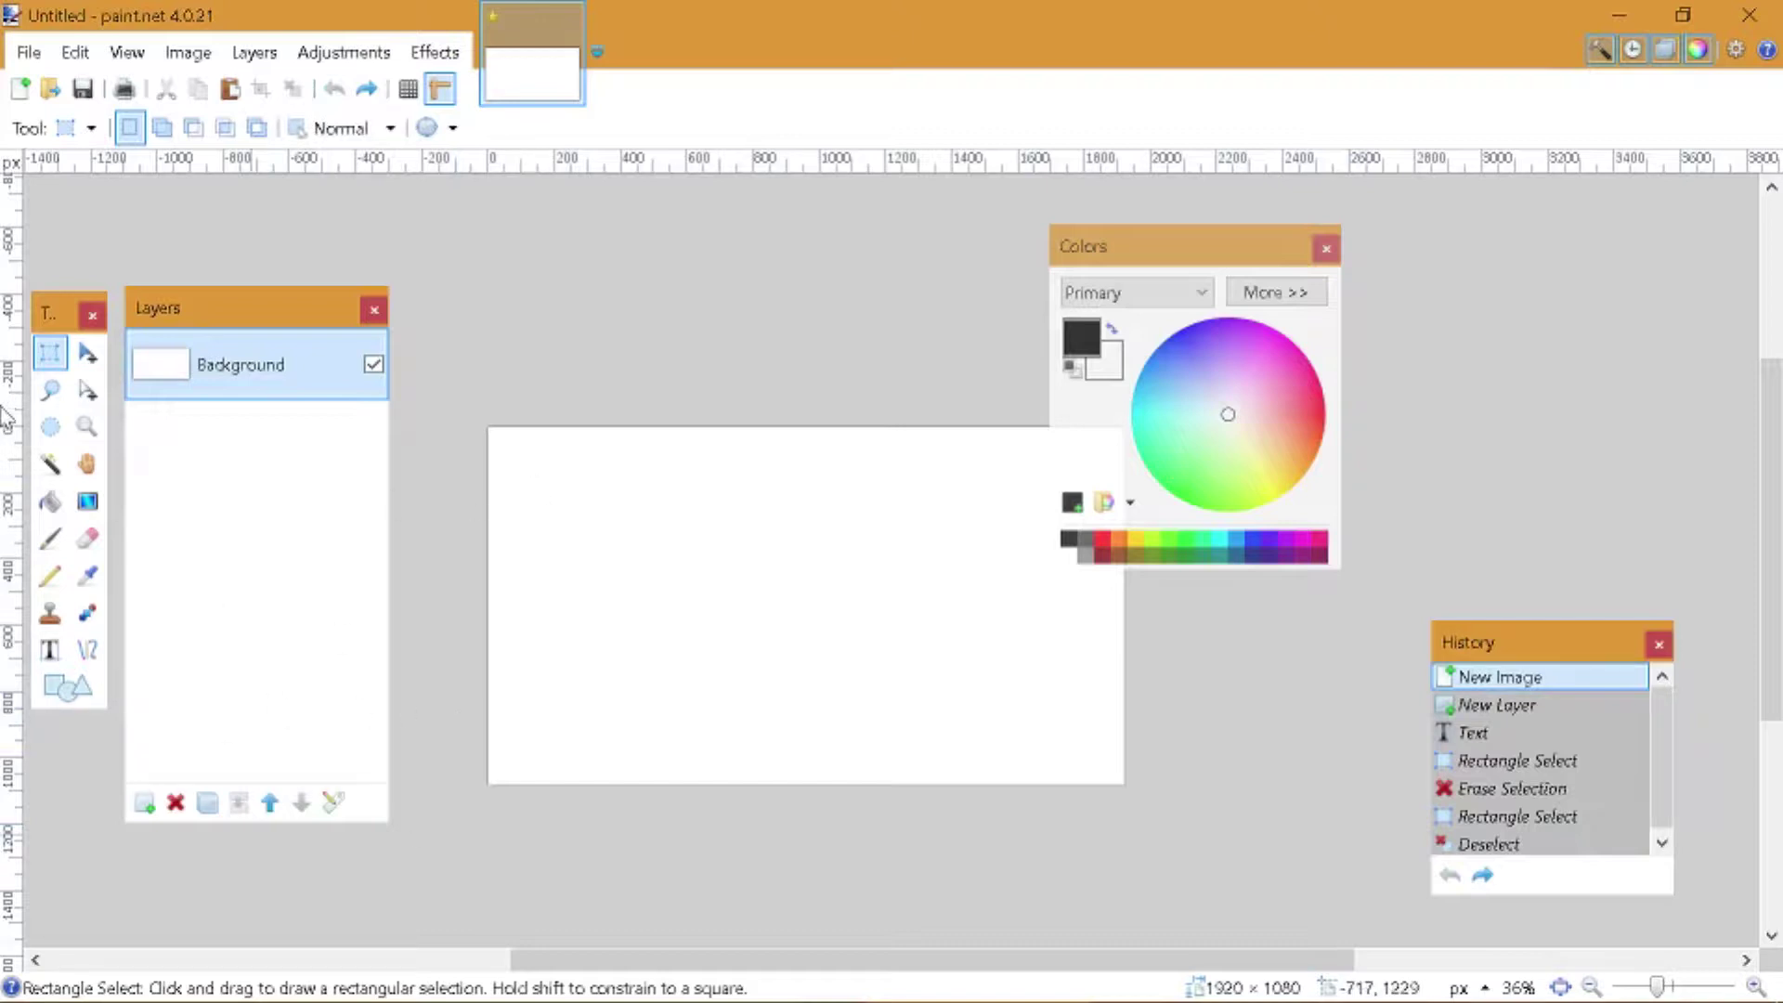
# - Add a new layer above the Background, then view the Background layer's properties and close them without changes
pyautogui.click(50, 650)
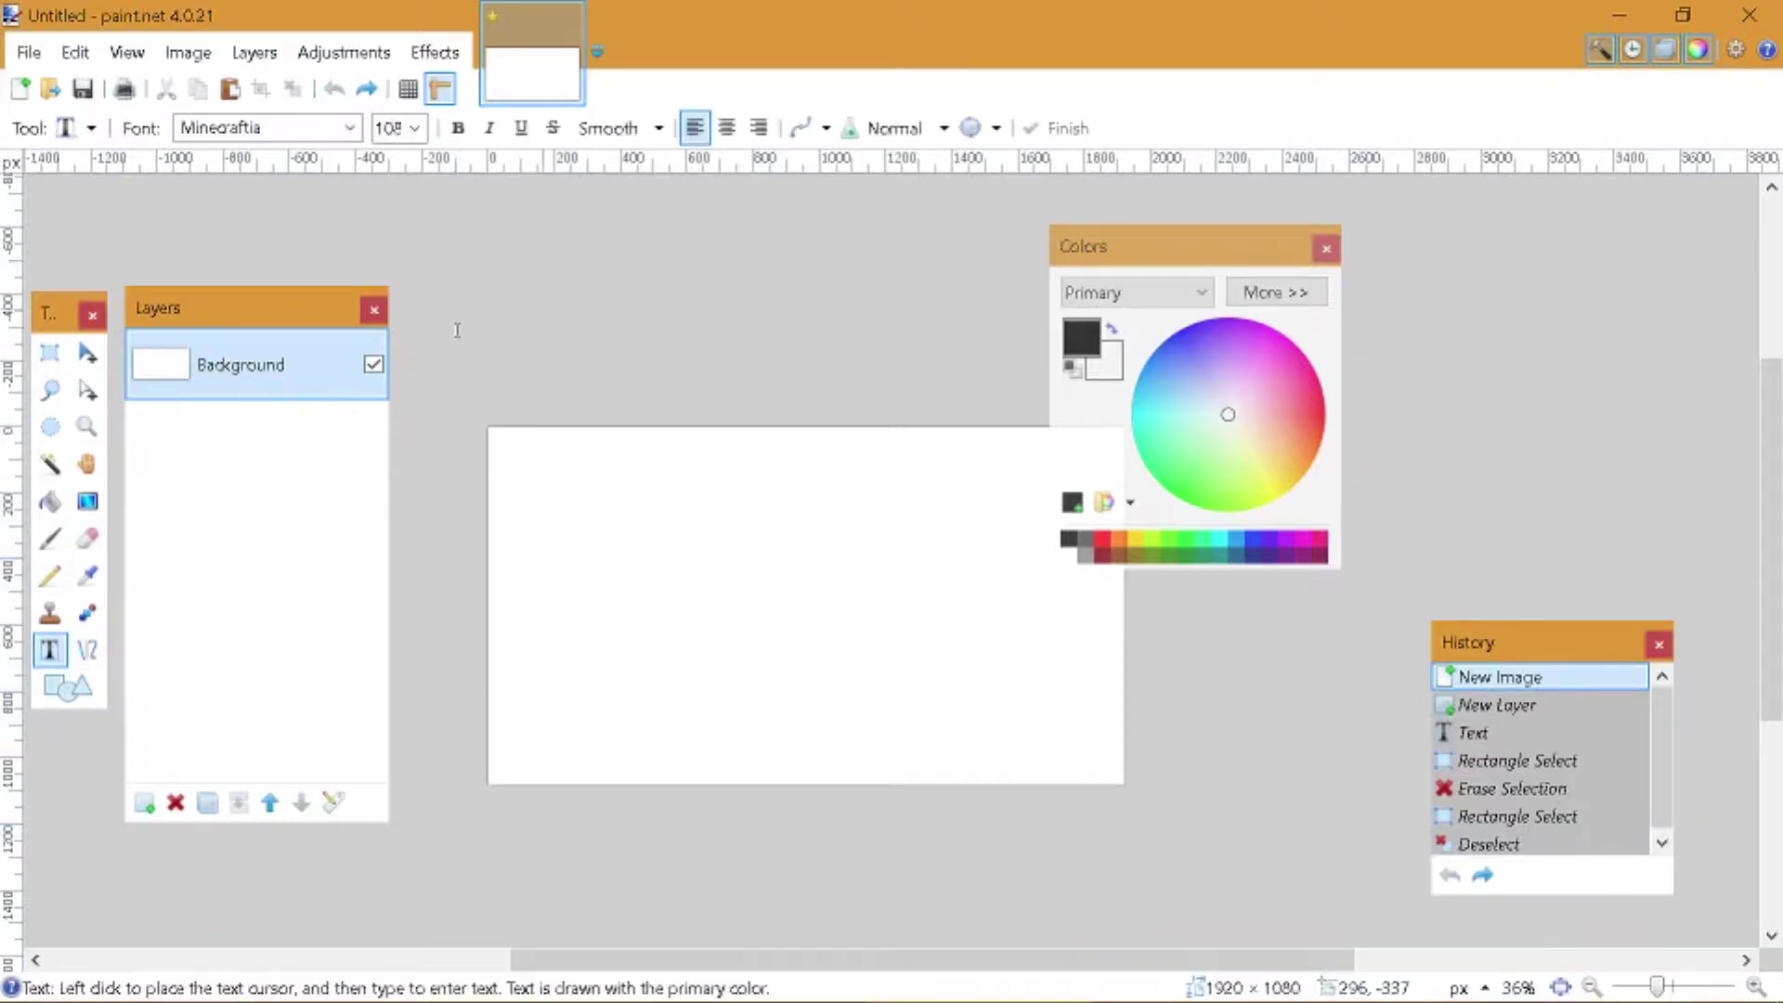
pyautogui.click(144, 802)
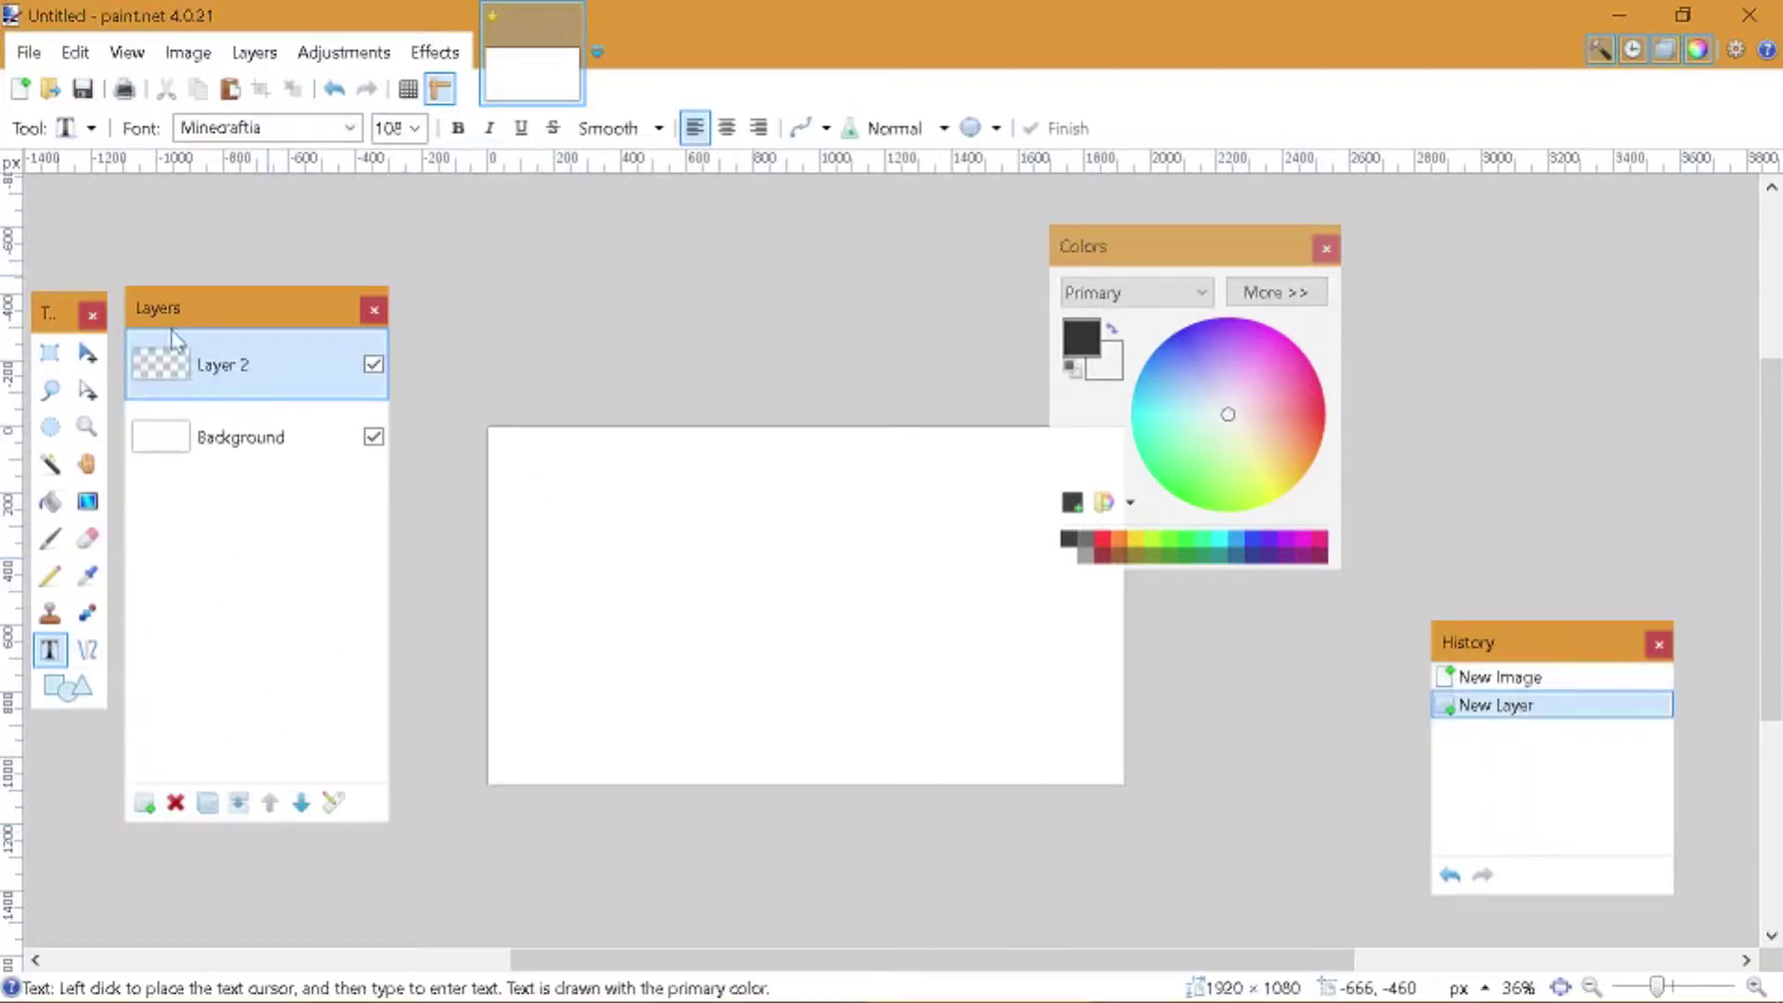
pyautogui.doubleClick(210, 459)
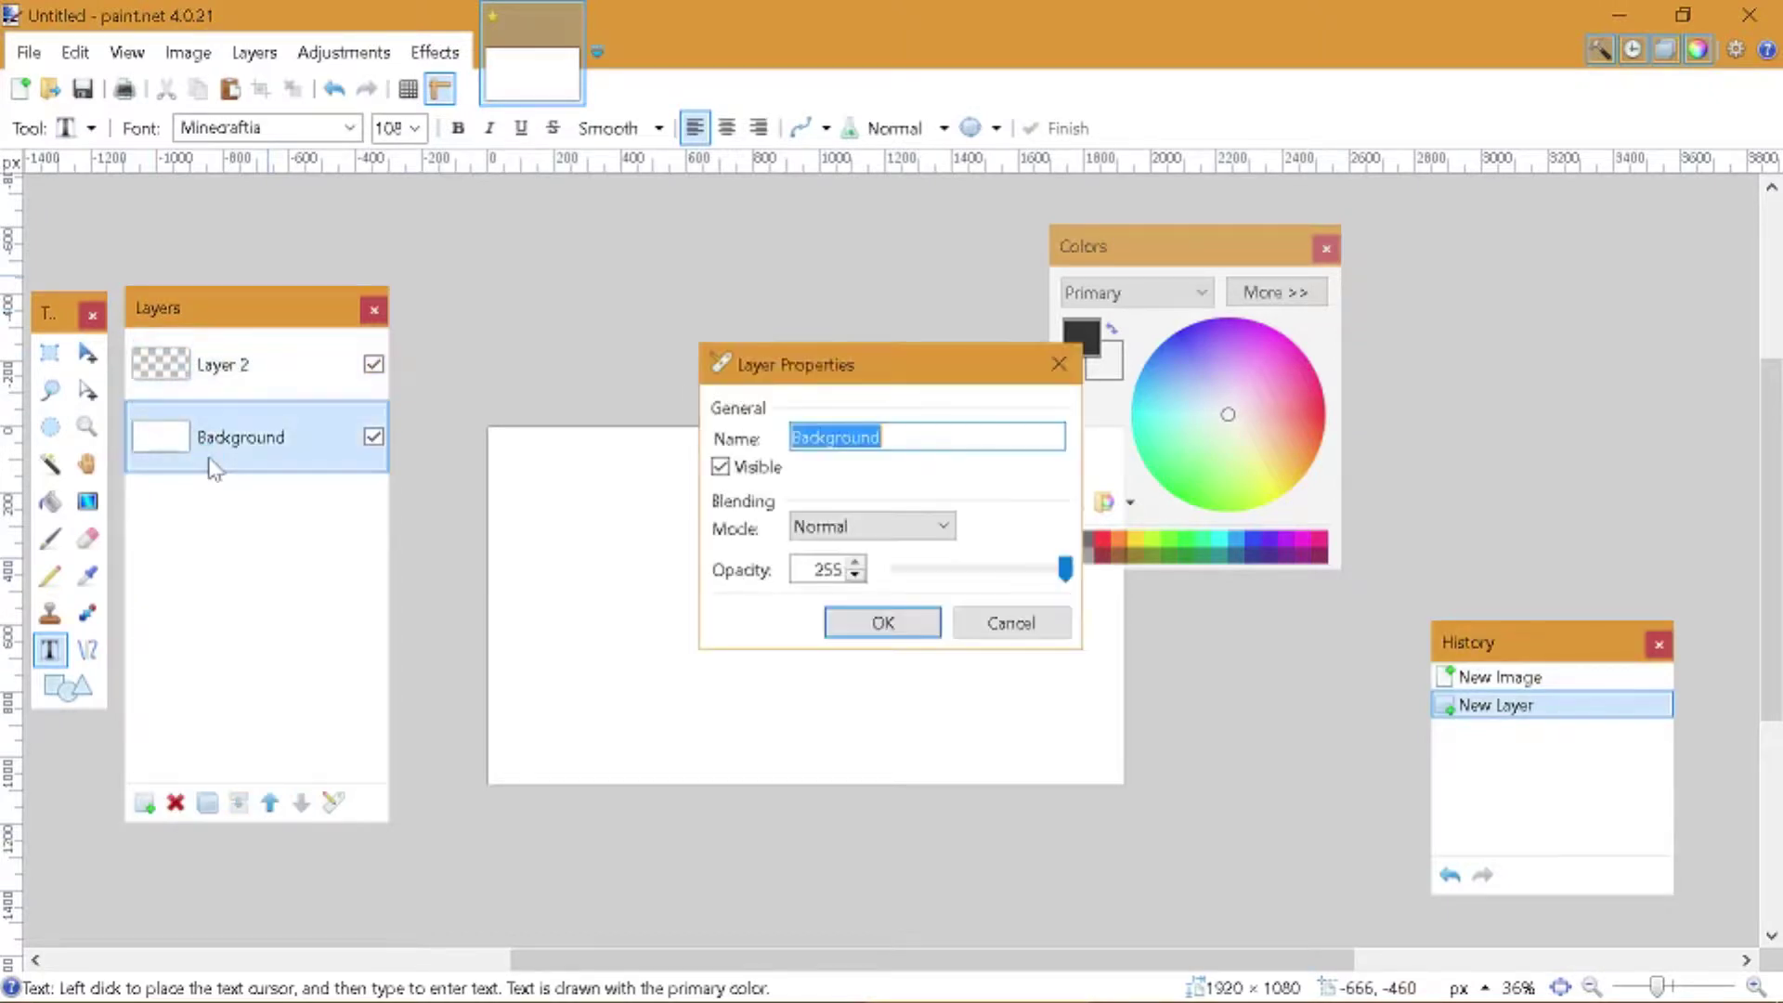
pyautogui.click(1059, 364)
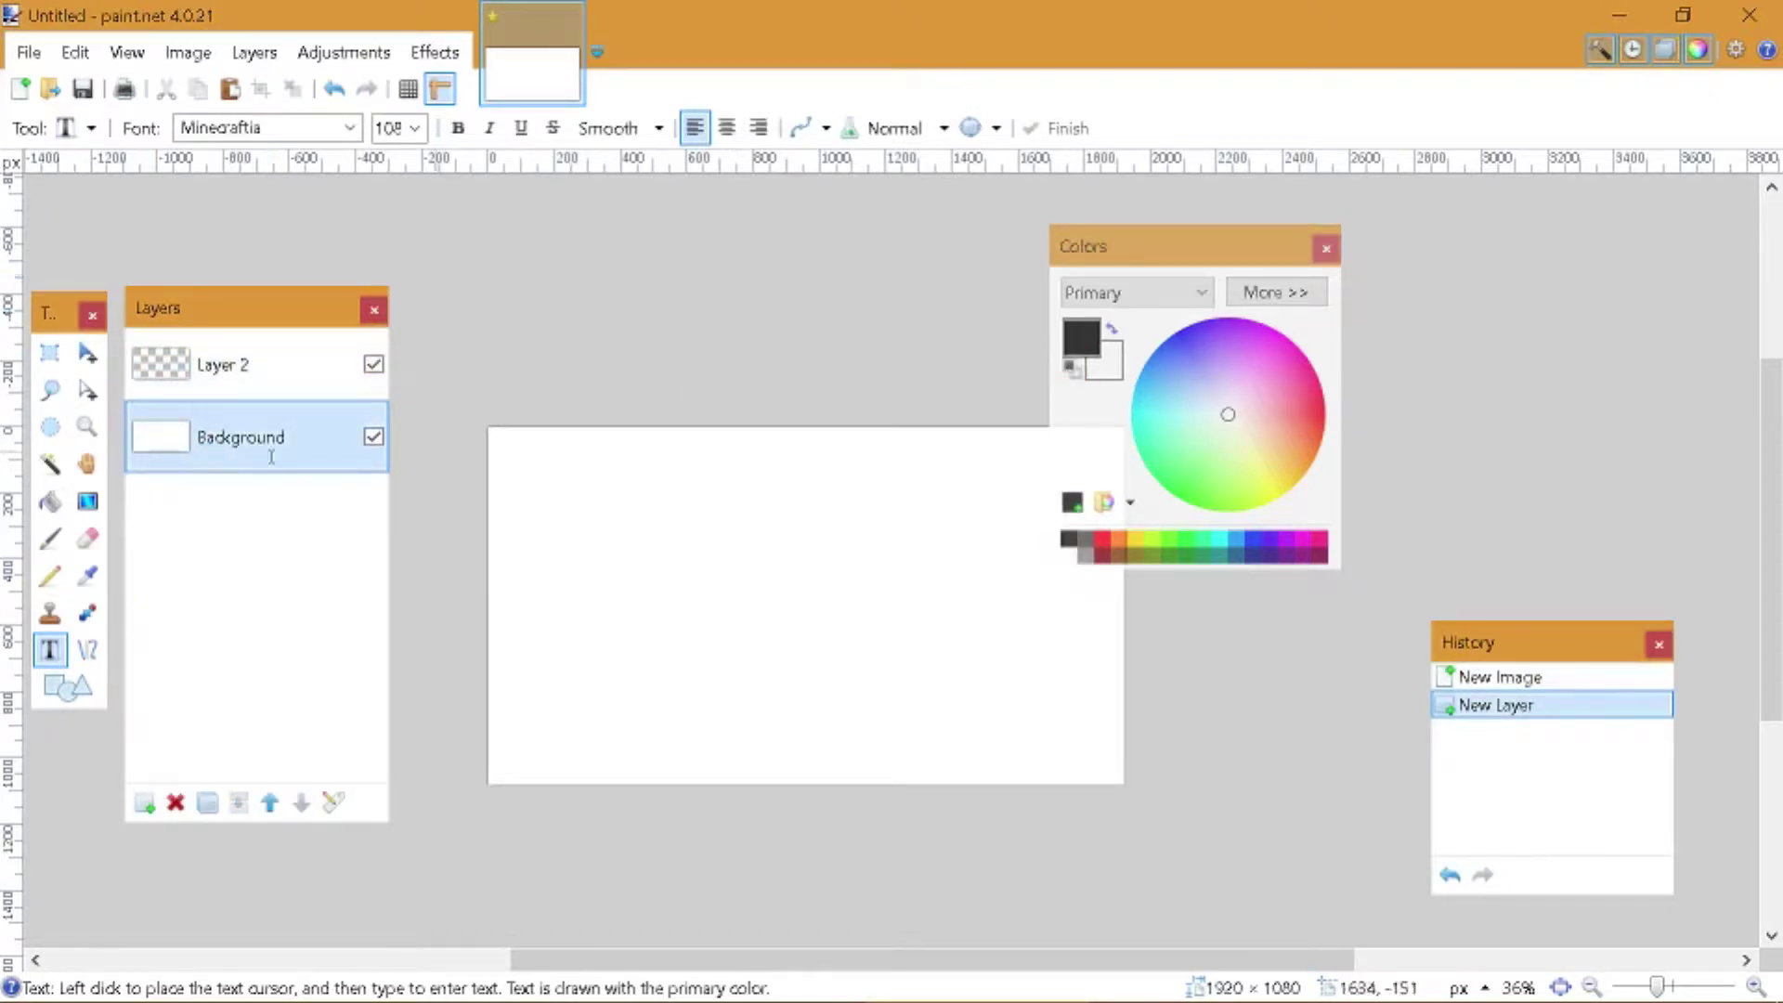
# - Reorder Layer 2 below the Background and back on top, and move the Layers window above the History window
pyautogui.click(232, 369)
pyautogui.moveTo(234, 372); pyautogui.dragTo(1523, 191)
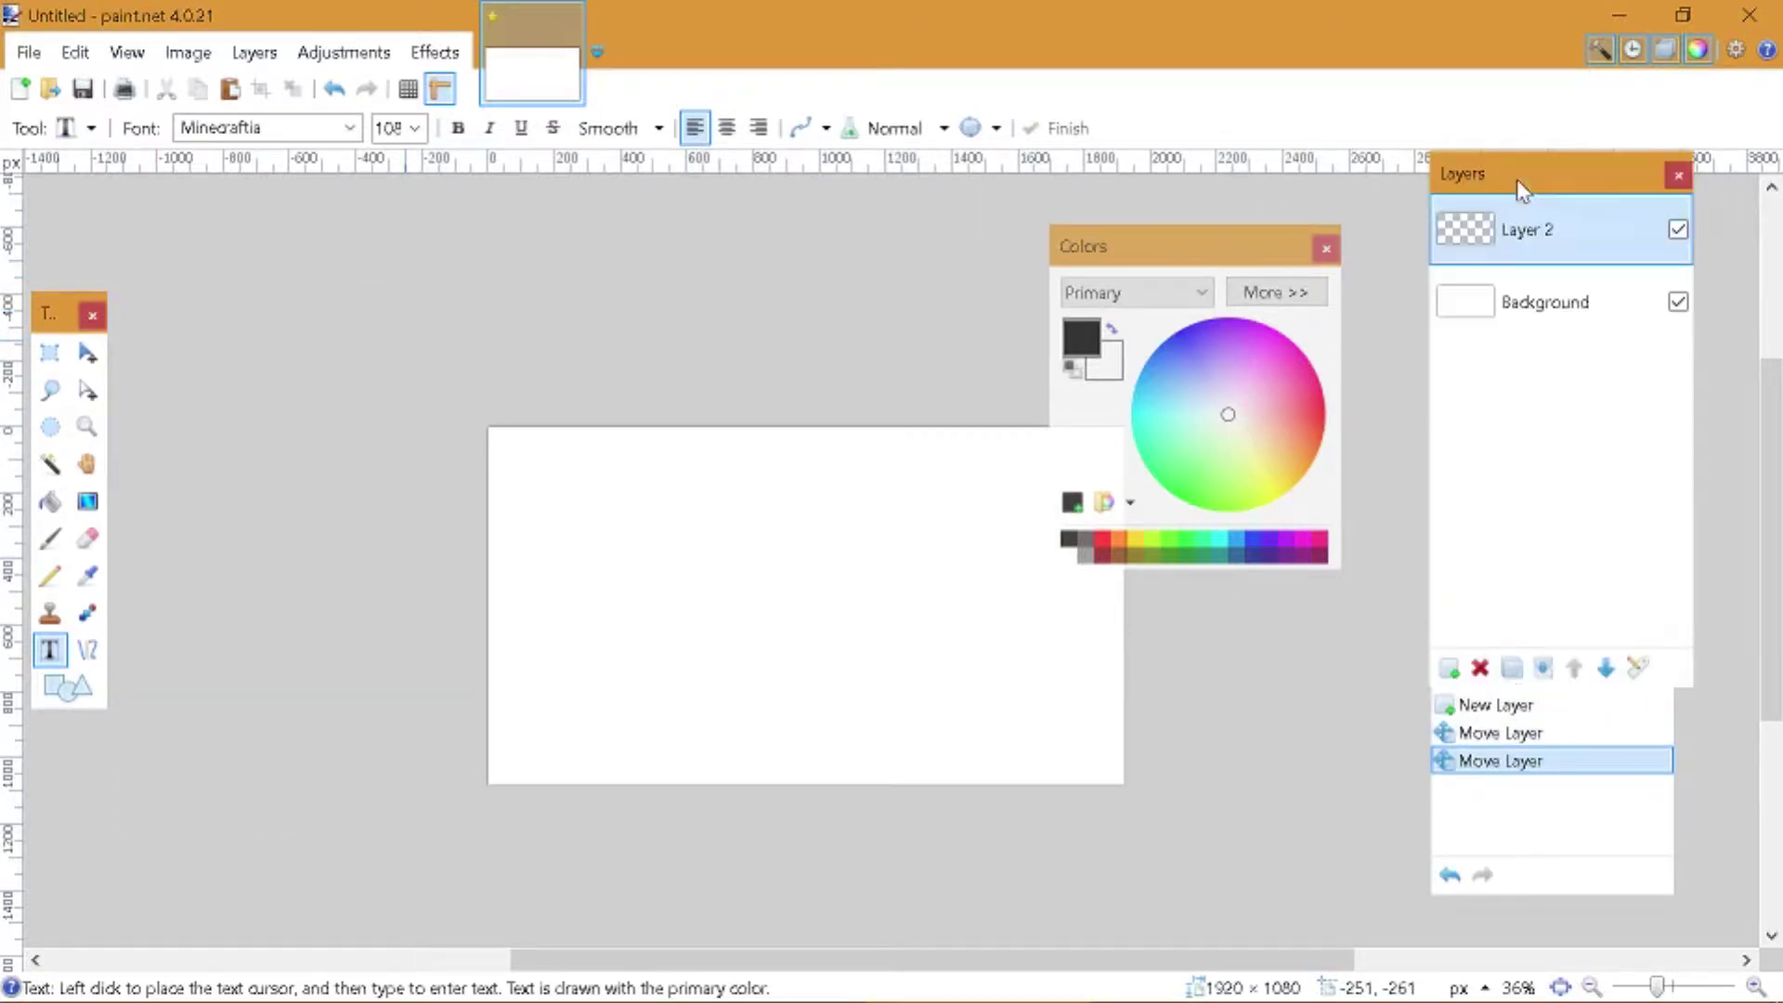
# - Start a text entry on Layer 2, browse the fonts while keeping Minecraftia, and set the text size to 96
pyautogui.click(595, 645)
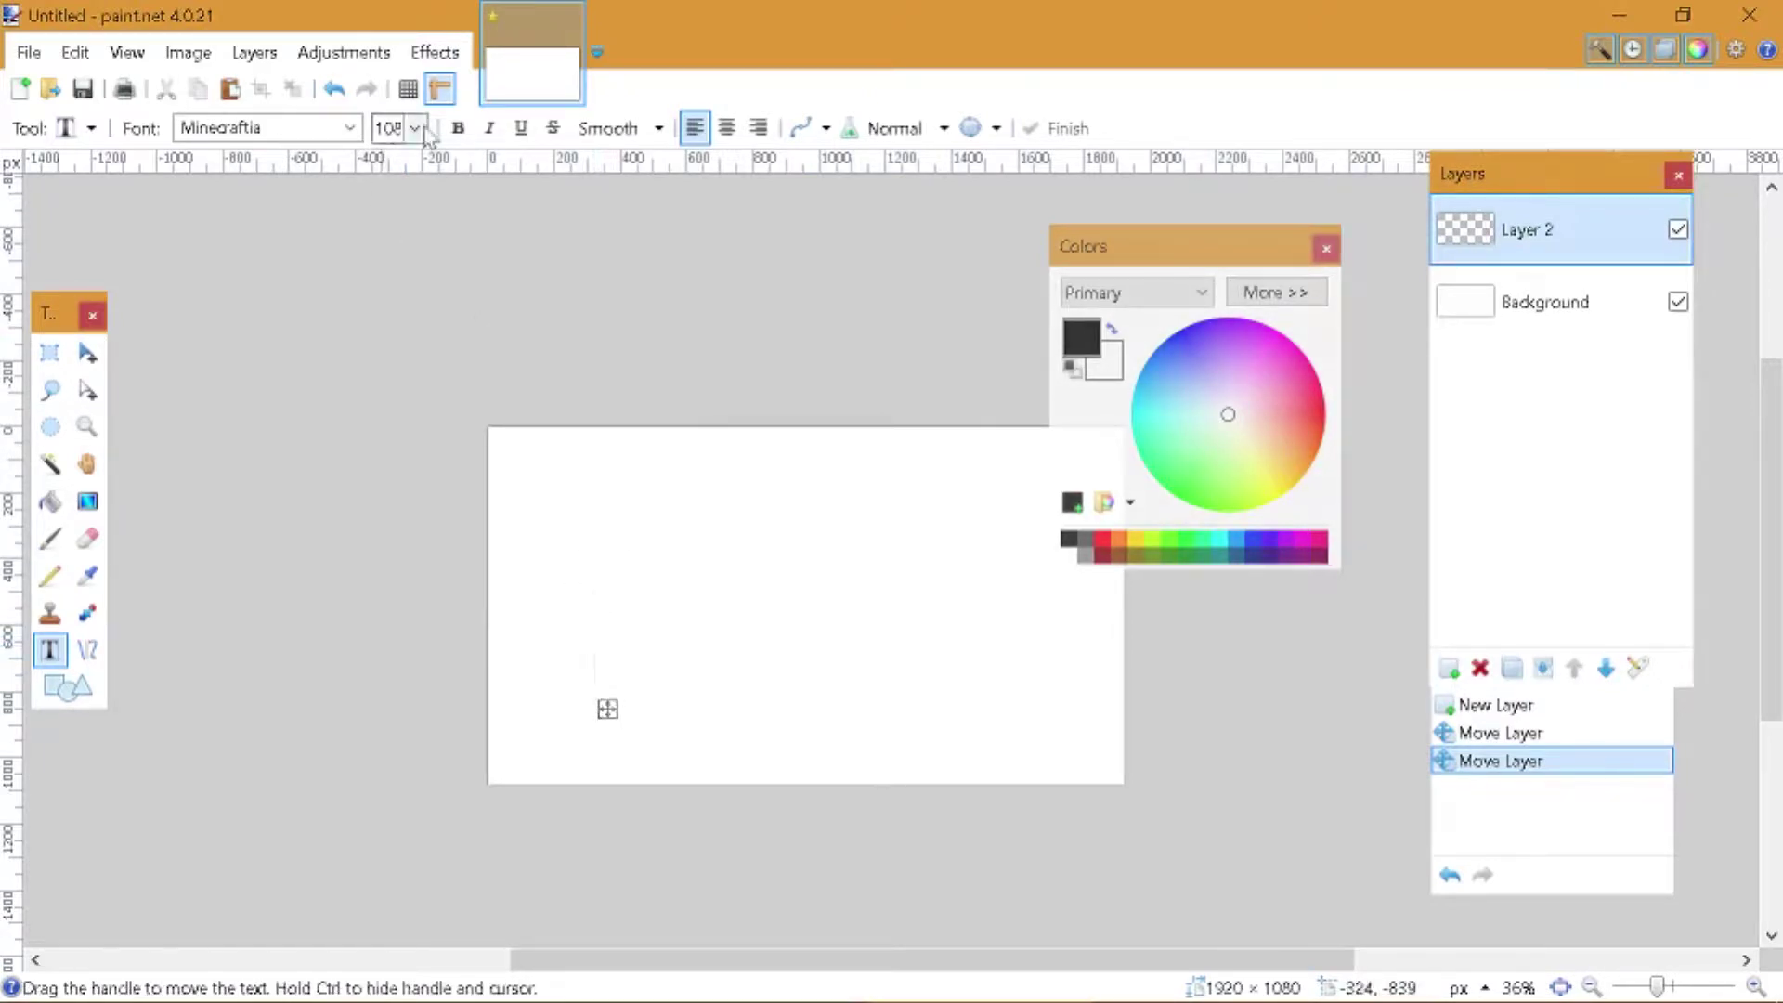
pyautogui.click(415, 127)
pyautogui.click(389, 623)
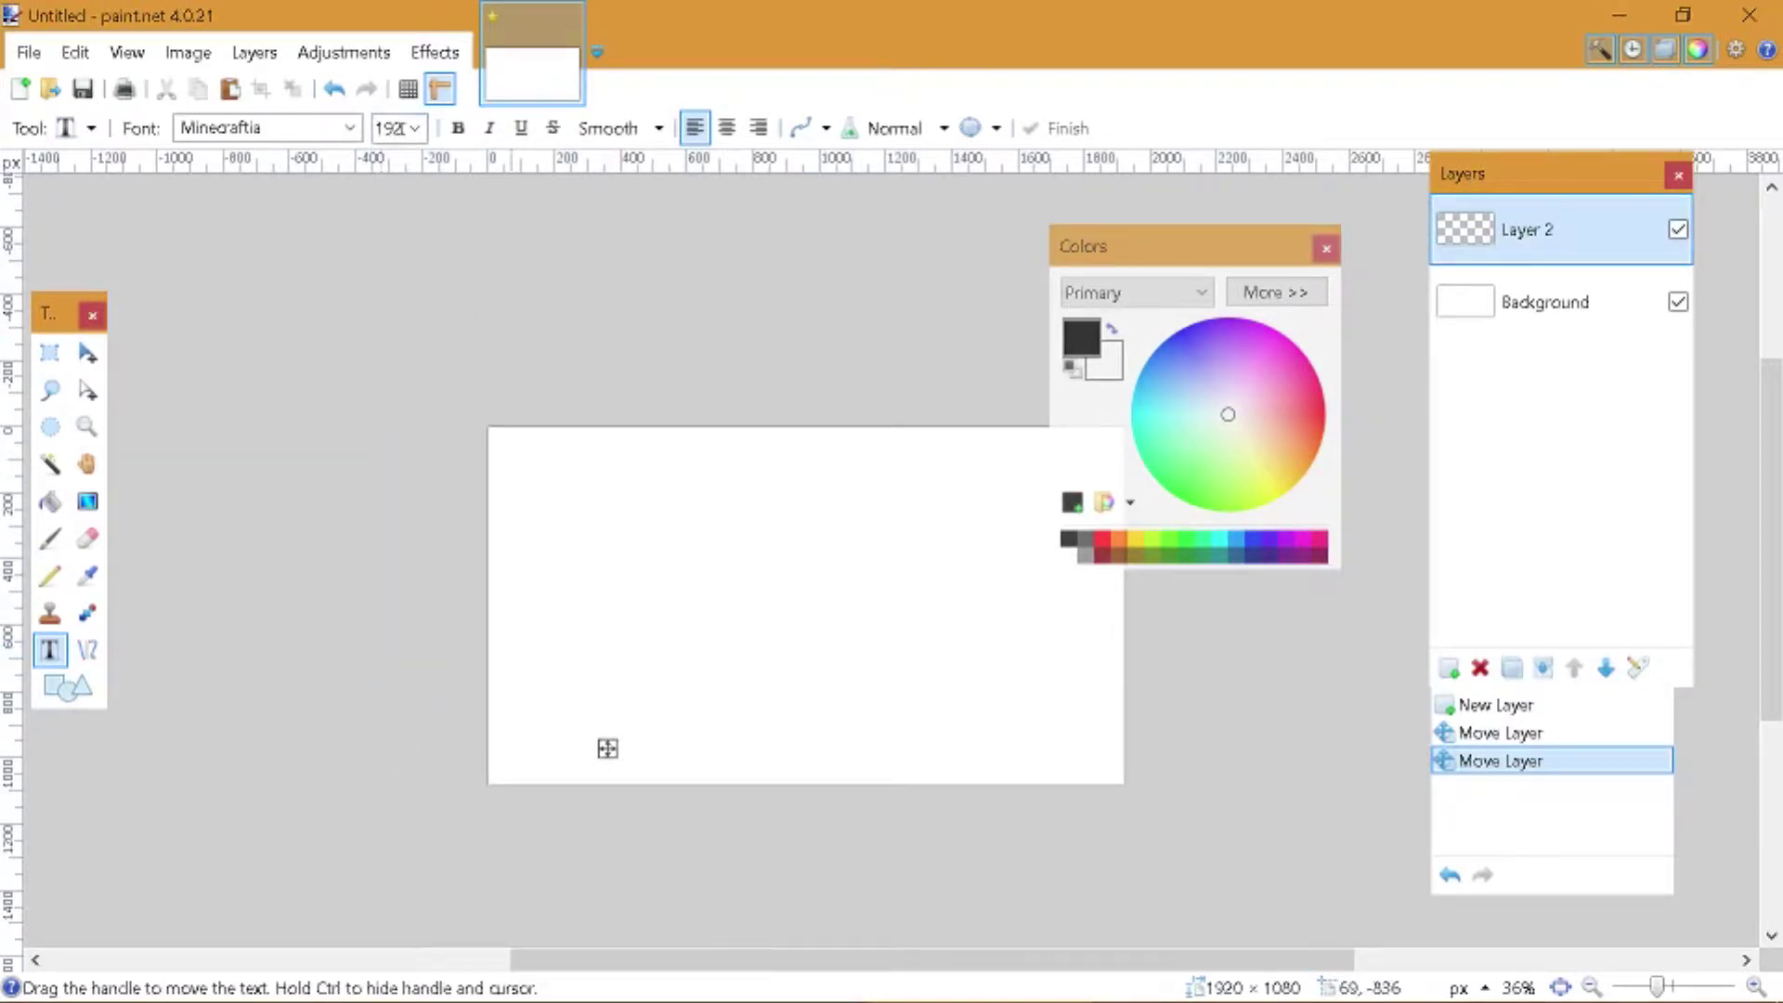
pyautogui.click(336, 132)
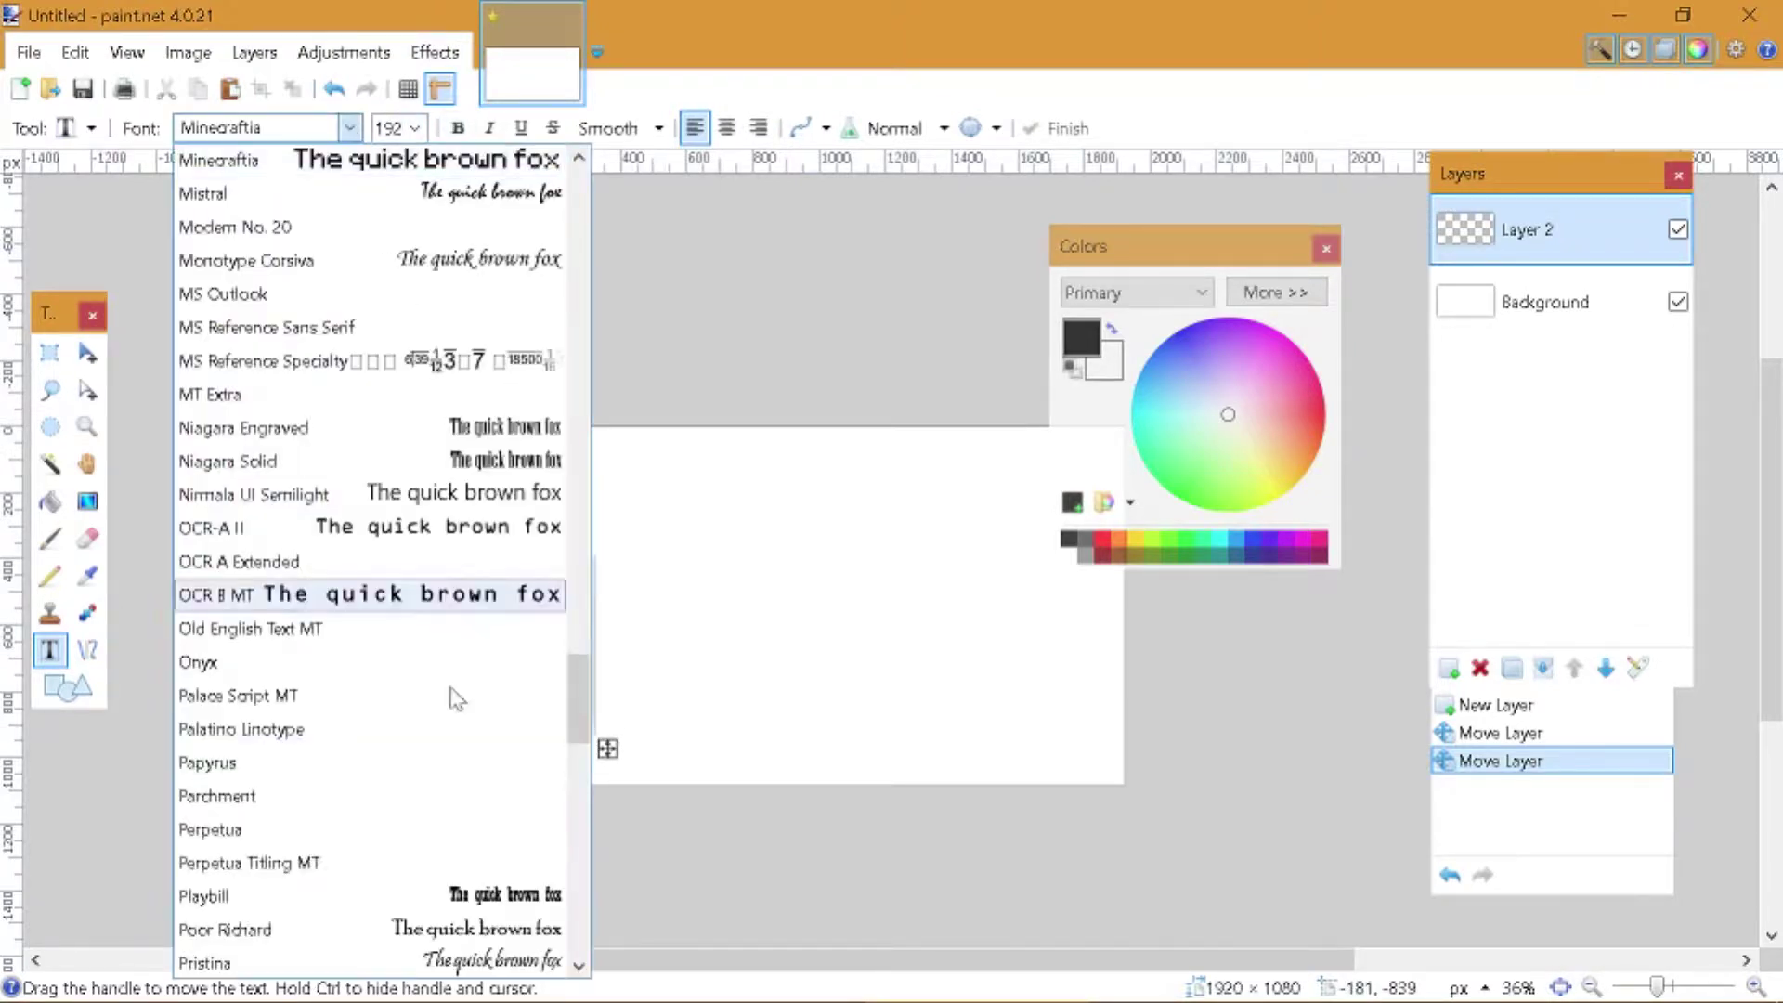
pyautogui.scroll(-5, 442, 621)
pyautogui.scroll(6, 338, 158)
pyautogui.click(352, 129)
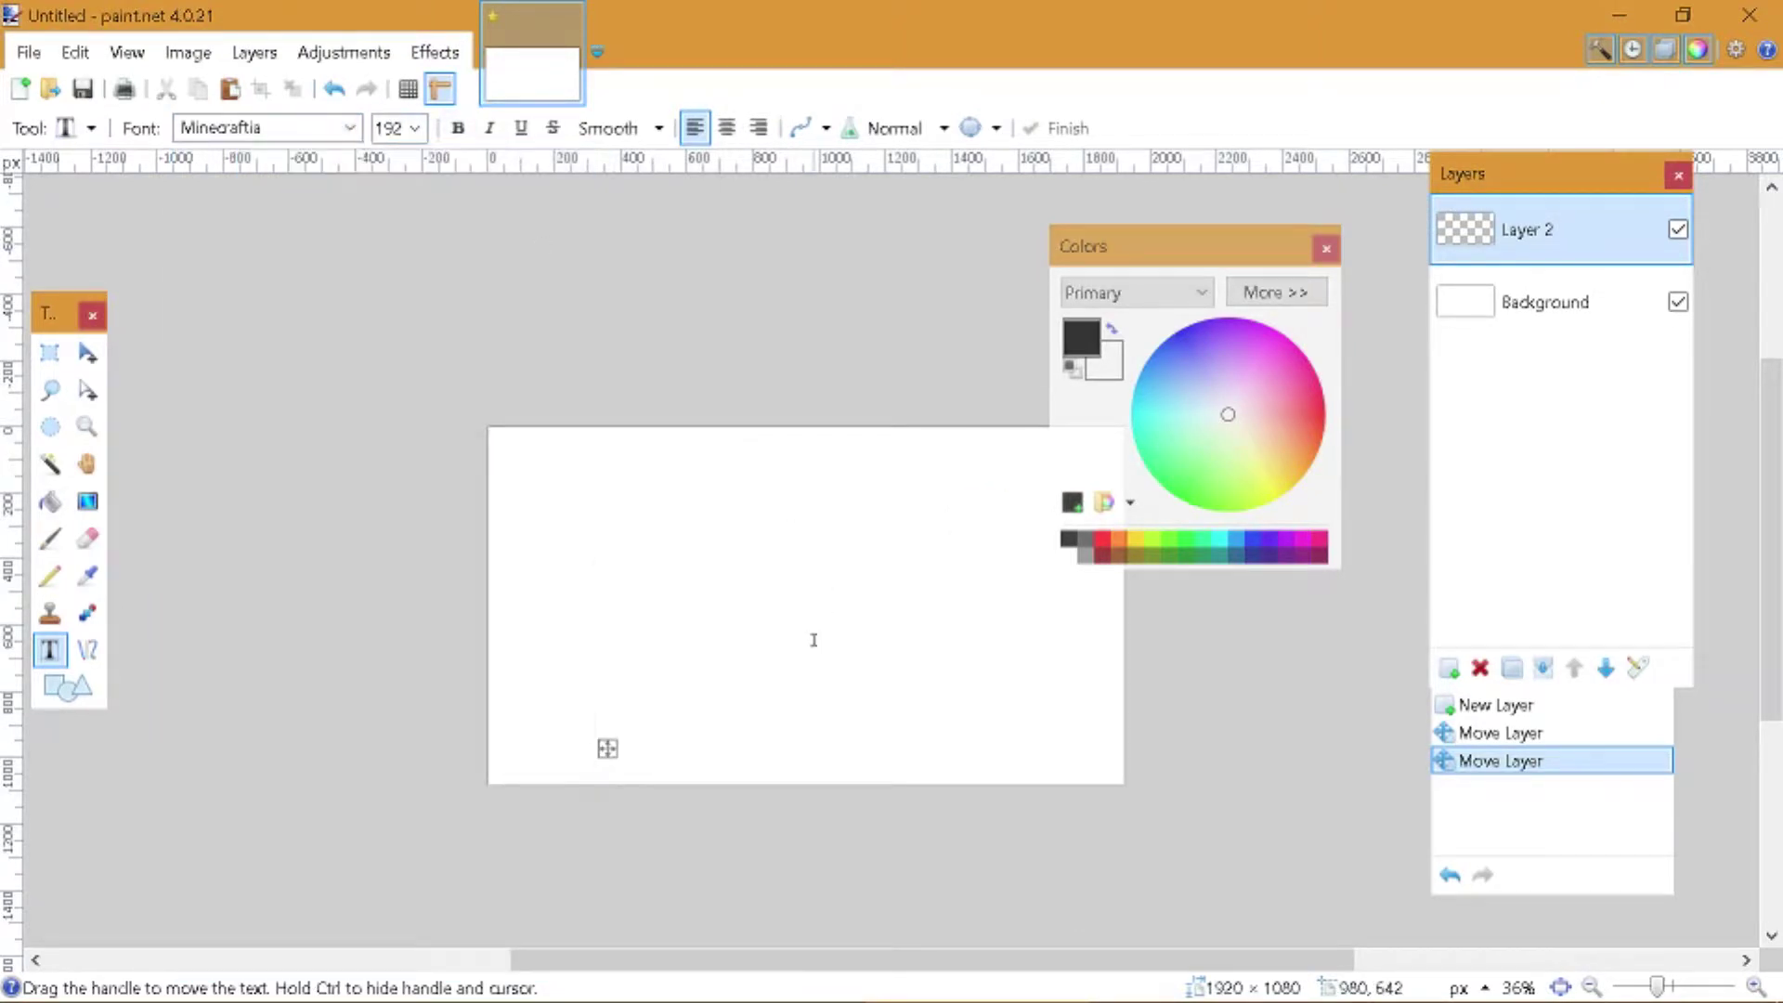
pyautogui.click(414, 128)
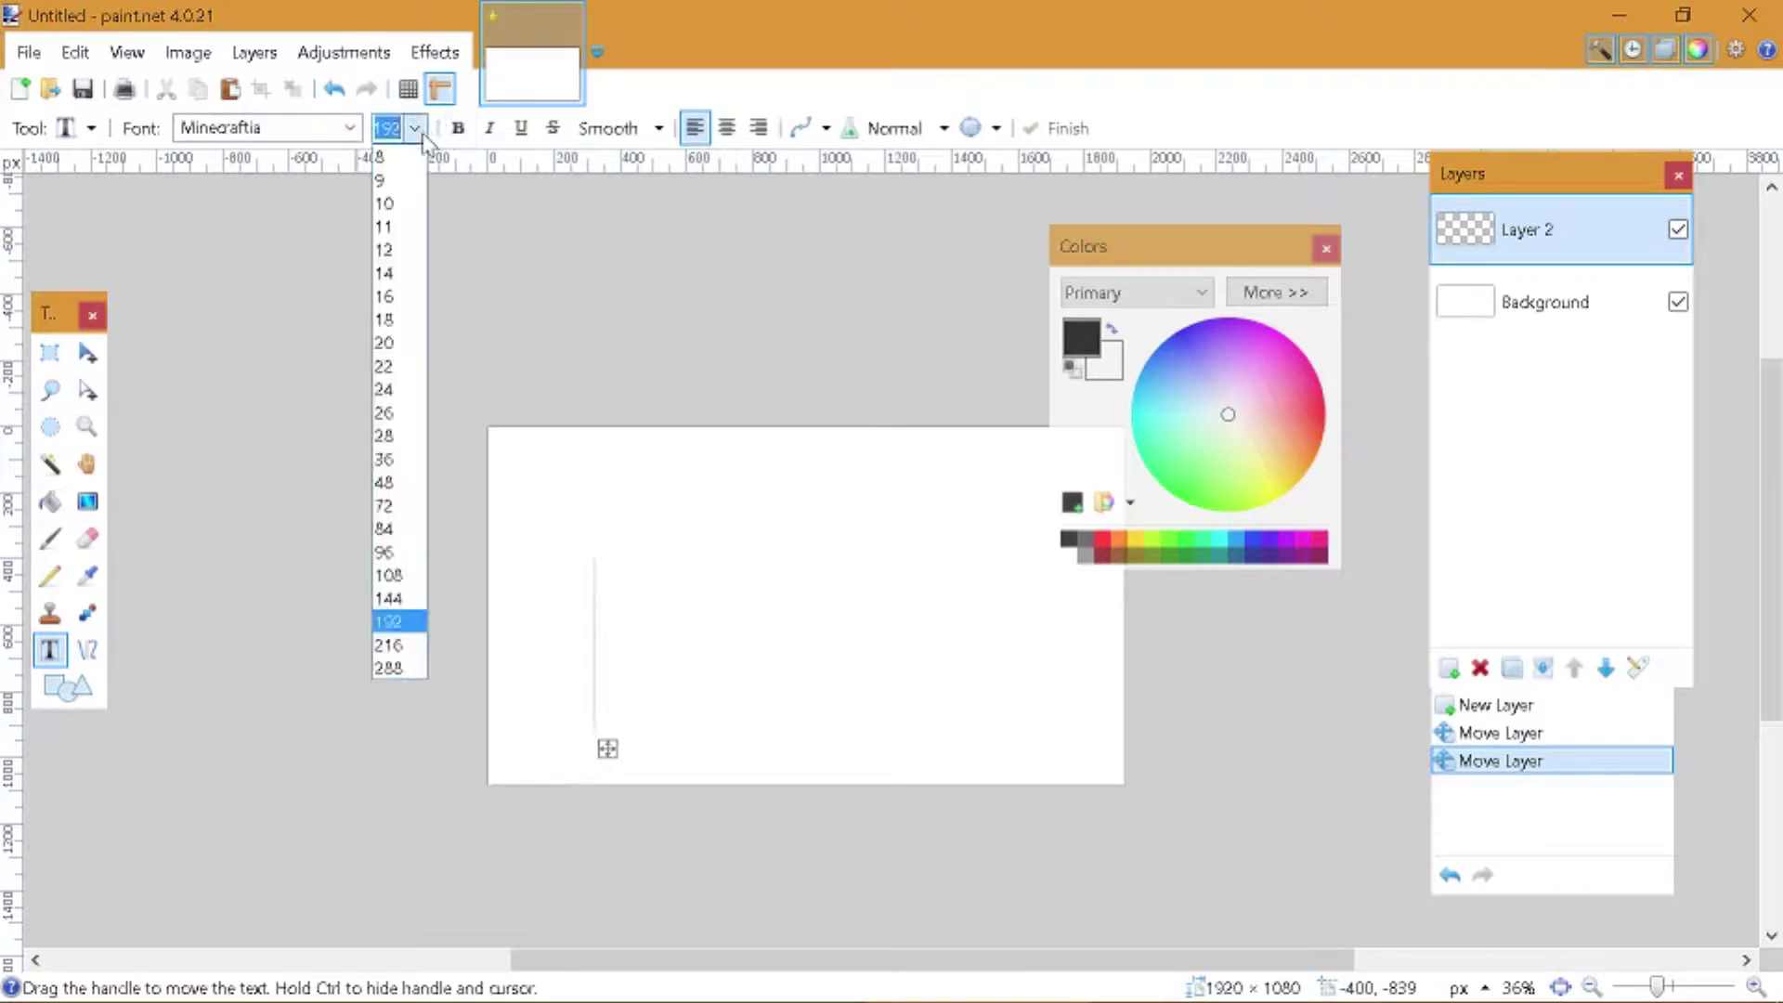
pyautogui.click(415, 554)
# - Write "How to make" on Layer 2 and position the text in the upper part of the canvas
pyautogui.write('H')
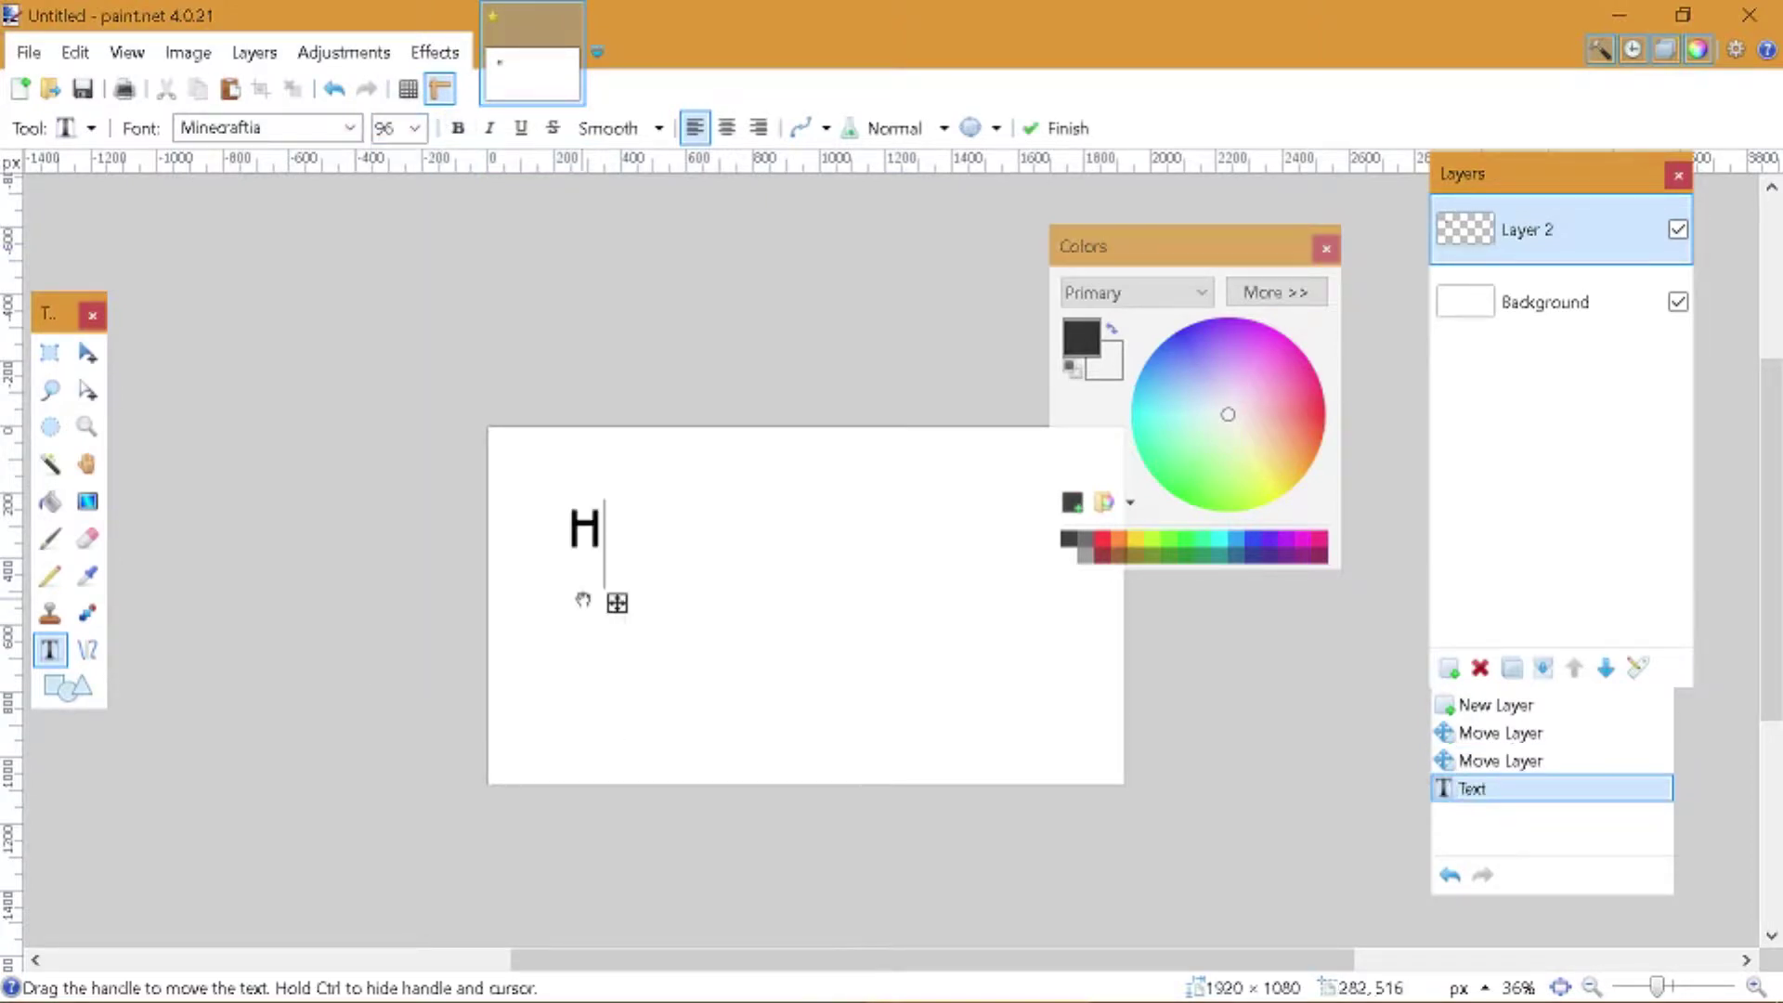
pyautogui.write('ow t')
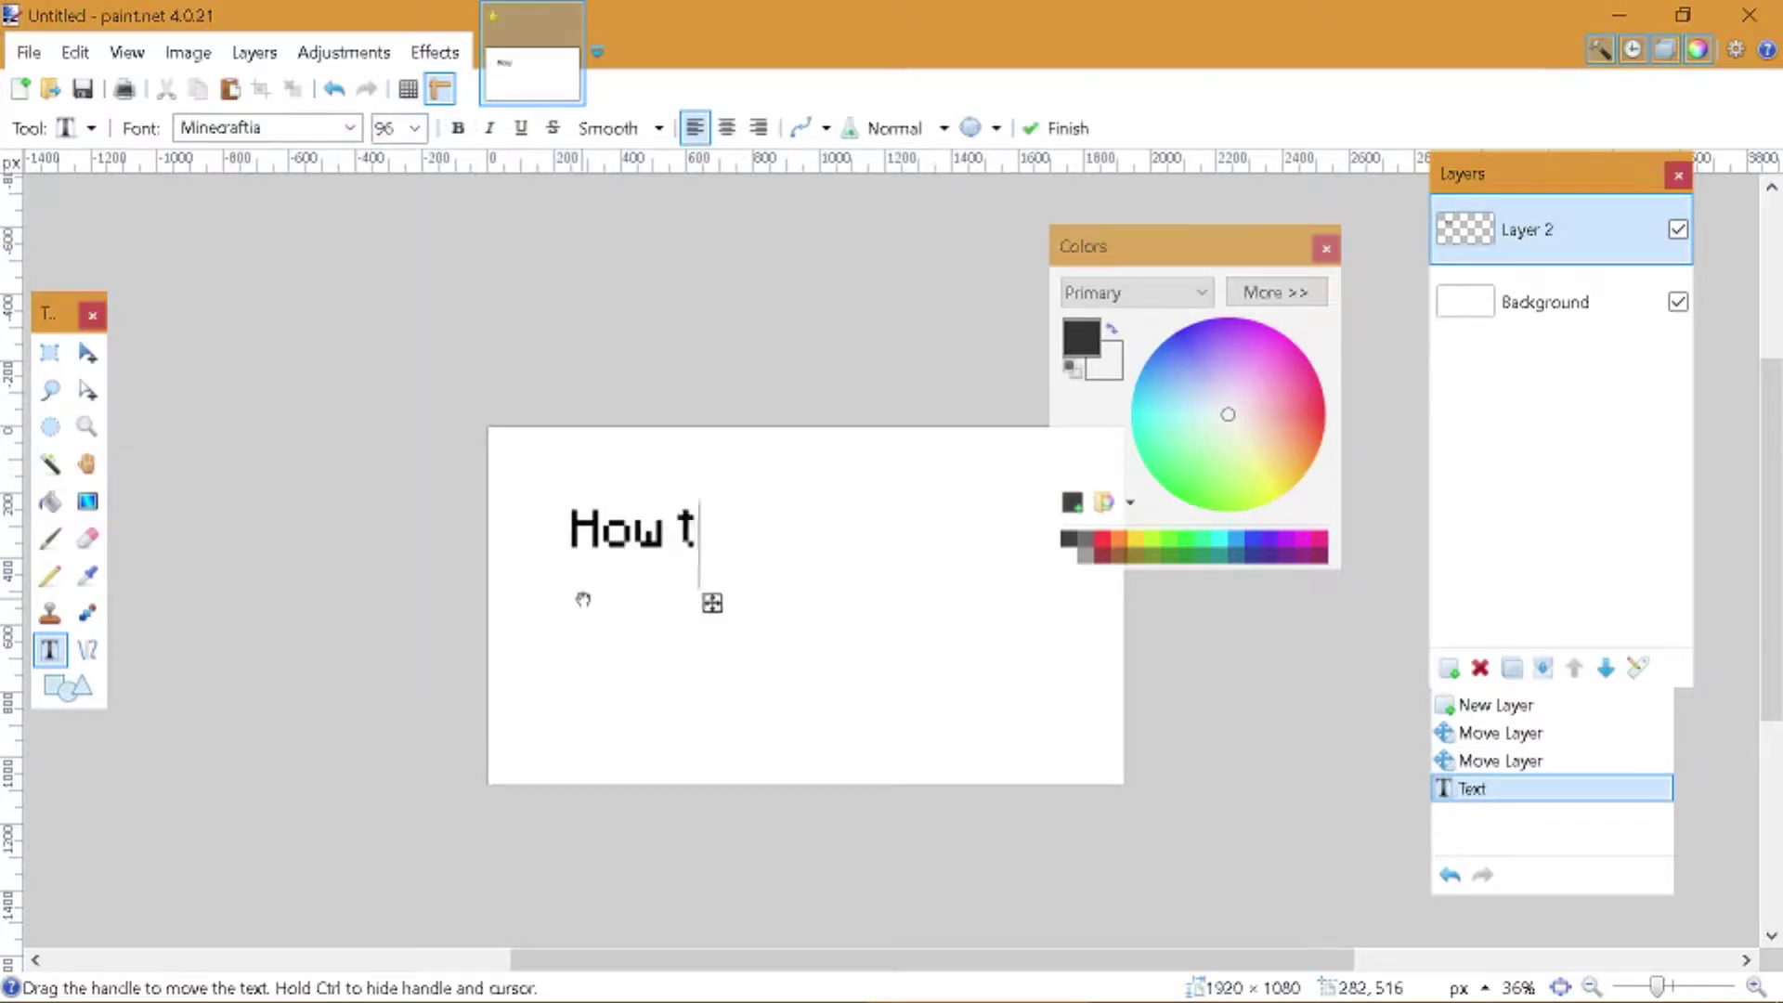
pyautogui.write('o mak')
pyautogui.press('BackSpace')
pyautogui.press('BackSpace')
pyautogui.press('BackSpace')
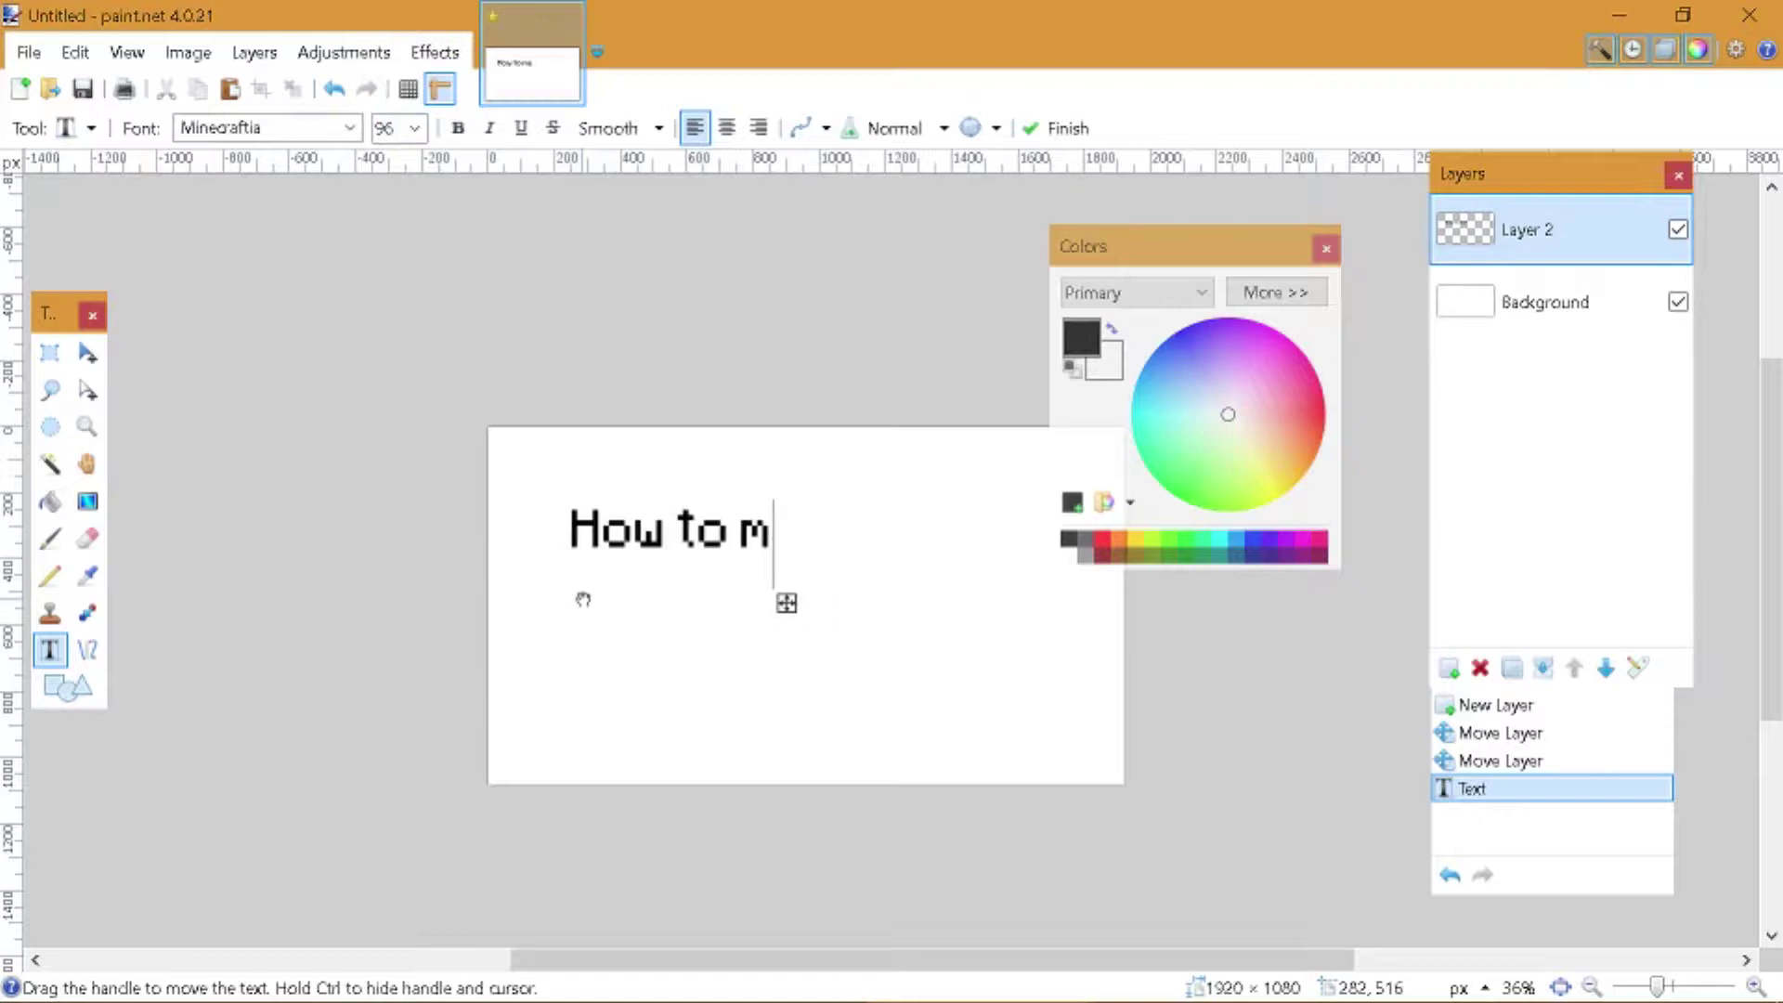
pyautogui.write('make')
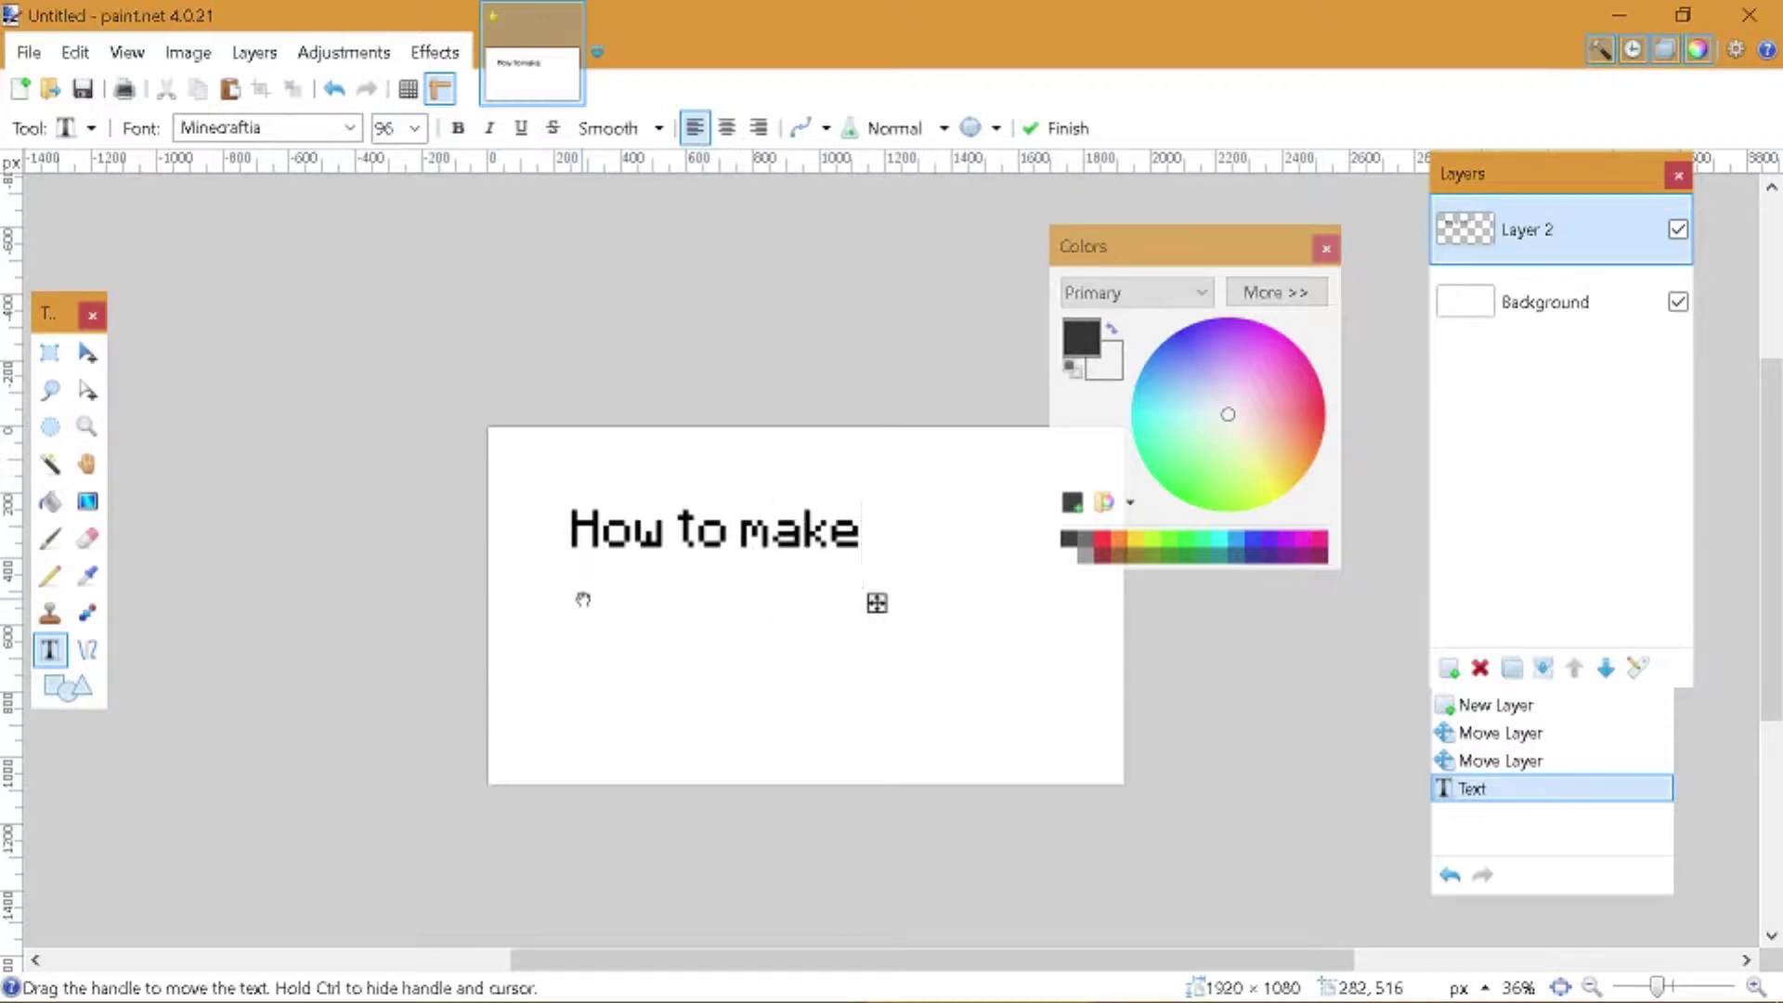
pyautogui.moveTo(876, 602)
pyautogui.mouseDown()
pyautogui.moveTo(844, 581)
pyautogui.moveTo(864, 593)
pyautogui.mouseUp()
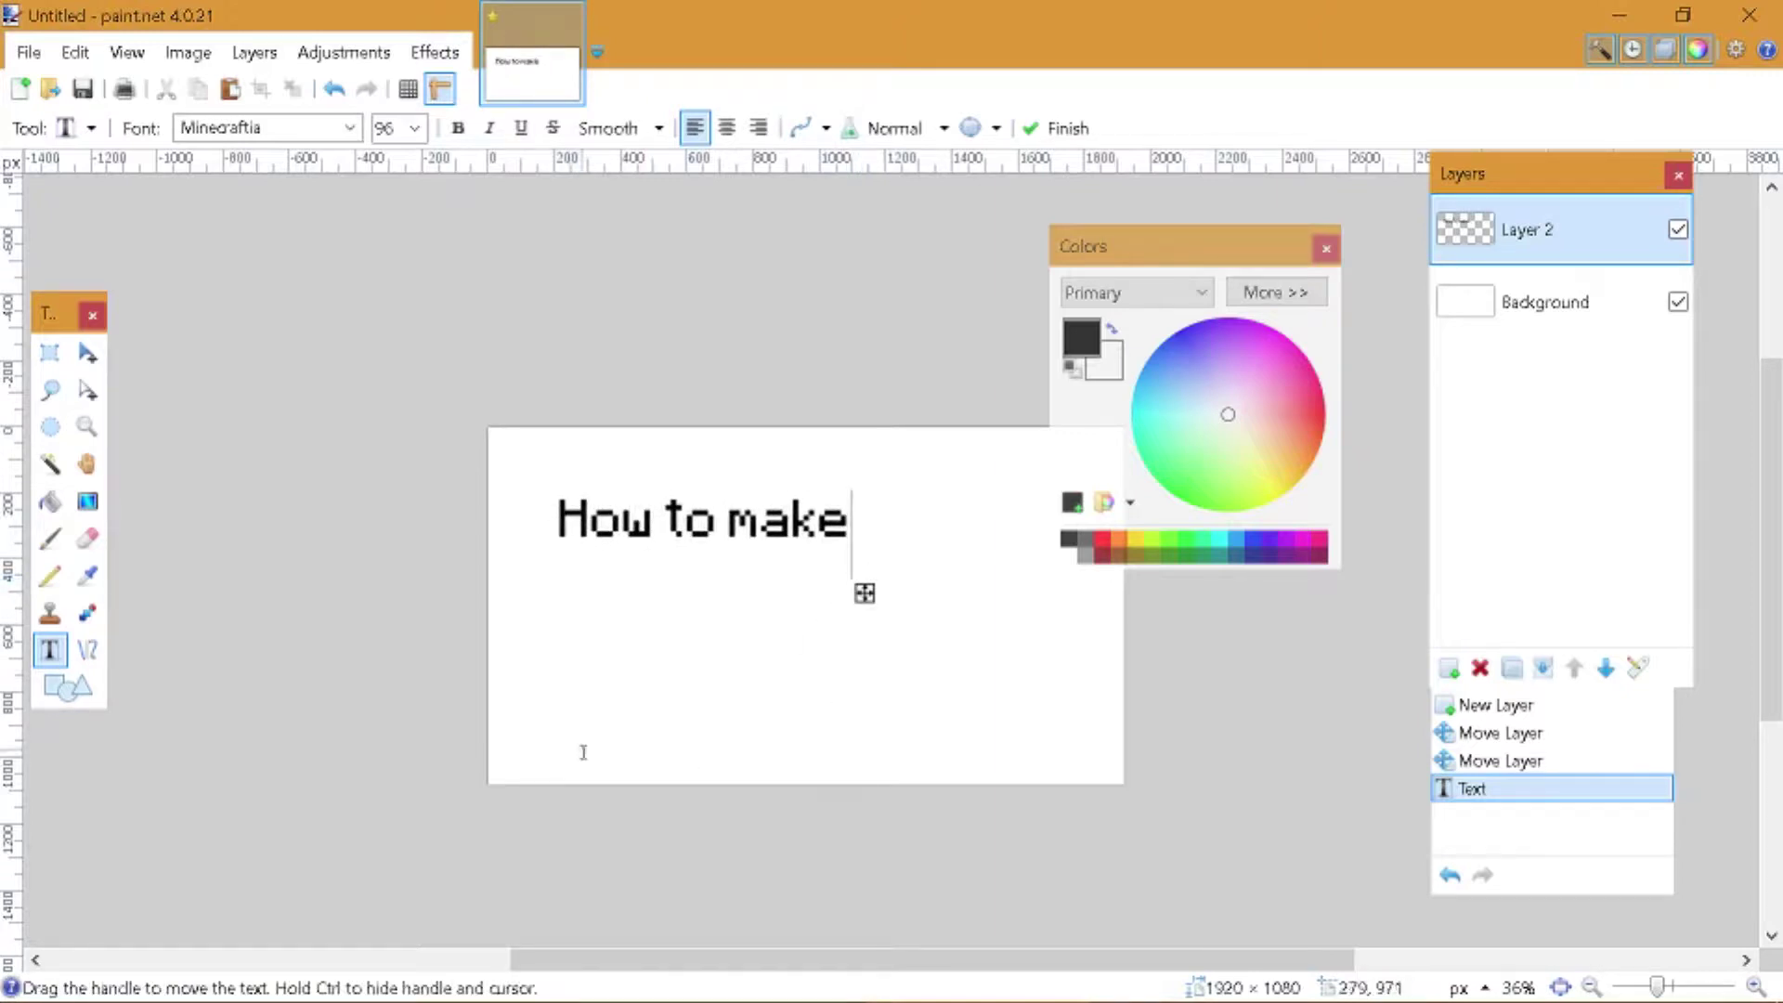
# - Write "Thumbnails" in Minecraftia at size 216 on Layer 2, starting below the "How to make" text
pyautogui.click(596, 717)
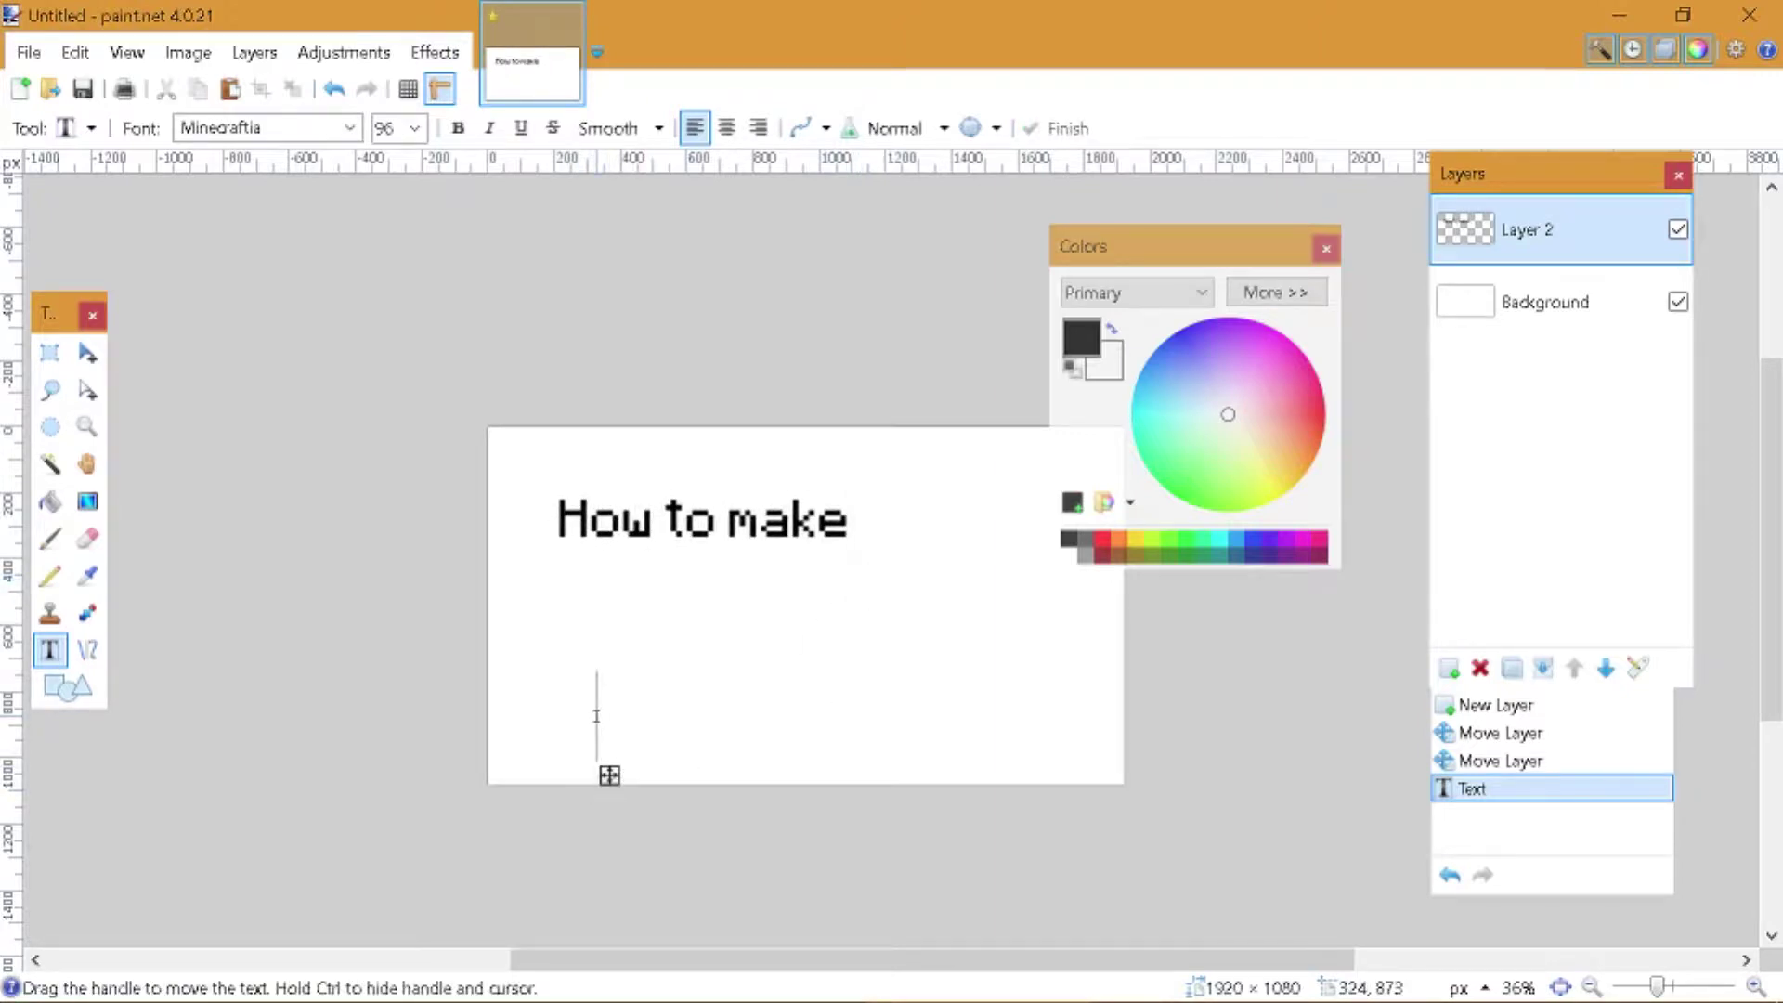
pyautogui.moveTo(607, 772); pyautogui.dragTo(588, 662)
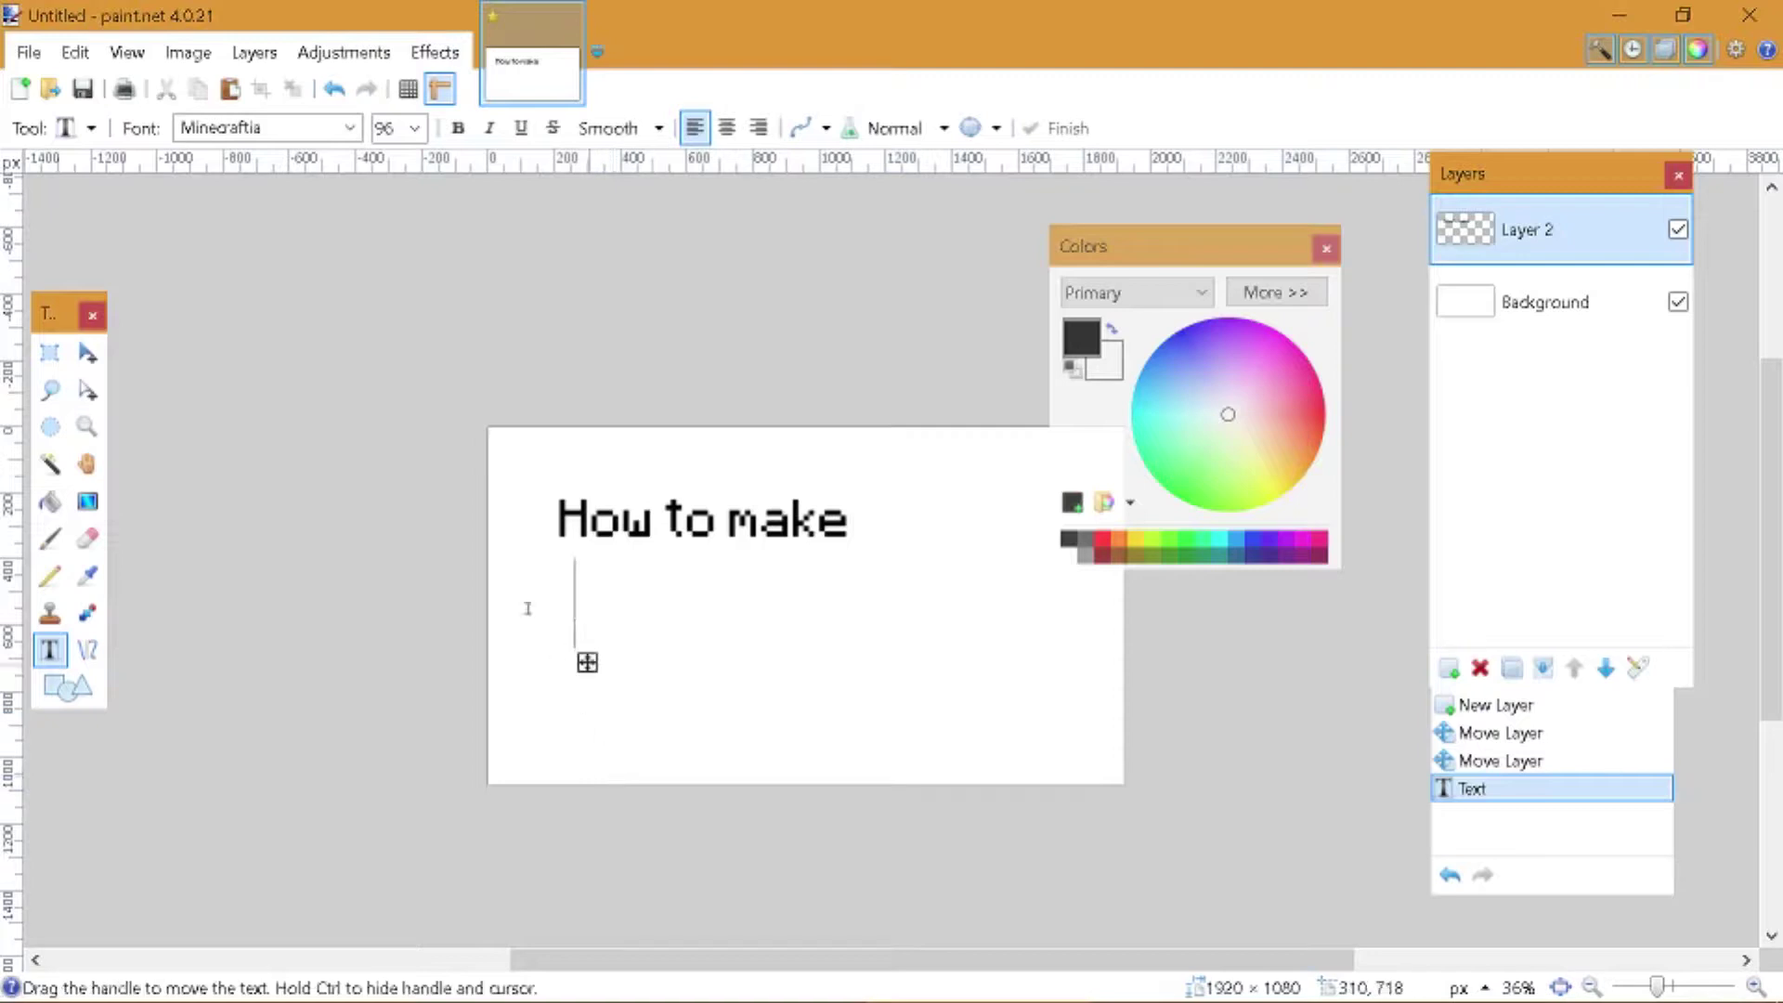
pyautogui.click(420, 130)
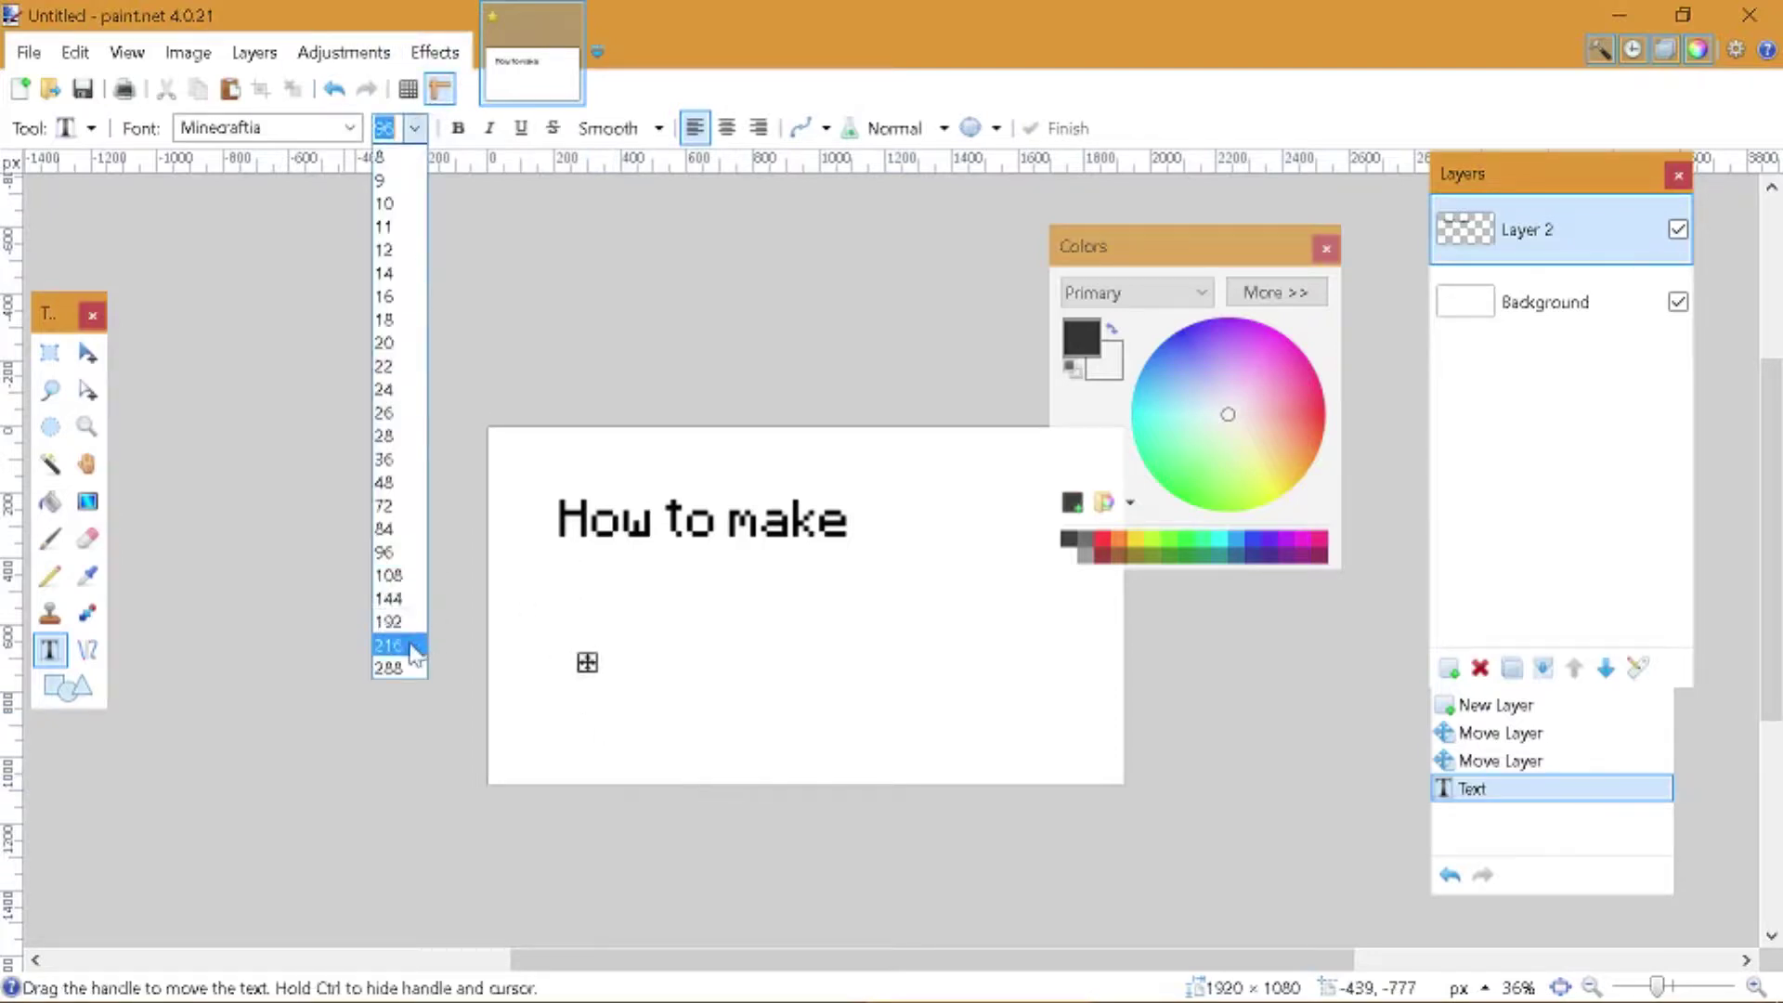
pyautogui.click(408, 650)
pyautogui.write('TH')
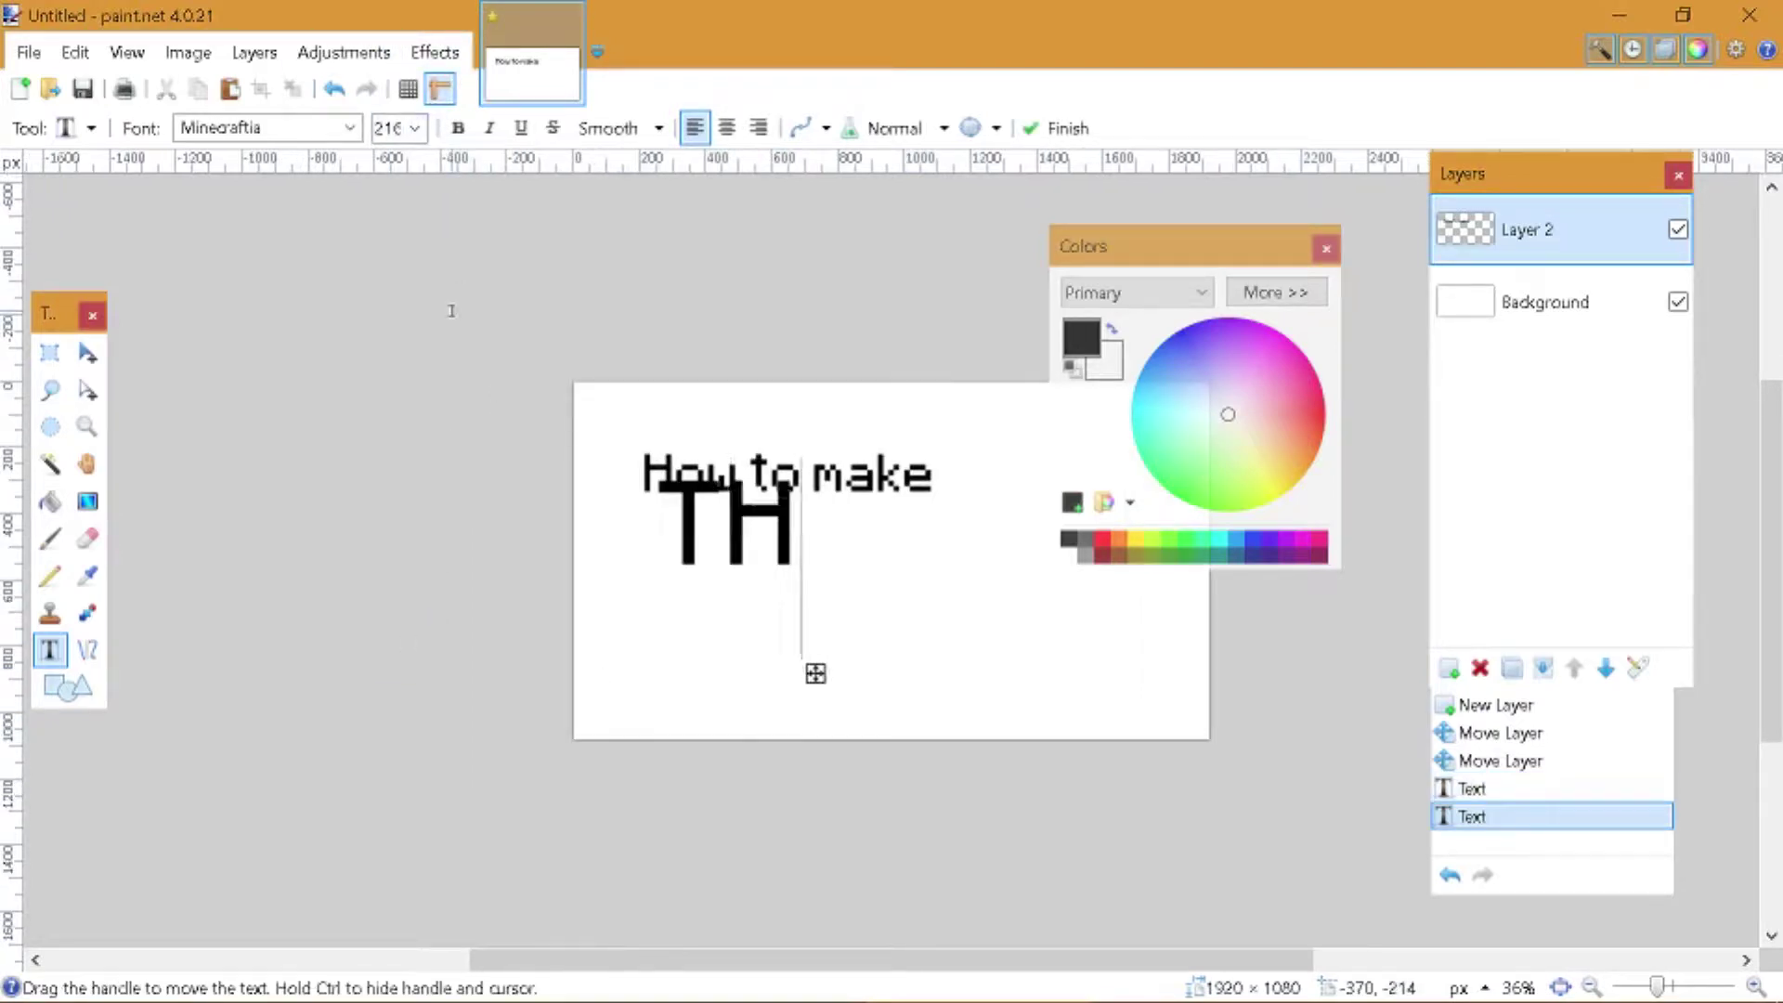
pyautogui.press('BackSpace')
pyautogui.write('hu')
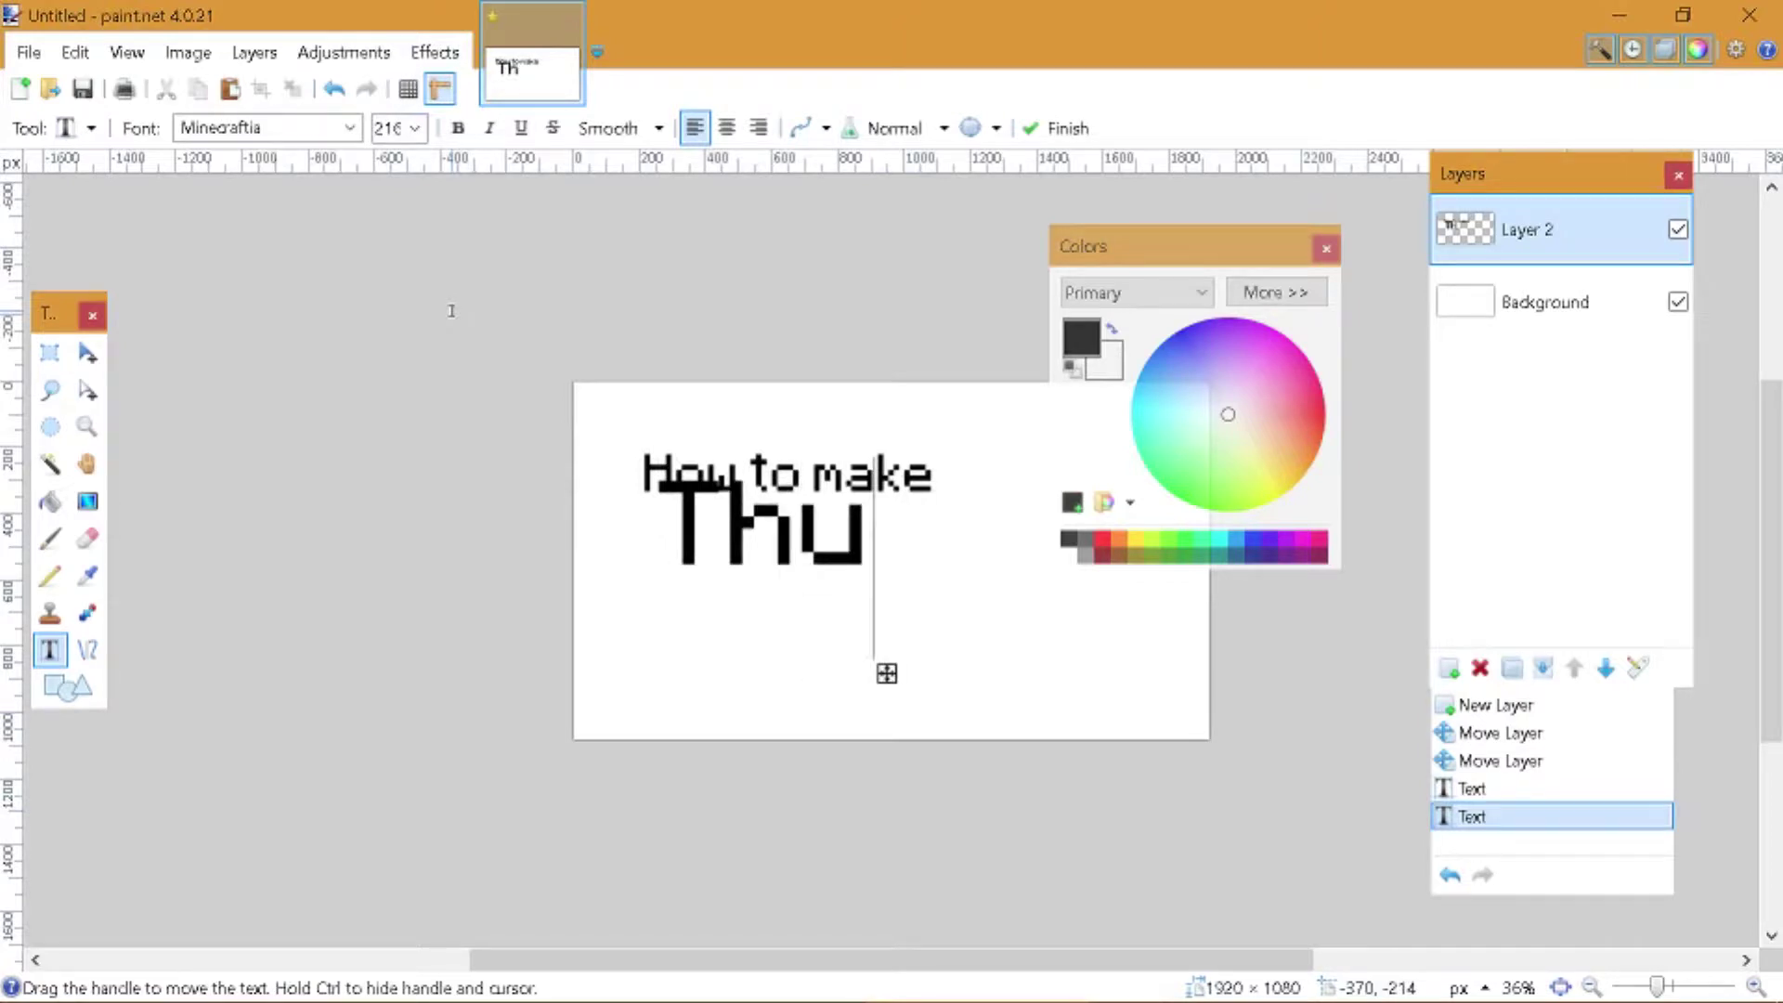
pyautogui.write('mbnail')
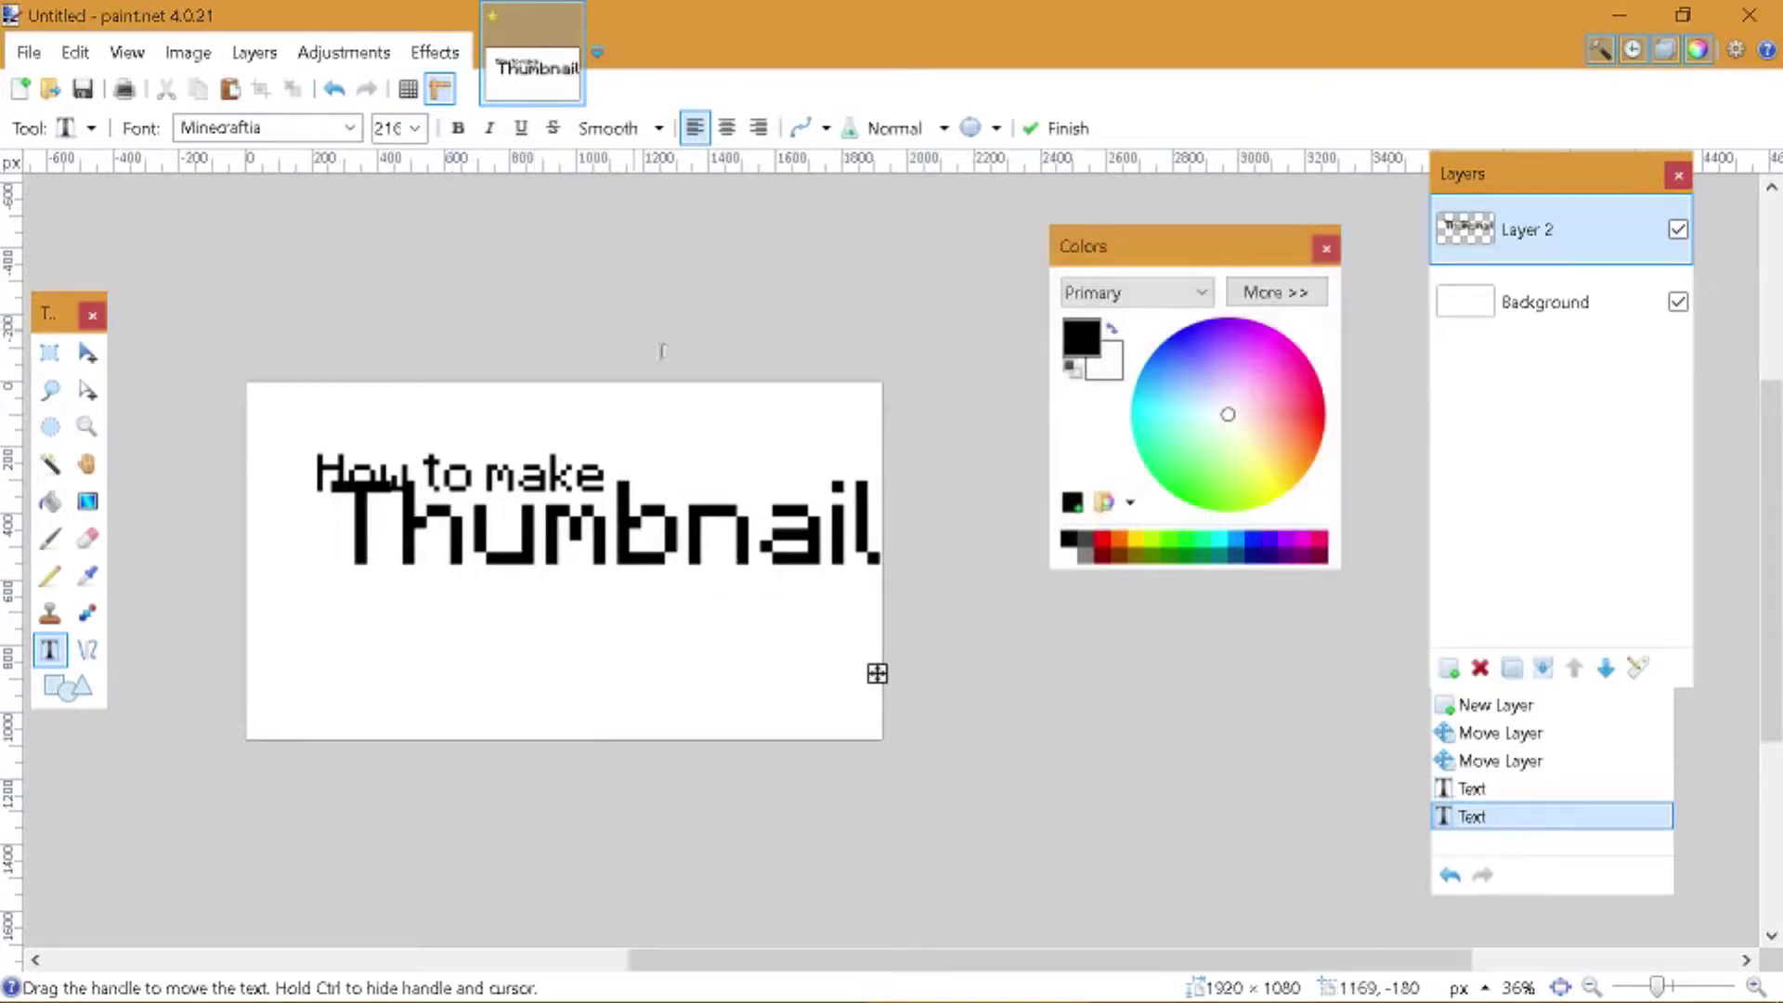
pyautogui.write('s')
# - Reduce the "Thumbnails" text to size 192 and center it across the canvas below "How to make"
pyautogui.moveTo(860, 700); pyautogui.dragTo(806, 710)
pyautogui.click(415, 129)
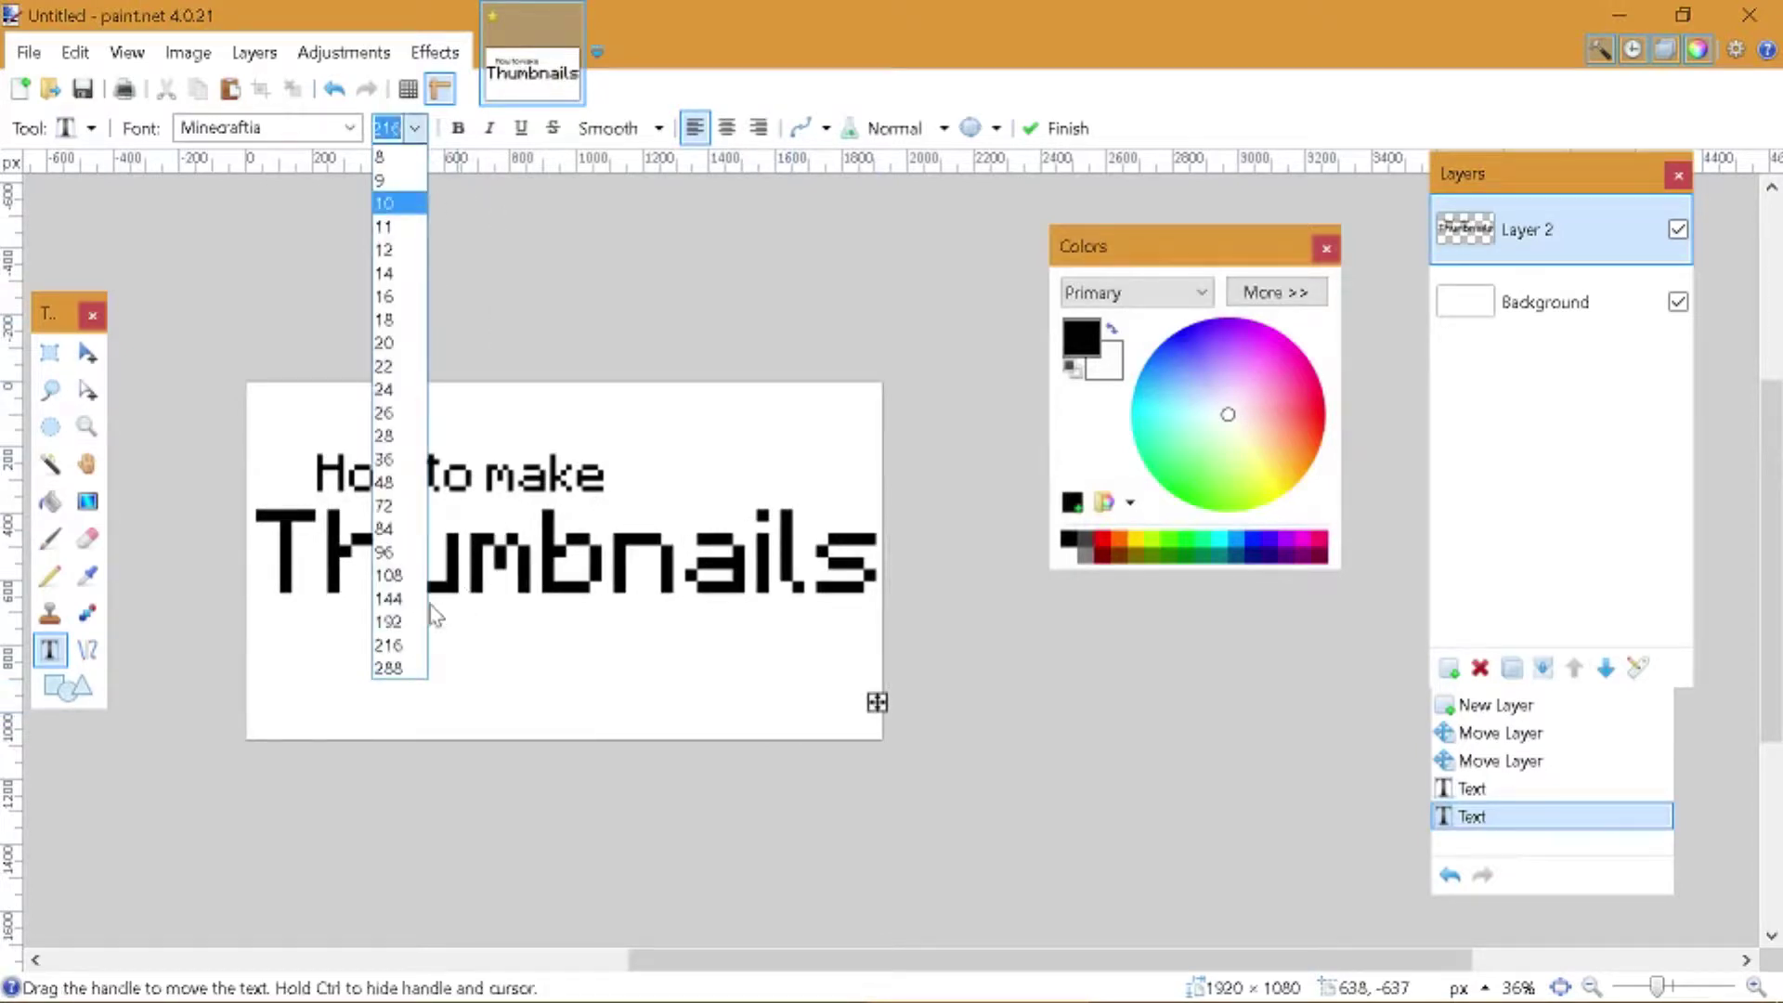
pyautogui.click(413, 632)
pyautogui.moveTo(834, 689); pyautogui.dragTo(865, 697)
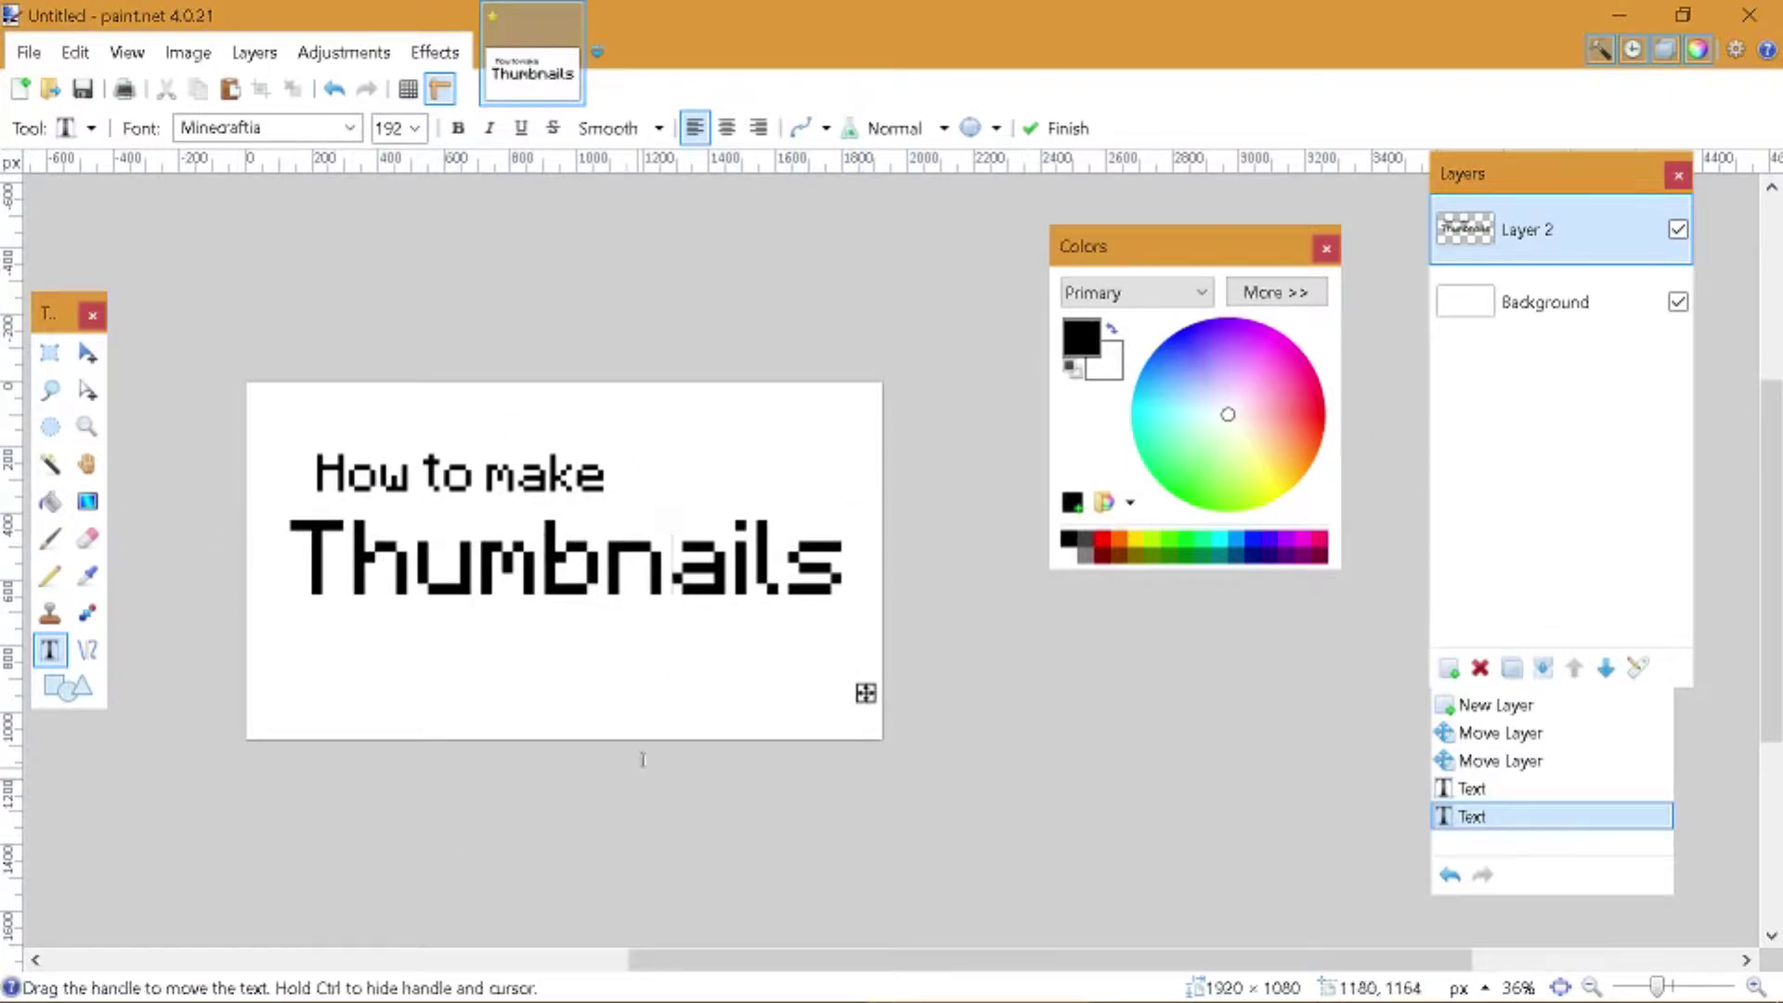
# - Write "With Paint.net" at size 96 and position it below the right part of "Thumbnails"
pyautogui.click(156, 299)
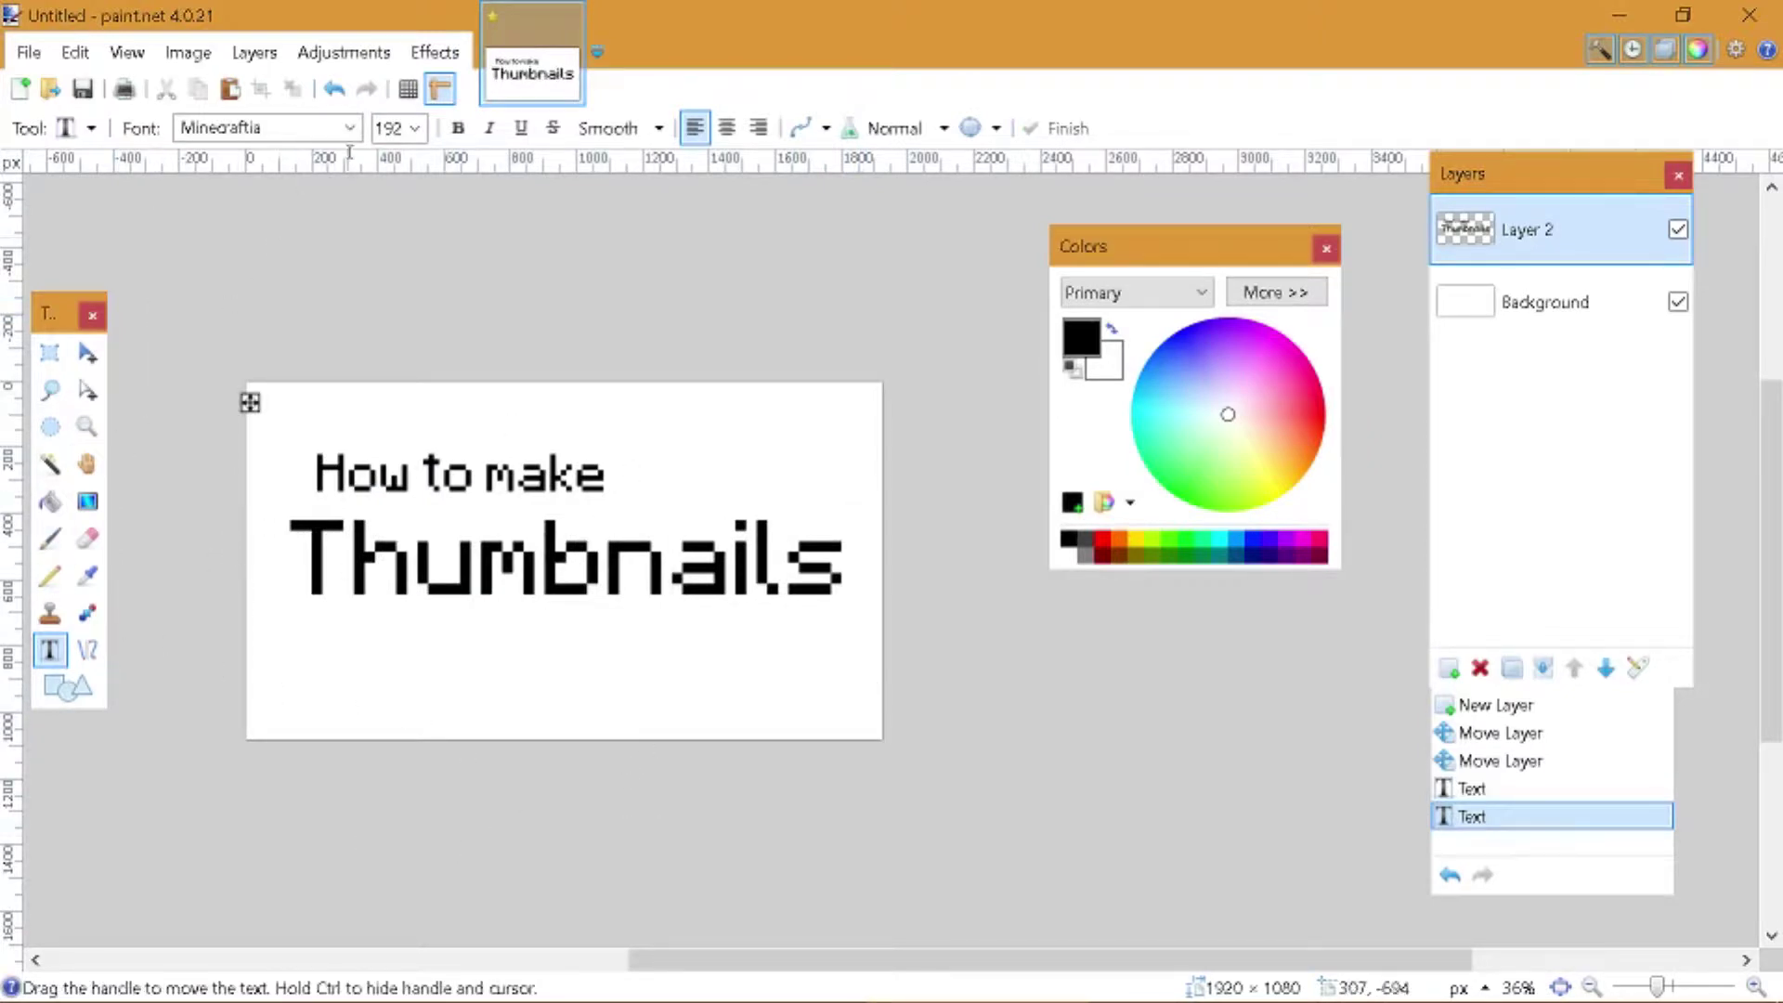
pyautogui.click(414, 127)
pyautogui.click(398, 548)
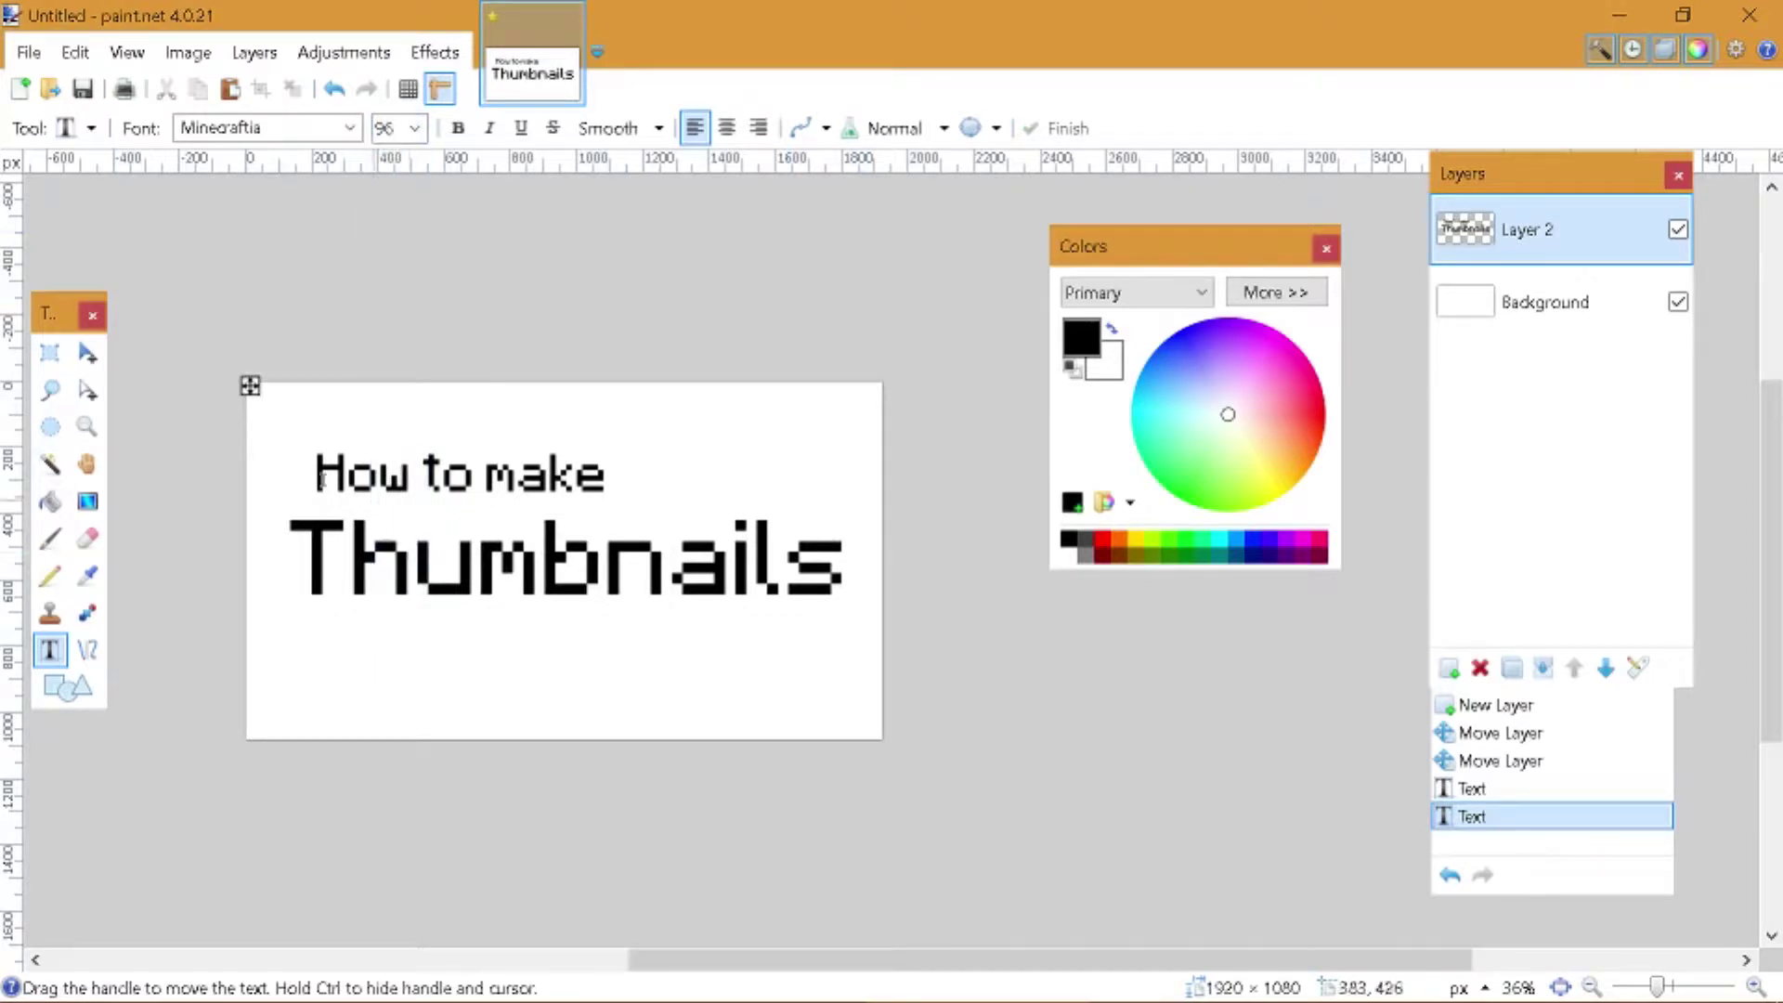
pyautogui.moveTo(251, 388); pyautogui.dragTo(437, 737)
pyautogui.write('With')
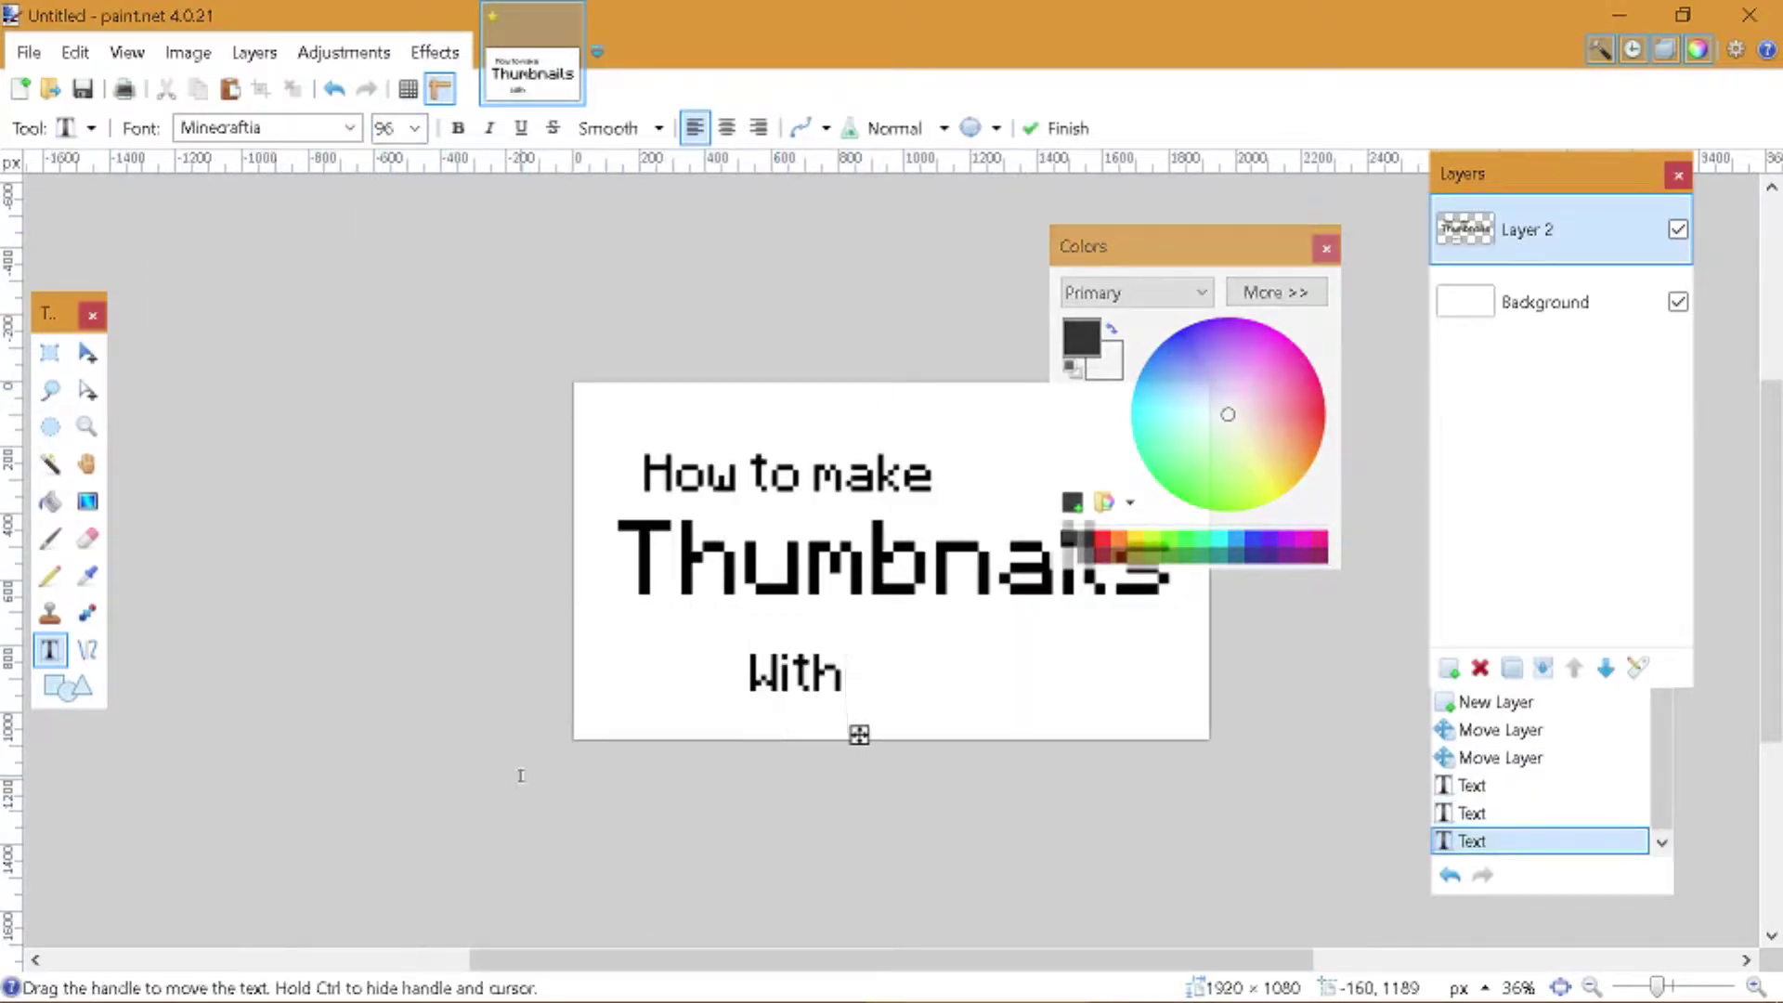
pyautogui.write(' Paint.')
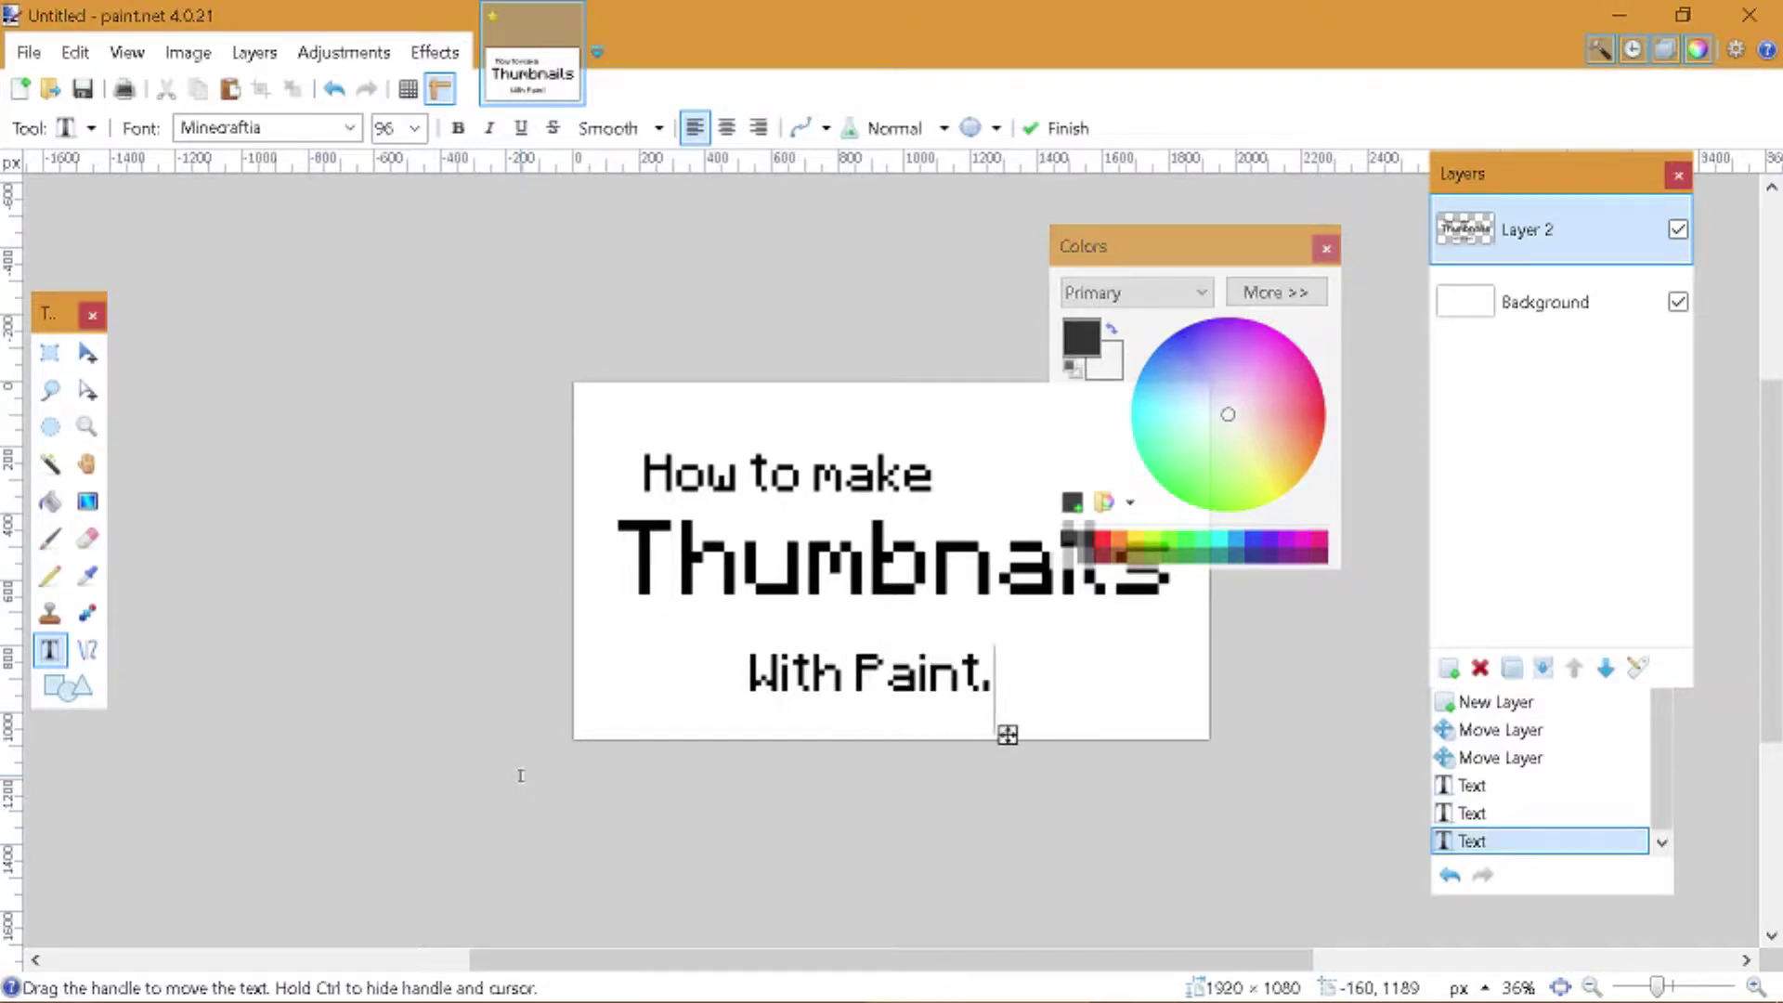
pyautogui.write('net')
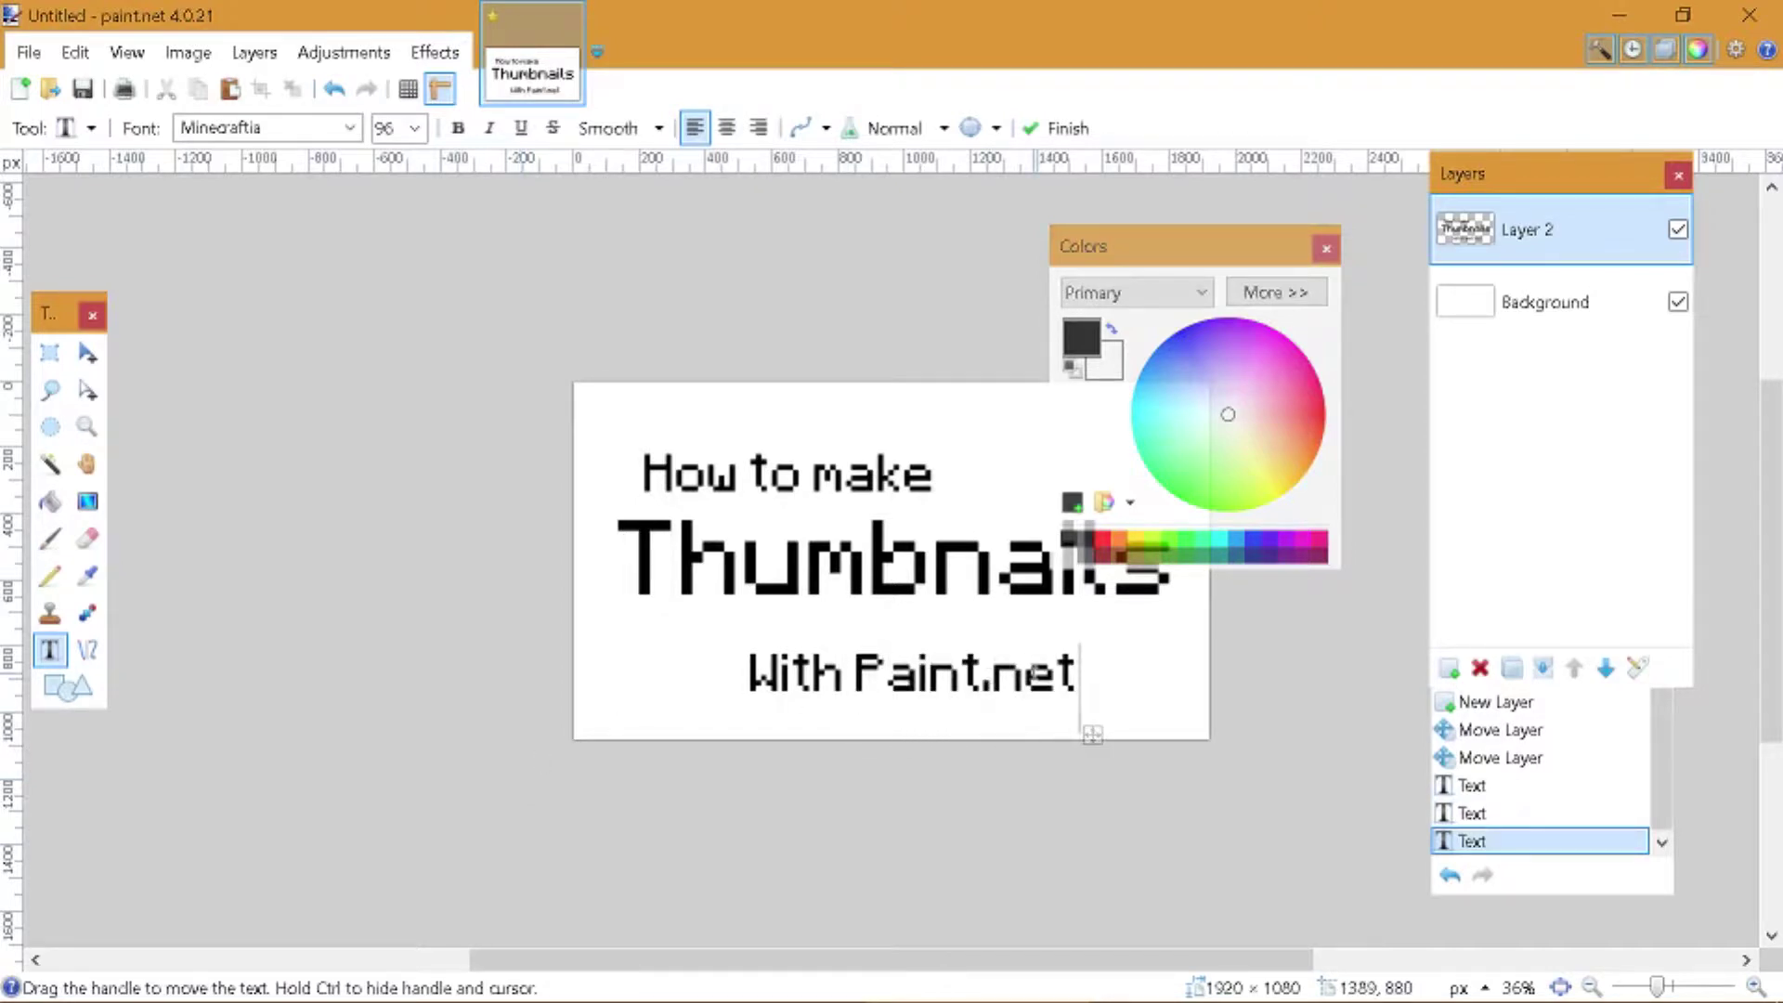
pyautogui.moveTo(1091, 732); pyautogui.dragTo(1148, 717)
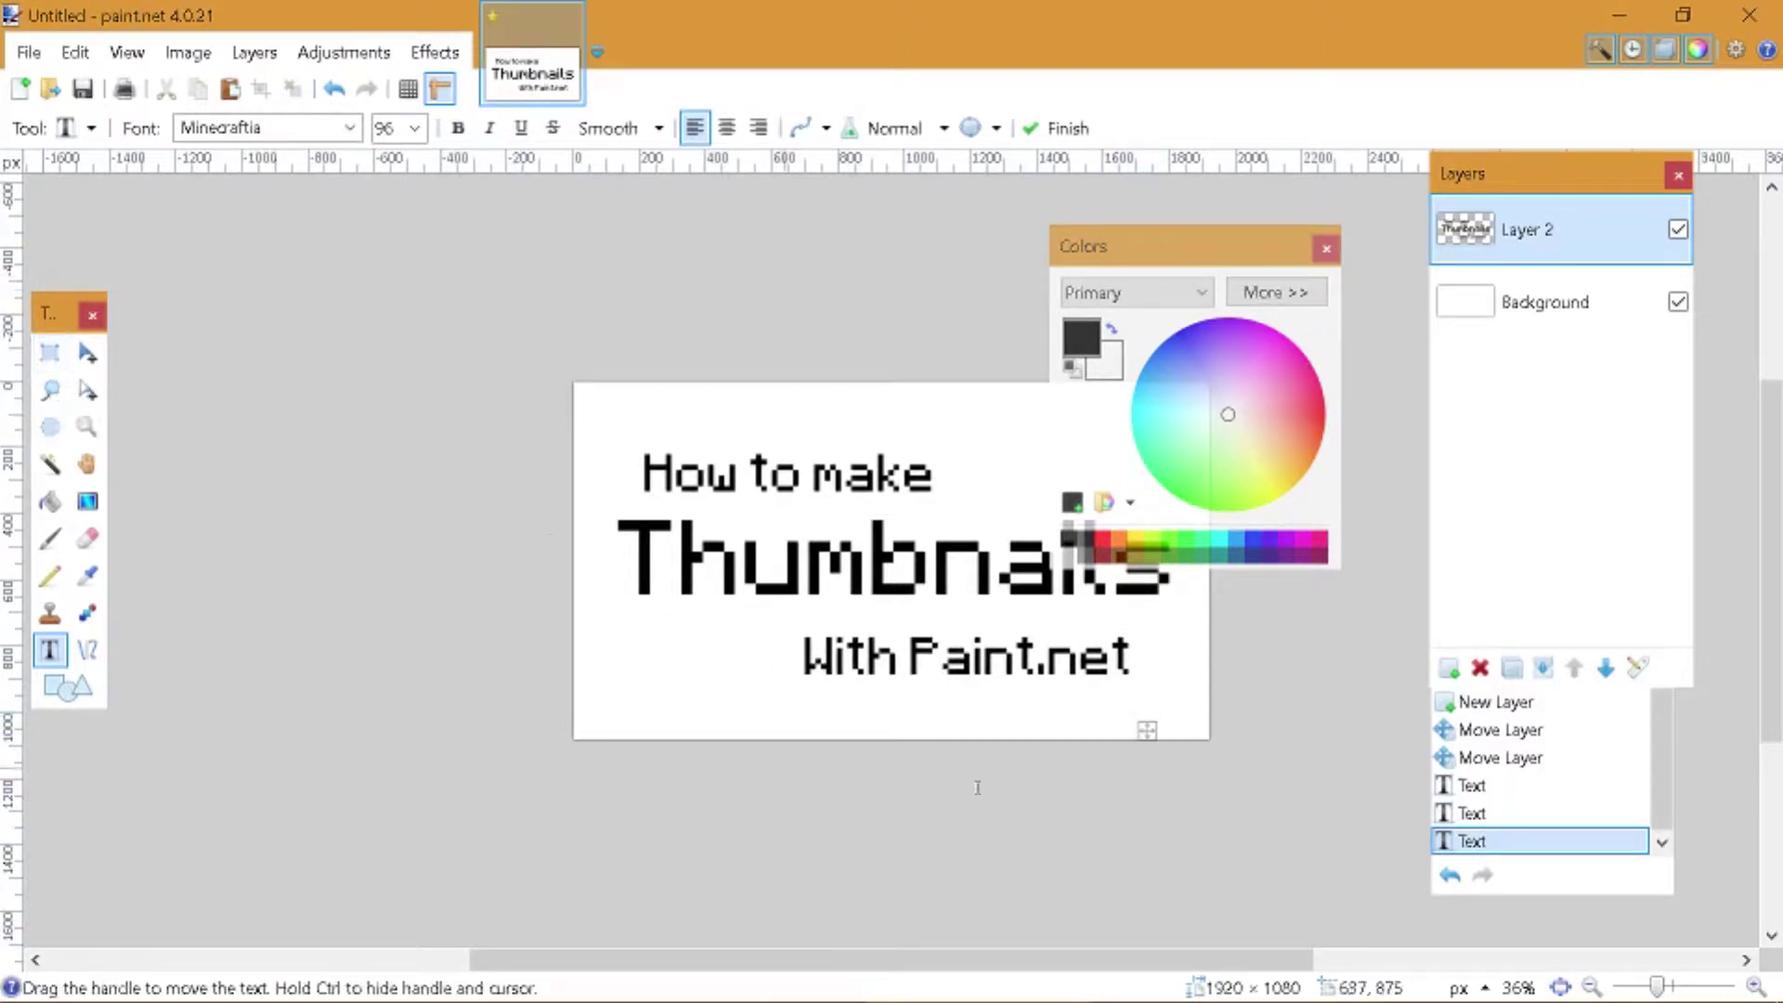
# - Make the Background layer active, then switch to Chrome and copy the Paint.Net Overview screenshot from the "paint dot net" image results
pyautogui.click(50, 355)
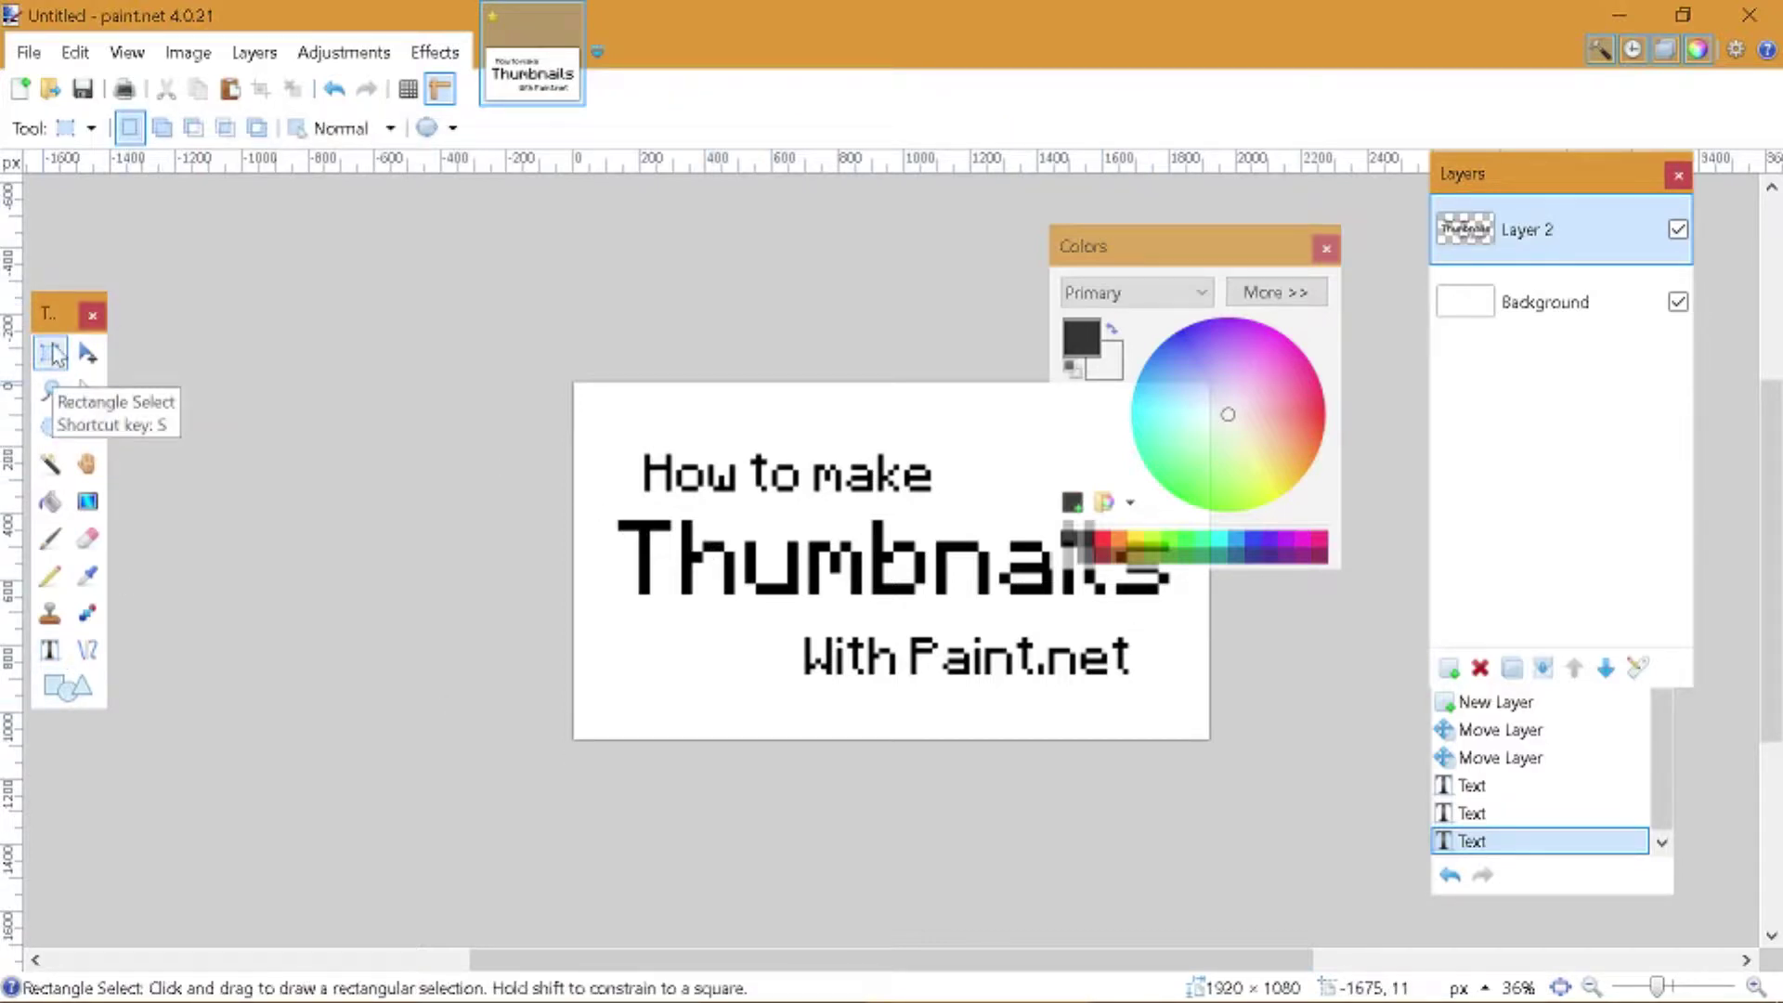
pyautogui.click(1490, 303)
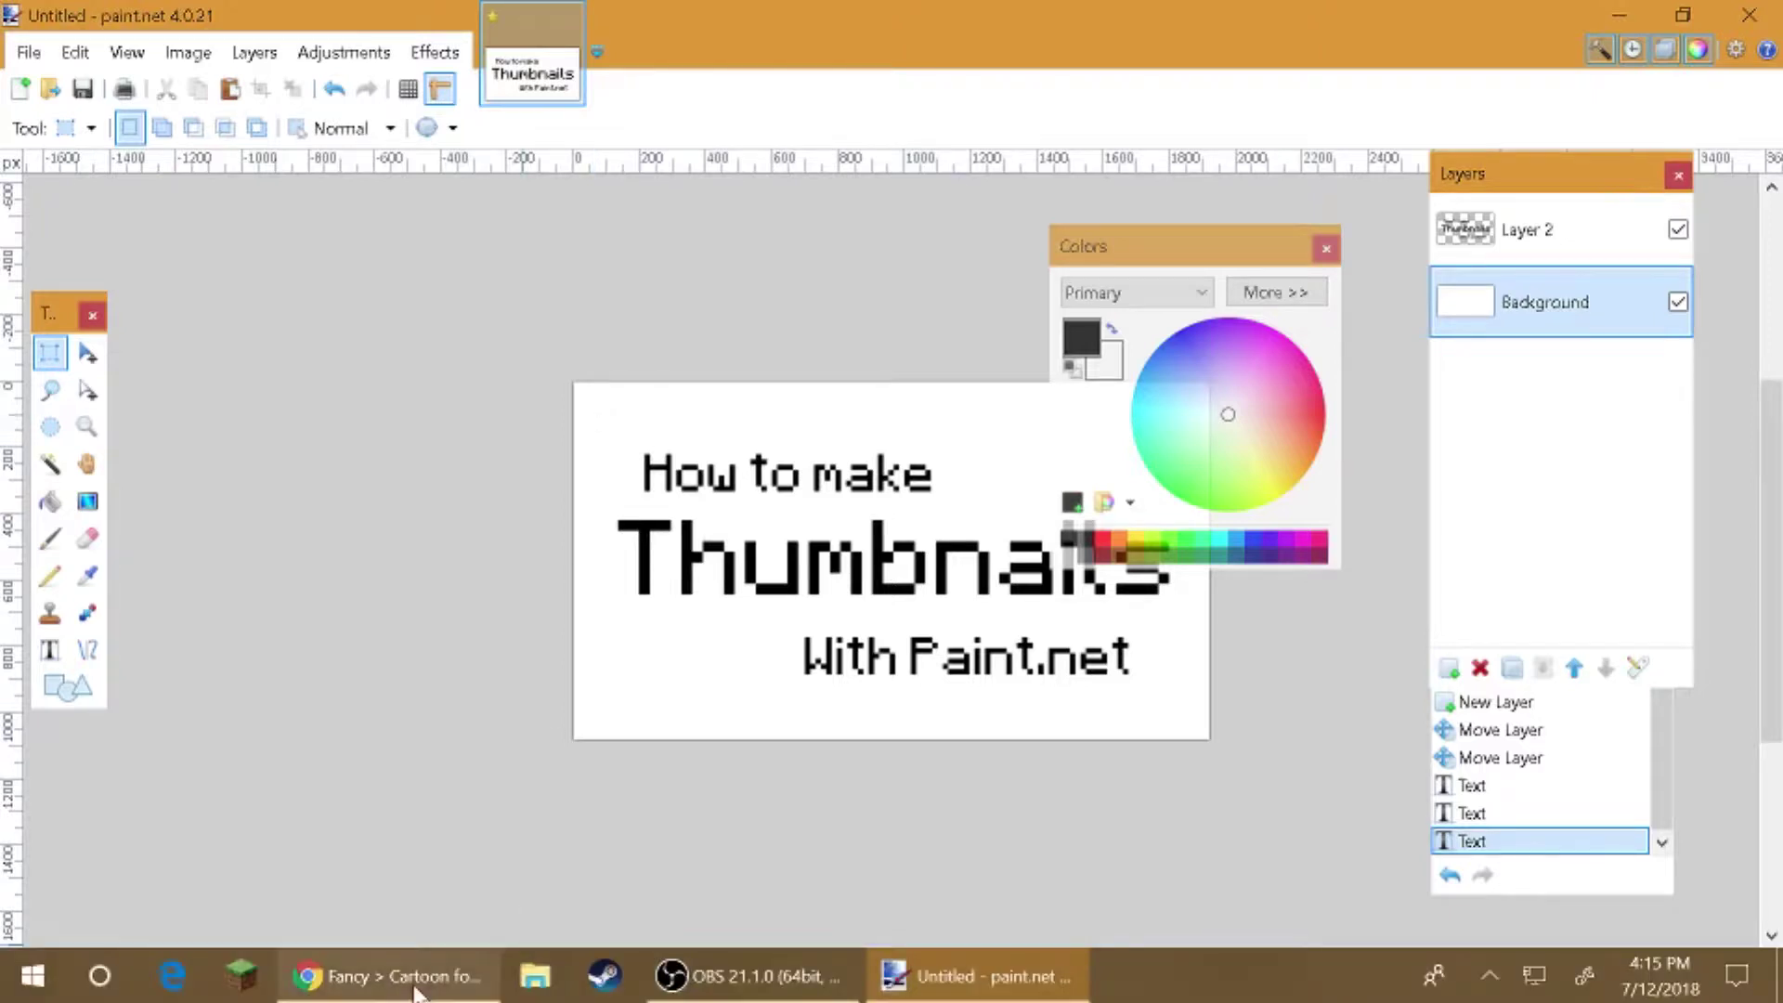
pyautogui.click(418, 973)
pyautogui.click(853, 20)
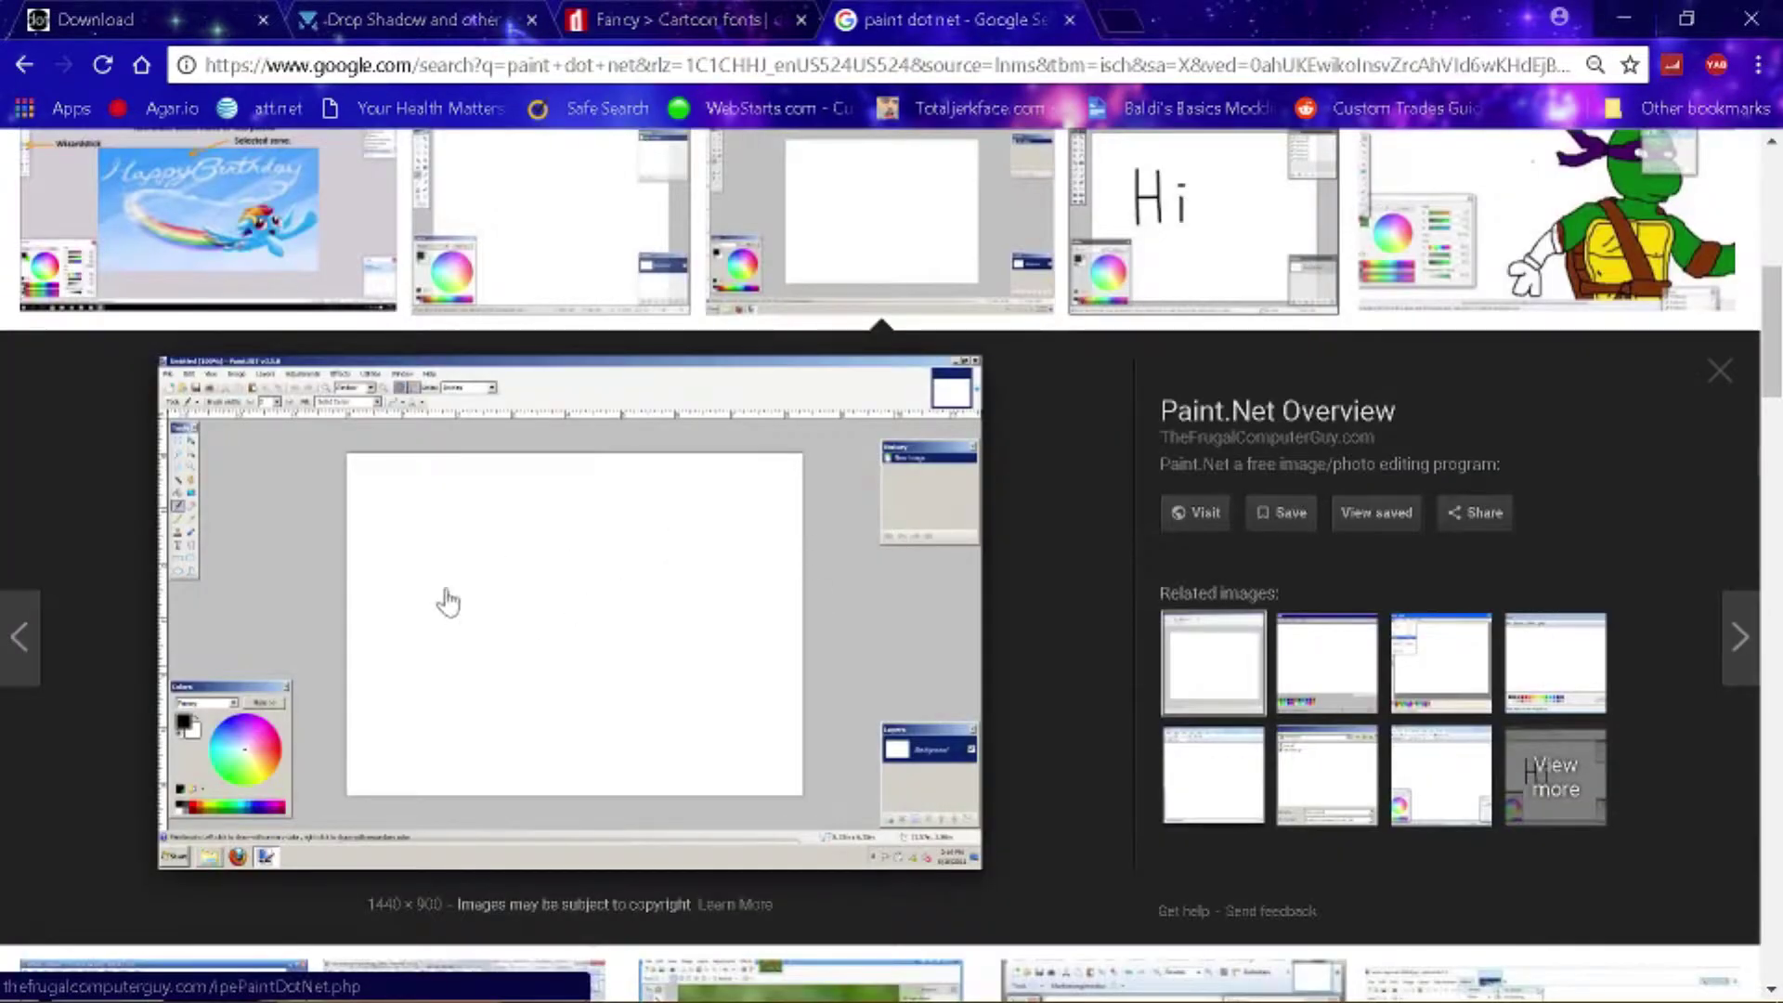
pyautogui.rightClick(266, 445)
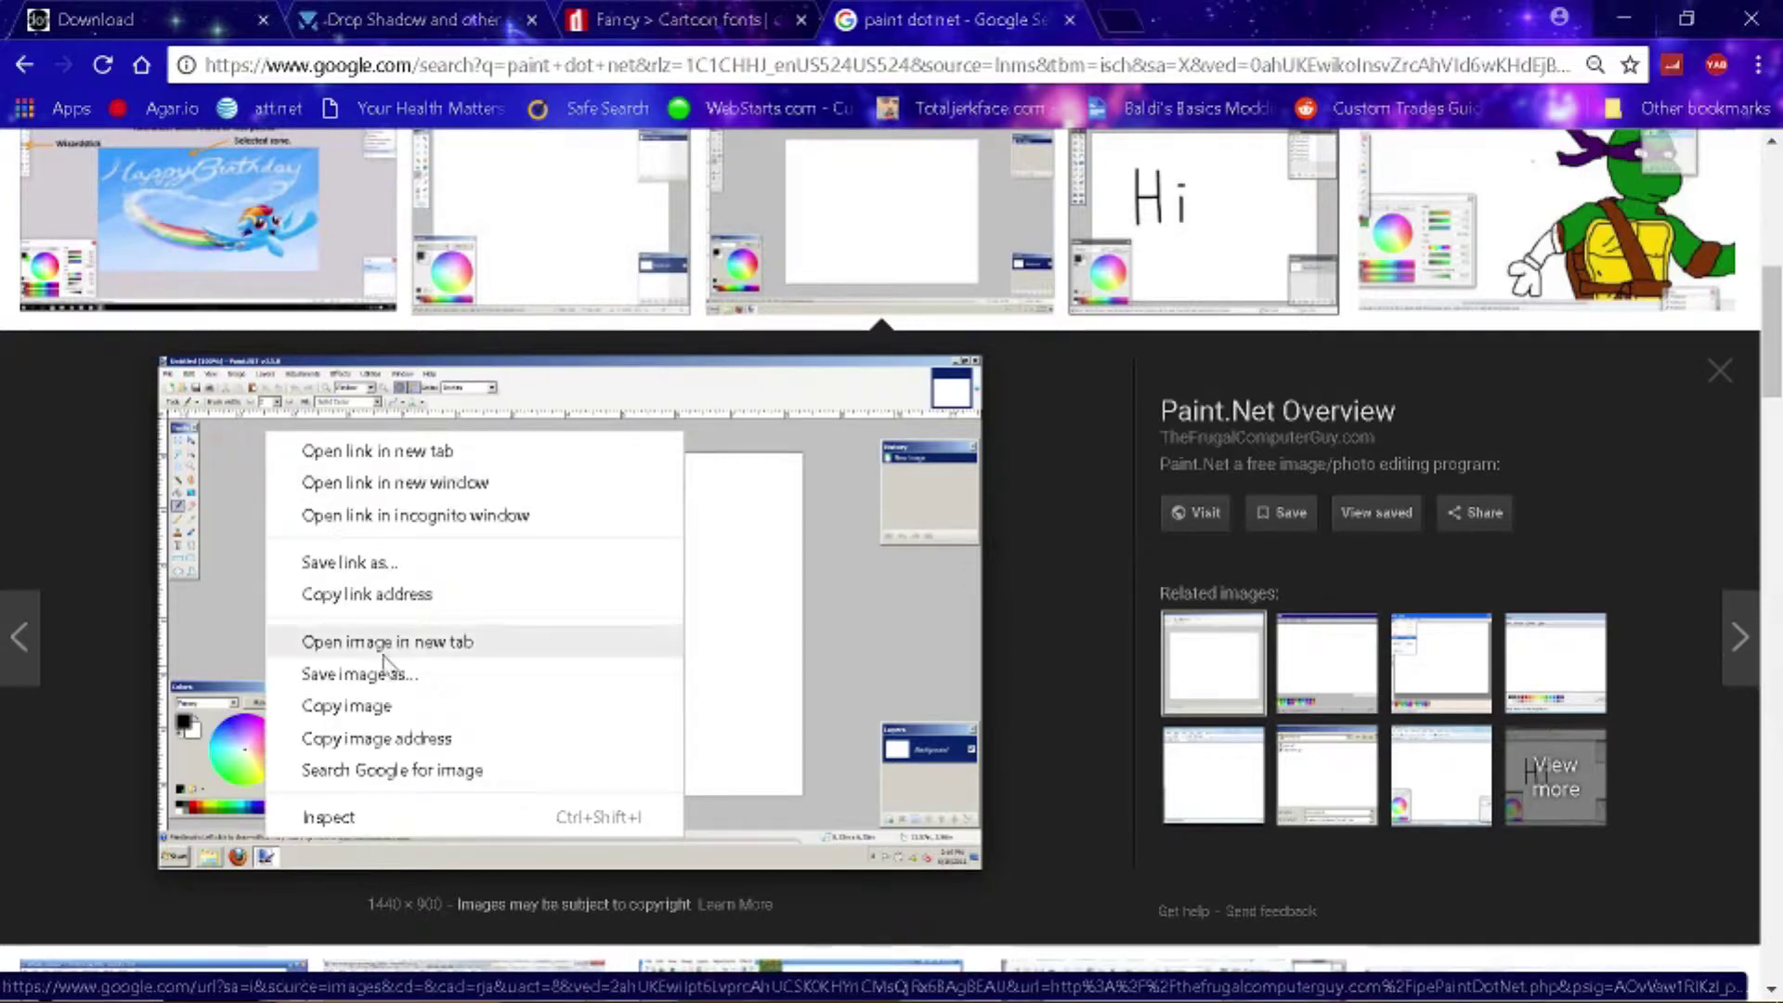
pyautogui.click(389, 705)
# - Switch back to paint.net, paste the screenshot into the Background layer and enlarge it to about 1929 × 1205 pixels to cover the canvas
pyautogui.click(976, 975)
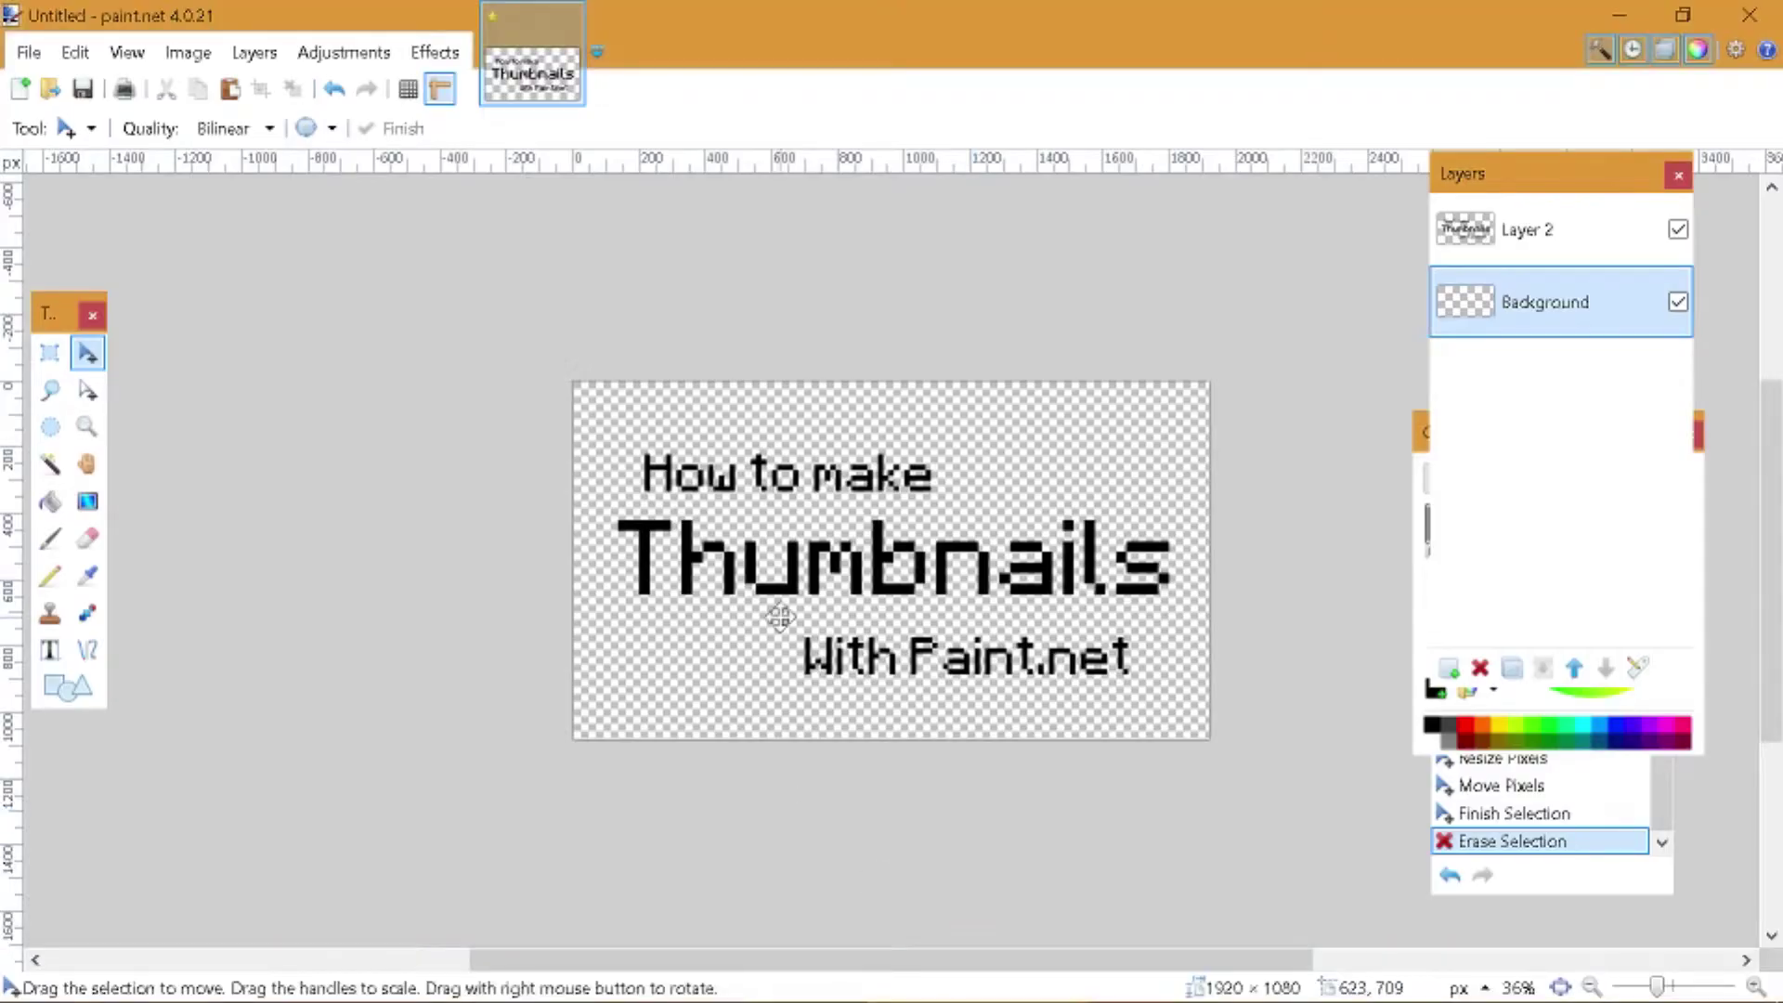
pyautogui.hotkey('ctrl', 'v')
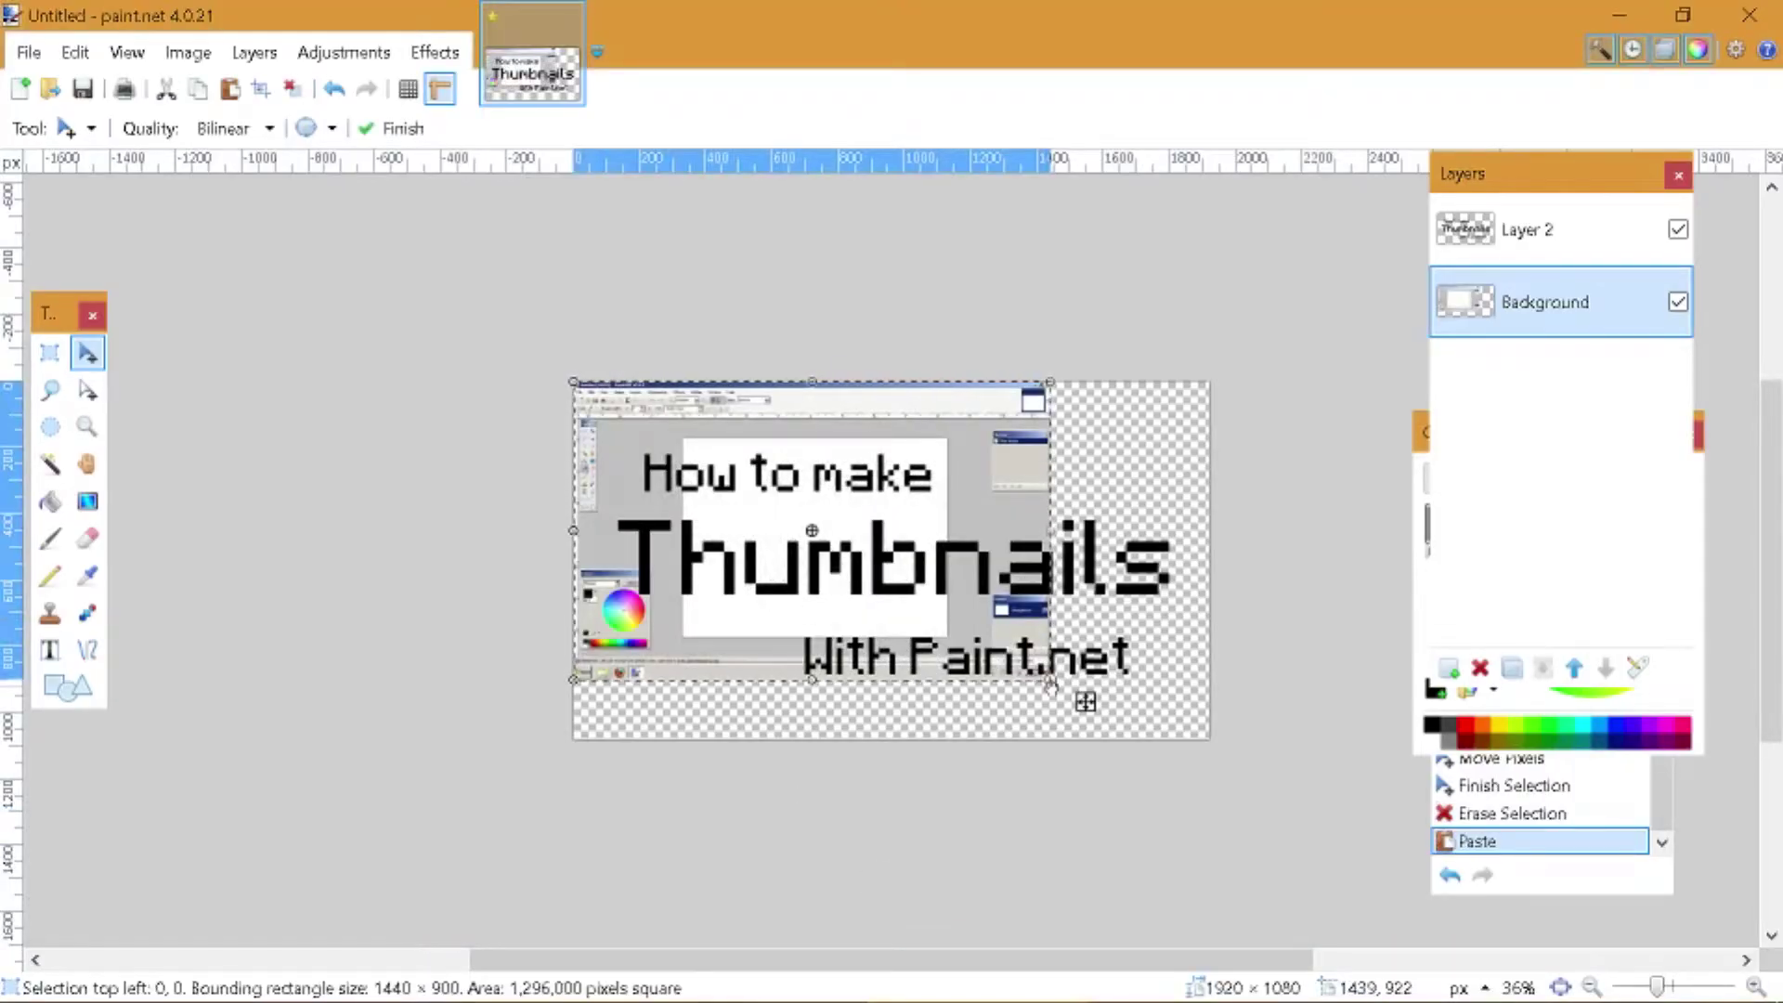
pyautogui.moveTo(1050, 685); pyautogui.dragTo(1245, 804)
pyautogui.press('Return')
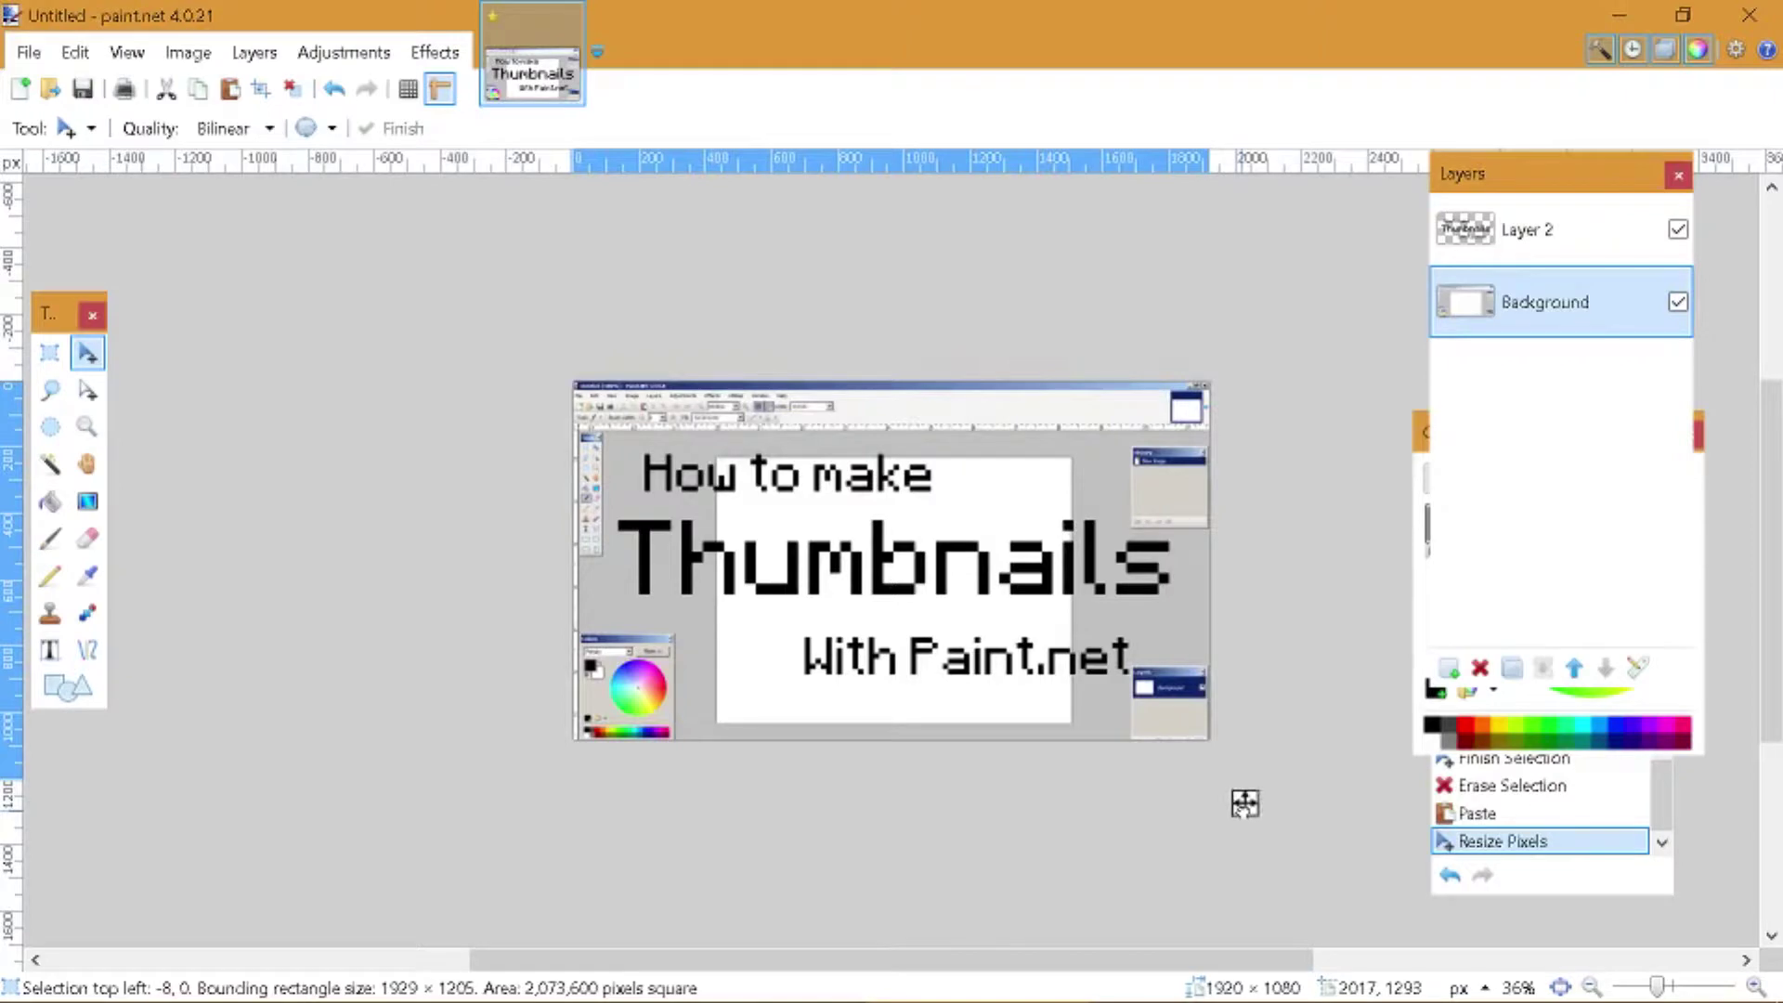
pyautogui.click(1245, 803)
# - Check the side edges of the pasted screenshot against the canvas, switch to Rectangle Select and clear the selection
pyautogui.scroll(5, 1042, 581)
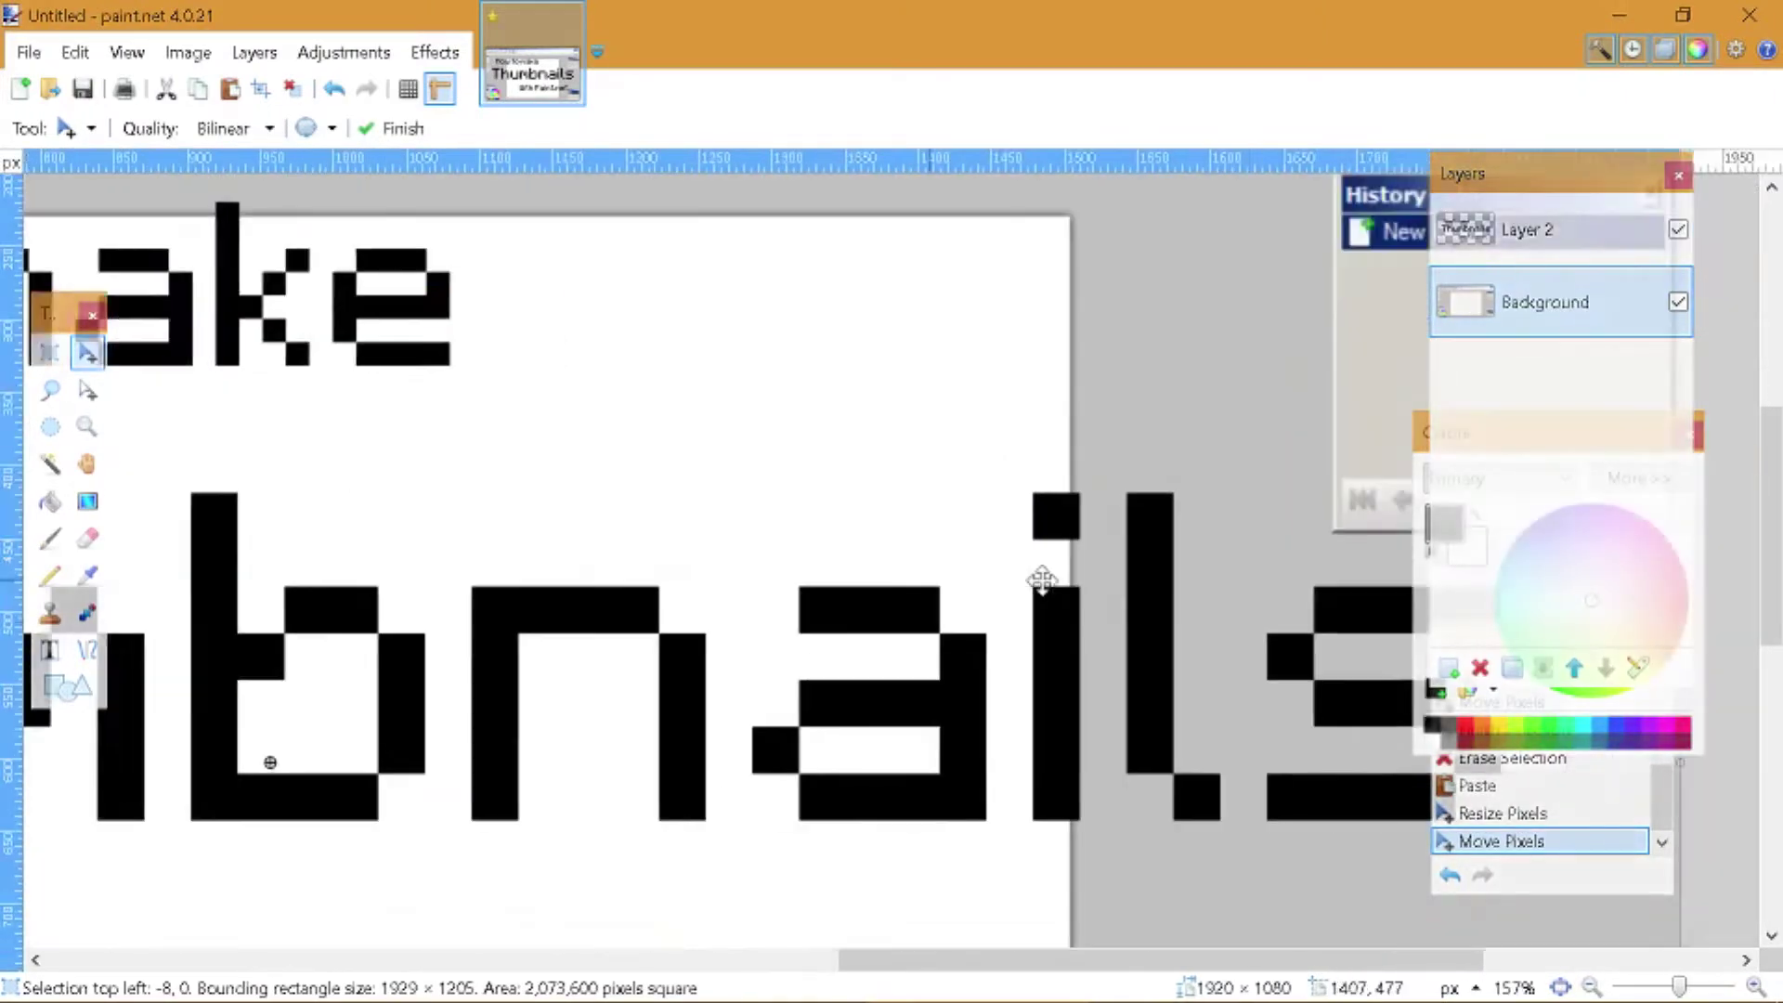
pyautogui.hscroll(3, 785, 566)
pyautogui.hscroll(-10, 877, 618)
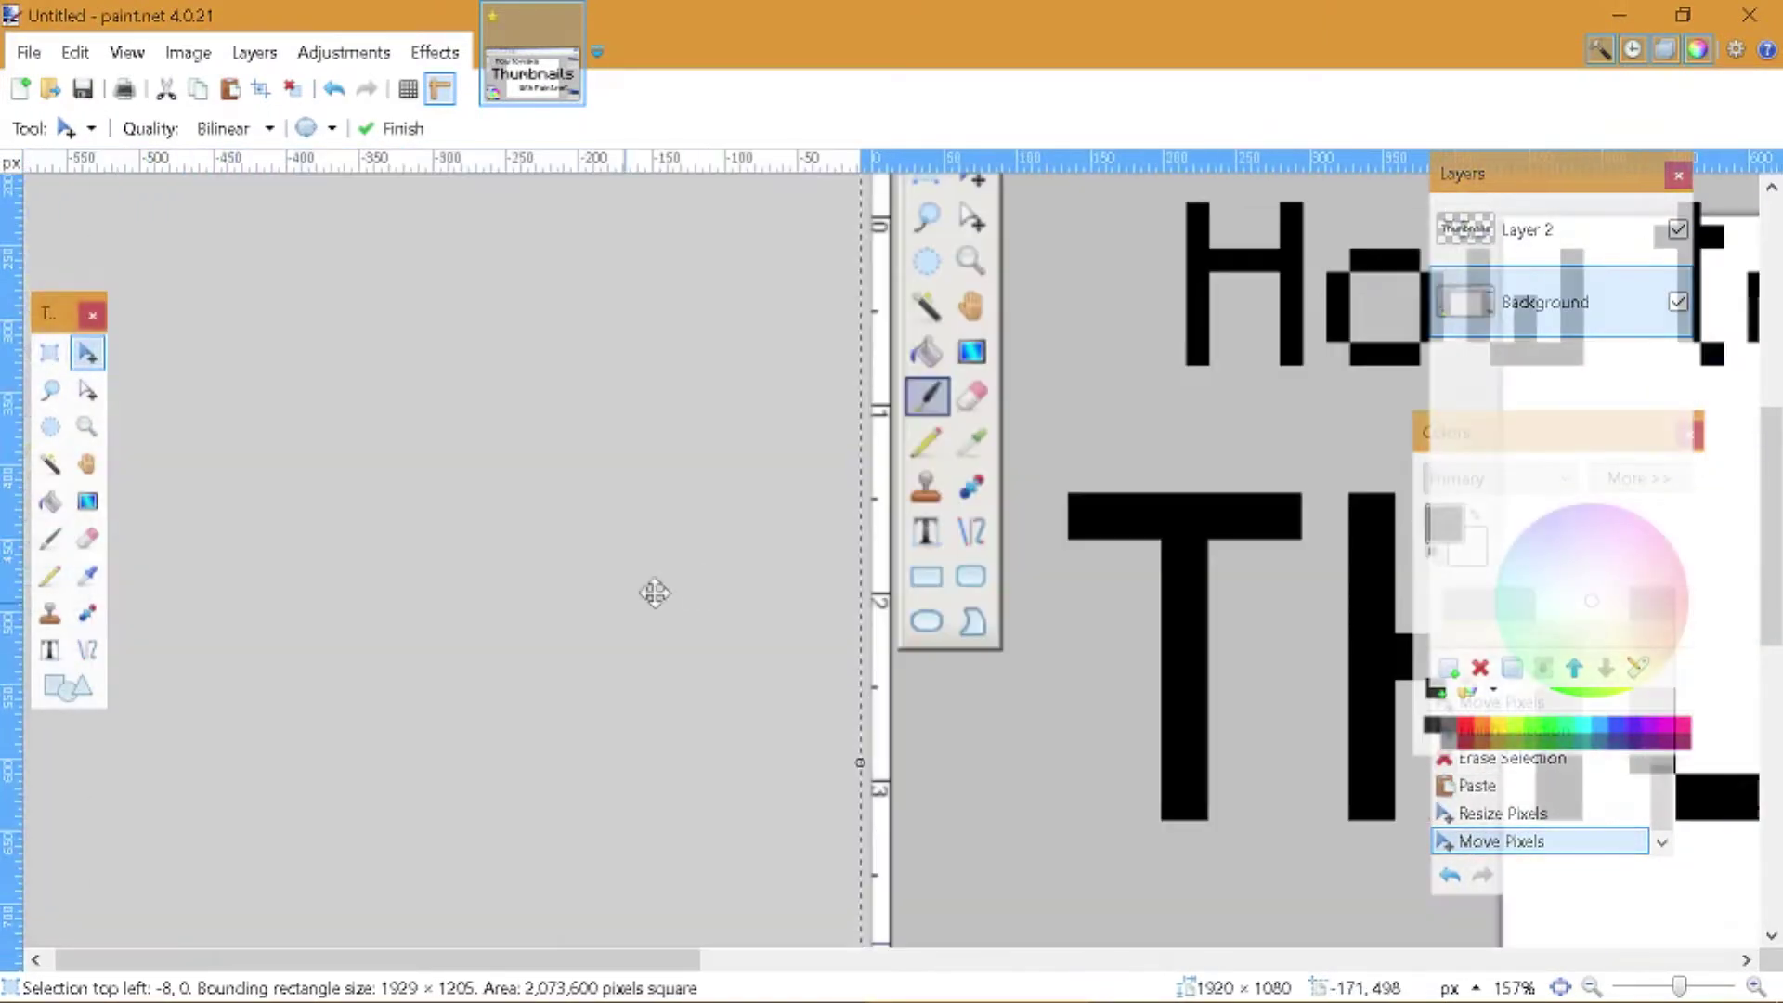
pyautogui.scroll(-5, 845, 622)
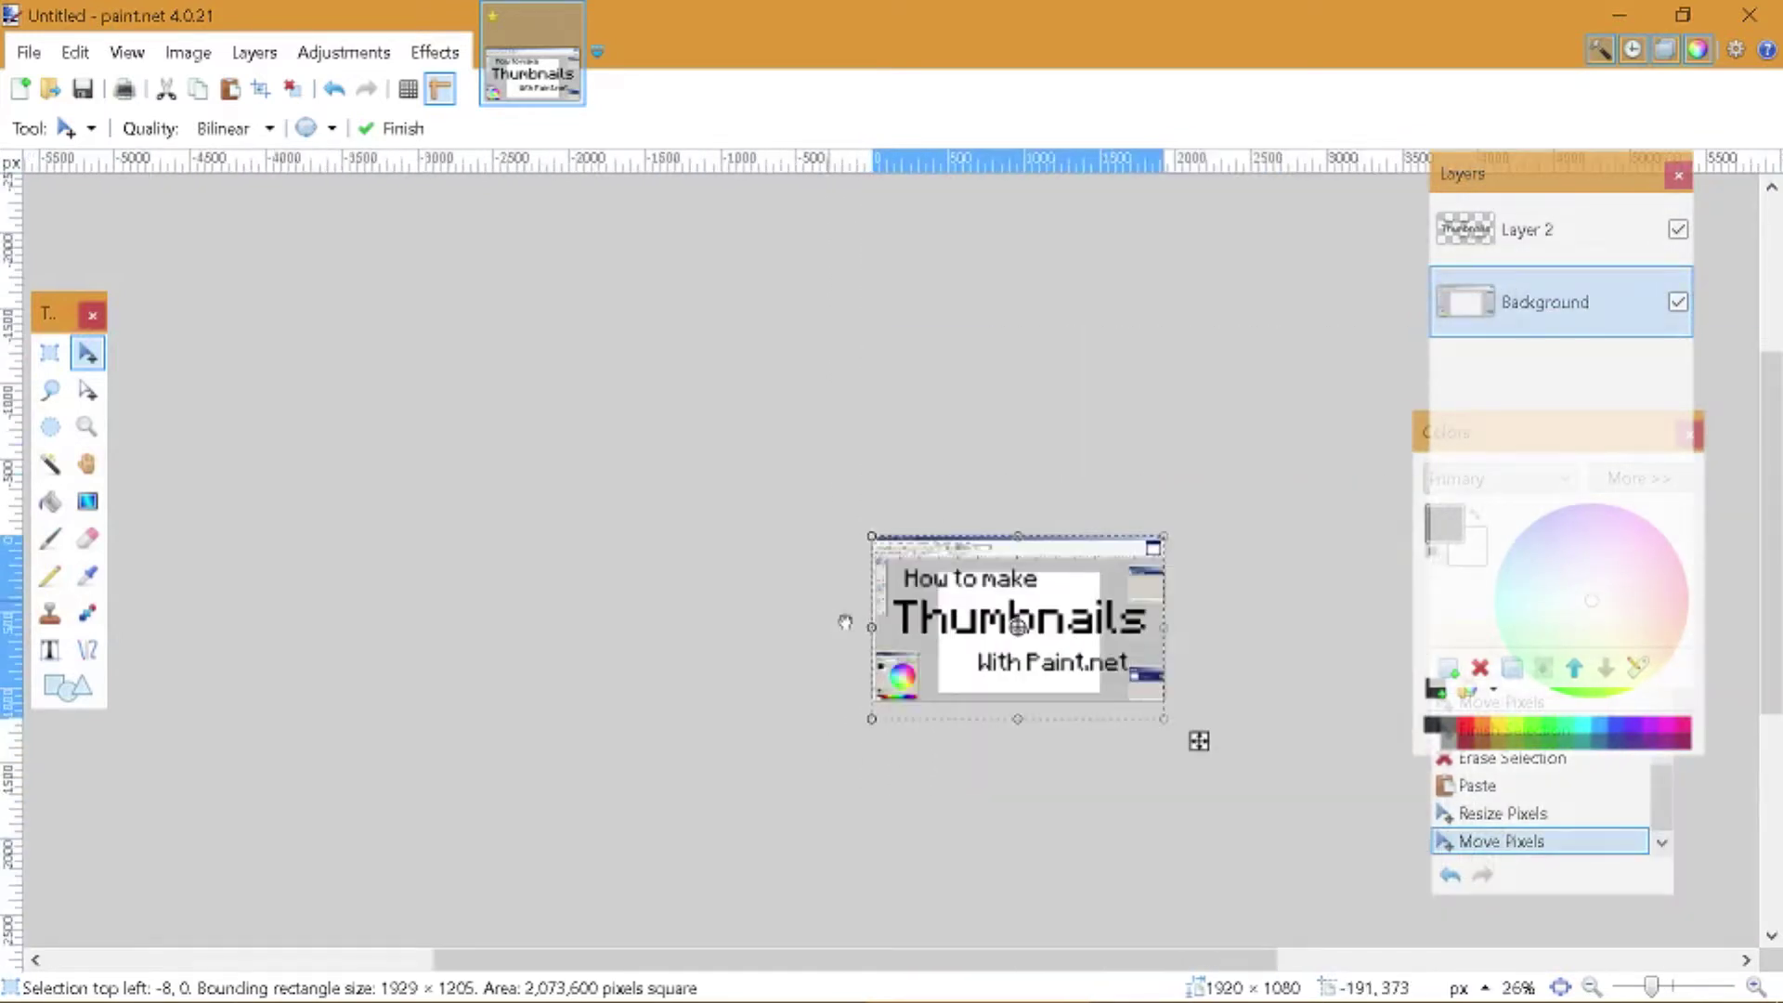
pyautogui.scroll(1, 1204, 755)
pyautogui.scroll(1, 959, 534)
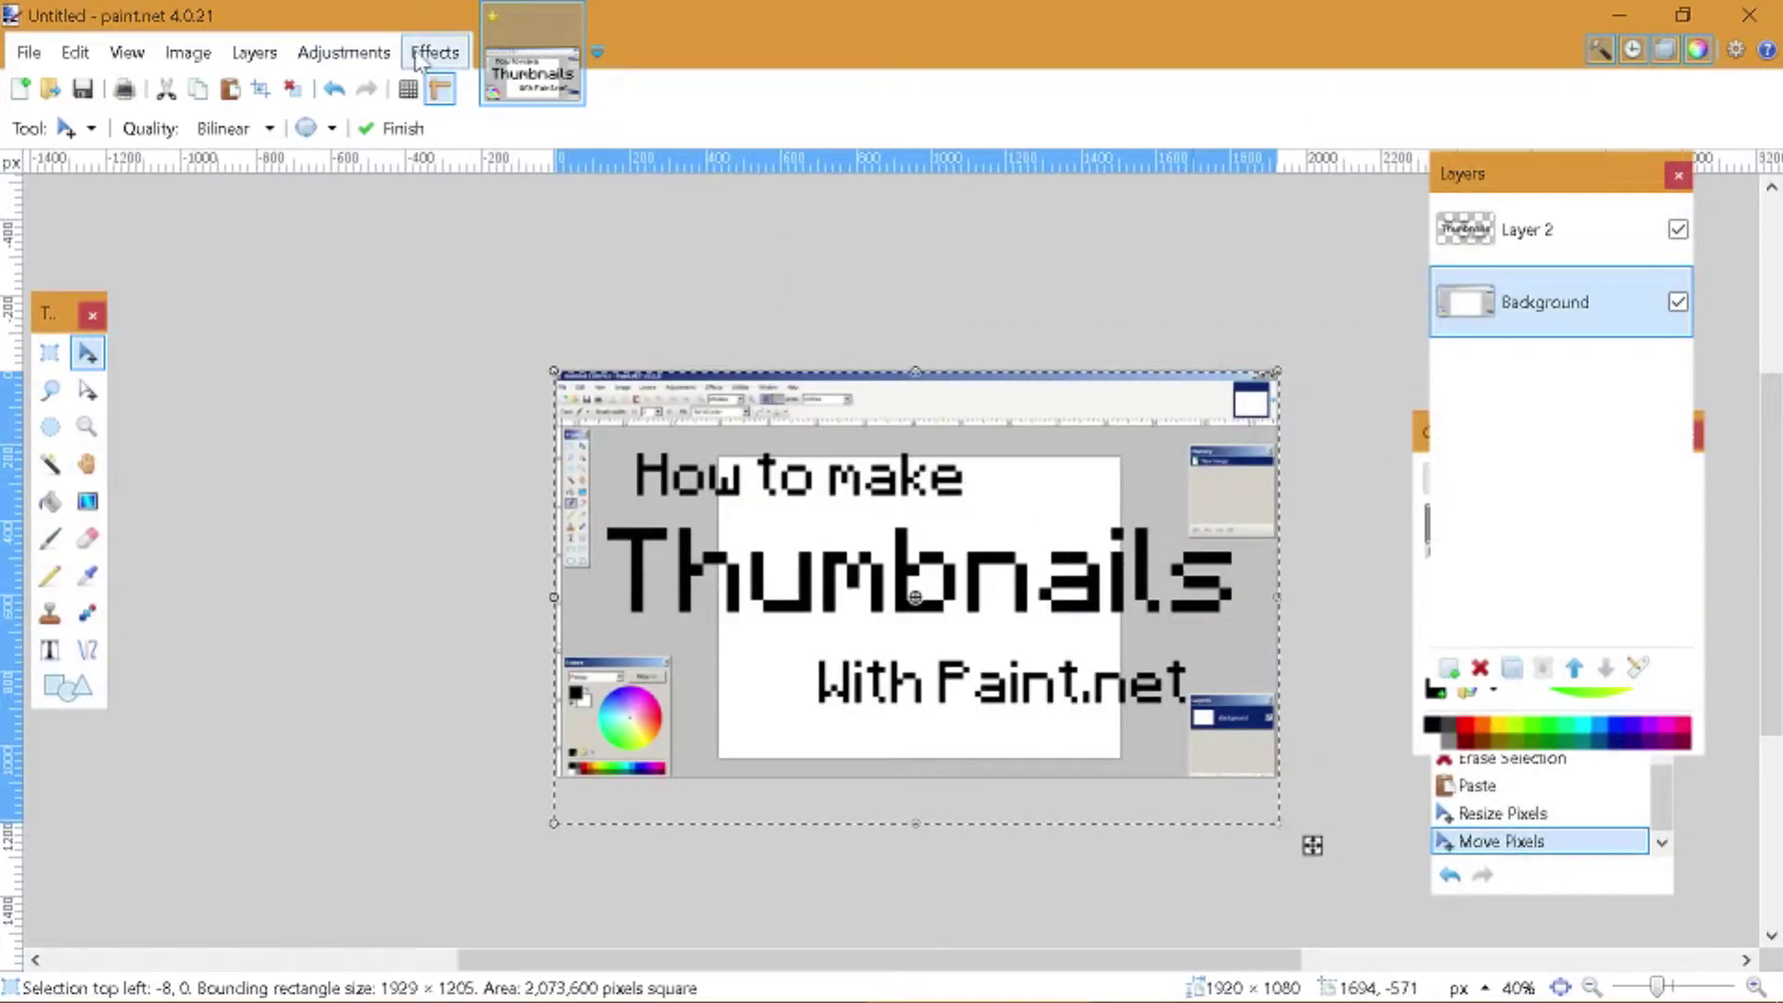
pyautogui.press('s')
pyautogui.hotkey('ctrl', 'd')
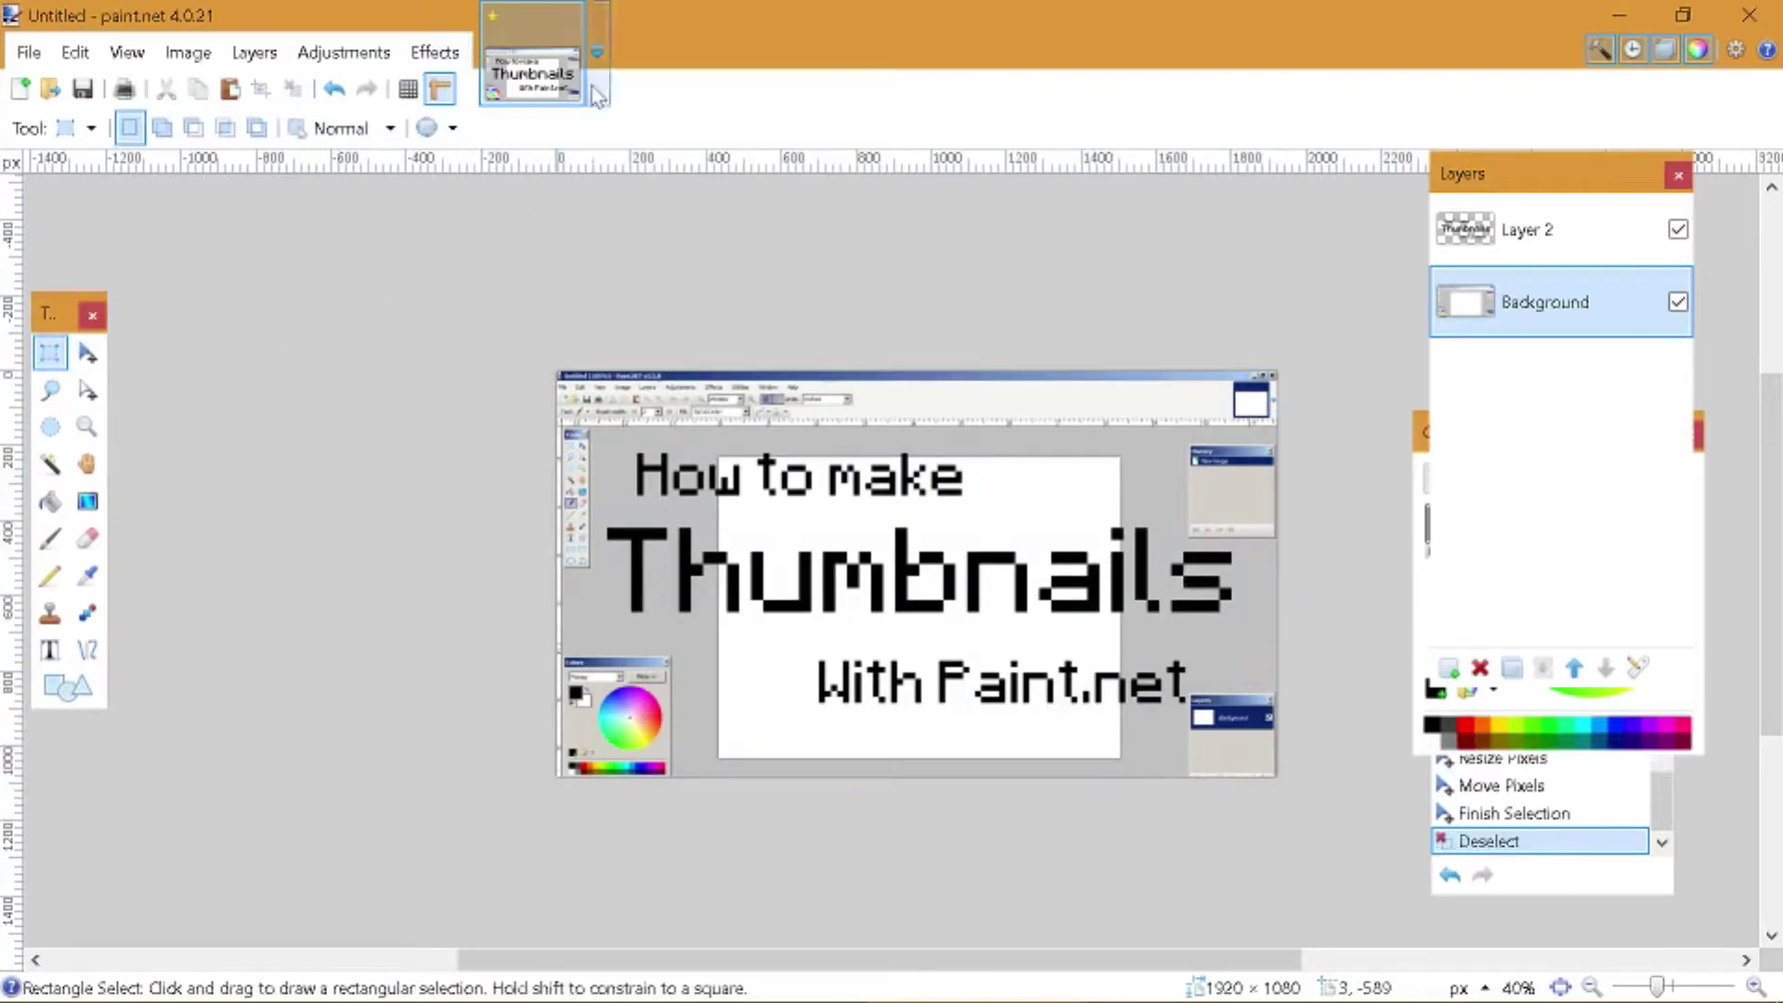
# - Apply an Average Blur with a radius of 16 to the Background layer
pyautogui.click(434, 53)
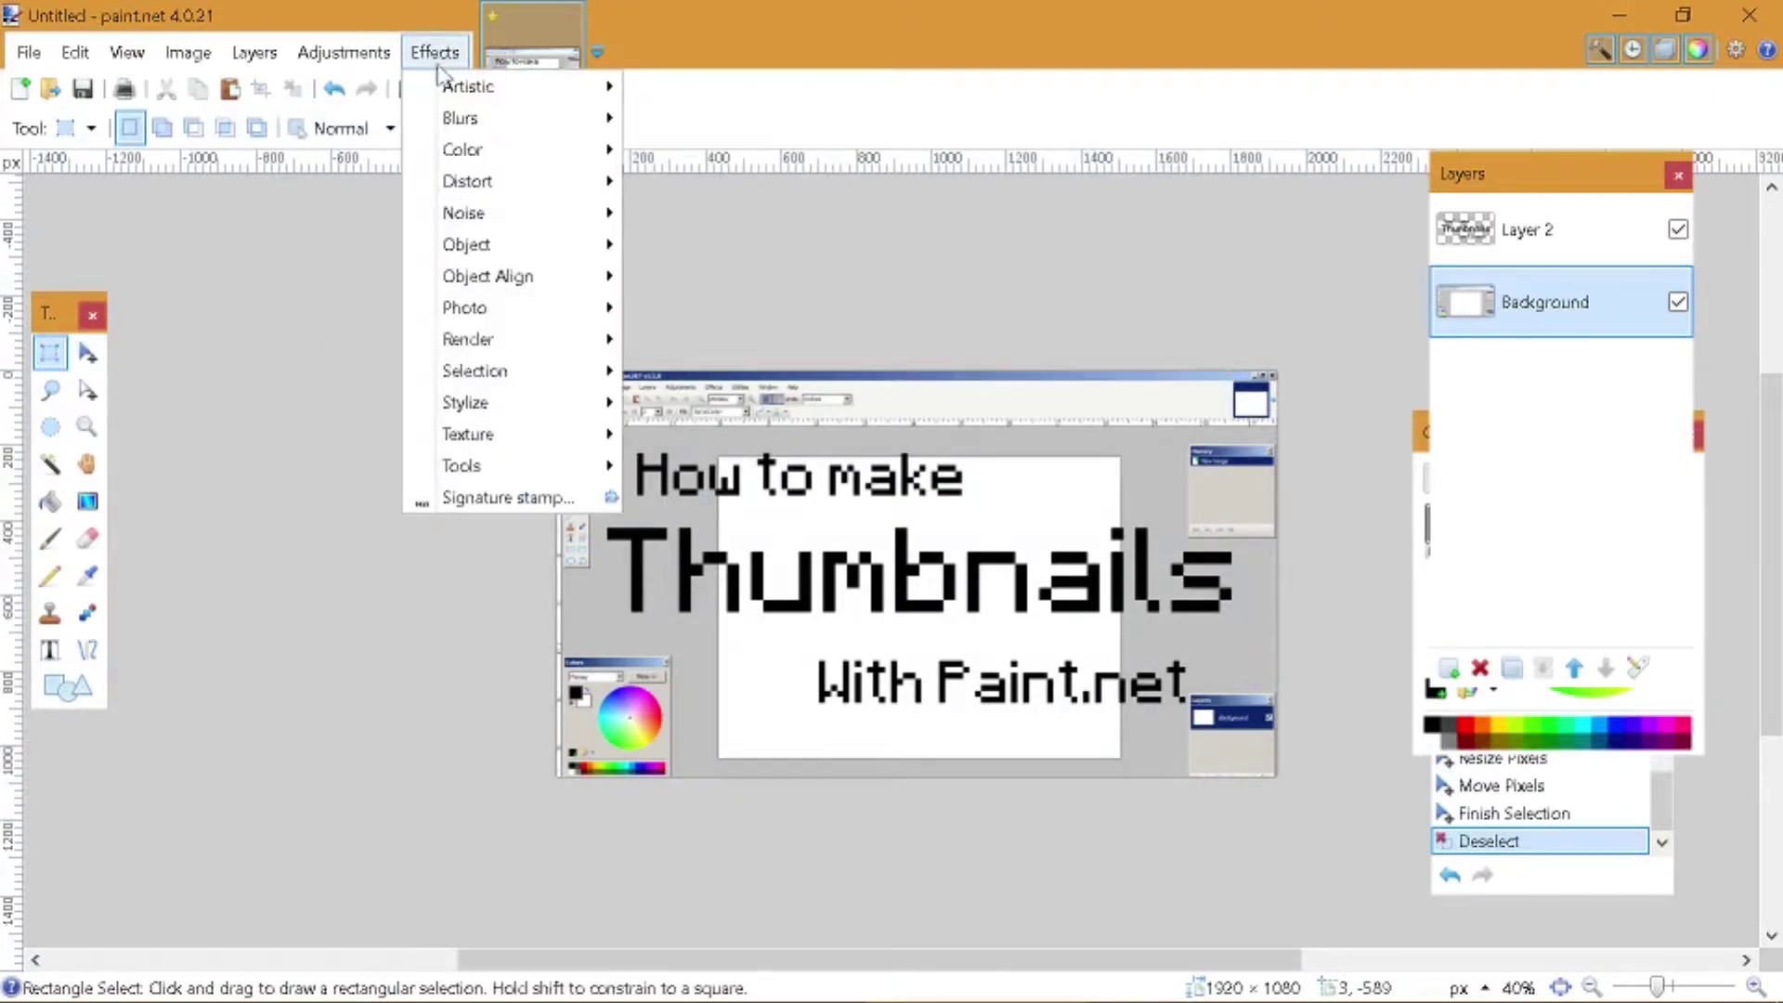
pyautogui.moveTo(483, 118)
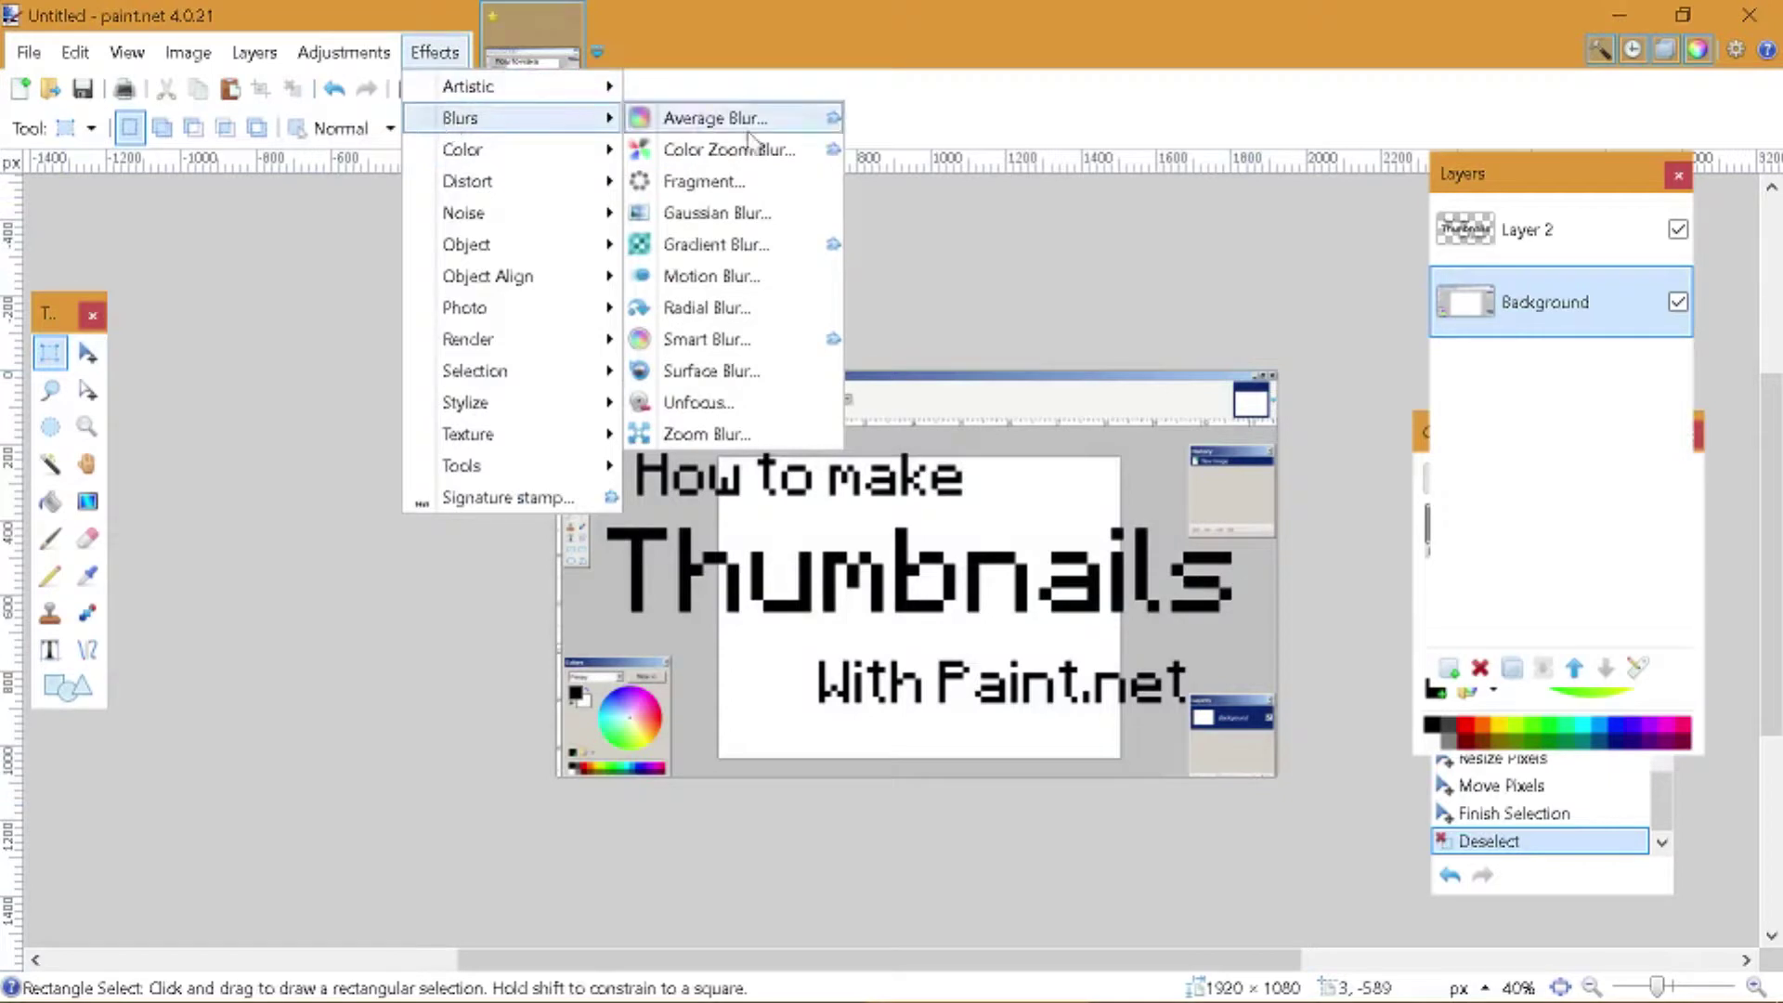
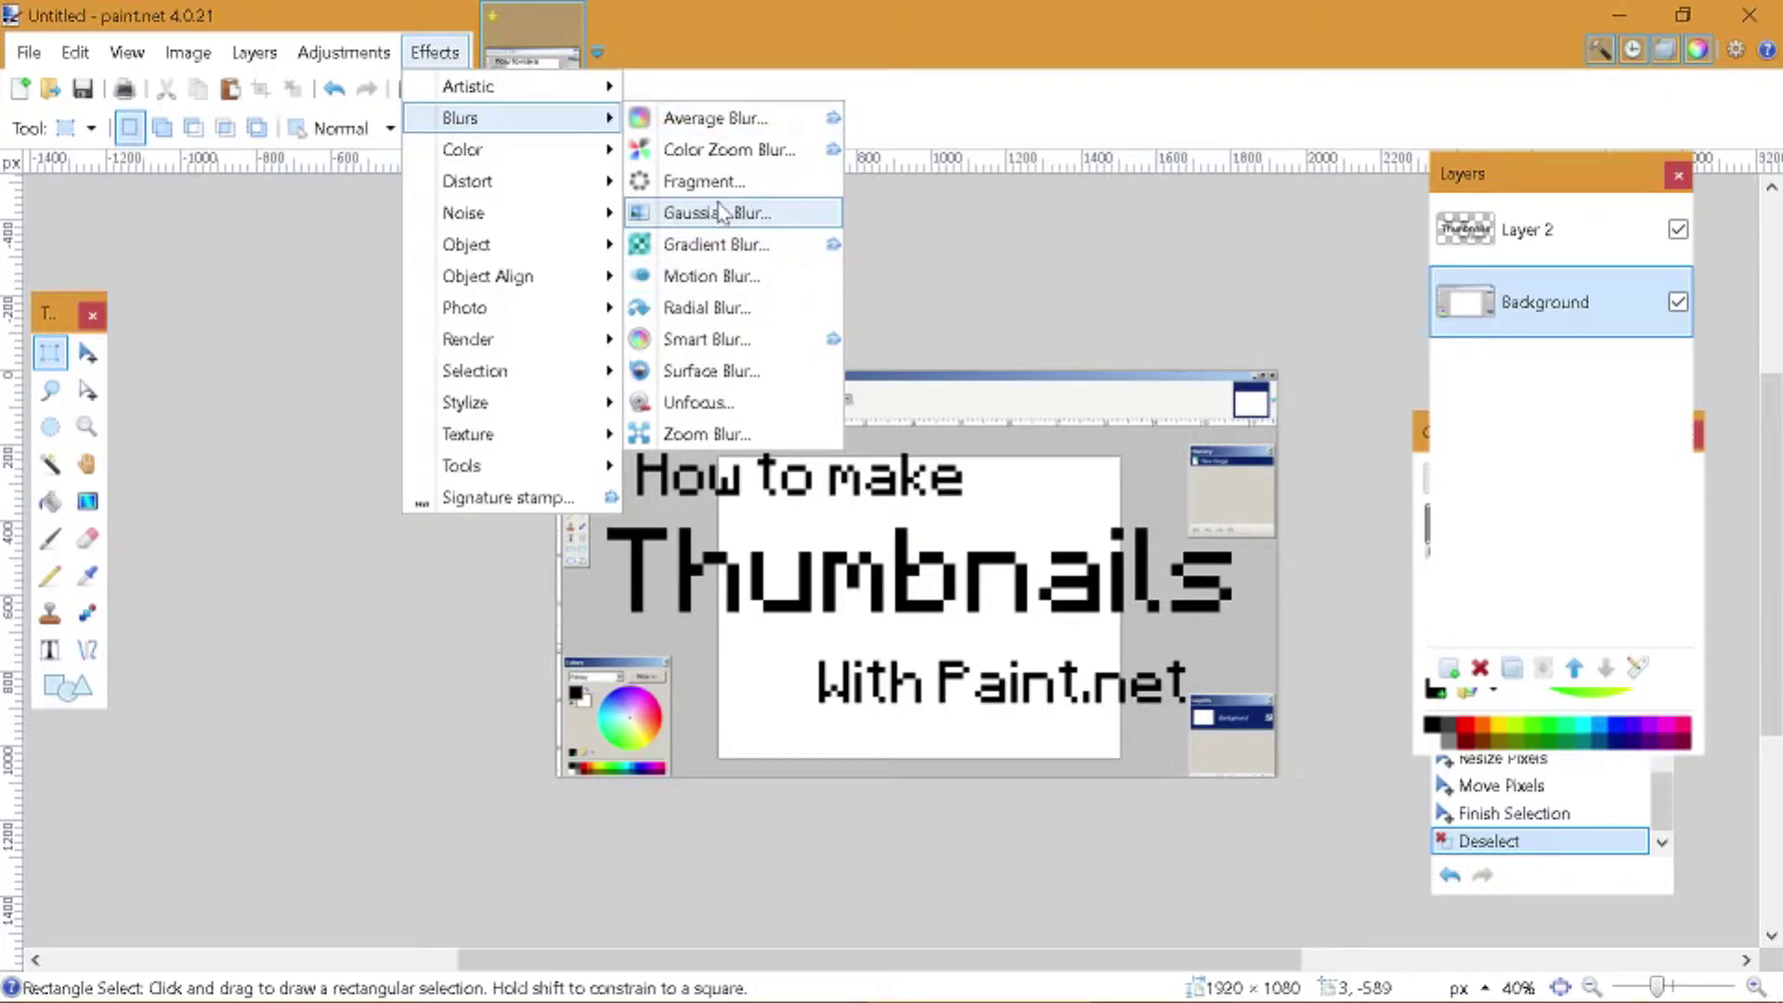
pyautogui.click(725, 127)
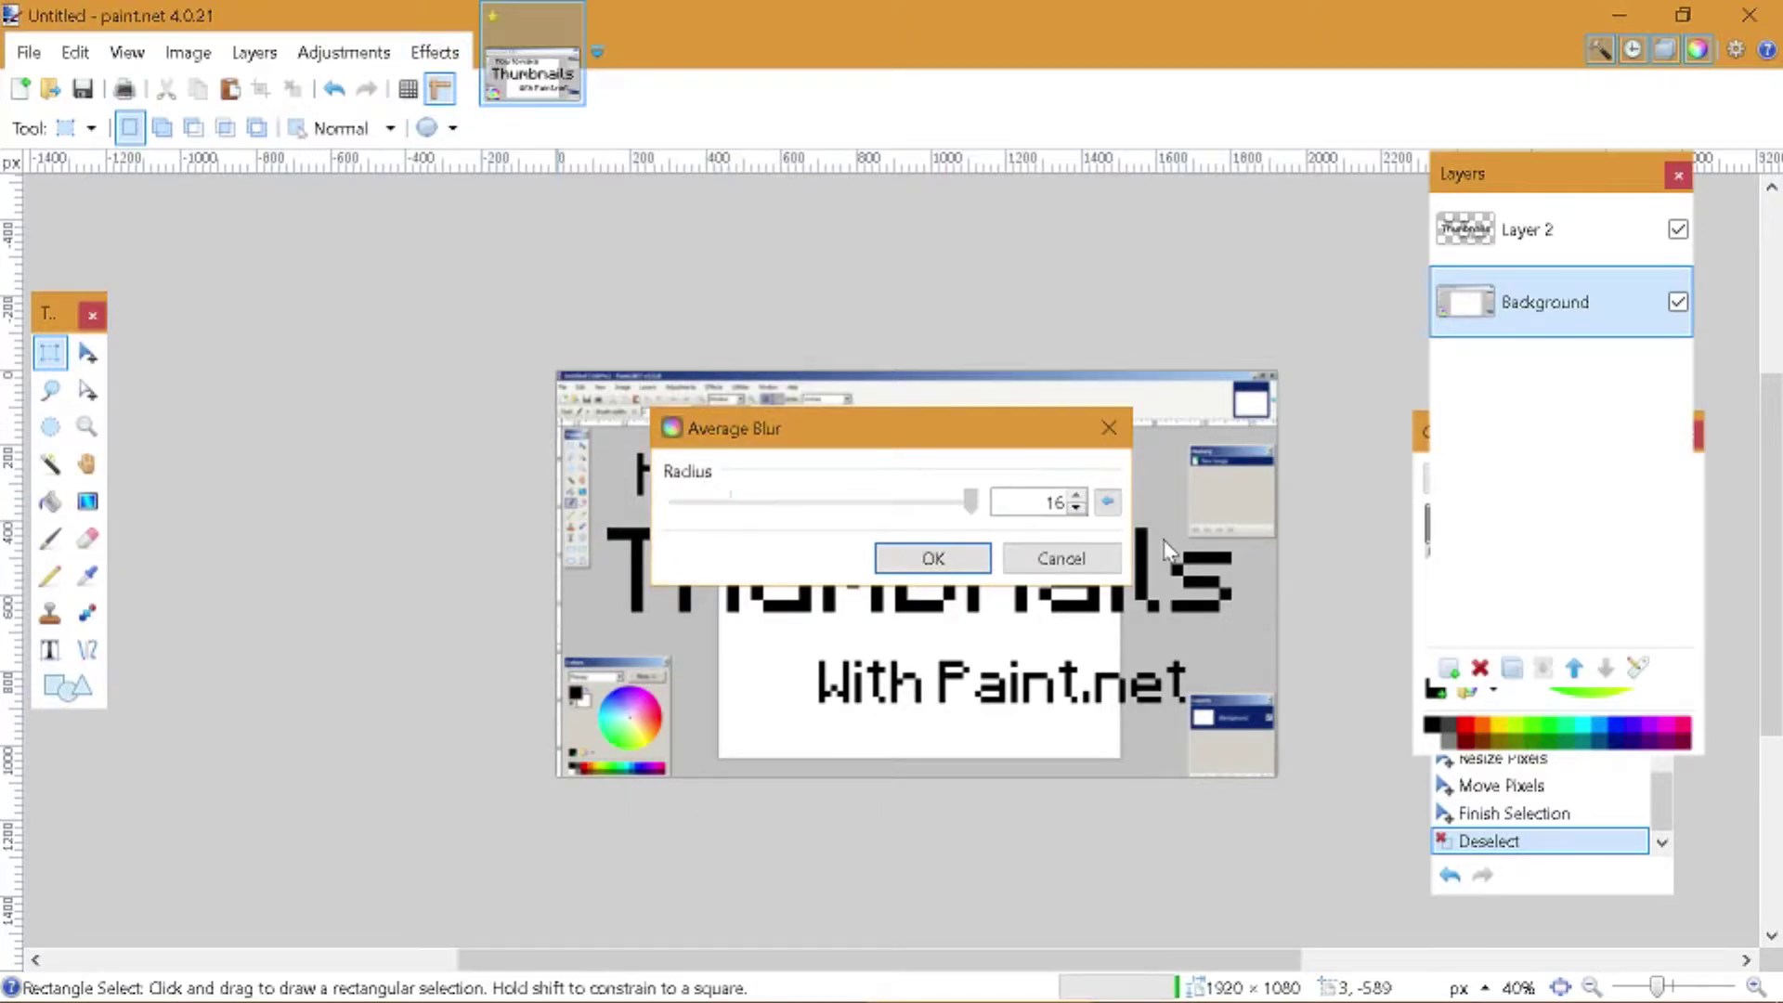
pyautogui.moveTo(864, 428); pyautogui.dragTo(887, 314)
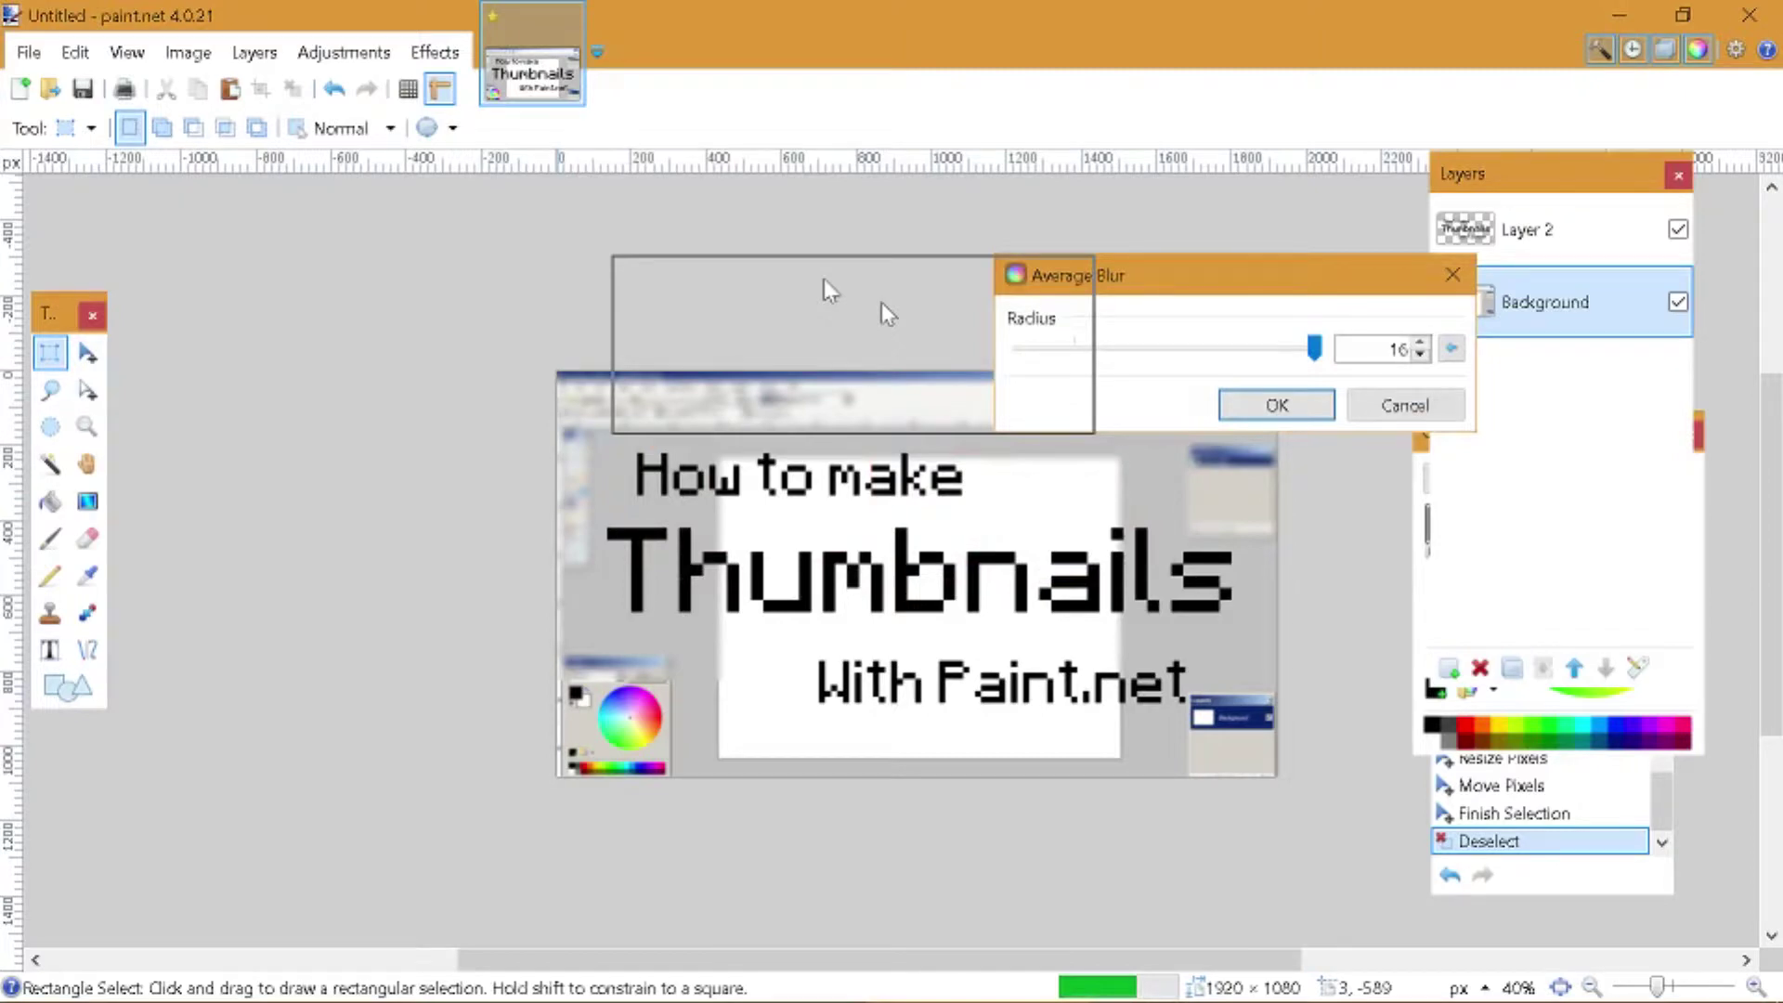
pyautogui.press('Return')
pyautogui.scroll(5, 935, 571)
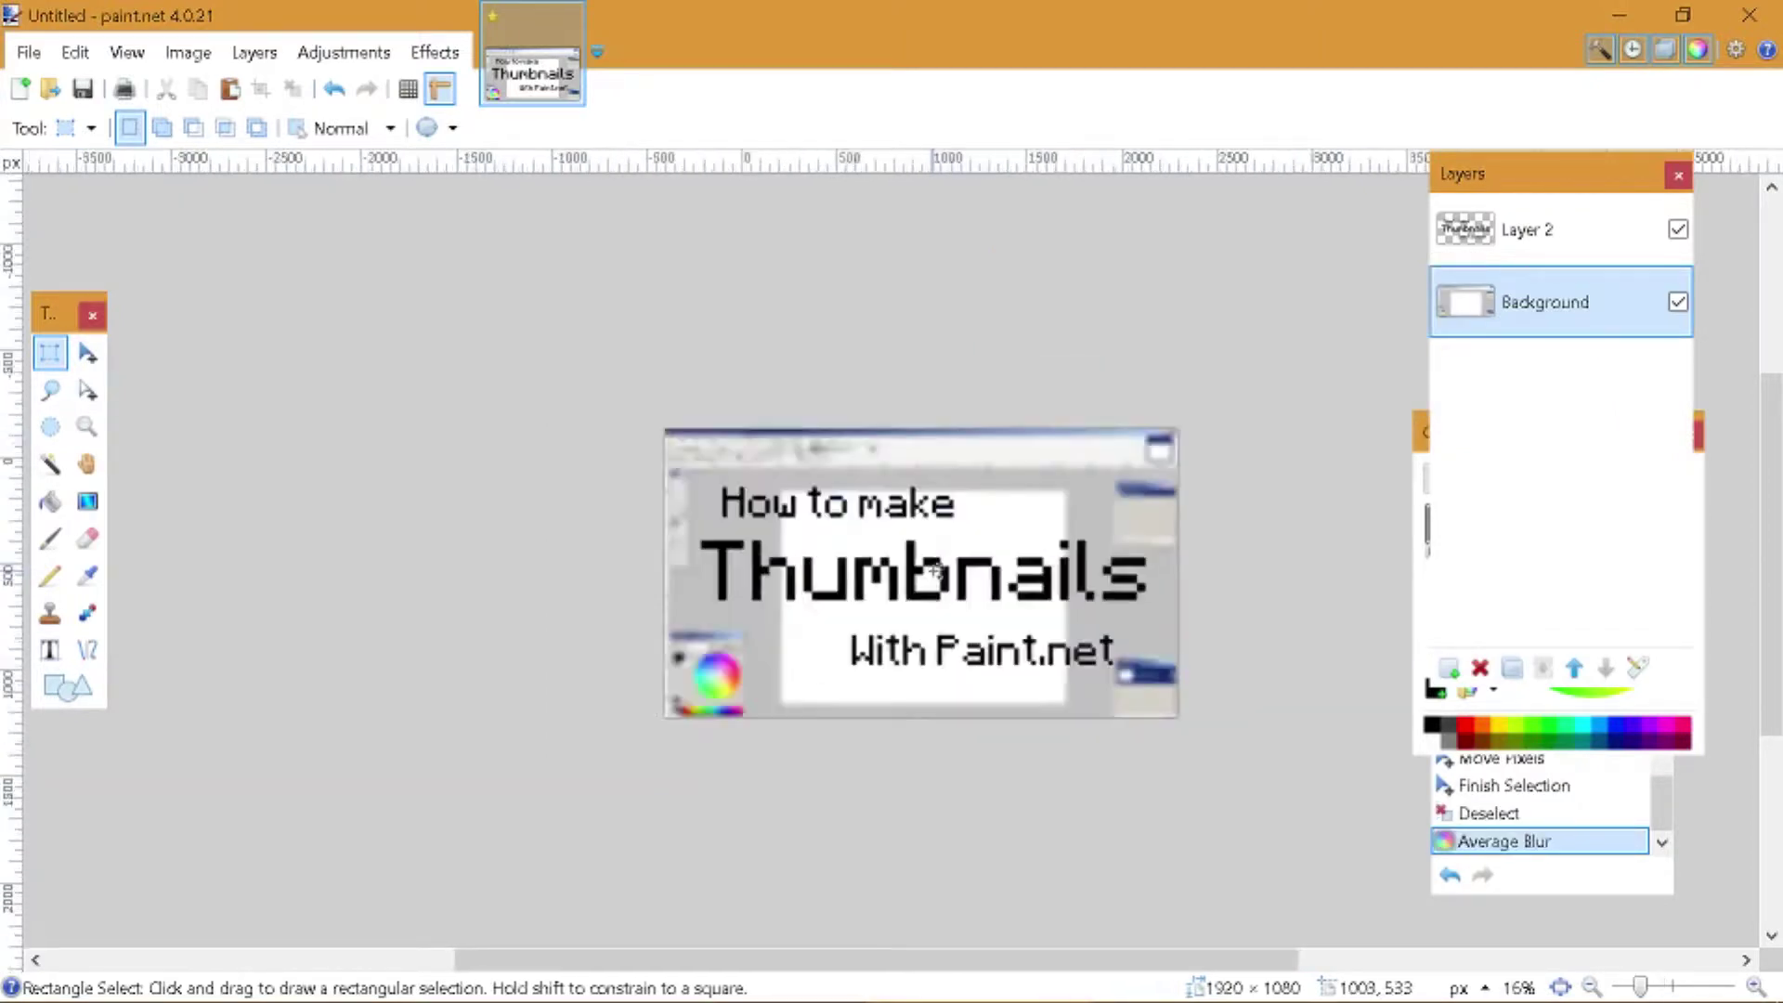
pyautogui.scroll(-5, 993, 567)
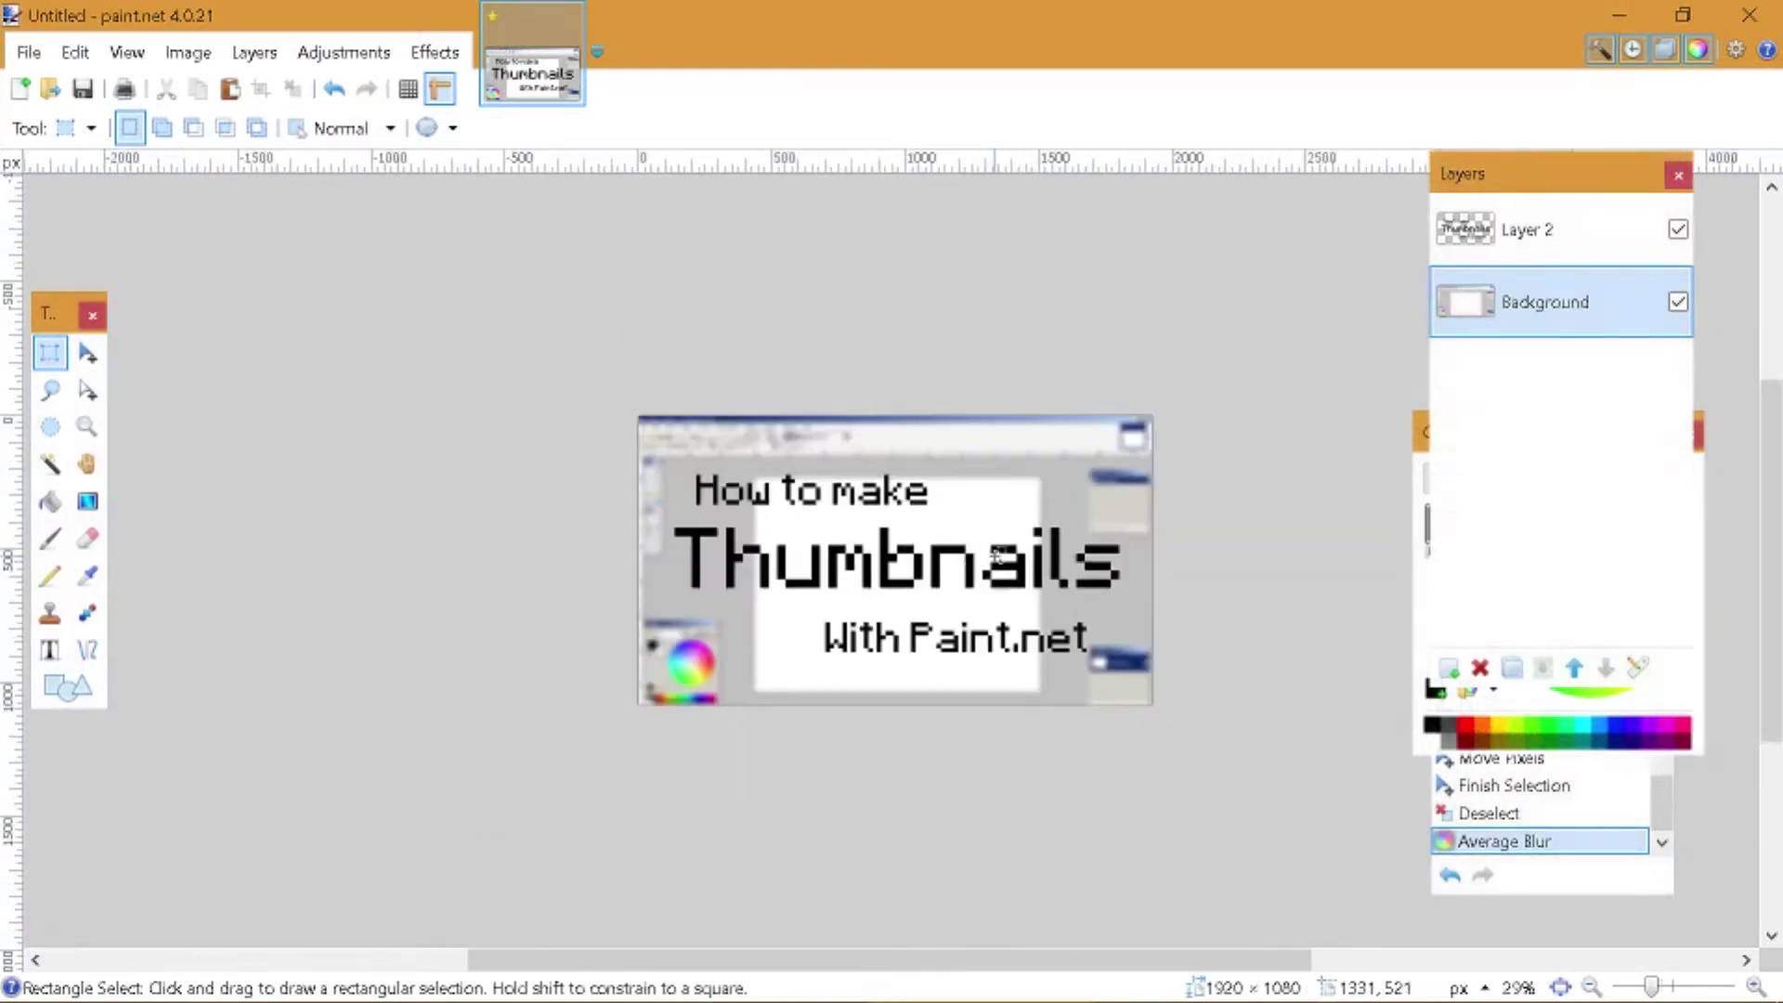
pyautogui.moveTo(635, 445); pyautogui.dragTo(398, 259)
pyautogui.click(1136, 676)
pyautogui.click(676, 457)
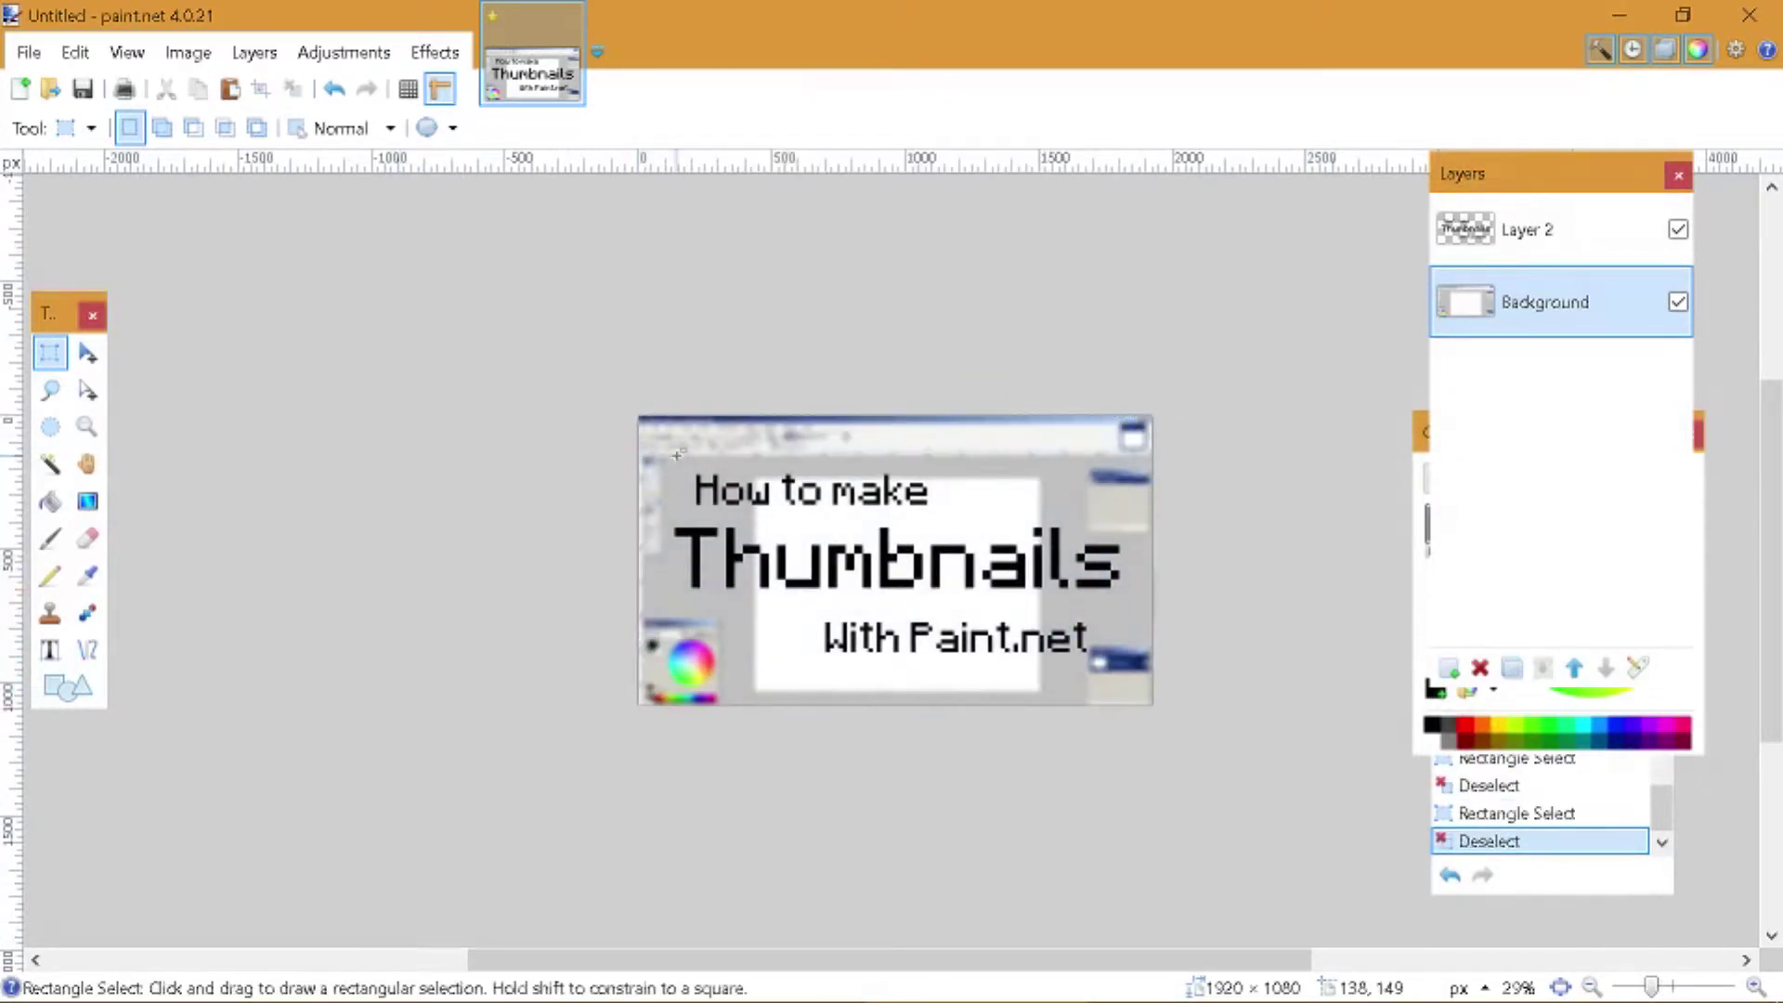
pyautogui.moveTo(676, 457); pyautogui.dragTo(1164, 706)
pyautogui.click(1164, 706)
# - Make Layer 2, which holds the text, the active layer
pyautogui.click(1516, 240)
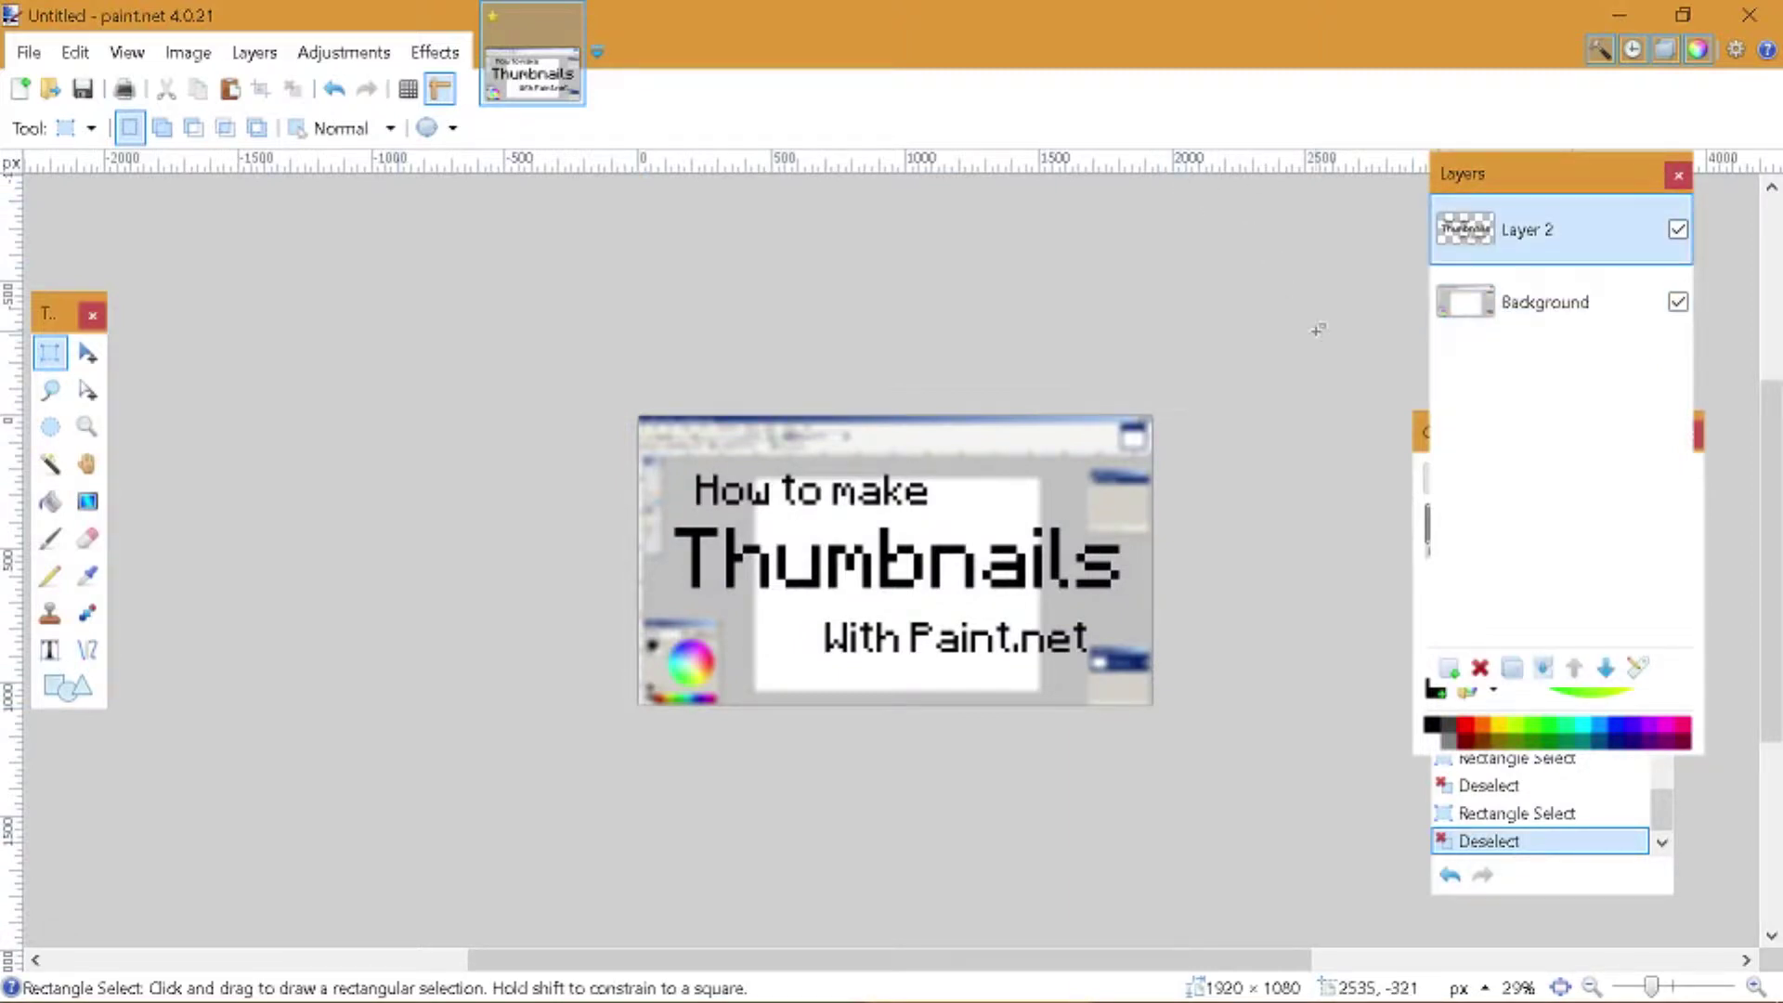
pyautogui.scroll(2, 935, 643)
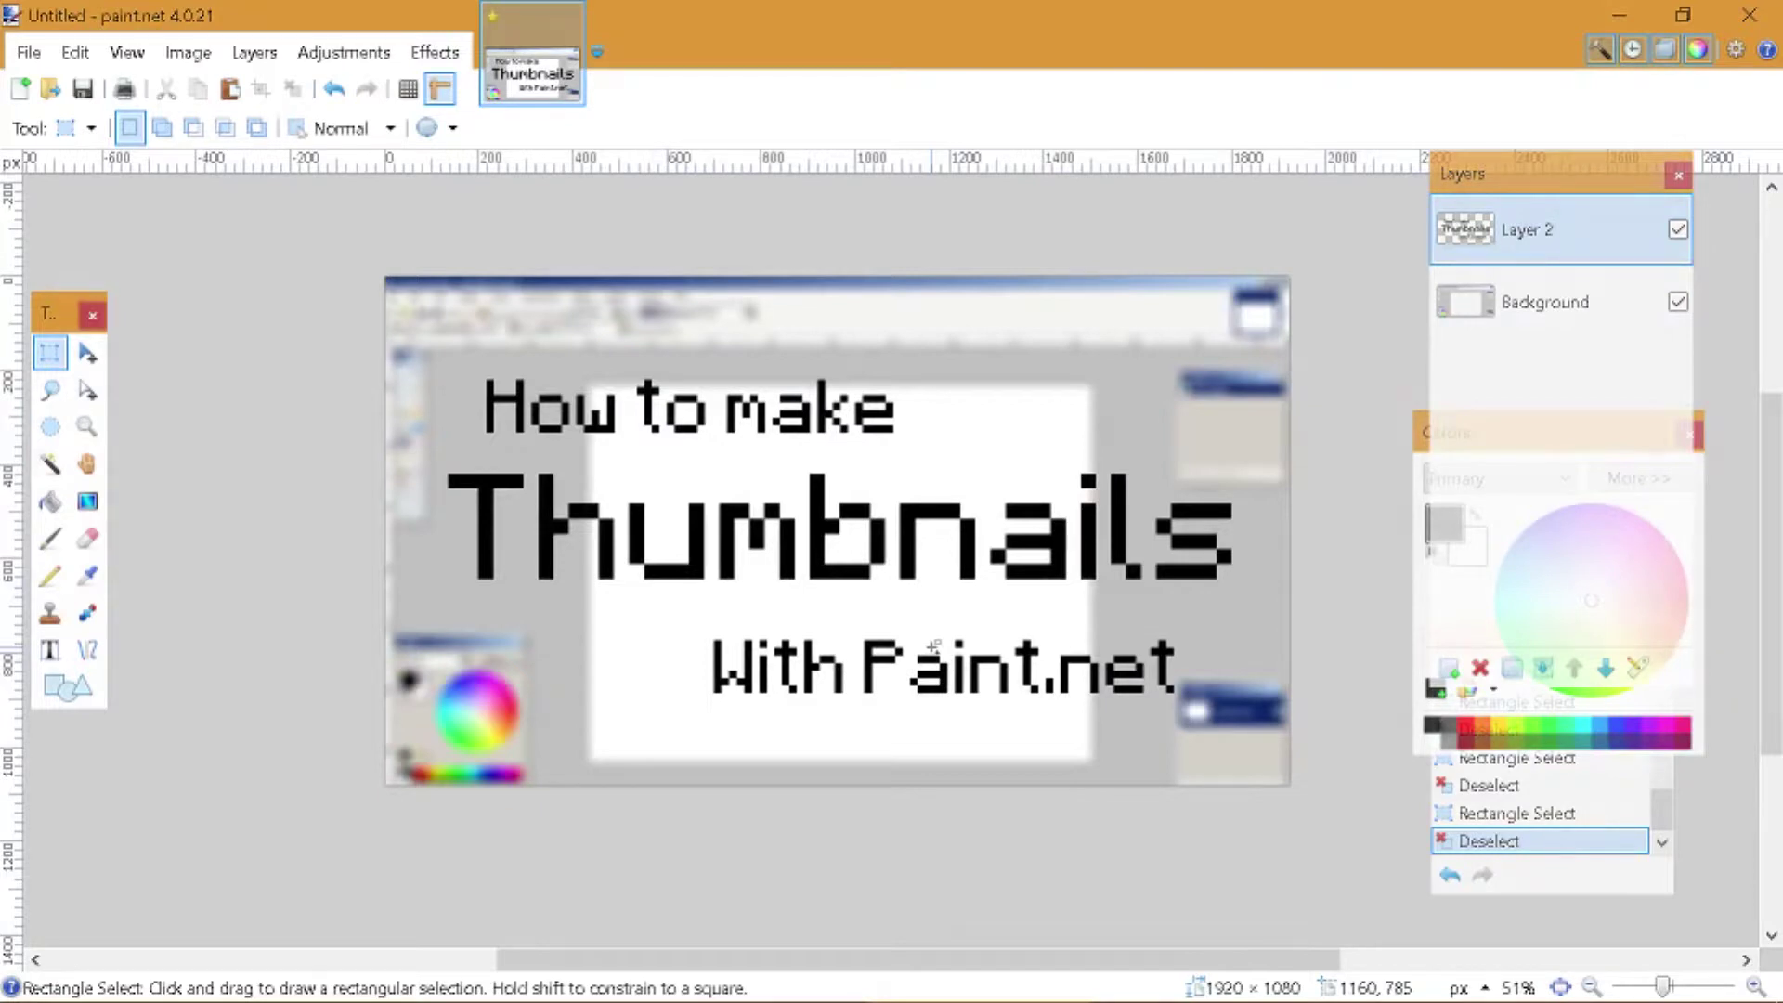
pyautogui.click(444, 55)
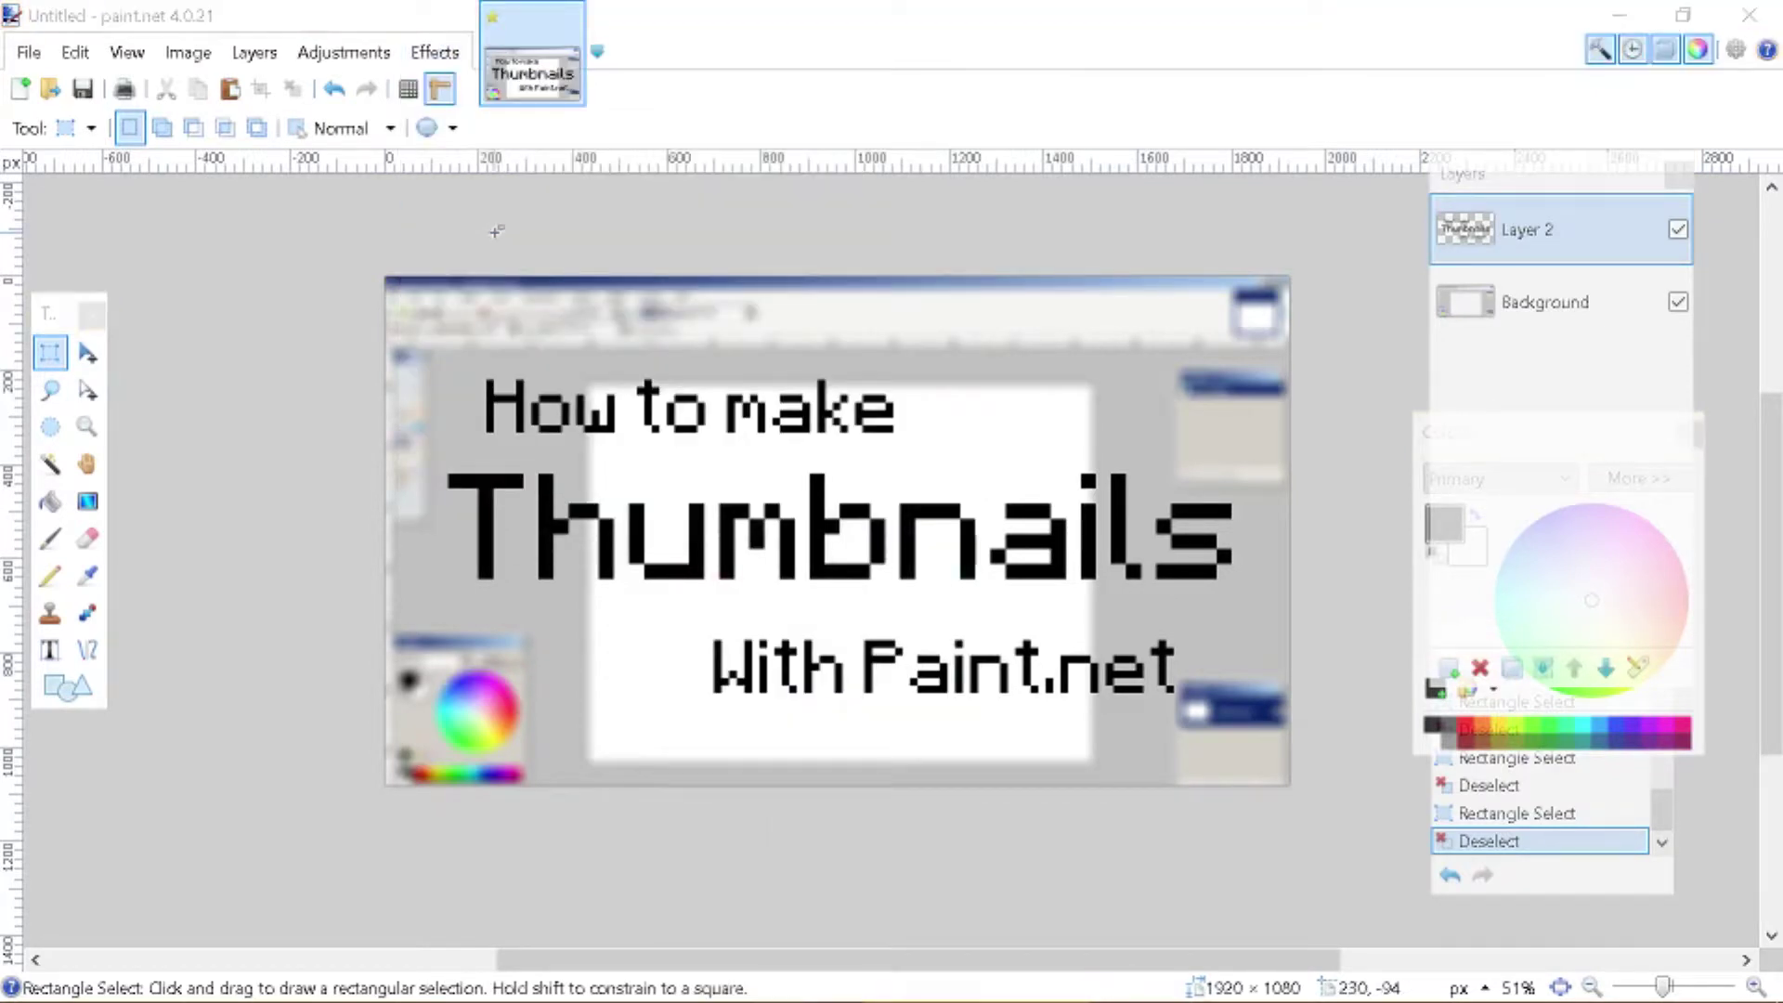
pyautogui.click(436, 54)
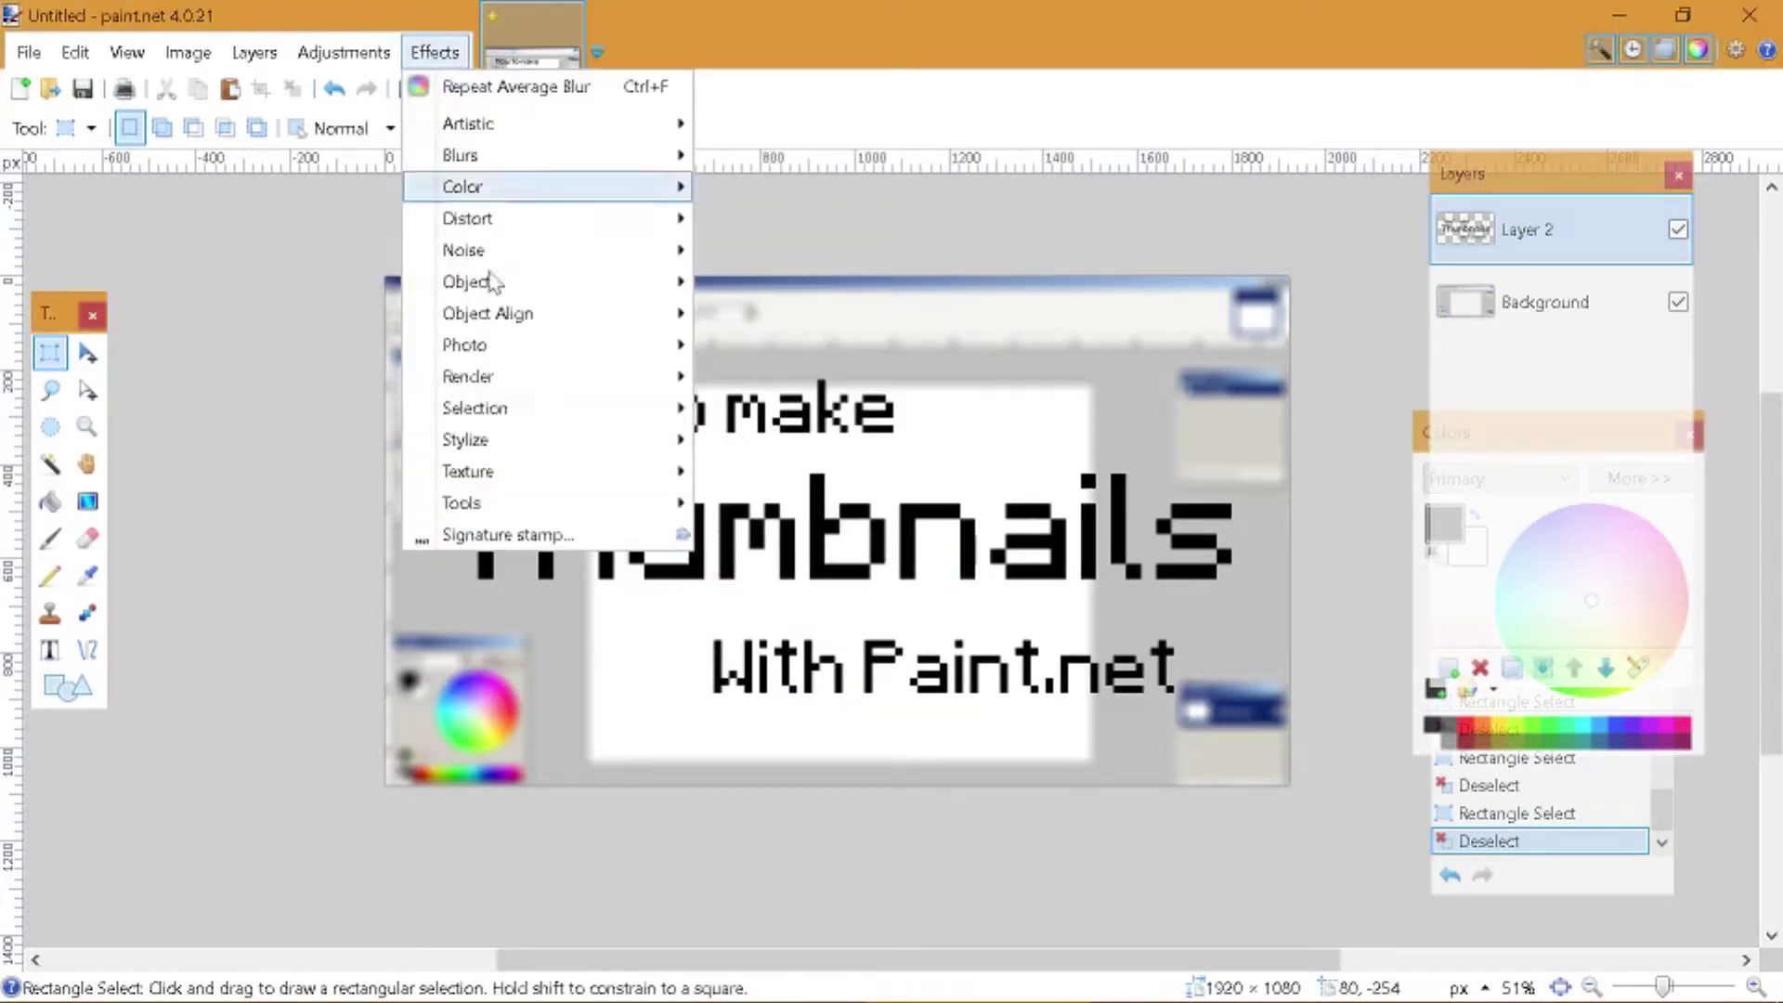
pyautogui.moveTo(502, 233)
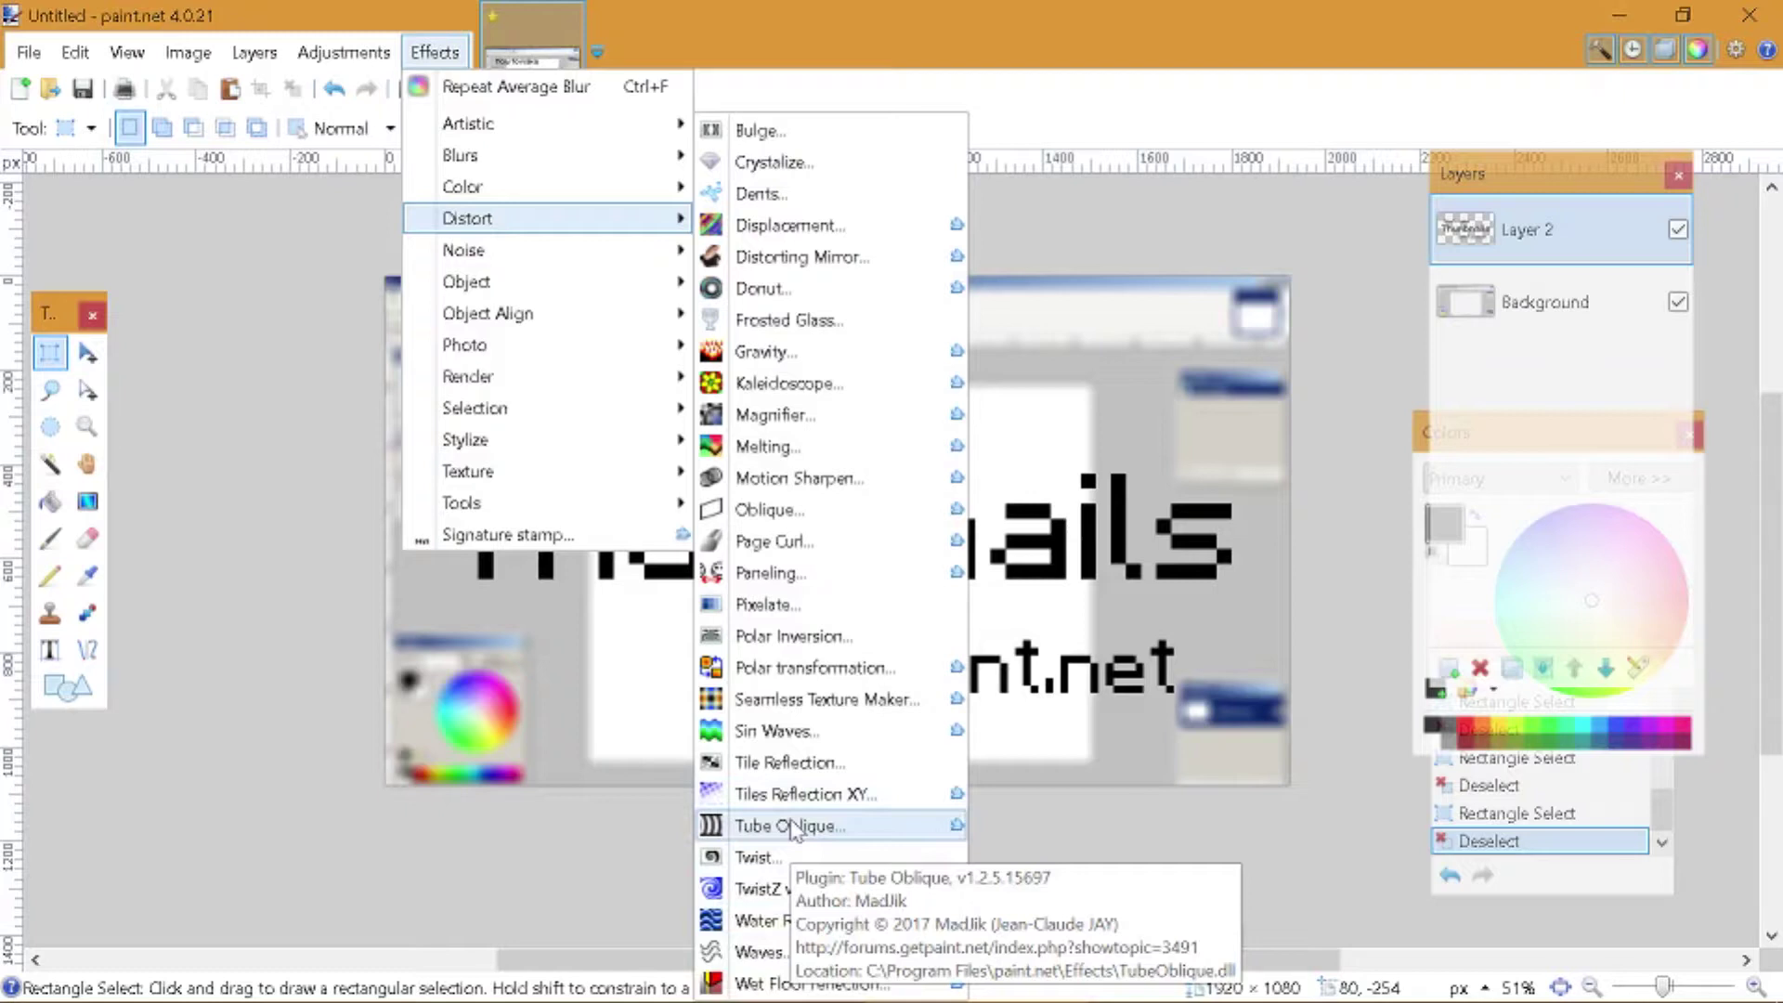
# - Switch to Chrome, return from the Drop Shadow topic to the Plugin Packs forum and look through the packs, including MadJik' all plugins
pyautogui.click(390, 975)
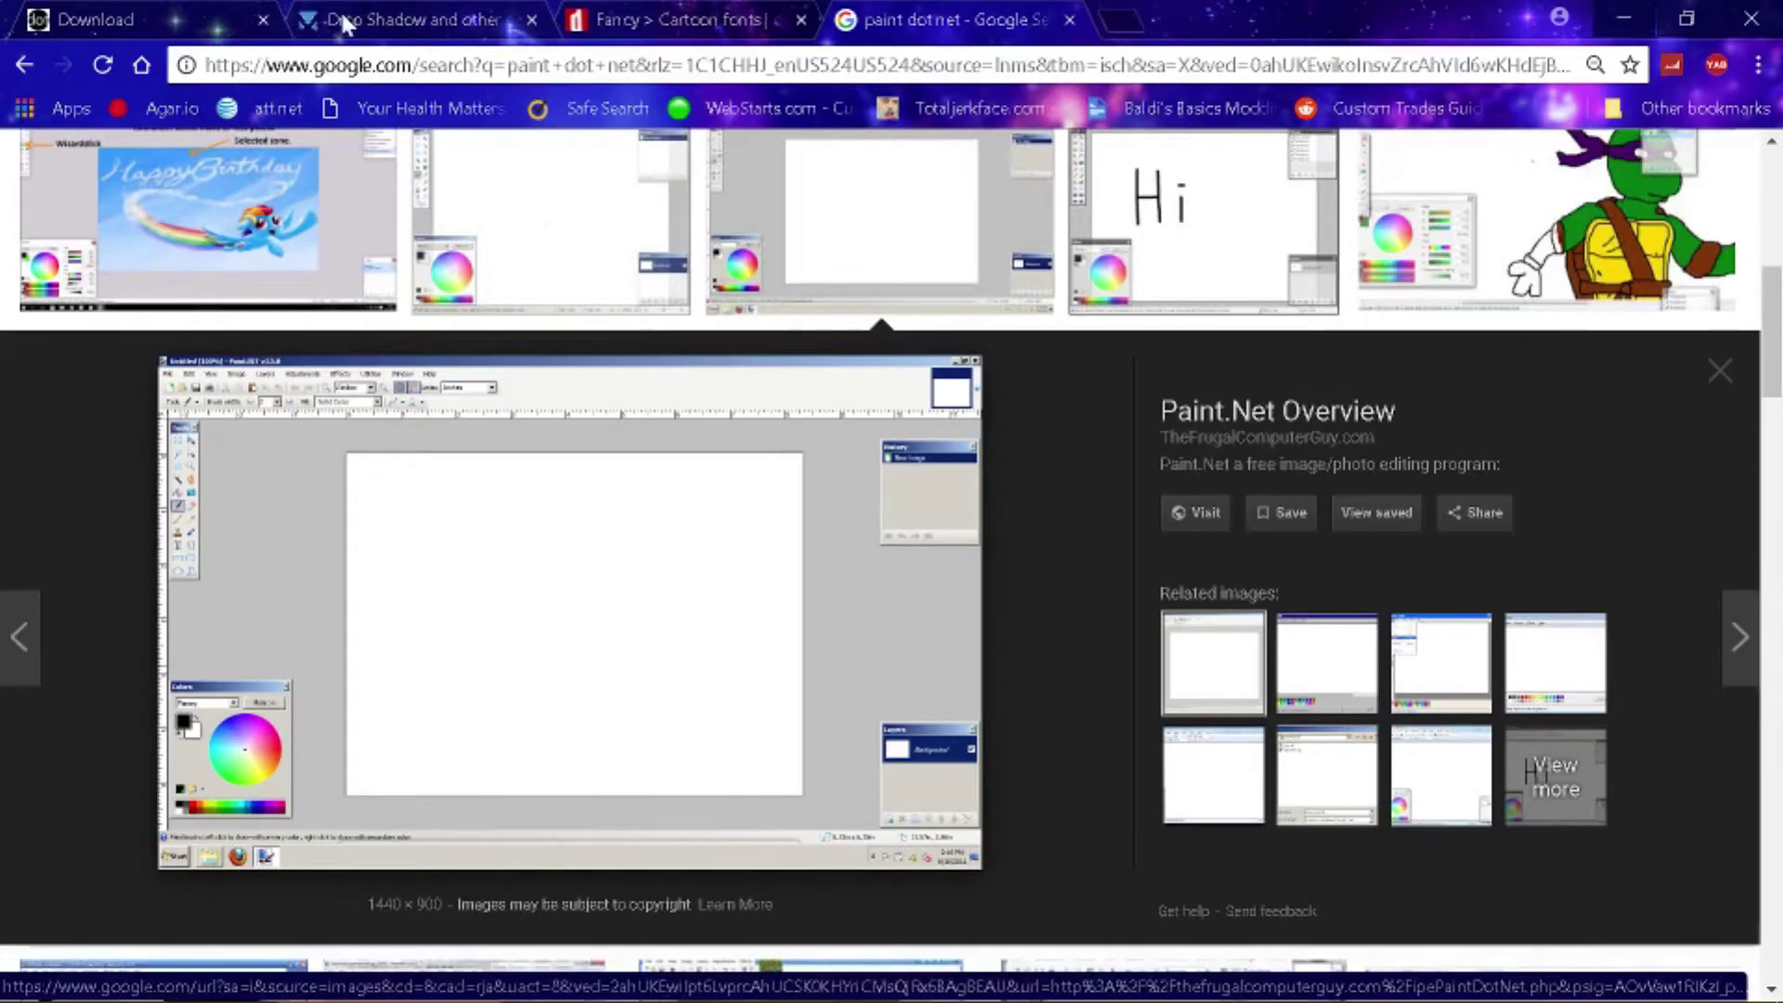
pyautogui.click(343, 20)
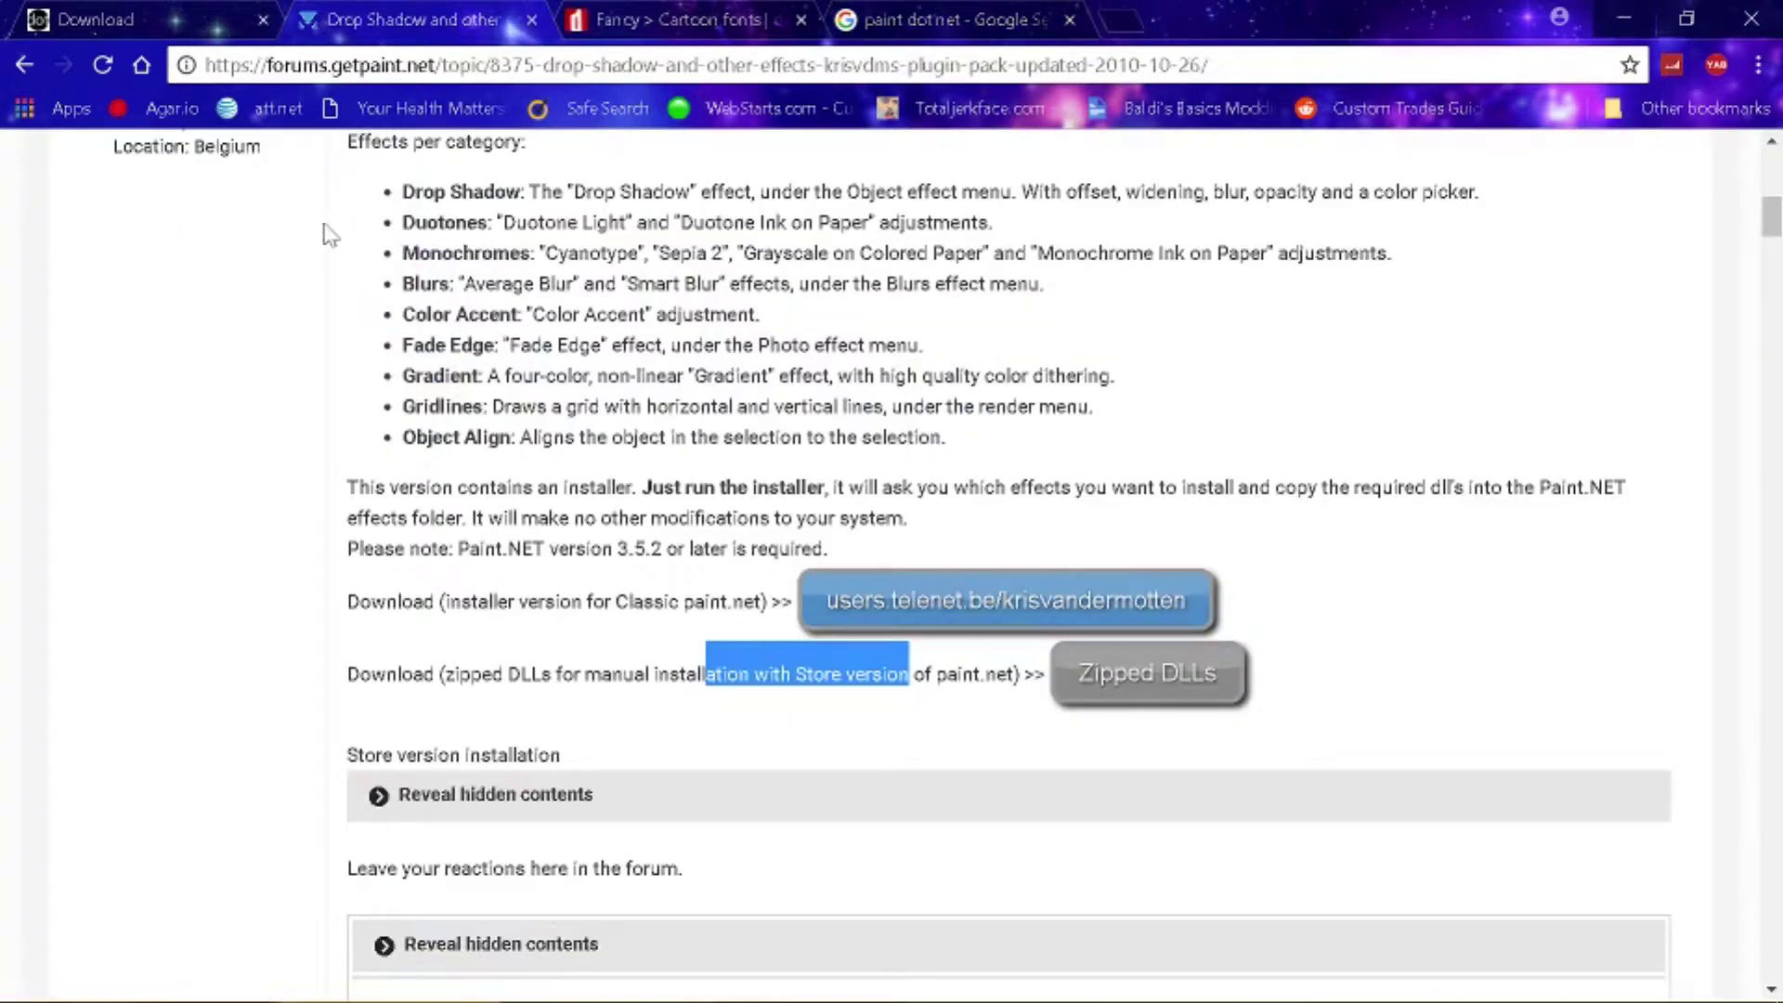
pyautogui.click(31, 72)
pyautogui.scroll(-4, 479, 629)
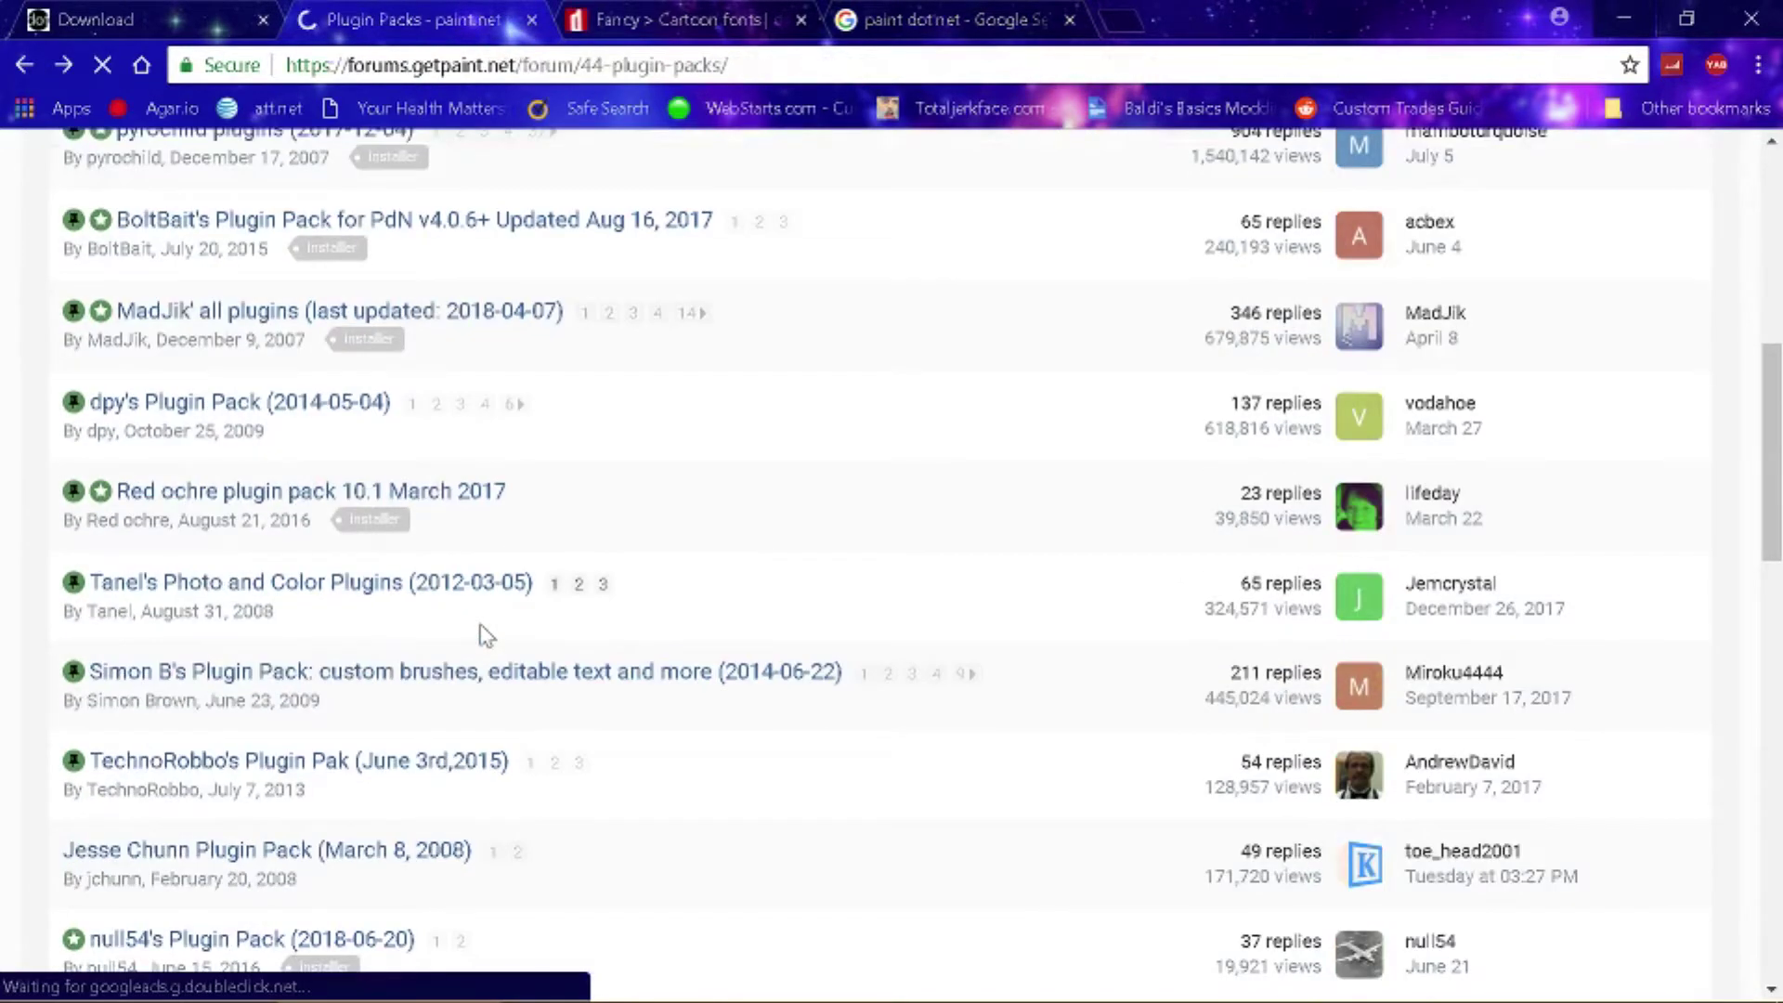
pyautogui.scroll(-15, 483, 641)
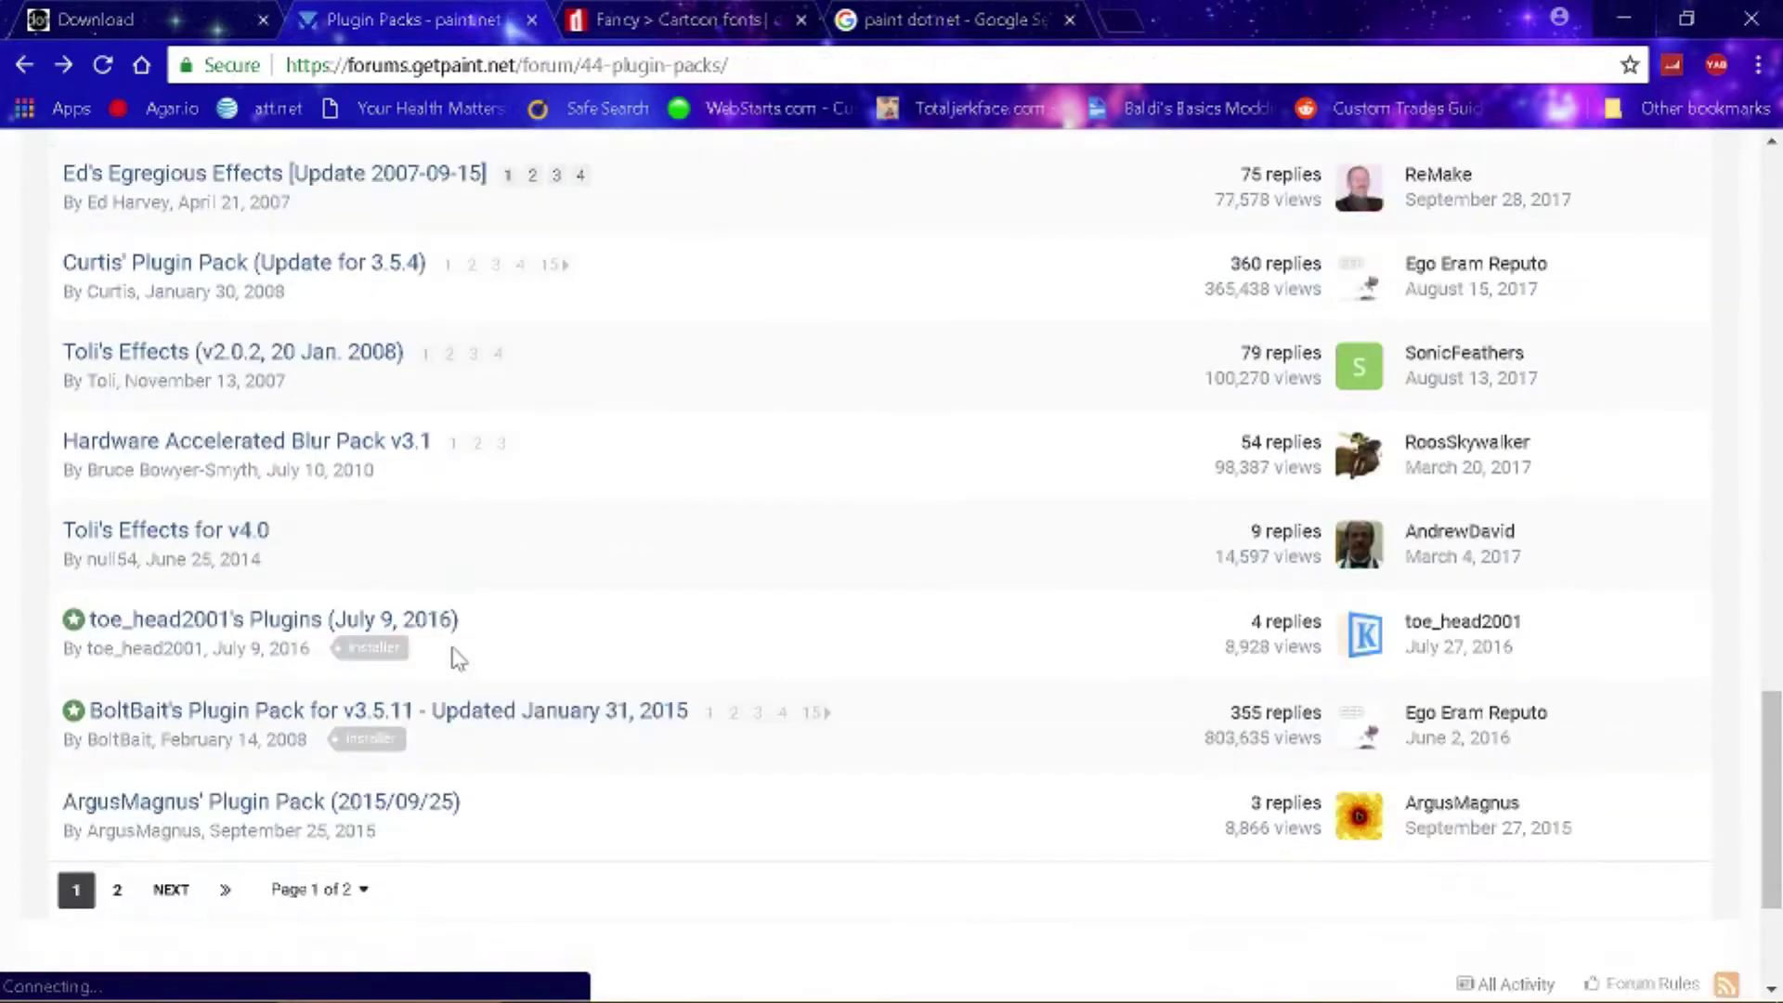
pyautogui.scroll(-3, 456, 658)
pyautogui.scroll(20, 455, 657)
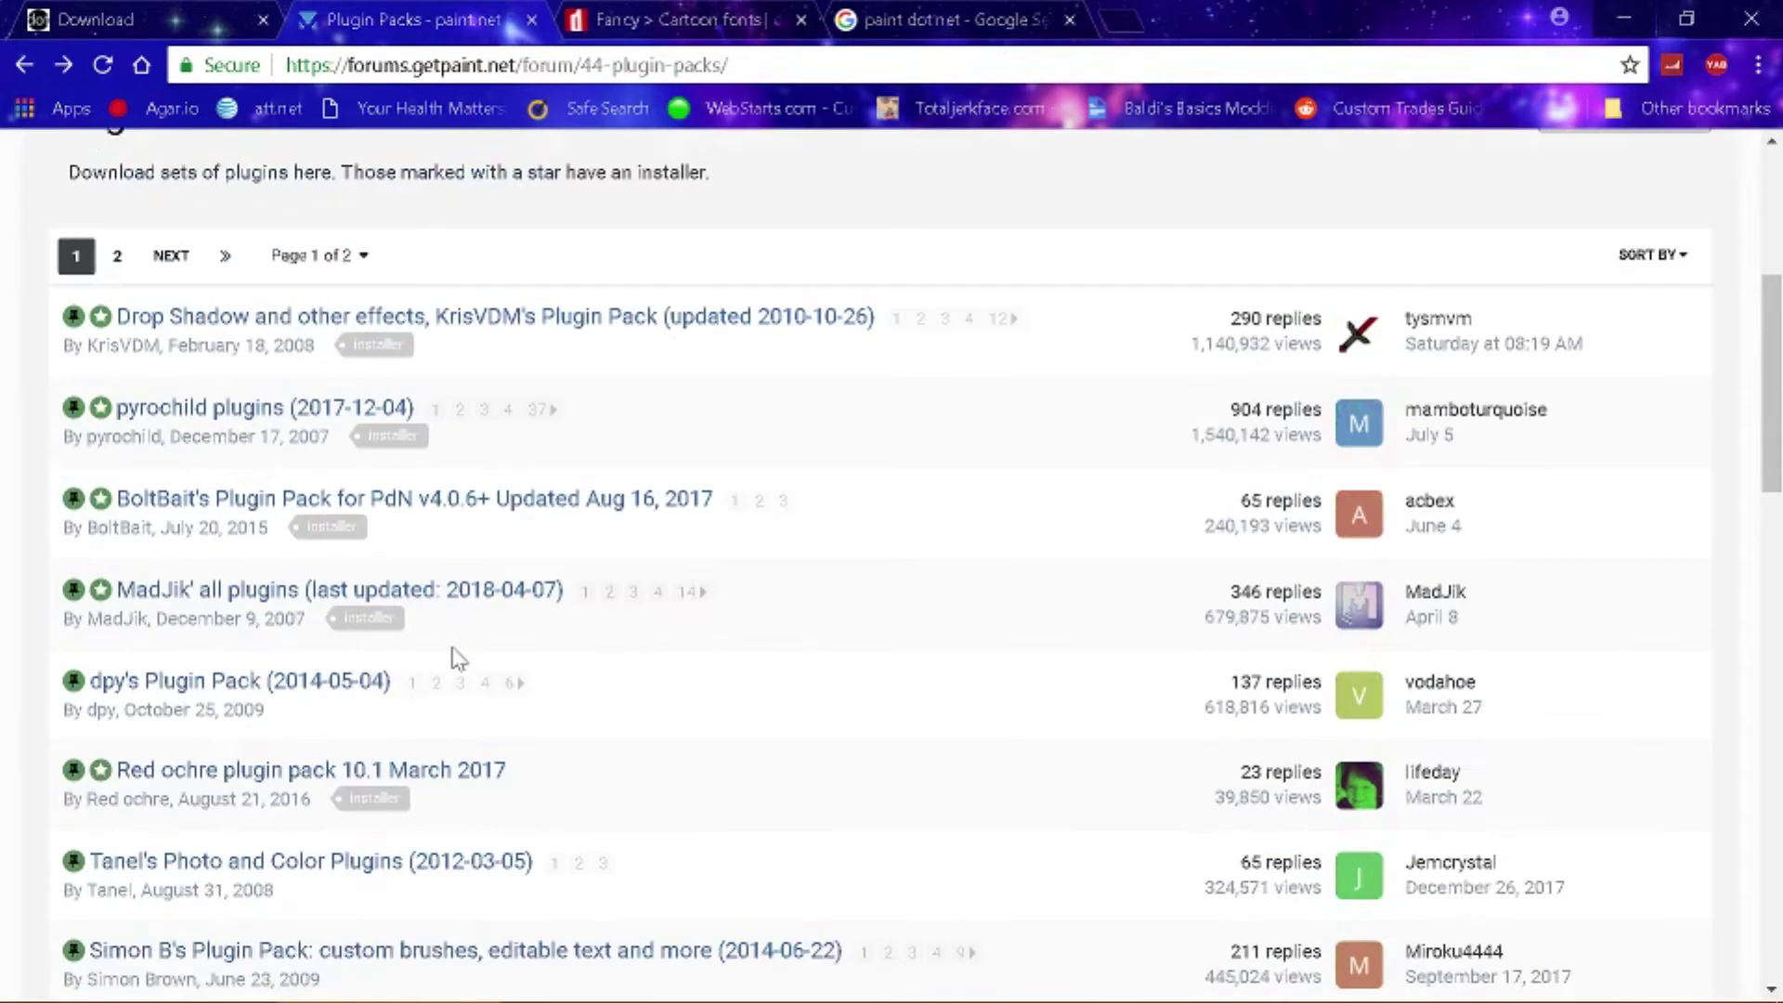
pyautogui.scroll(2, 458, 657)
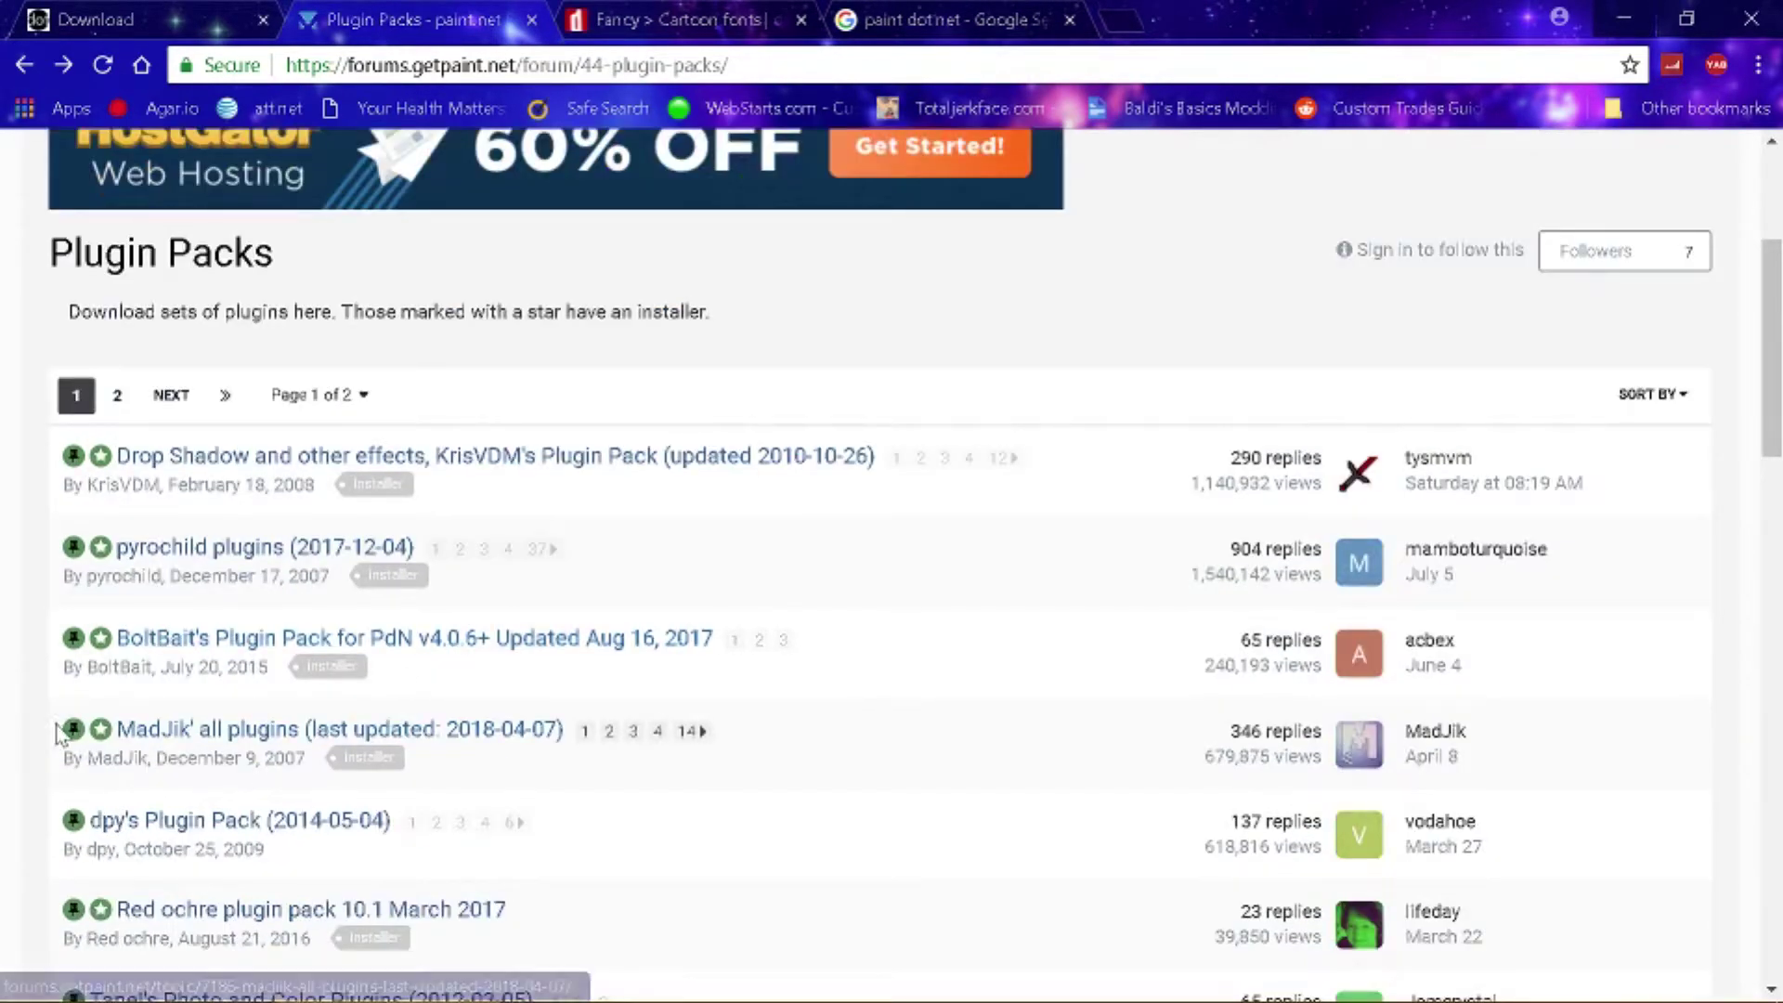
pyautogui.tripleClick(626, 715)
pyautogui.click(880, 737)
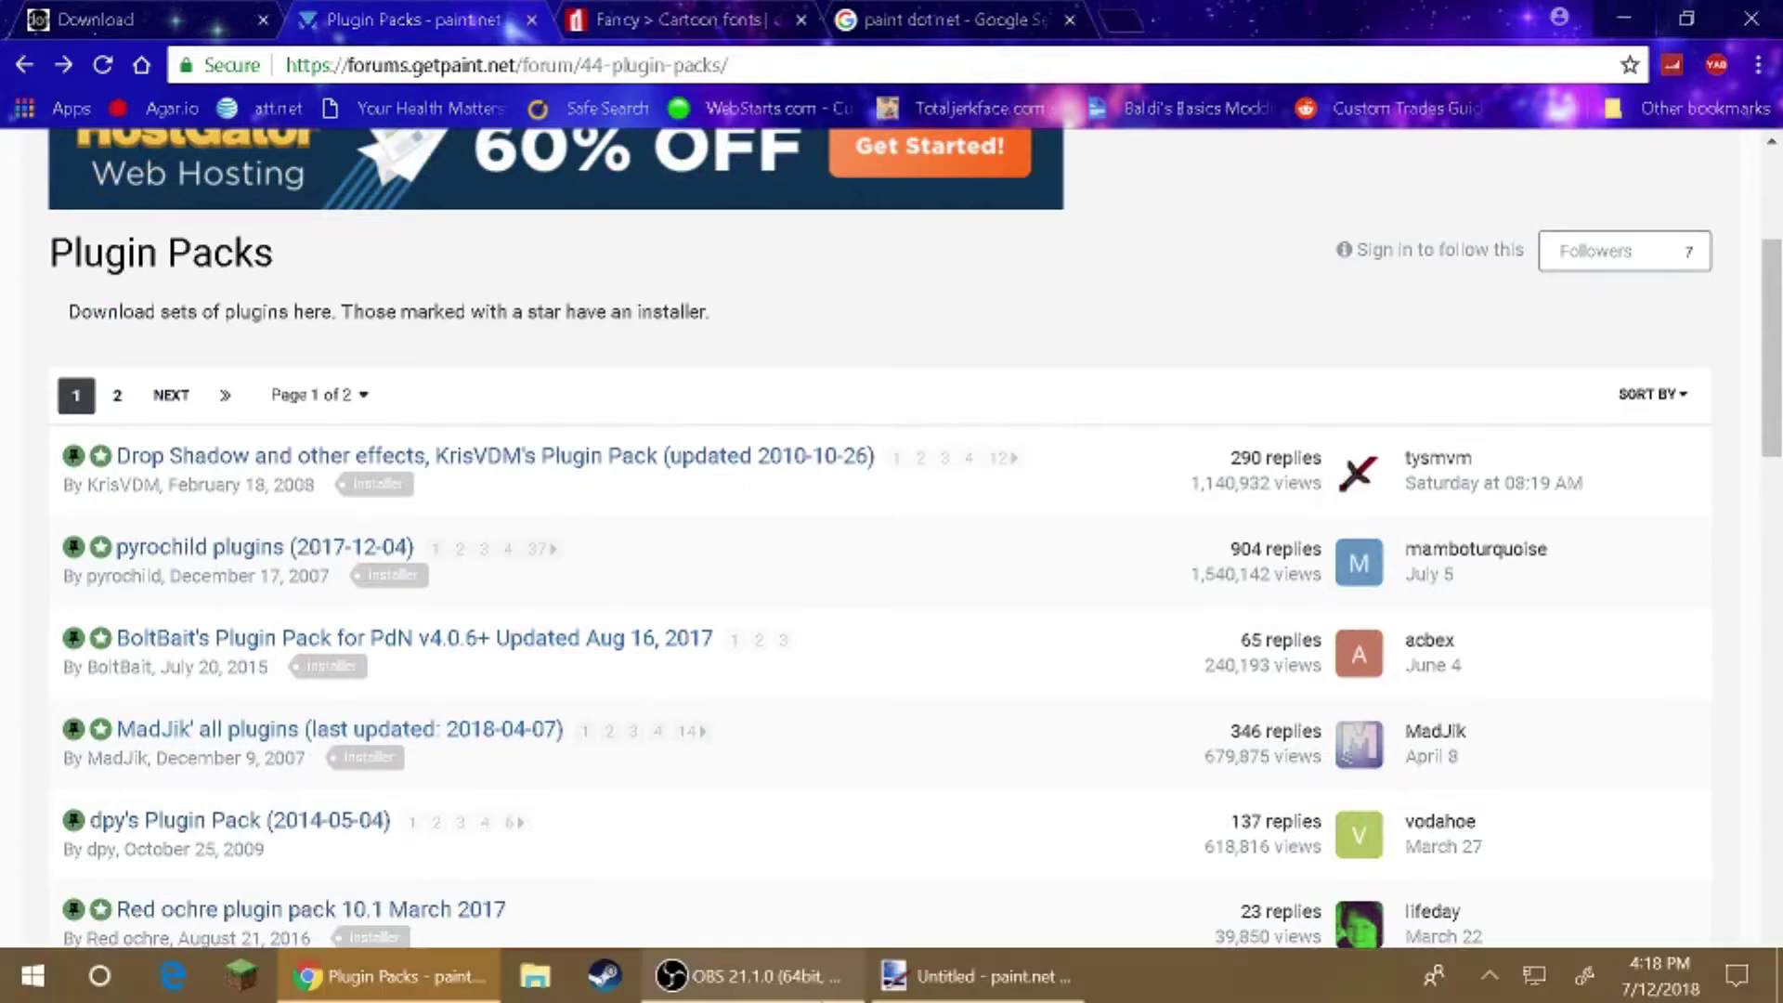
# - Switch back to paint.net, apply Tube Oblique to Layer 2 with X offset -0.04 and Y offset -0.20, and leave nothing selected
pyautogui.moveTo(979, 975)
pyautogui.click(867, 855)
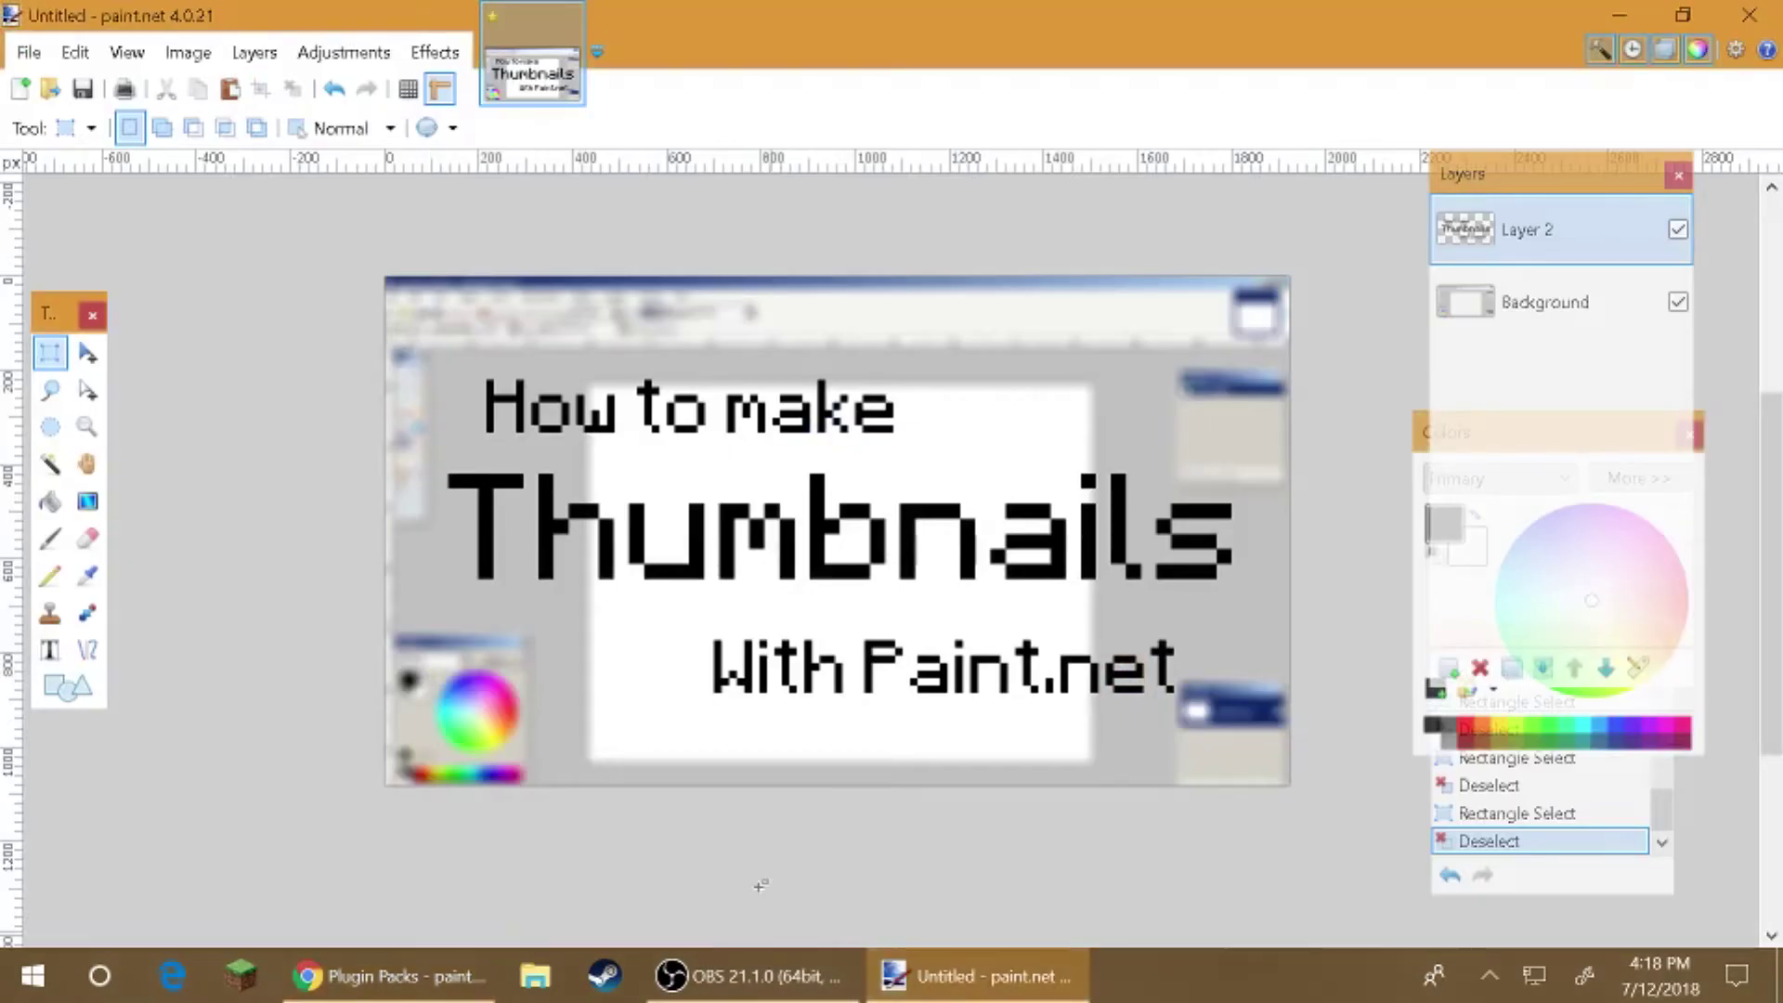
pyautogui.click(434, 52)
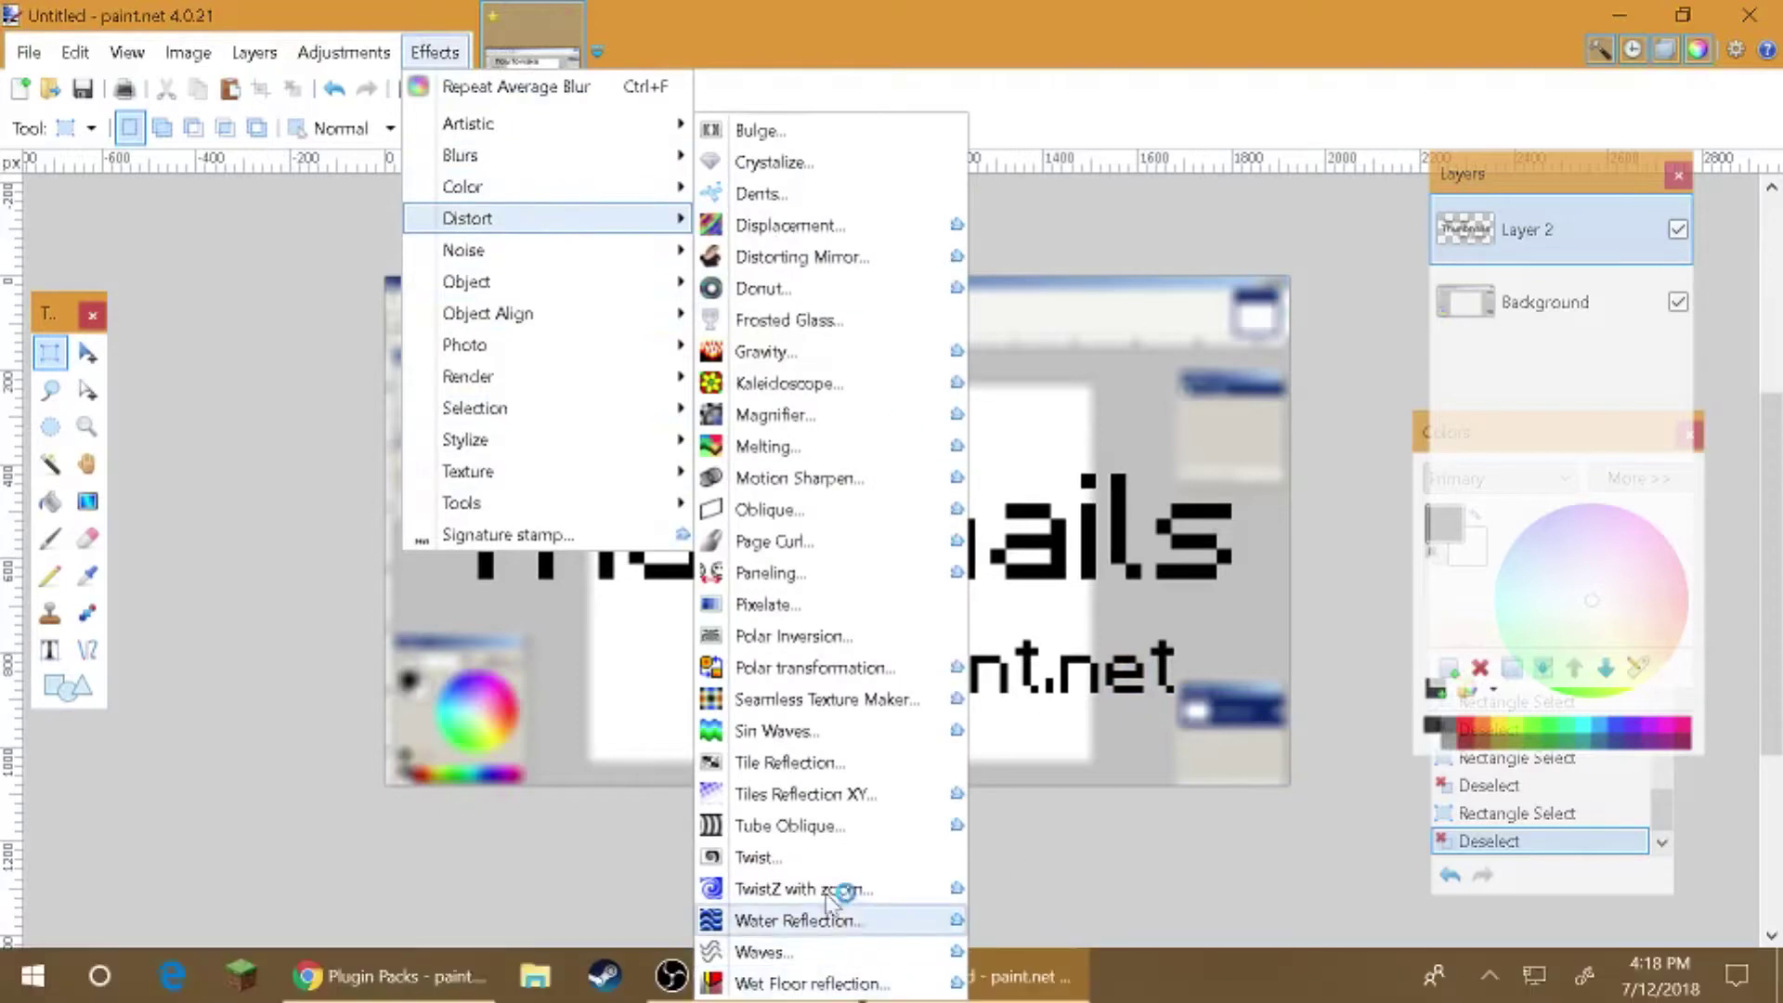
pyautogui.click(800, 824)
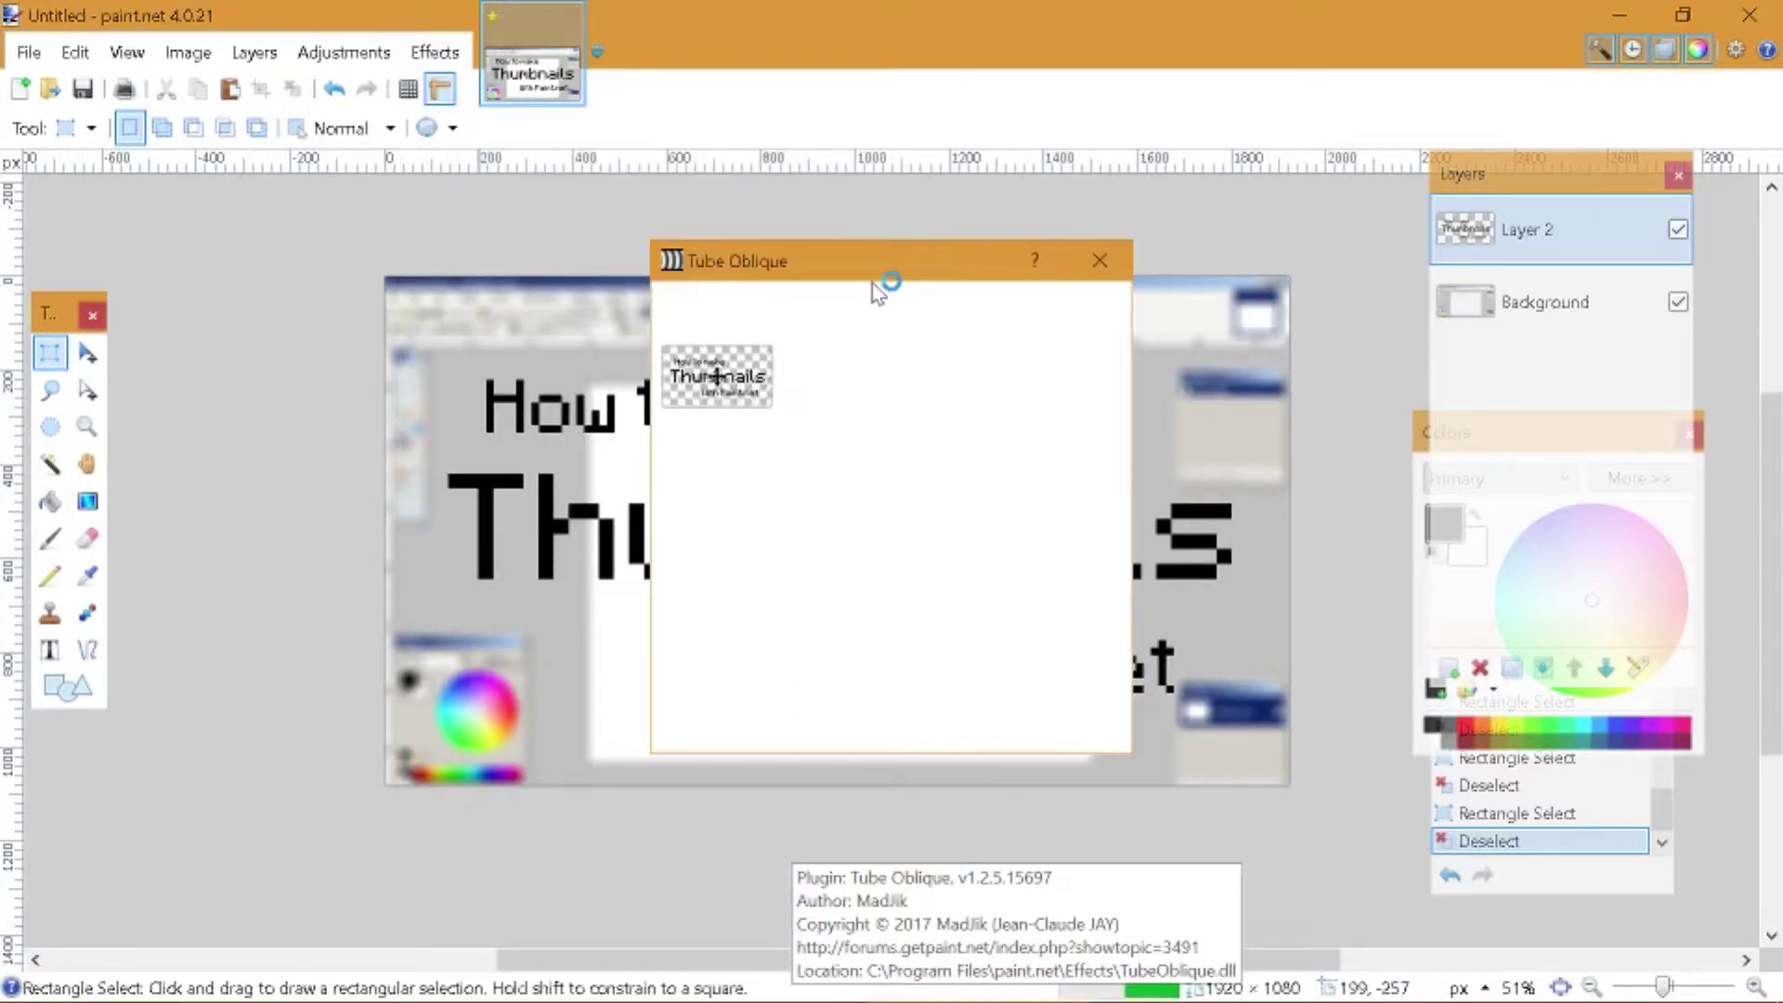
pyautogui.moveTo(872, 270); pyautogui.dragTo(1490, 341)
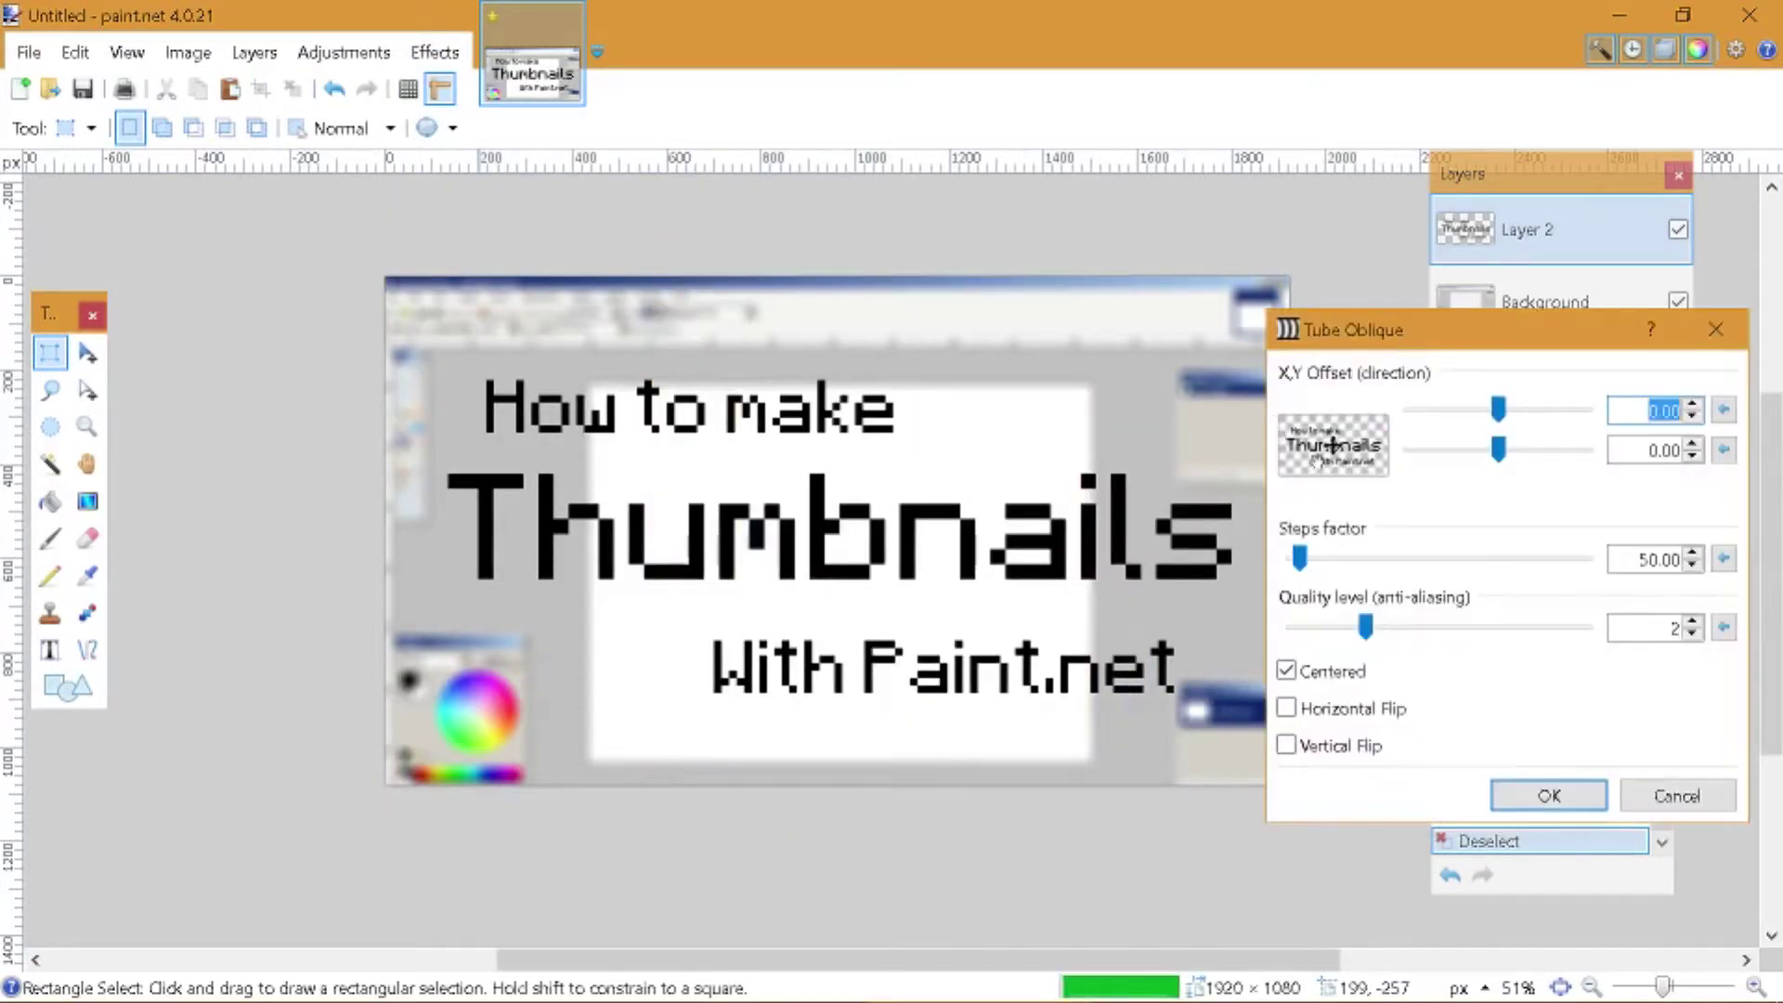
pyautogui.moveTo(1334, 446); pyautogui.dragTo(1324, 441)
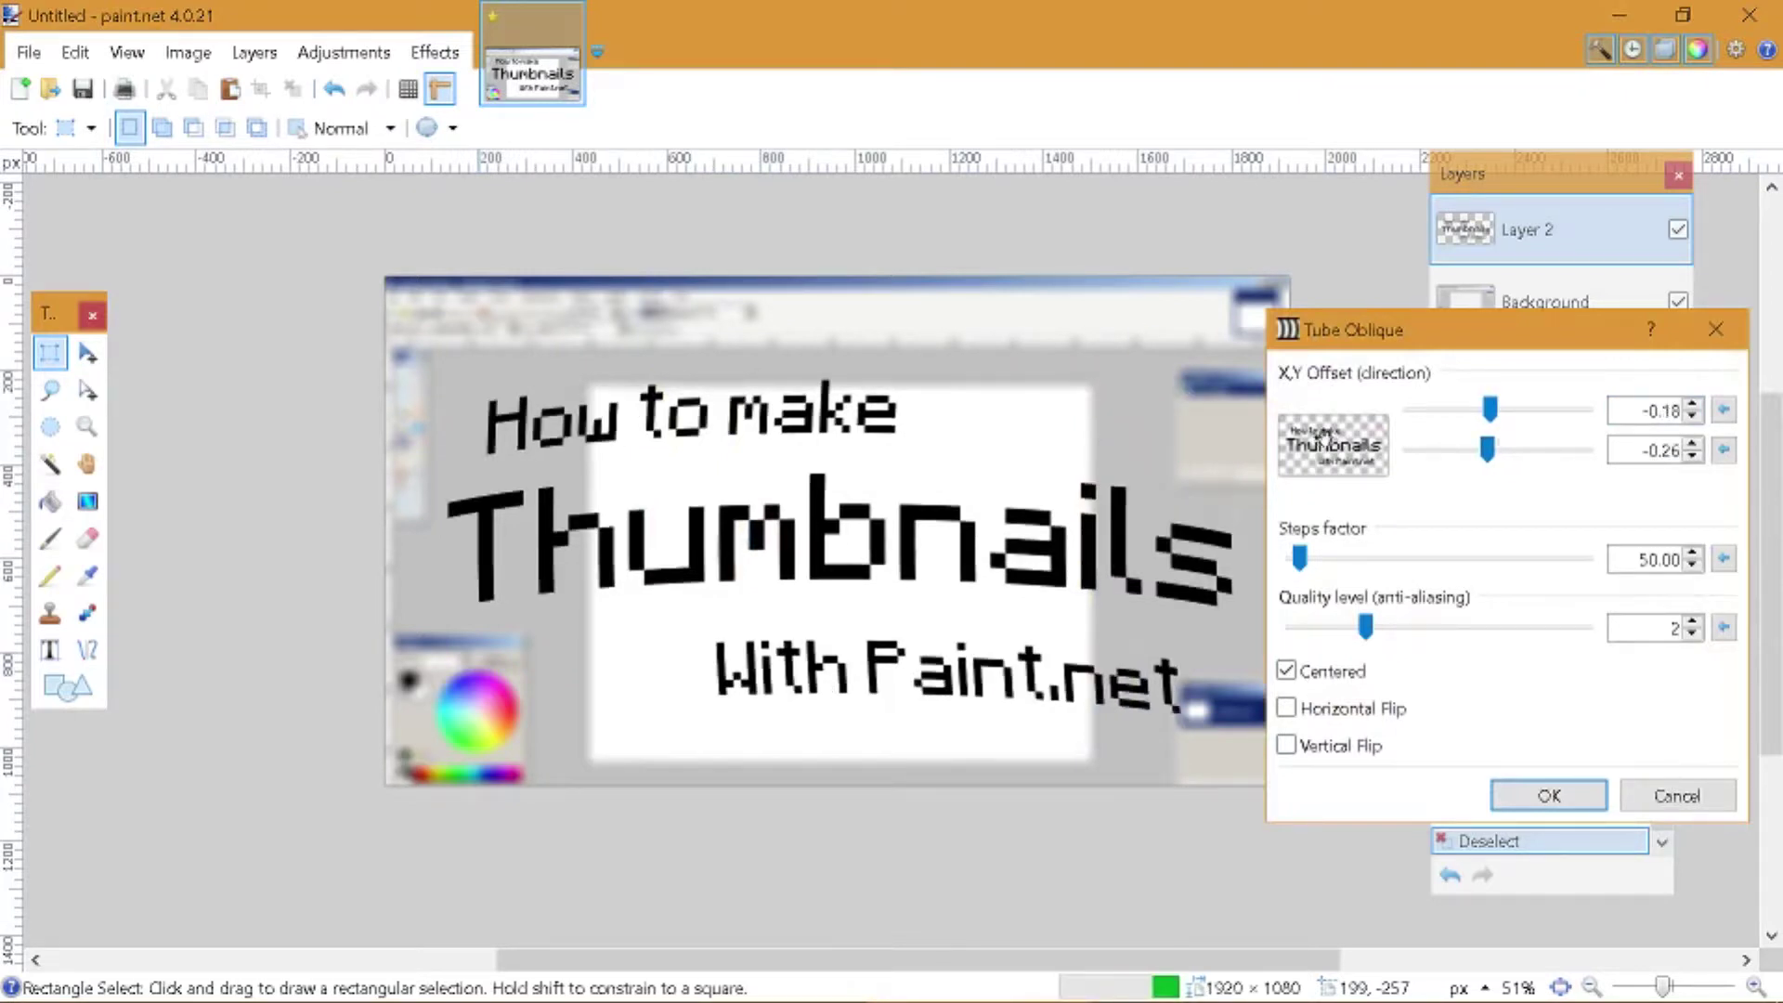
pyautogui.moveTo(1324, 442)
pyautogui.mouseDown()
pyautogui.moveTo(1334, 455)
pyautogui.moveTo(1332, 439)
pyautogui.mouseUp()
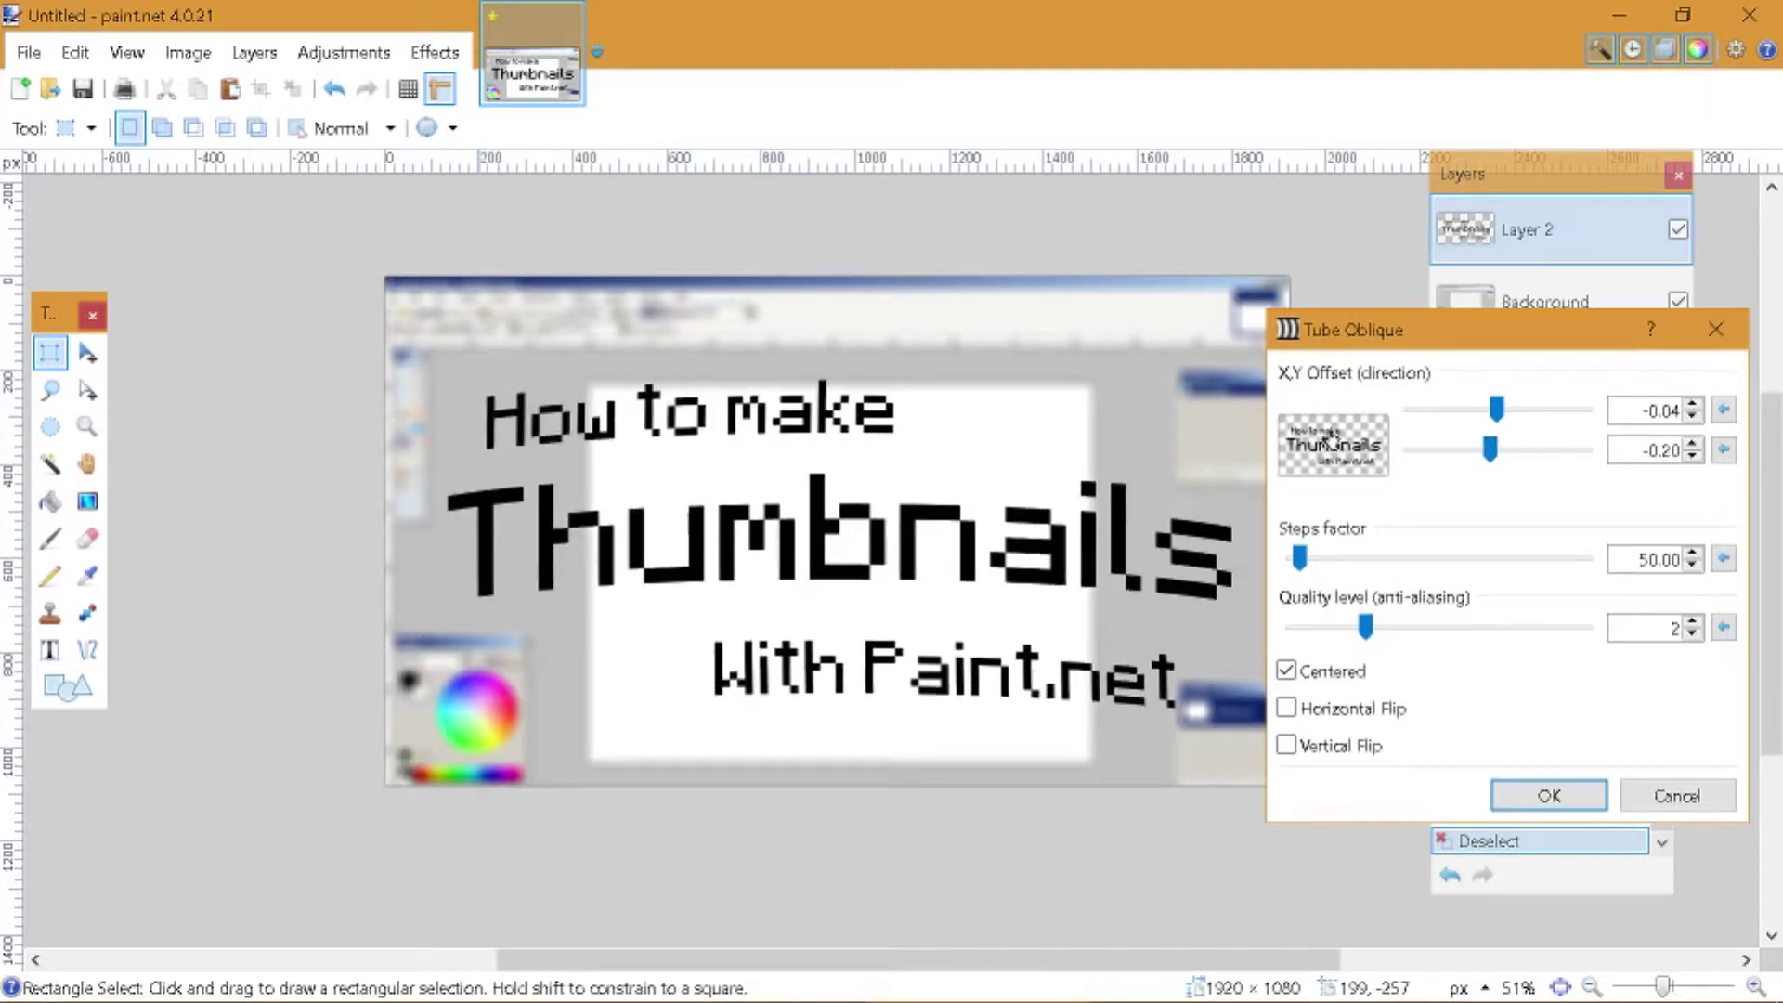
pyautogui.moveTo(1361, 345); pyautogui.dragTo(126, 260)
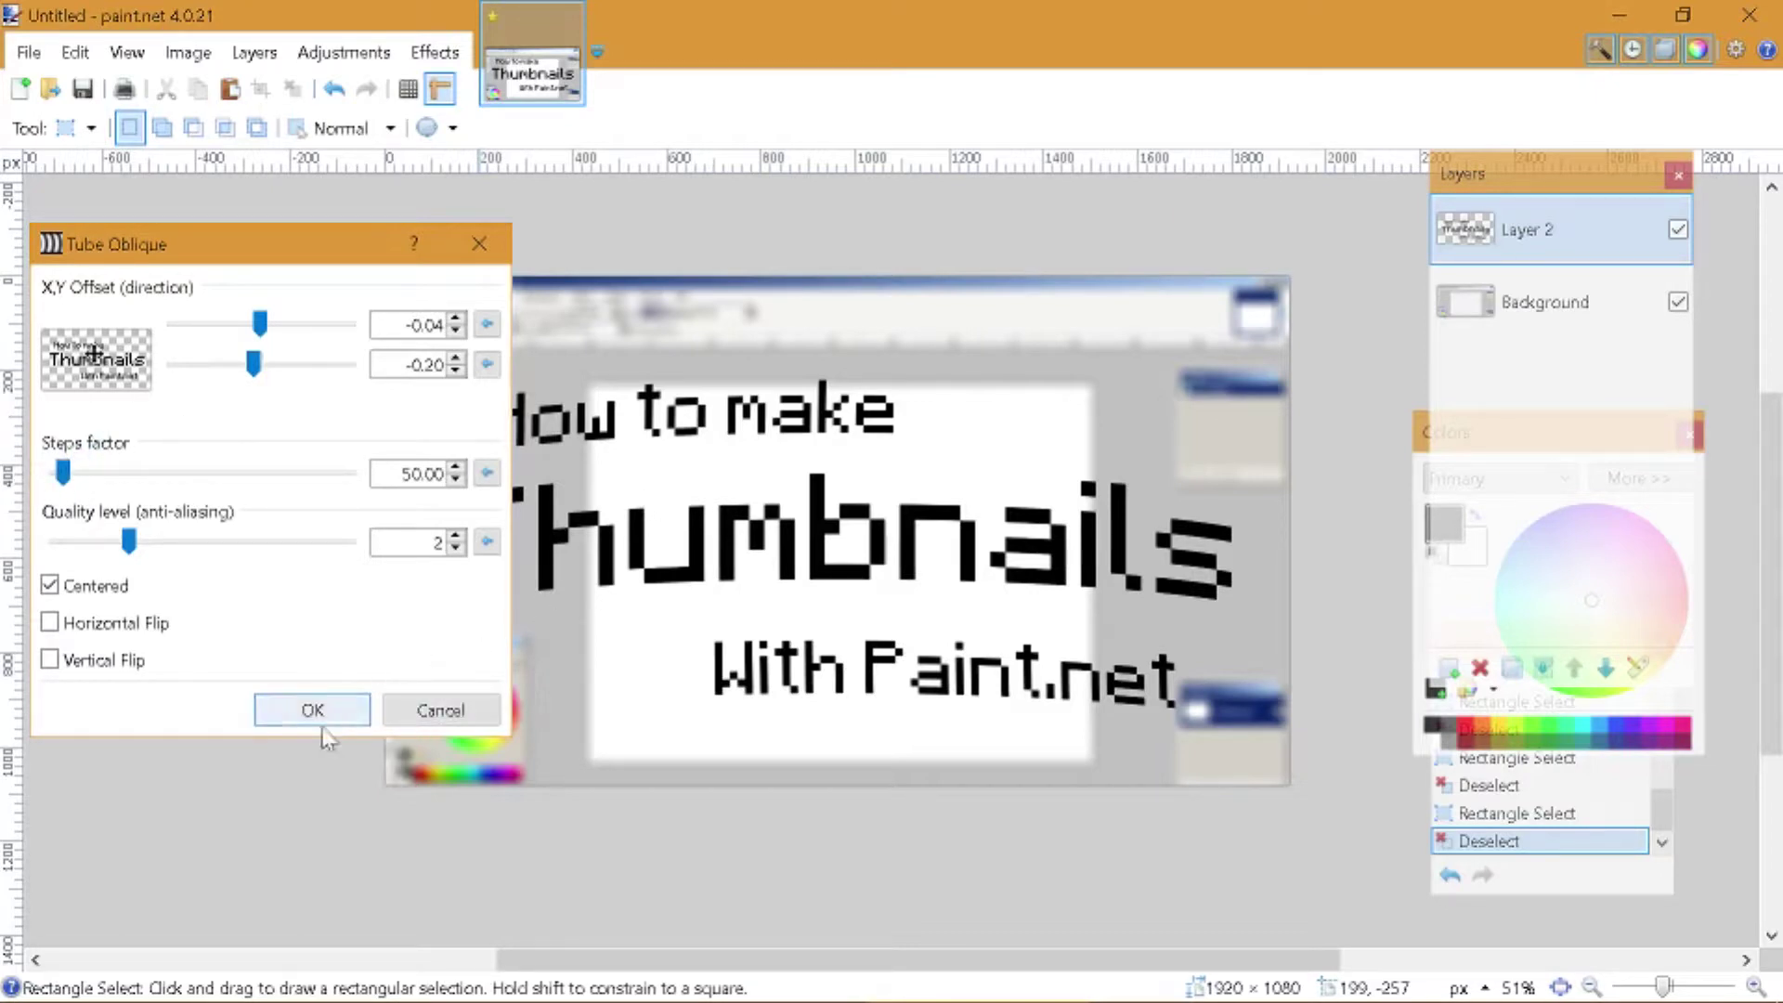
pyautogui.click(292, 711)
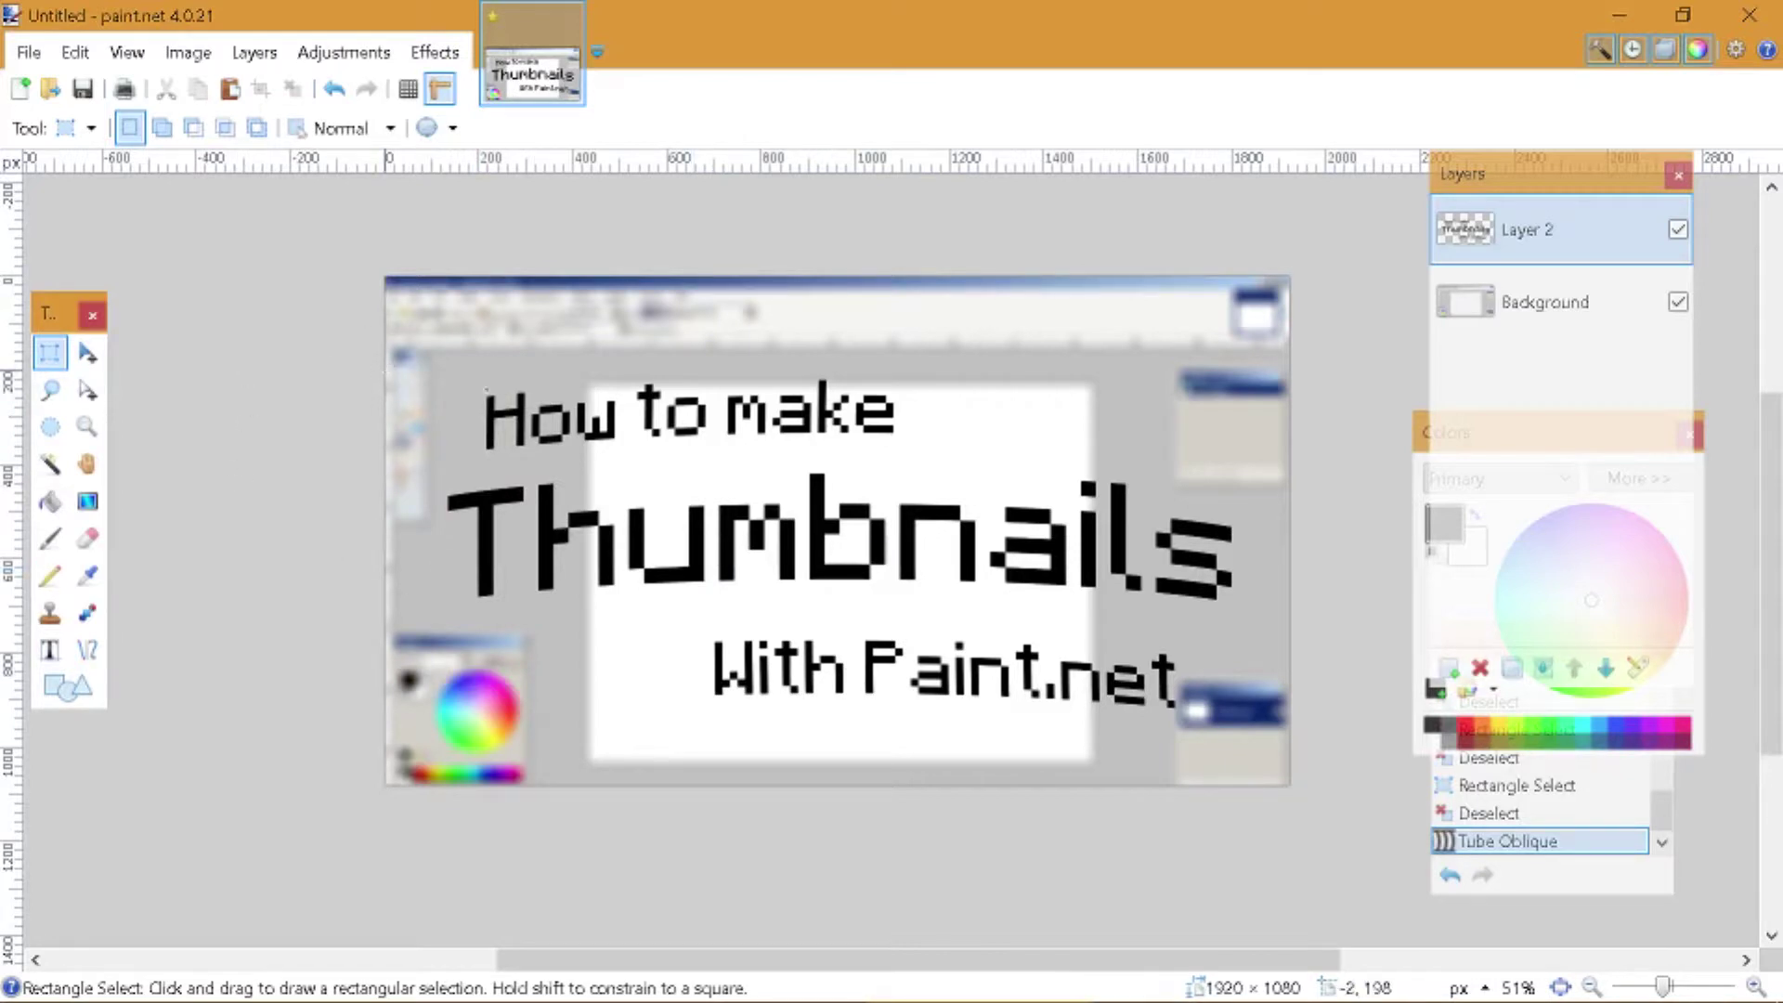
pyautogui.moveTo(383, 371); pyautogui.dragTo(1287, 781)
pyautogui.click(1002, 631)
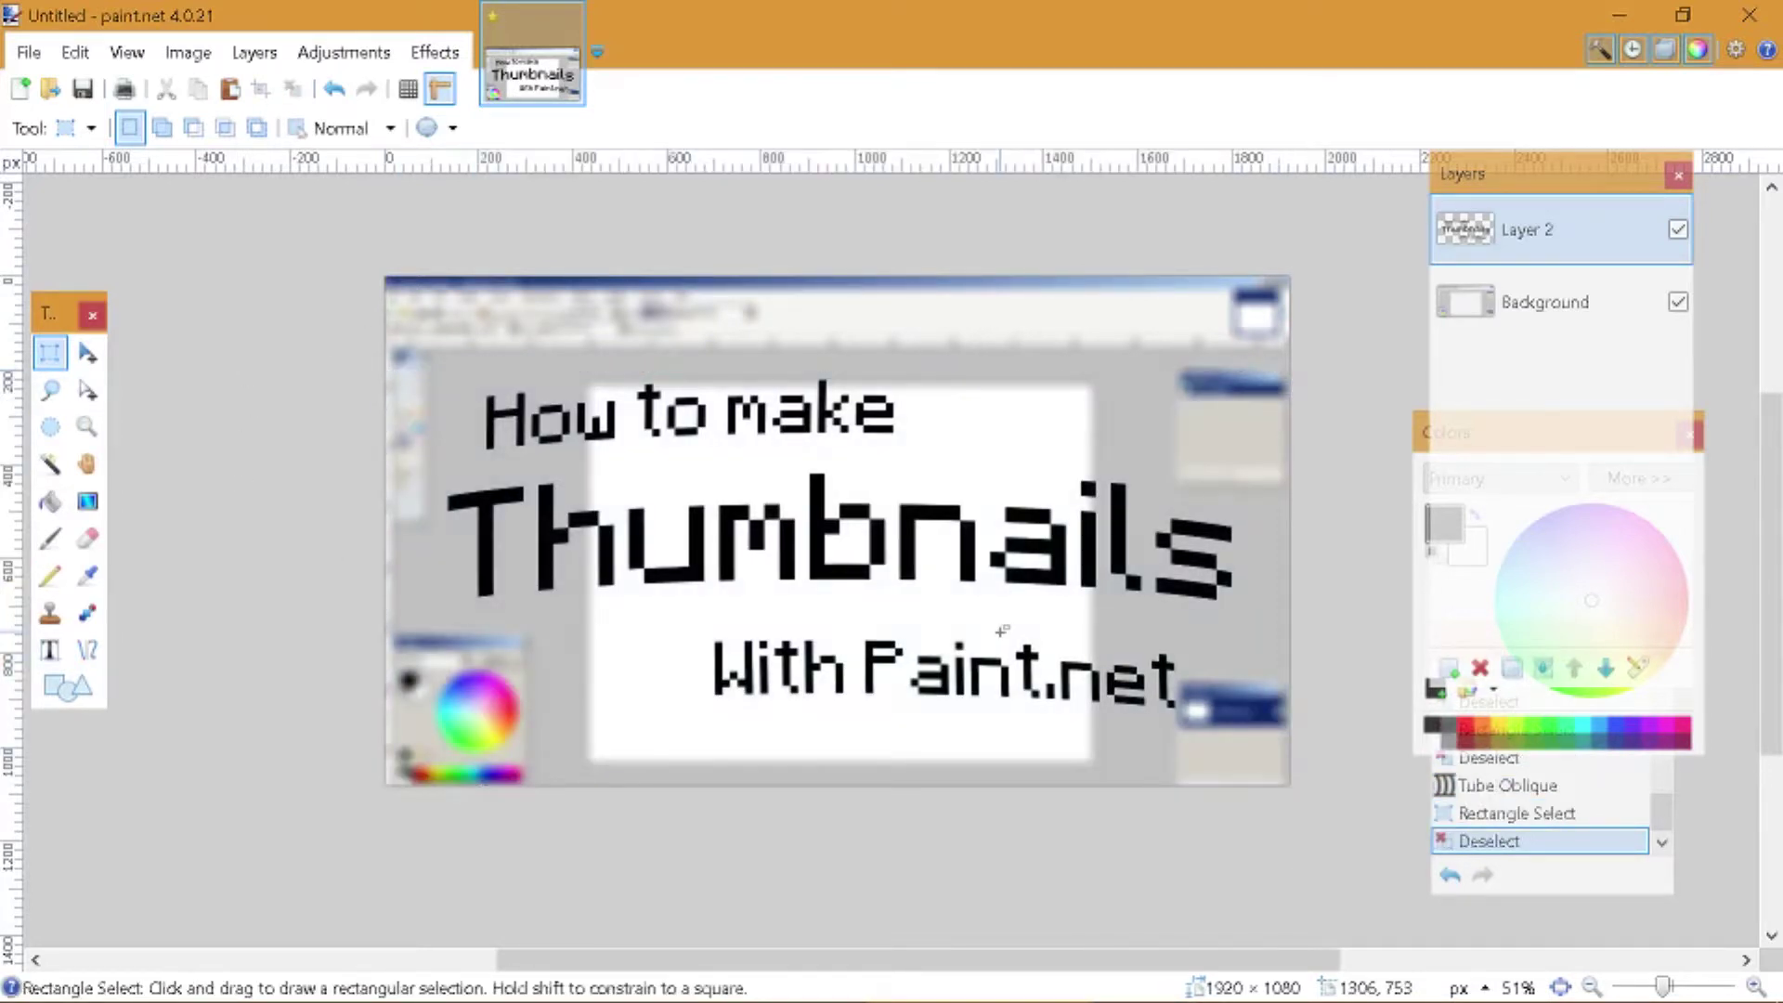
# - Start a Drop Shadow on Layer 2's text with a white shadow colour, and decline the home page change offered by the pop-up
pyautogui.click(437, 53)
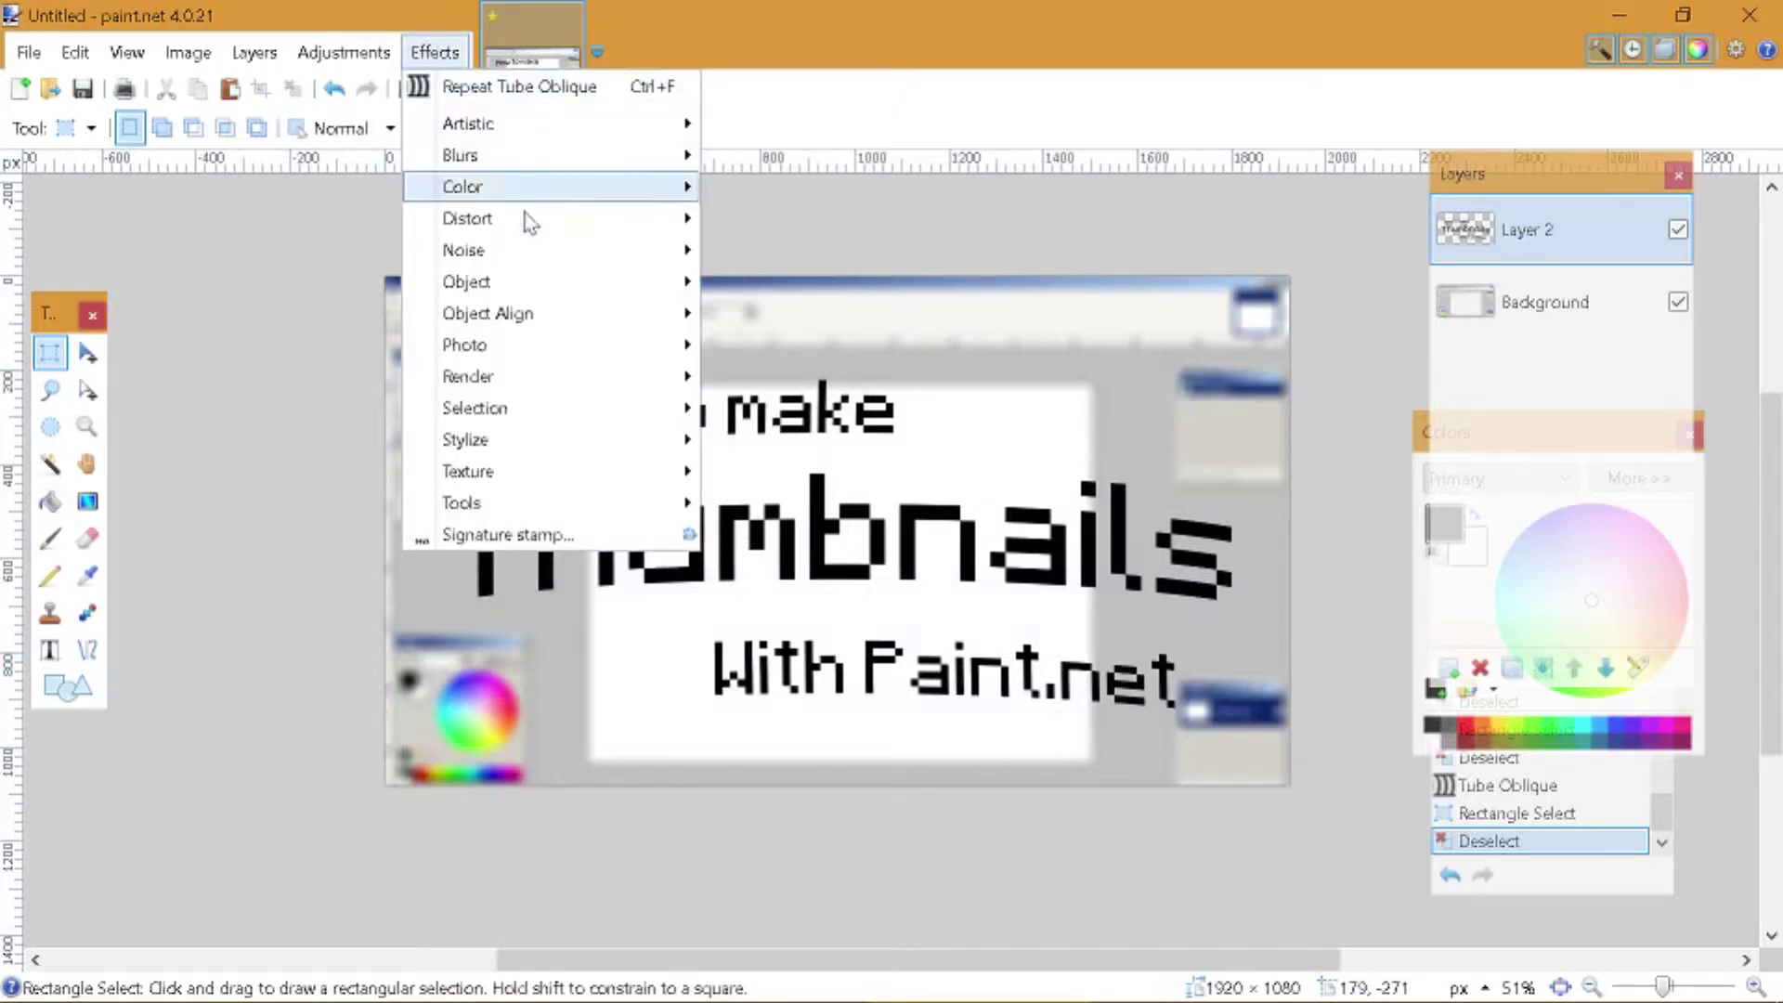
pyautogui.moveTo(514, 291)
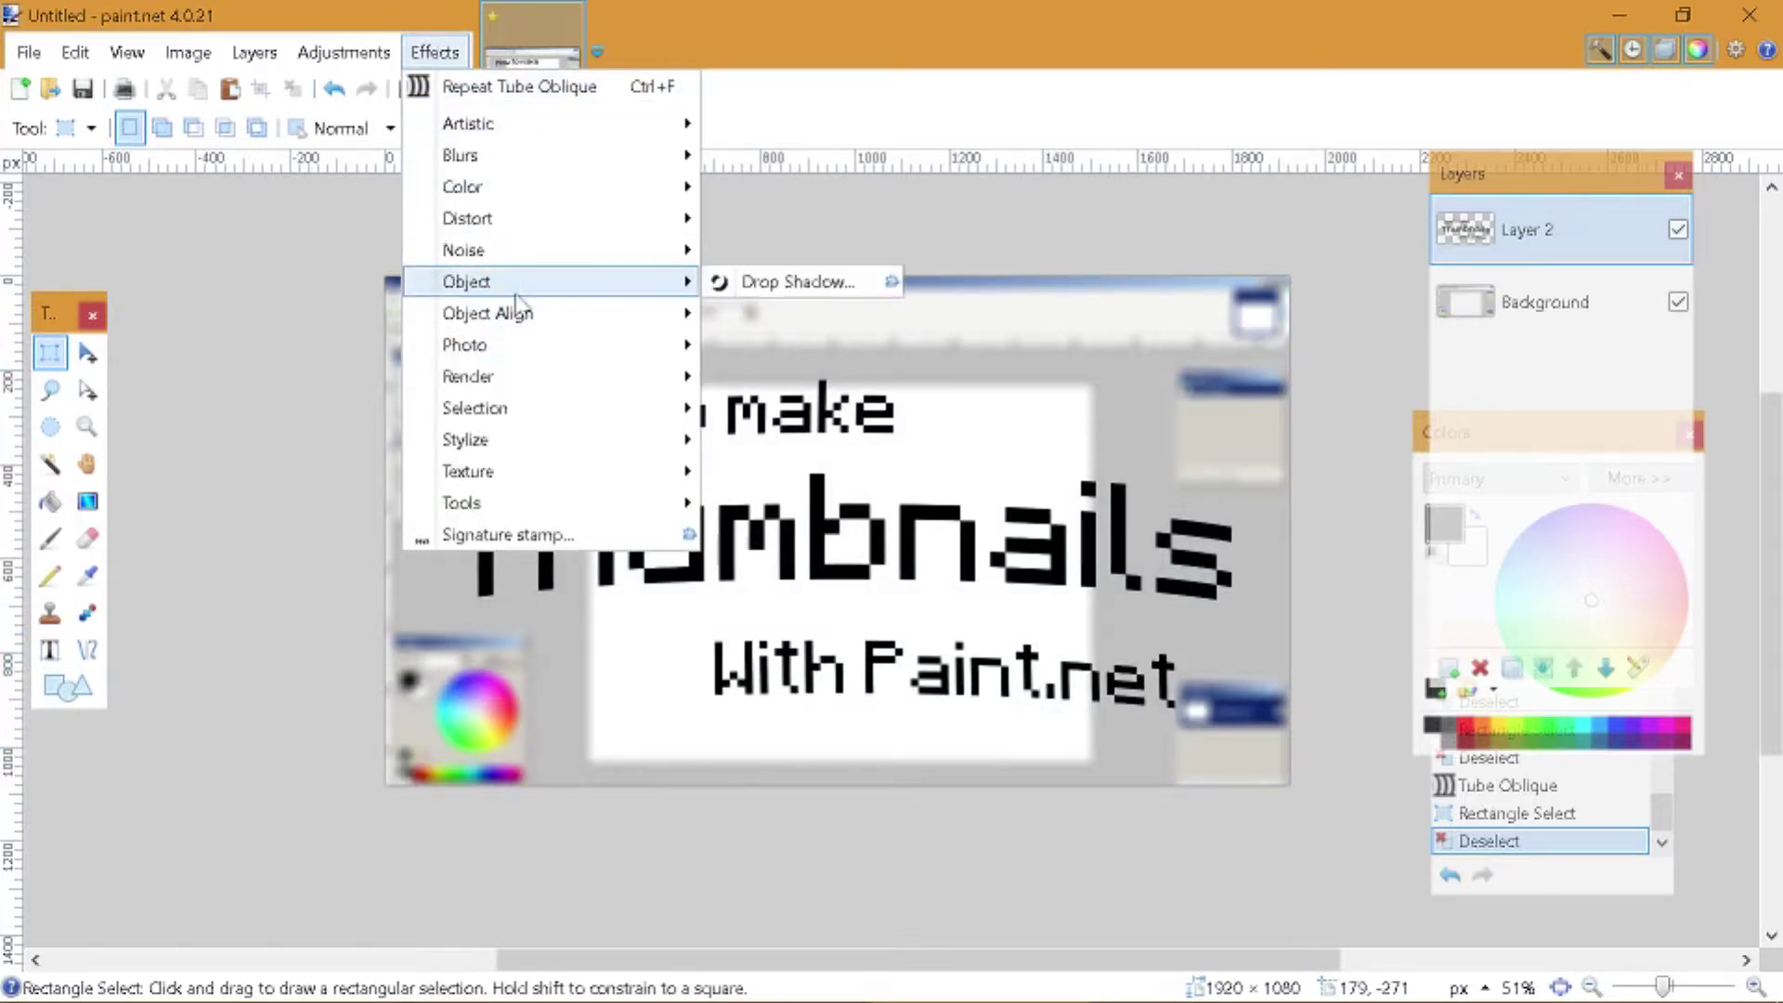
pyautogui.click(817, 292)
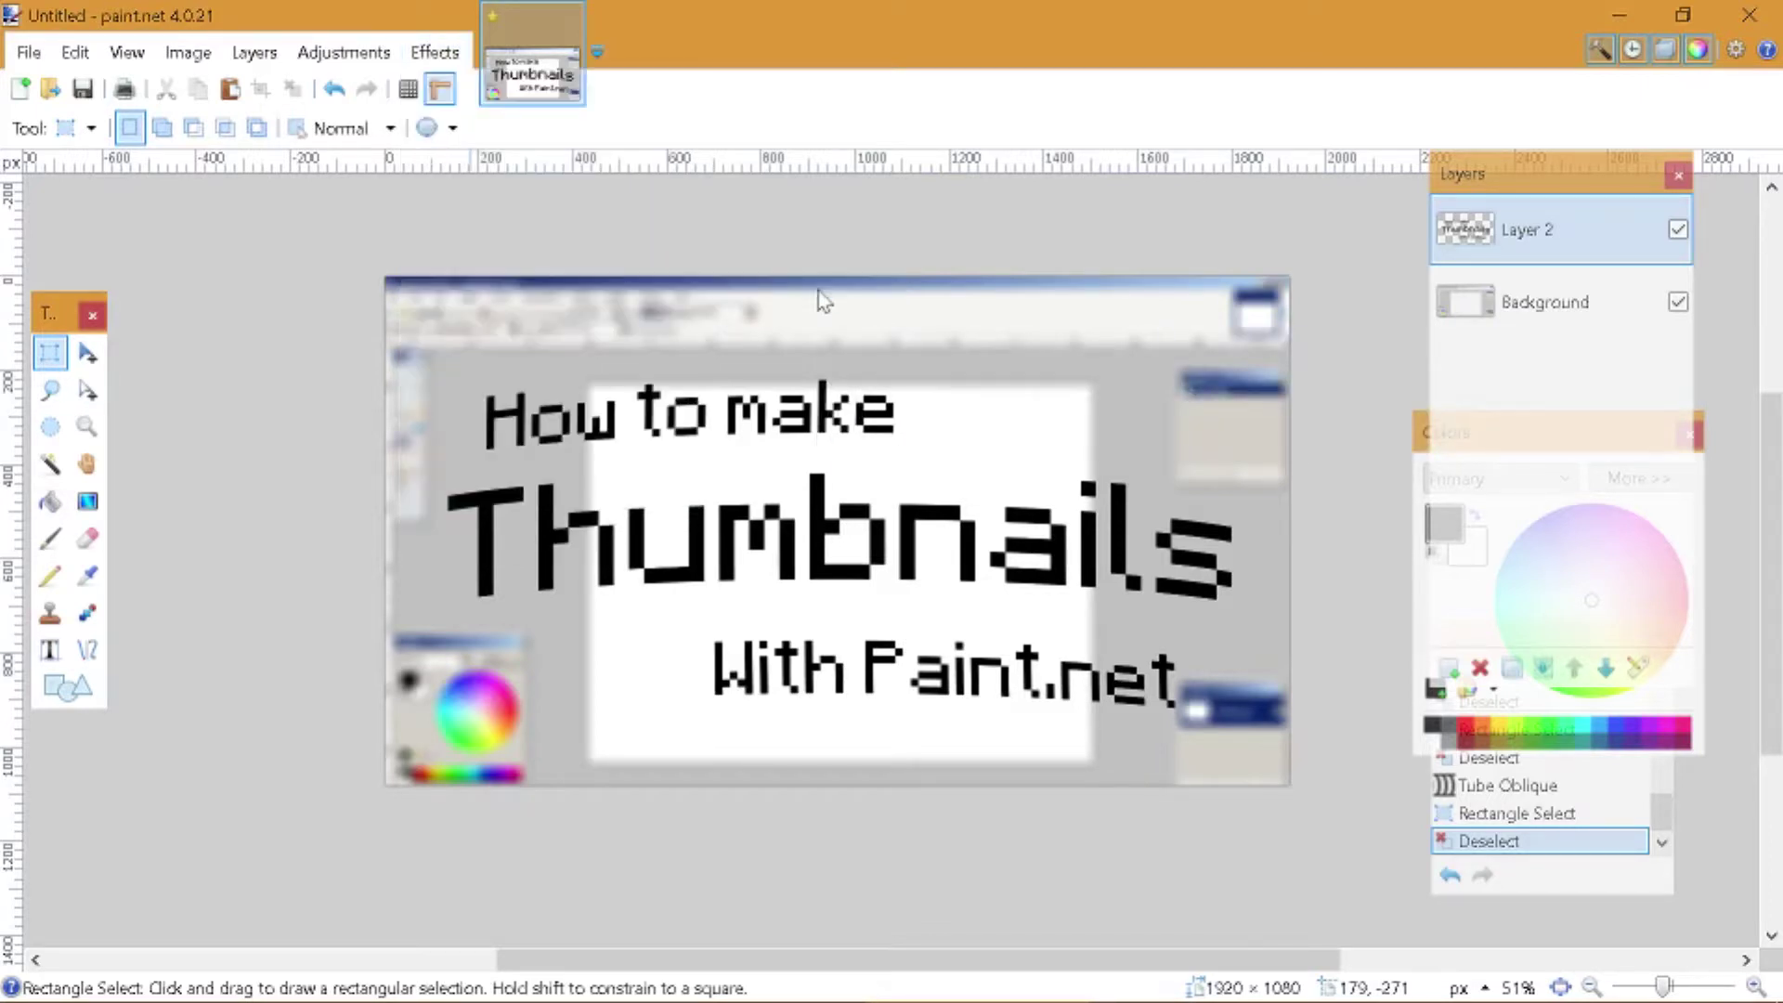
pyautogui.moveTo(782, 166); pyautogui.dragTo(1367, 145)
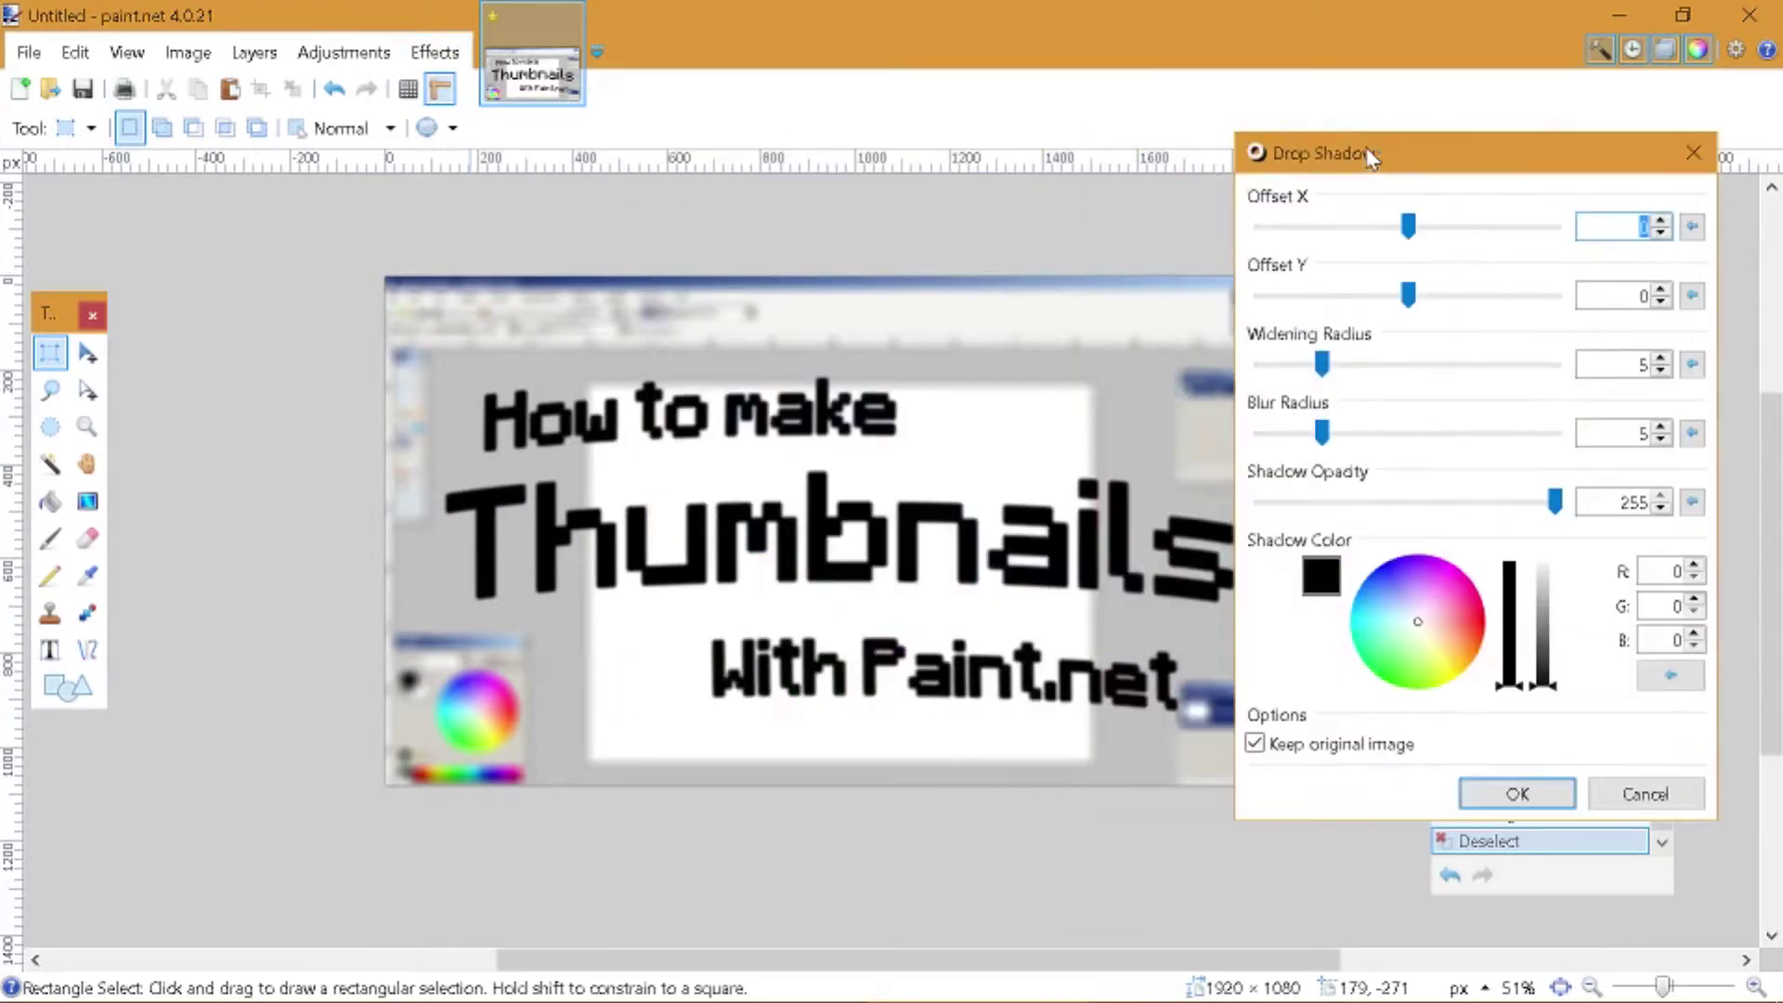
pyautogui.moveTo(1445, 269); pyautogui.dragTo(1060, 98)
pyautogui.moveTo(1232, 630); pyautogui.dragTo(1221, 337)
pyautogui.moveTo(1232, 557); pyautogui.dragTo(1242, 400)
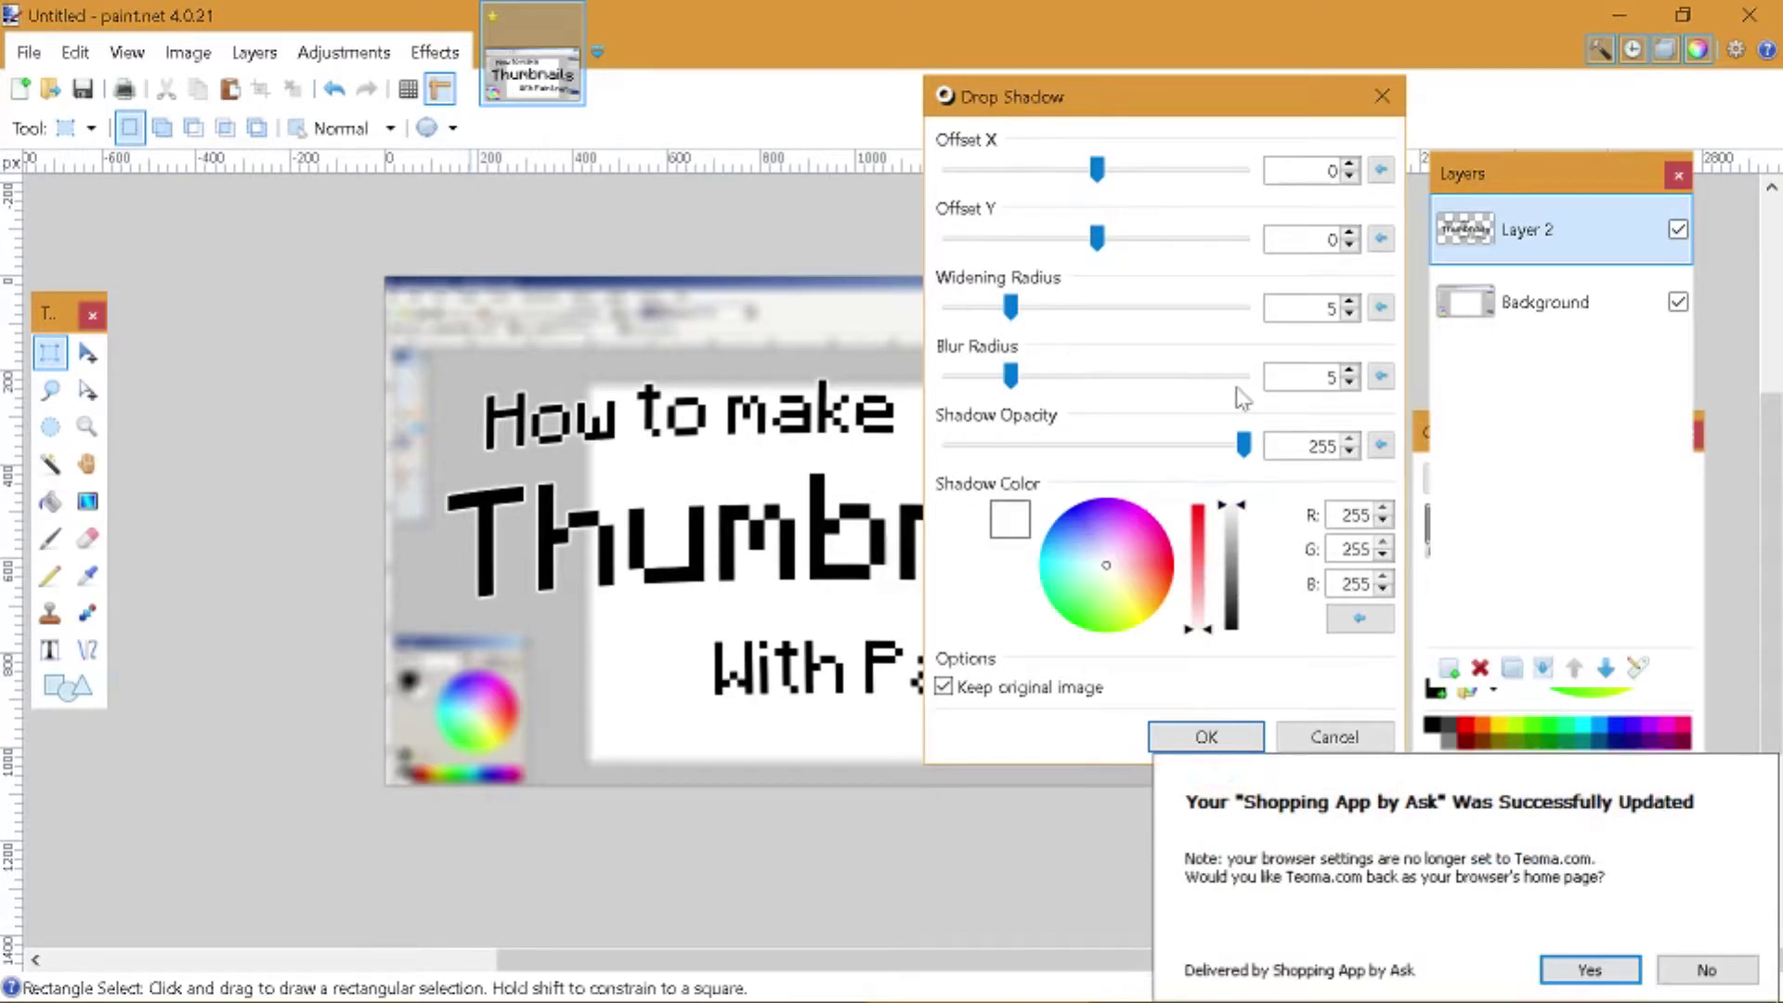
pyautogui.click(1680, 971)
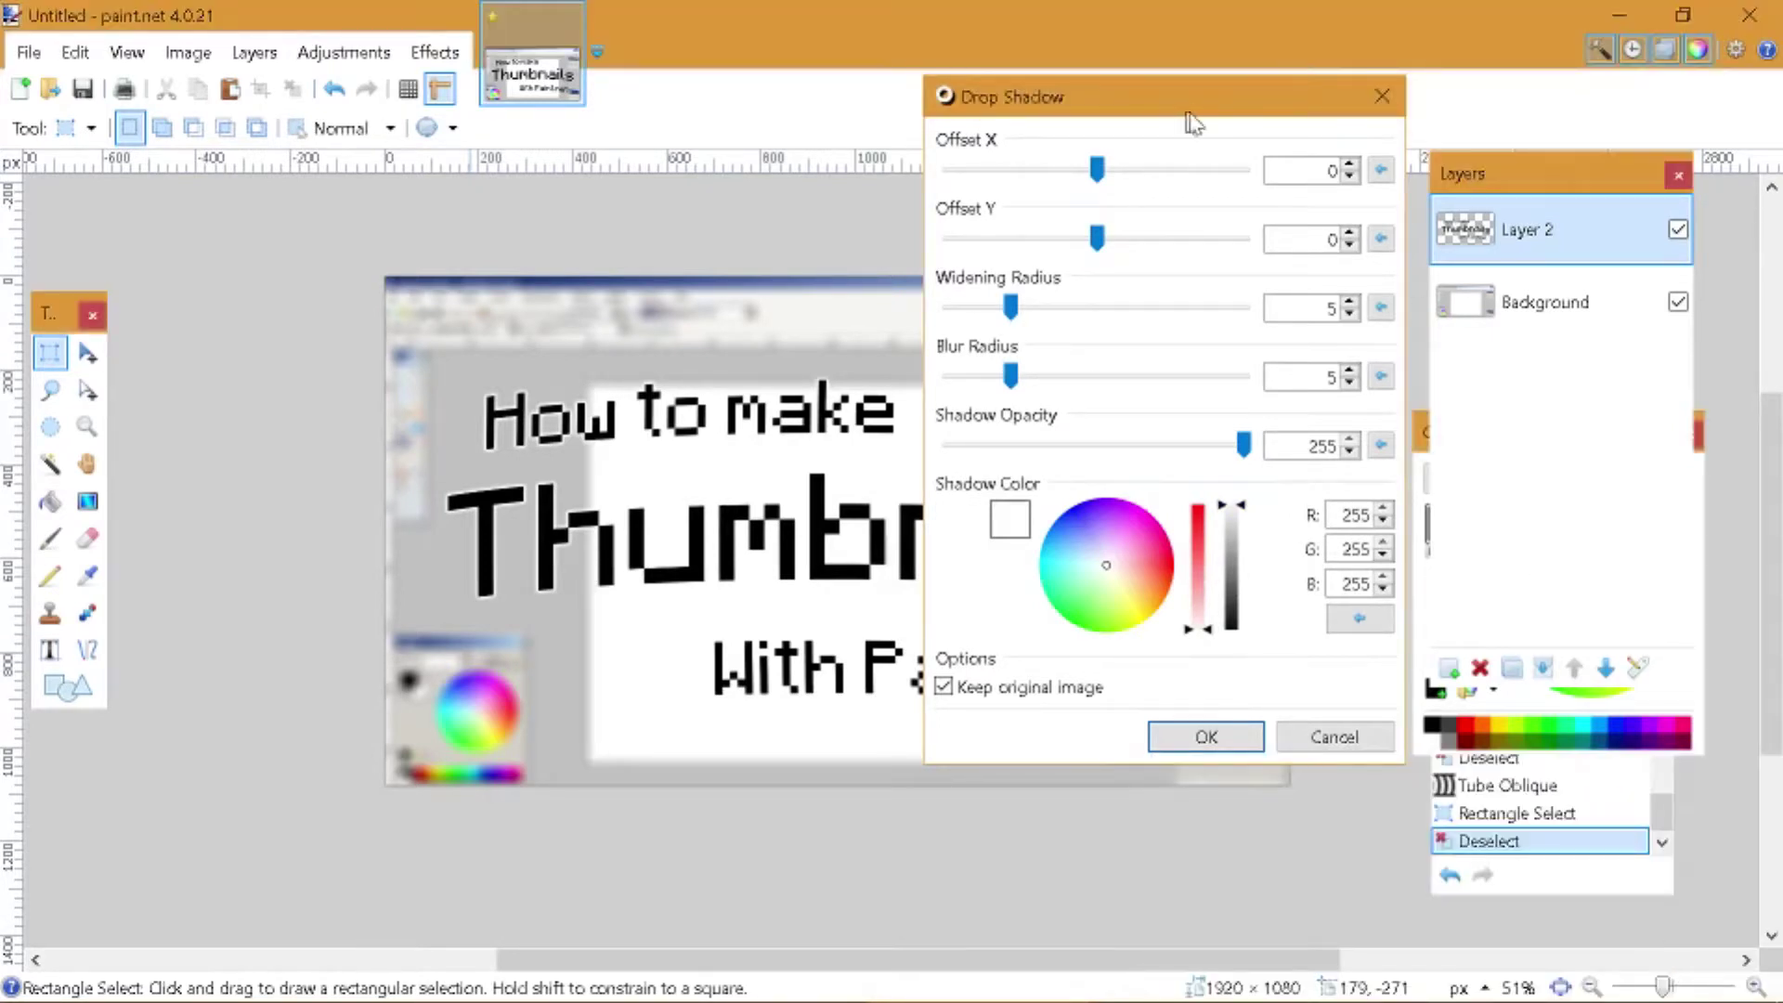
# - Try a pure red shadow colour, return it to white (255, 255, 255) and apply the drop shadow
pyautogui.moveTo(1188, 113); pyautogui.dragTo(1385, 155)
pyautogui.click(1439, 522)
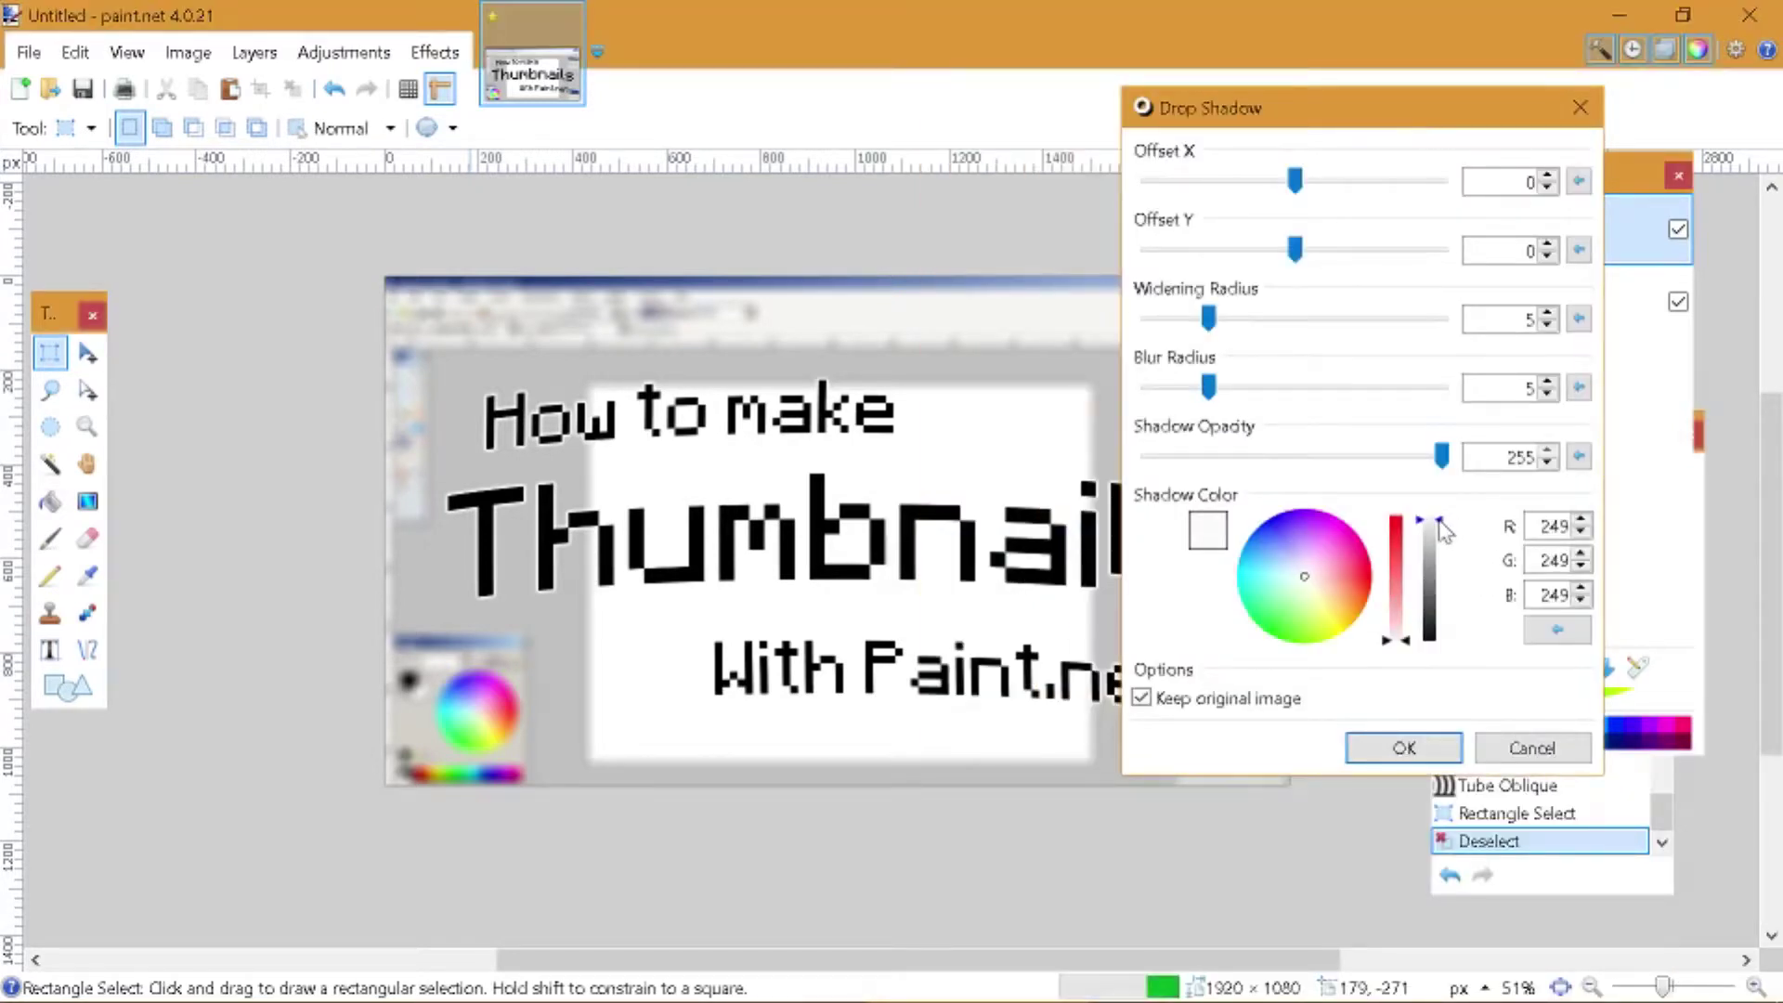
pyautogui.moveTo(1440, 525); pyautogui.dragTo(1440, 509)
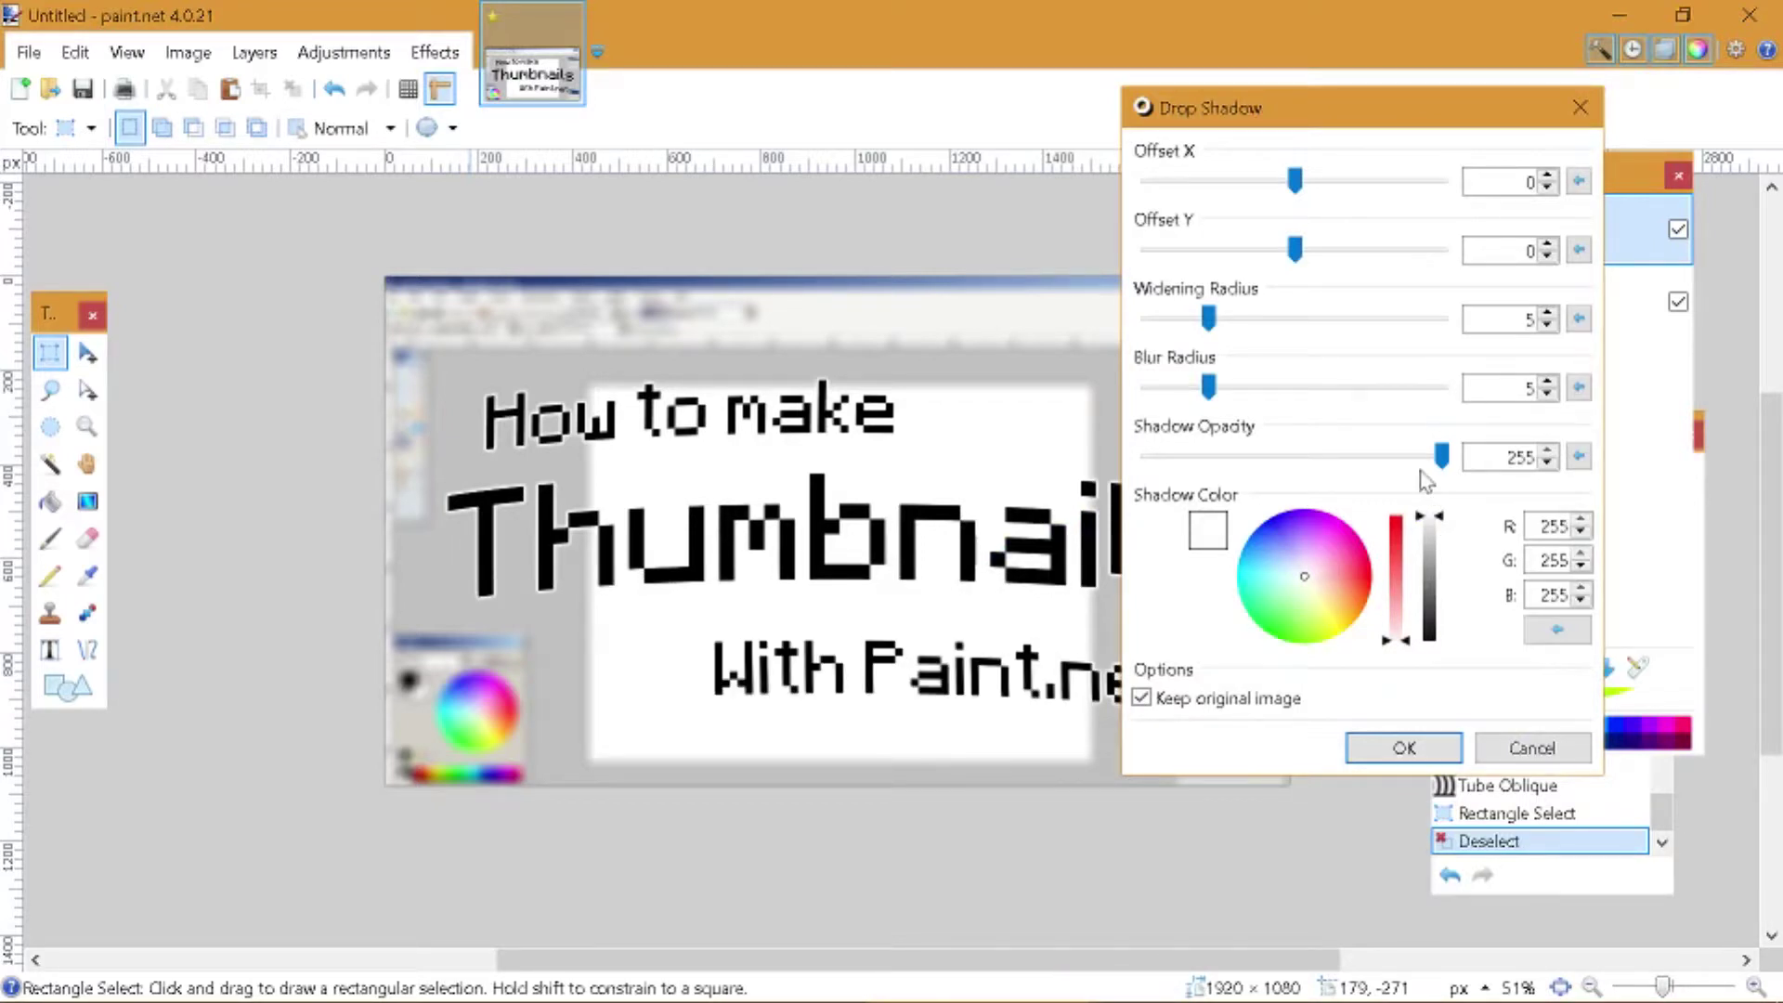
pyautogui.moveTo(1396, 601); pyautogui.dragTo(1397, 438)
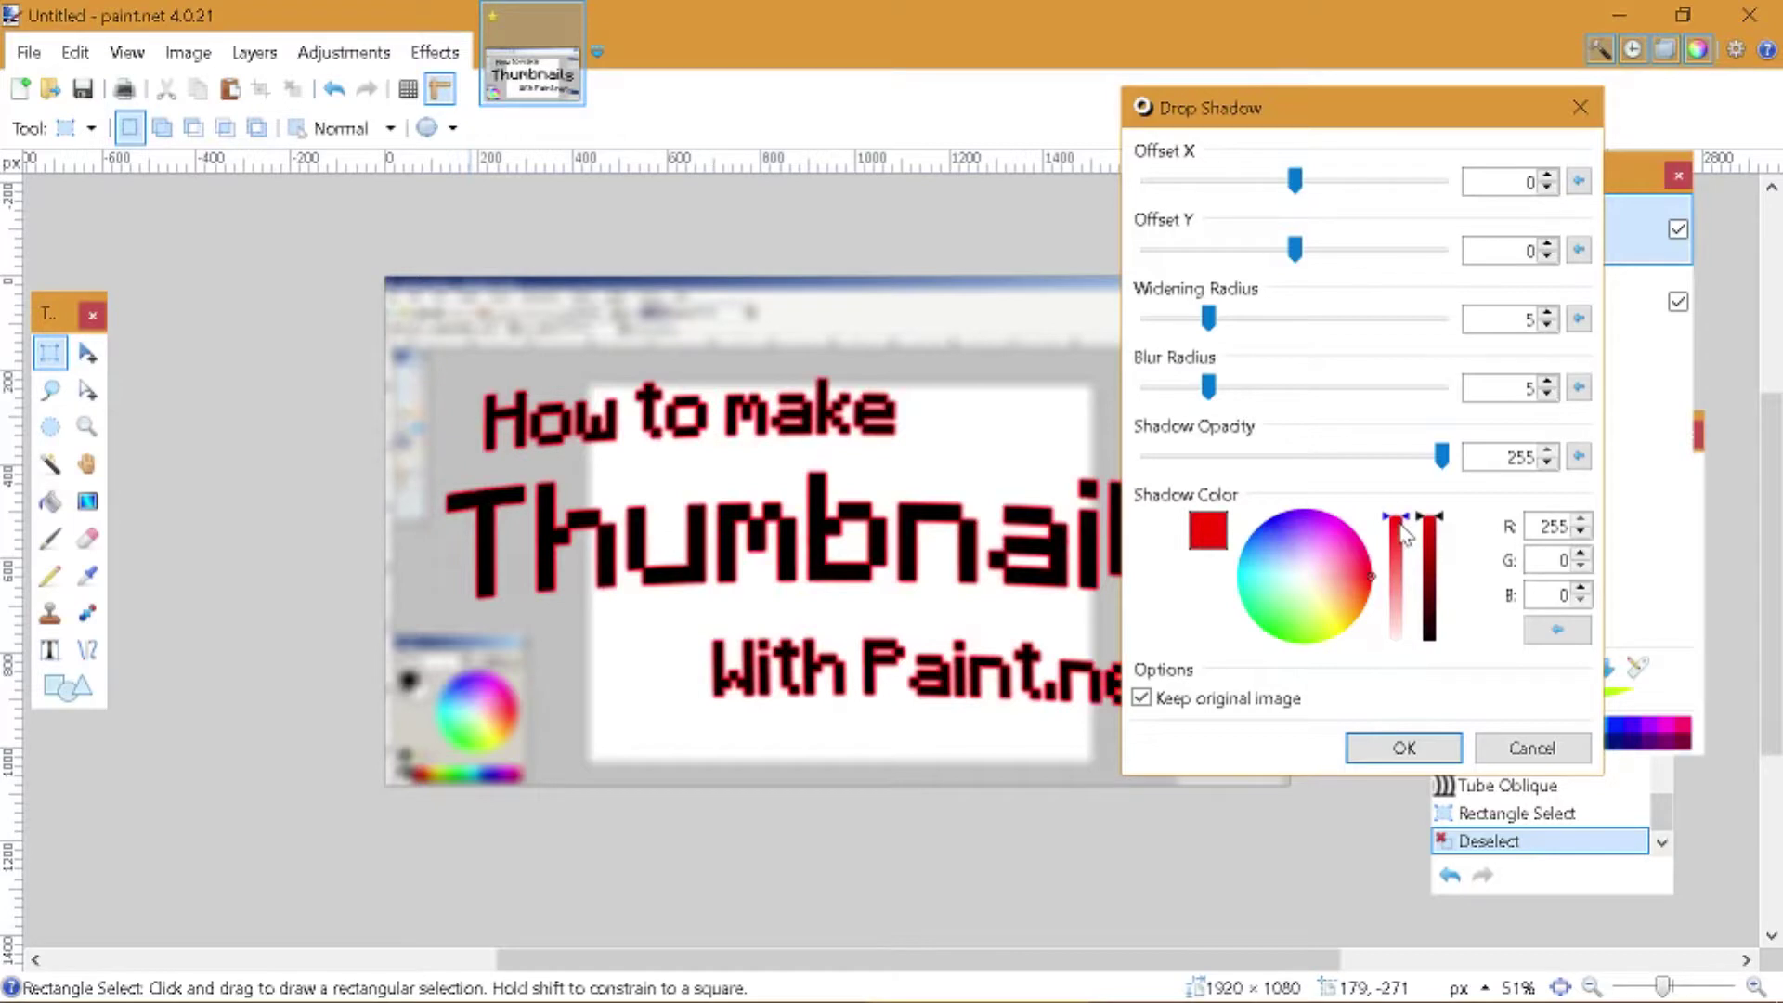
pyautogui.moveTo(1405, 536); pyautogui.dragTo(1396, 639)
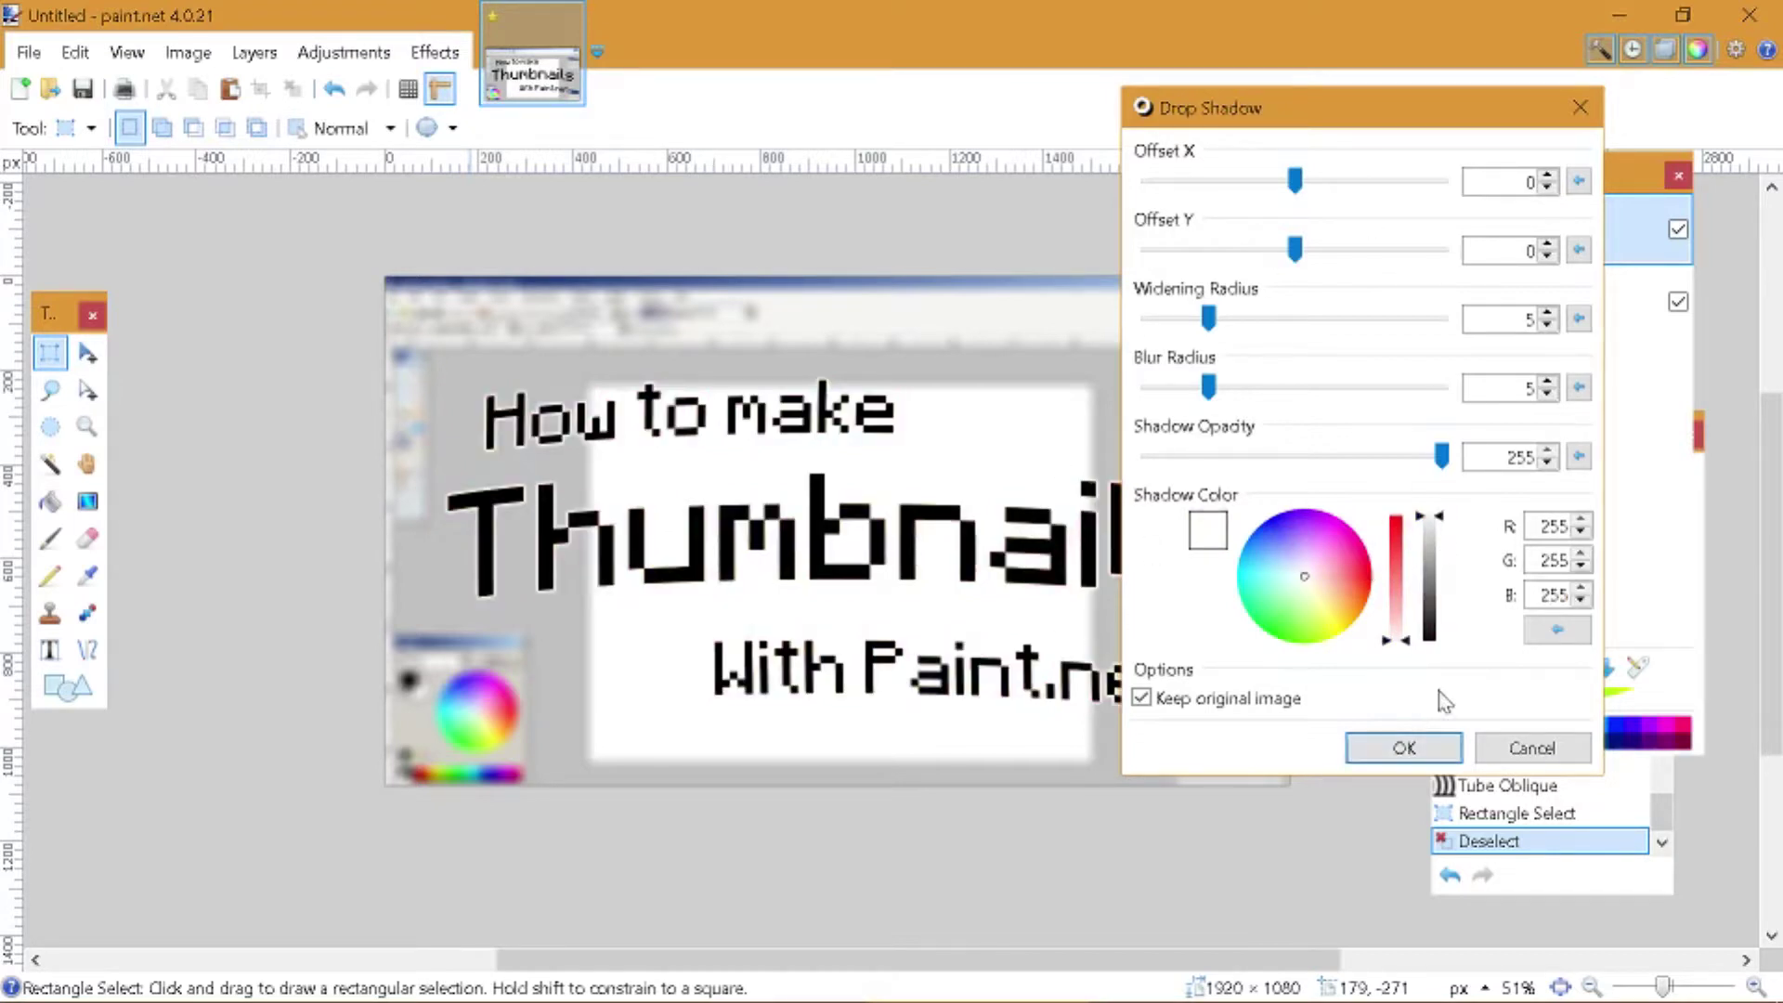
pyautogui.click(1403, 748)
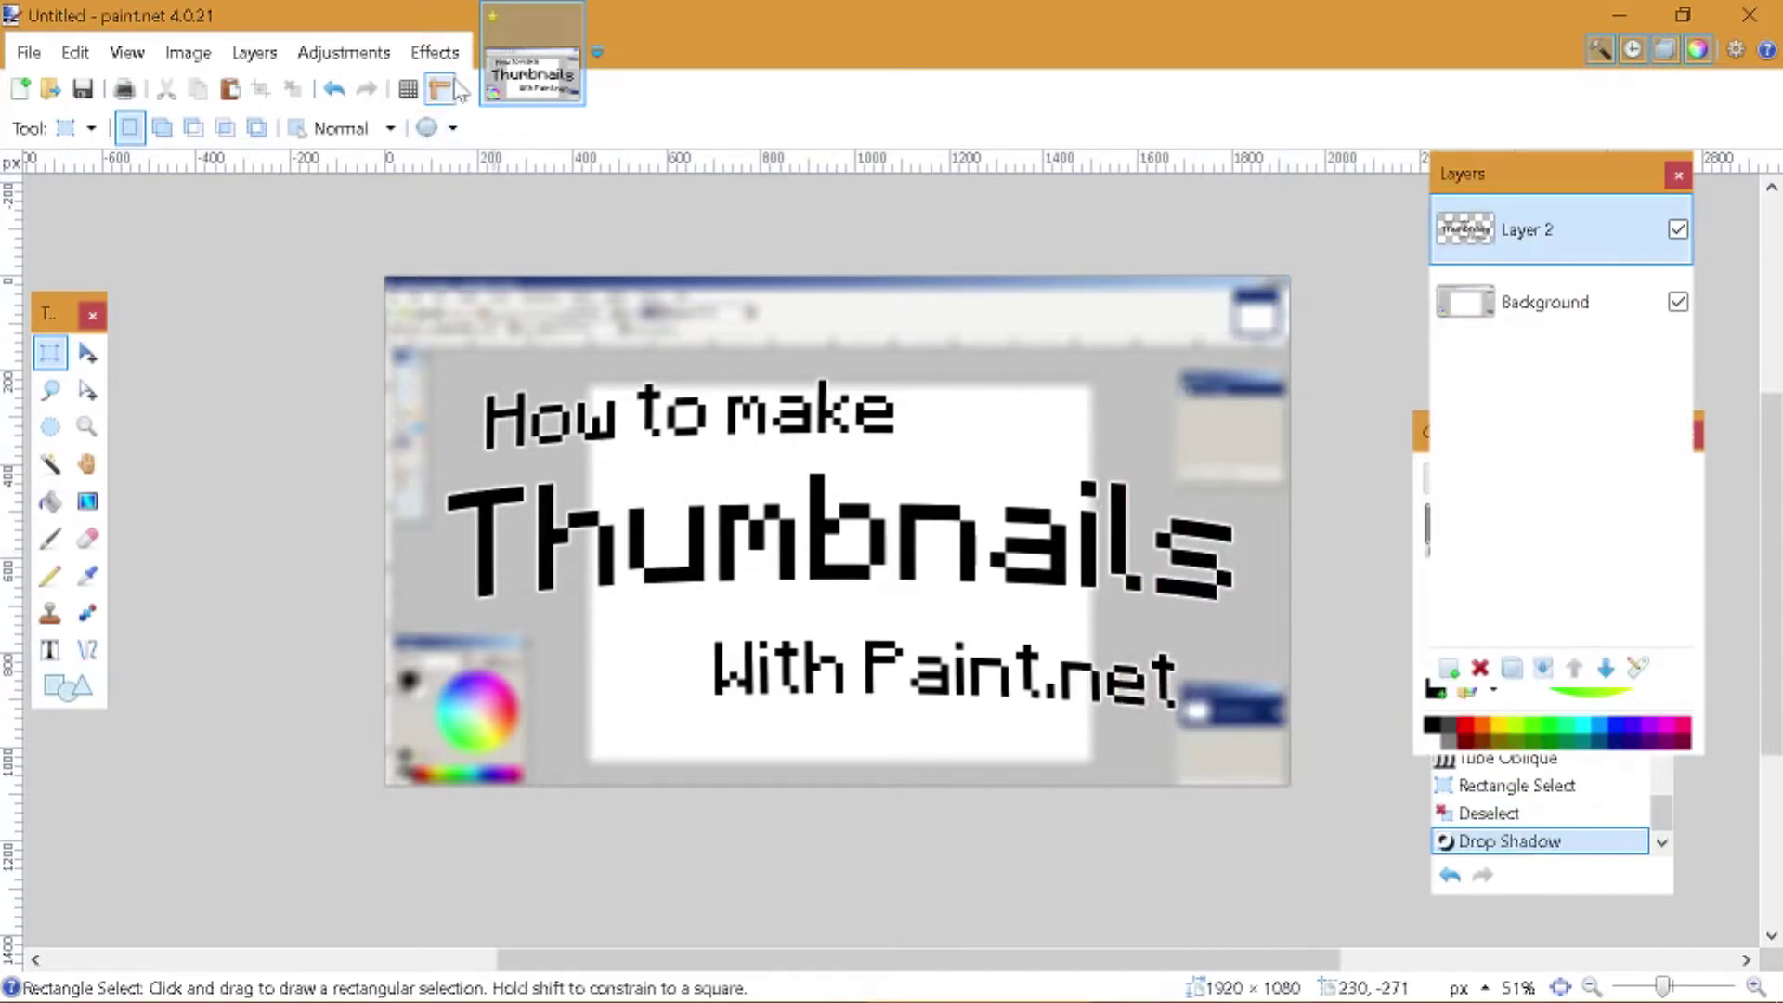
# - Apply a second Drop Shadow to Layer 2's text in black, with widening radius 5, blur radius 24 and opacity 255
pyautogui.click(435, 52)
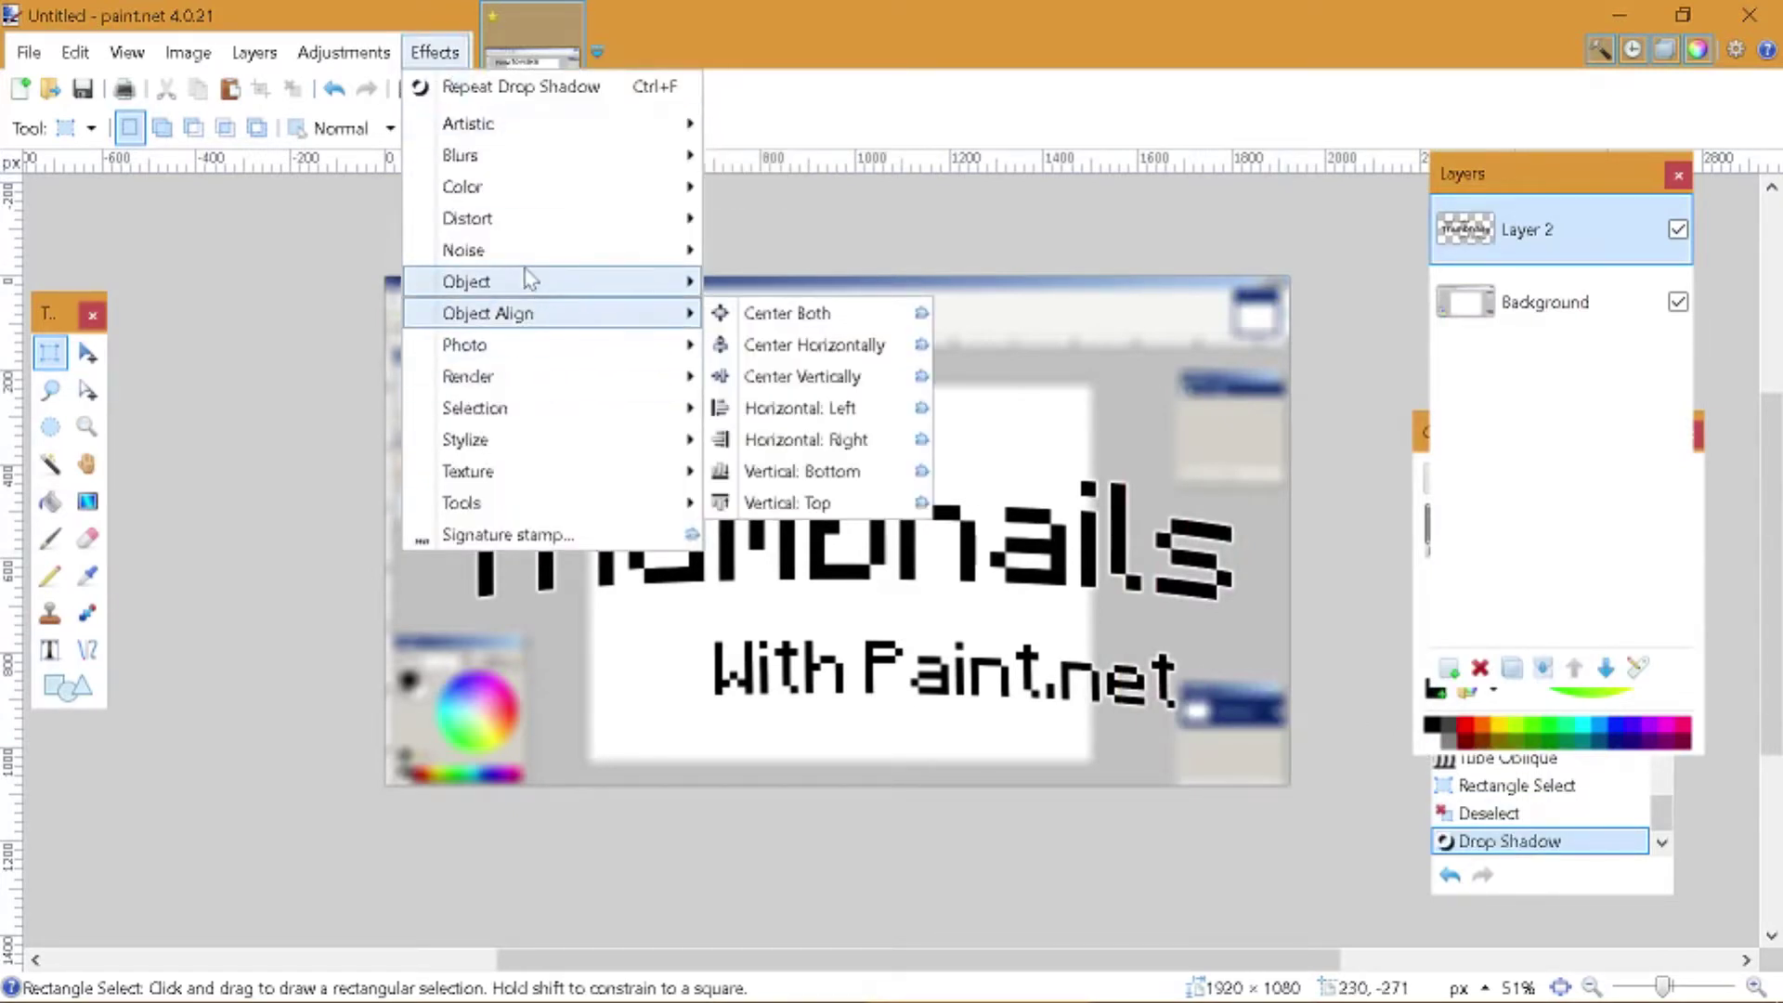
pyautogui.click(730, 288)
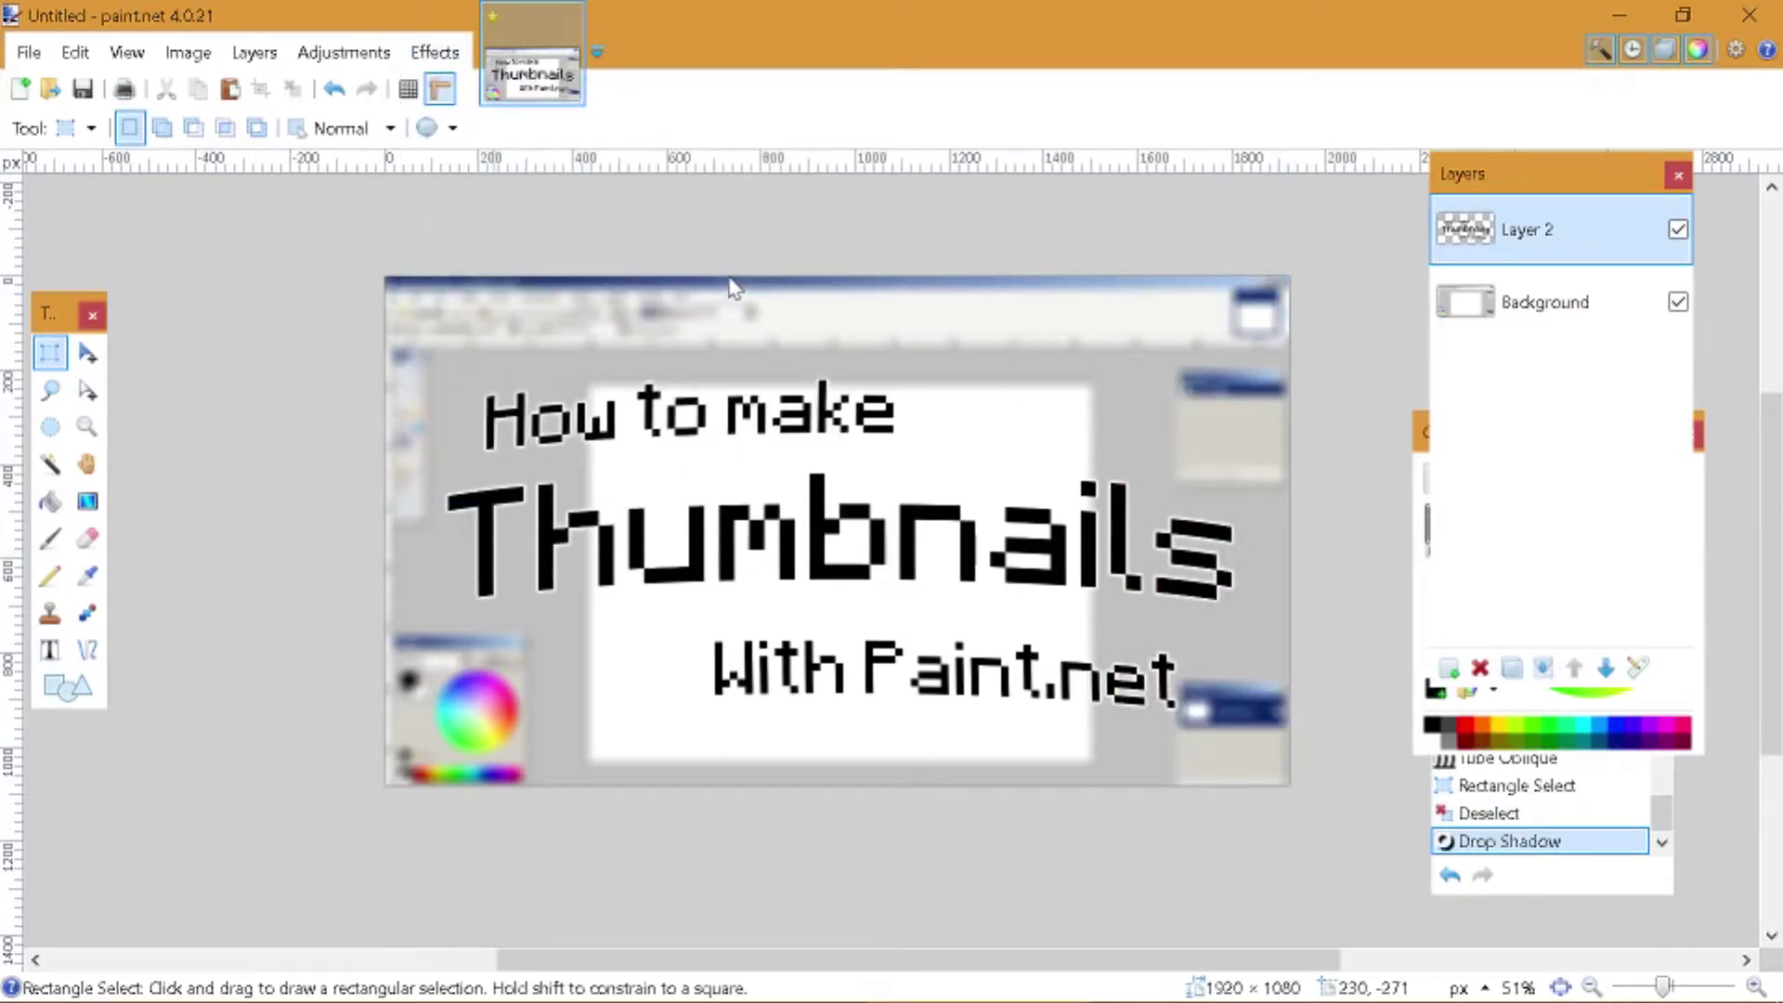
pyautogui.moveTo(966, 587); pyautogui.dragTo(966, 706)
pyautogui.moveTo(868, 176); pyautogui.dragTo(1284, 170)
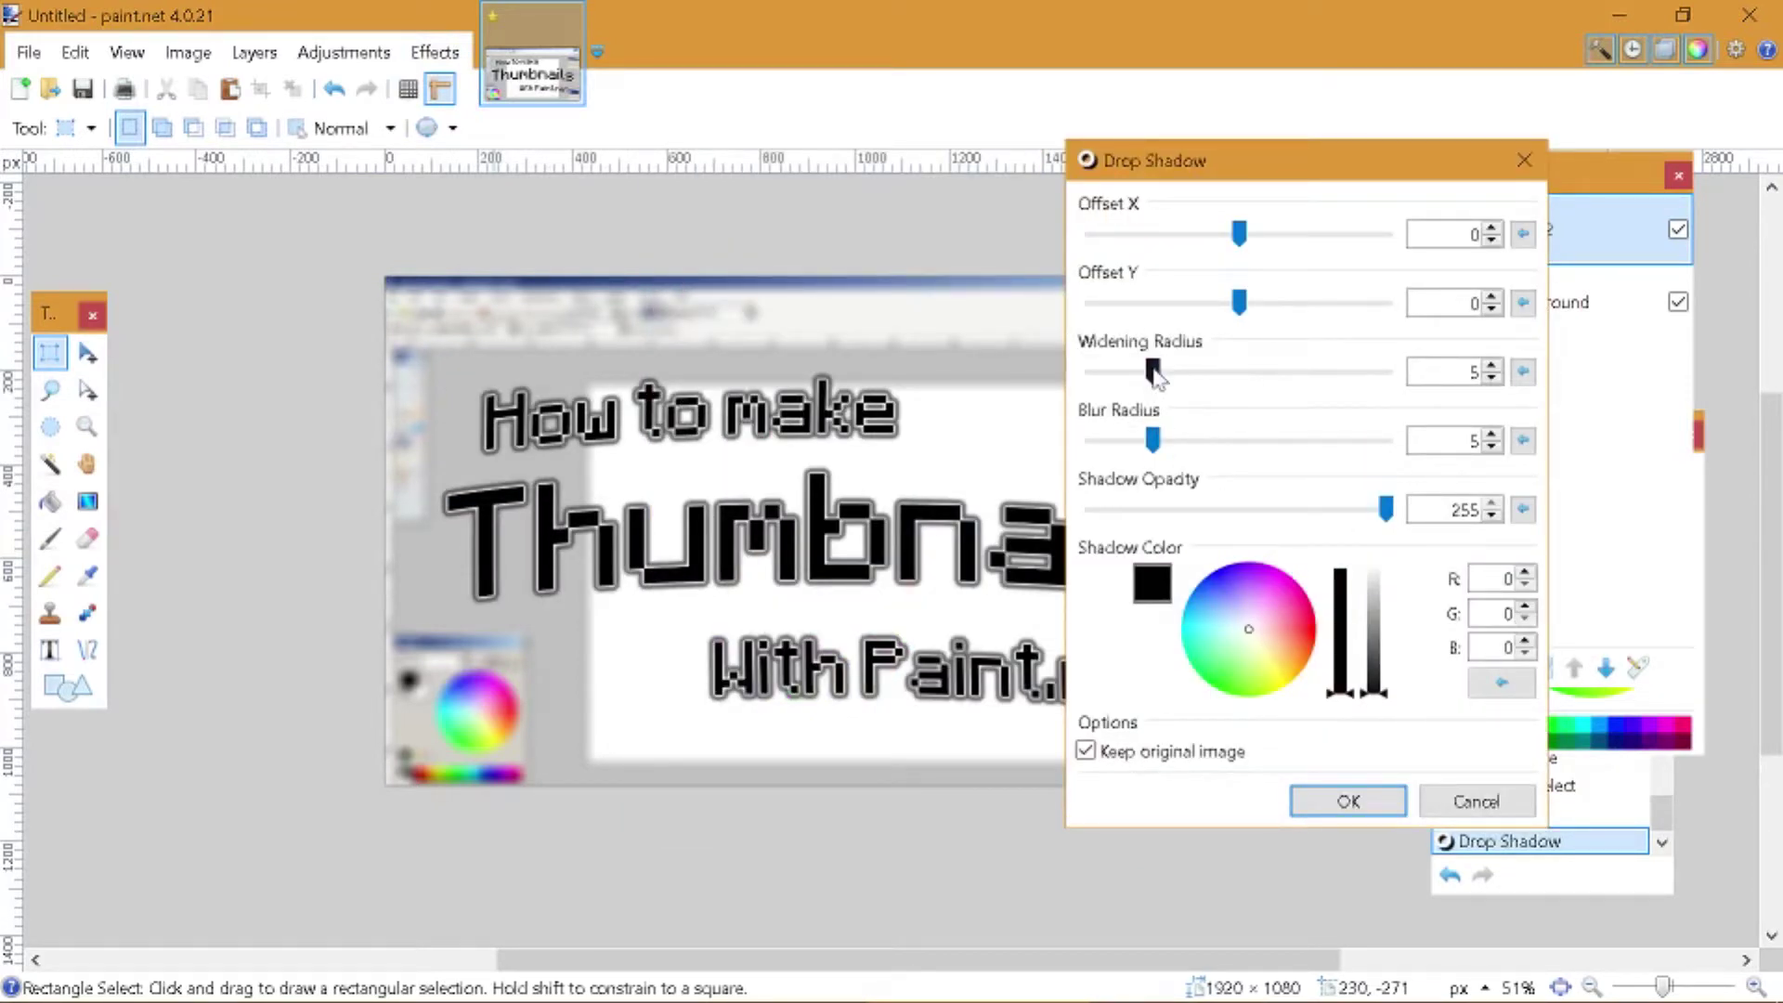
pyautogui.moveTo(1152, 440); pyautogui.dragTo(1092, 440)
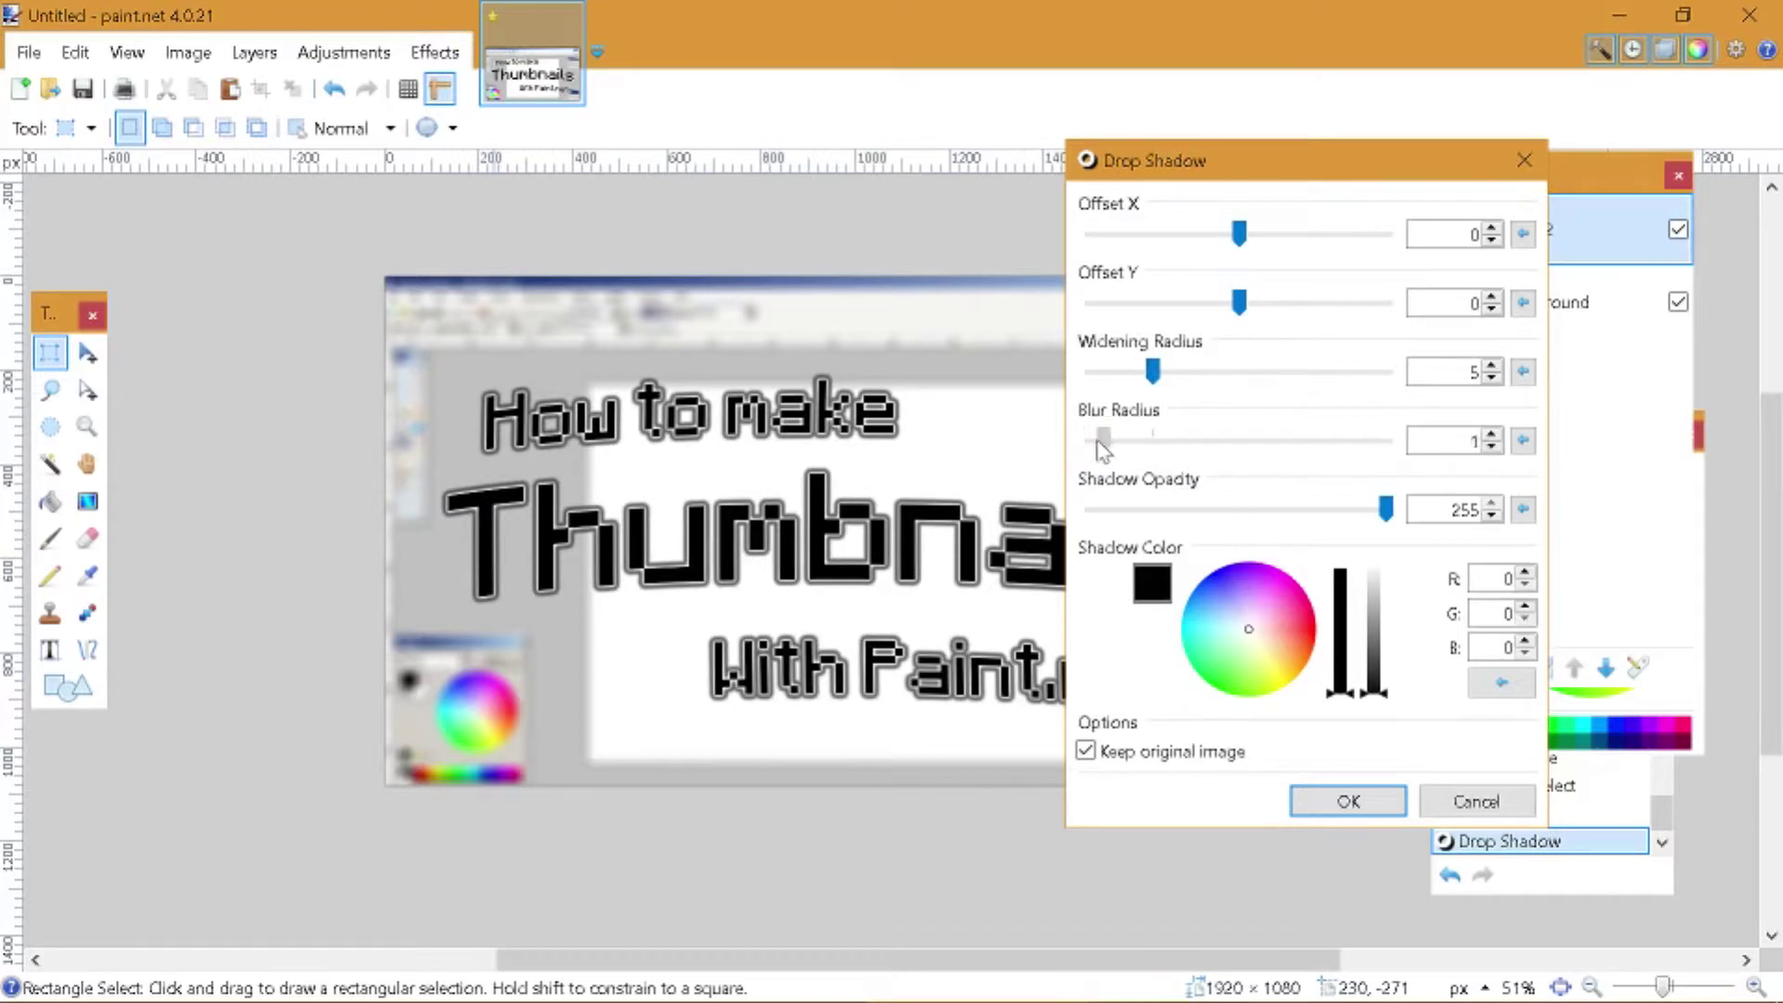
pyautogui.moveTo(1094, 440); pyautogui.dragTo(1386, 440)
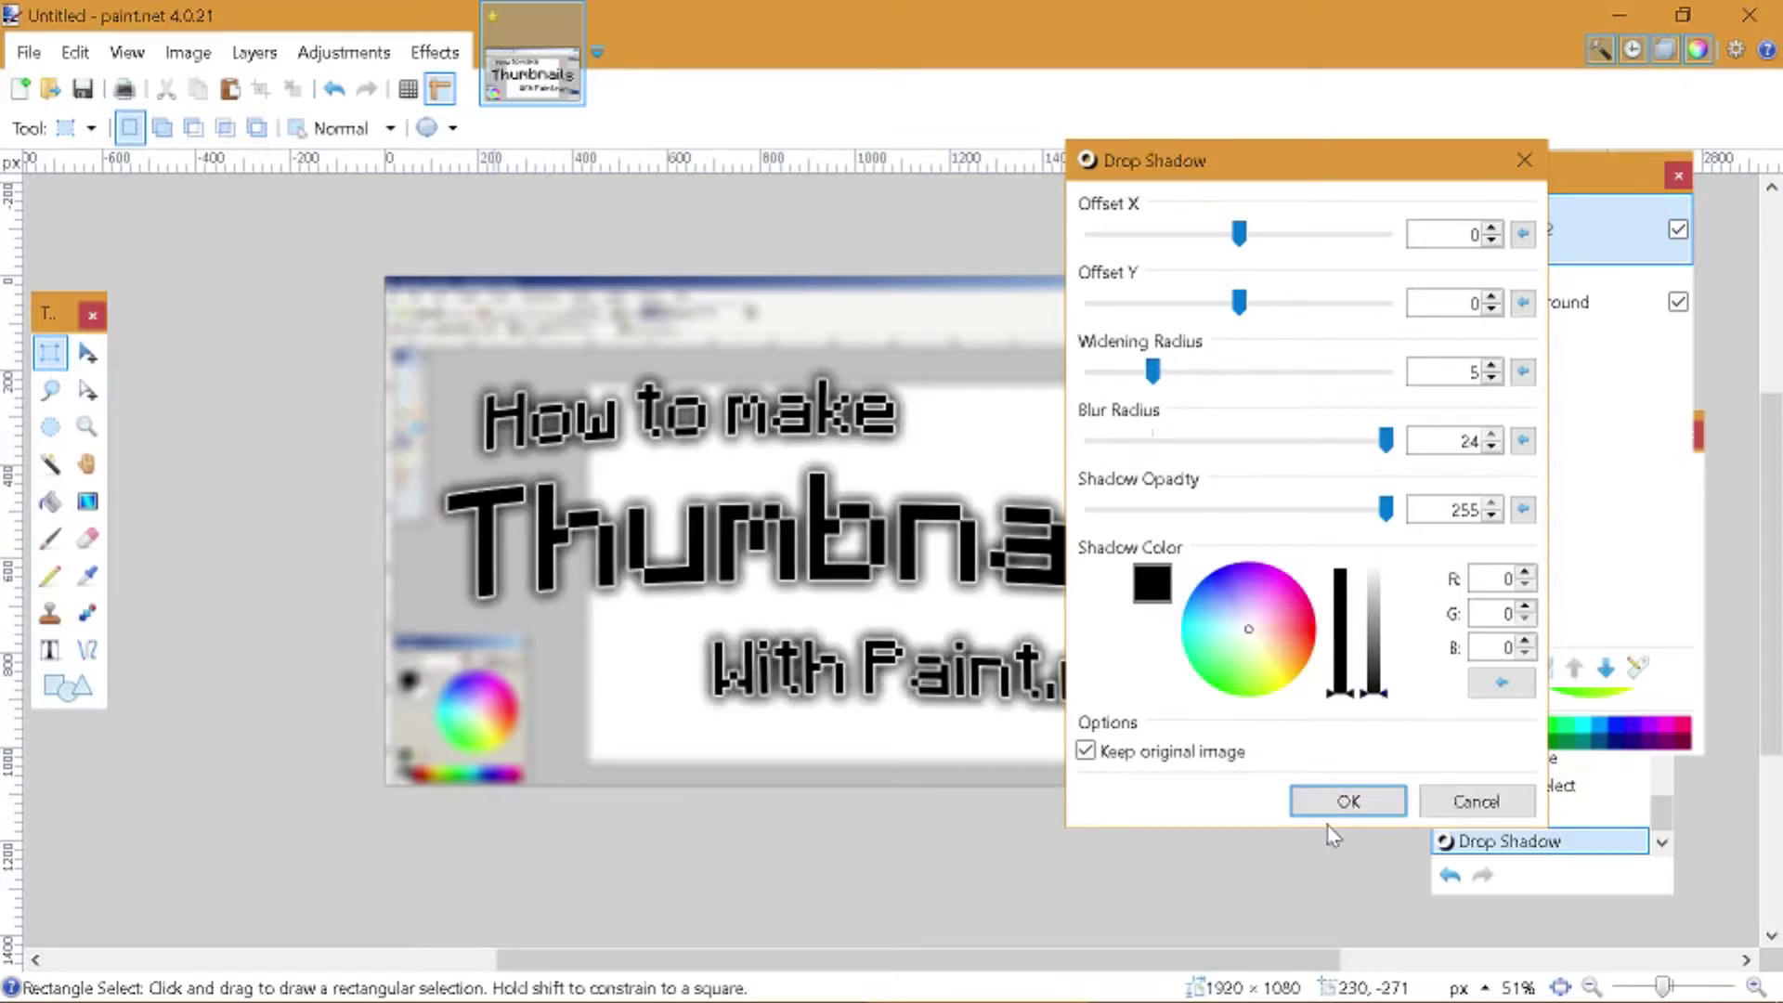
pyautogui.click(1323, 800)
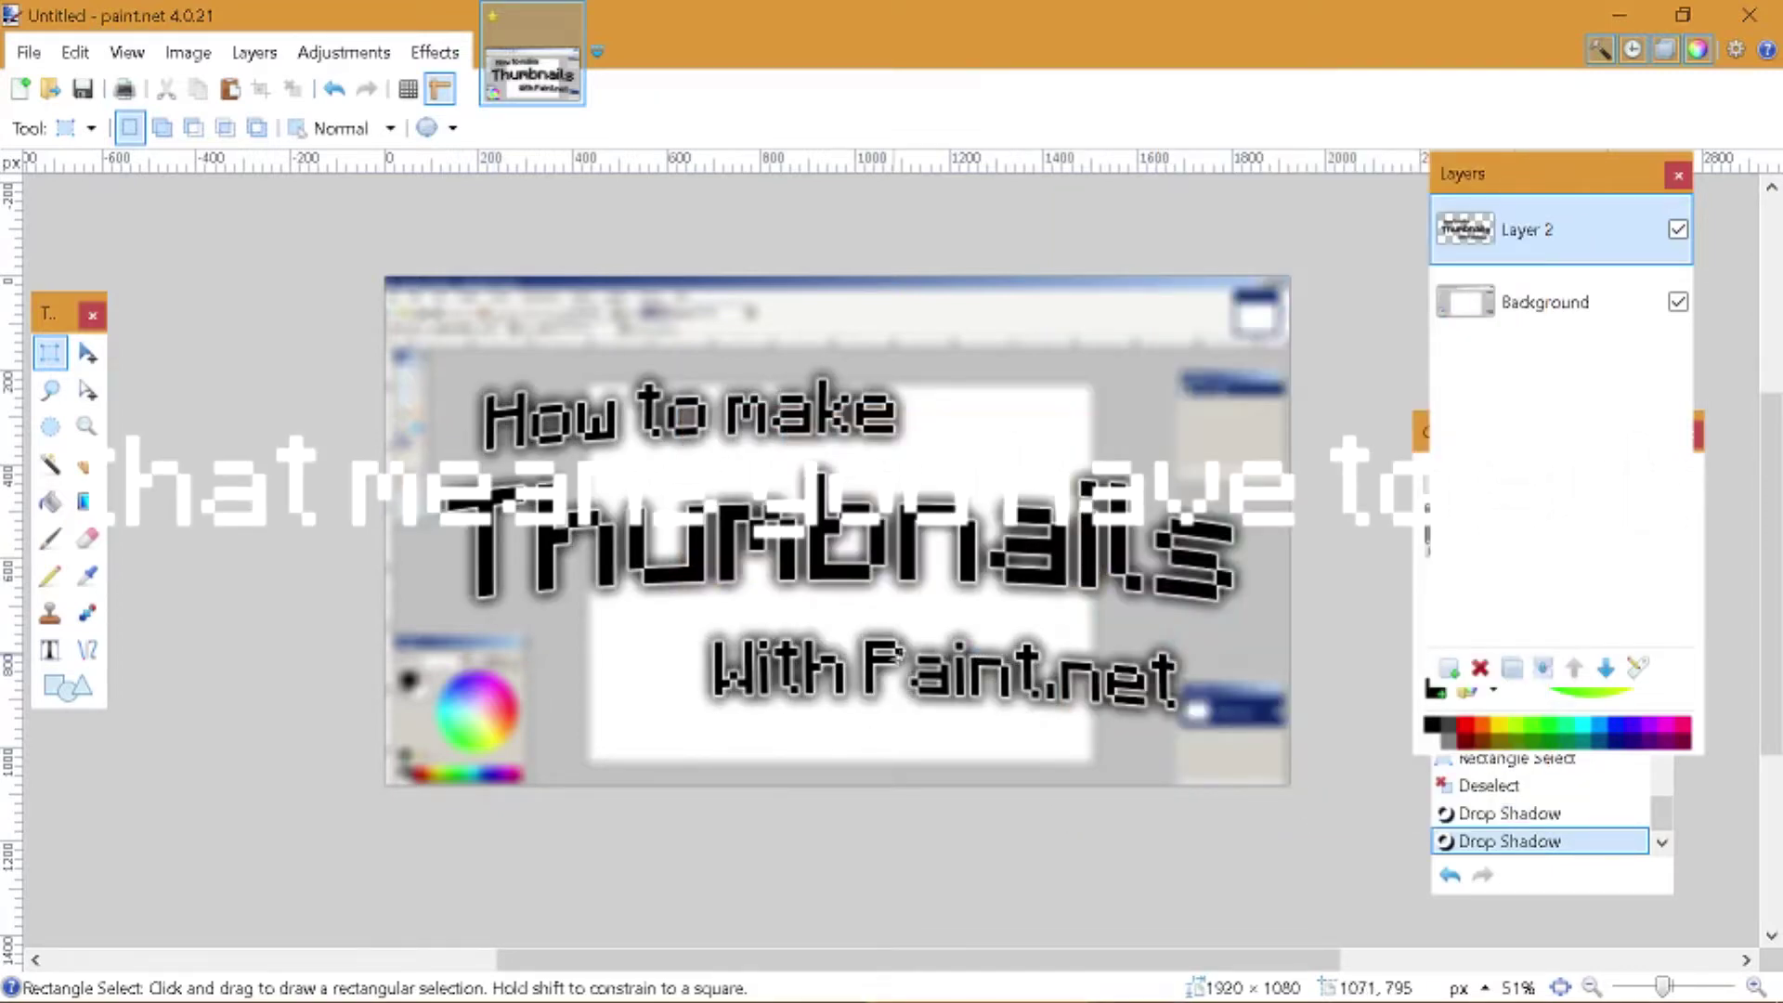
# - Examine the edges of the text's white outline and blurred black shadow up close, then the whole thumbnail
pyautogui.scroll(5, 882, 604)
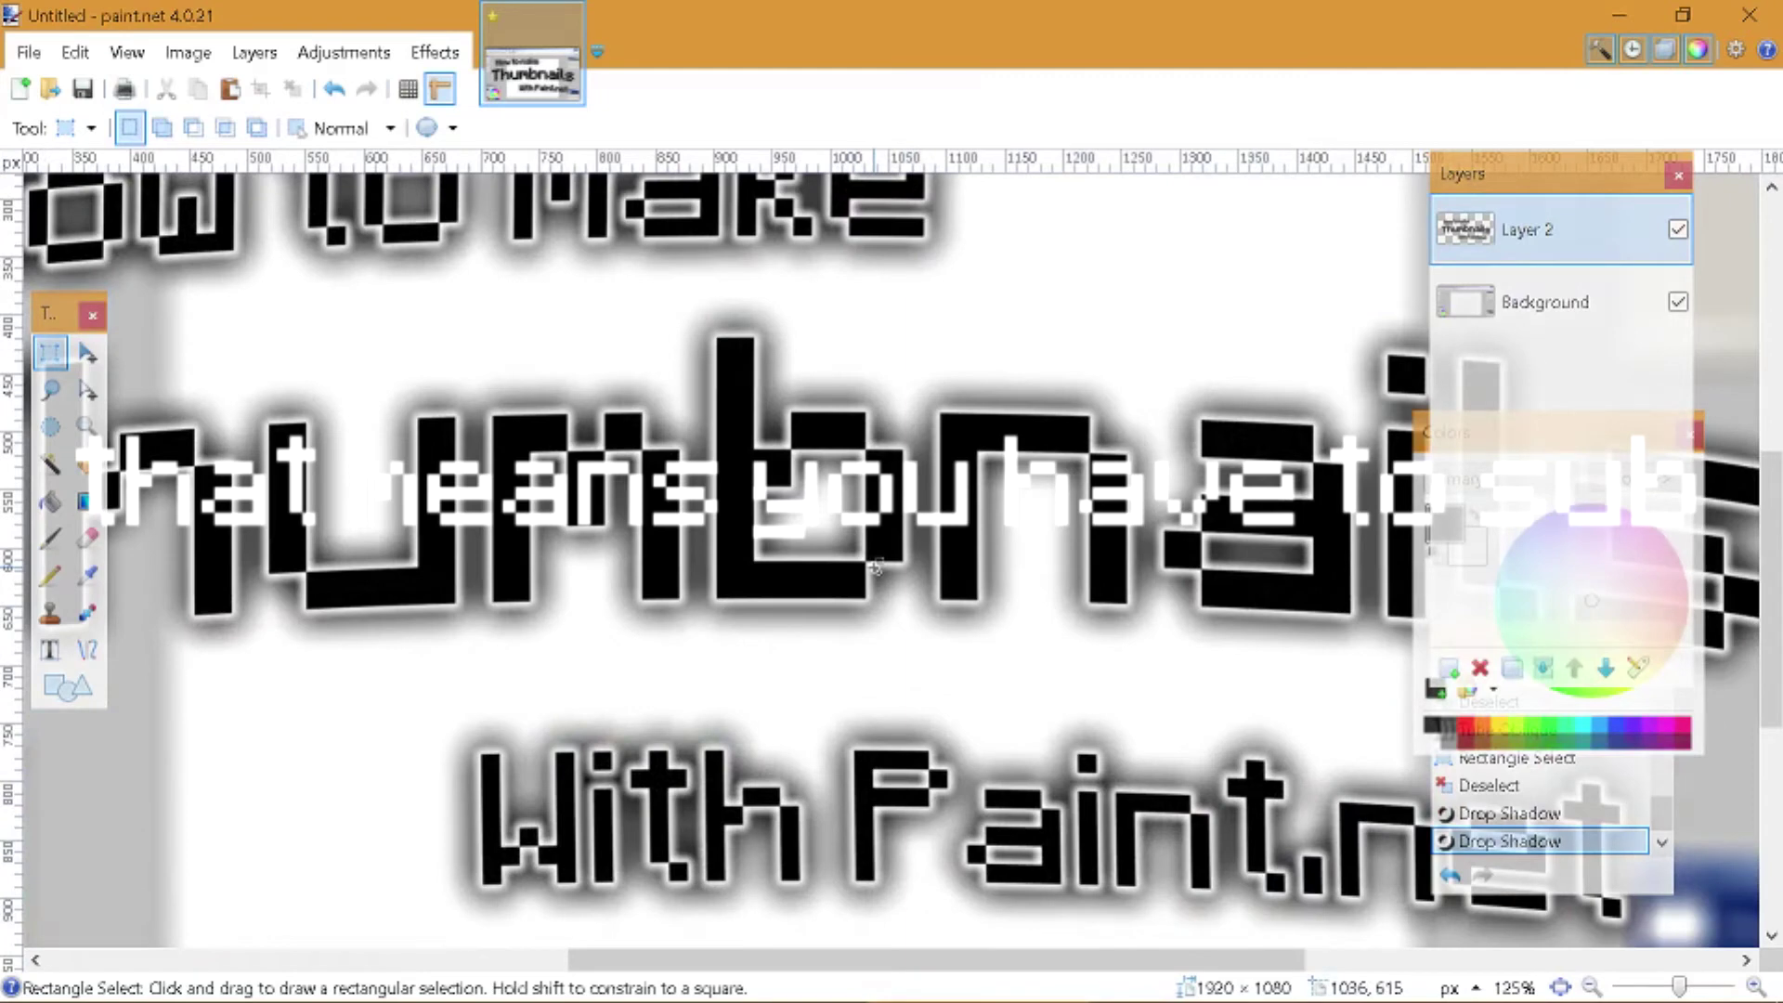
pyautogui.scroll(10, 876, 567)
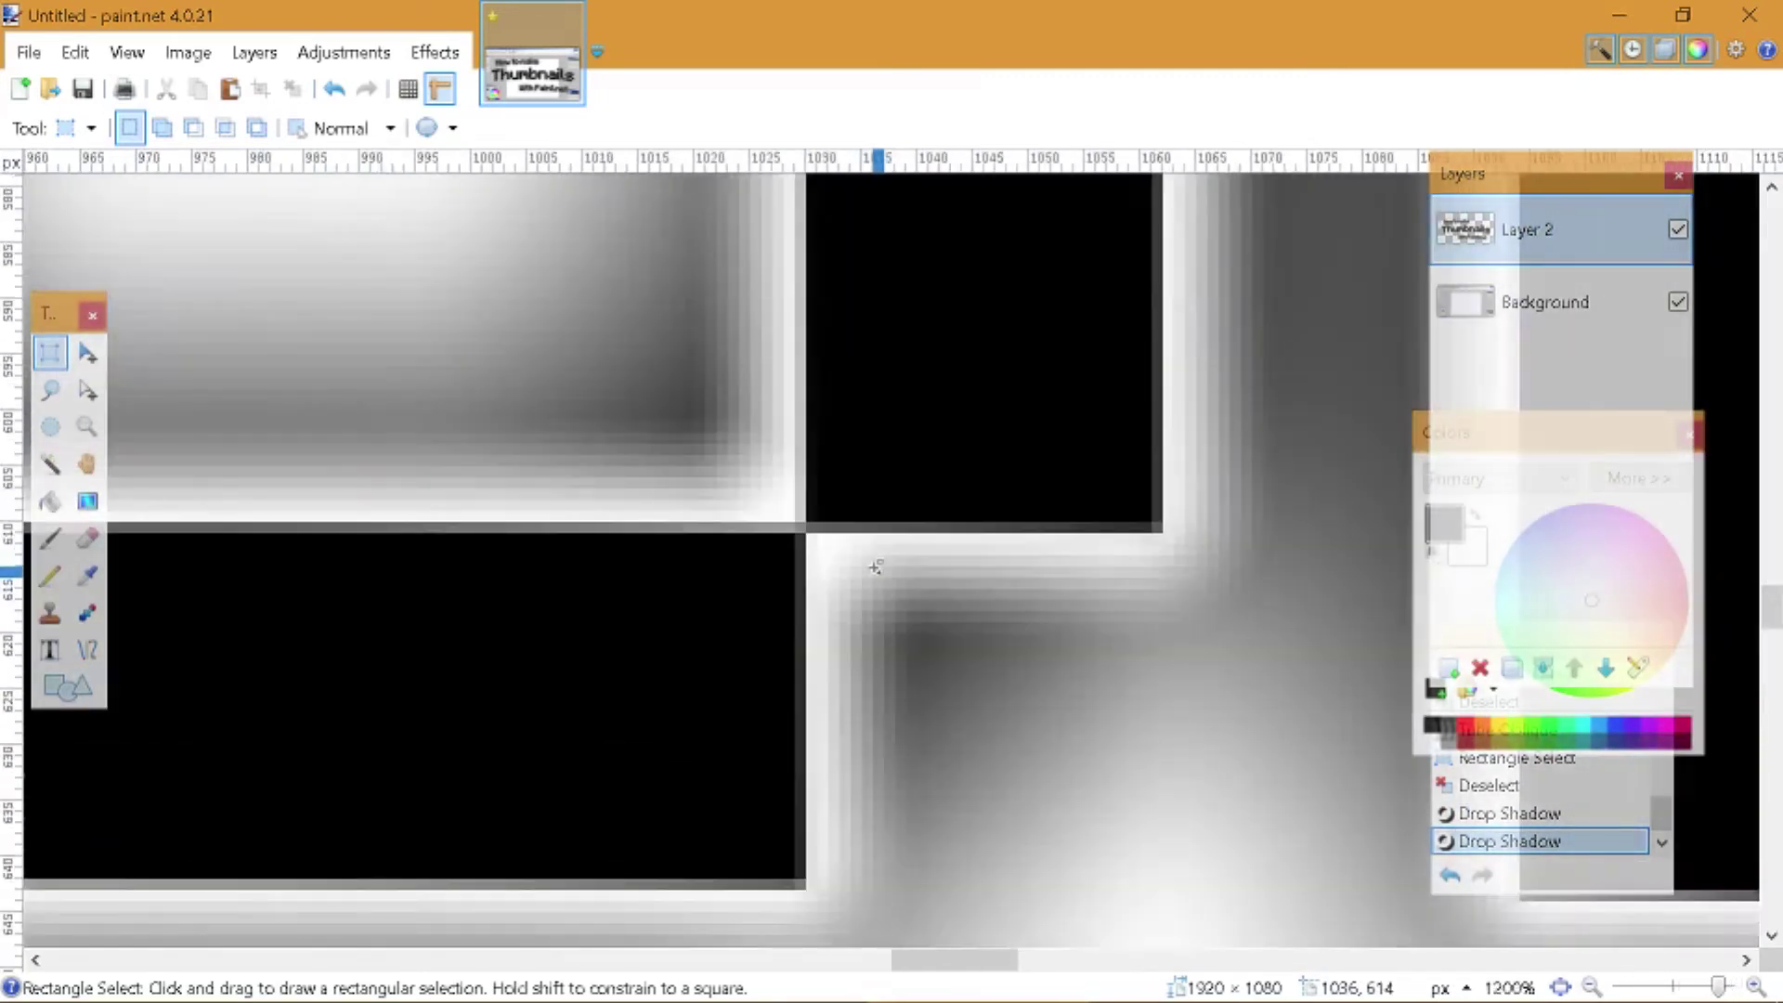
pyautogui.scroll(5, 876, 567)
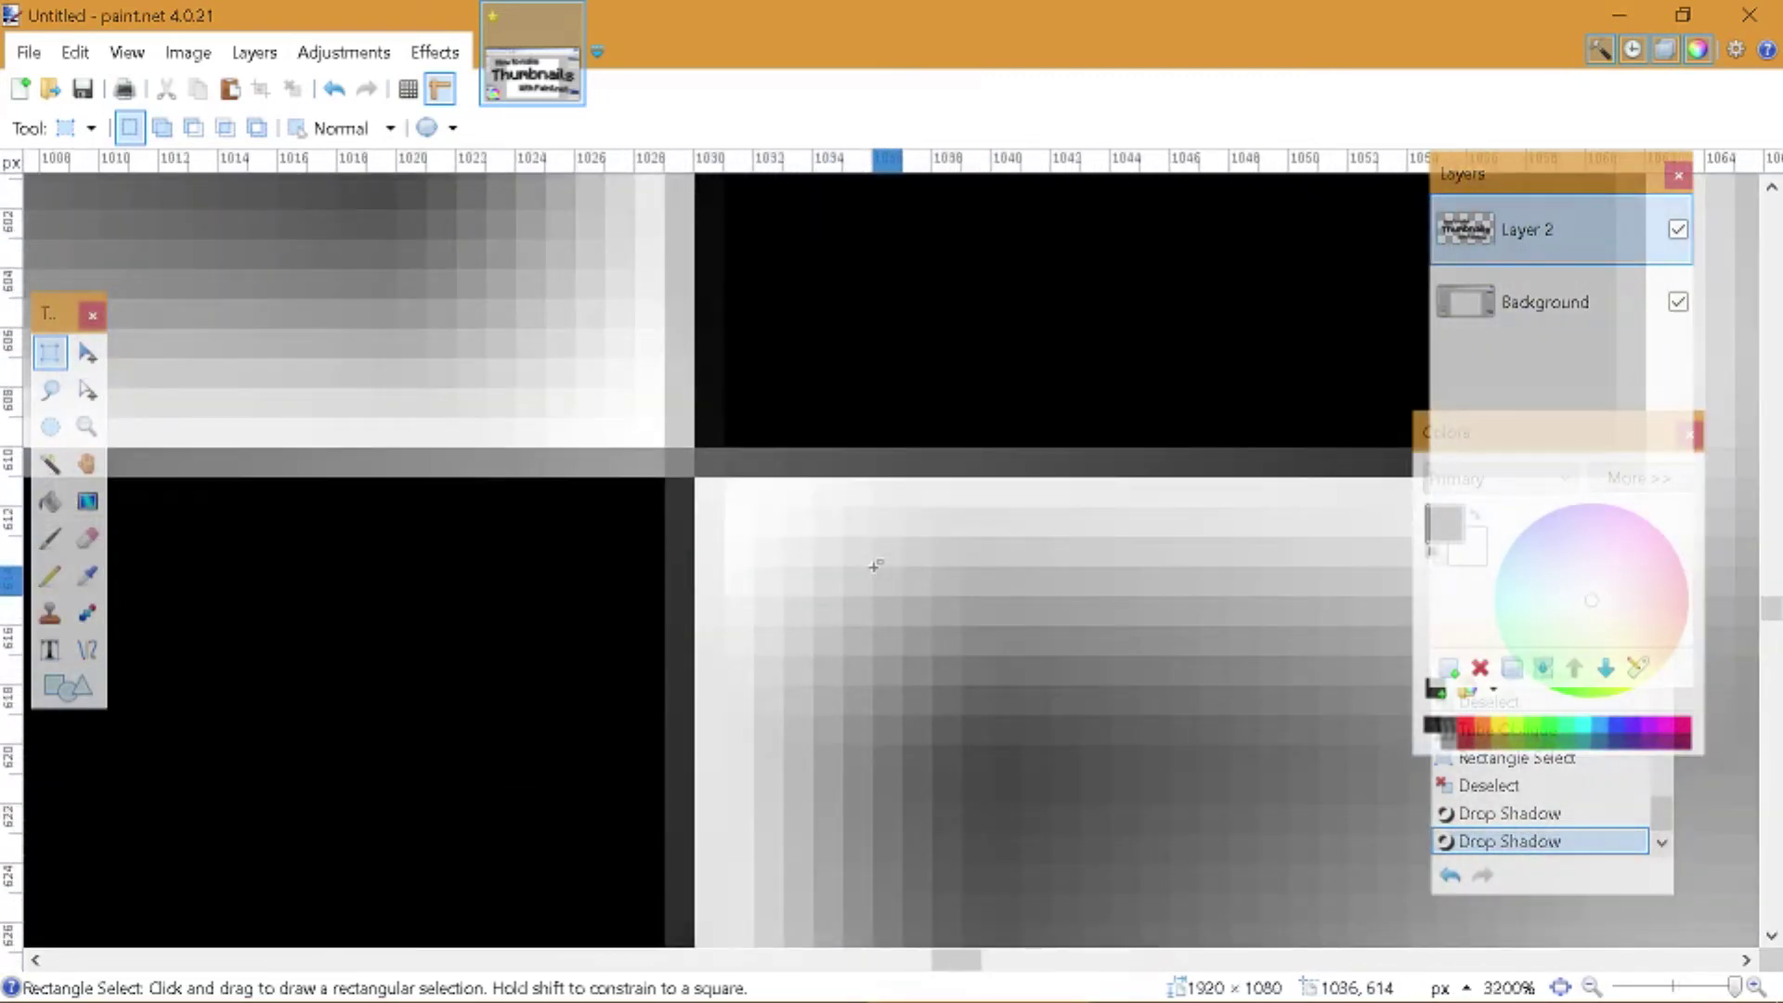
pyautogui.scroll(-15, 876, 566)
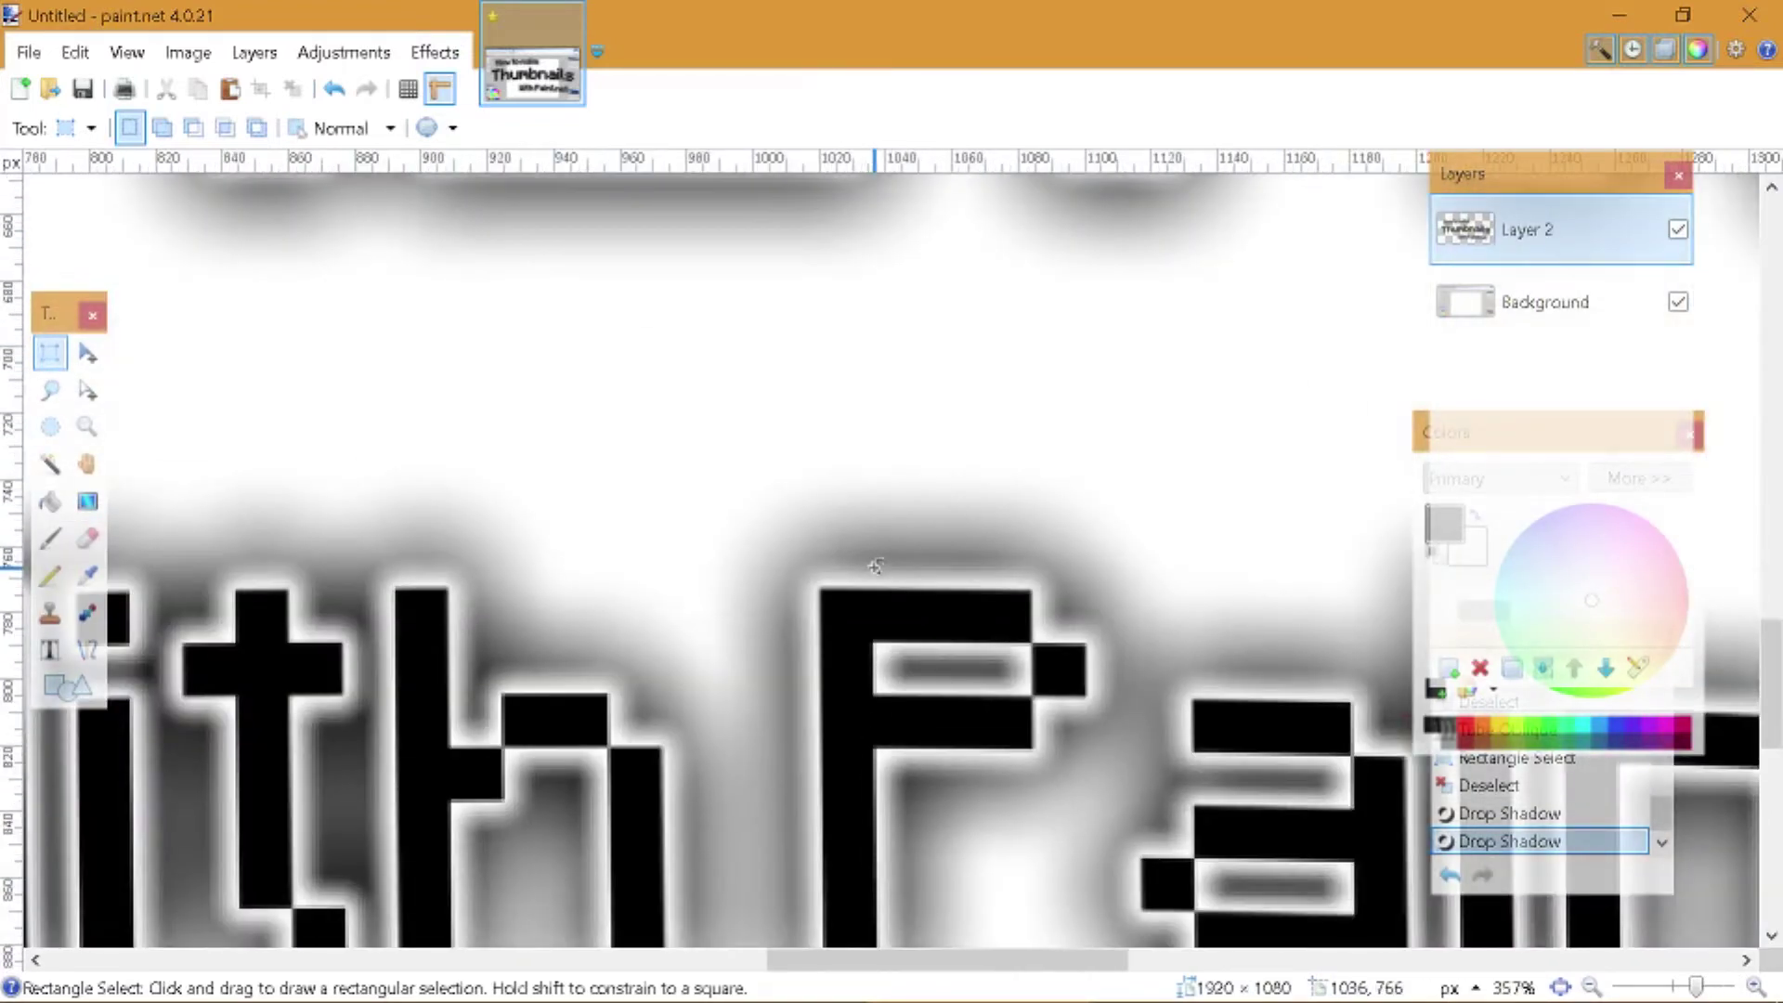
pyautogui.scroll(-5, 876, 566)
pyautogui.scroll(4, 974, 548)
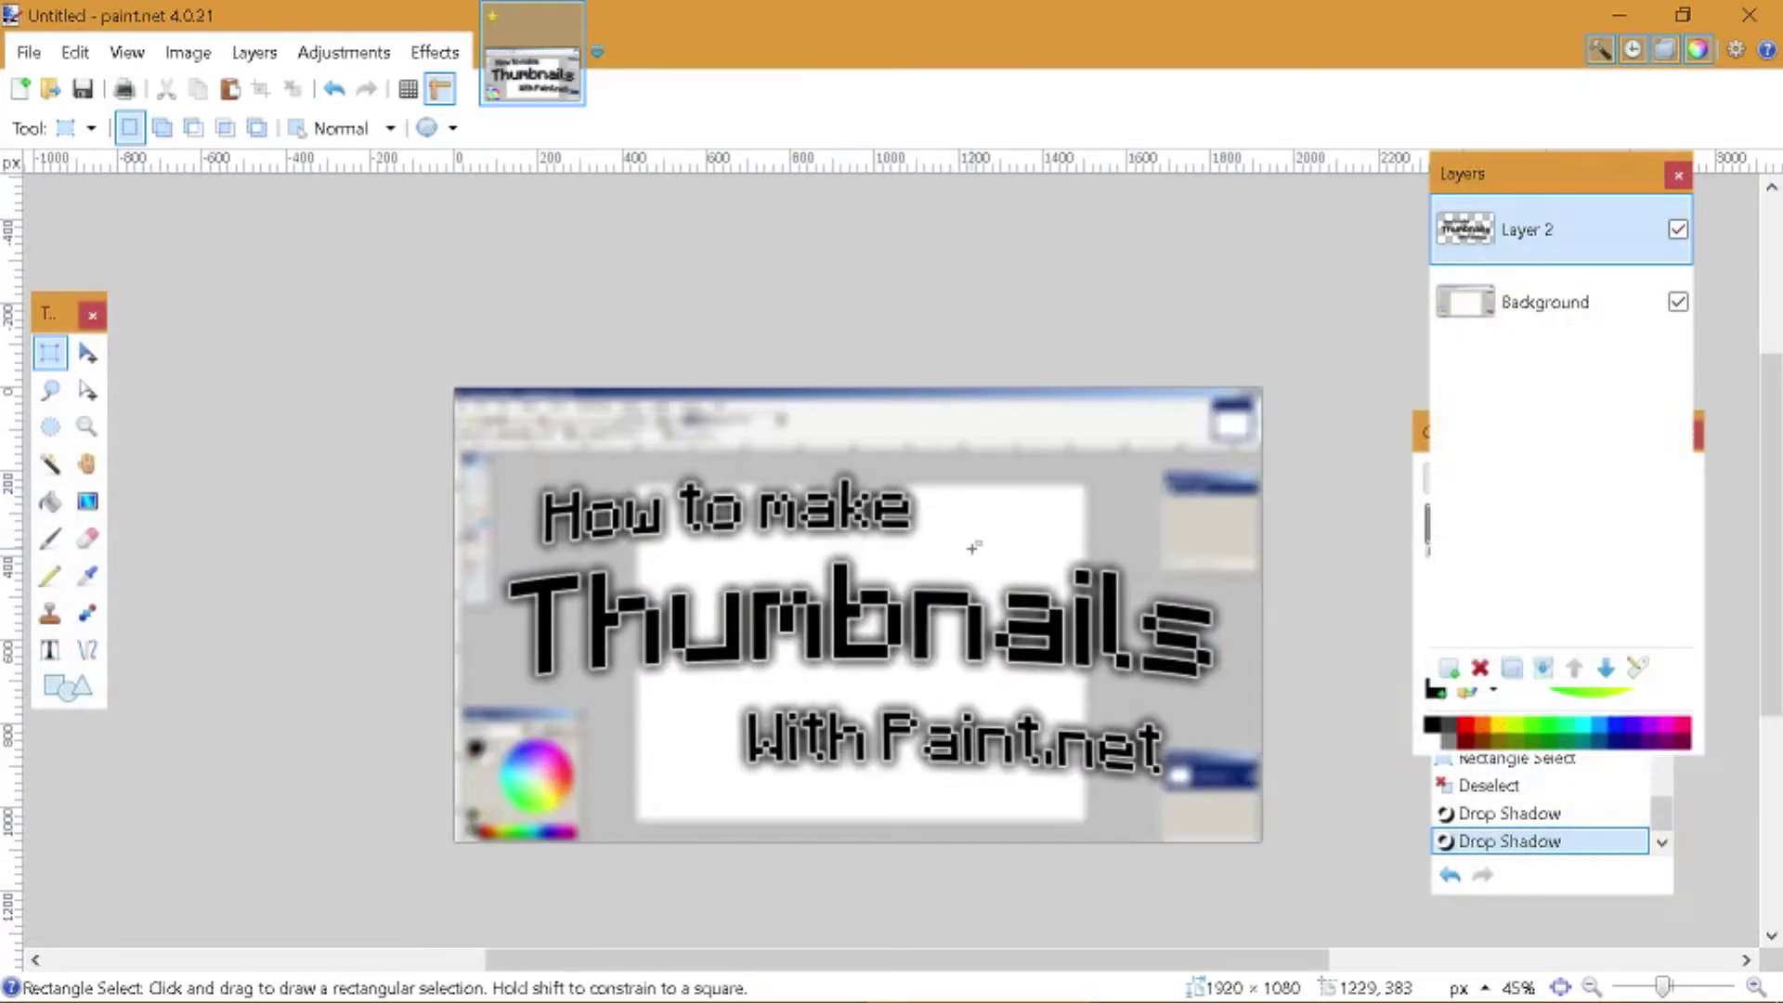
pyautogui.hscroll(5, 796, 629)
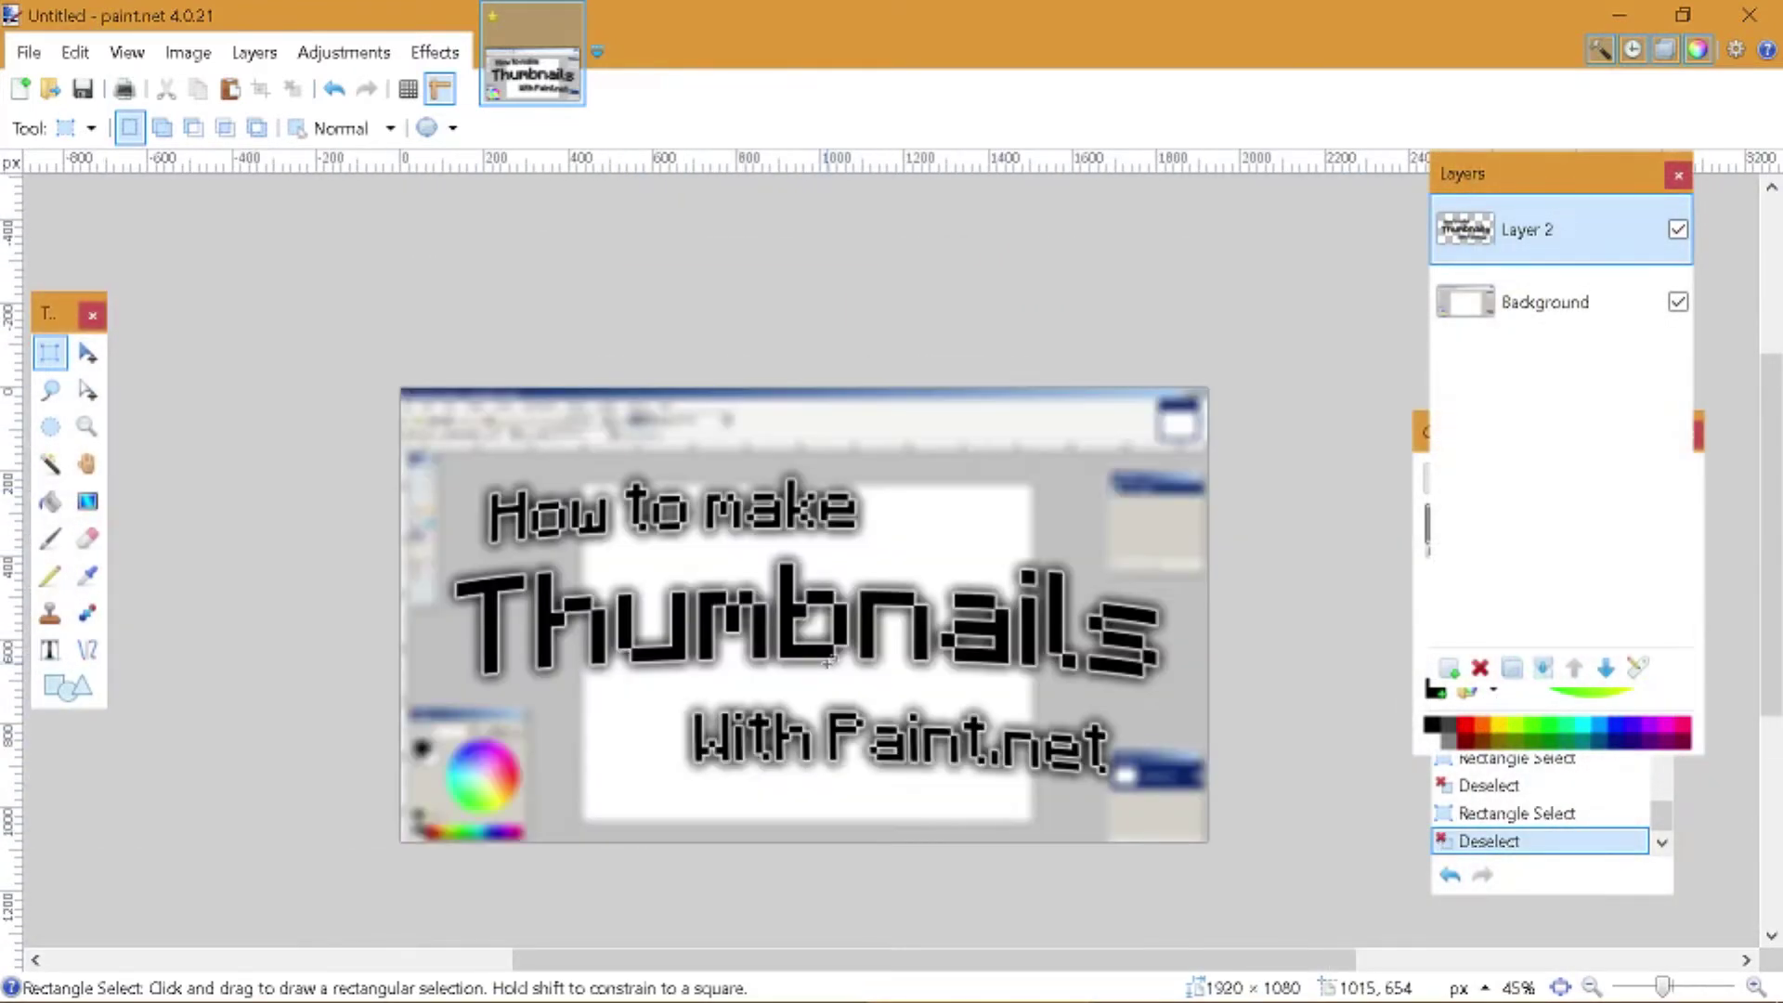
pyautogui.moveTo(432, 433); pyautogui.dragTo(1216, 847)
pyautogui.click(1177, 794)
pyautogui.moveTo(1178, 816); pyautogui.dragTo(430, 465)
pyautogui.click(429, 465)
# - Switch to Chrome and run a Google image search for "red arrow" in a new tab
pyautogui.moveTo(498, 1001)
pyautogui.click(429, 977)
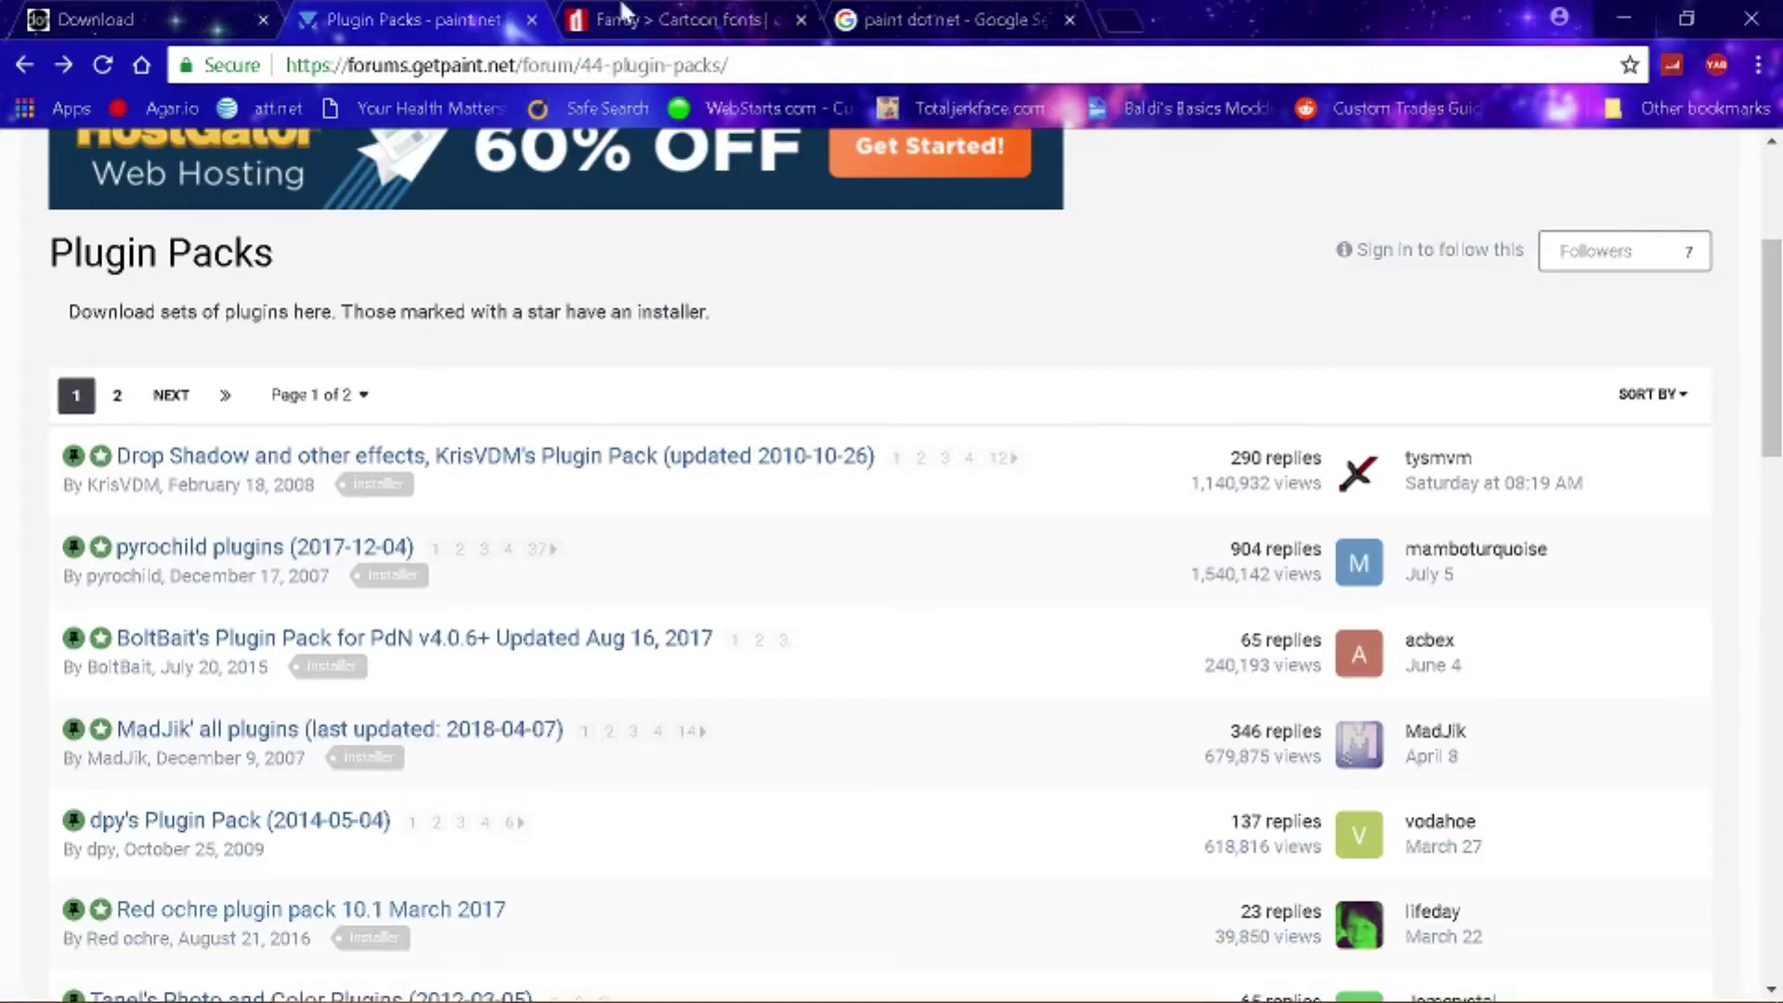
pyautogui.click(1129, 24)
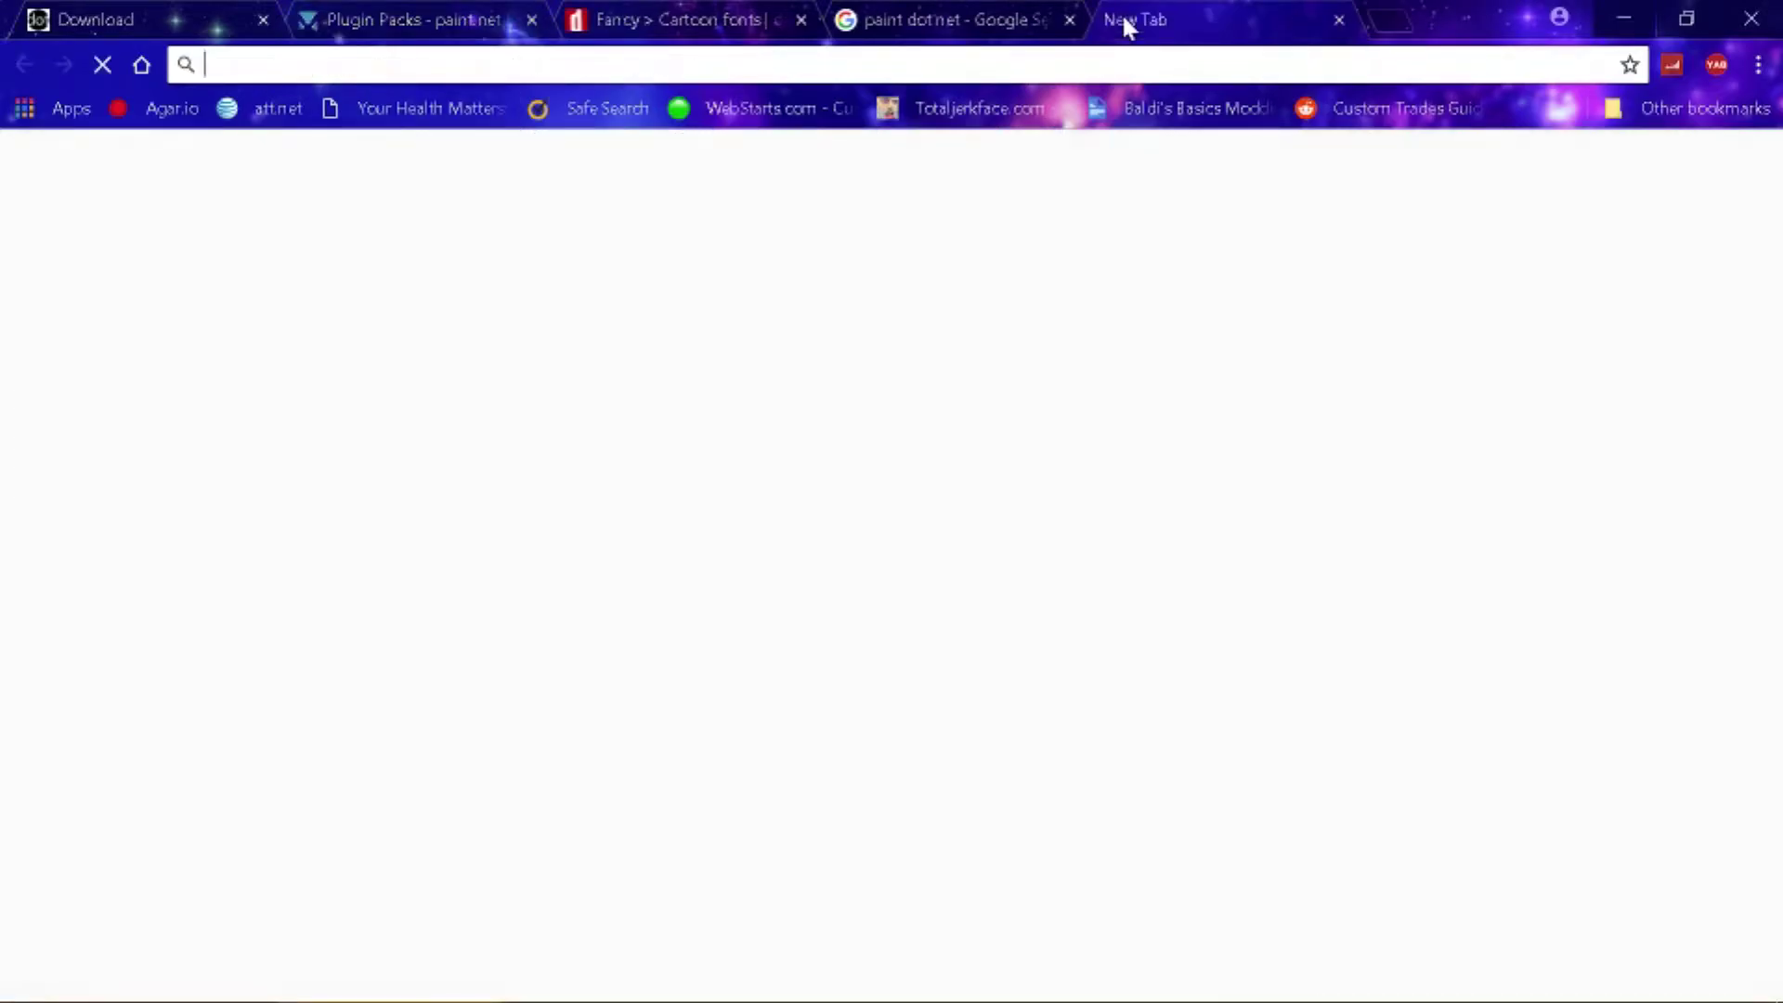
pyautogui.write('w')
pyautogui.press('BackSpace')
pyautogui.press('BackSpace')
pyautogui.write('red arrow')
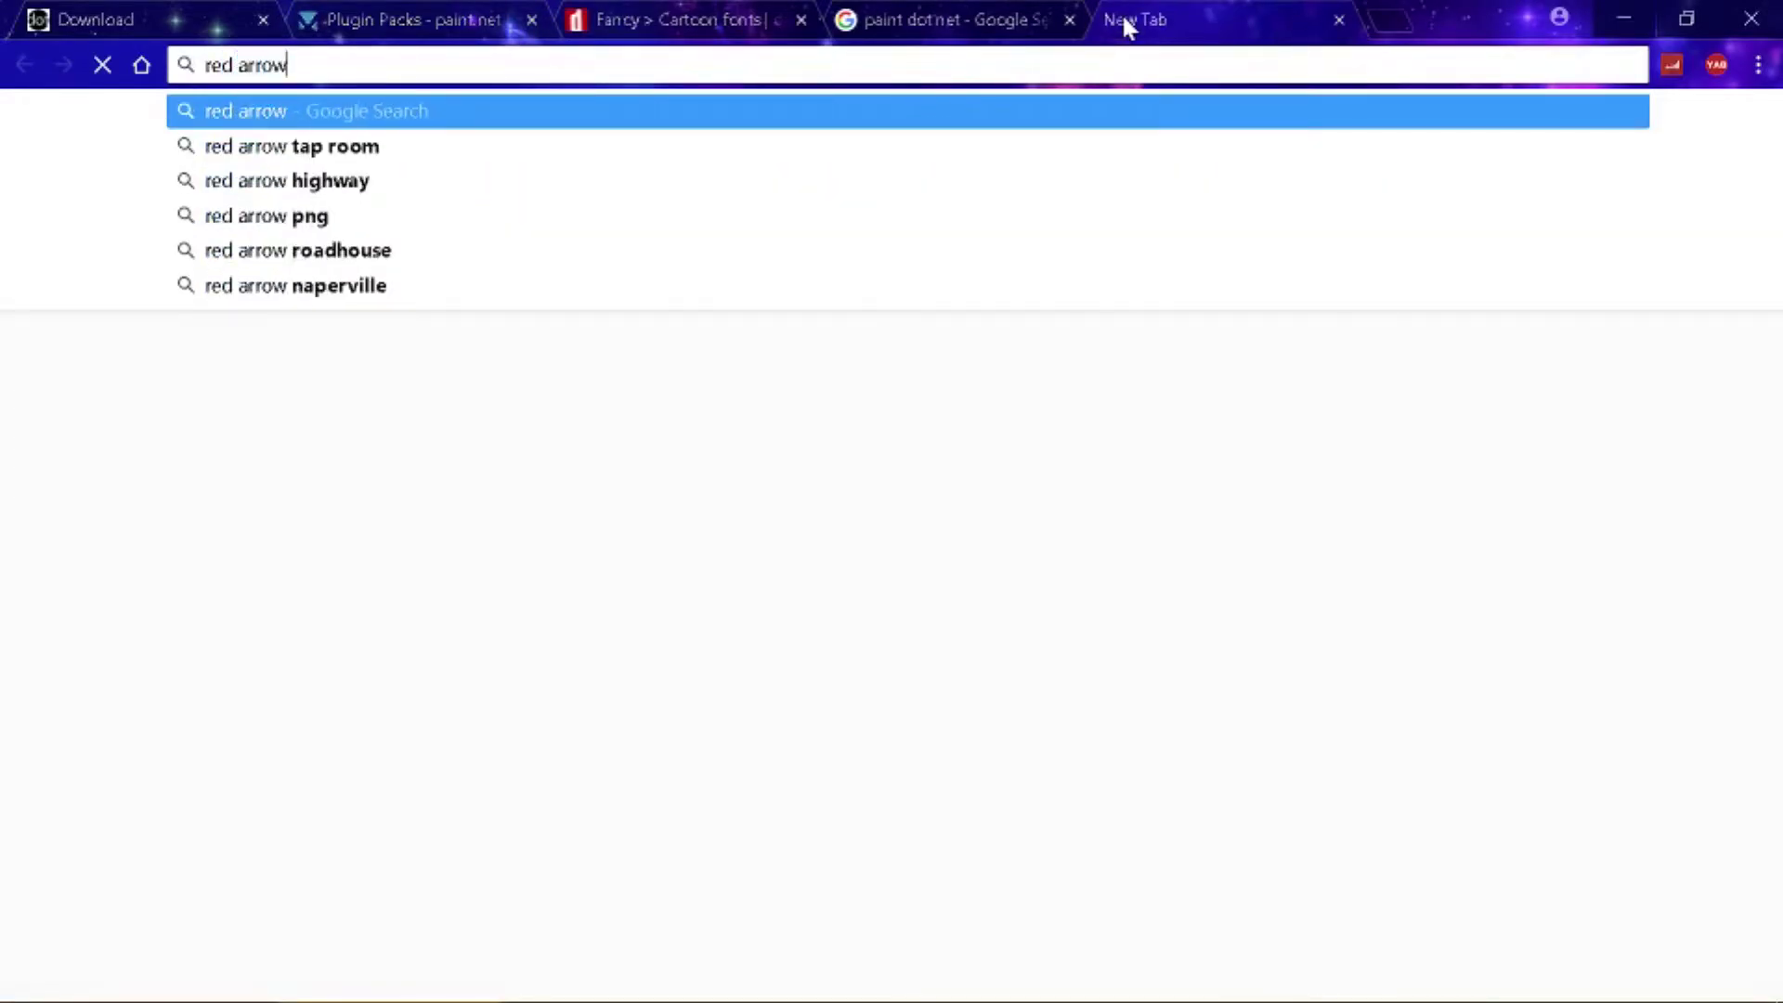
pyautogui.press('Return')
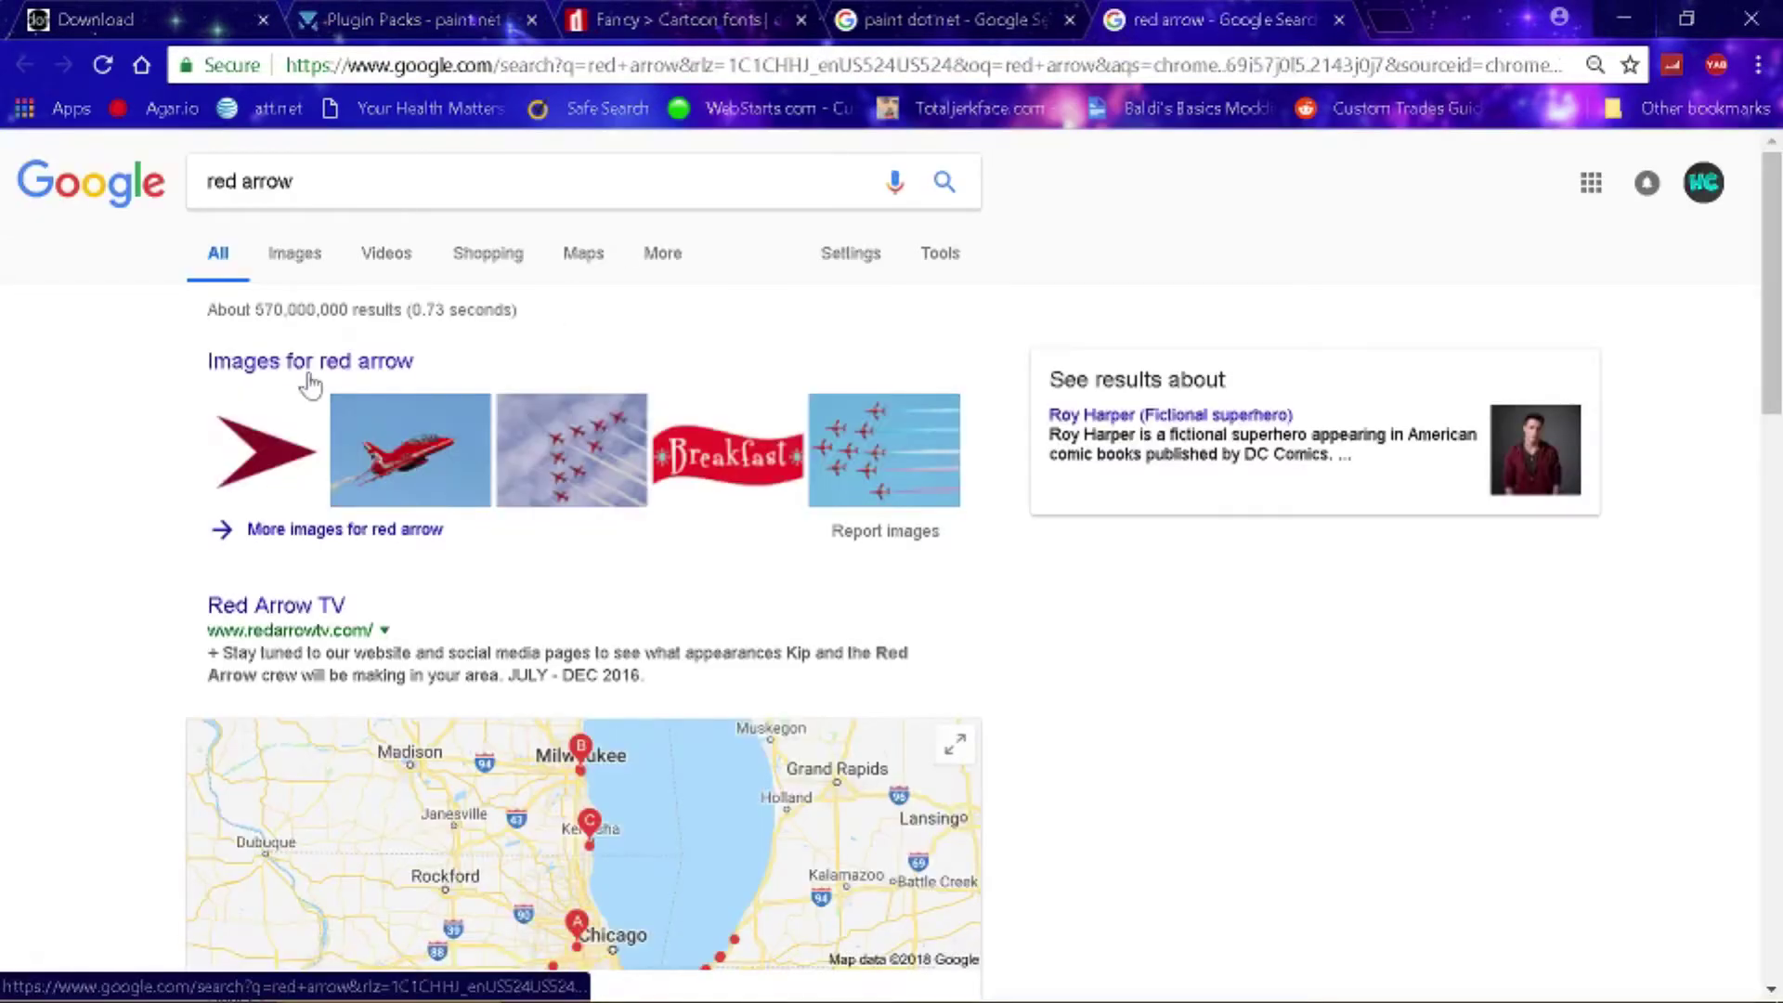
pyautogui.click(293, 253)
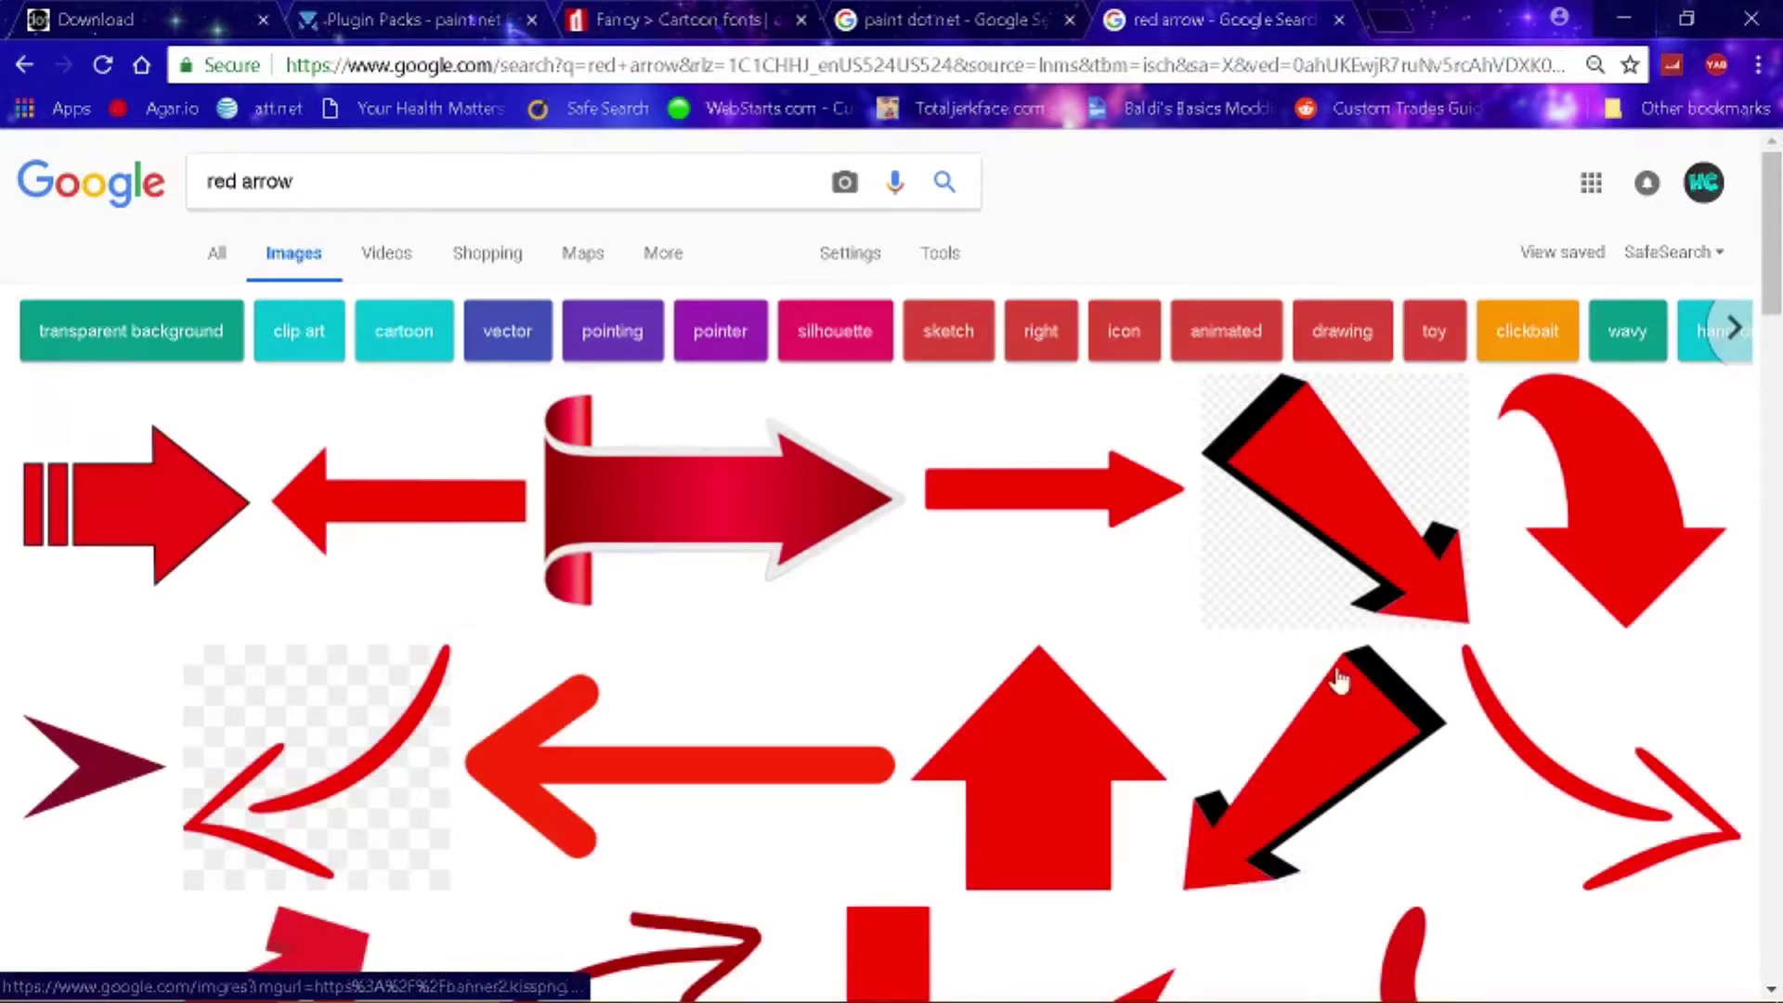
# - Look through the red arrow images, previewing the diagonal arrow with black edges and the black-outlined left-pointing arrow
pyautogui.scroll(-8, 1338, 680)
pyautogui.scroll(6, 1326, 701)
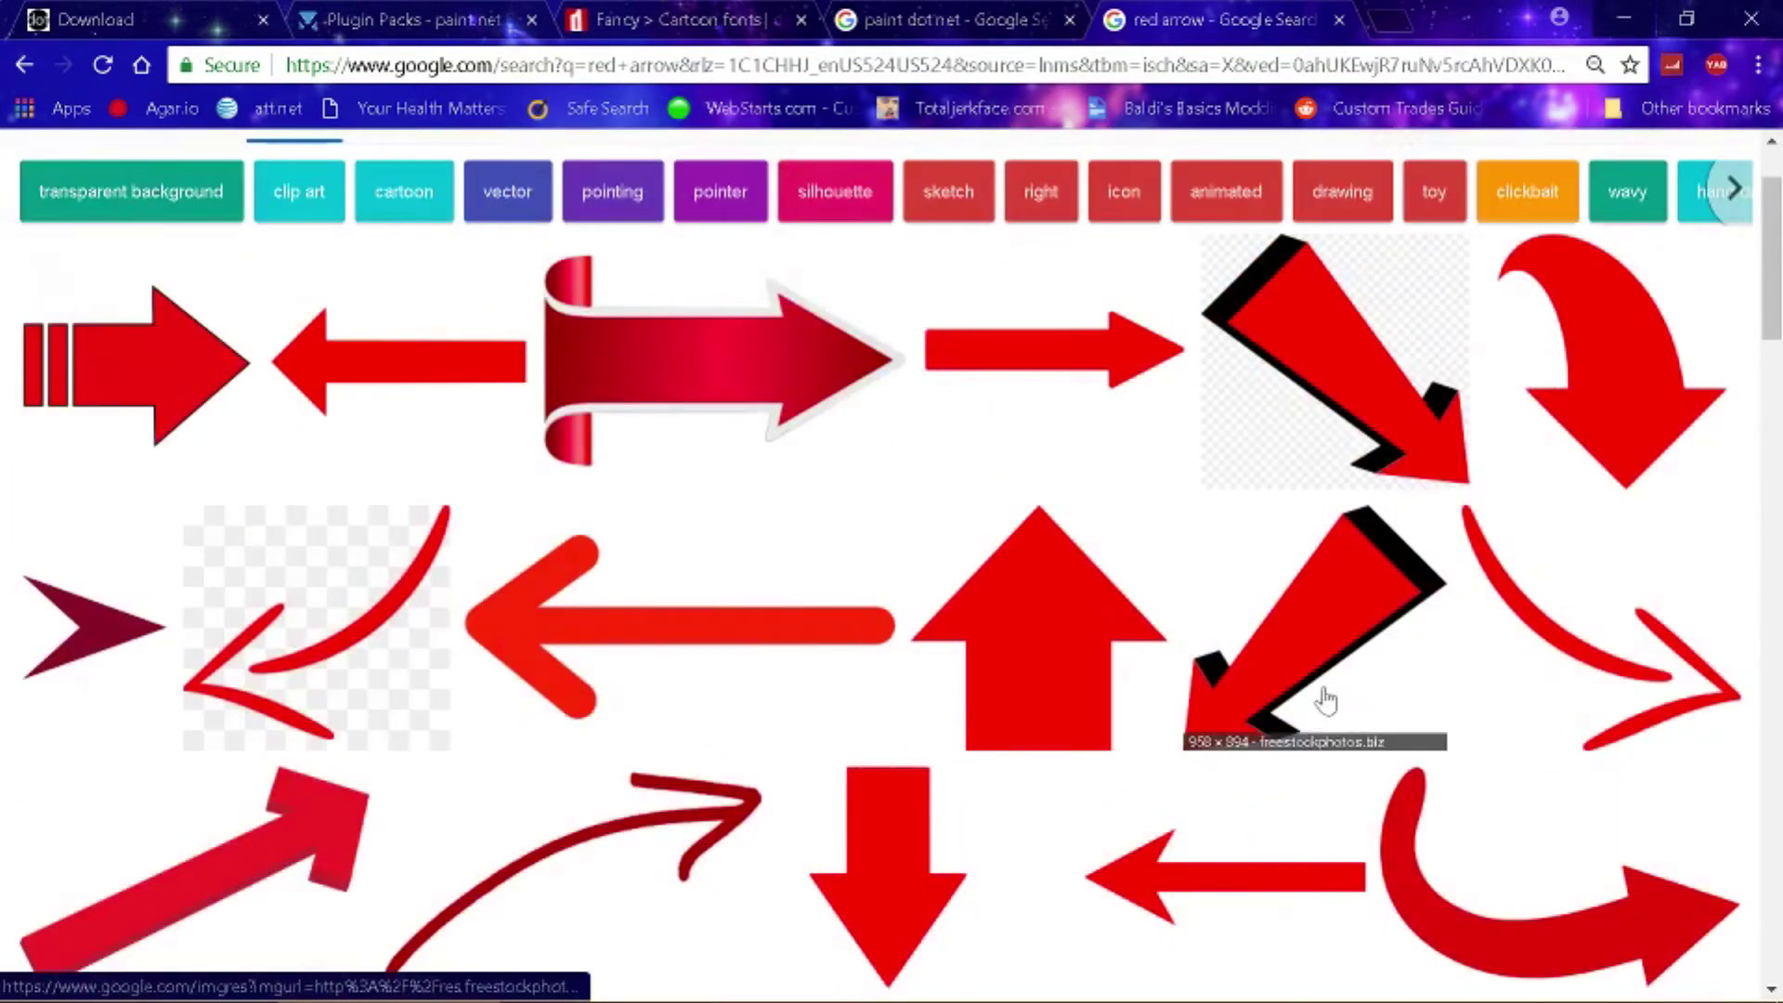
pyautogui.click(1327, 700)
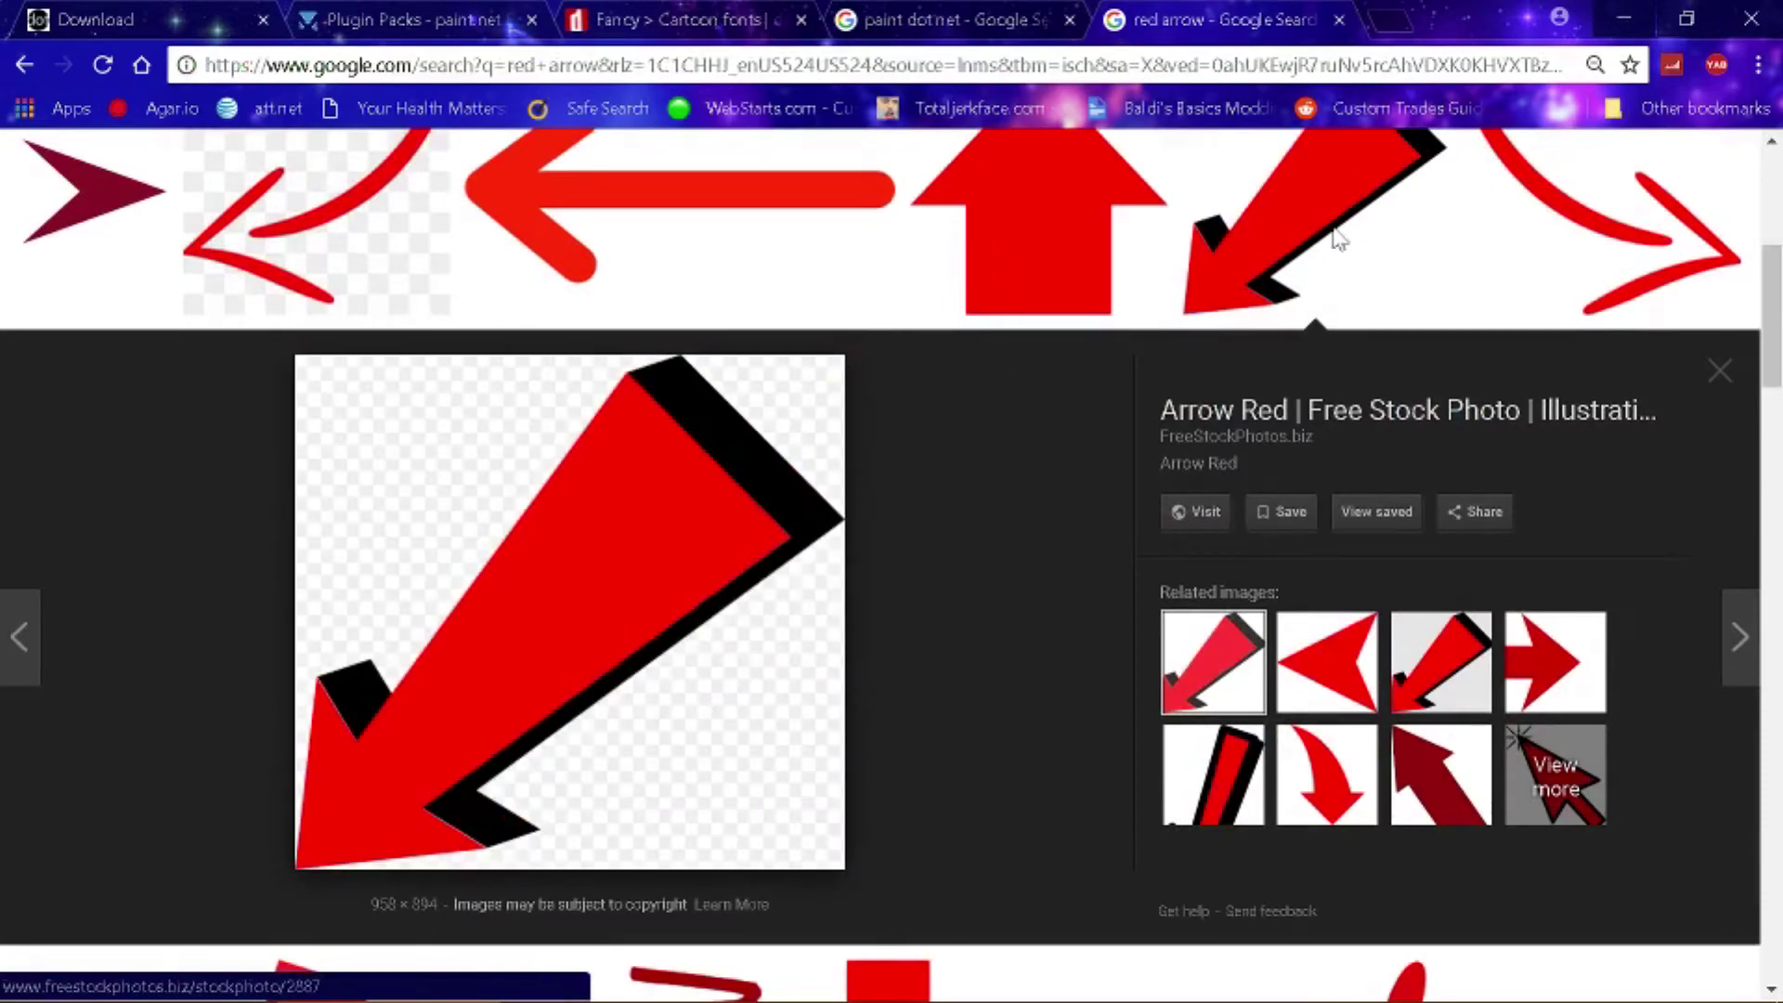
pyautogui.scroll(6, 1301, 530)
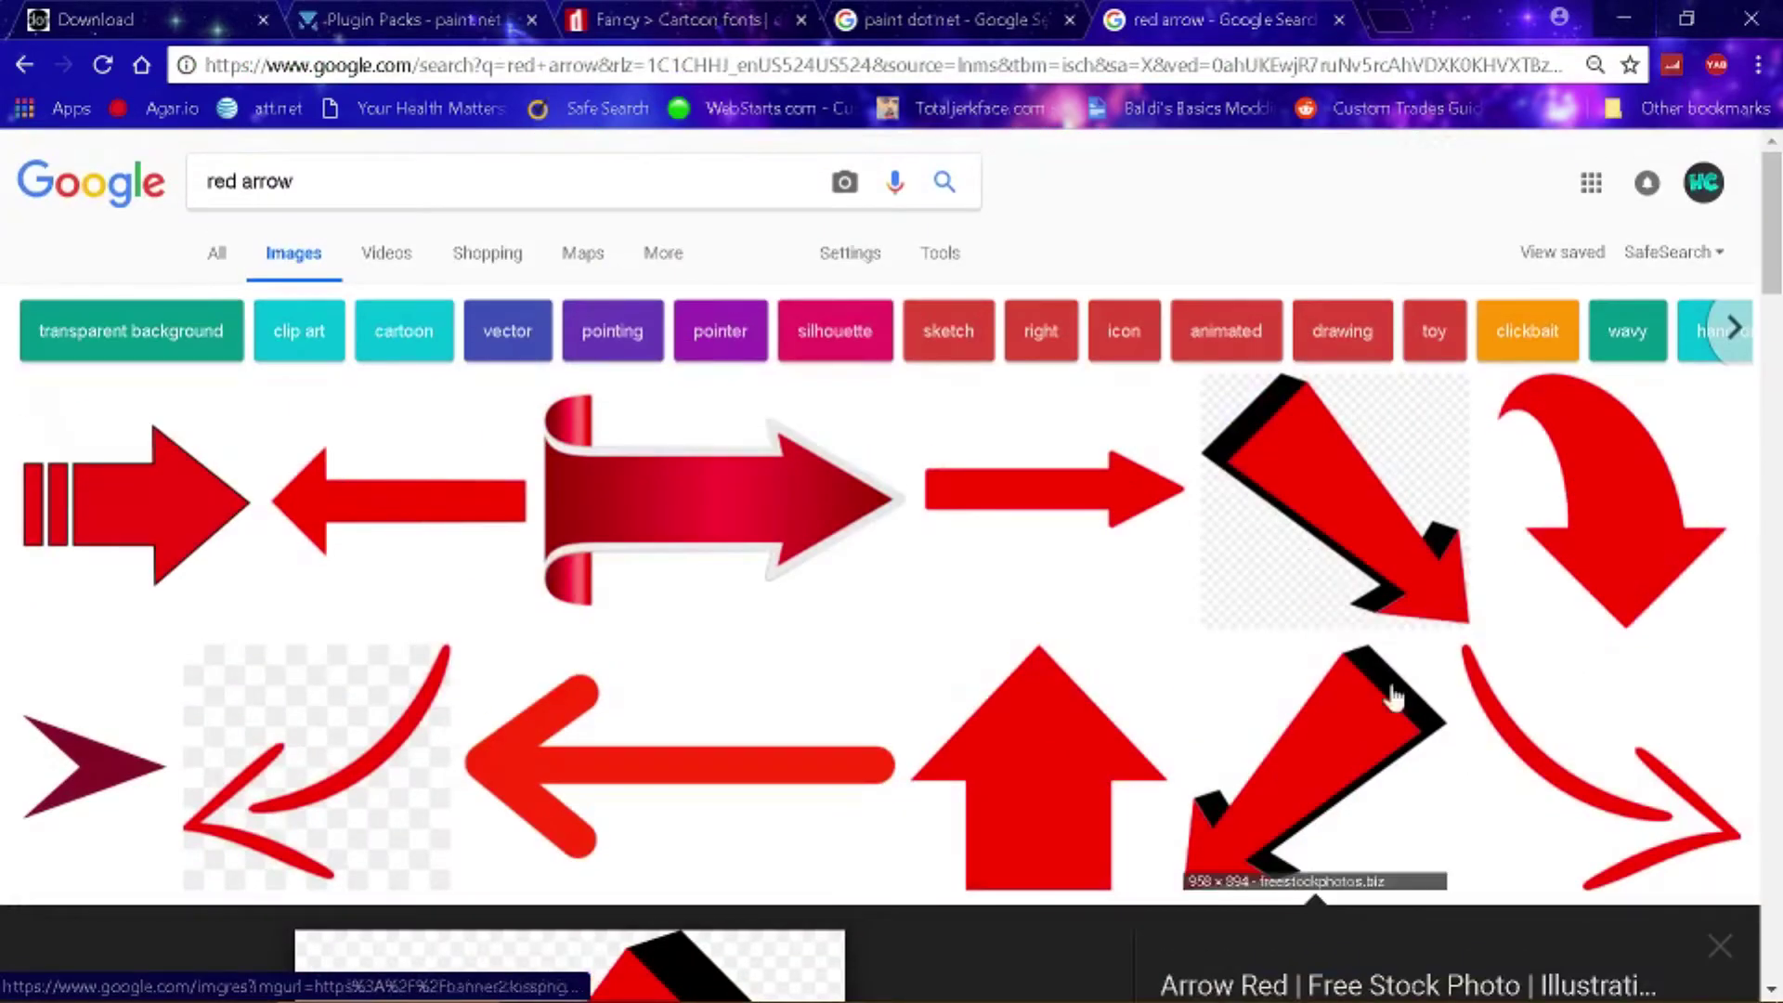
pyautogui.scroll(-4, 1393, 696)
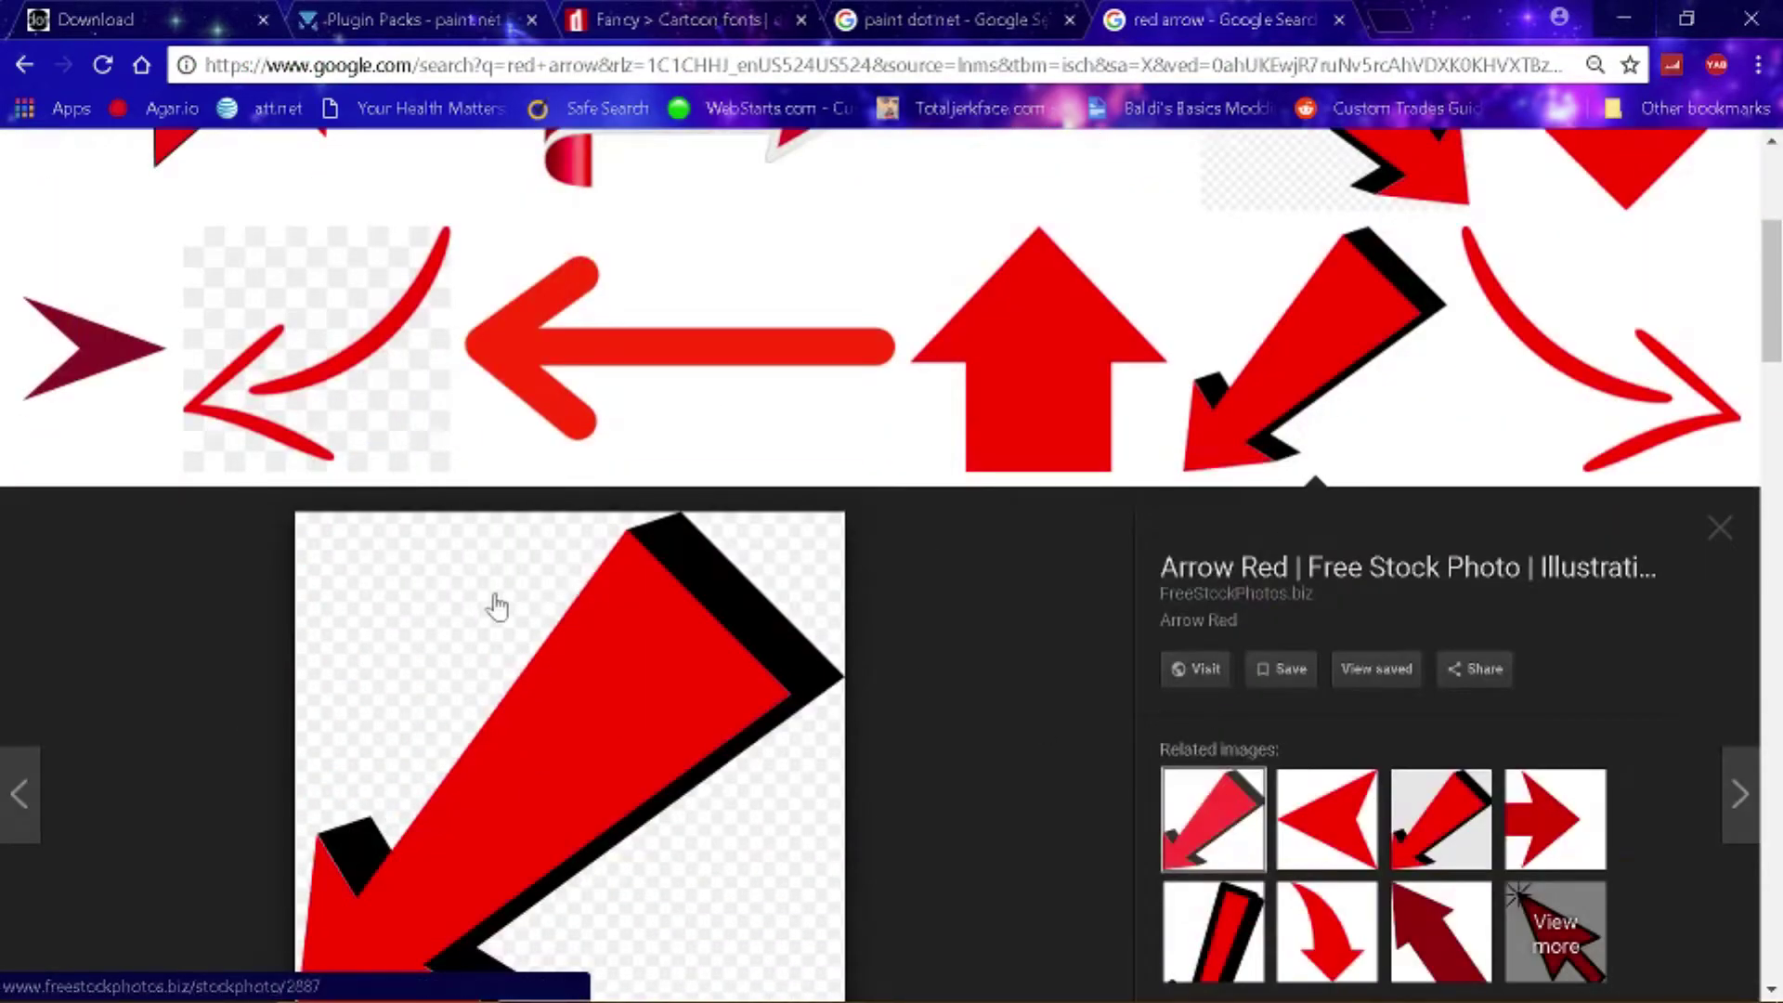
pyautogui.scroll(-10, 517, 734)
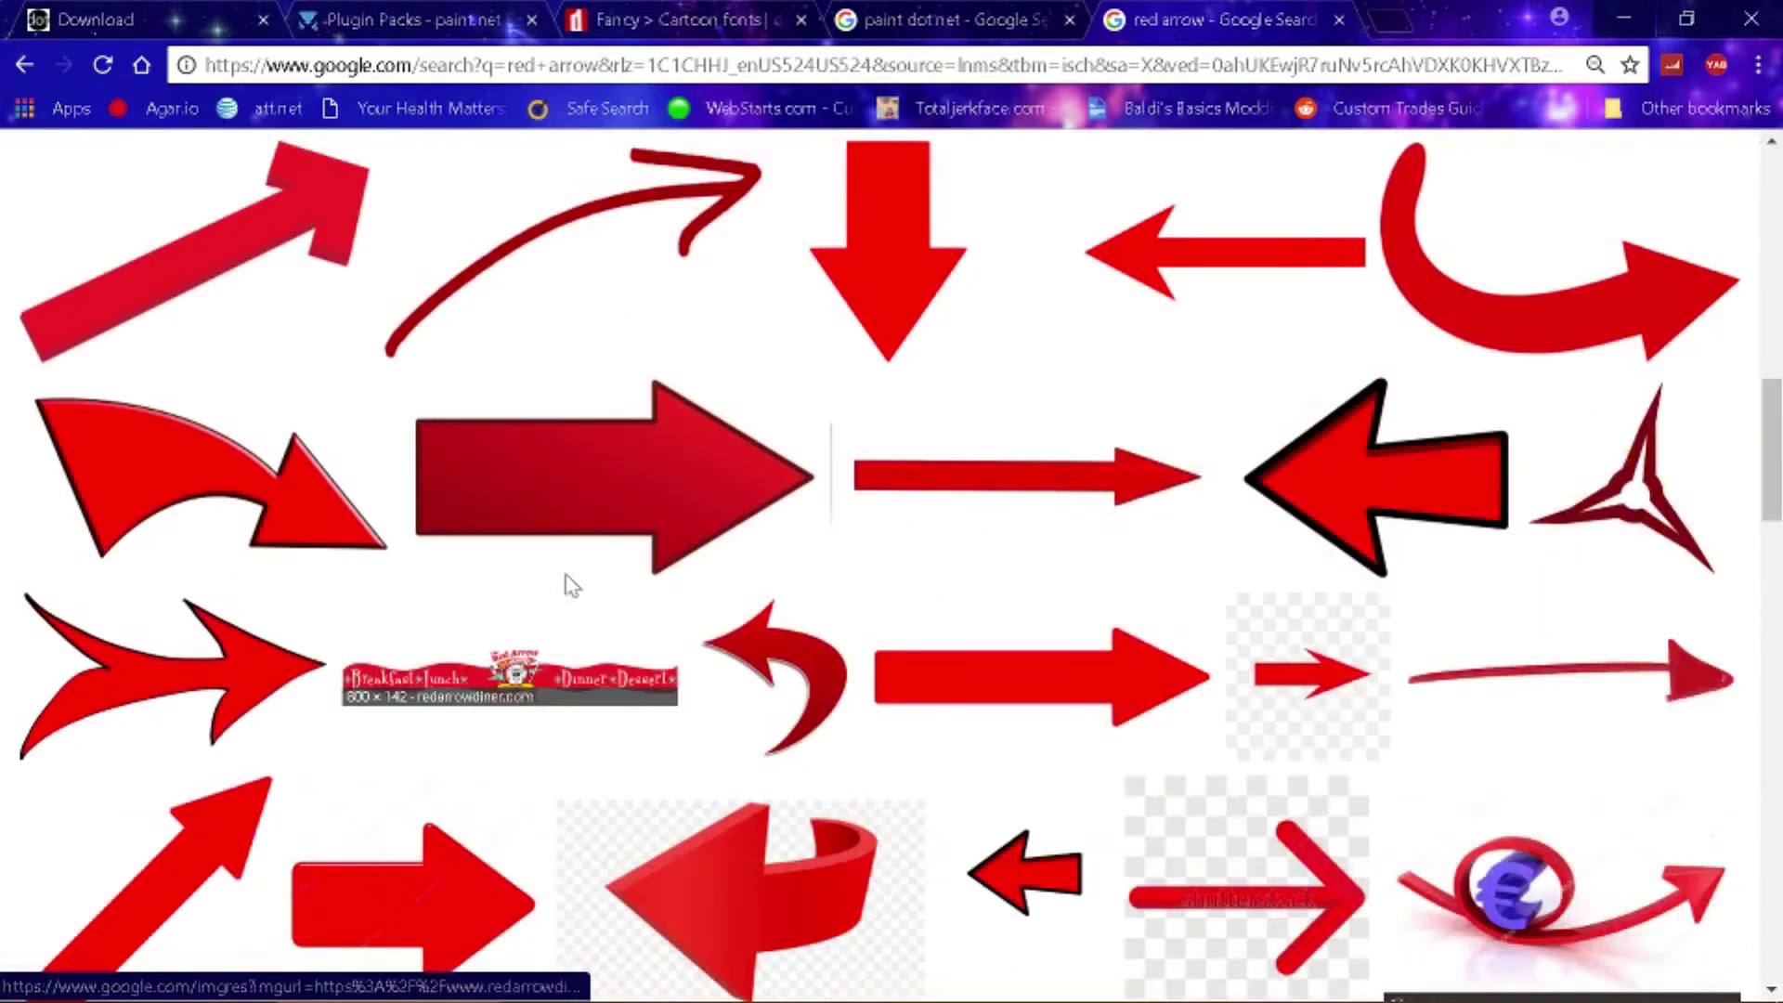
pyautogui.scroll(8, 572, 585)
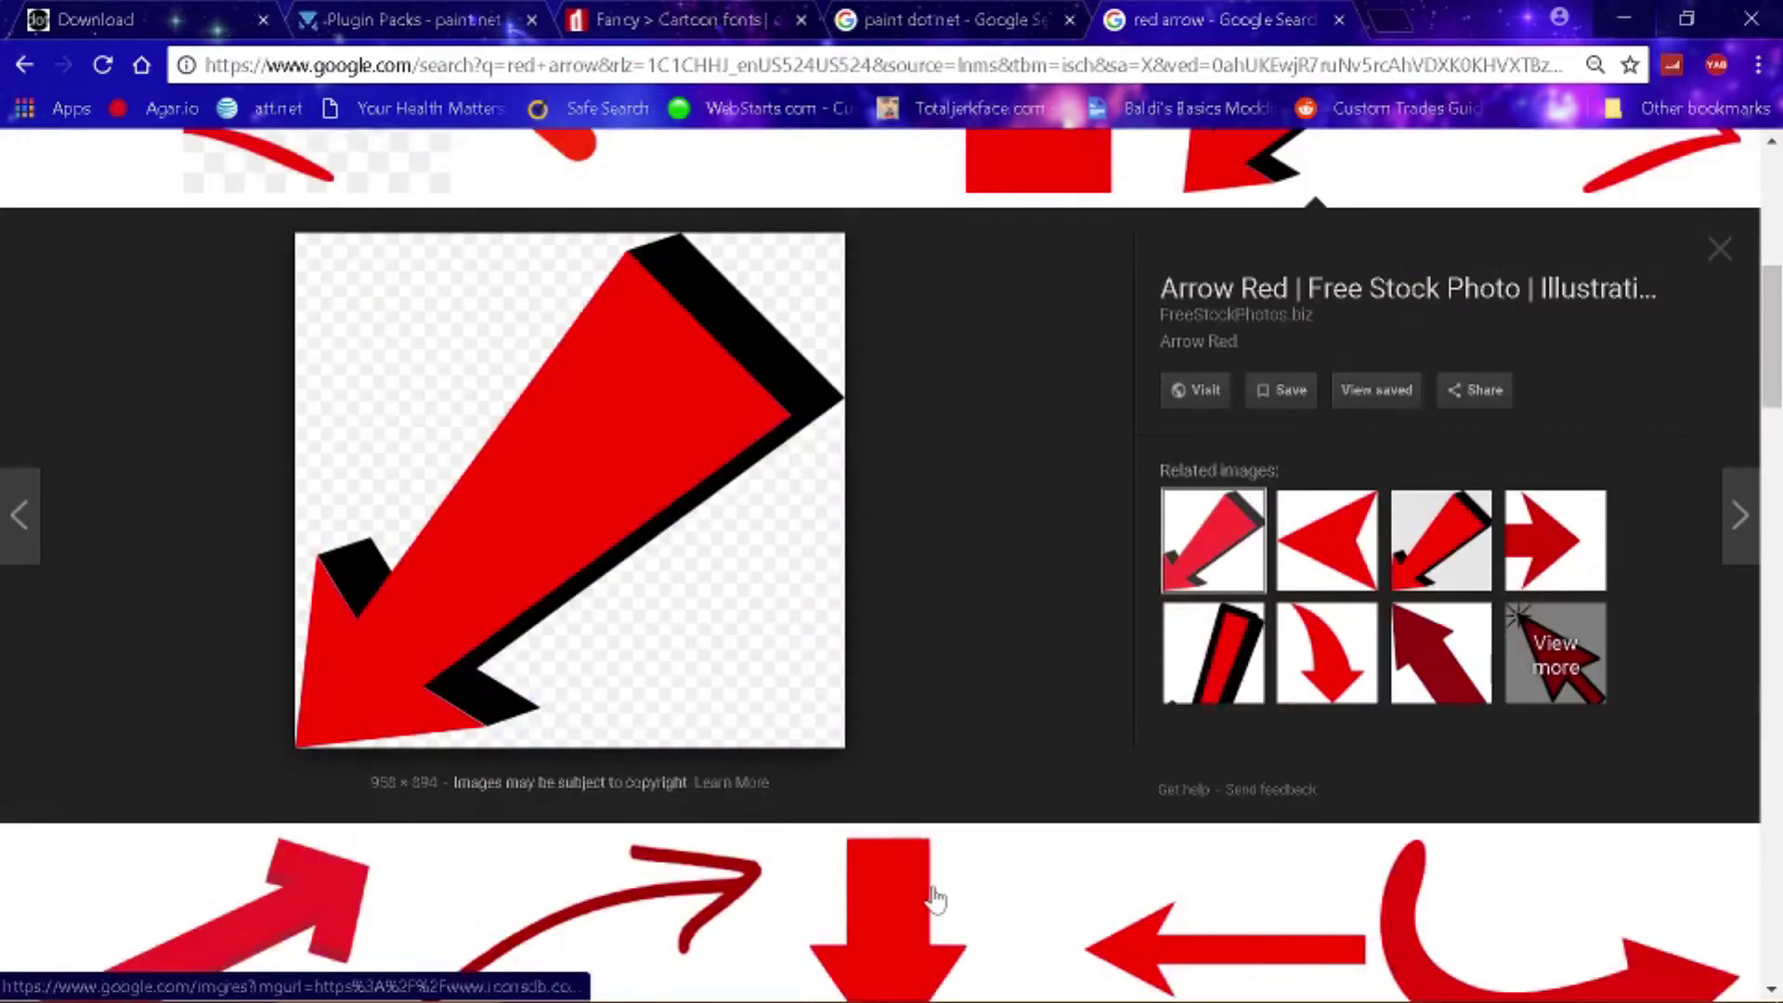
pyautogui.scroll(-9, 936, 896)
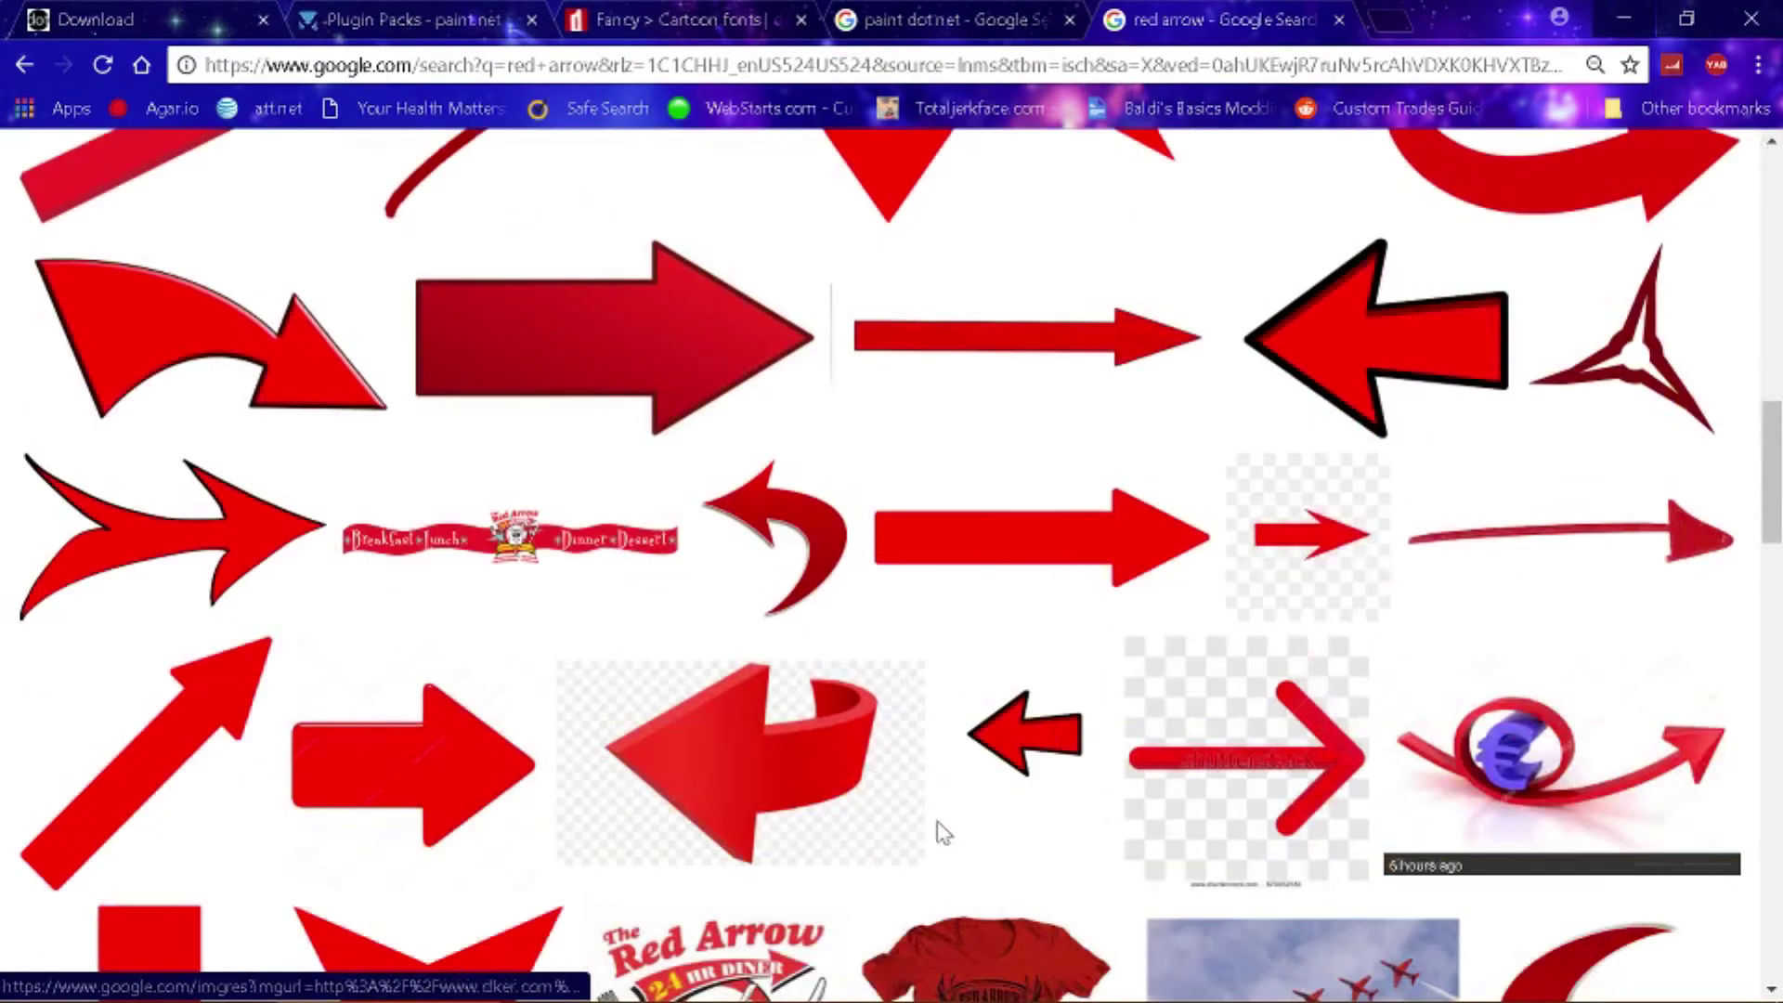
pyautogui.click(1449, 367)
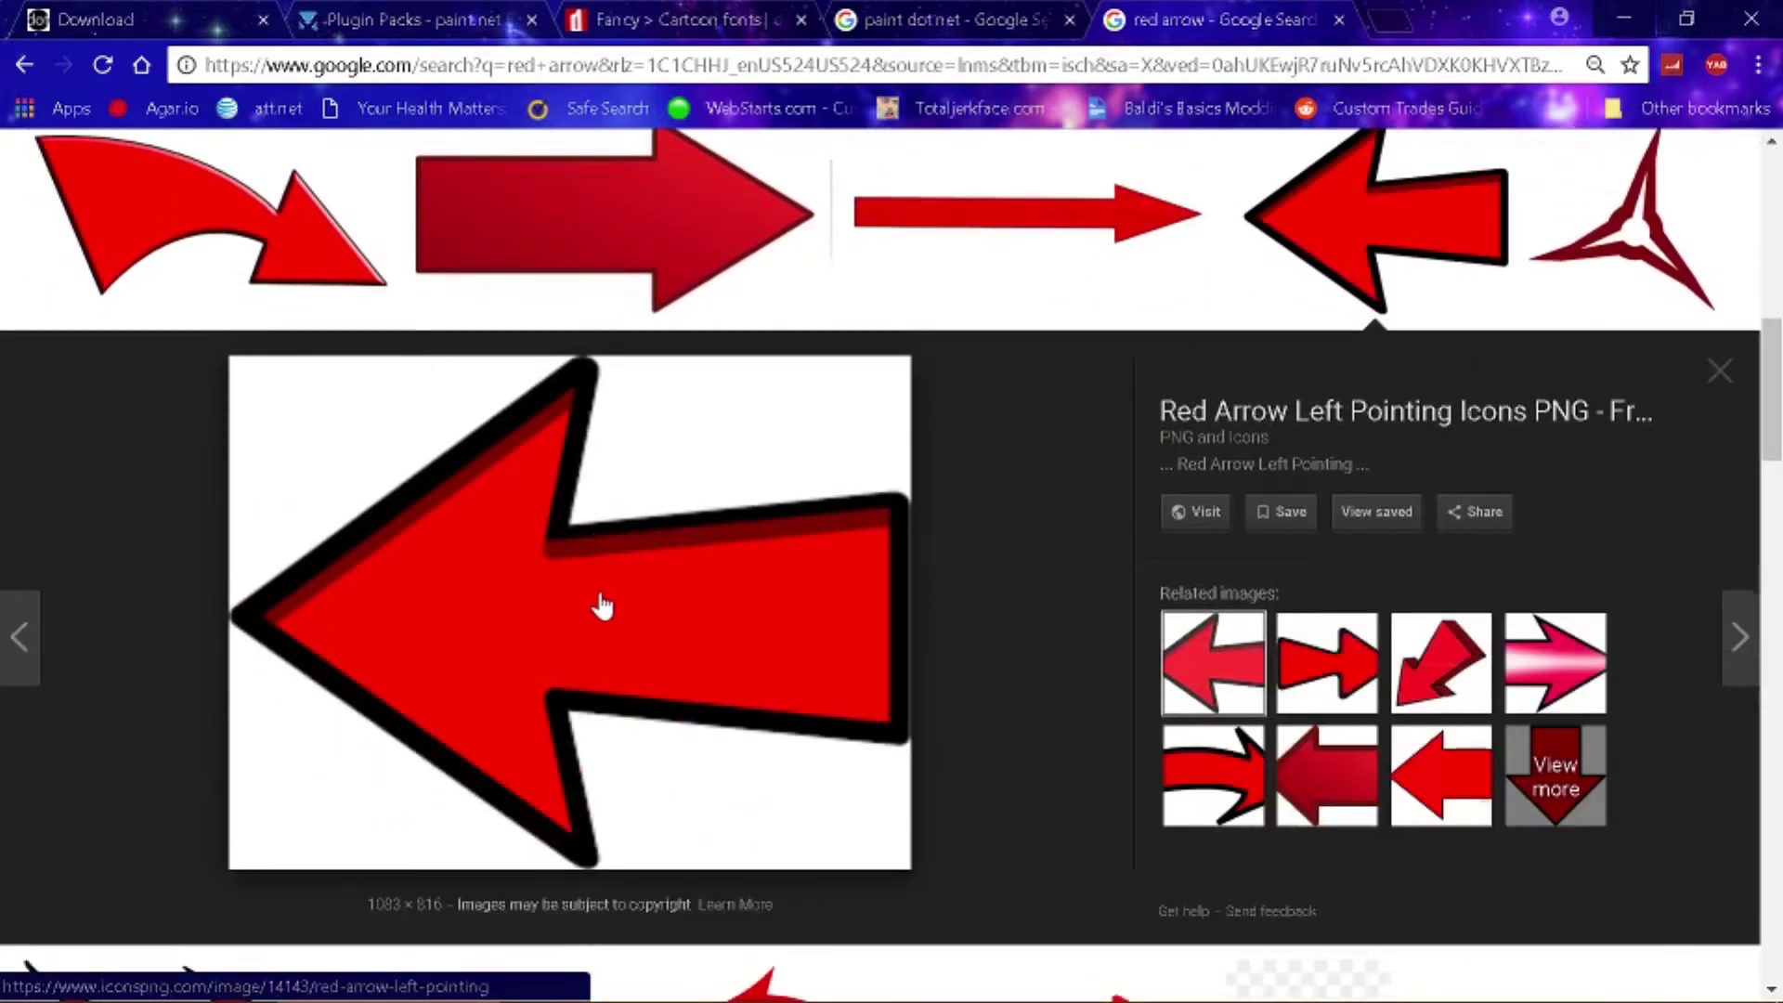
pyautogui.scroll(-5, 922, 732)
pyautogui.scroll(10, 696, 692)
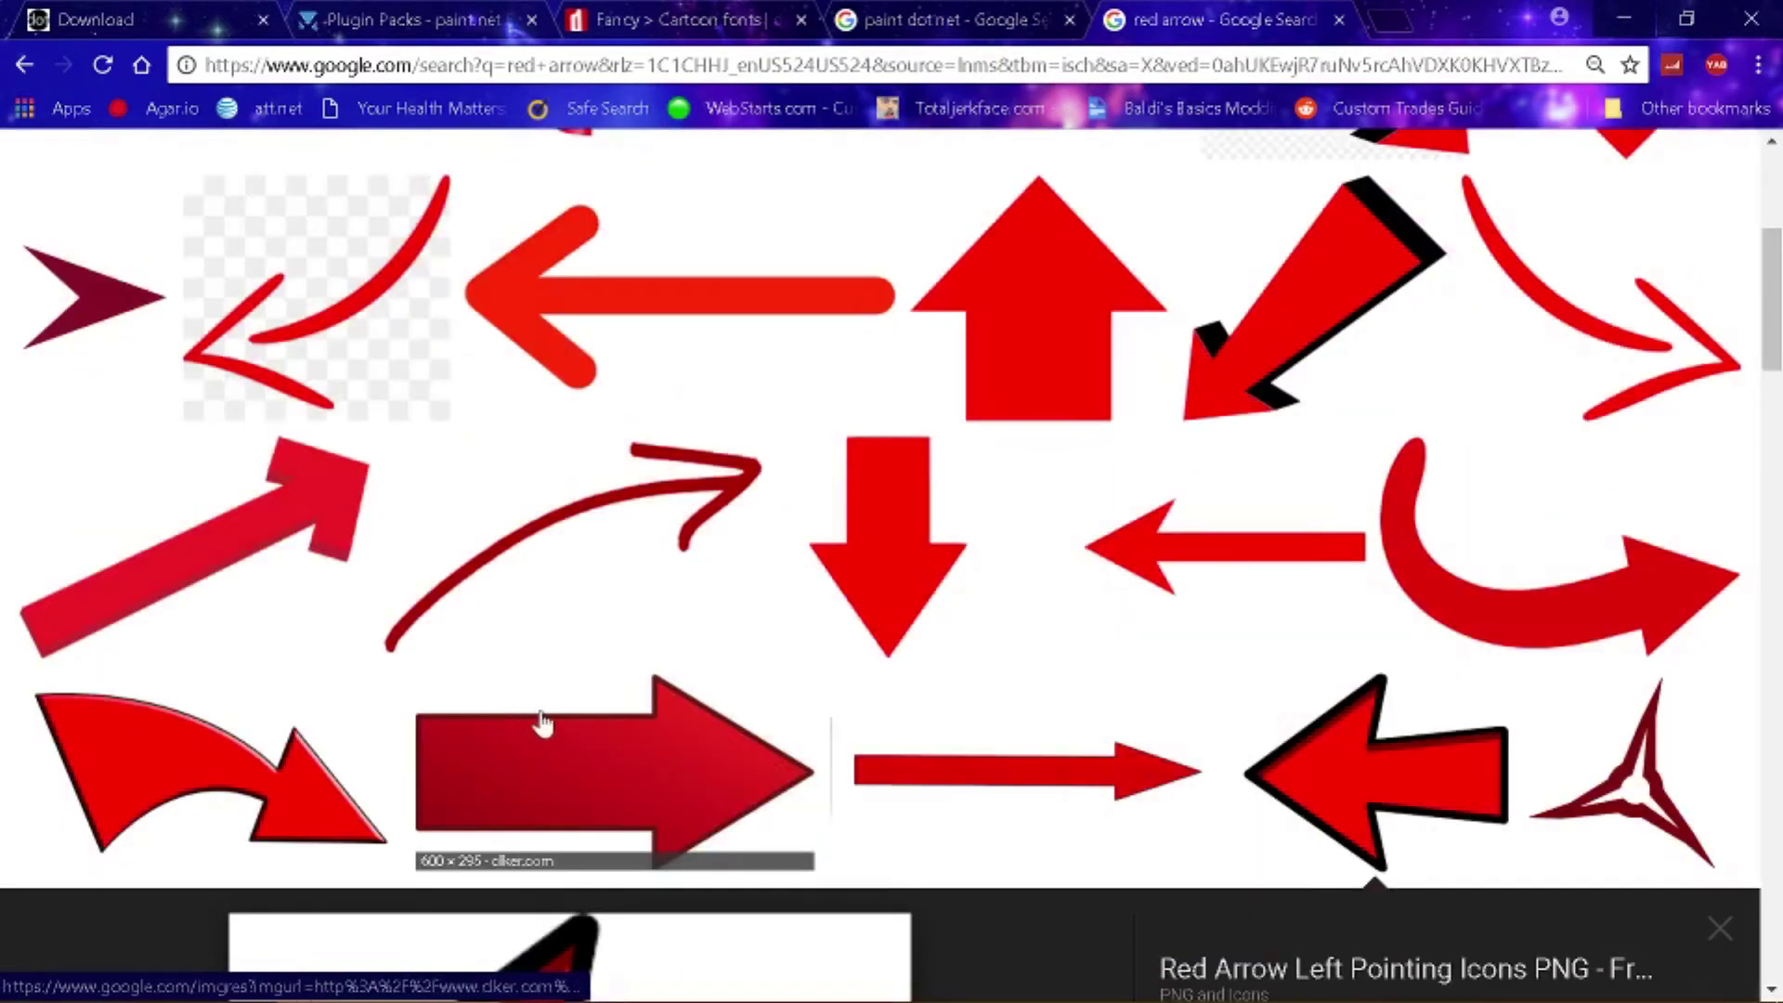
pyautogui.scroll(-10, 548, 724)
pyautogui.scroll(-9, 716, 764)
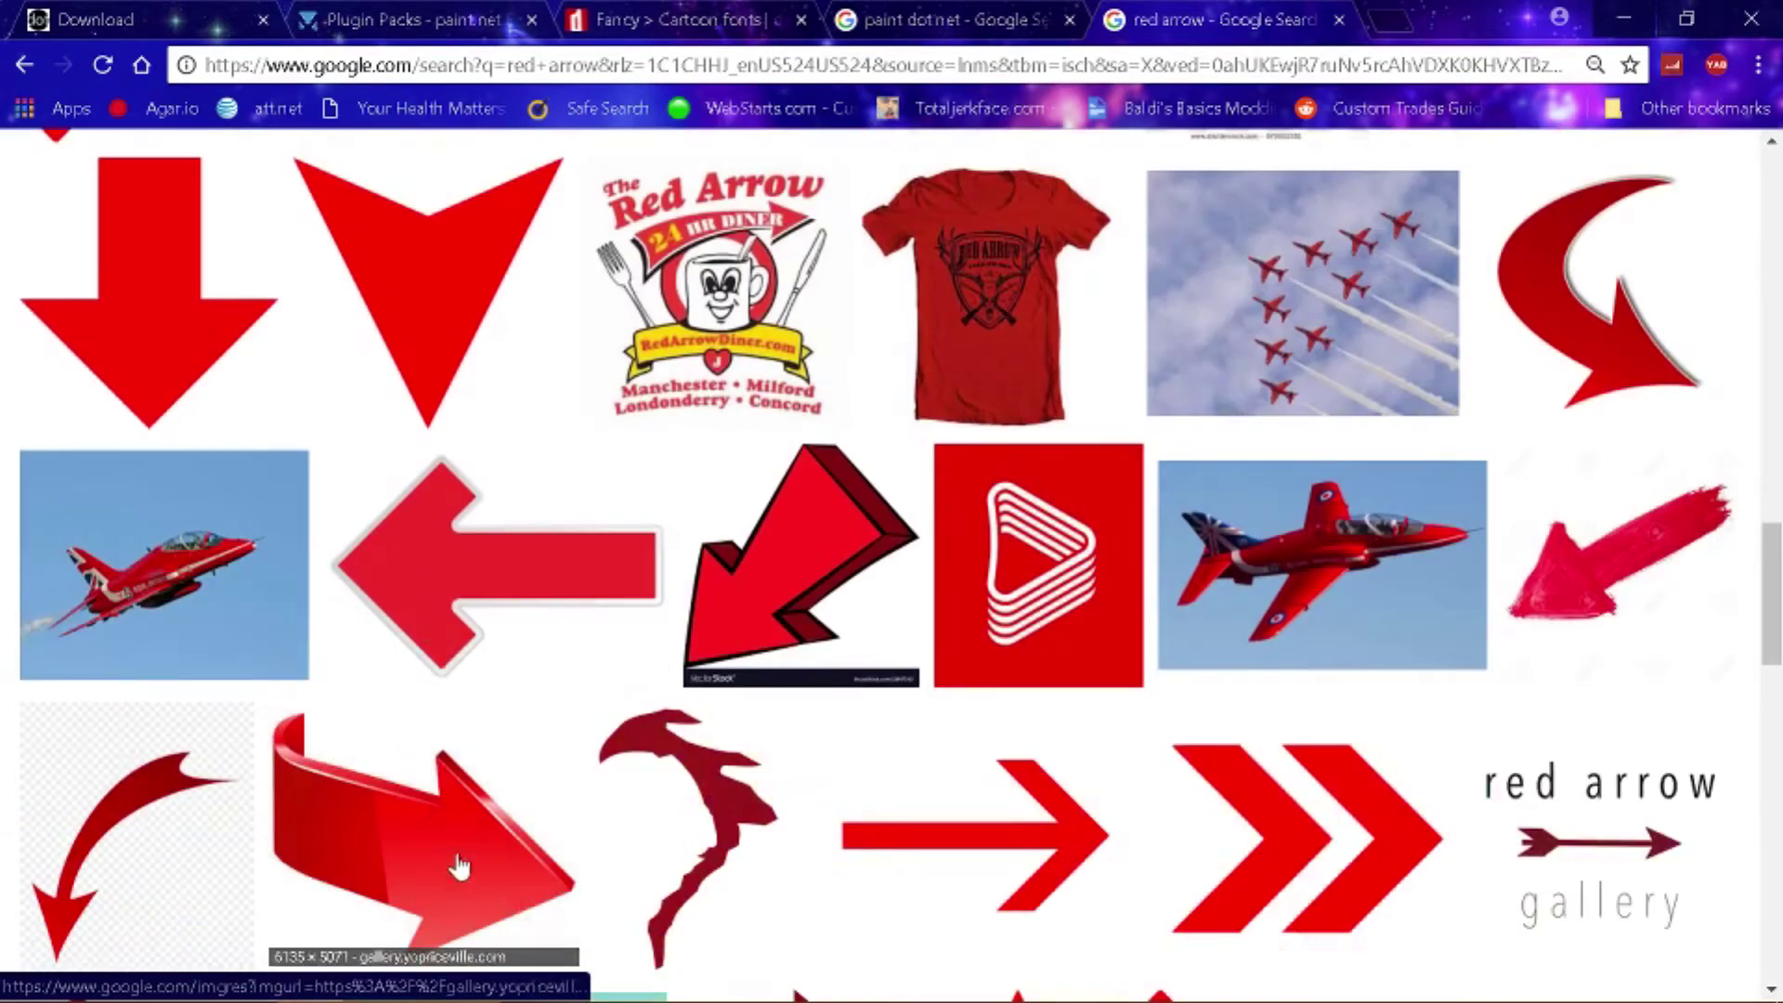
# - Copy the plain Down Red Arrow image, switch back to paint.net and paste it onto Layer 2
pyautogui.click(154, 349)
pyautogui.rightClick(581, 560)
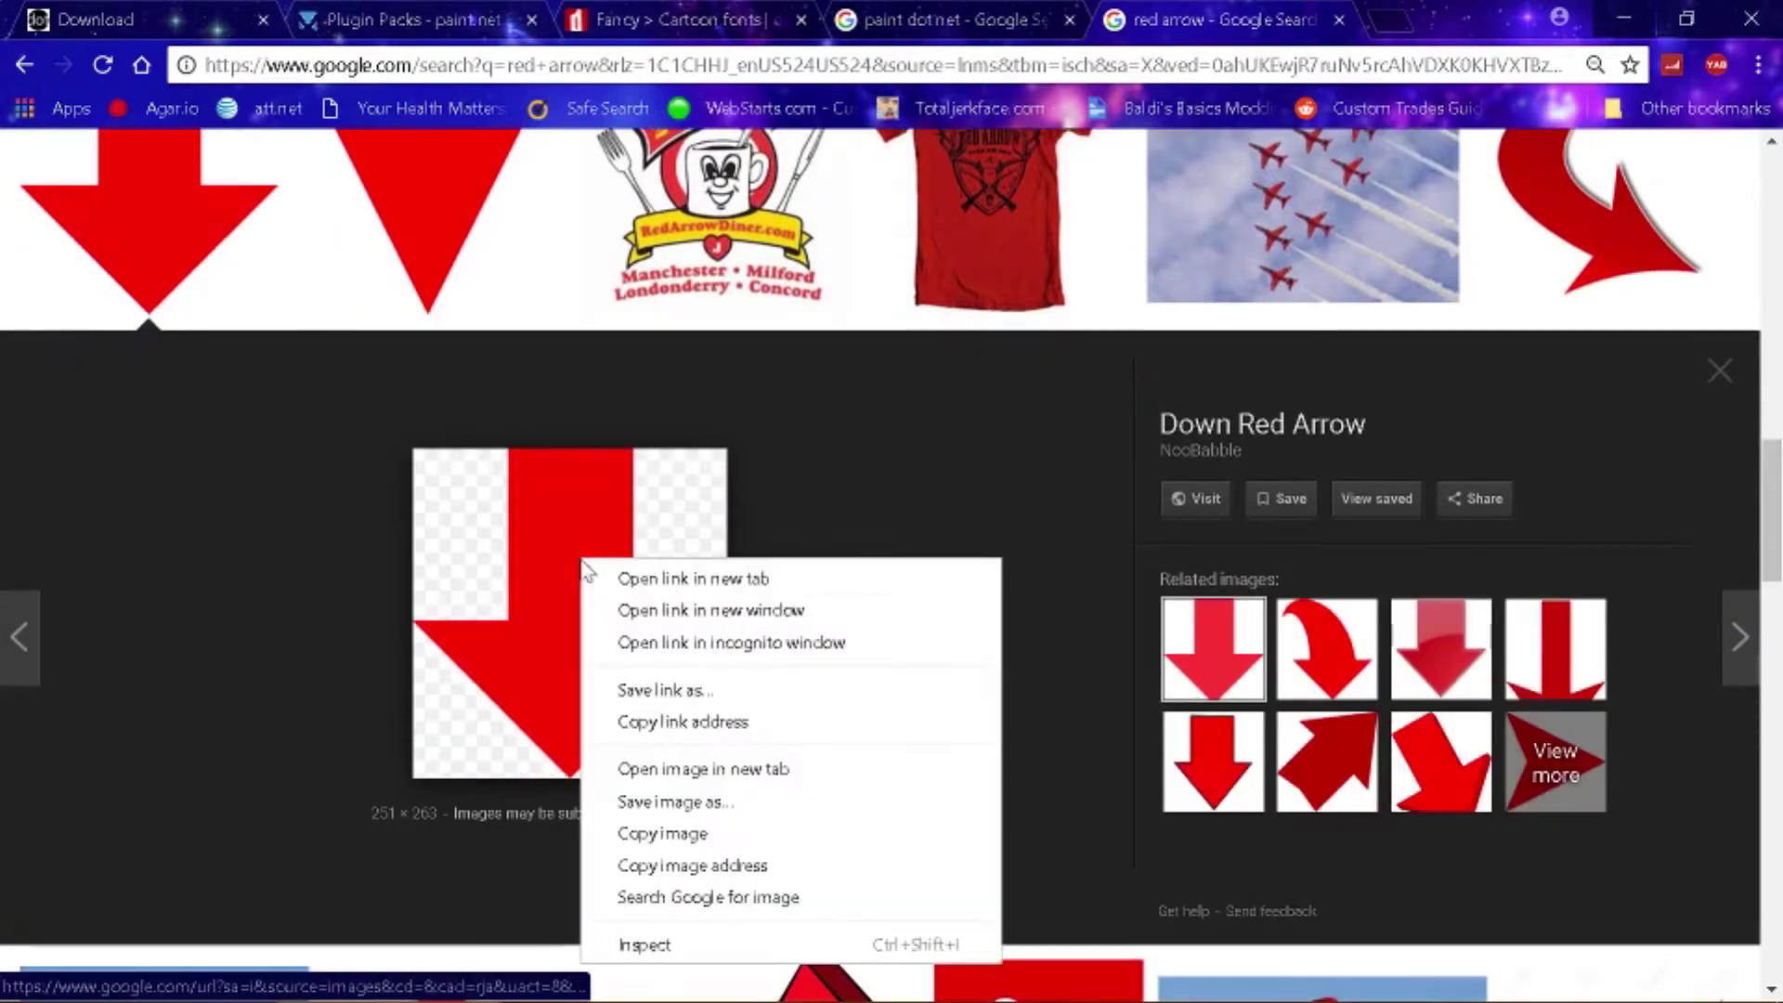
pyautogui.click(663, 833)
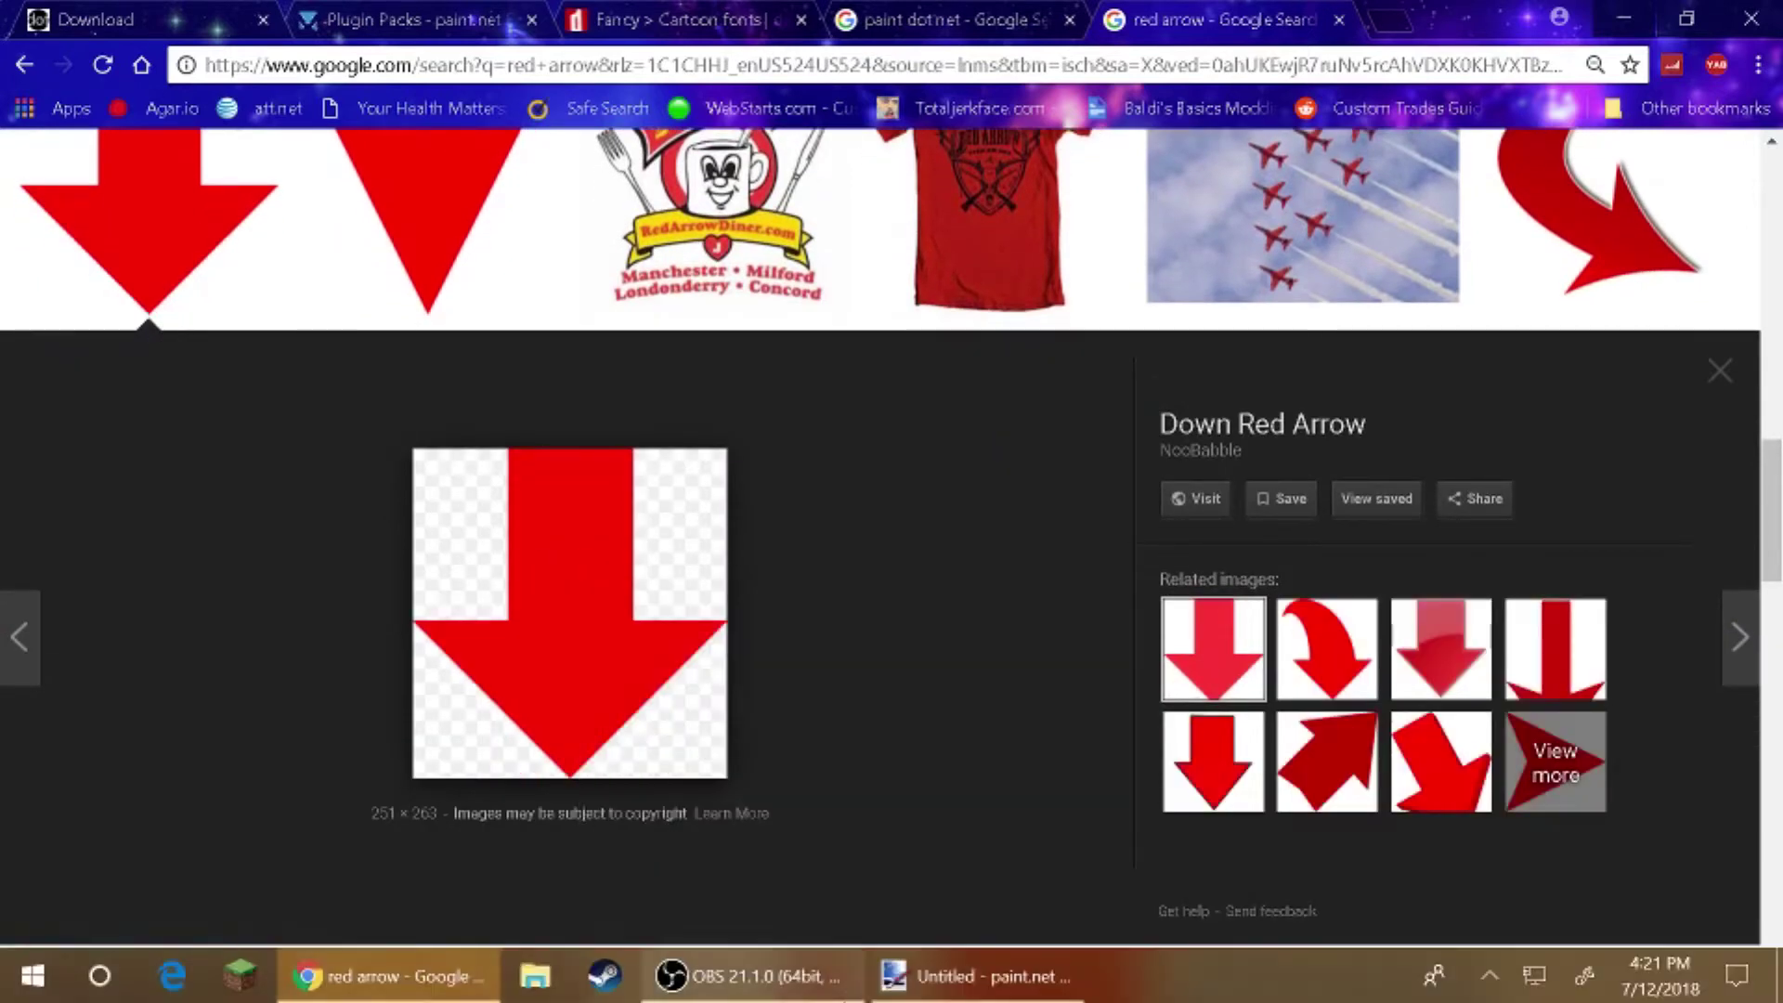
pyautogui.click(982, 991)
pyautogui.hotkey('ctrl', 'v')
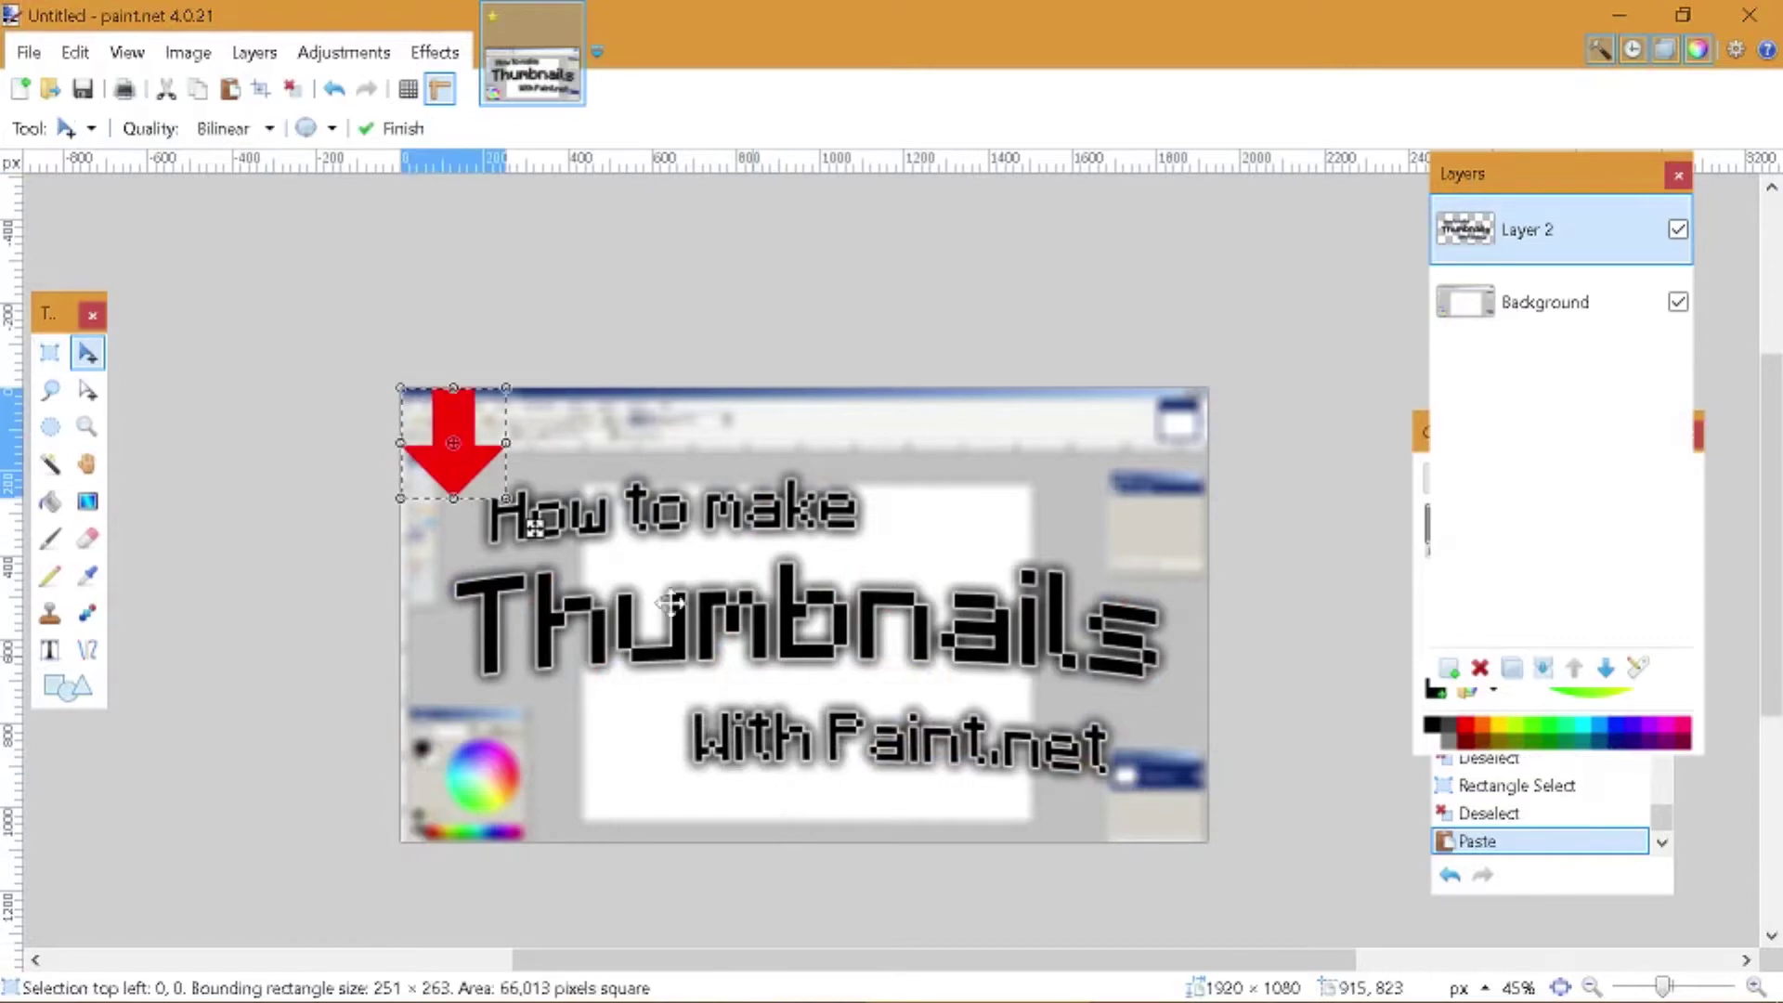
# - Move the pasted arrow above the end of "Thumbnails" and rotate it to -45° so it points down-left
pyautogui.moveTo(532, 528); pyautogui.dragTo(1076, 540)
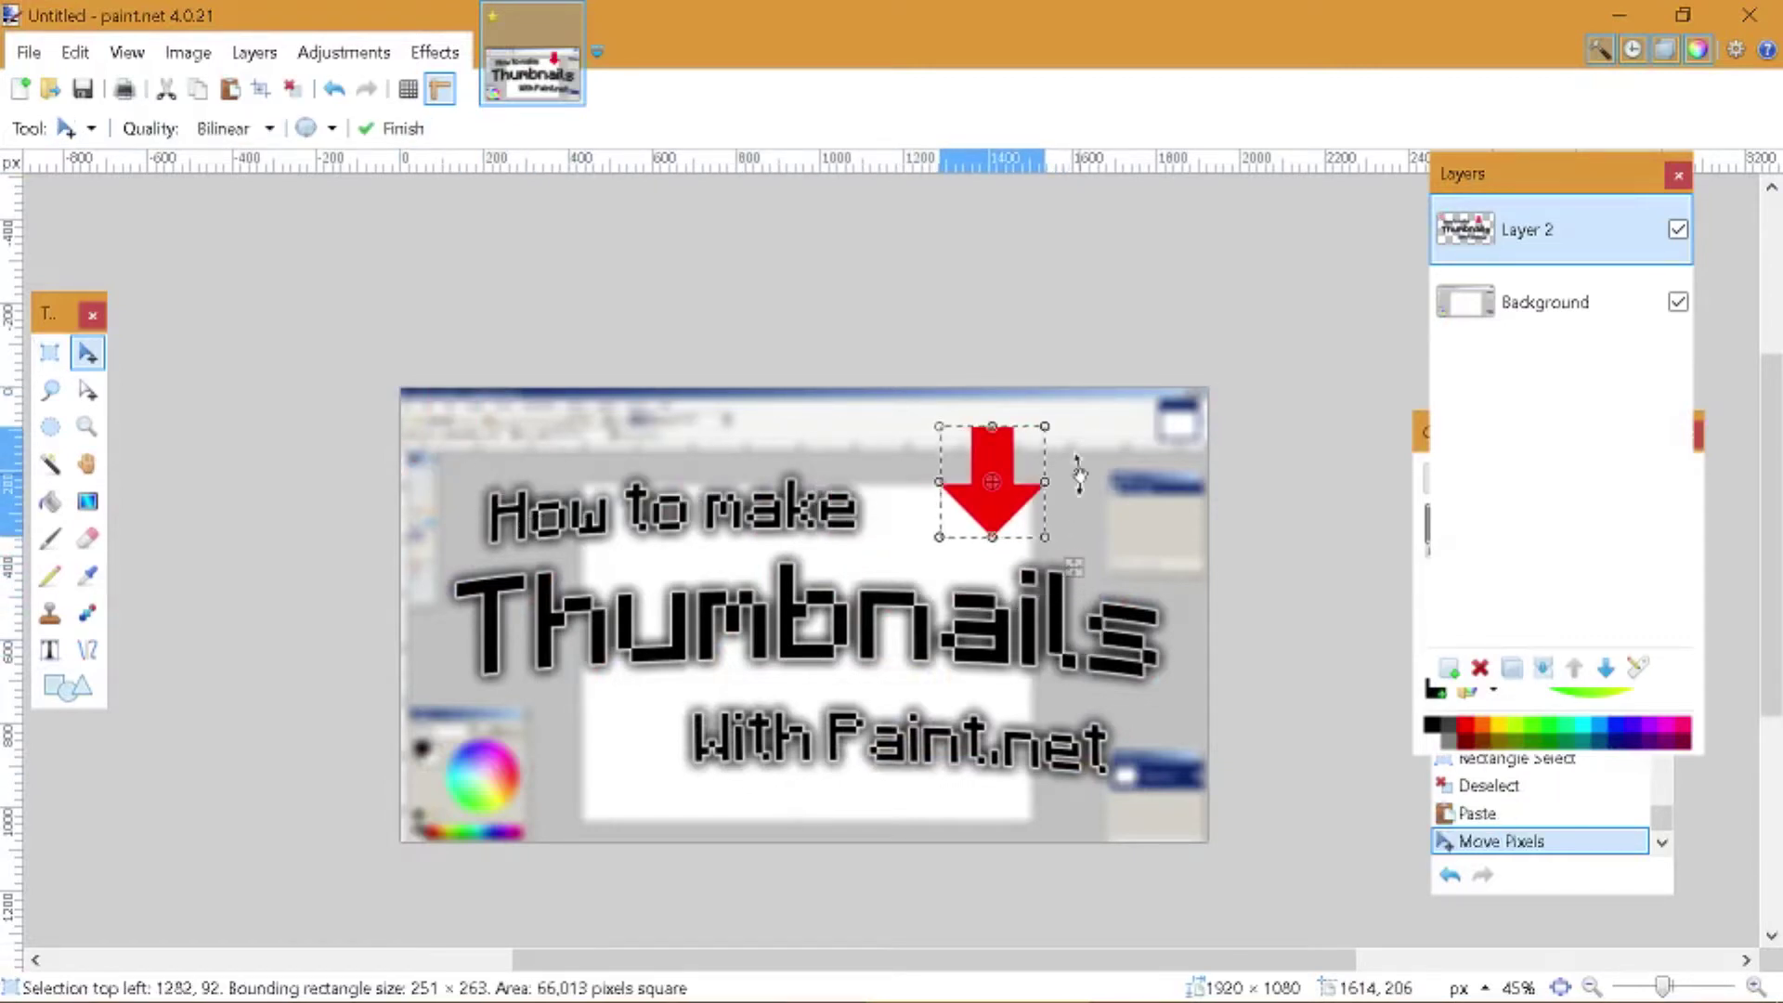
pyautogui.moveTo(1075, 470); pyautogui.dragTo(1088, 587)
pyautogui.moveTo(1088, 587); pyautogui.dragTo(1098, 559)
pyautogui.moveTo(992, 596)
pyautogui.mouseDown()
pyautogui.moveTo(968, 596)
pyautogui.moveTo(994, 586)
pyautogui.moveTo(944, 557)
pyautogui.moveTo(967, 587)
pyautogui.mouseUp()
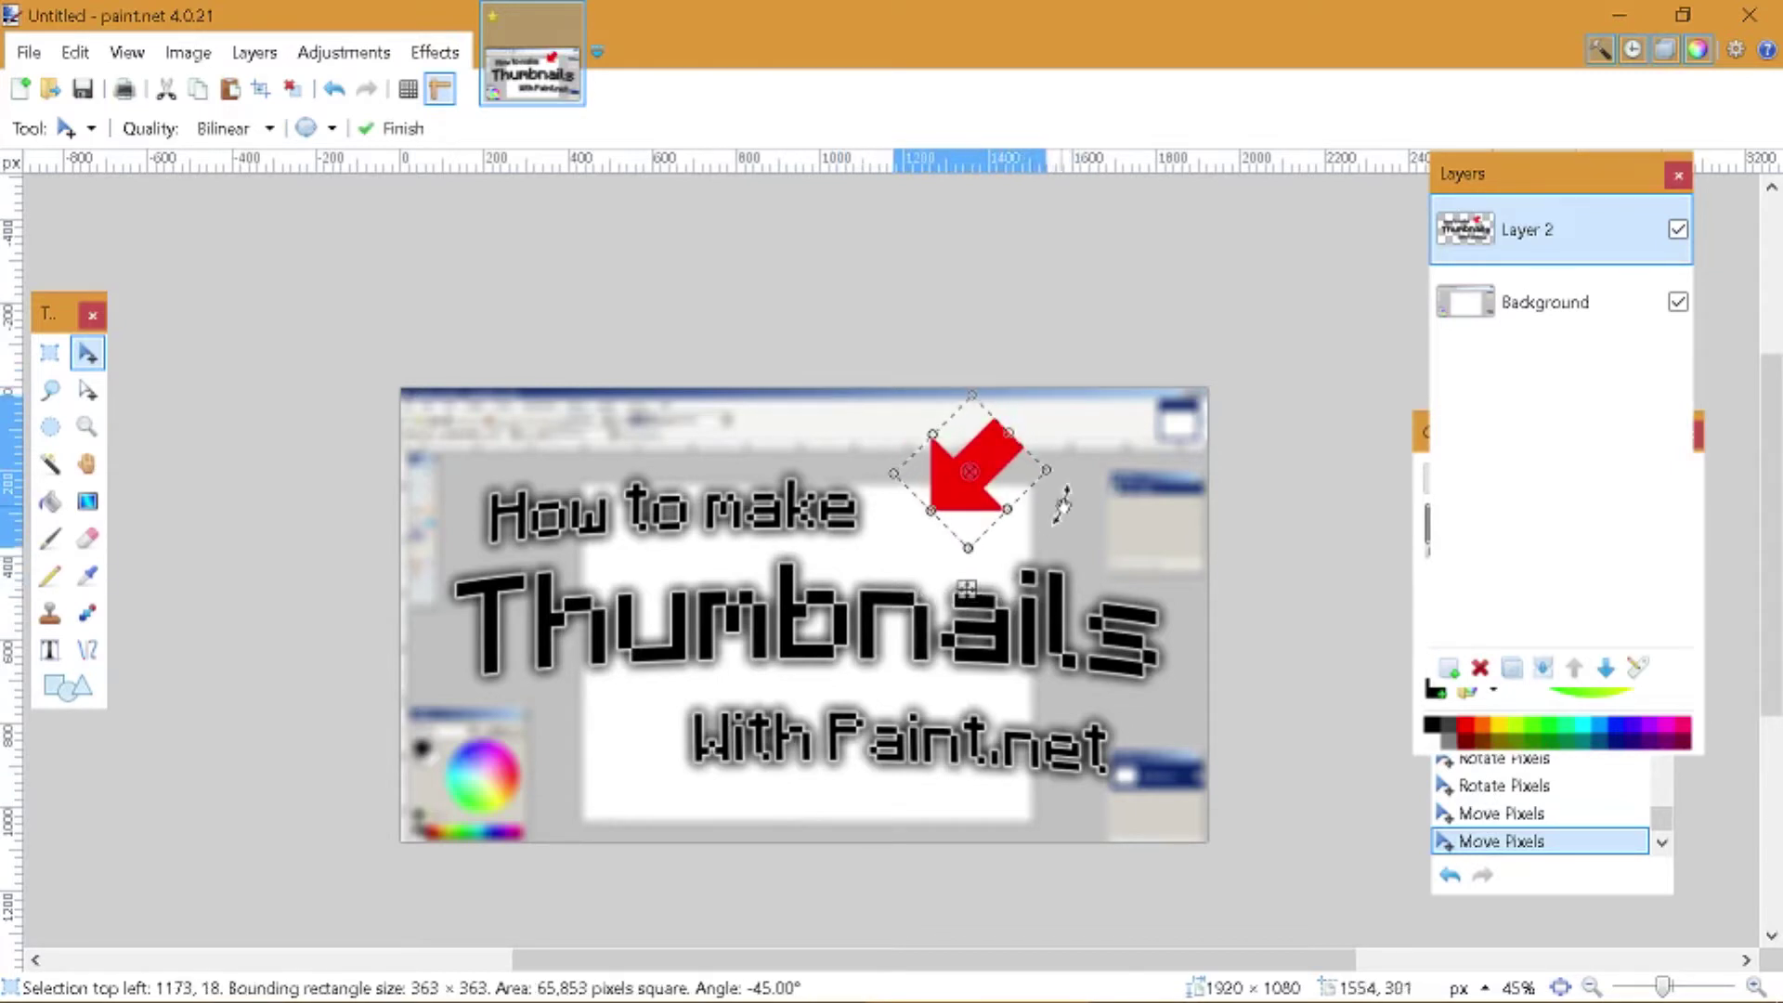
pyautogui.moveTo(1062, 504)
pyautogui.mouseDown()
pyautogui.moveTo(1029, 497)
pyautogui.moveTo(1050, 492)
pyautogui.mouseUp()
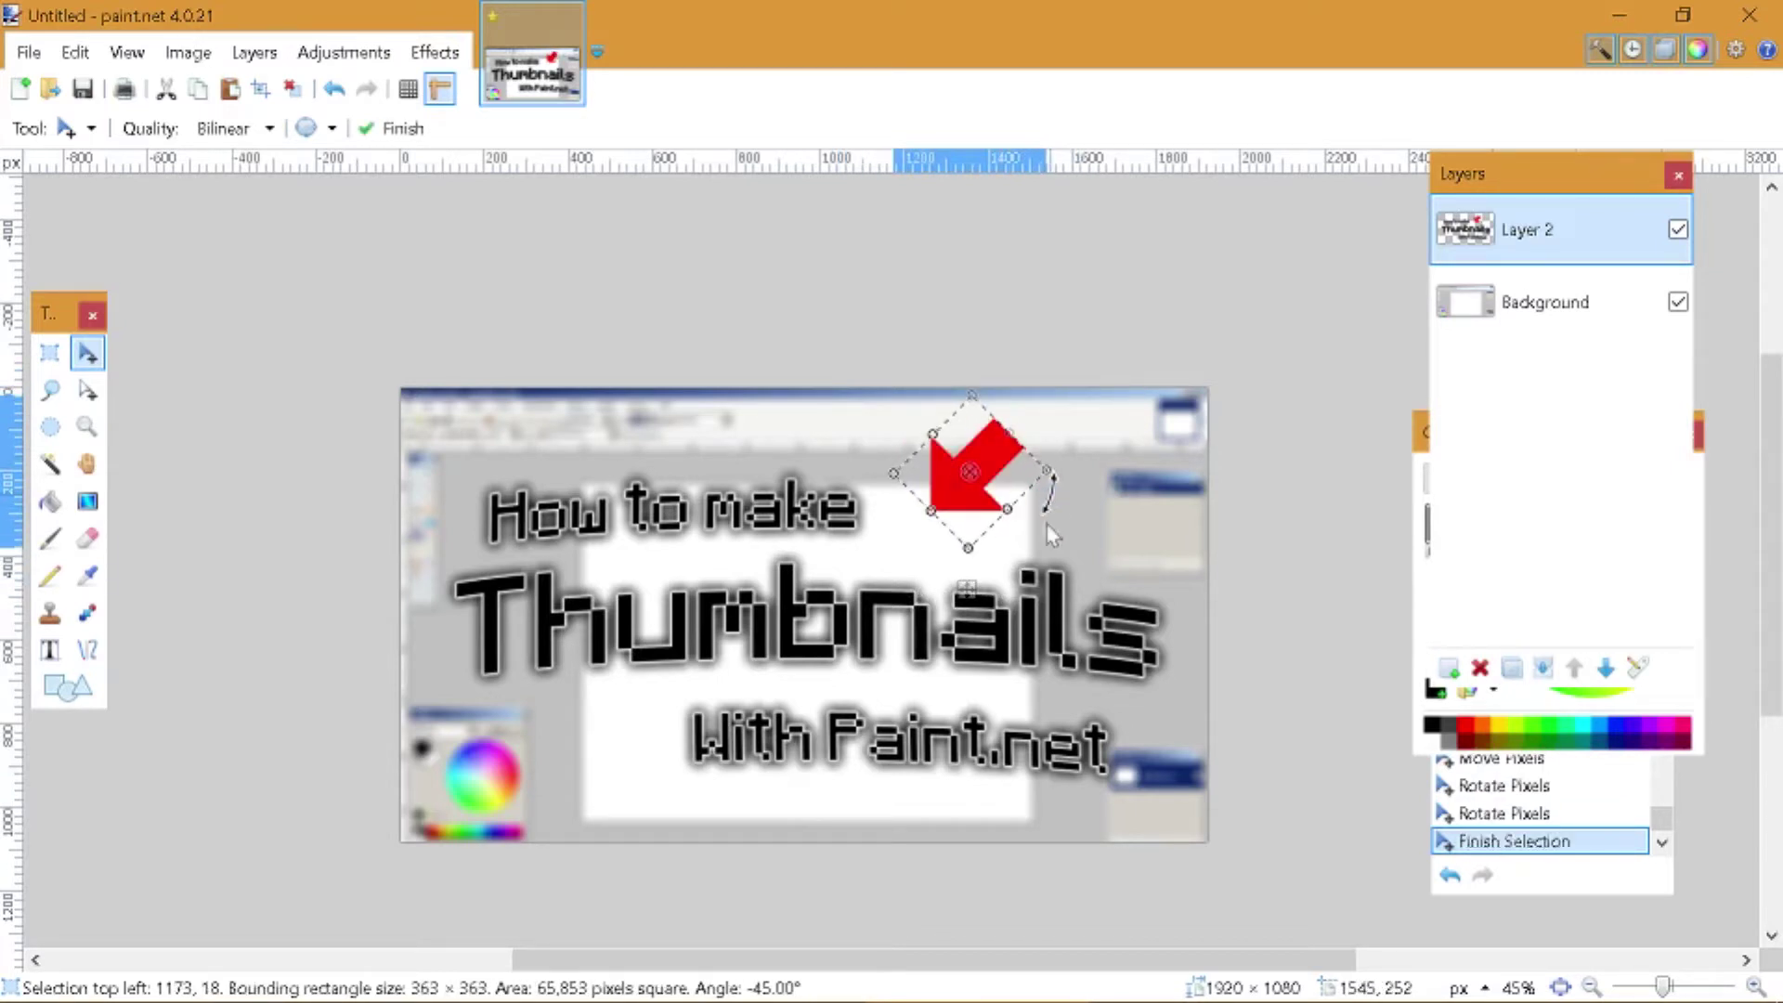
# - Paste a second copy of the rotated red arrow and place it just to the right of the first
pyautogui.hotkey('ctrl', 'v')
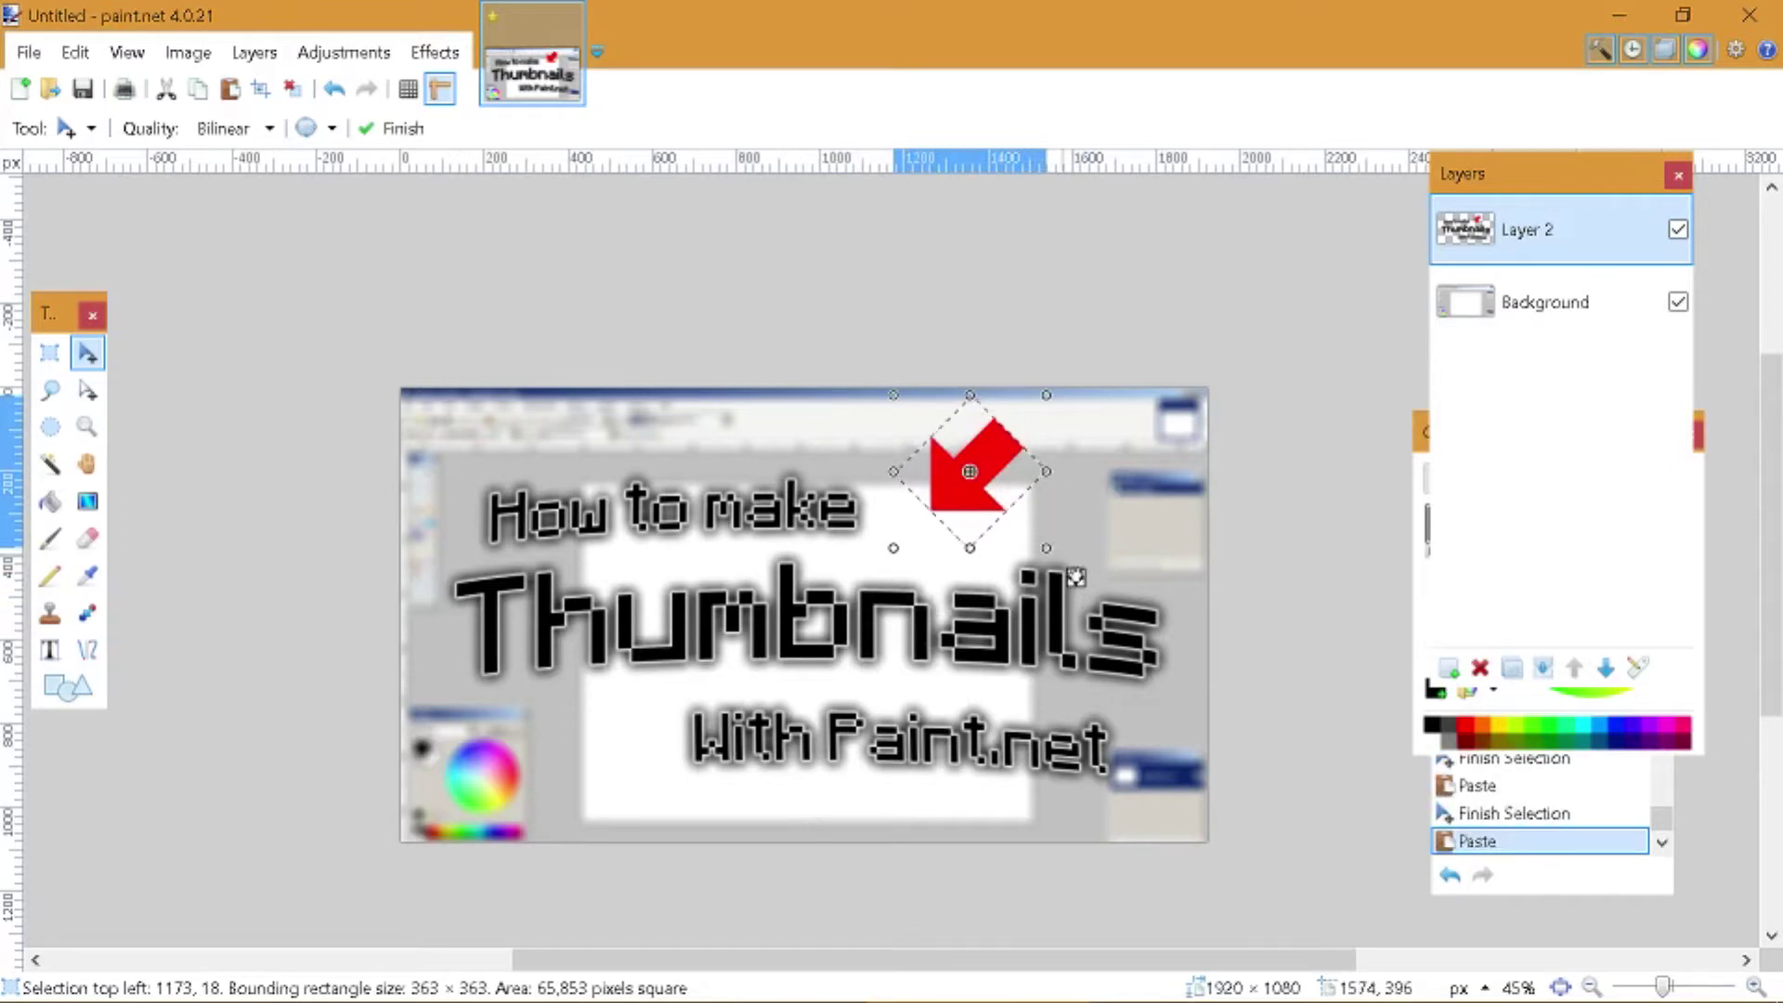
pyautogui.moveTo(1076, 577); pyautogui.dragTo(1200, 592)
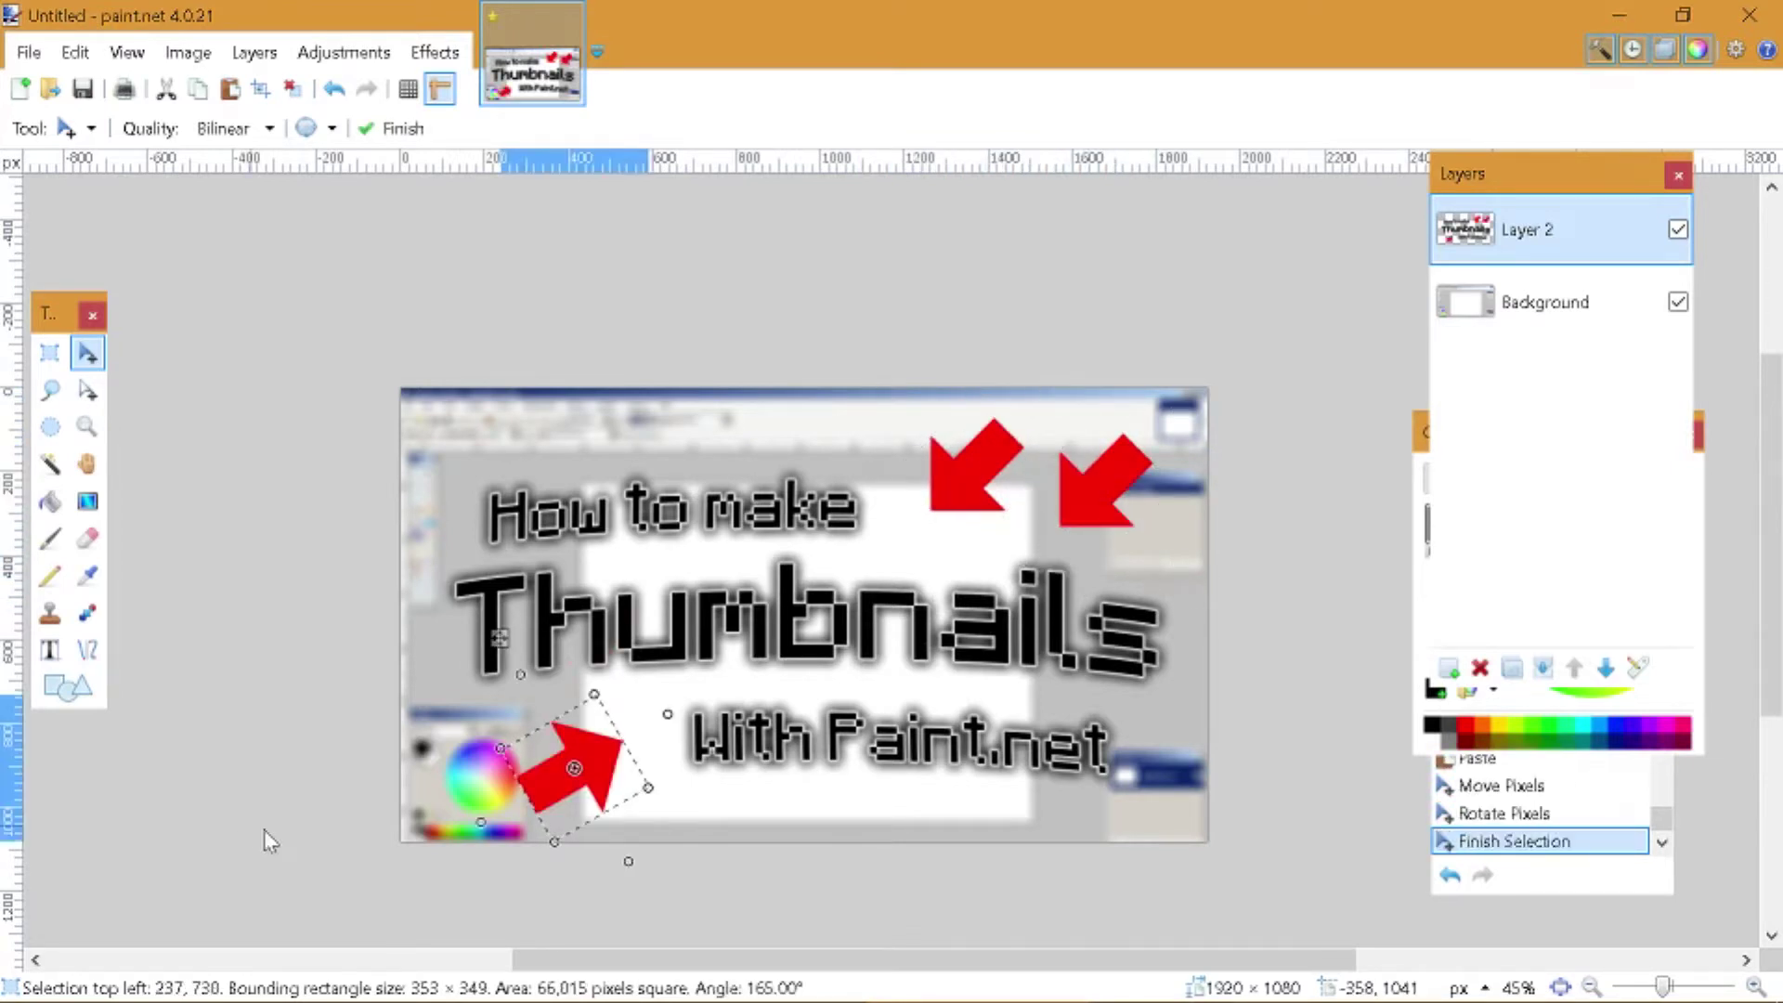
# - Paste another red arrow, move it to the canvas's upper-left corner and rotate it to 75° so it points down-right
pyautogui.hotkey('ctrl', 'v')
pyautogui.click(975, 476)
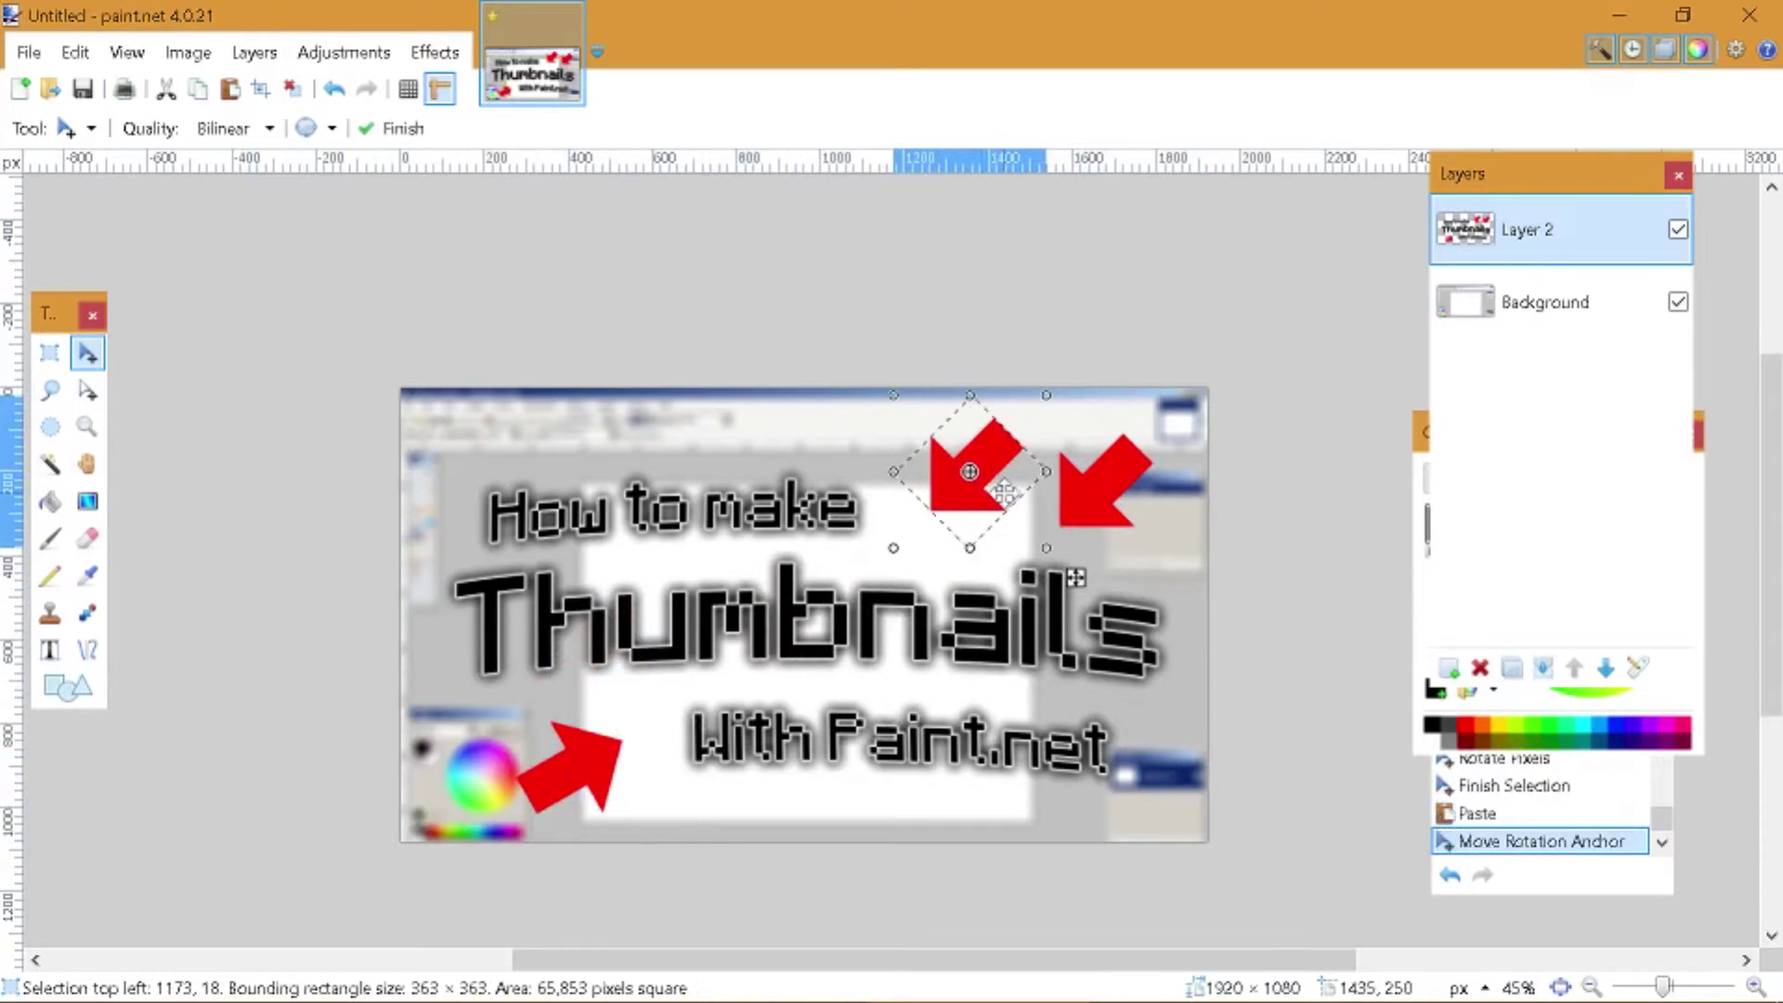
pyautogui.moveTo(977, 478); pyautogui.dragTo(461, 441)
pyautogui.moveTo(590, 403); pyautogui.dragTo(456, 320)
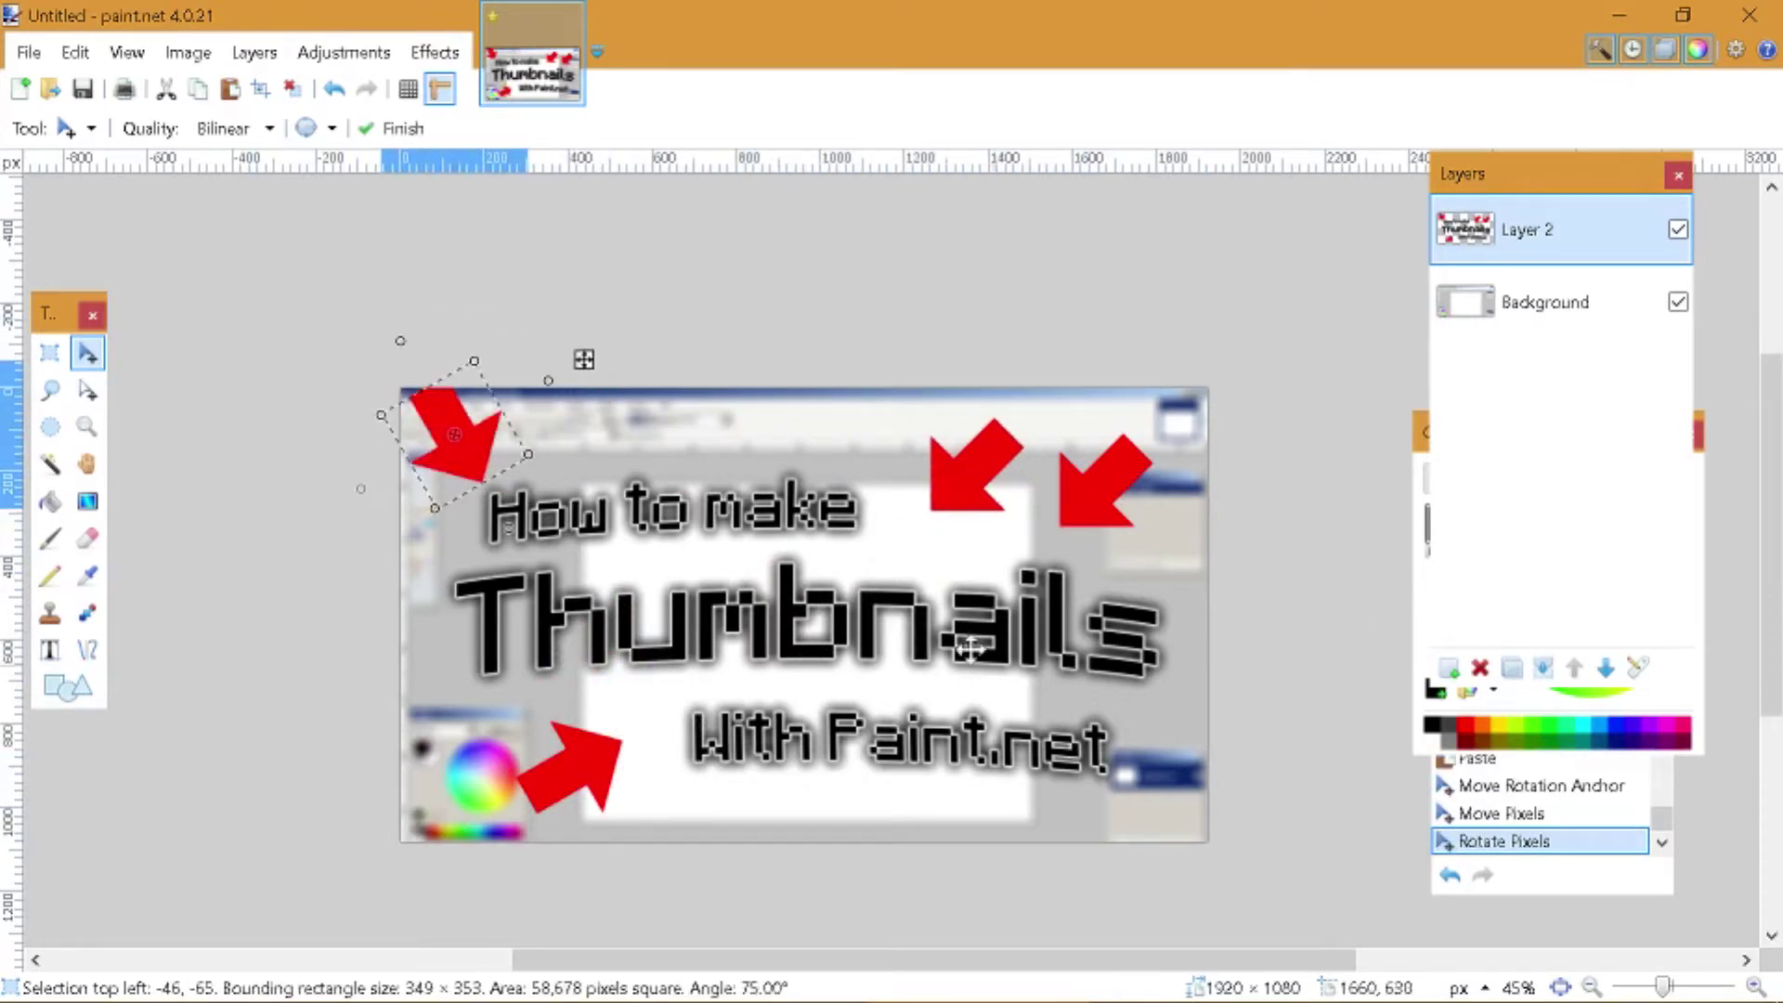
# - Undo all the arrow pastes, moves and rotations until only the text and blurred background remain
pyautogui.hotkey('ctrl', 'z')
pyautogui.hotkey('ctrl', 'z')
pyautogui.hotkey('ctrl', 'z')
pyautogui.hotkey('ctrl', 'z')
pyautogui.hotkey('ctrl', 'z')
pyautogui.hotkey('ctrl', 'z')
pyautogui.hotkey('ctrl', 'z')
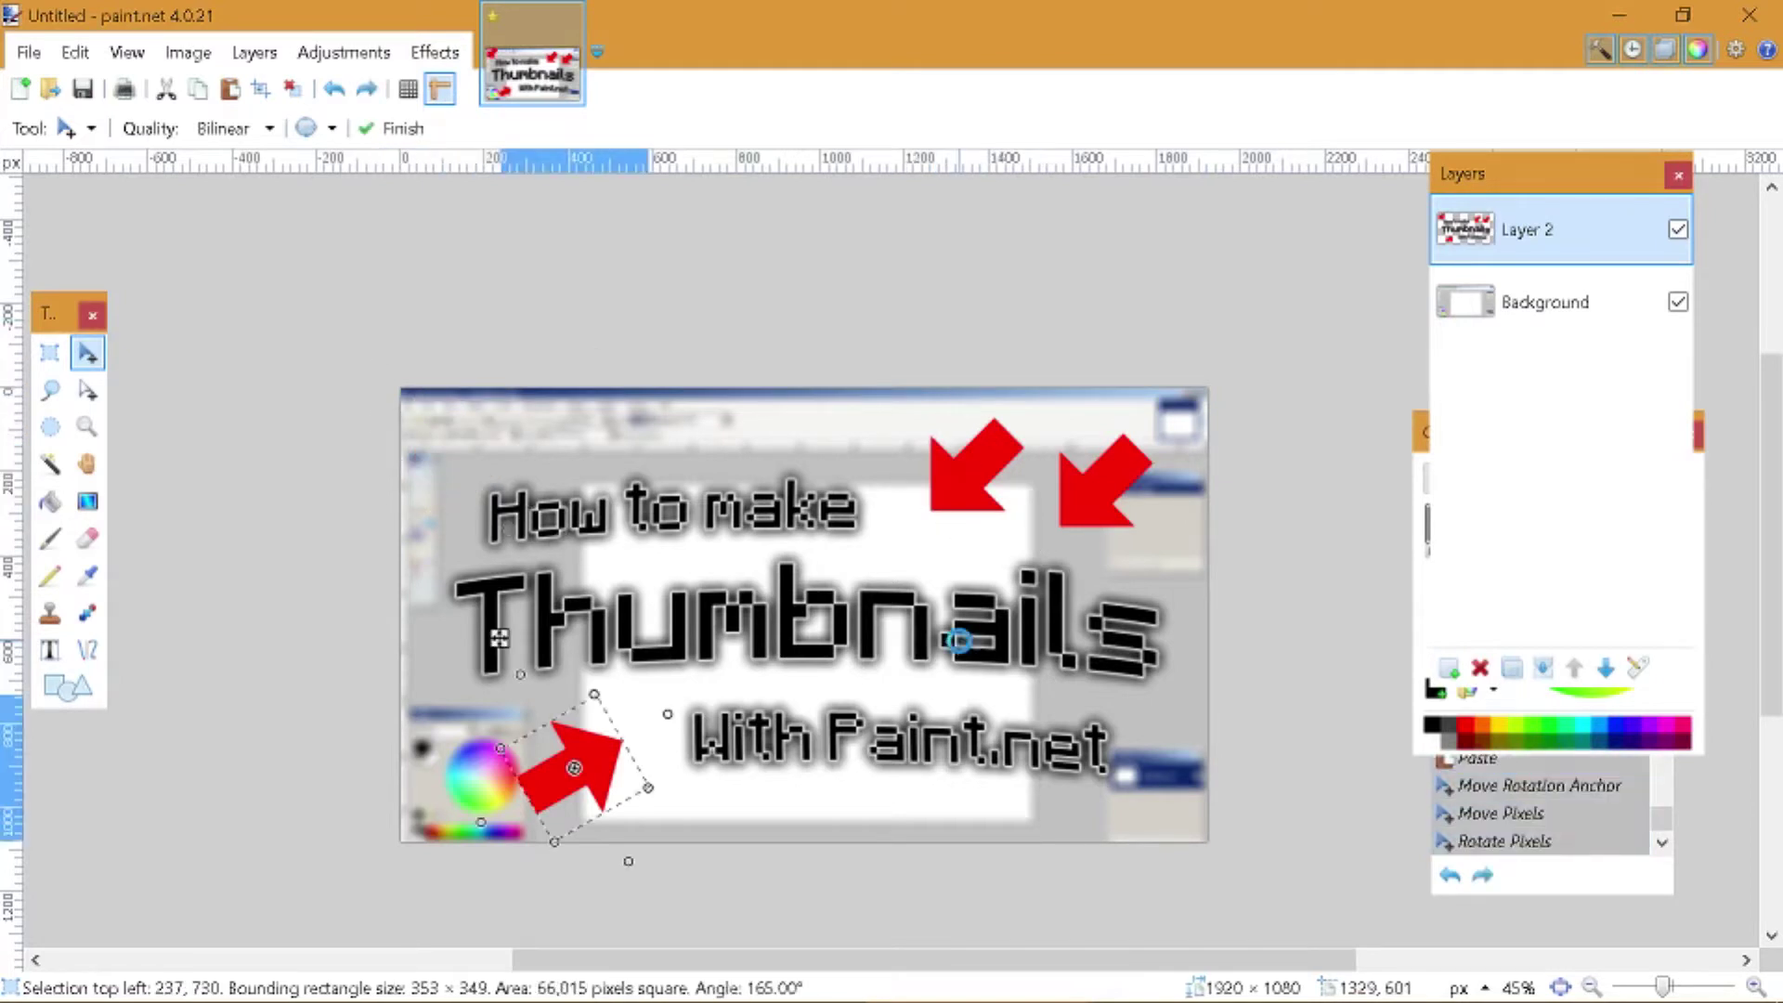
pyautogui.hotkey('ctrl', 'z')
pyautogui.hotkey('ctrl', 'z')
pyautogui.hotkey('ctrl', 'z')
pyautogui.hotkey('ctrl', 'z')
pyautogui.hotkey('ctrl', 'z')
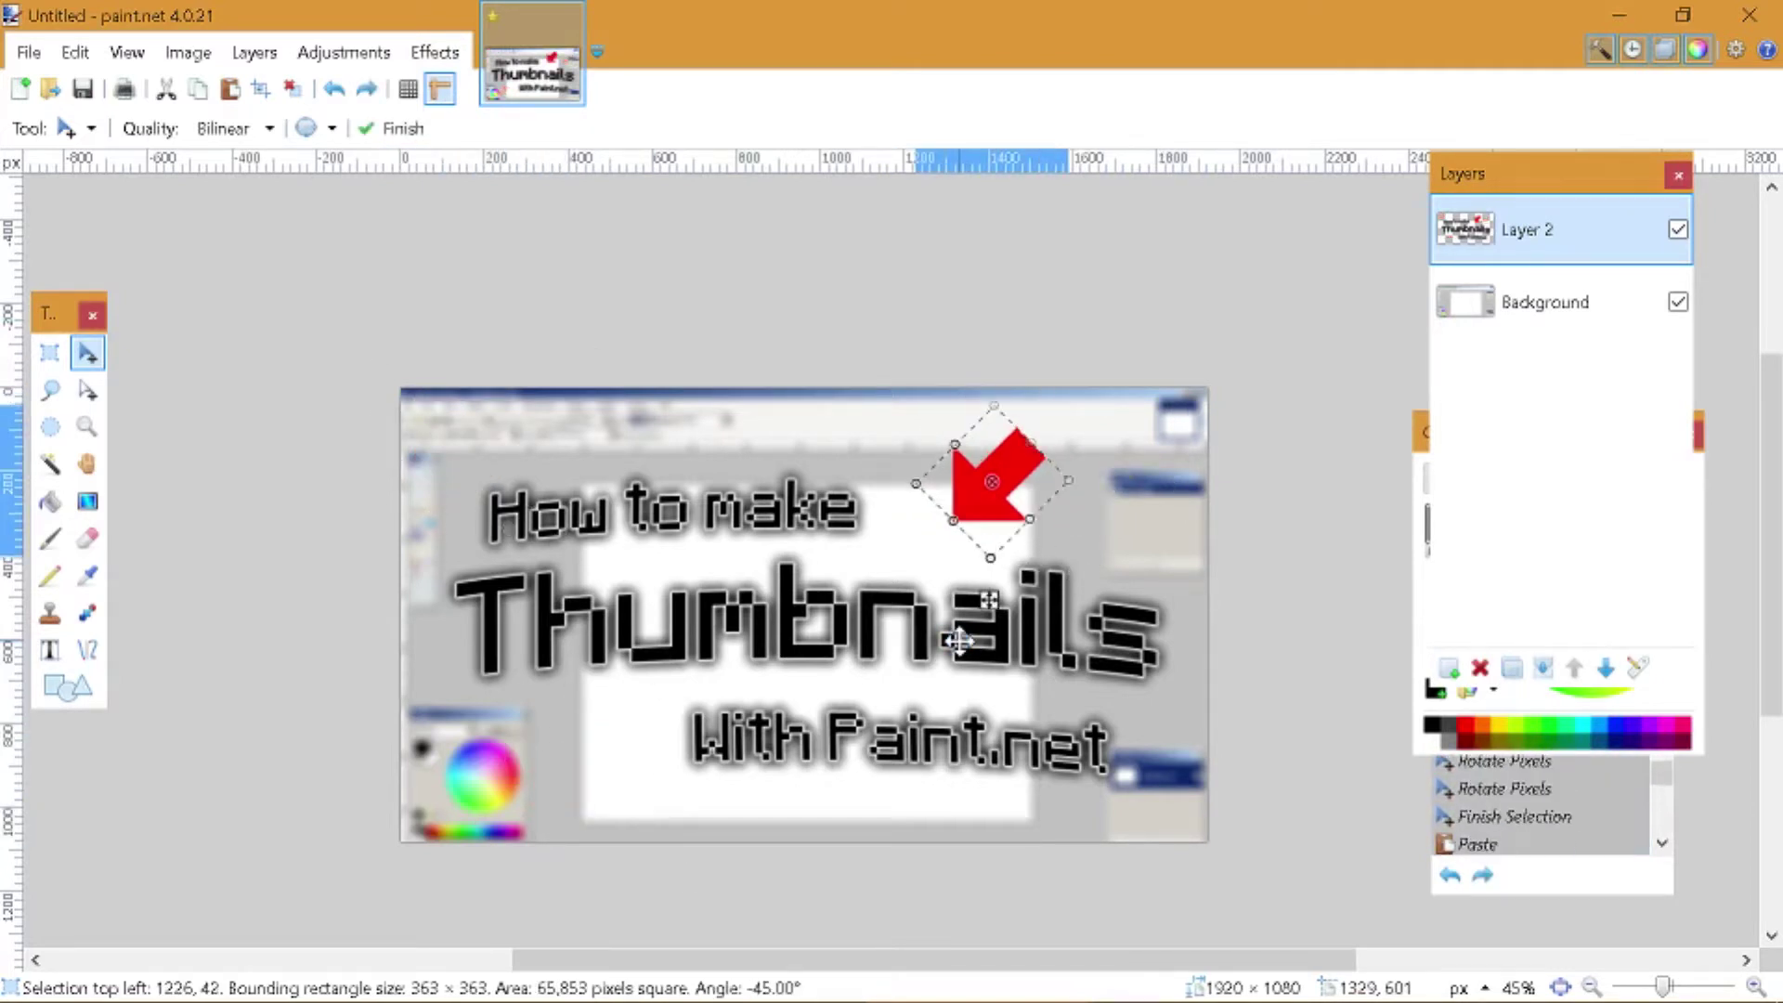
pyautogui.hotkey('ctrl', 'z')
pyautogui.hotkey('ctrl', 'z')
pyautogui.hotkey('ctrl', 'z')
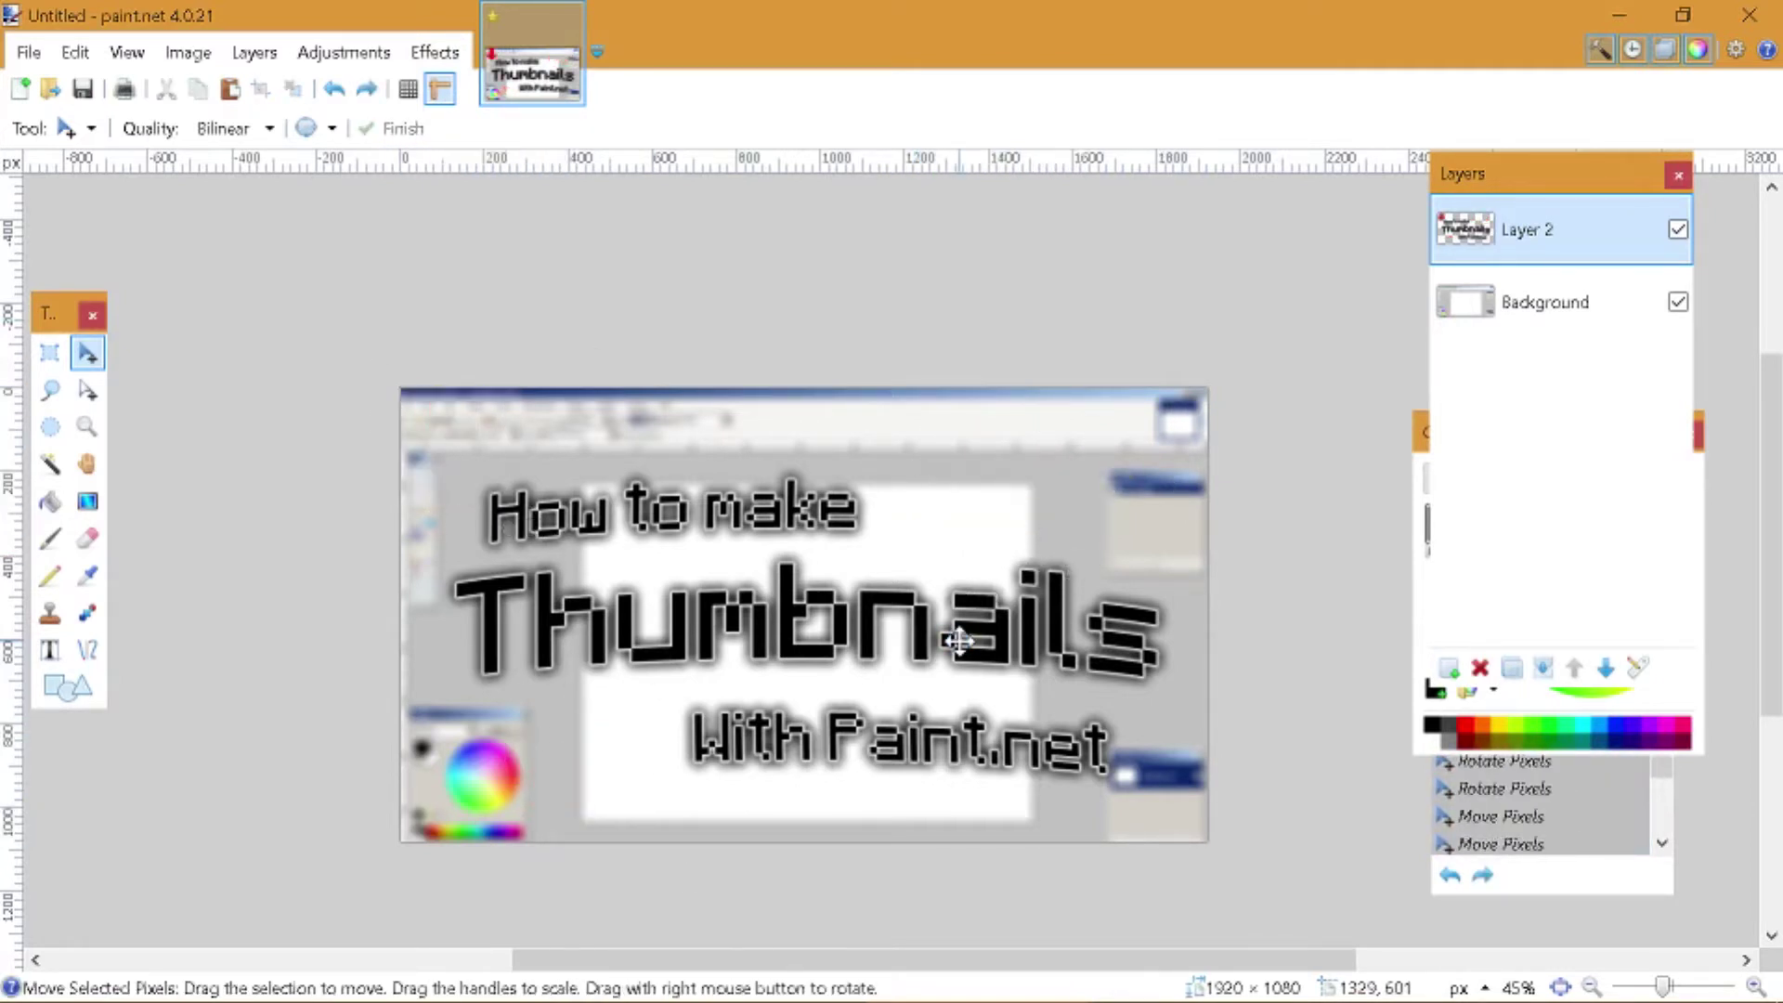
pyautogui.scroll(5, 855, 679)
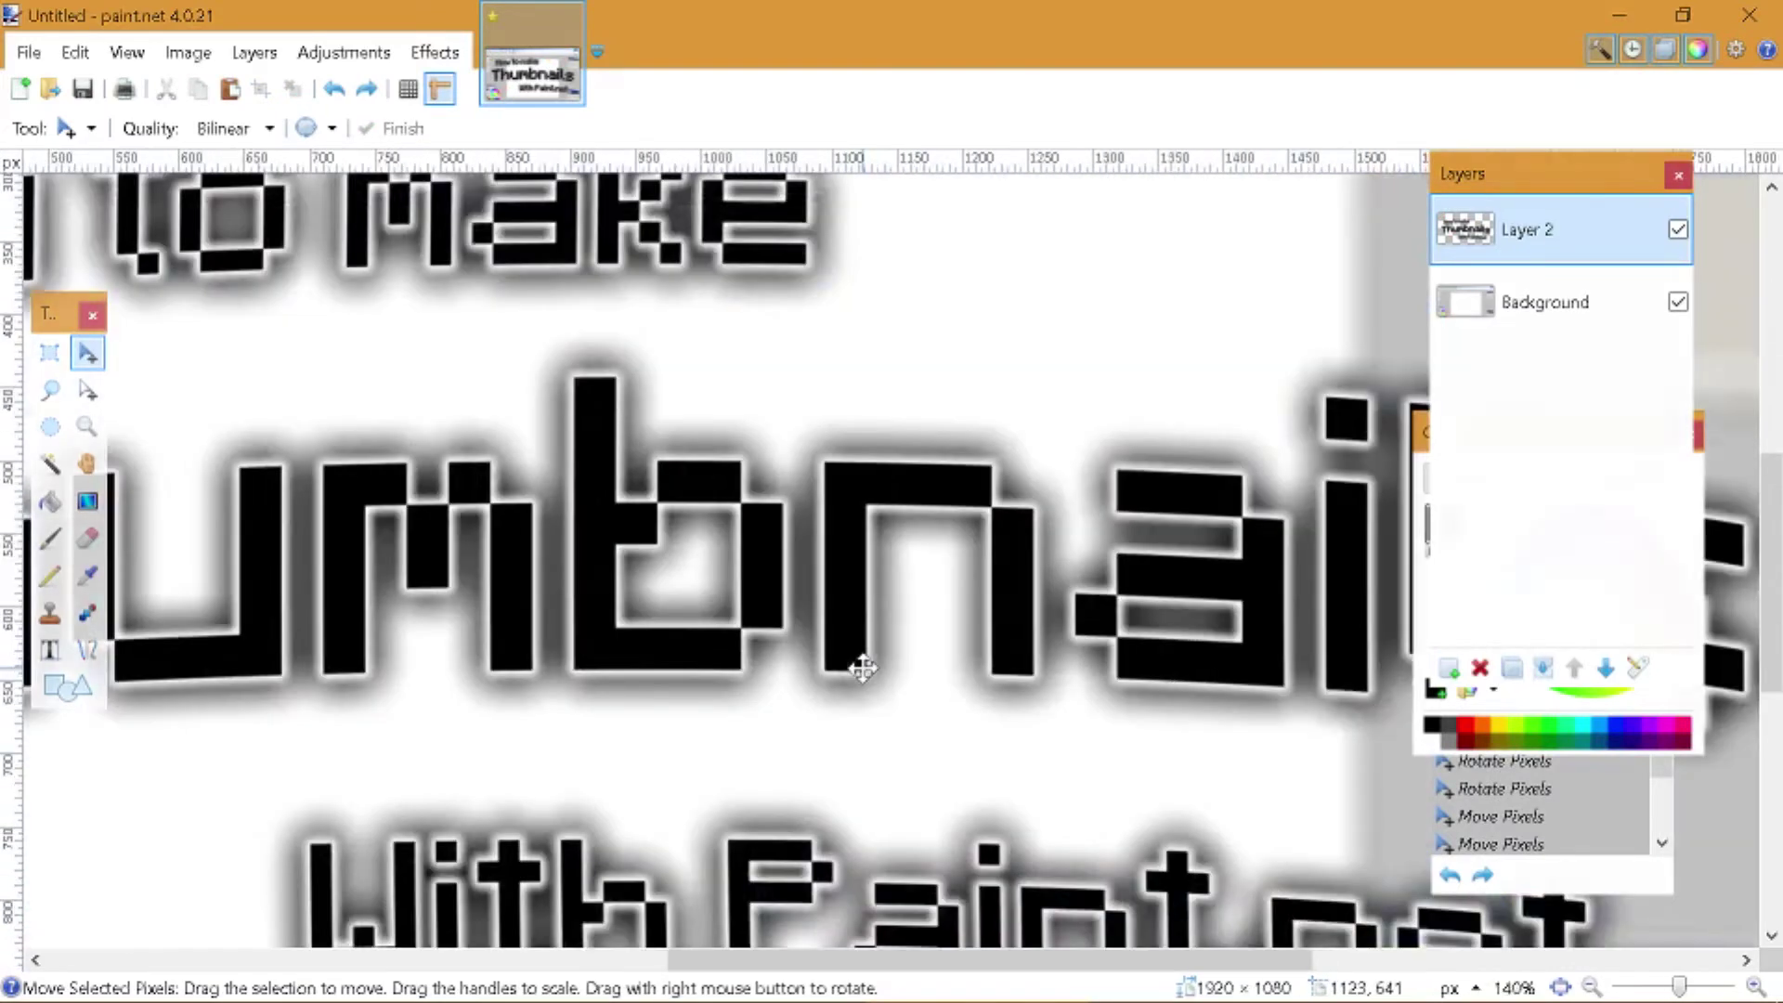
pyautogui.scroll(-5, 844, 547)
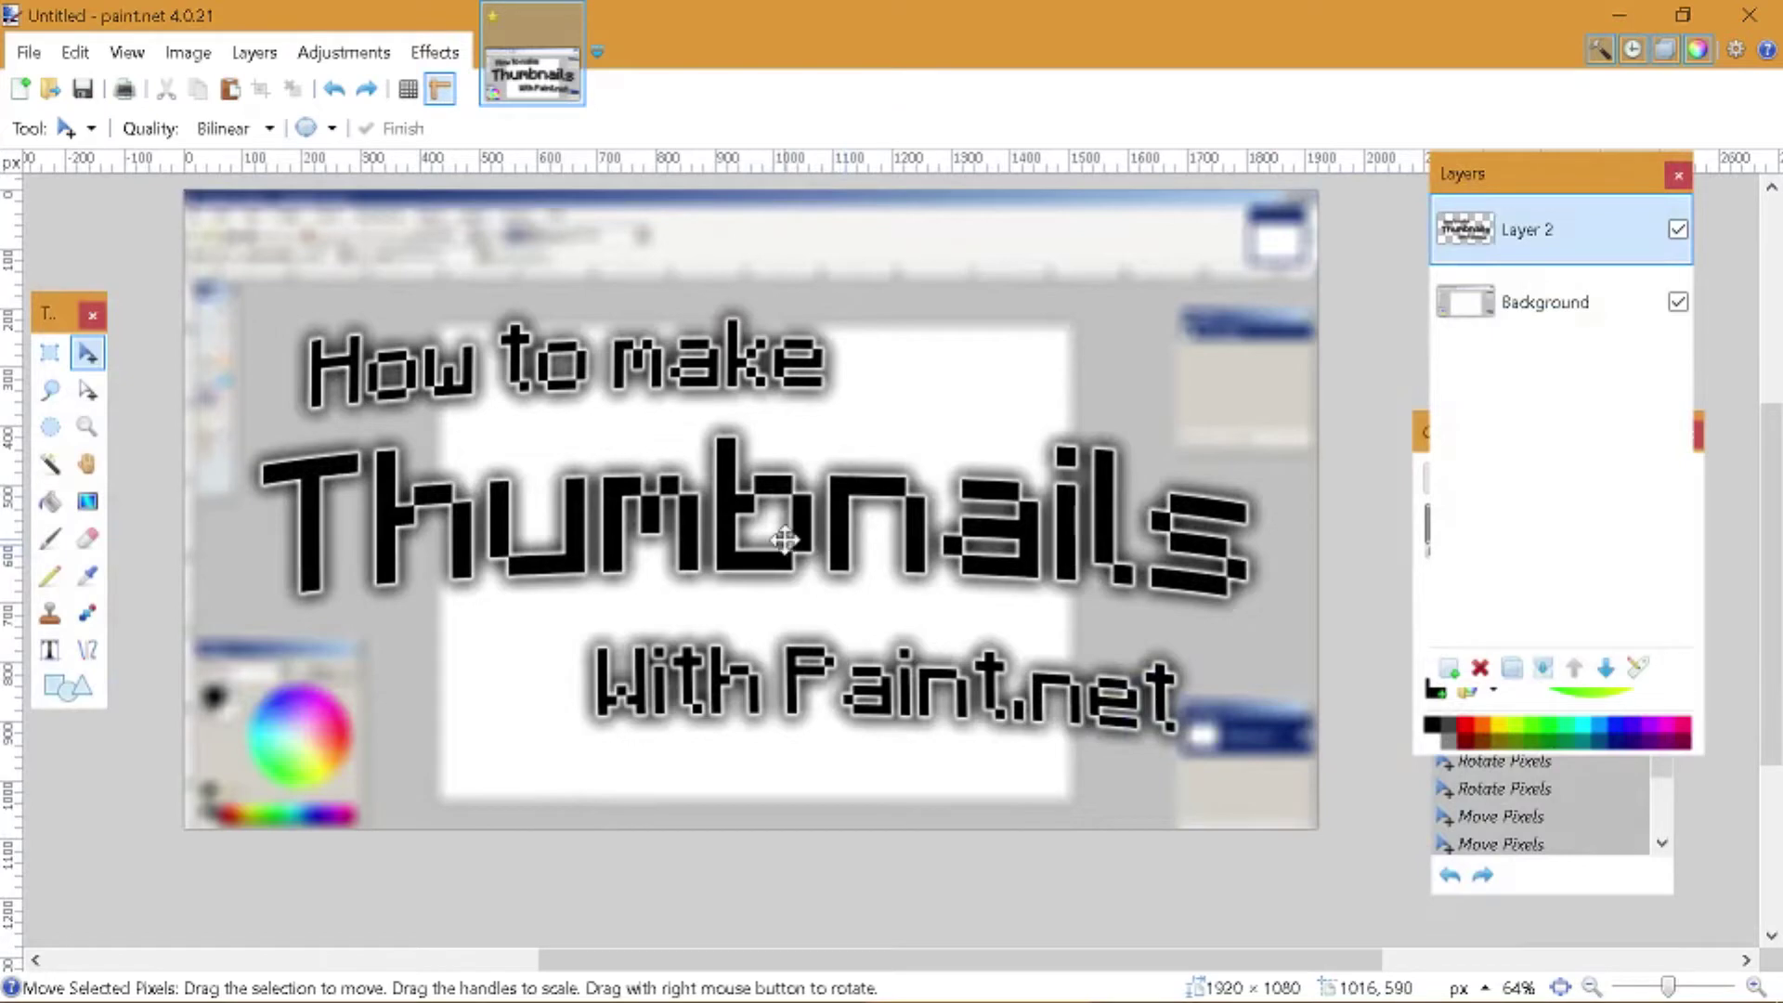
# - Switch to Chrome, close the red arrow results and search Google Images for "paint dot net logo" in a new tab
pyautogui.click(400, 983)
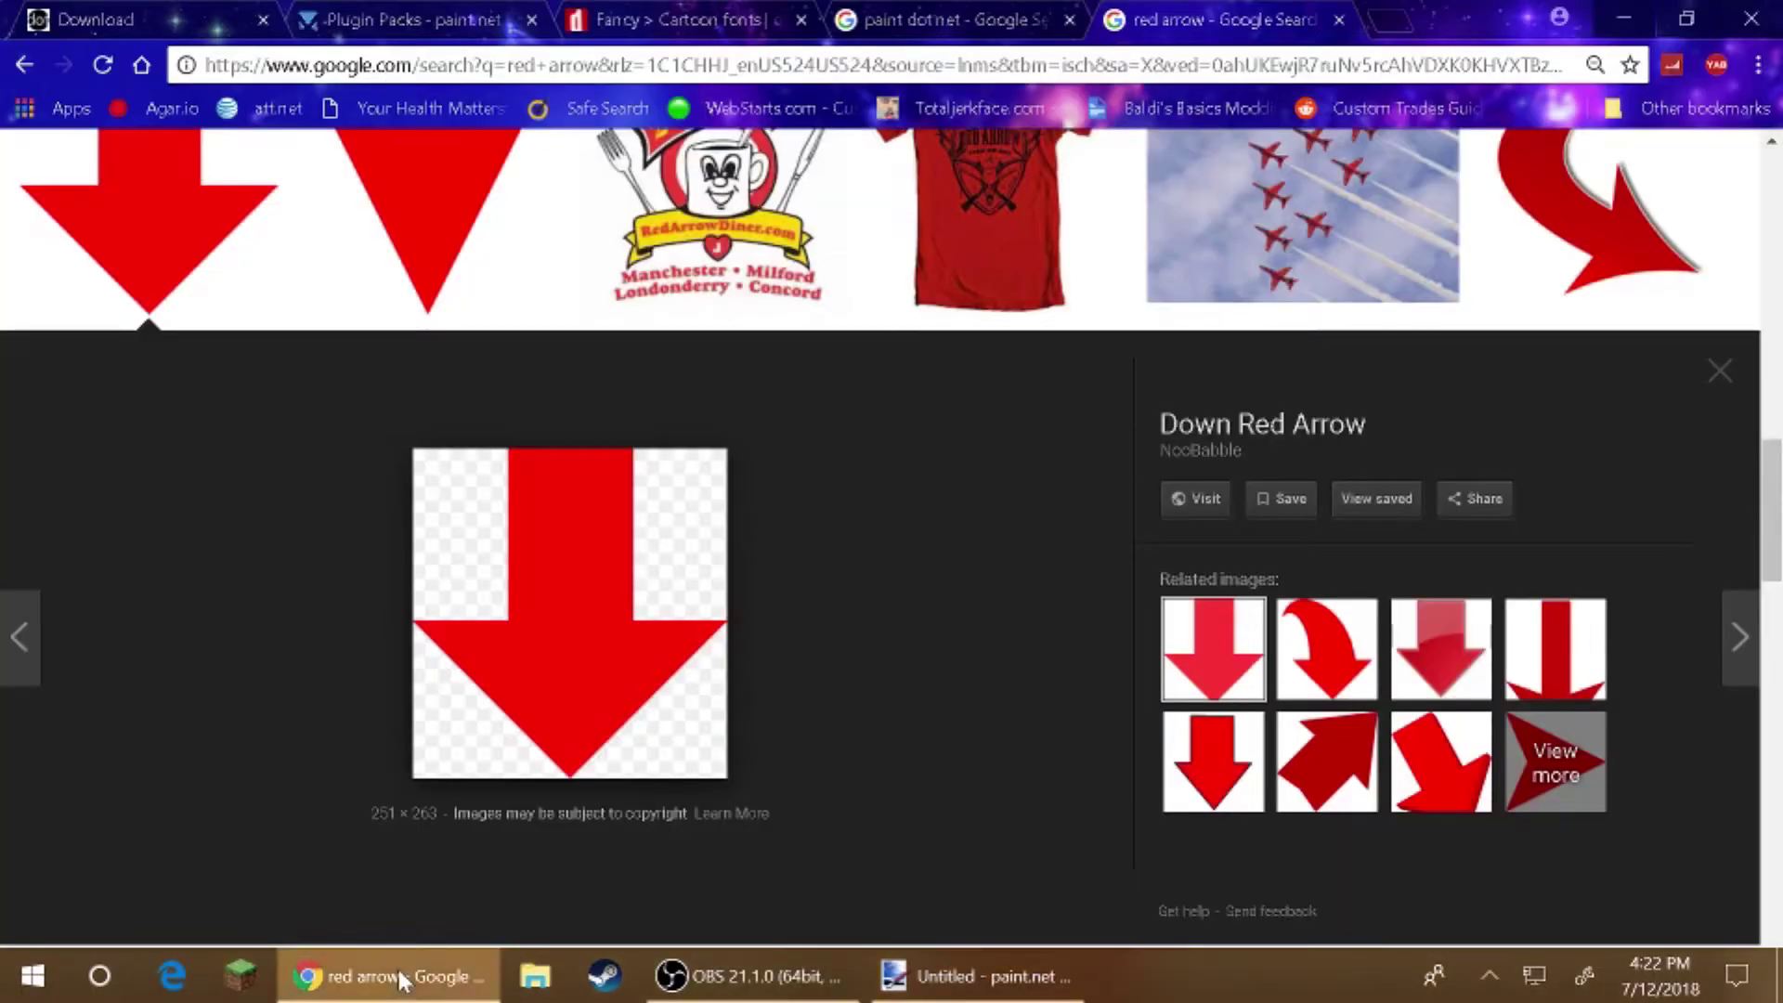
pyautogui.click(1340, 19)
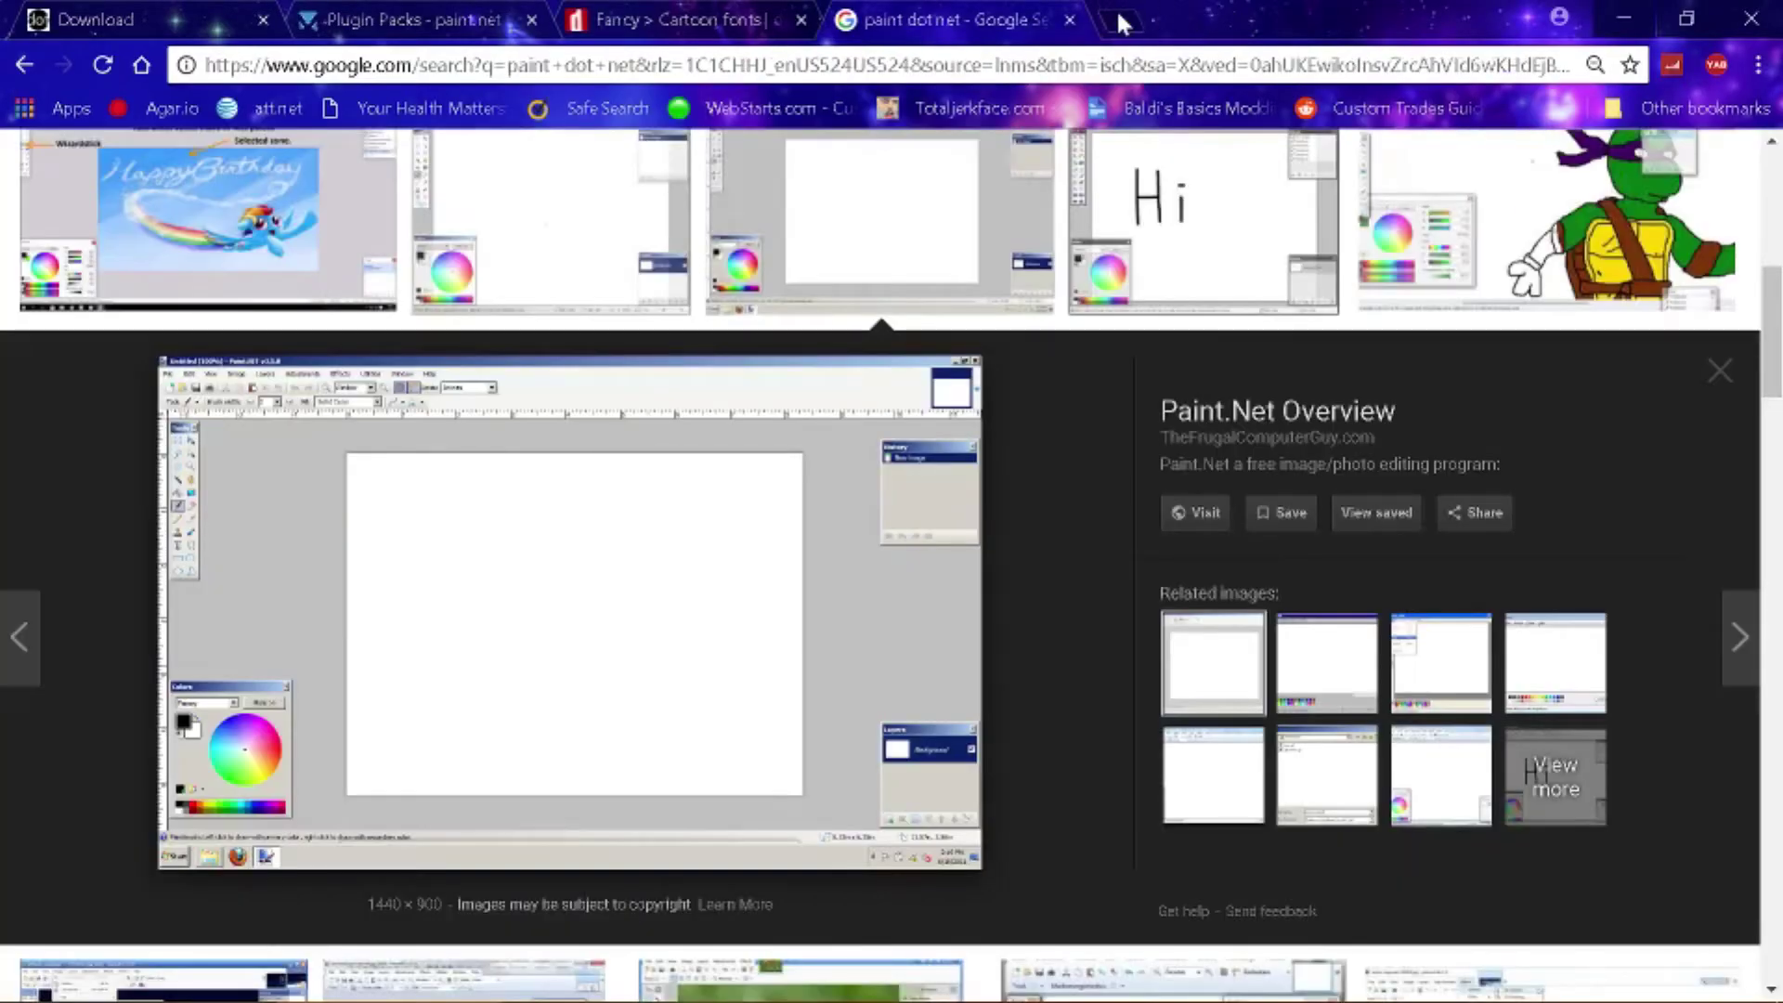
pyautogui.click(1120, 19)
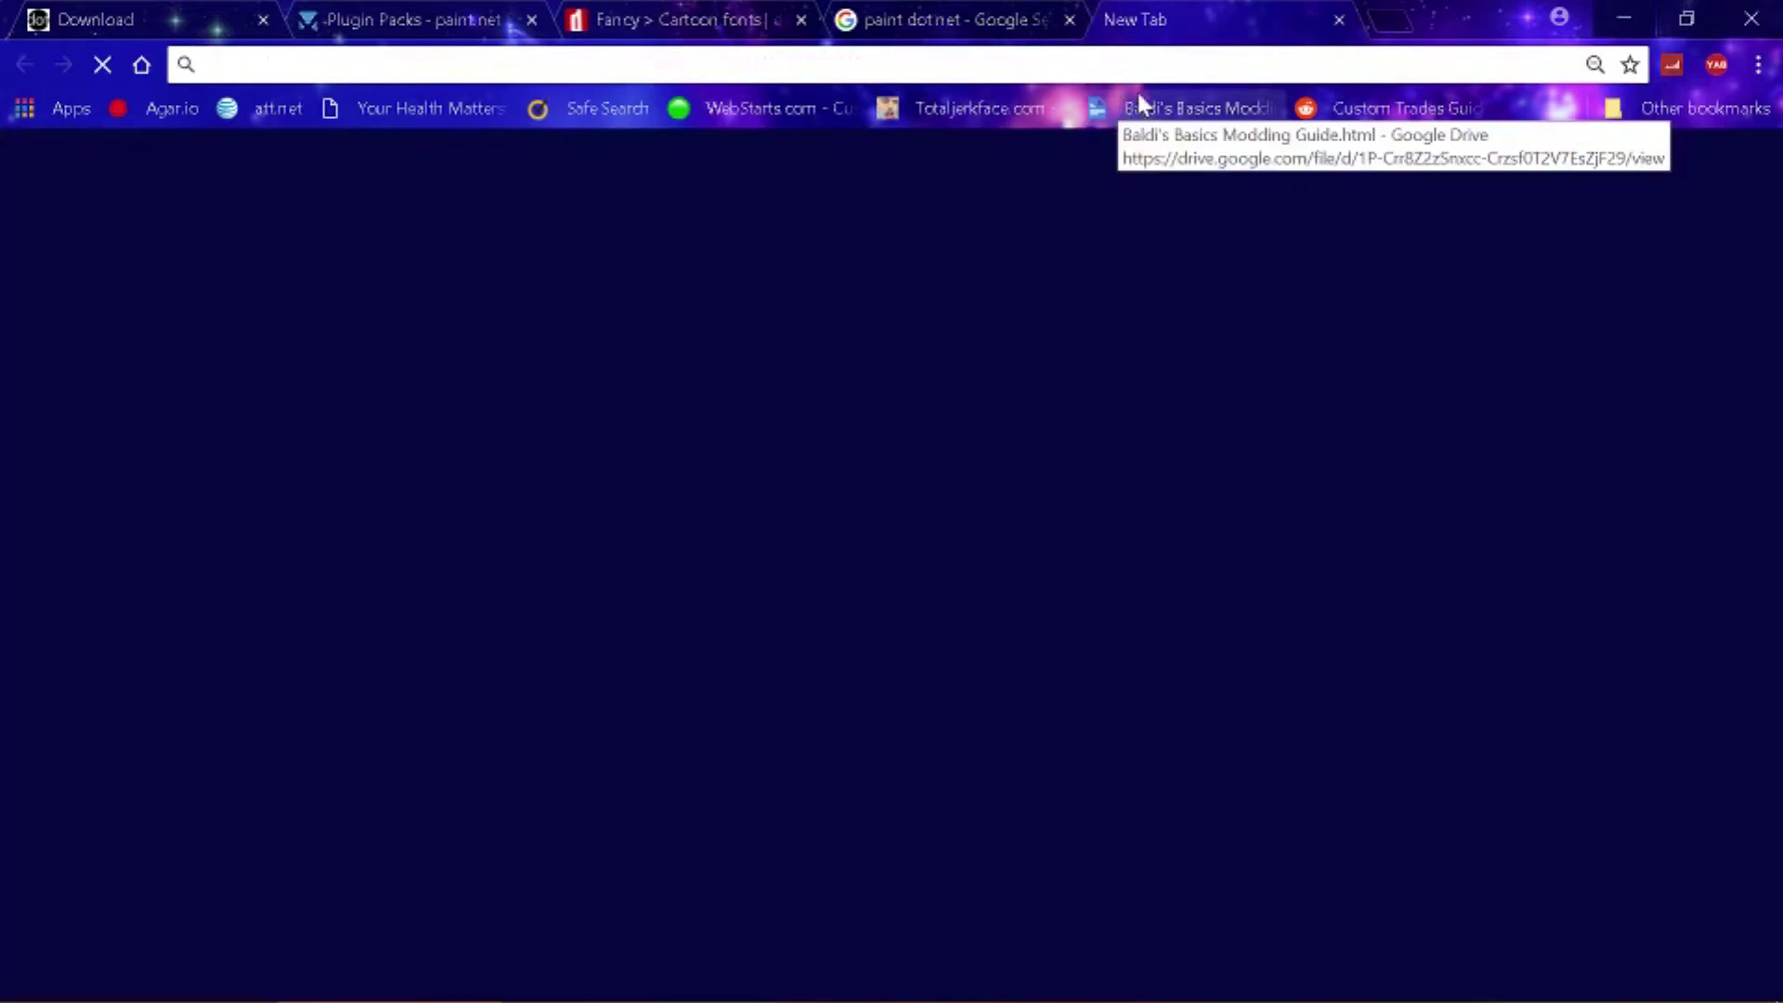
pyautogui.write('paint')
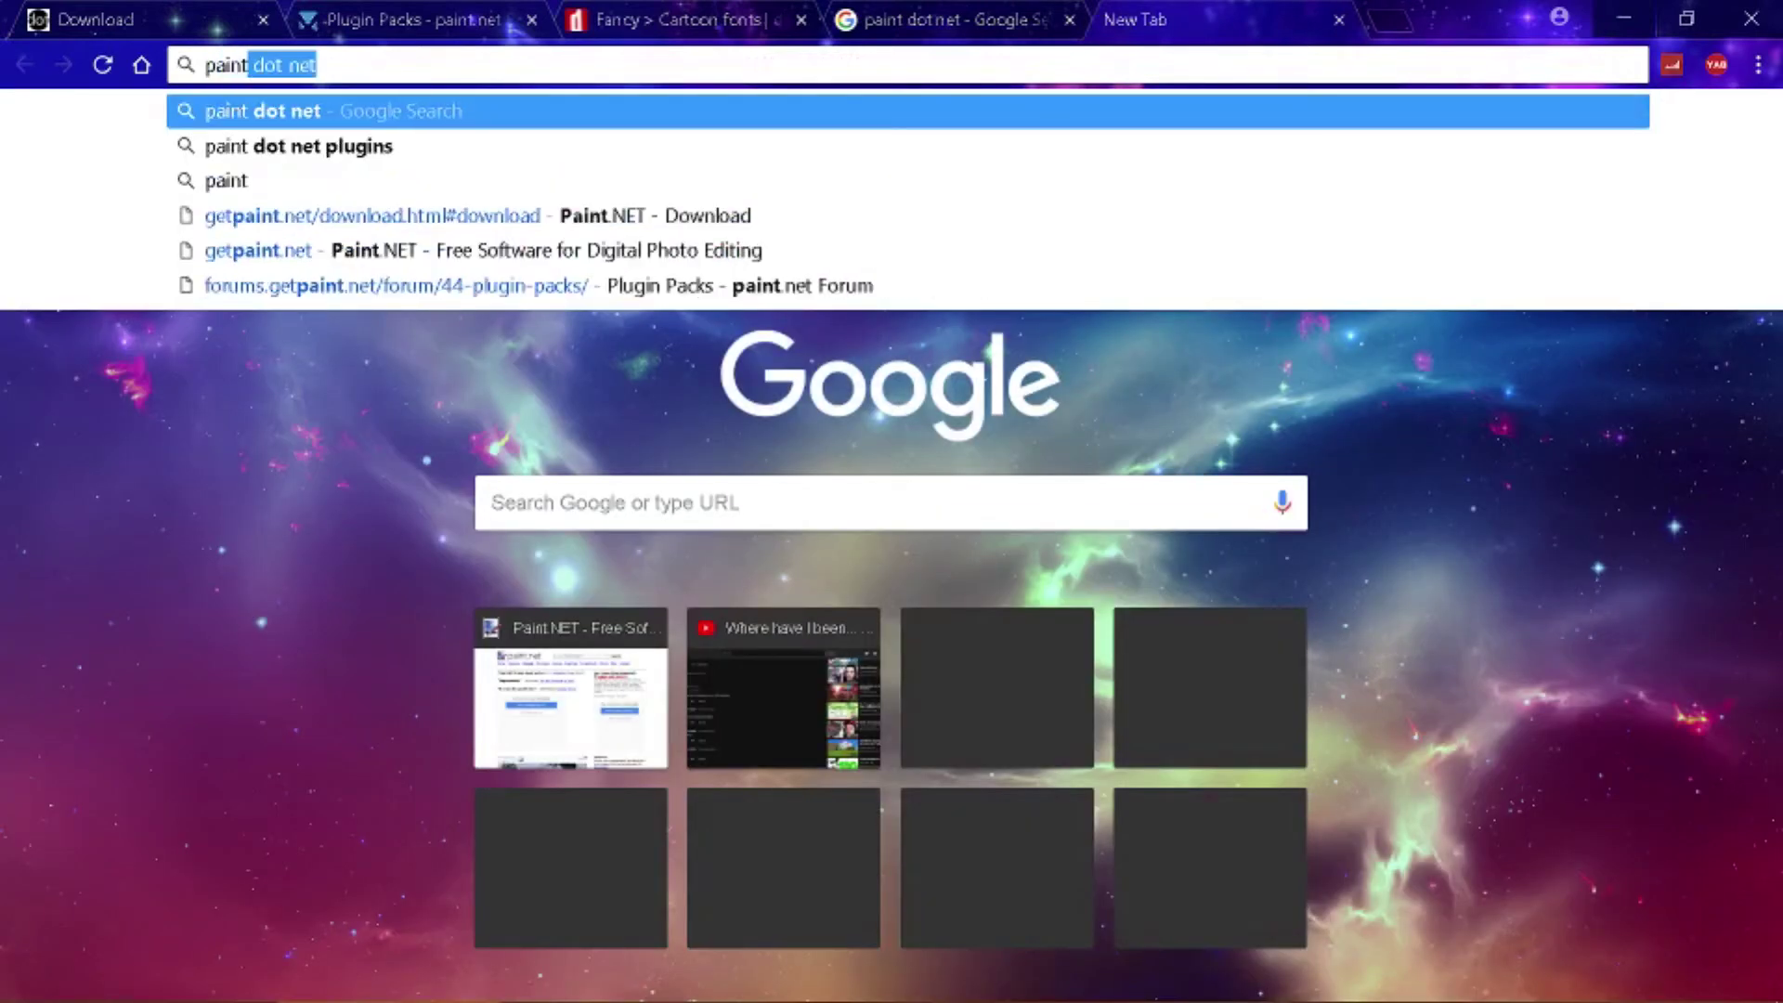
pyautogui.write(' dot ne')
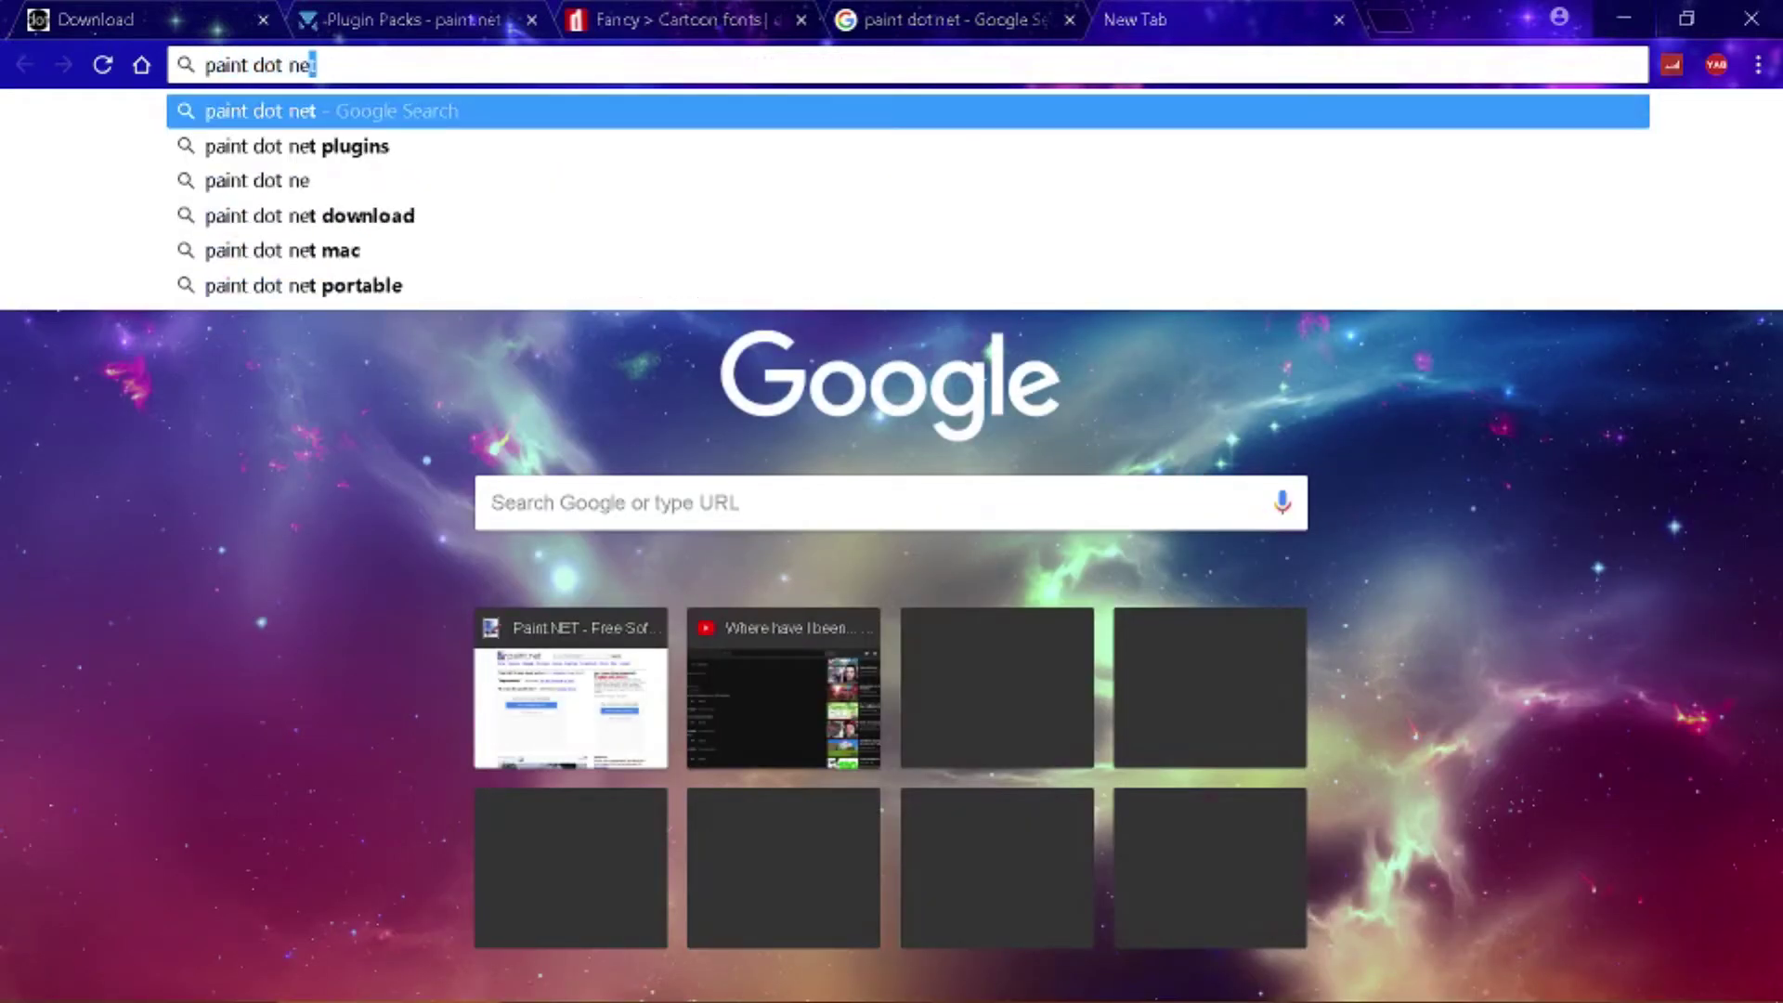
pyautogui.write('t logo')
pyautogui.press('Return')
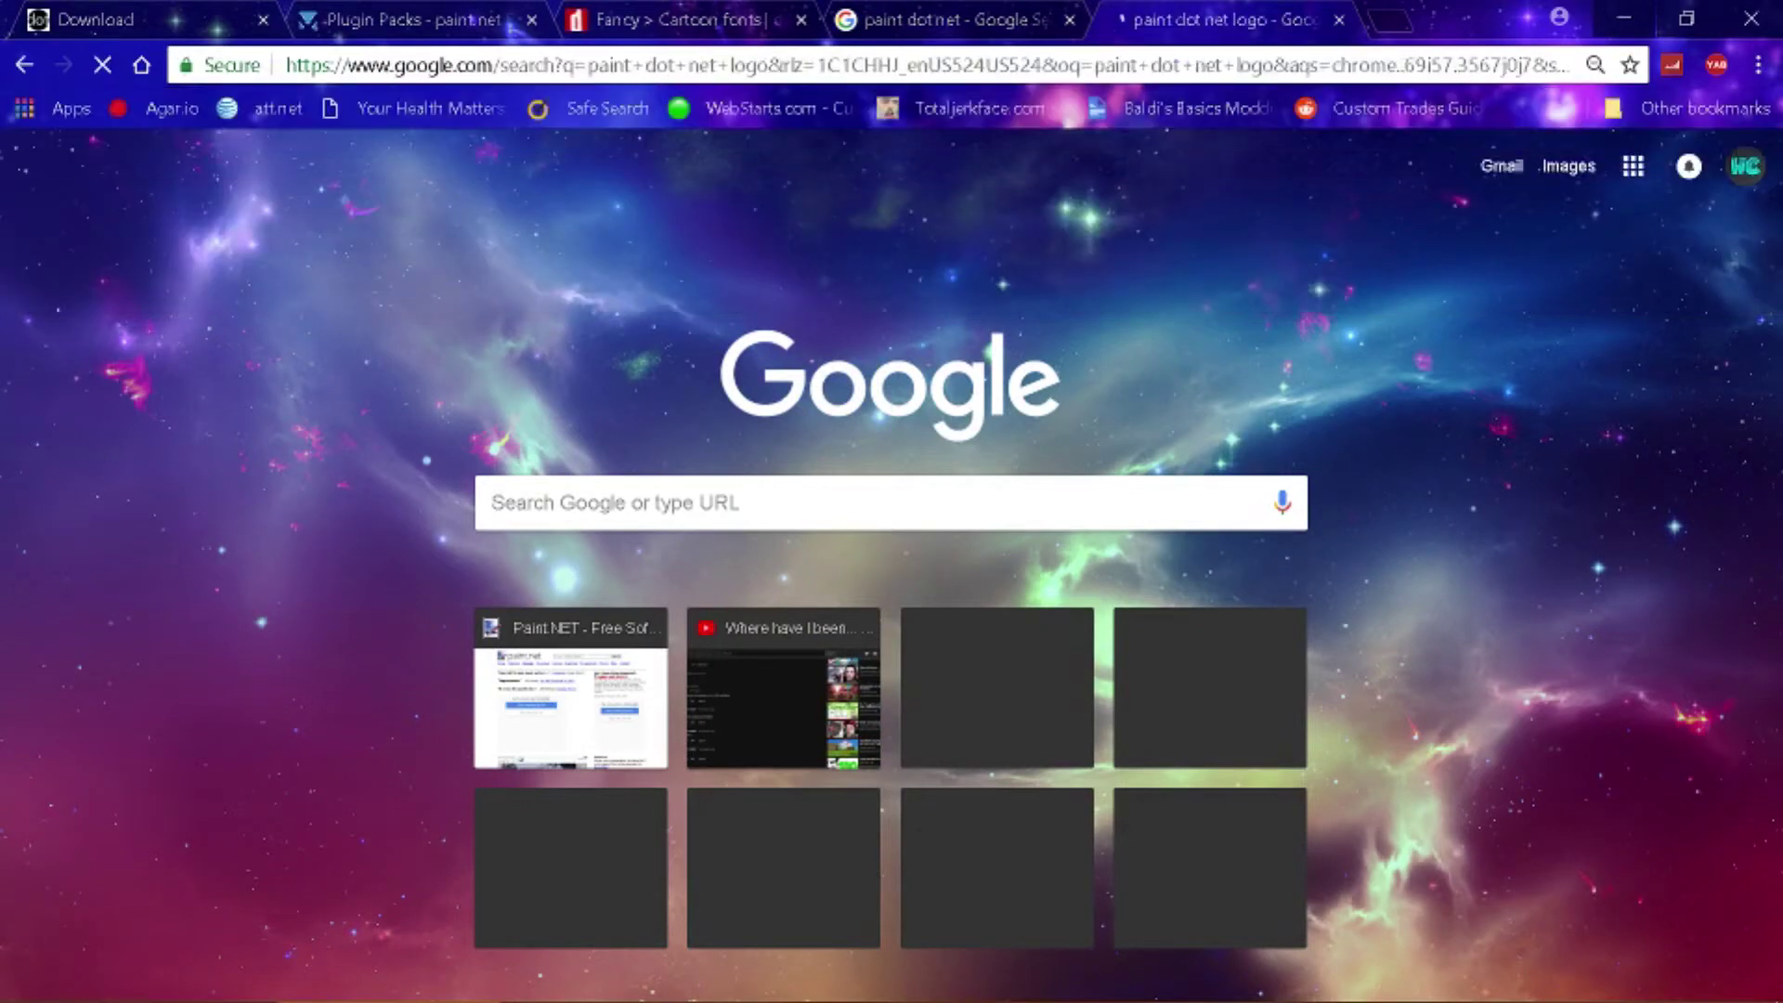
pyautogui.click(918, 980)
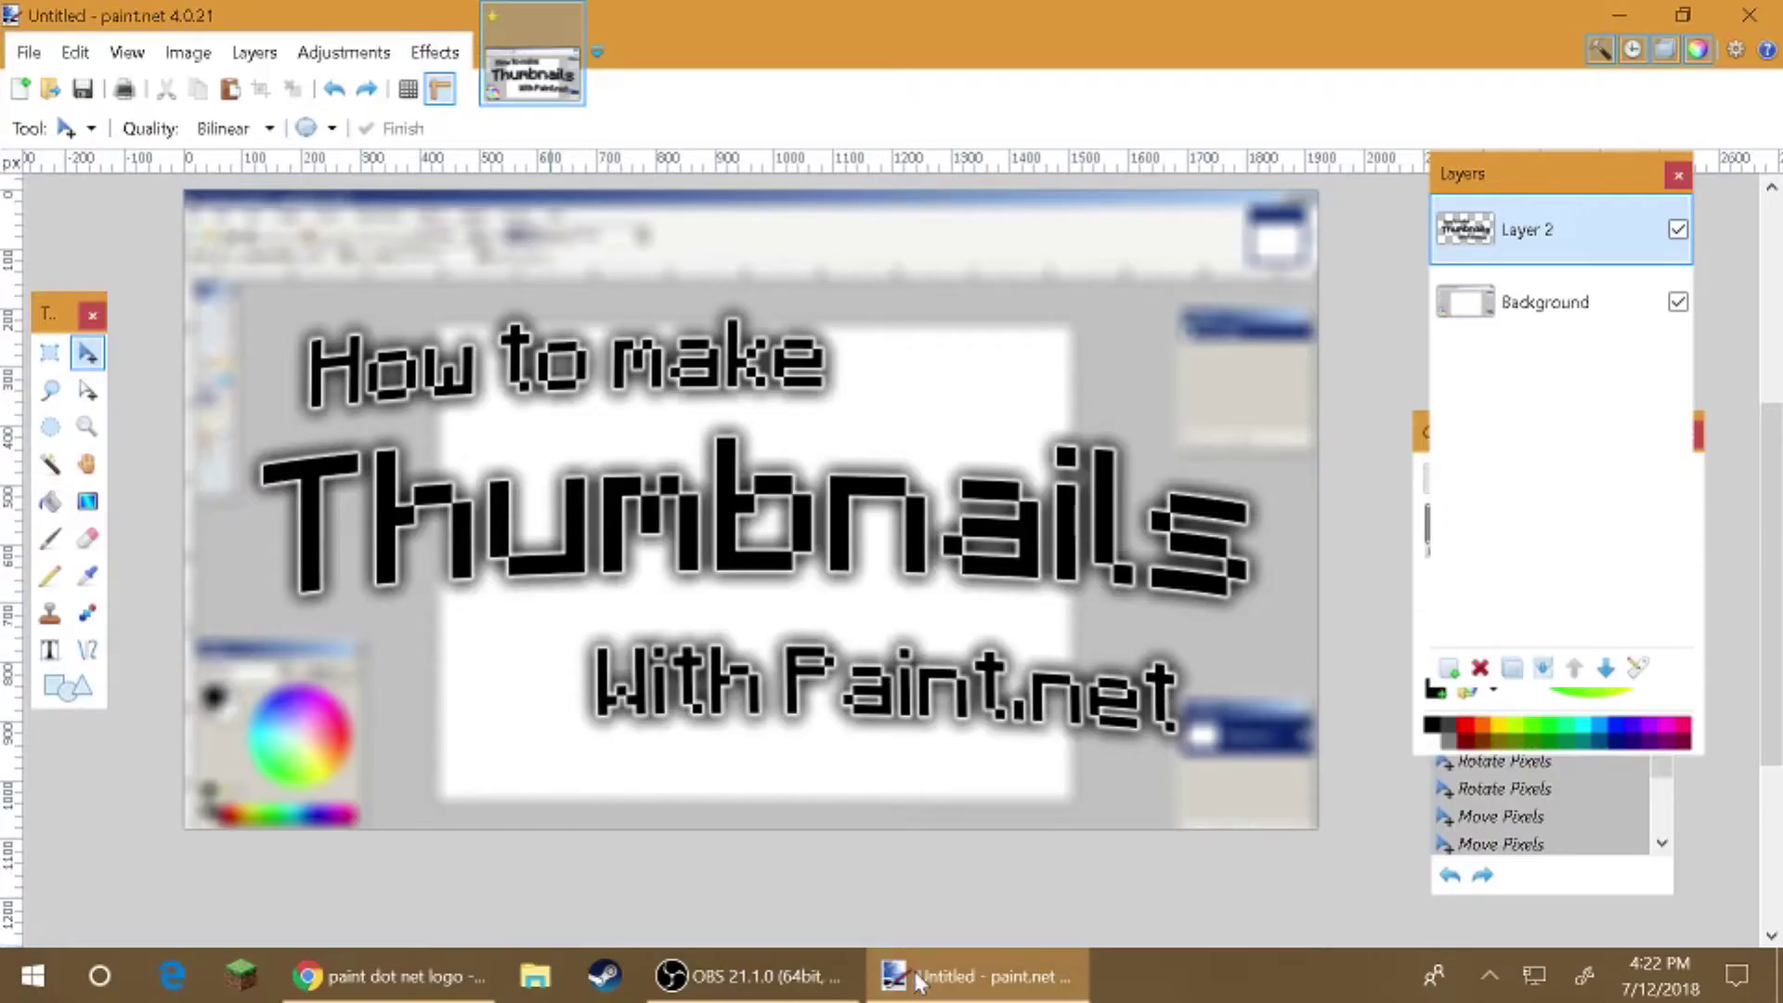
pyautogui.click(441, 980)
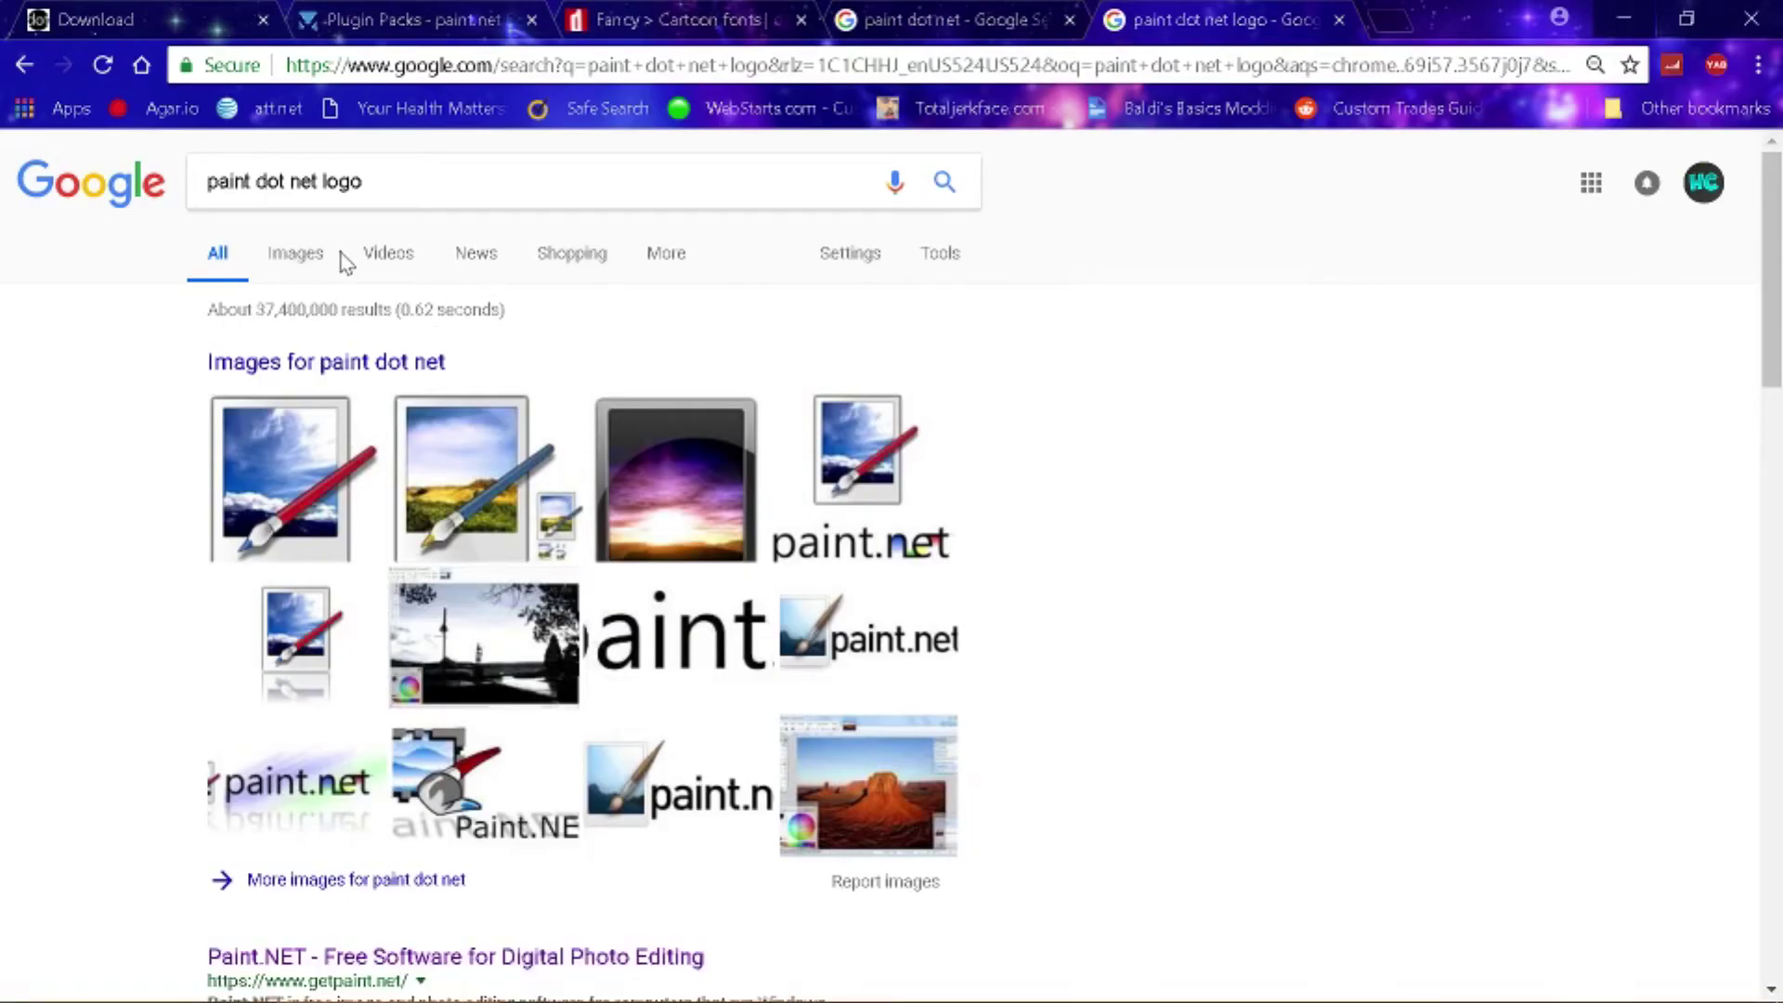
pyautogui.click(318, 264)
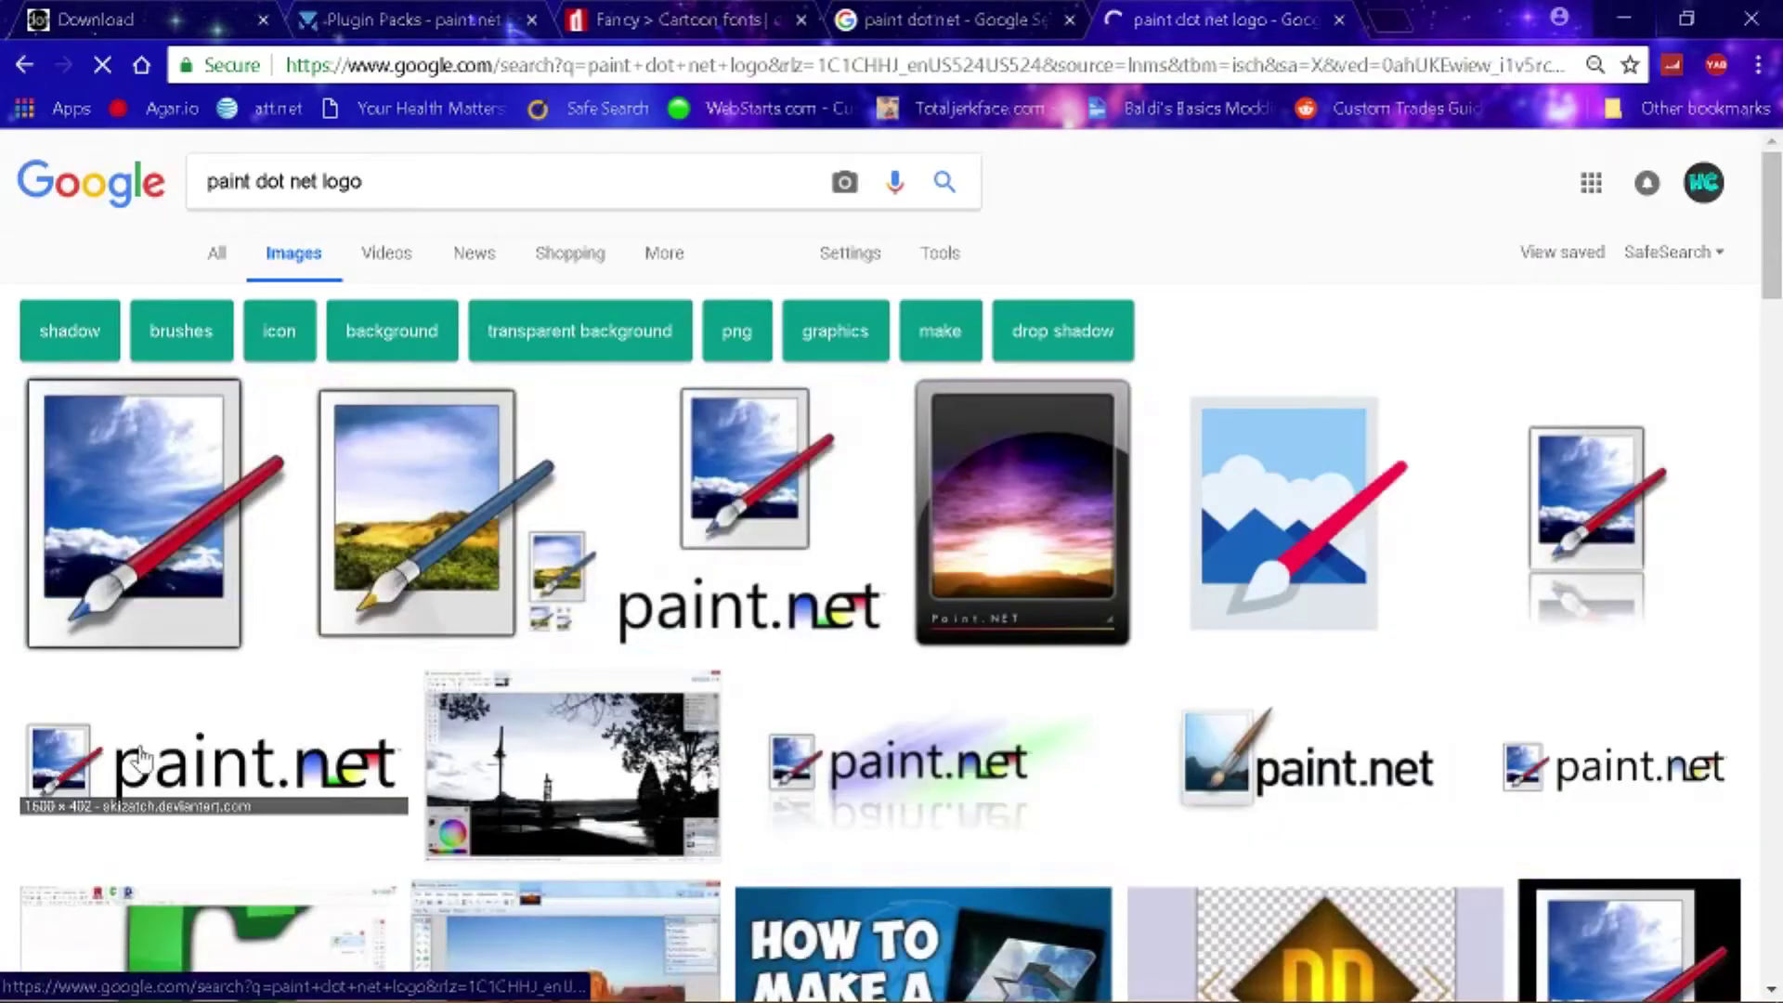
# - Compare the wide white-background paint.net logo with the transparent 400 × 300 version from UserLogos.org, and copy the transparent image
pyautogui.click(168, 780)
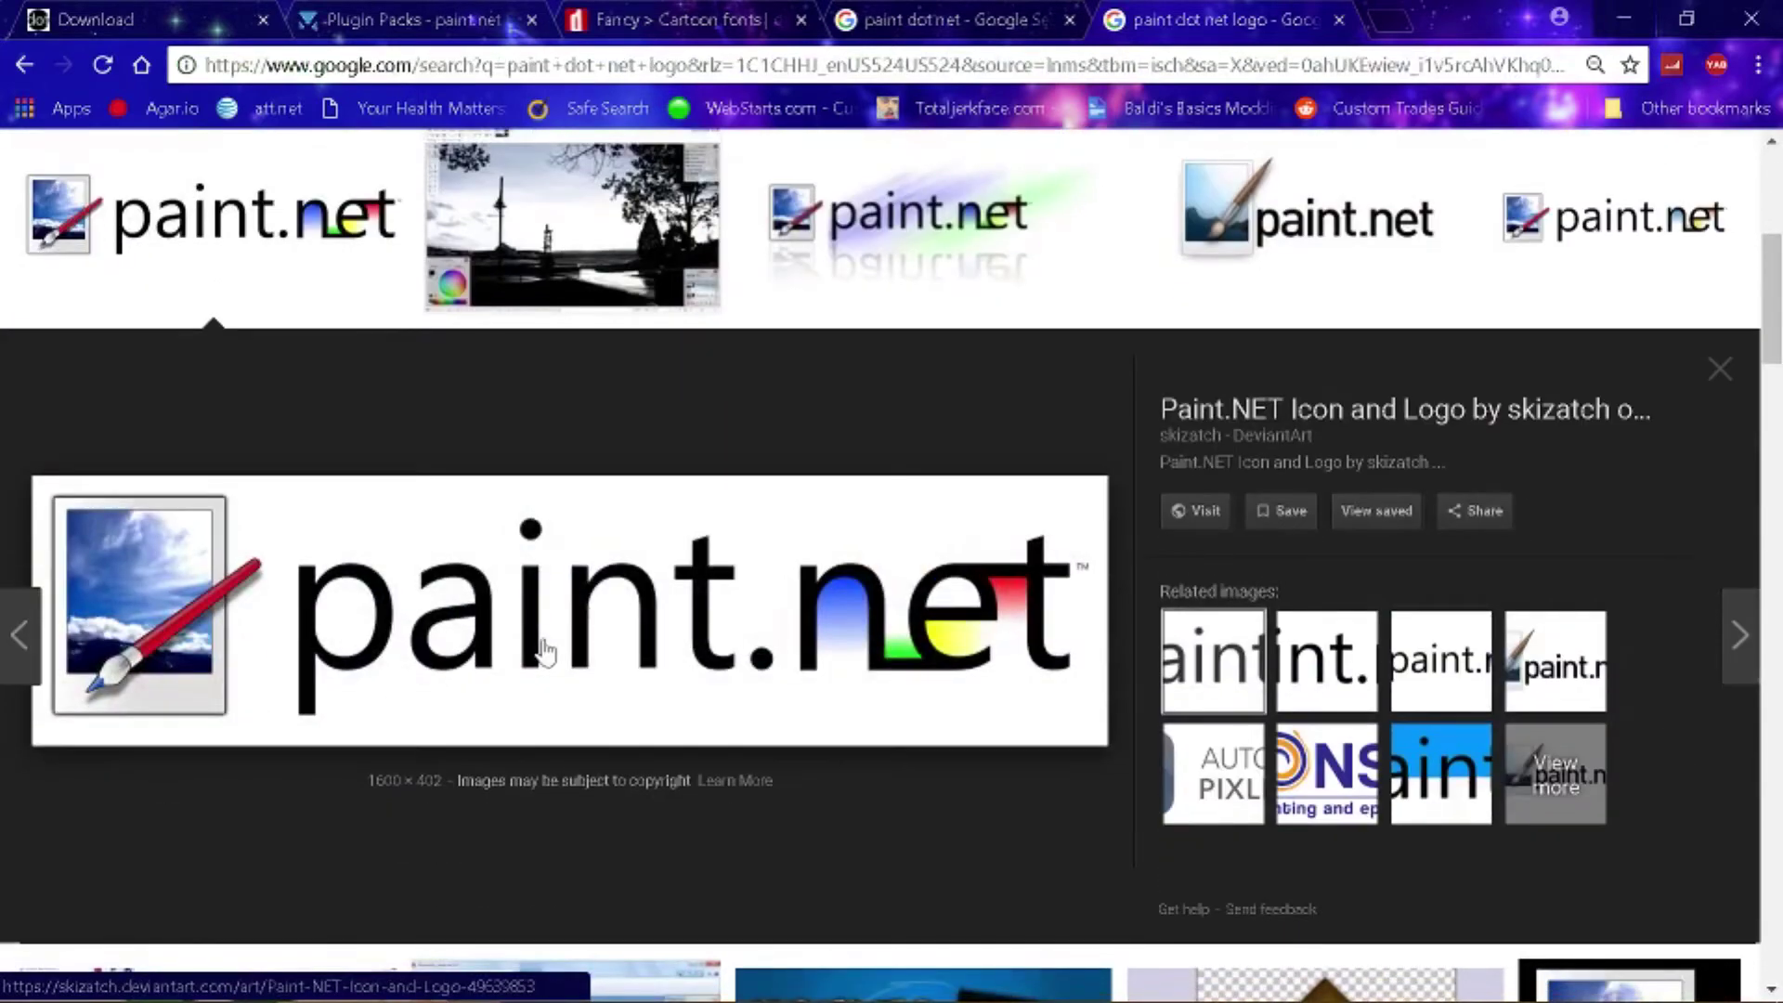
pyautogui.scroll(6, 751, 672)
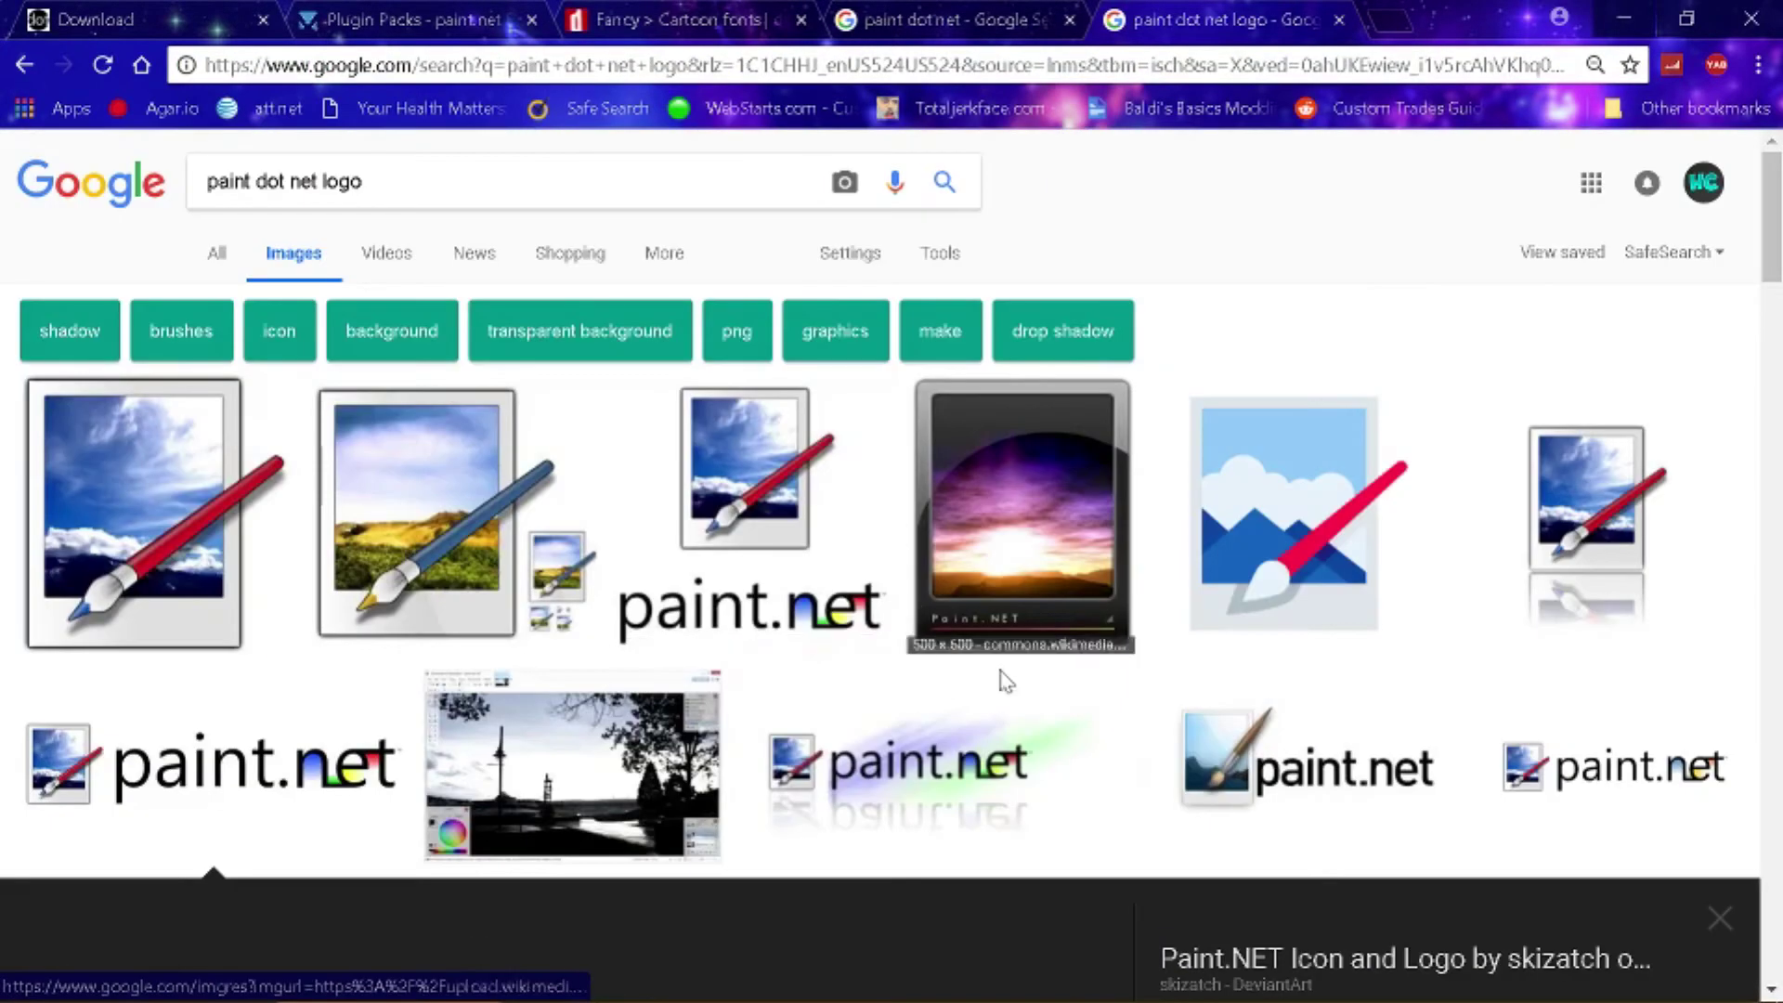
pyautogui.scroll(-6, 1236, 763)
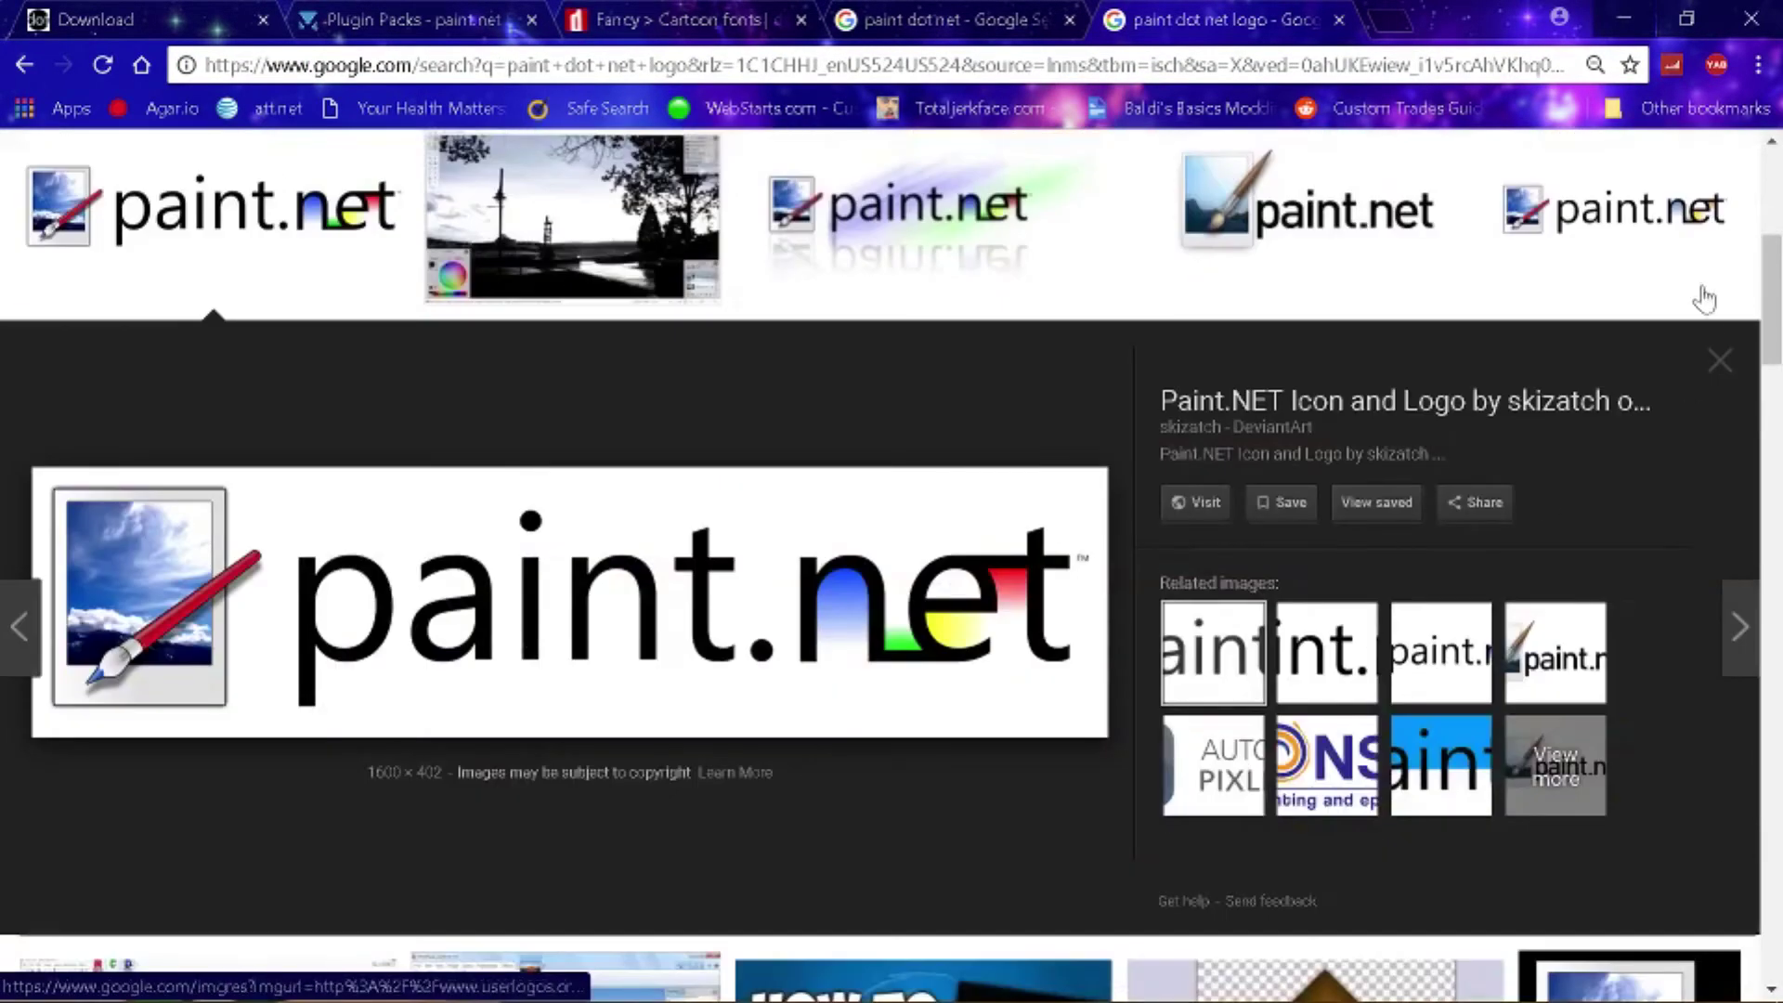
pyautogui.click(1648, 225)
pyautogui.rightClick(551, 631)
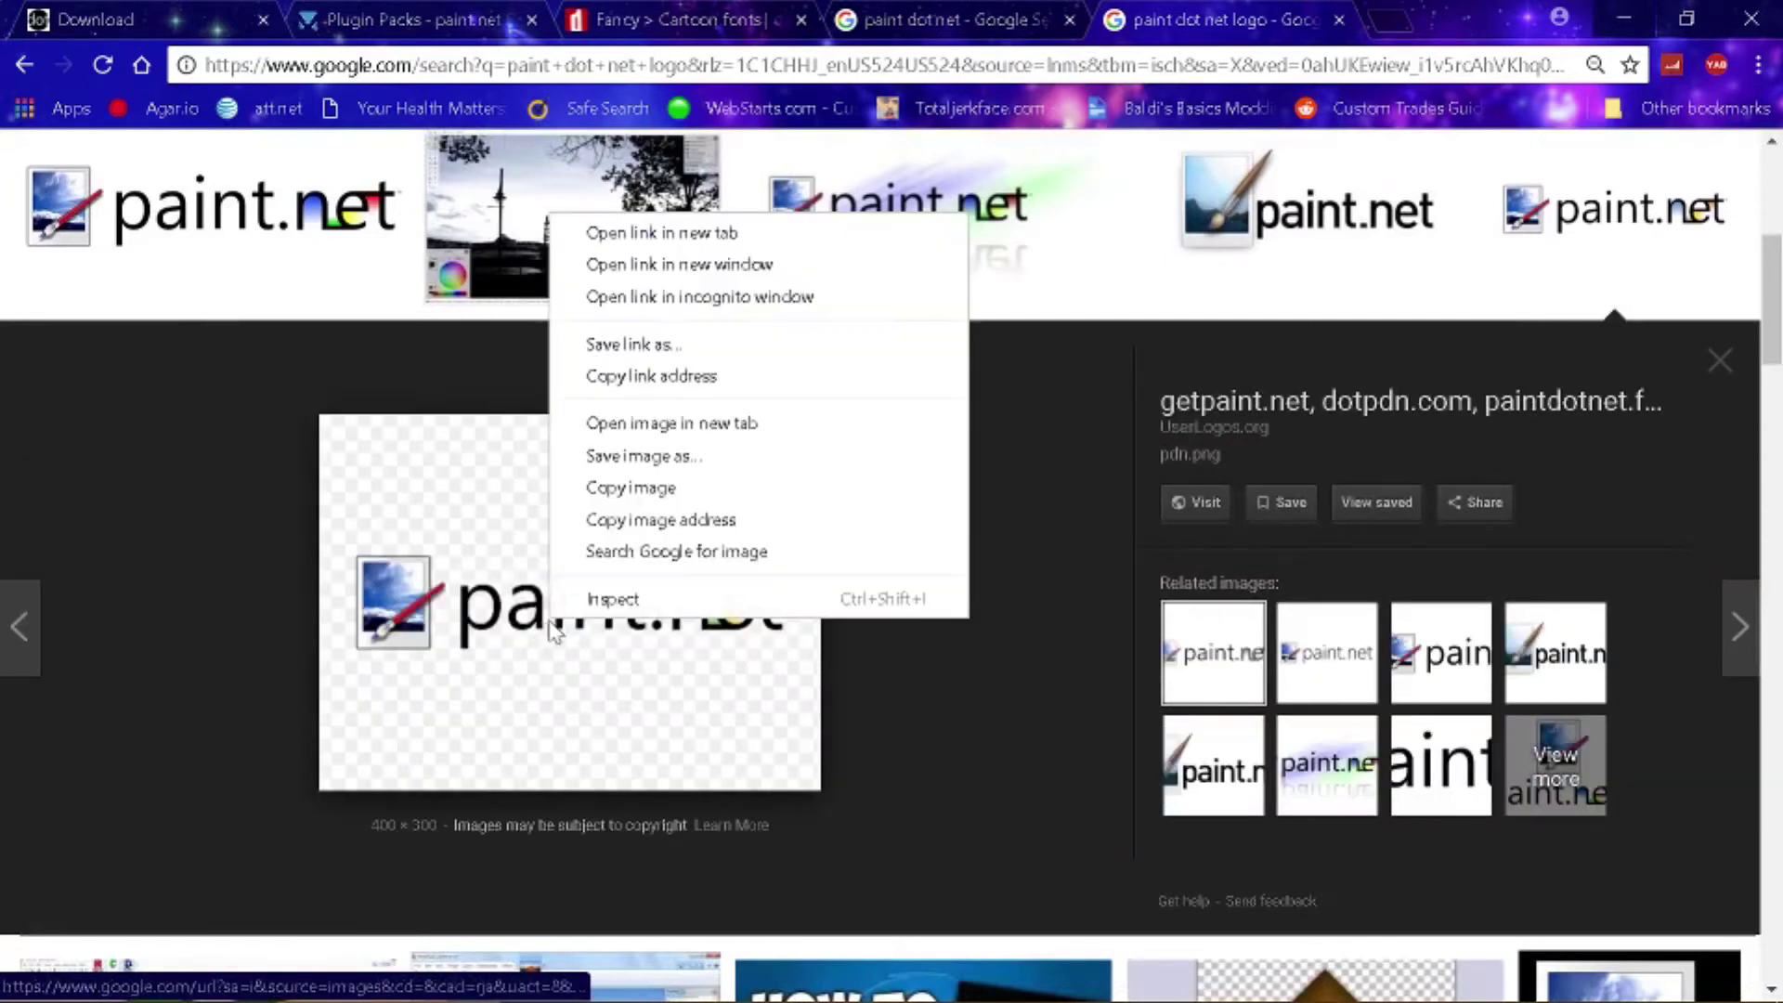
pyautogui.click(617, 485)
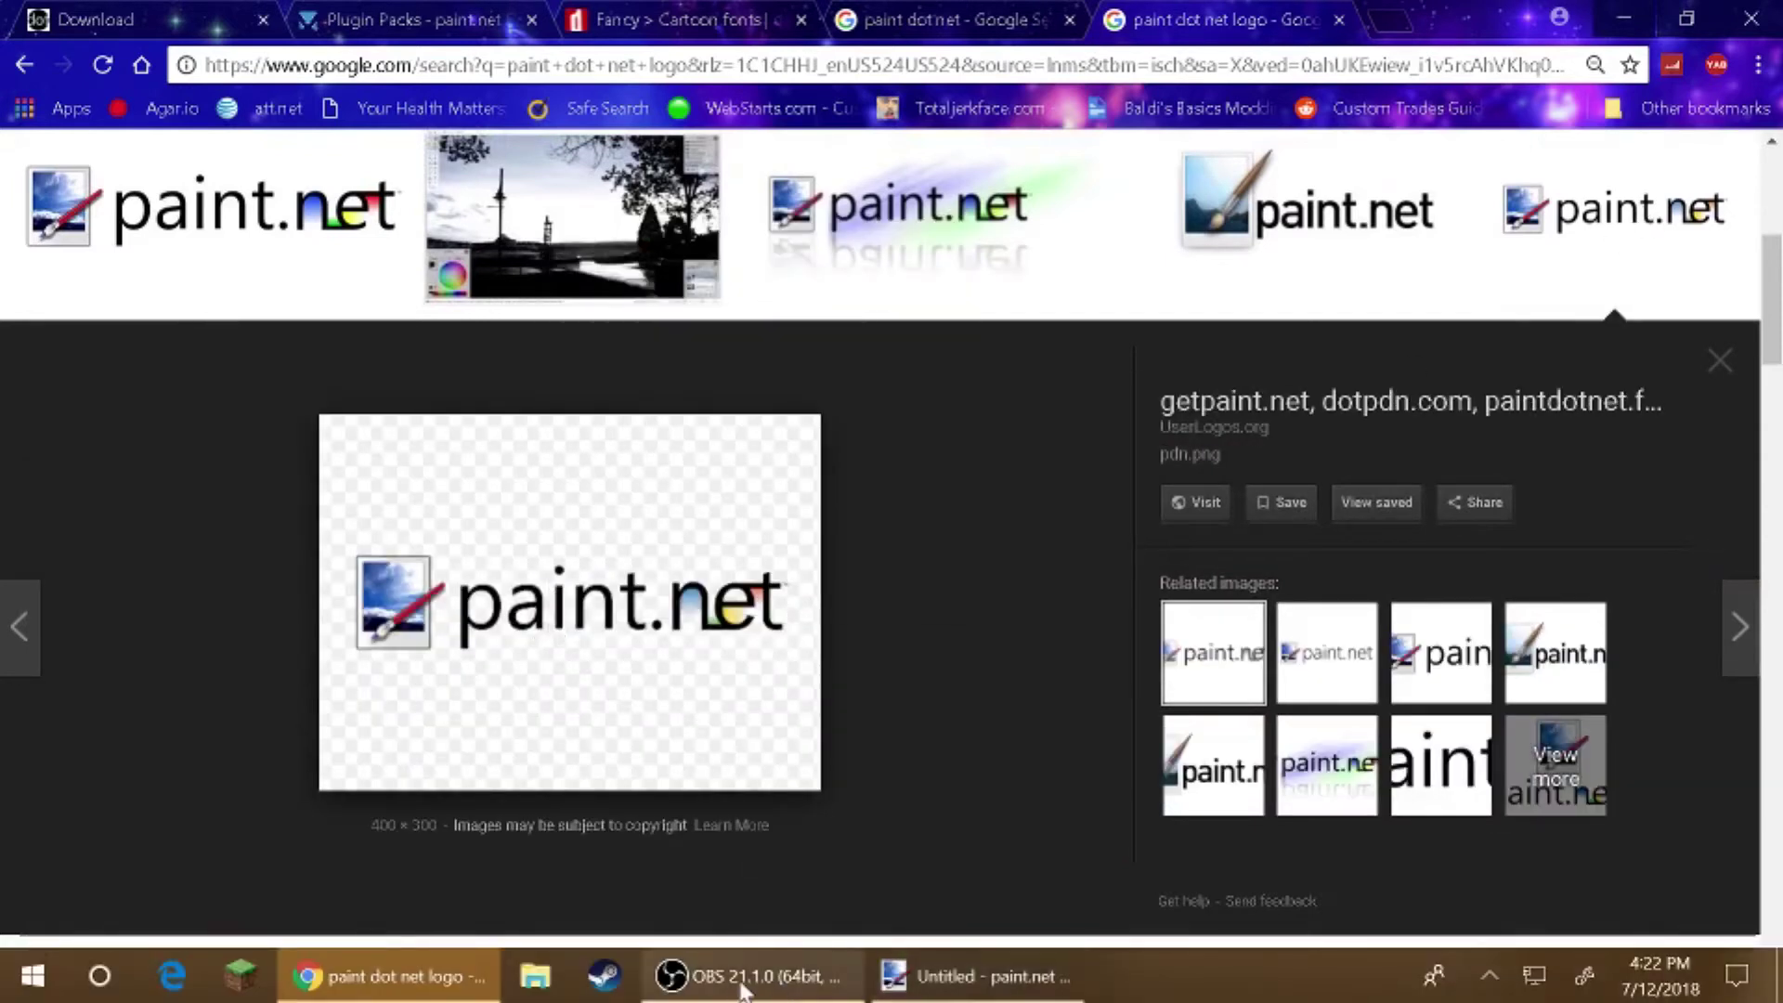
# - Switch back to paint.net, add a new layer above Layer 2 and paste the copied logo onto Layer 2
pyautogui.click(985, 976)
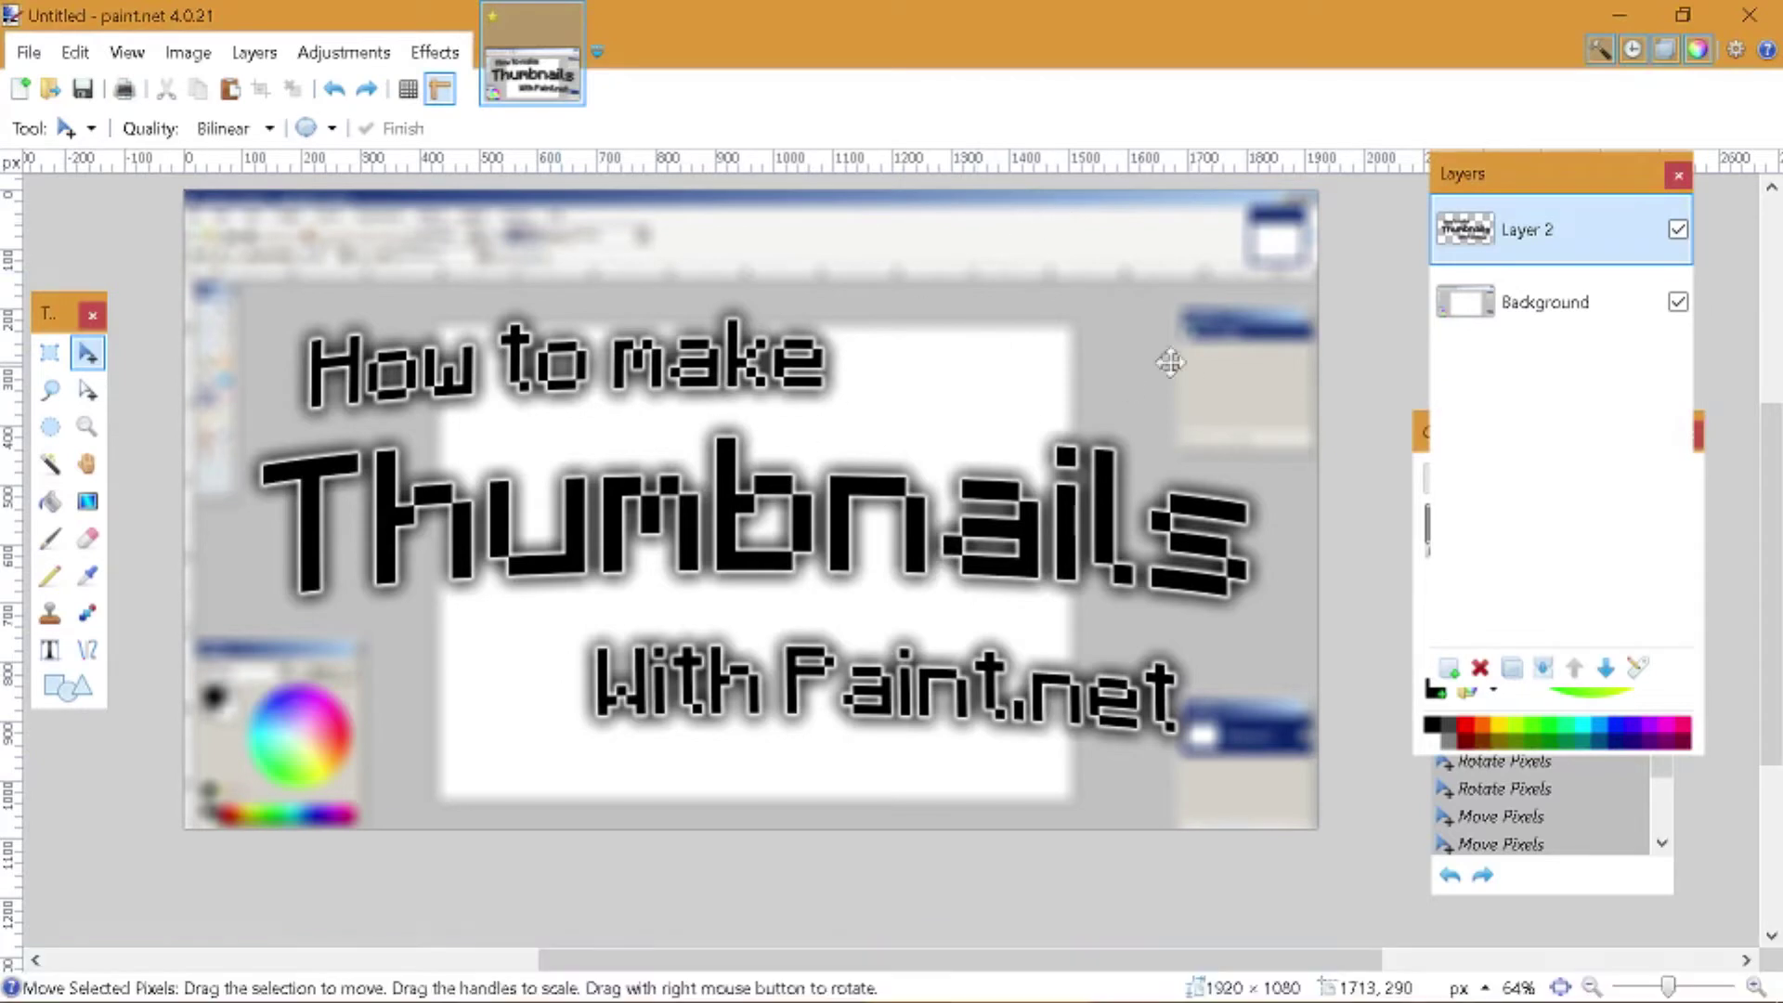
pyautogui.click(1449, 668)
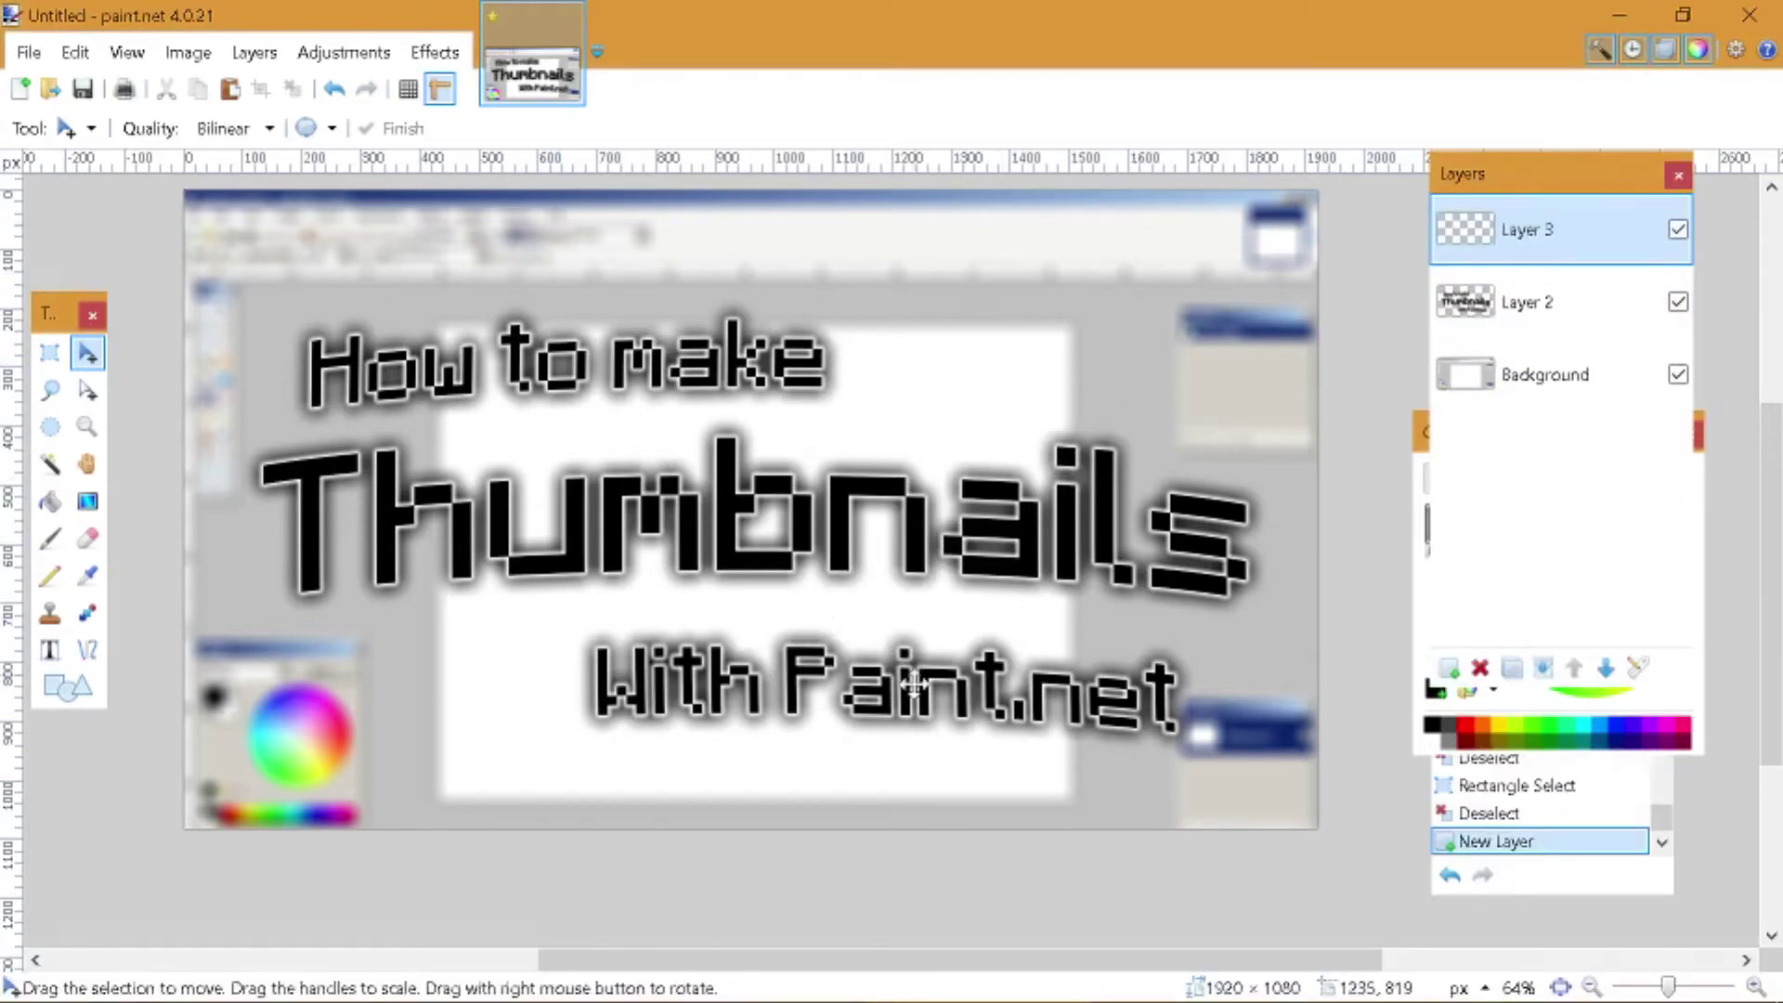
pyautogui.hotkey('alt', 'pagedown')
pyautogui.hotkey('ctrl', 'v')
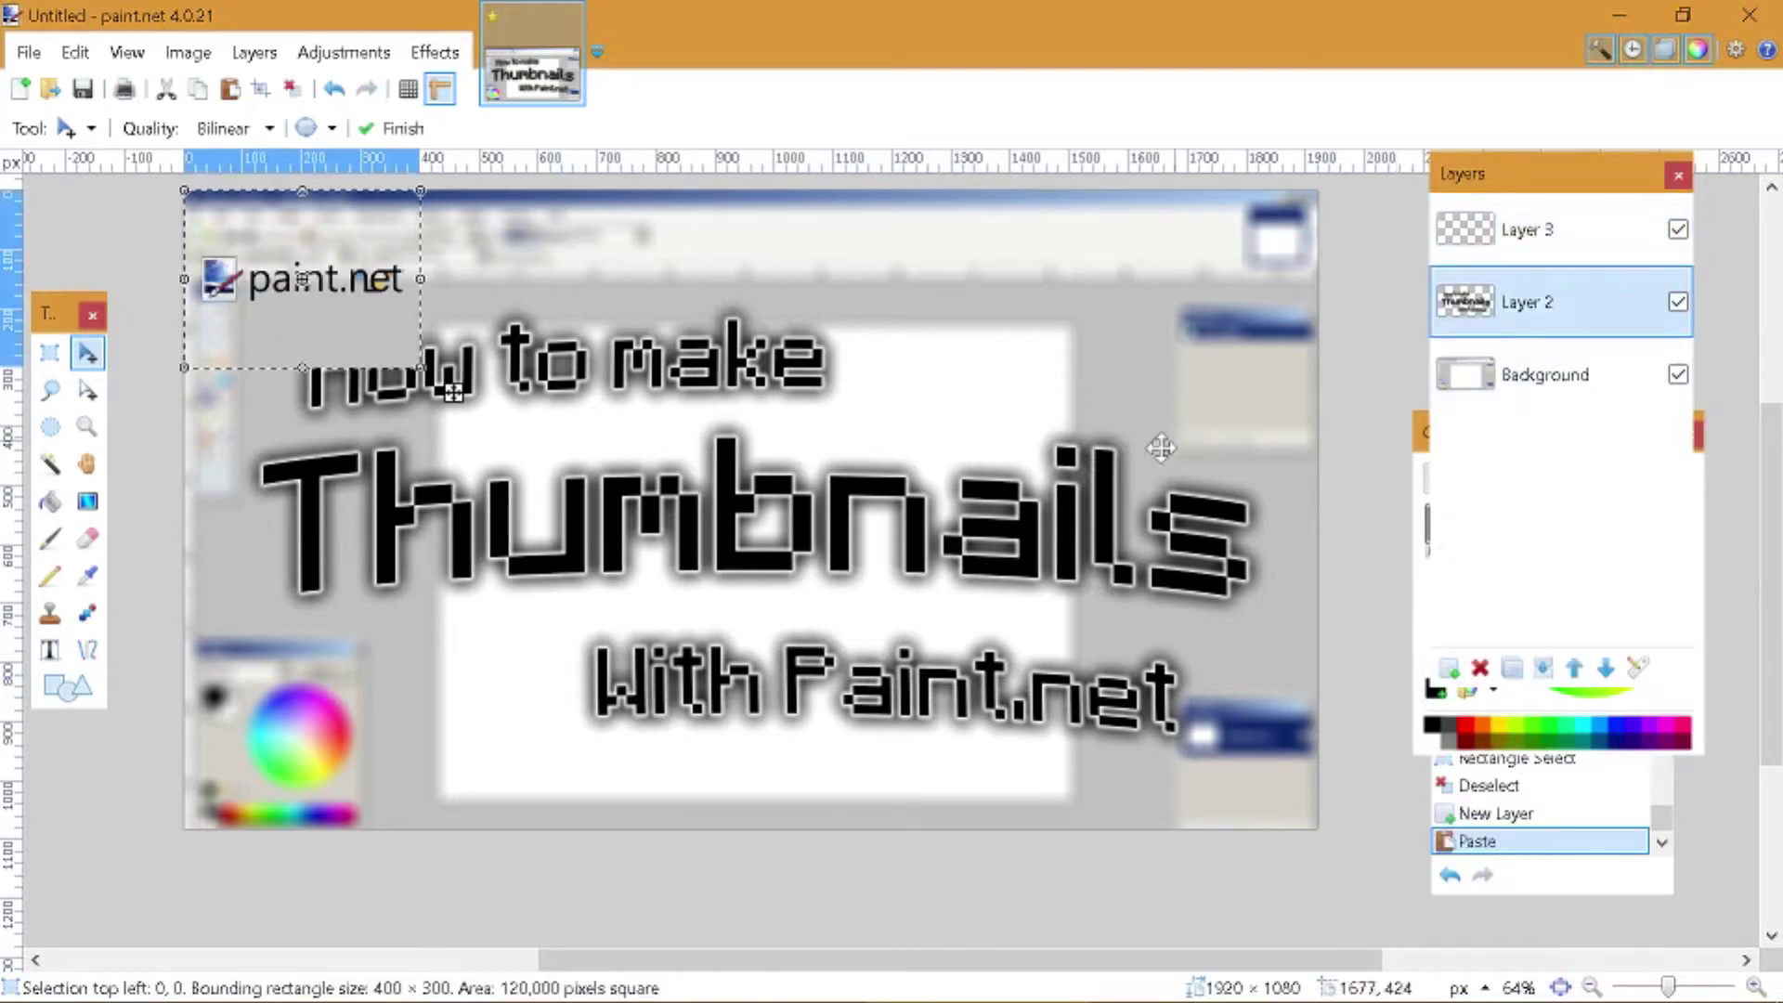